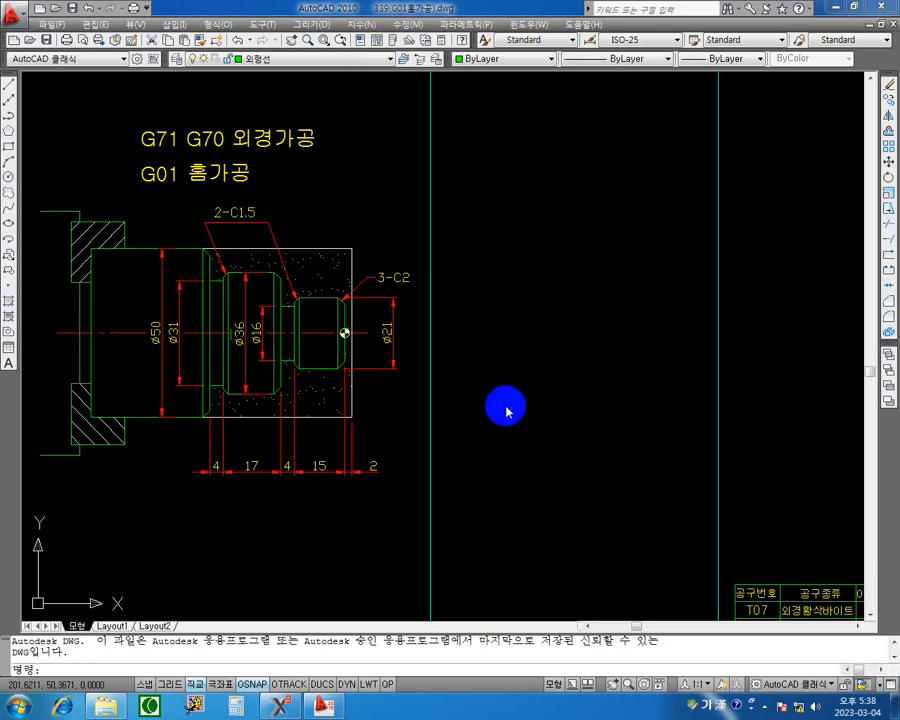
Switch to Mastercam X9 and browse to the F:\oun\cnc folder for opening a file.
{"action": "left_click", "coordinate": [282, 707]}
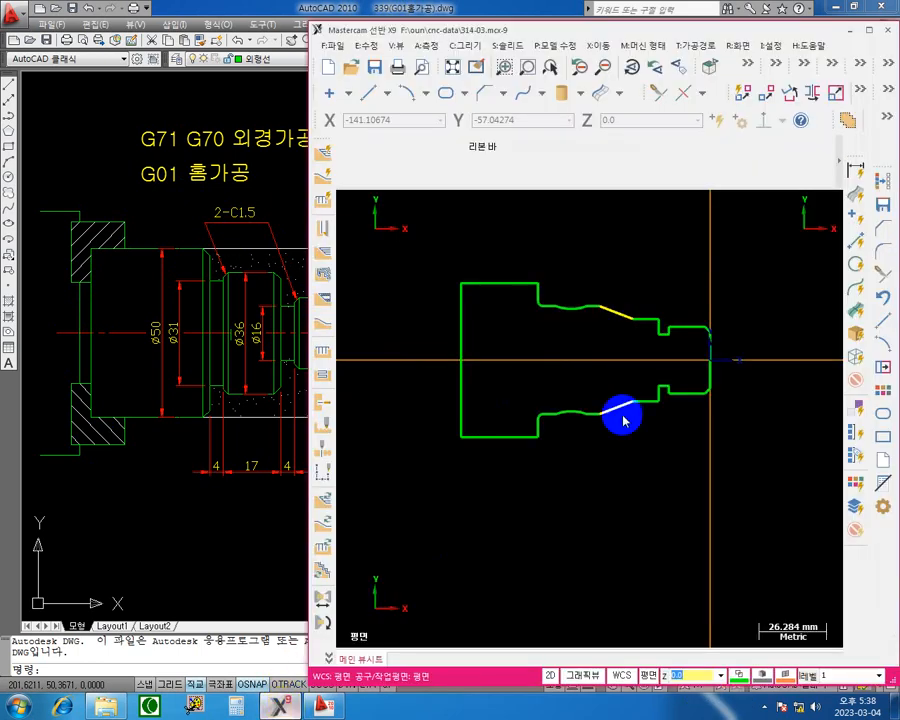
{"action": "left_click", "coordinate": [336, 47]}
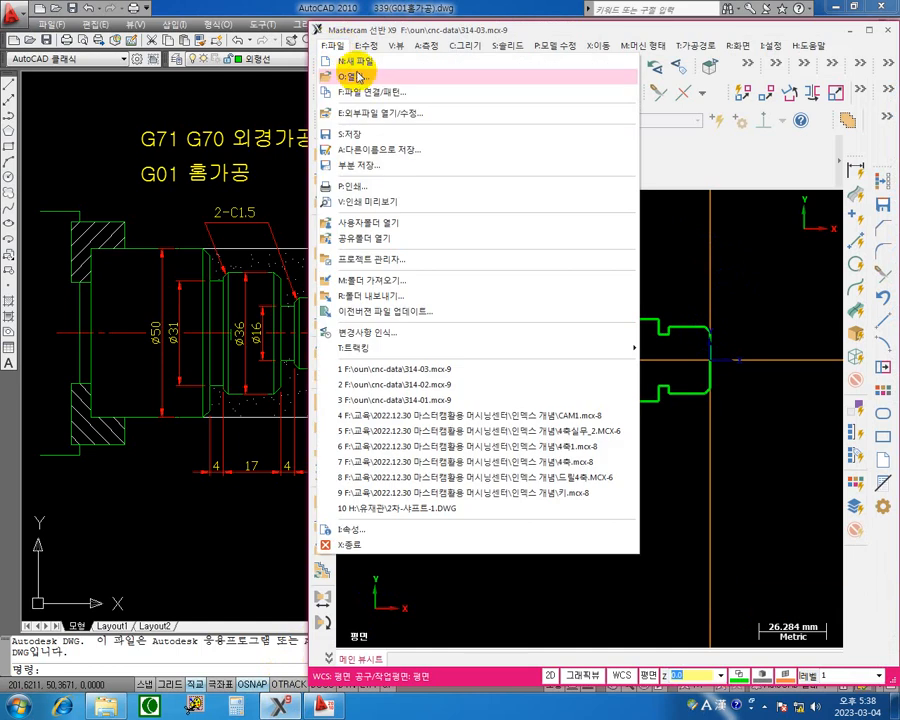
{"action": "left_click", "coordinate": [355, 78]}
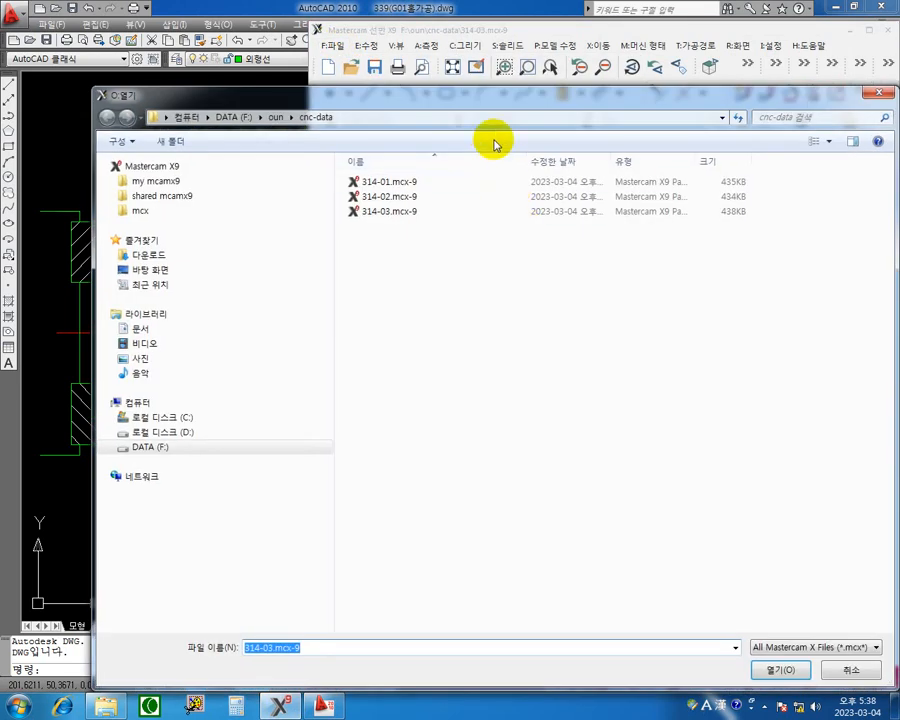
{"action": "left_click_drag", "start_coordinate": [488, 103], "coordinate": [446, 71]}
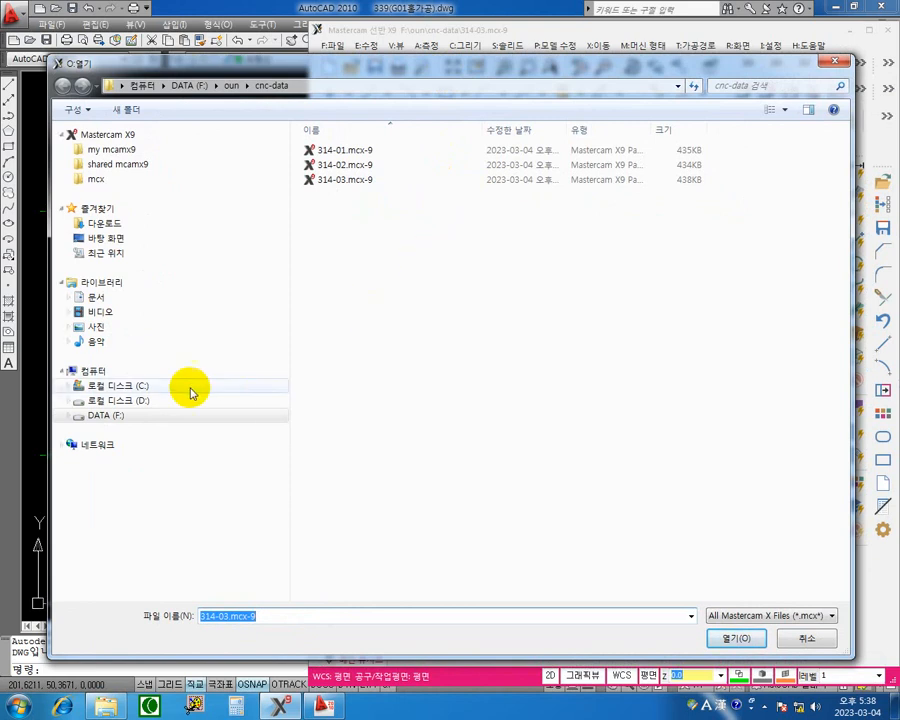
{"action": "left_click", "coordinate": [122, 401]}
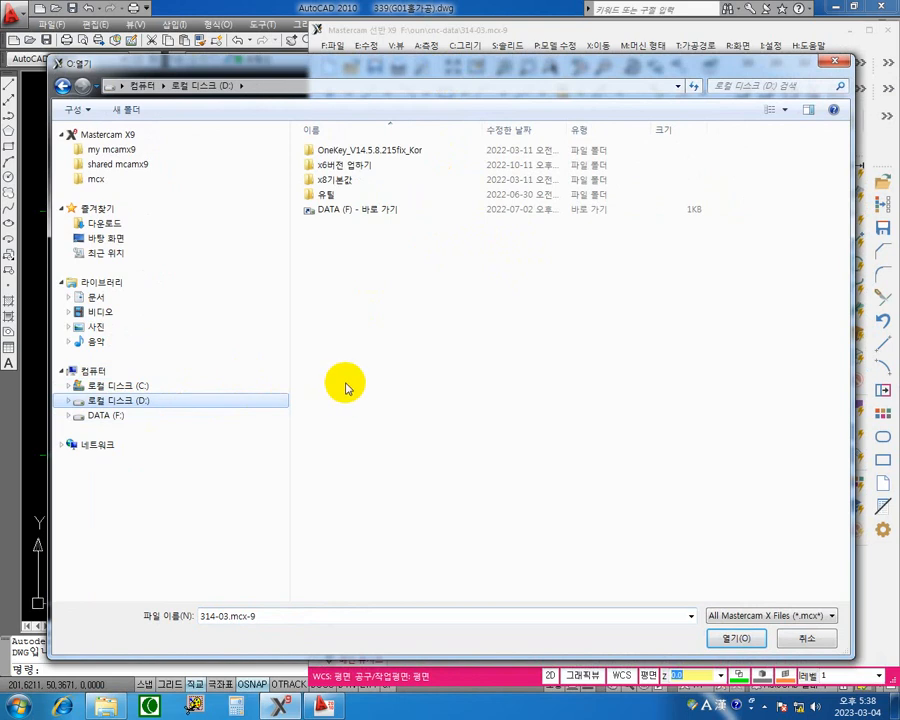
{"action": "left_click", "coordinate": [106, 418]}
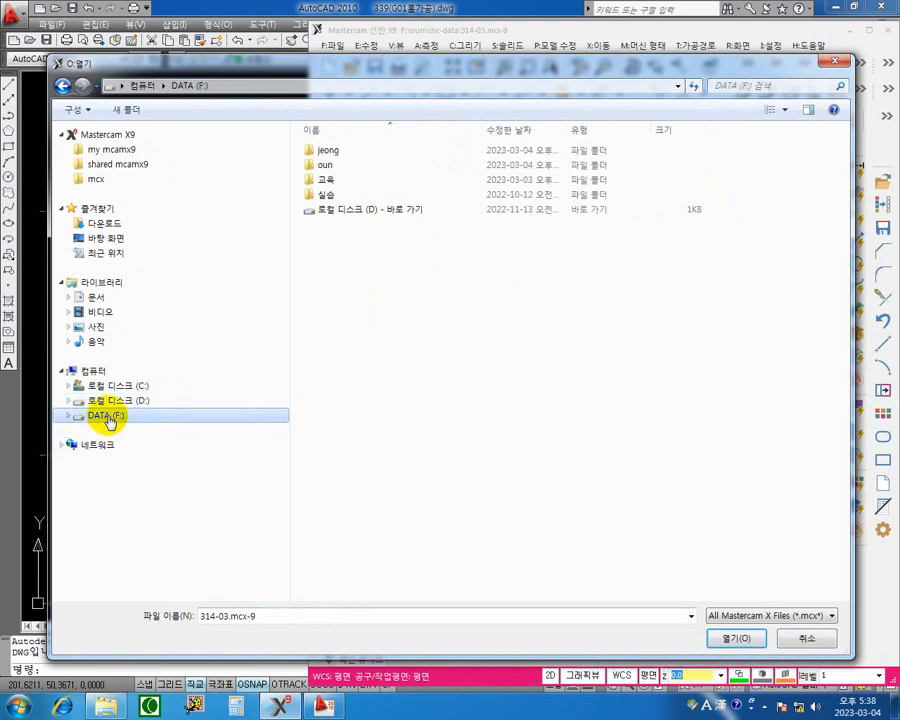
{"action": "double_click", "coordinate": [326, 164]}
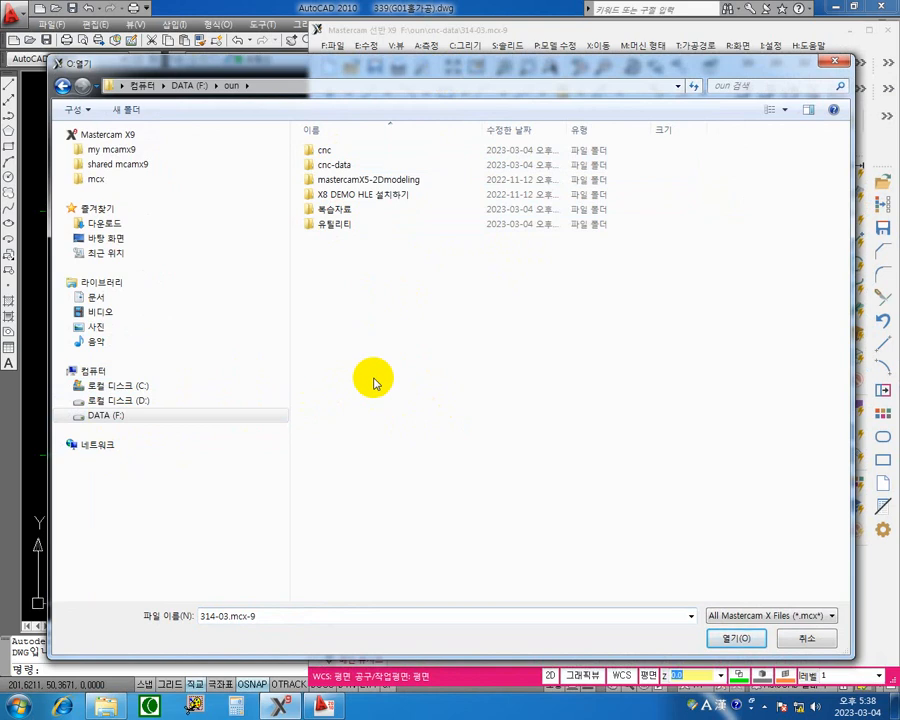
{"action": "double_click", "coordinate": [334, 152]}
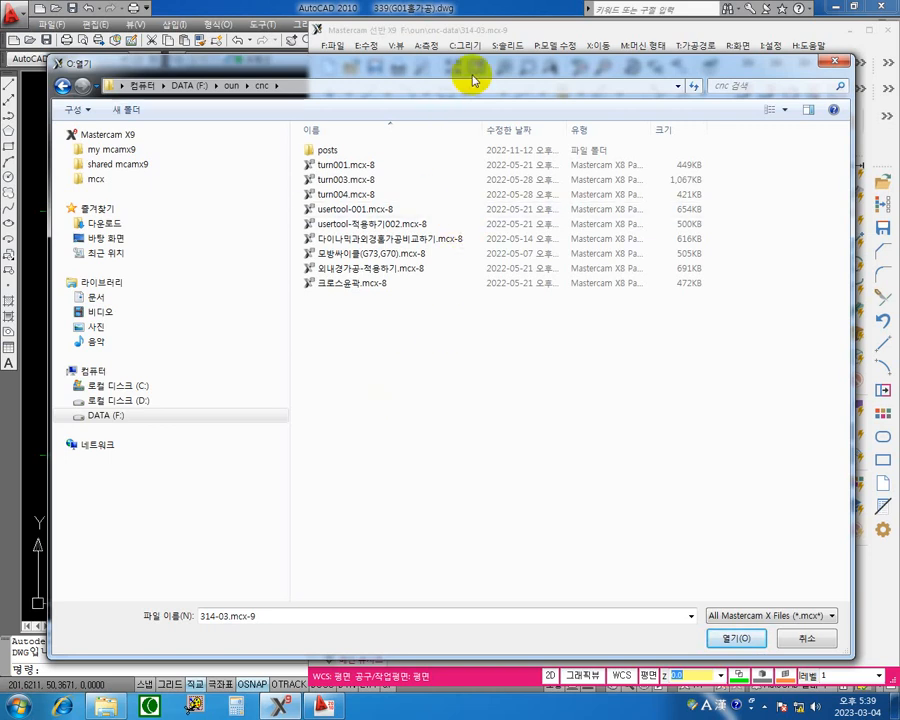
{"action": "left_click_drag", "start_coordinate": [473, 77], "coordinate": [480, 64]}
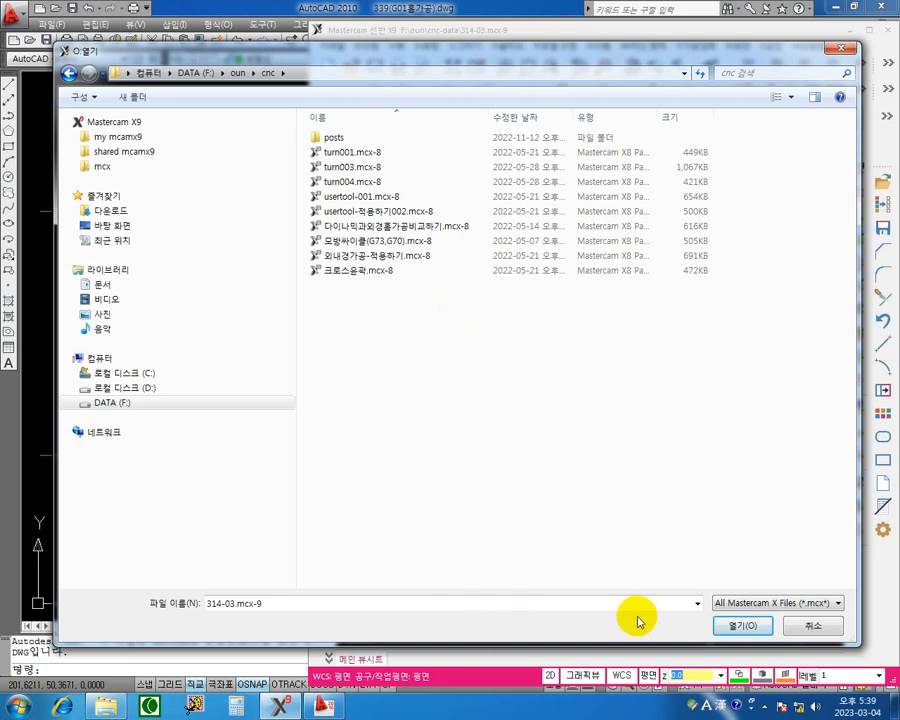
Filter the files by the AutoCAD type and open the drawing 339(G01홈가공).dwg.
{"action": "left_click", "coordinate": [818, 604]}
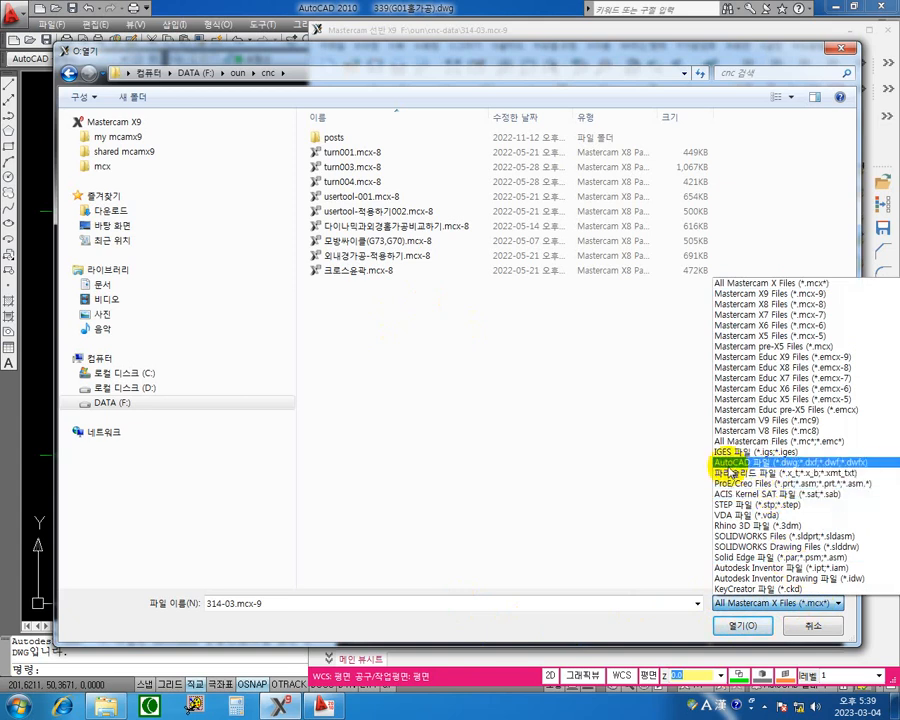
{"action": "left_click", "coordinate": [763, 463]}
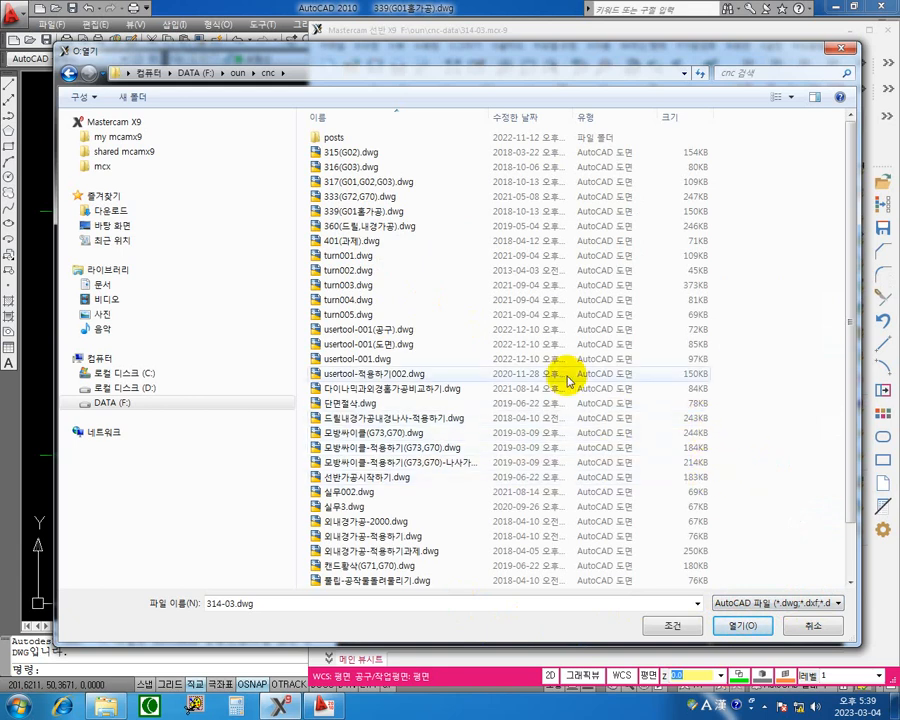
{"action": "left_click", "coordinate": [311, 216]}
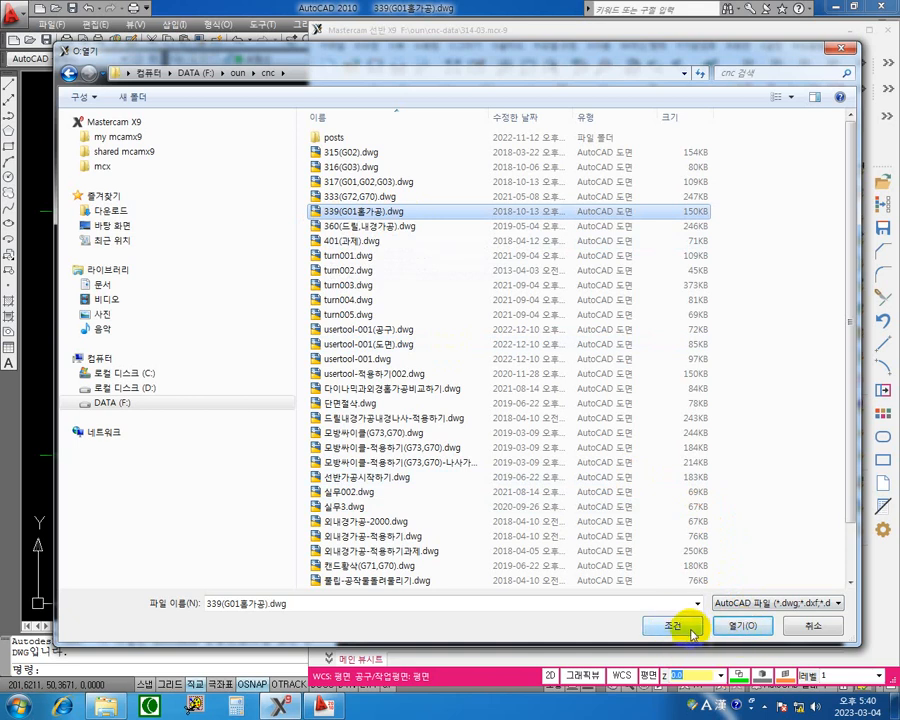
{"action": "left_click", "coordinate": [743, 624]}
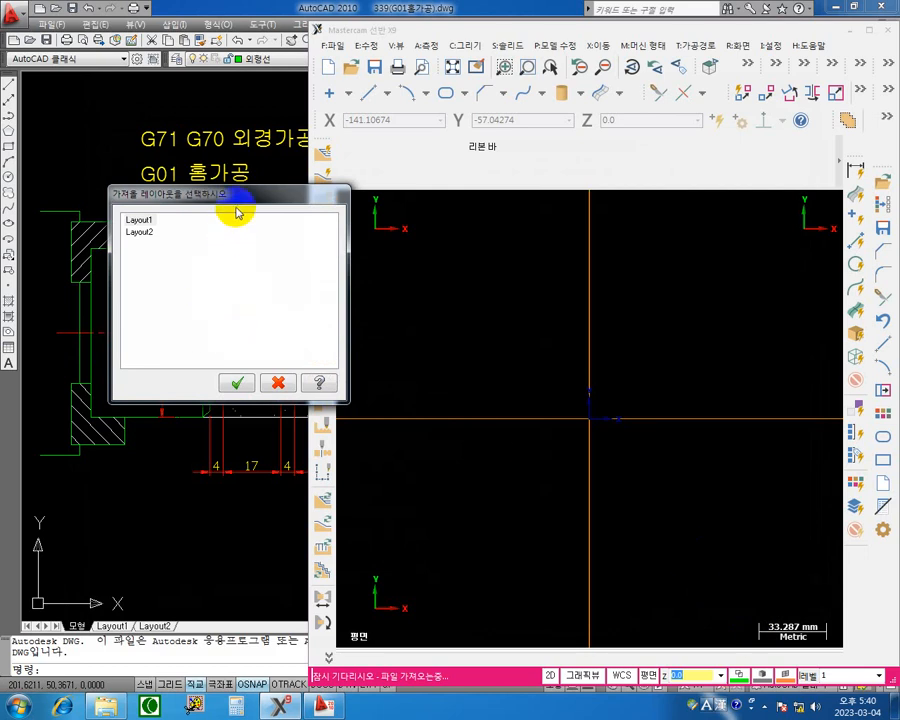
Switch to AutoCAD and compare the drawing's paper layouts, Layout1 and Layout2, with its model space.
{"action": "left_click_drag", "start_coordinate": [241, 196], "coordinate": [611, 209]}
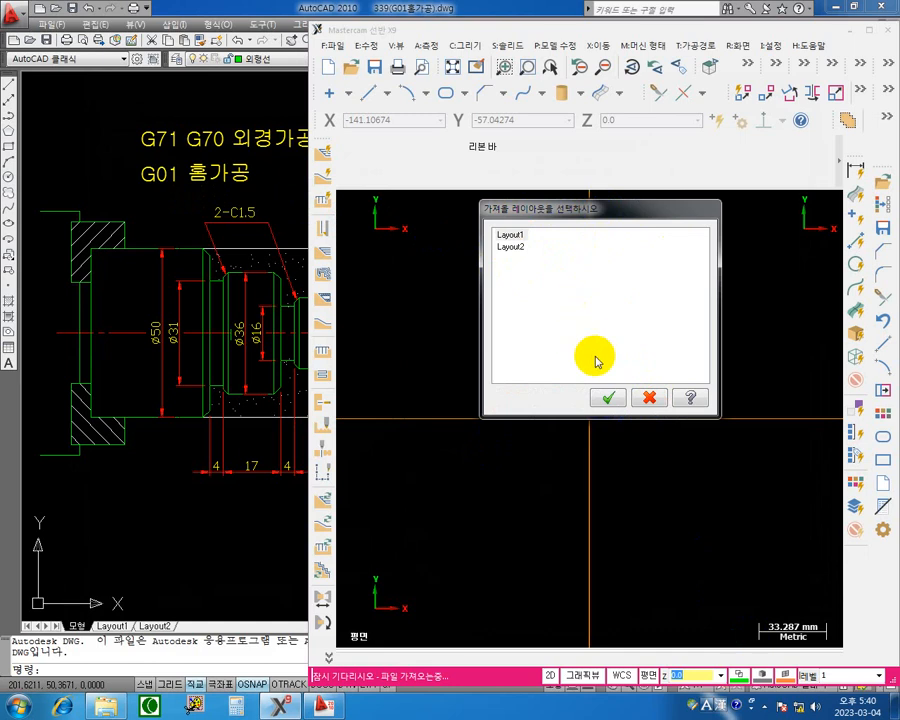
{"action": "left_click", "coordinate": [279, 9]}
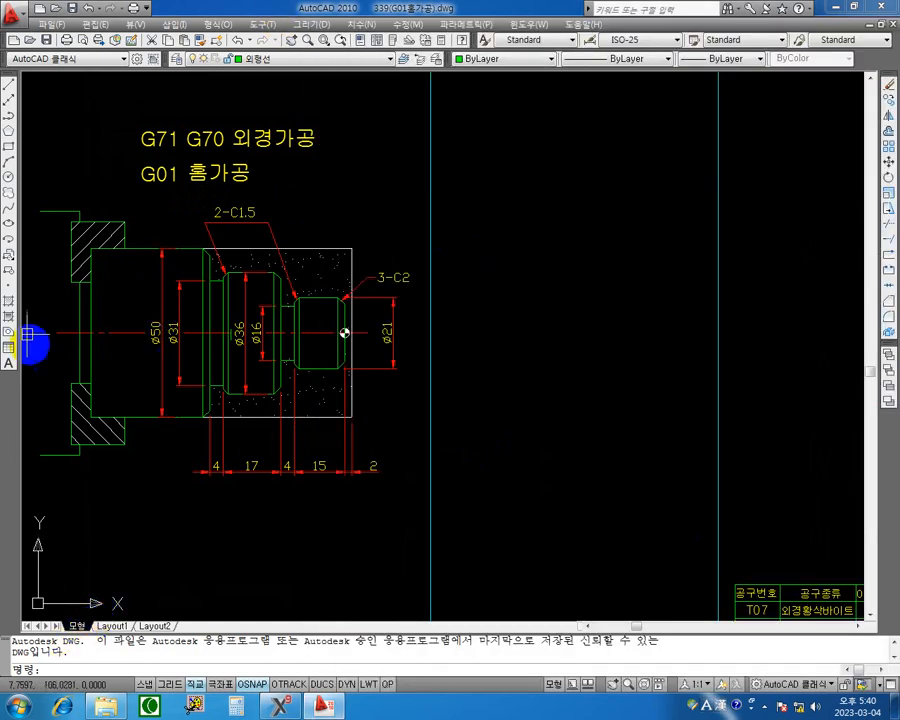
{"action": "left_click", "coordinate": [113, 627]}
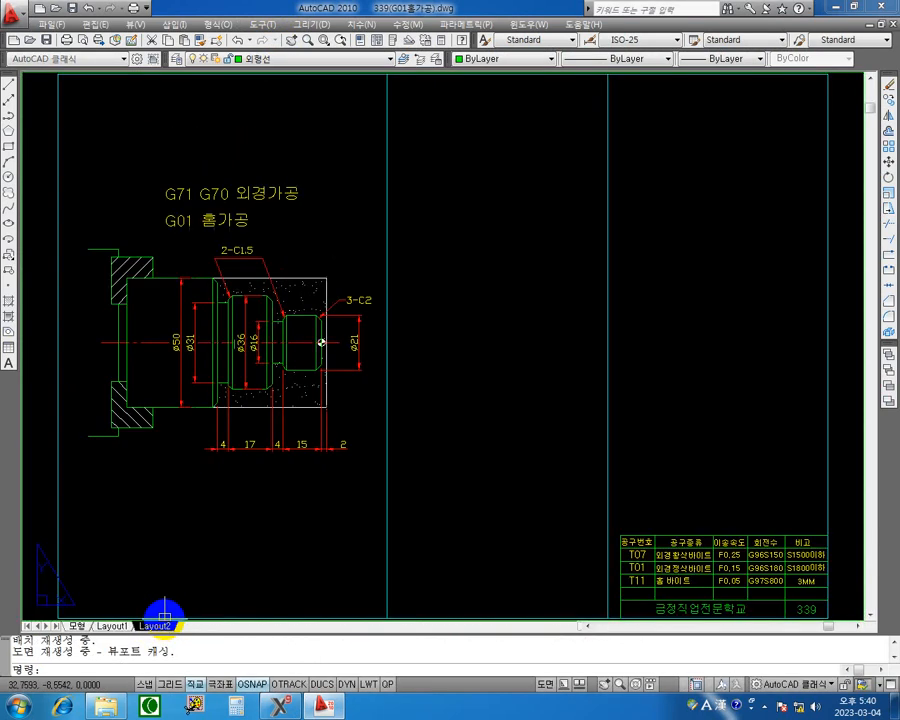
{"action": "left_click", "coordinate": [112, 627]}
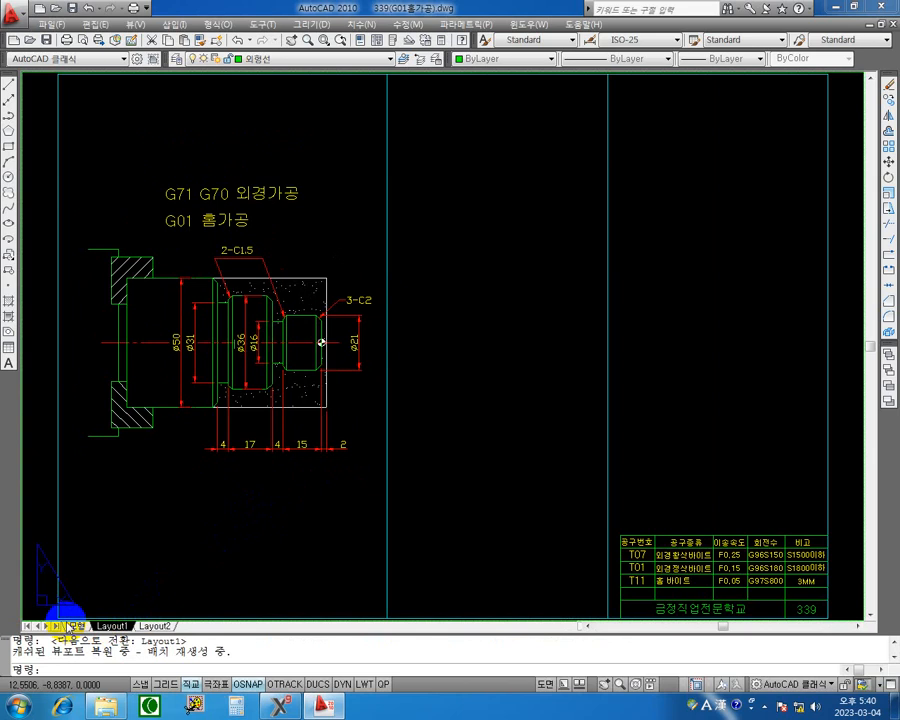
{"action": "left_click", "coordinate": [72, 627]}
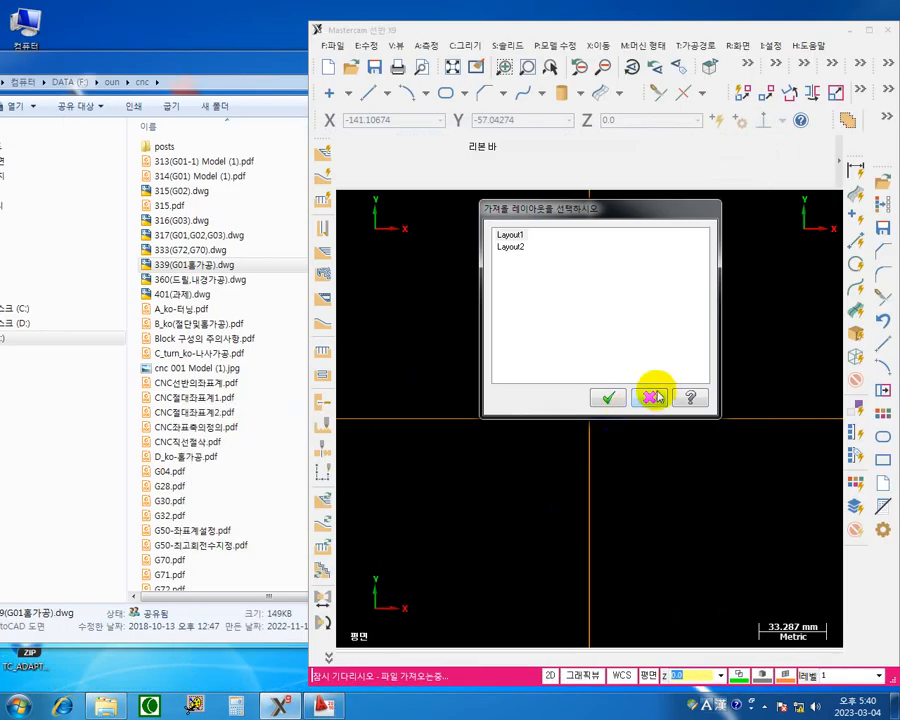
Return to Mastercam and dismiss the layout selection without importing Layout1 or Layout2.
{"action": "left_click", "coordinate": [282, 707]}
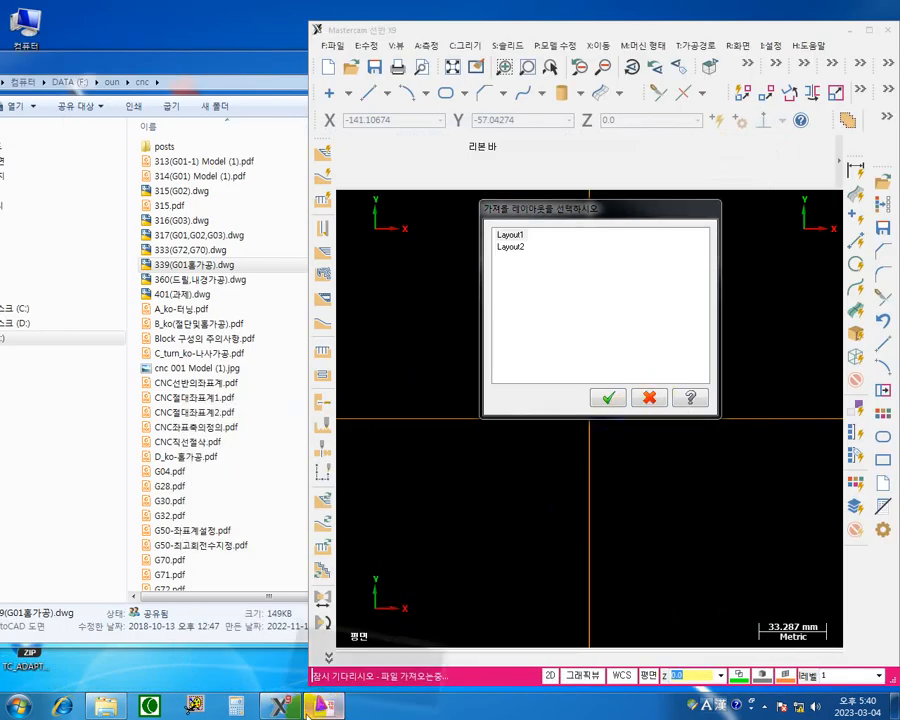
{"action": "left_click", "coordinate": [282, 707]}
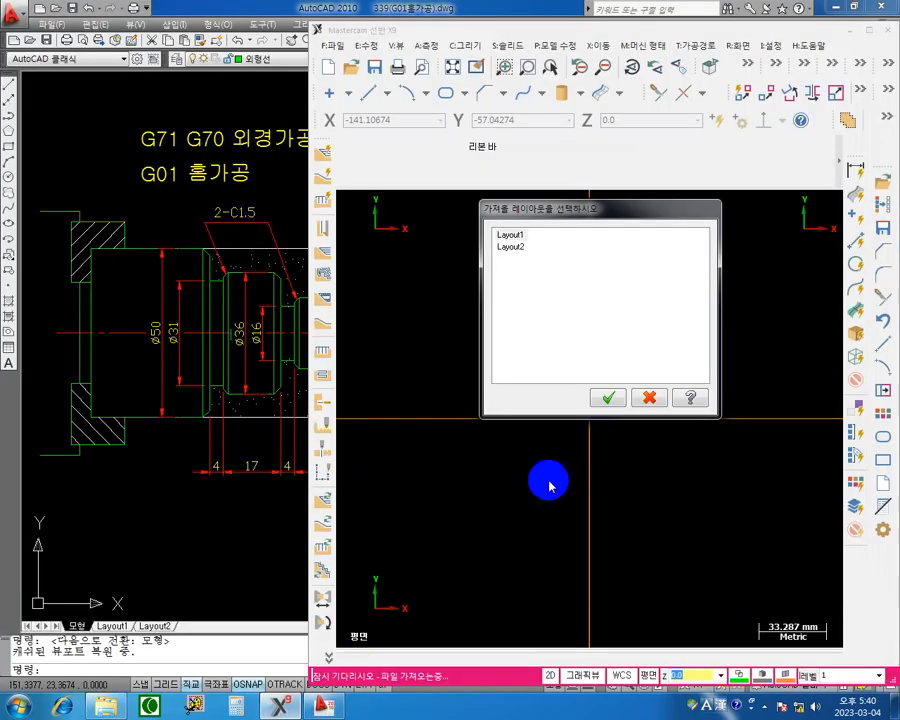
{"action": "left_click", "coordinate": [645, 398]}
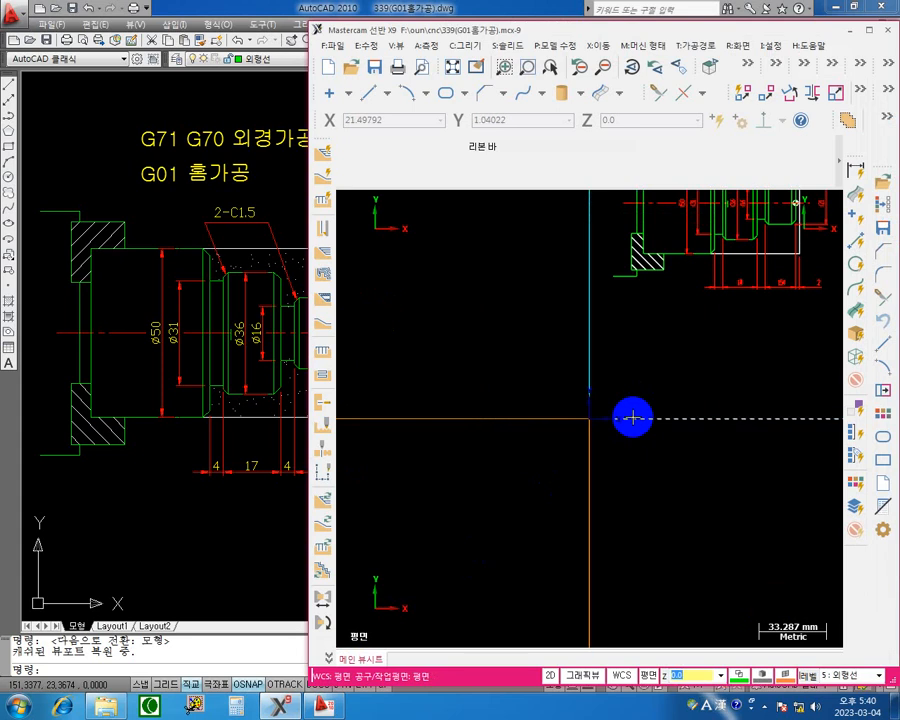
Examine the imported shaft profile, its dimensions and the machining notes above it at close range.
{"action": "left_click", "coordinate": [452, 67]}
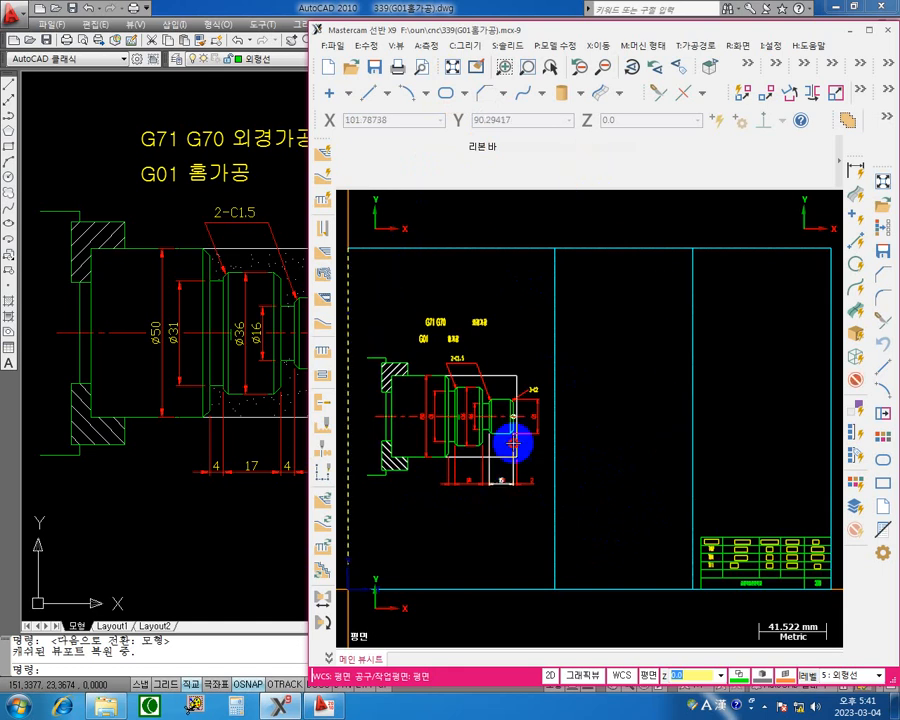
{"action": "key", "text": "F1"}
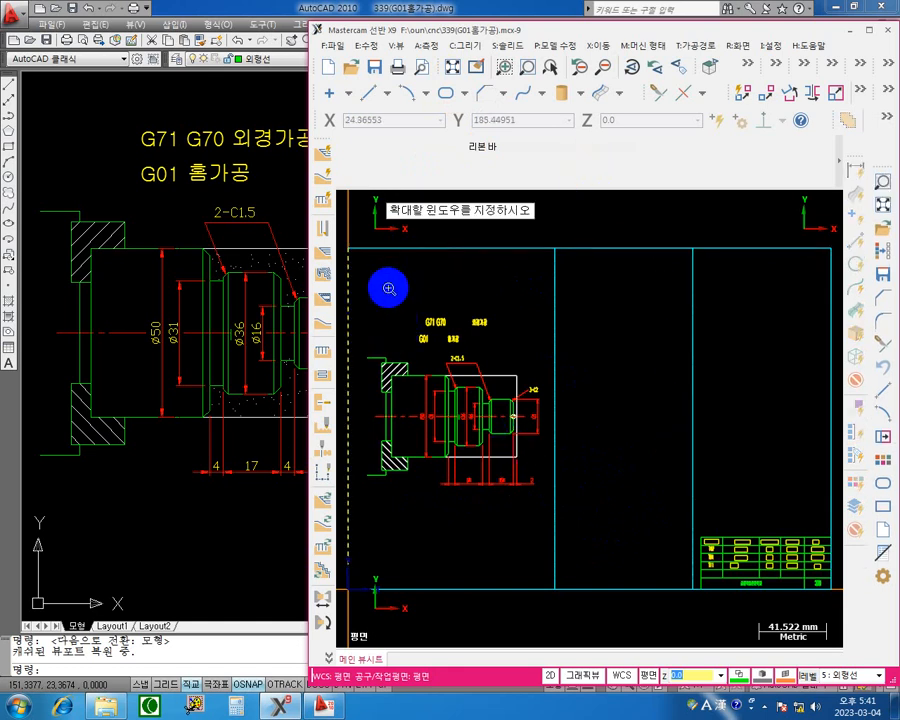
{"action": "left_click", "coordinate": [364, 295]}
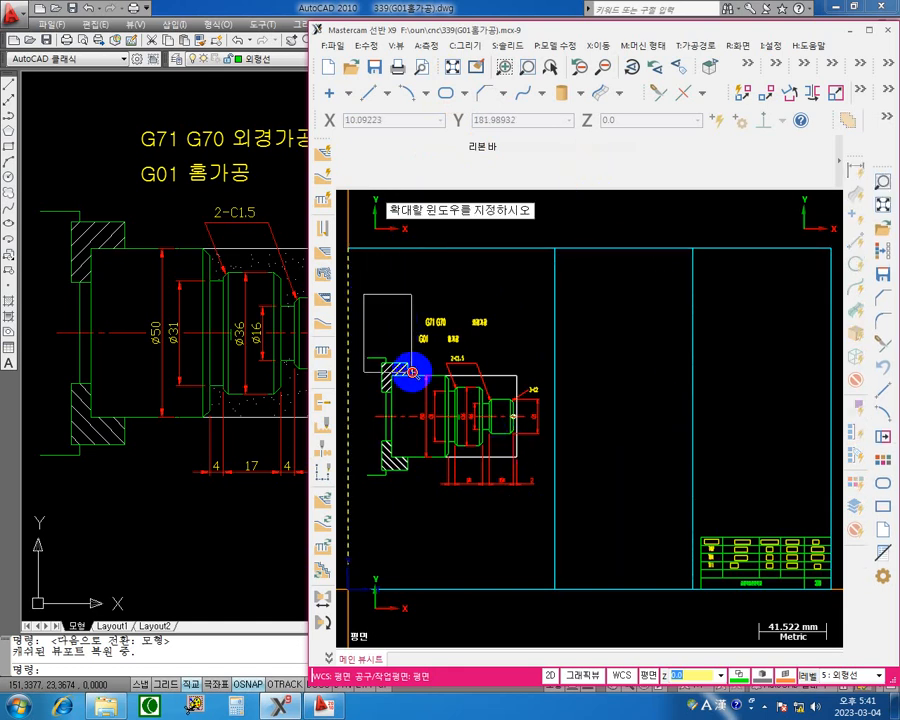
{"action": "left_click", "coordinate": [548, 505]}
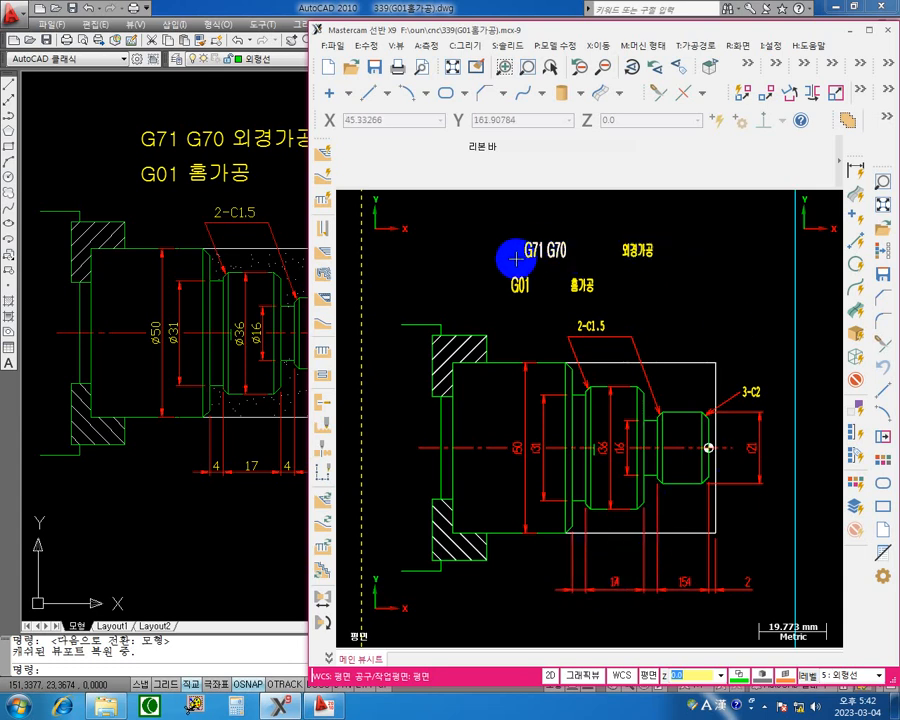
{"action": "scroll", "coordinate": [681, 260], "scroll_direction": "down", "scroll_amount": 1}
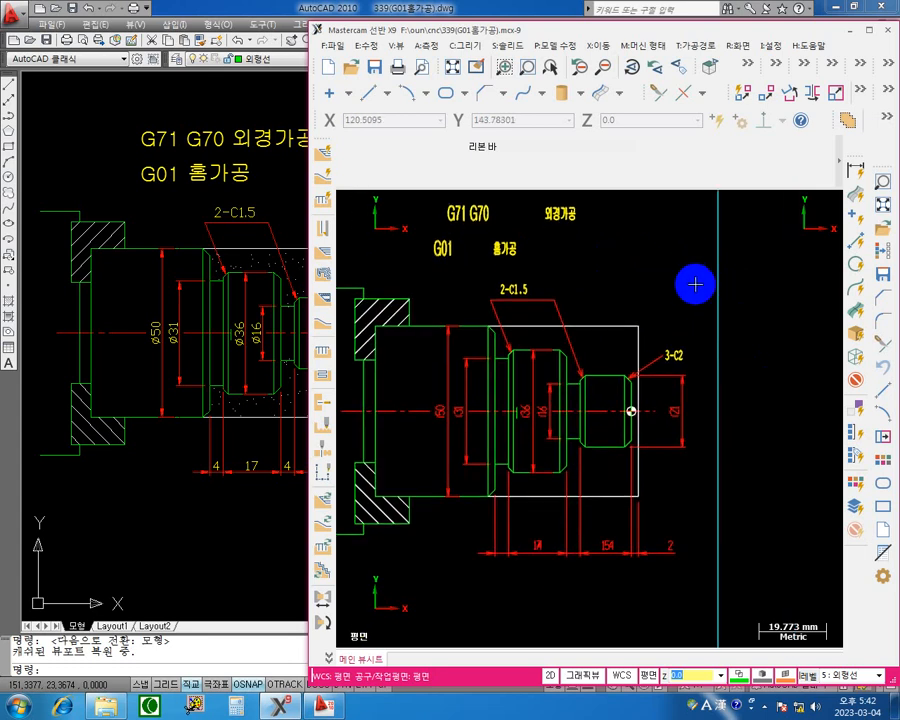
{"action": "scroll", "coordinate": [700, 290], "scroll_direction": "down", "scroll_amount": 1}
{"action": "middle_click_drag", "start_coordinate": [802, 389], "coordinate": [765, 396]}
{"action": "scroll", "coordinate": [765, 396], "scroll_direction": "down", "scroll_amount": 1}
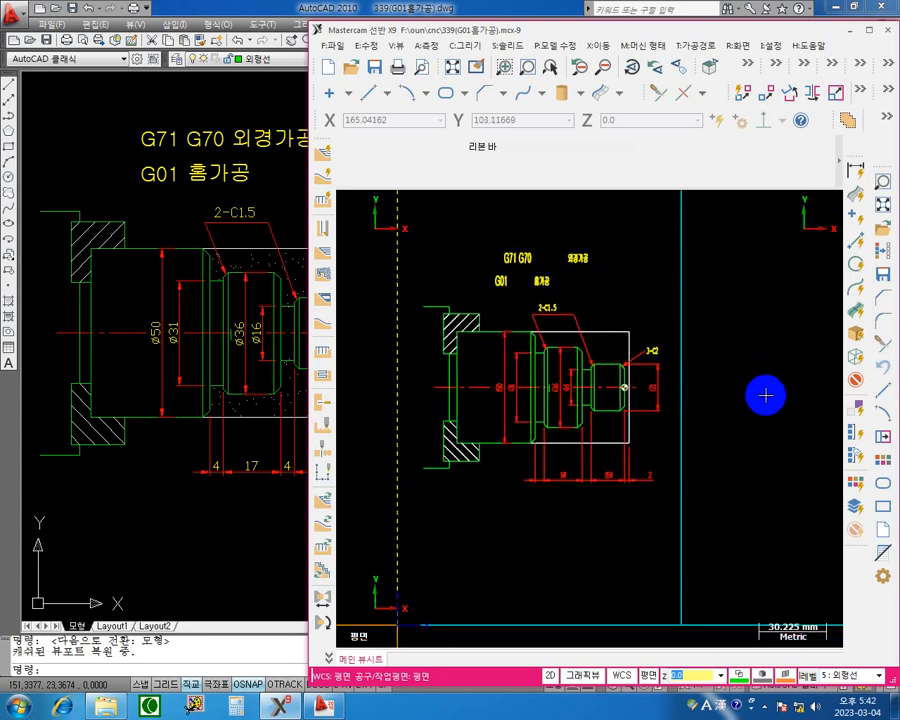
Maximize the Mastercam window and examine the tool table's text at close range, ending with the whole drawing fitted in view.
{"action": "left_click", "coordinate": [455, 66]}
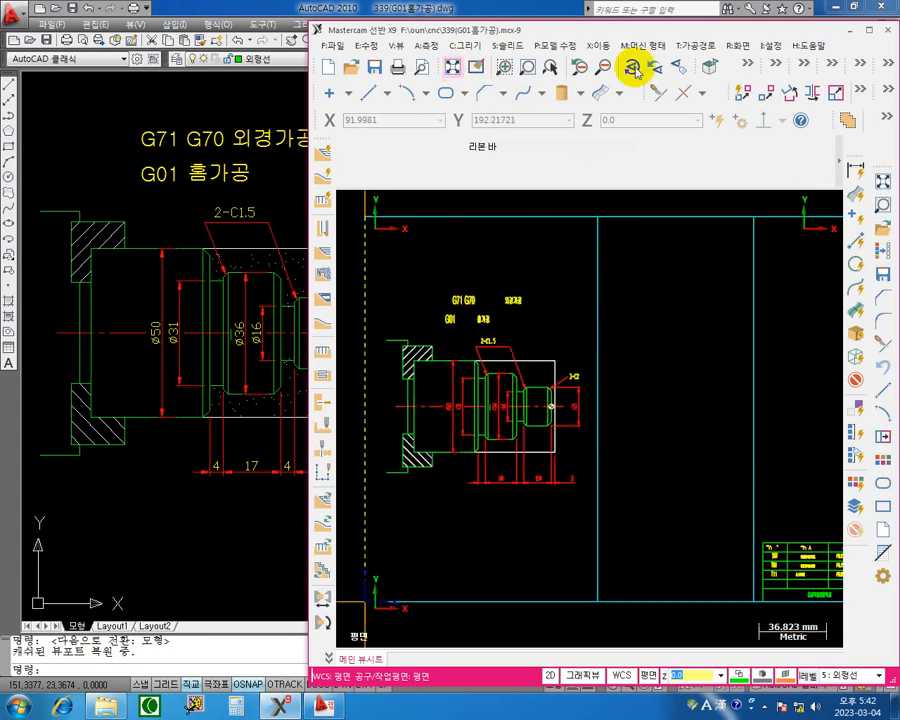
{"action": "left_click", "coordinate": [859, 29]}
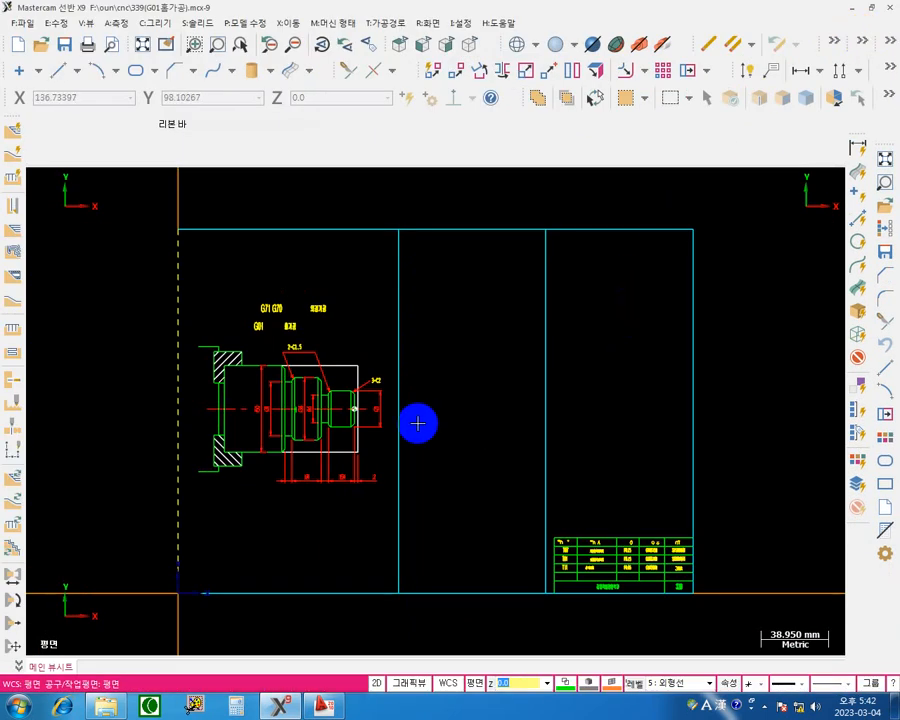
{"action": "middle_click_drag", "start_coordinate": [418, 422], "coordinate": [485, 391]}
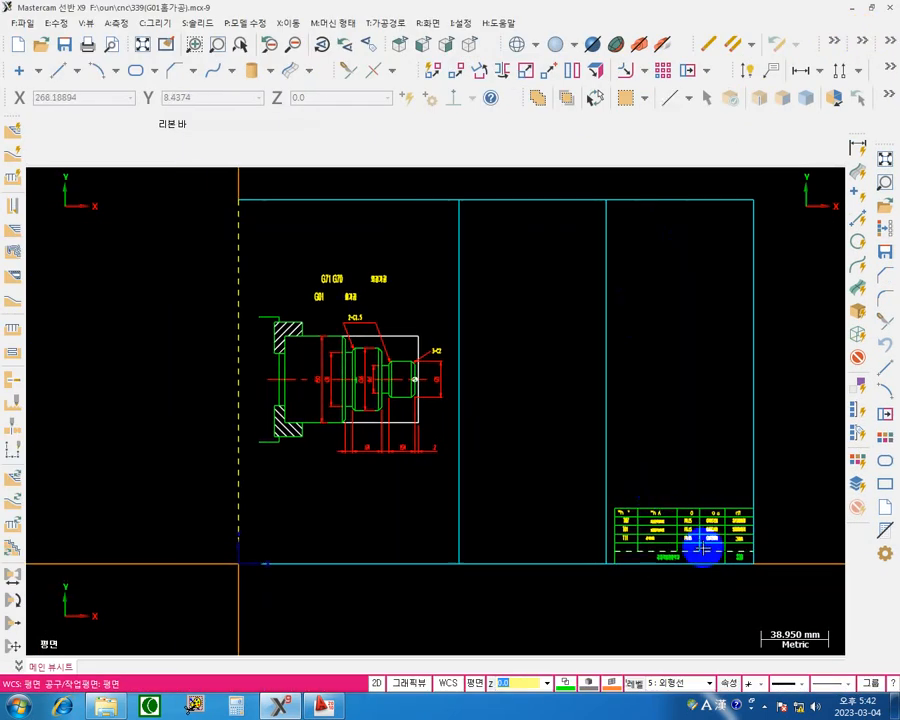
{"action": "scroll", "coordinate": [623, 547], "scroll_direction": "up", "scroll_amount": 2}
{"action": "scroll", "coordinate": [652, 519], "scroll_direction": "up", "scroll_amount": 2}
{"action": "scroll", "coordinate": [669, 520], "scroll_direction": "up", "scroll_amount": 4}
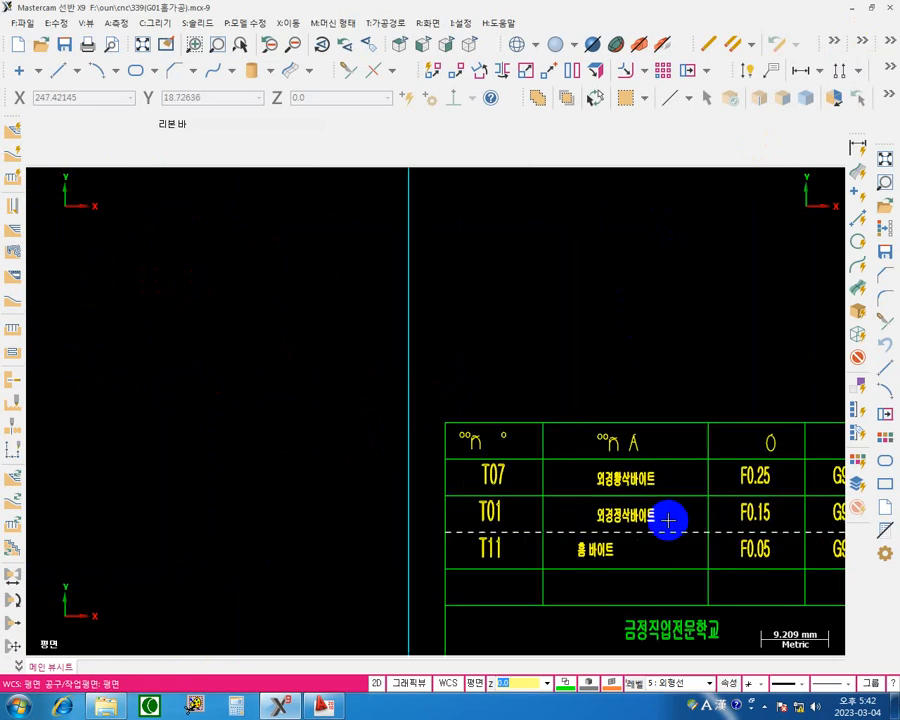
{"action": "middle_click_drag", "start_coordinate": [568, 447], "coordinate": [555, 416]}
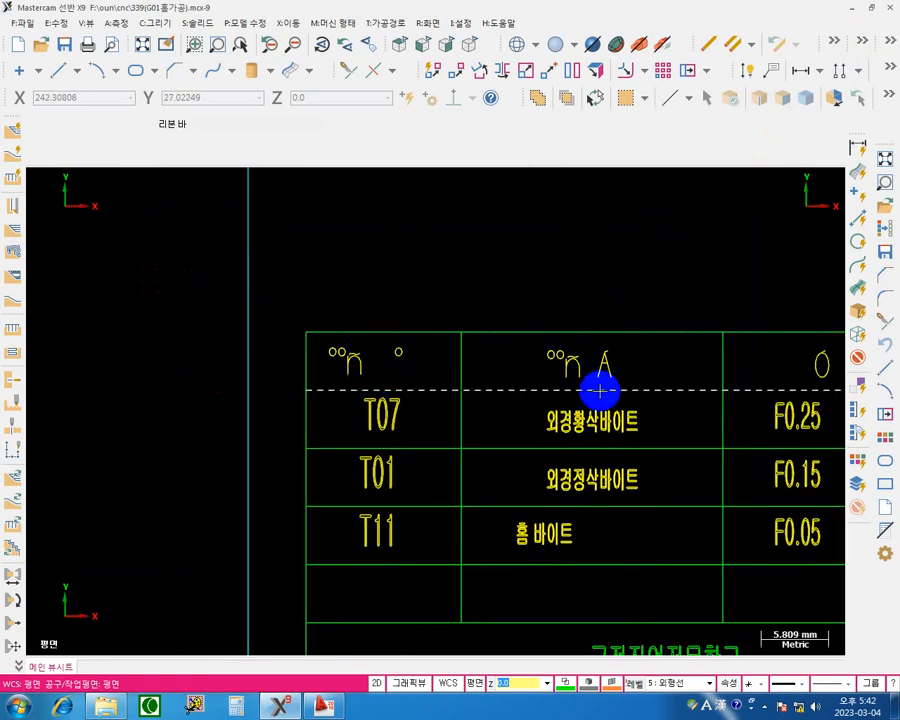
{"action": "scroll", "coordinate": [400, 295], "scroll_direction": "down", "scroll_amount": 6}
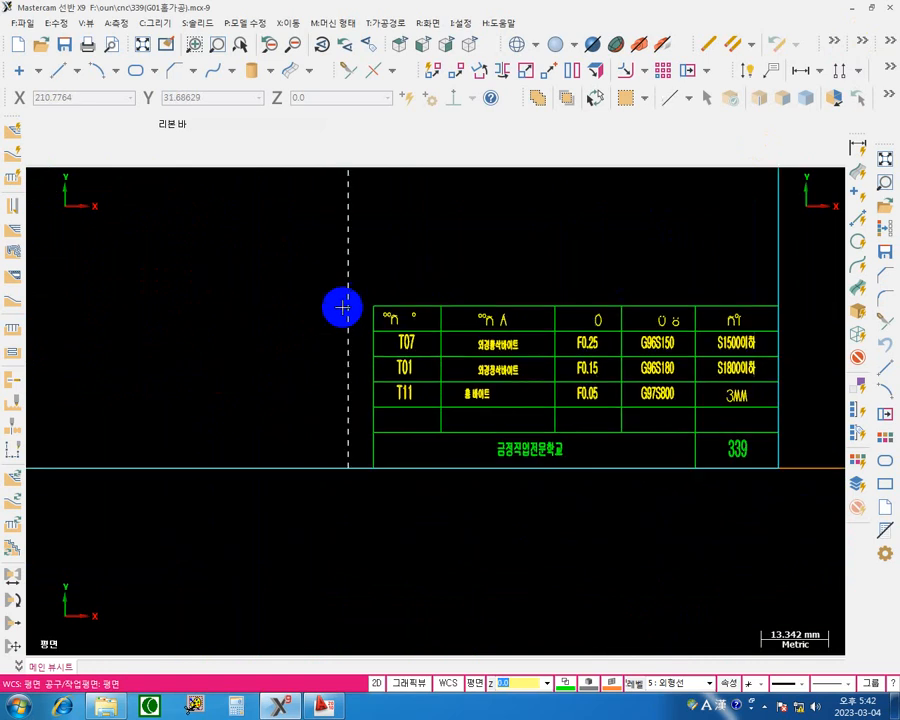
{"action": "mouse_move", "coordinate": [194, 287]}
{"action": "middle_mouse_down"}
{"action": "mouse_move", "coordinate": [693, 478]}
{"action": "mouse_move", "coordinate": [396, 358]}
{"action": "mouse_move", "coordinate": [331, 267]}
{"action": "middle_mouse_up"}
{"action": "left_click", "coordinate": [142, 43]}
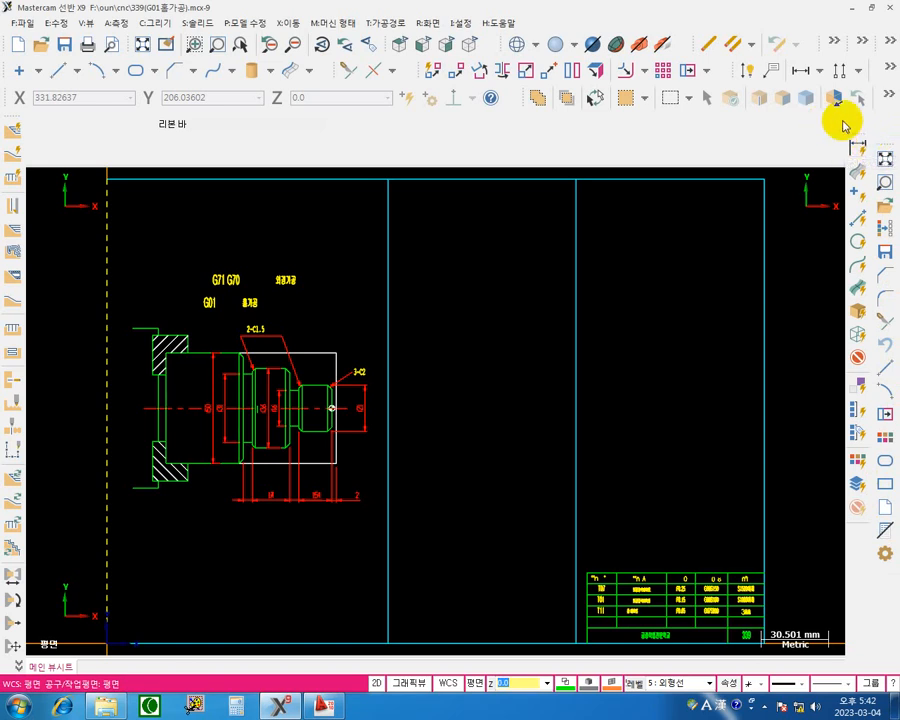
{"action": "key", "text": "F12"}
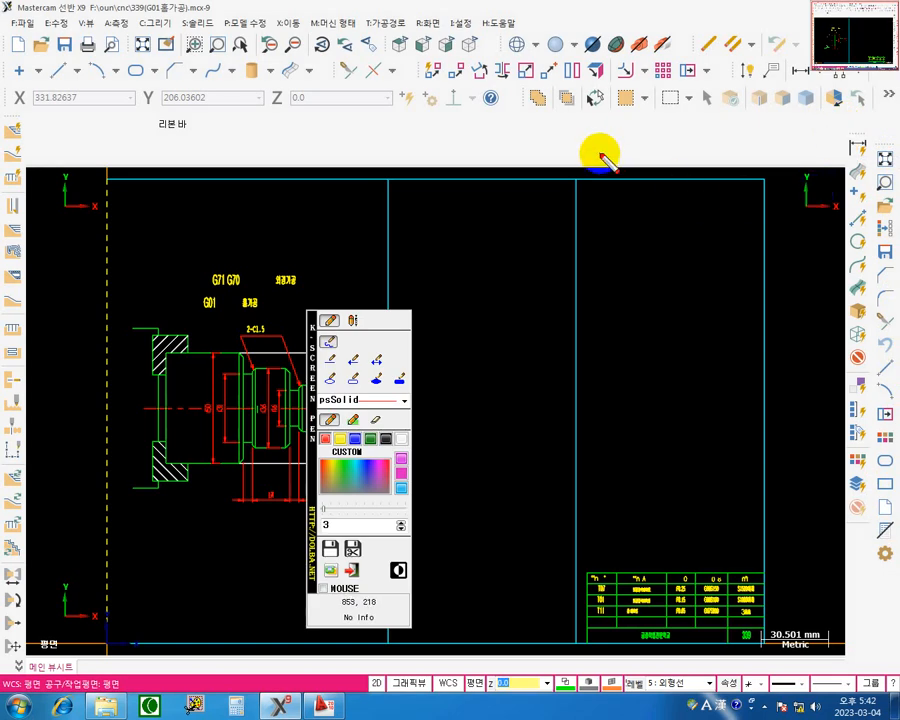
With the screen pen, frame the QM quick-mask toolbar with a red rectangle and handwrite the label "QM 툴바" above it.
{"action": "left_click", "coordinate": [352, 378]}
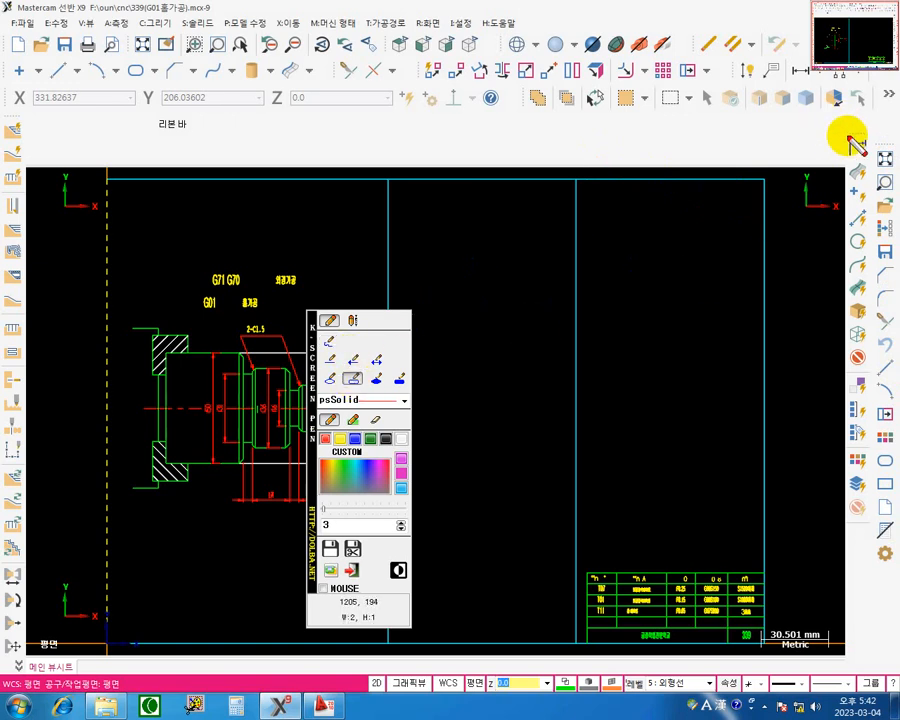
{"action": "left_click_drag", "start_coordinate": [849, 134], "coordinate": [877, 533]}
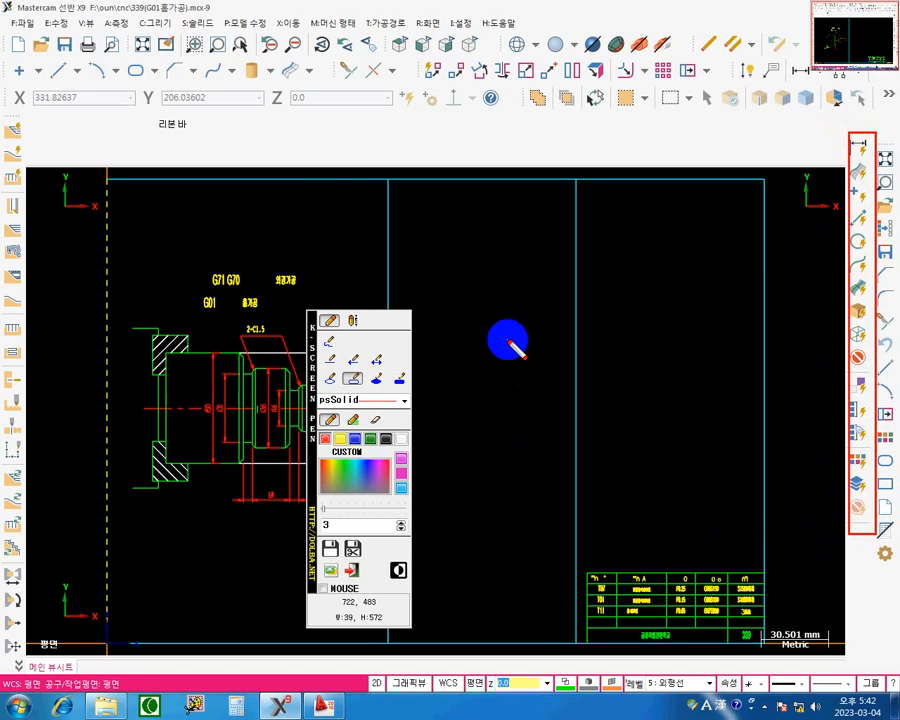
{"action": "left_click", "coordinate": [329, 342]}
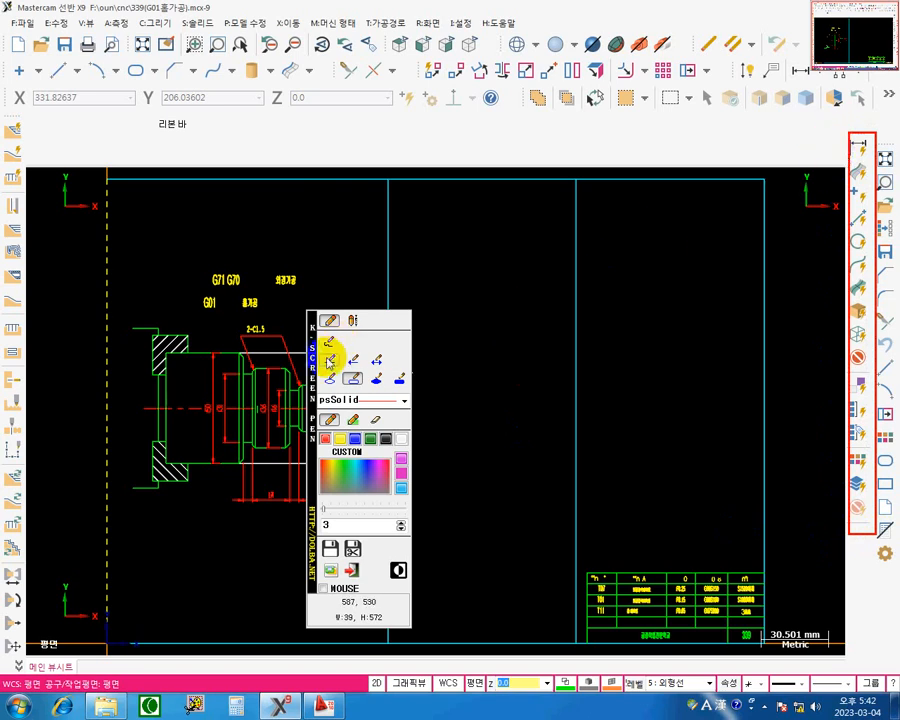
{"action": "mouse_move", "coordinate": [818, 104]}
{"action": "left_mouse_down"}
{"action": "mouse_move", "coordinate": [840, 100]}
{"action": "mouse_move", "coordinate": [840, 112]}
{"action": "mouse_move", "coordinate": [866, 112]}
{"action": "mouse_move", "coordinate": [880, 98]}
{"action": "mouse_move", "coordinate": [884, 118]}
{"action": "mouse_move", "coordinate": [886, 100]}
{"action": "mouse_move", "coordinate": [893, 119]}
{"action": "mouse_move", "coordinate": [898, 112]}
{"action": "left_mouse_up"}
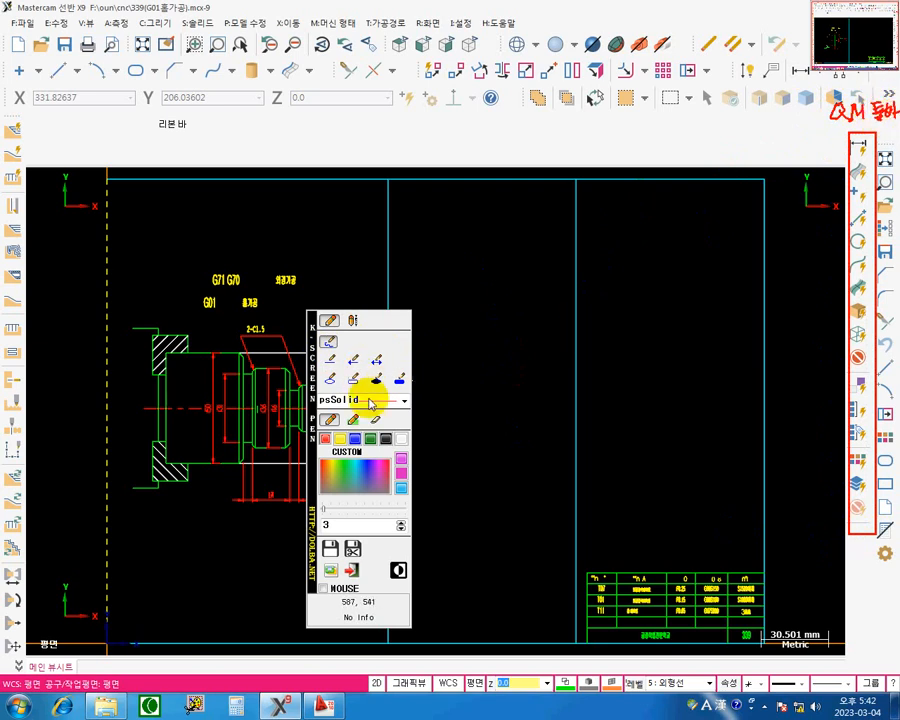
Highlight the QM 도면요소 (drafting entities) tool with a blue screen-pen rectangle and a freehand stroke.
{"action": "left_click", "coordinate": [352, 378]}
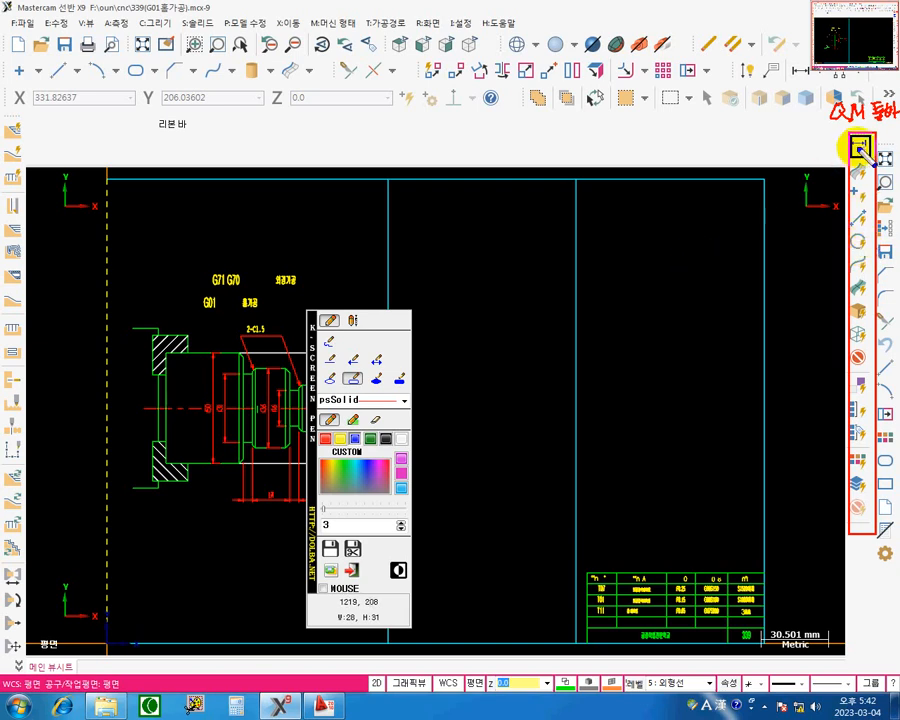
{"action": "mouse_move", "coordinate": [861, 148]}
{"action": "left_mouse_down"}
{"action": "mouse_move", "coordinate": [800, 178]}
{"action": "mouse_move", "coordinate": [820, 192]}
{"action": "mouse_move", "coordinate": [815, 205]}
{"action": "mouse_move", "coordinate": [812, 194]}
{"action": "mouse_move", "coordinate": [859, 145]}
{"action": "left_mouse_up"}
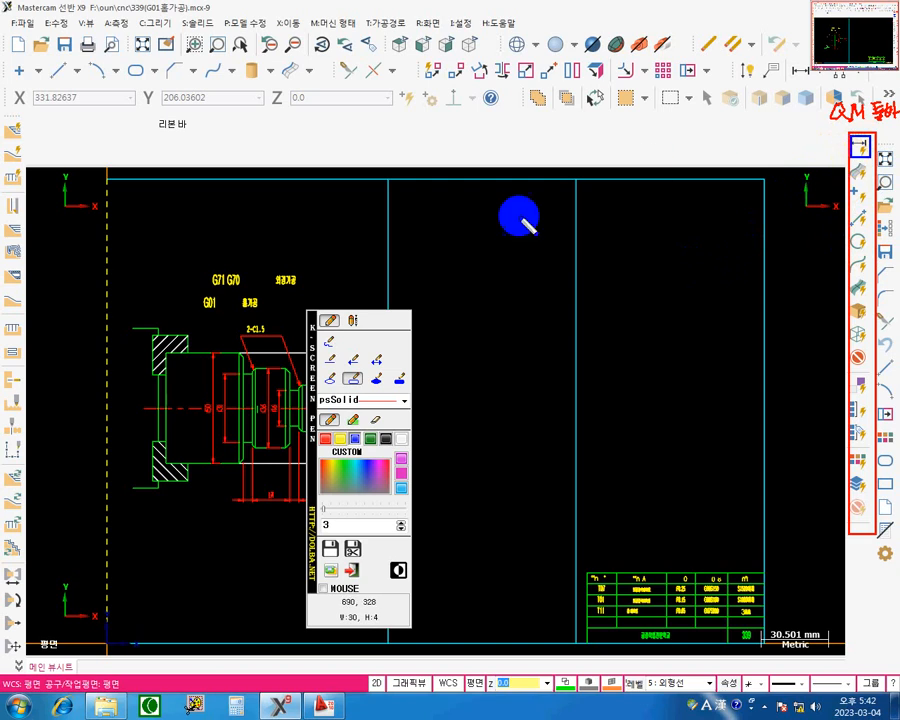
{"action": "left_click", "coordinate": [330, 342]}
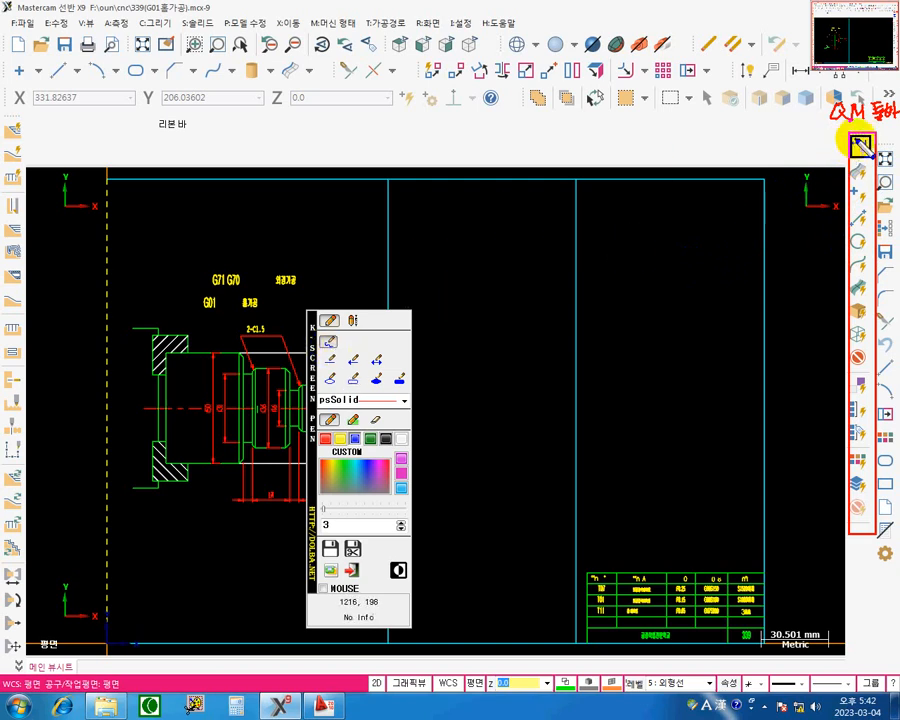
{"action": "left_click_drag", "start_coordinate": [855, 140], "coordinate": [867, 140]}
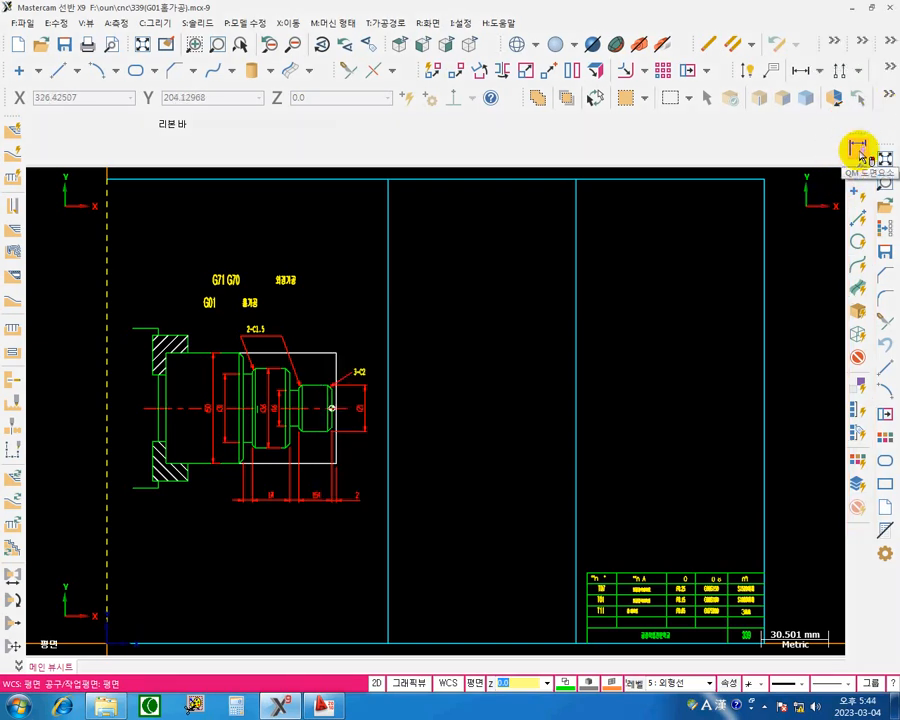
Quick-select all drafting entities (QM 도면요소) and delete them, clearing the dimensions, machining notes and tool table text.
{"action": "left_click", "coordinate": [858, 149]}
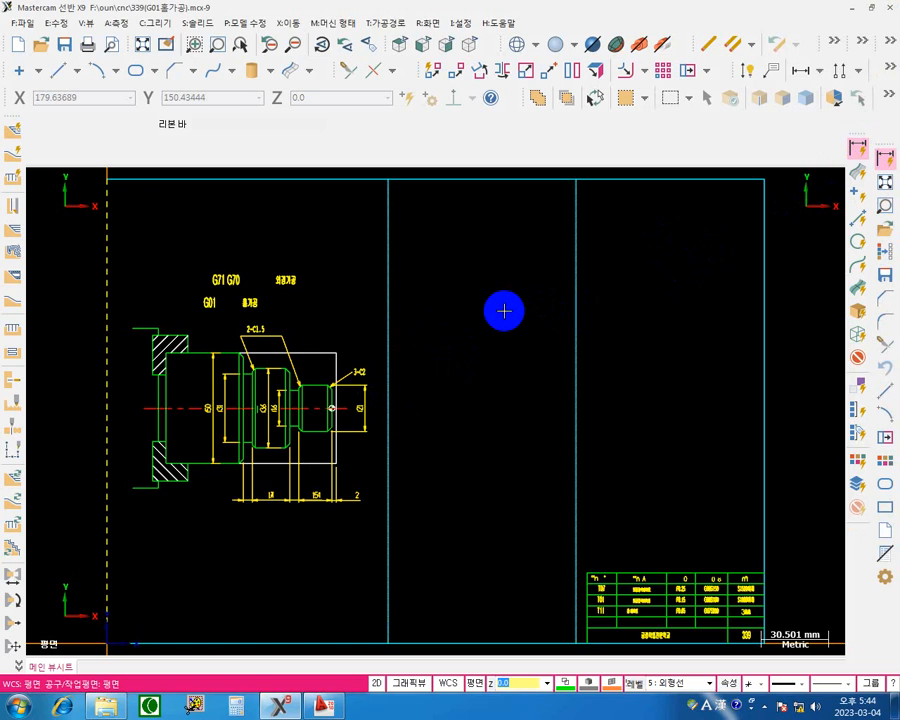
{"action": "left_click", "coordinate": [711, 45]}
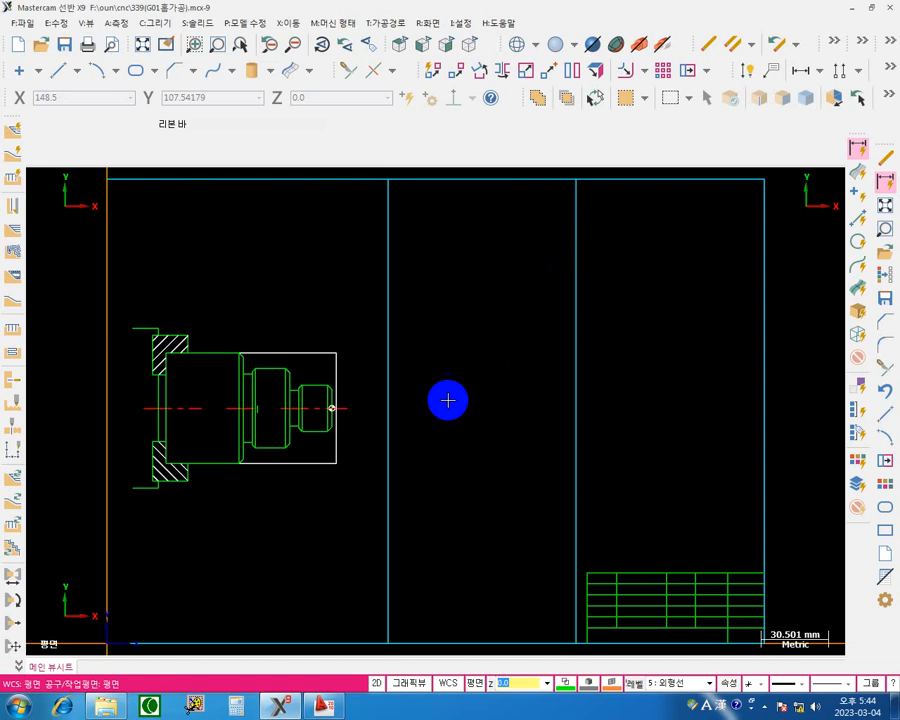
{"action": "left_click", "coordinate": [57, 510]}
{"action": "left_click", "coordinate": [88, 348]}
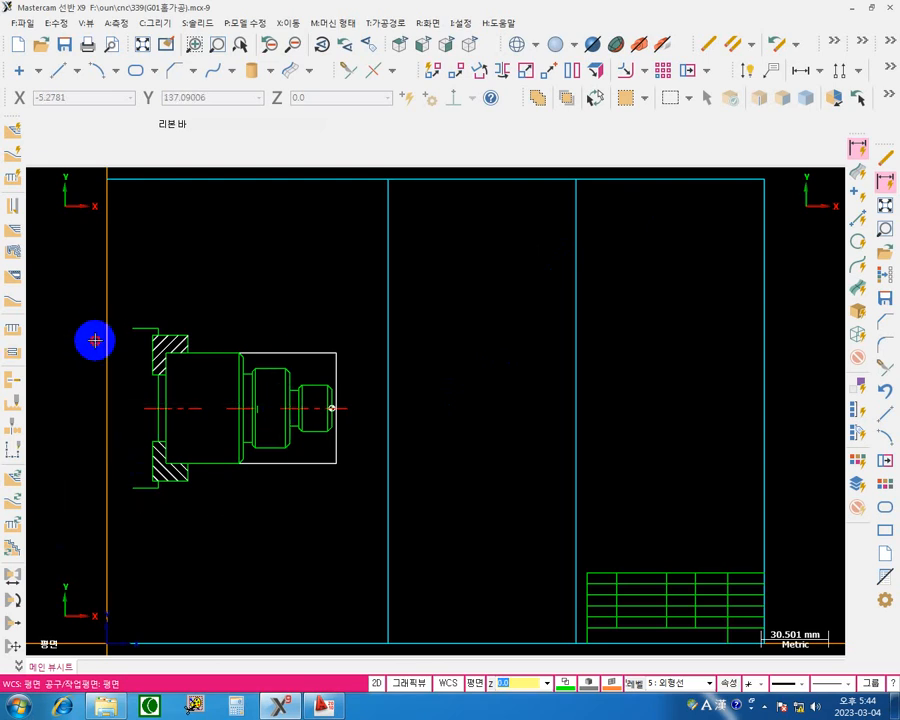
{"action": "scroll", "coordinate": [592, 465], "scroll_direction": "down", "scroll_amount": 1}
{"action": "scroll", "coordinate": [592, 465], "scroll_direction": "down", "scroll_amount": 1}
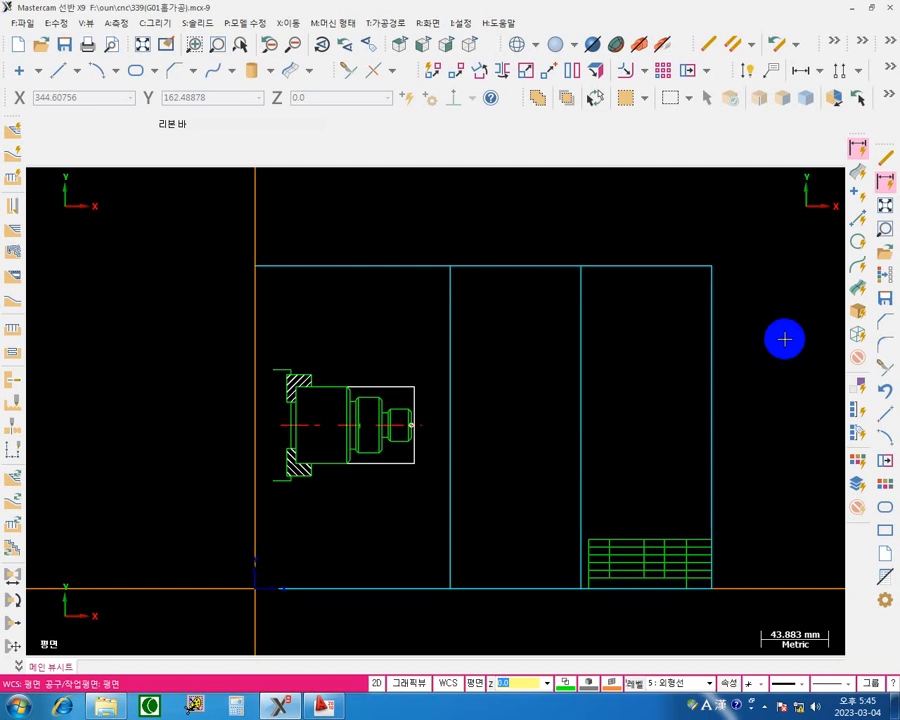
{"action": "left_click", "coordinate": [858, 462]}
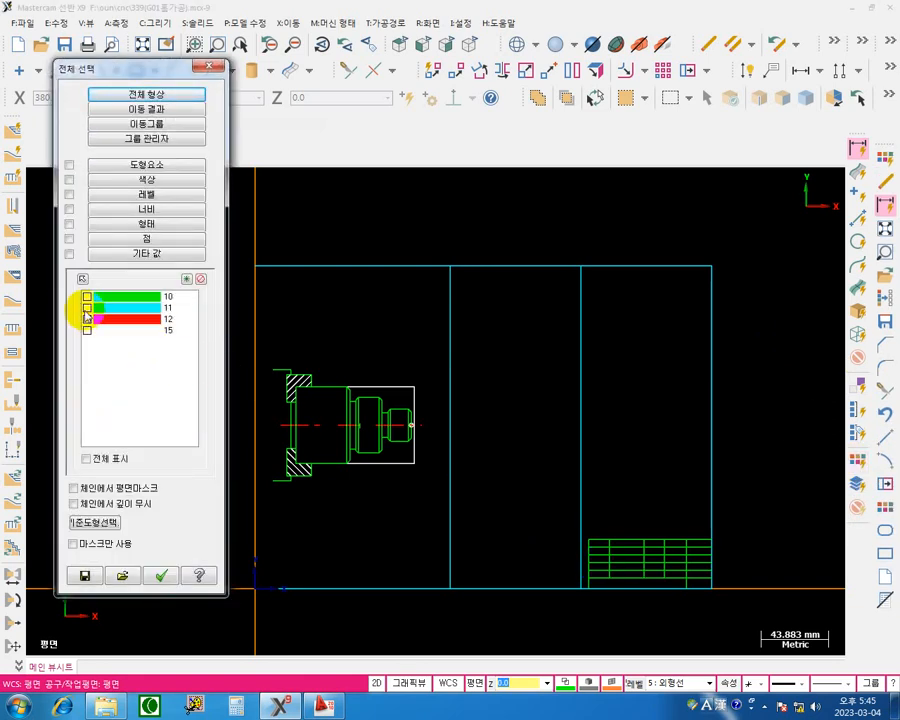
{"action": "left_click", "coordinate": [87, 308]}
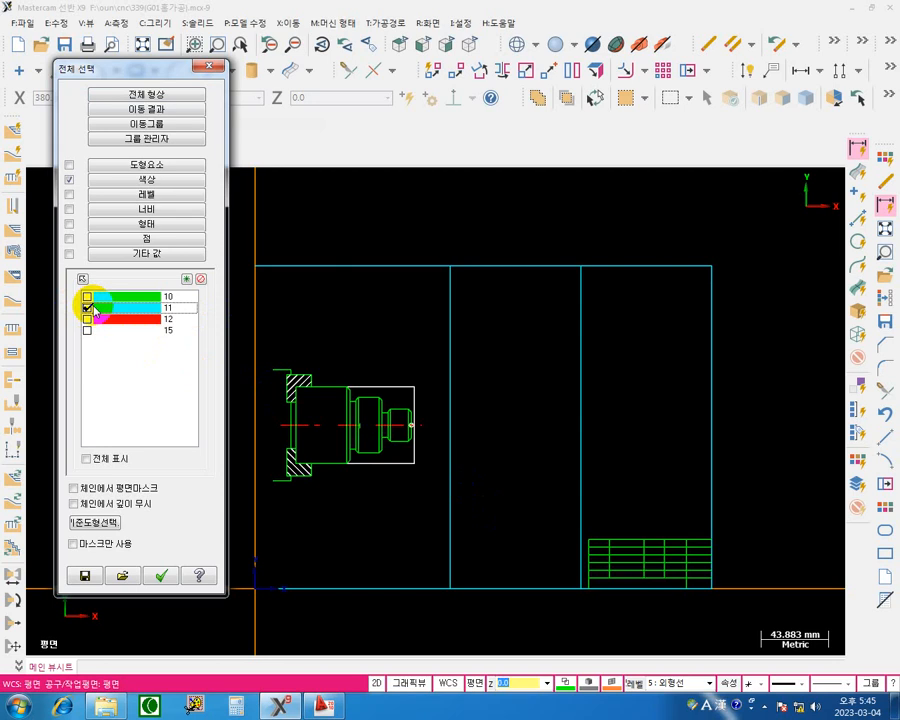
{"action": "left_click", "coordinate": [163, 577]}
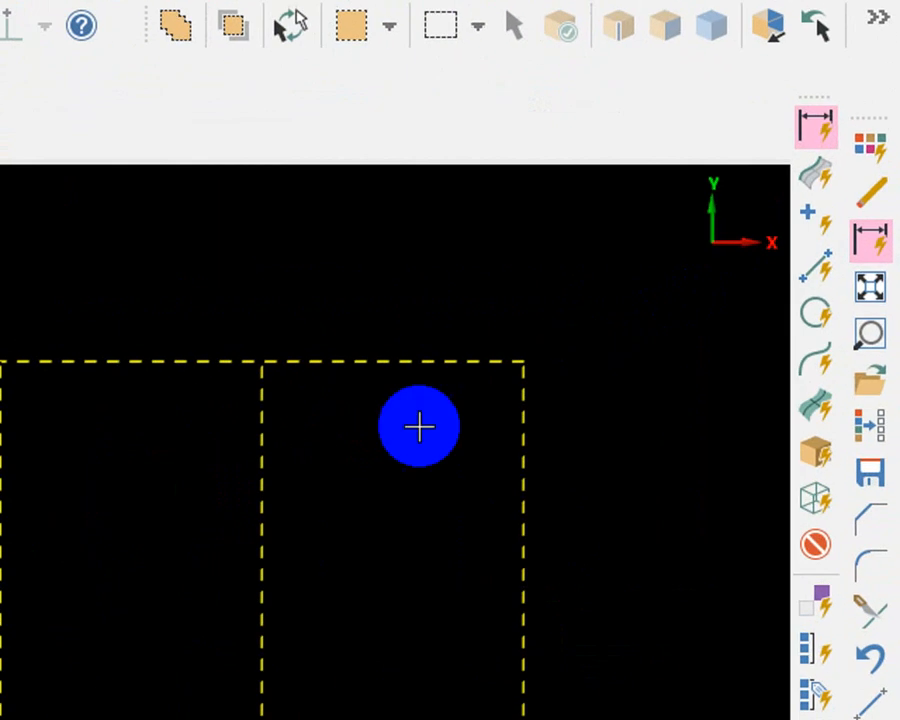
{"action": "key", "text": "Escape"}
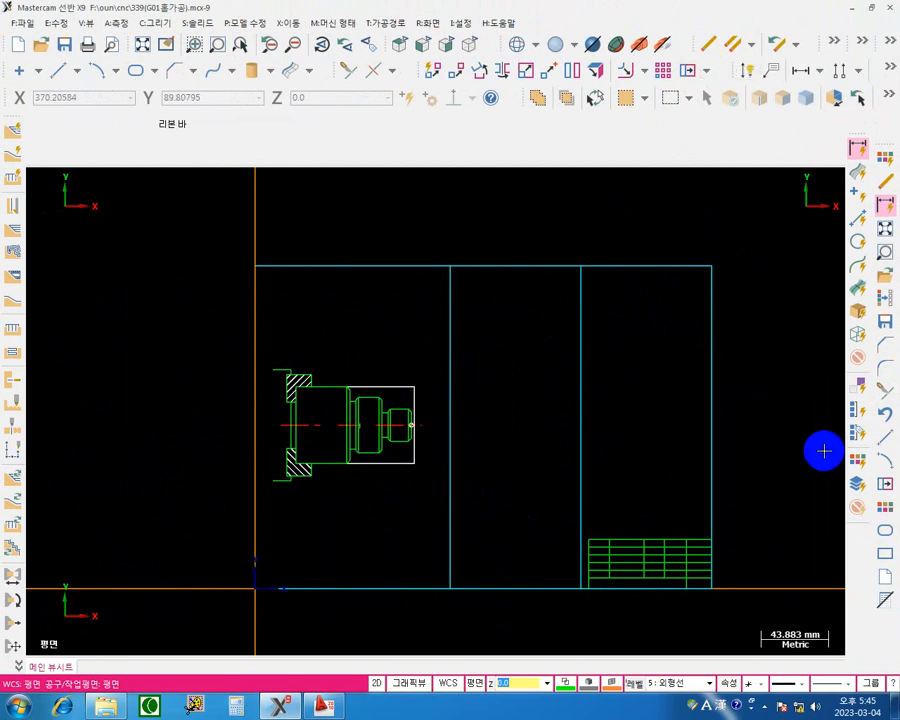
Select all entities of color 11 (cyan) and delete them to remove the drawing's border and dividing lines.
{"action": "key", "text": "ctrl+a"}
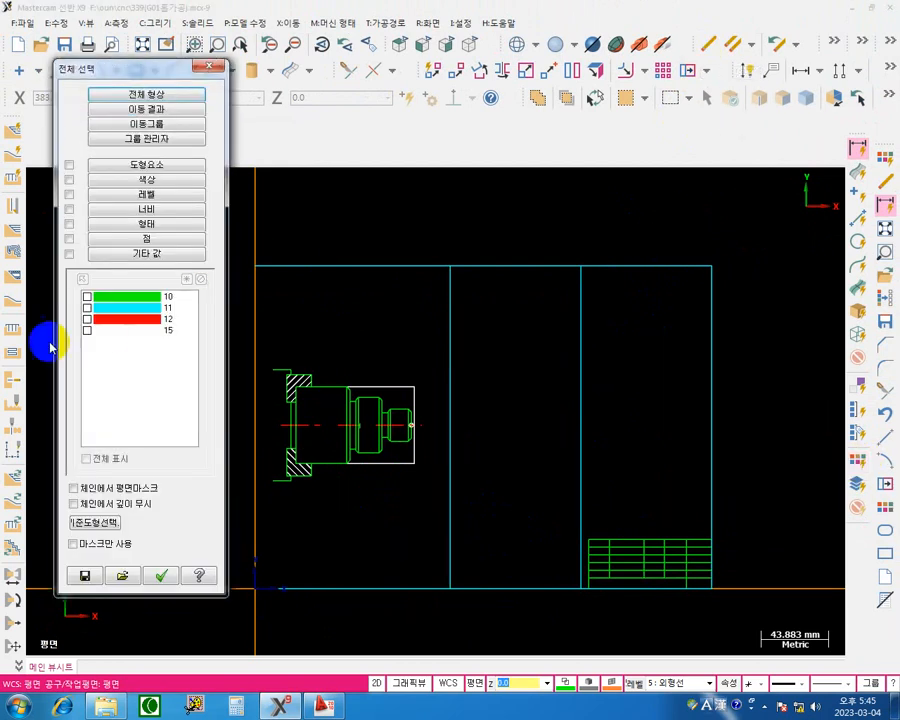
{"action": "left_click", "coordinate": [87, 308]}
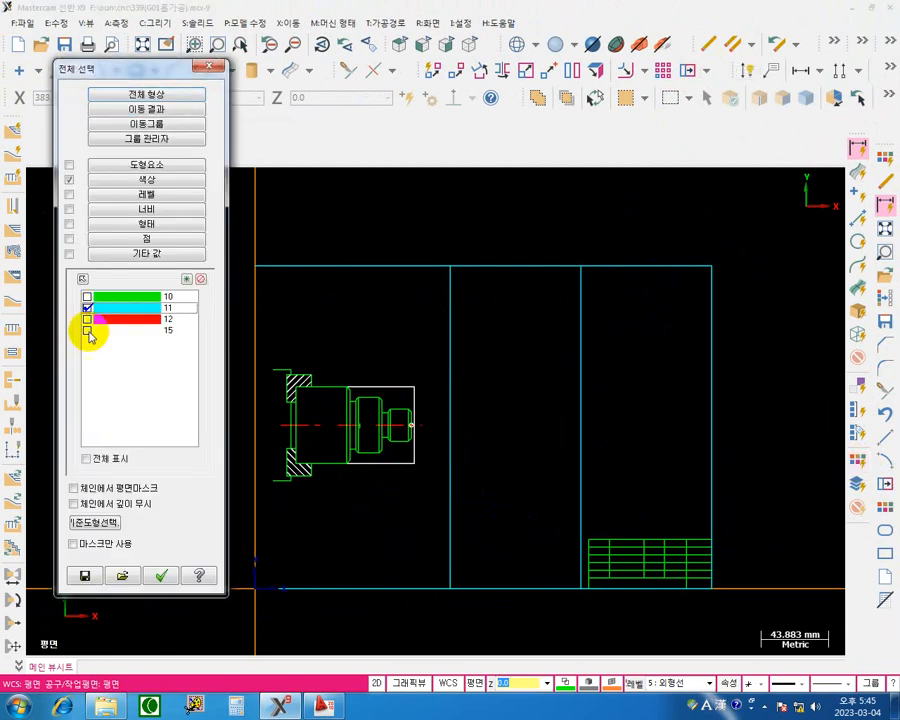
{"action": "left_click", "coordinate": [160, 576]}
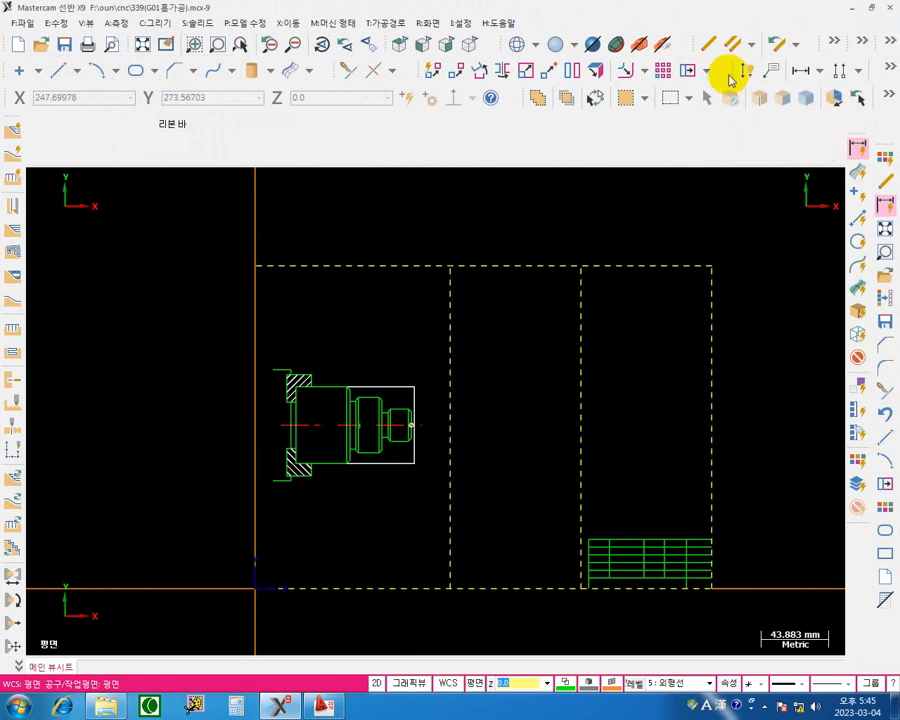
{"action": "left_click", "coordinate": [707, 50]}
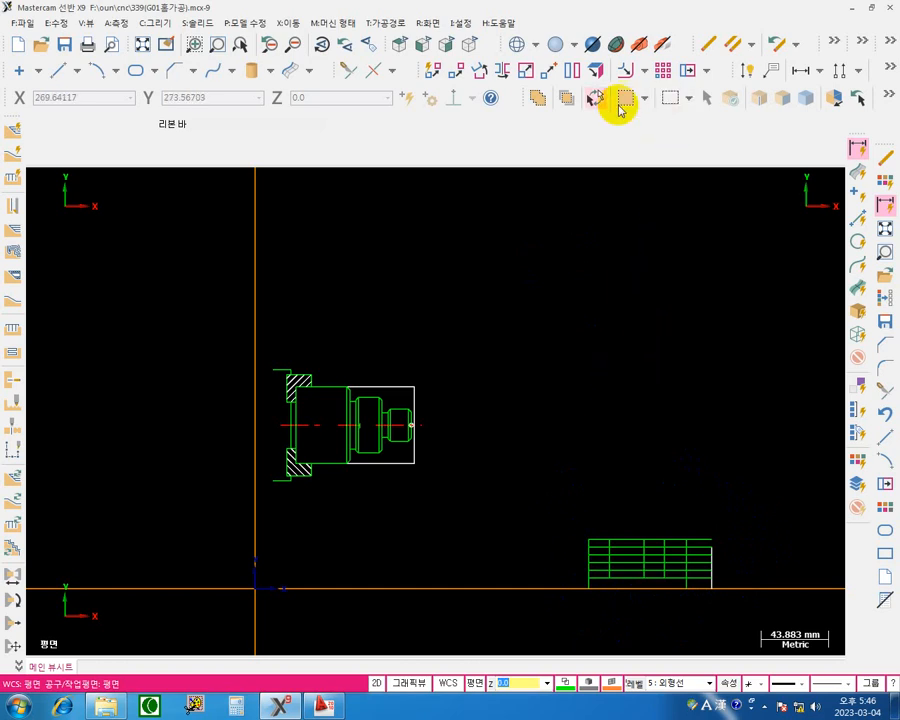
{"action": "left_click", "coordinate": [595, 200]}
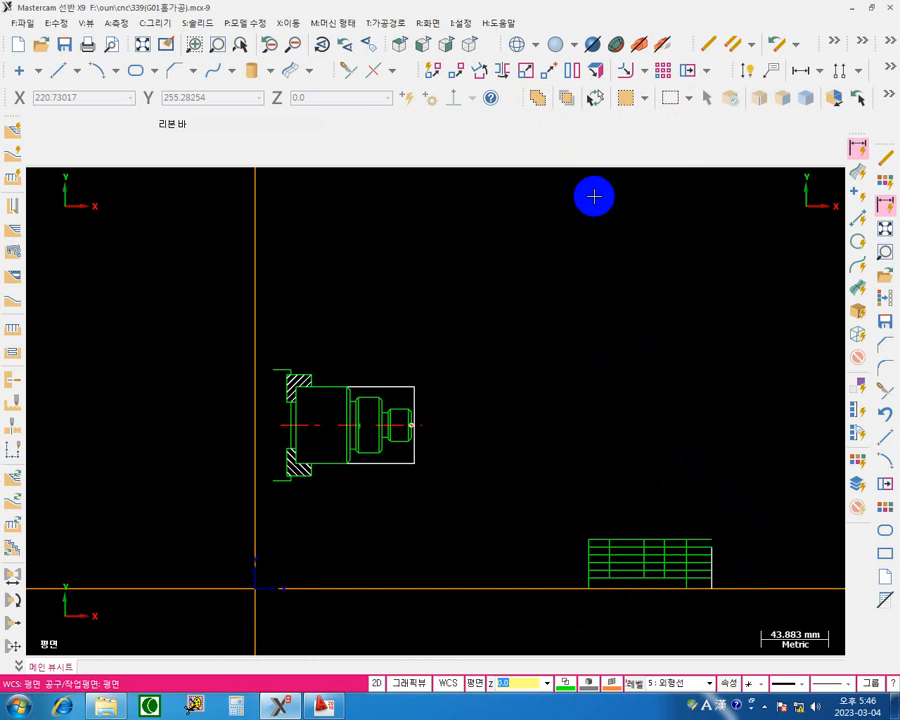
With the screen pen, frame the selection toolbar in red, point an arrow at it and handwrite the label "선택툴바".
{"action": "key", "text": "F4"}
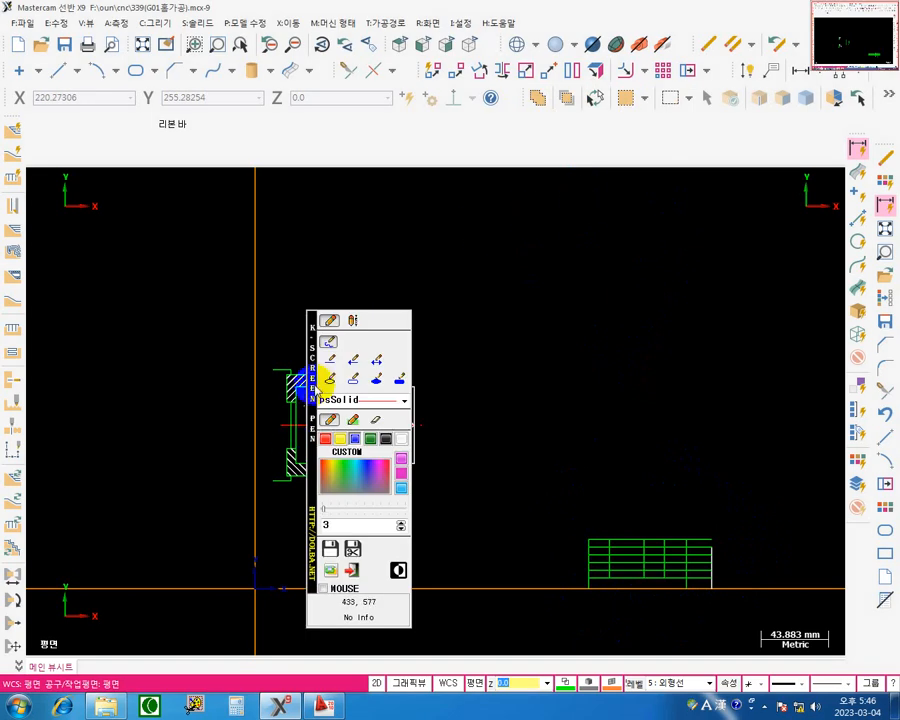
{"action": "mouse_move", "coordinate": [316, 380]}
{"action": "left_mouse_down"}
{"action": "mouse_move", "coordinate": [320, 316]}
{"action": "mouse_move", "coordinate": [16, 256]}
{"action": "left_mouse_up"}
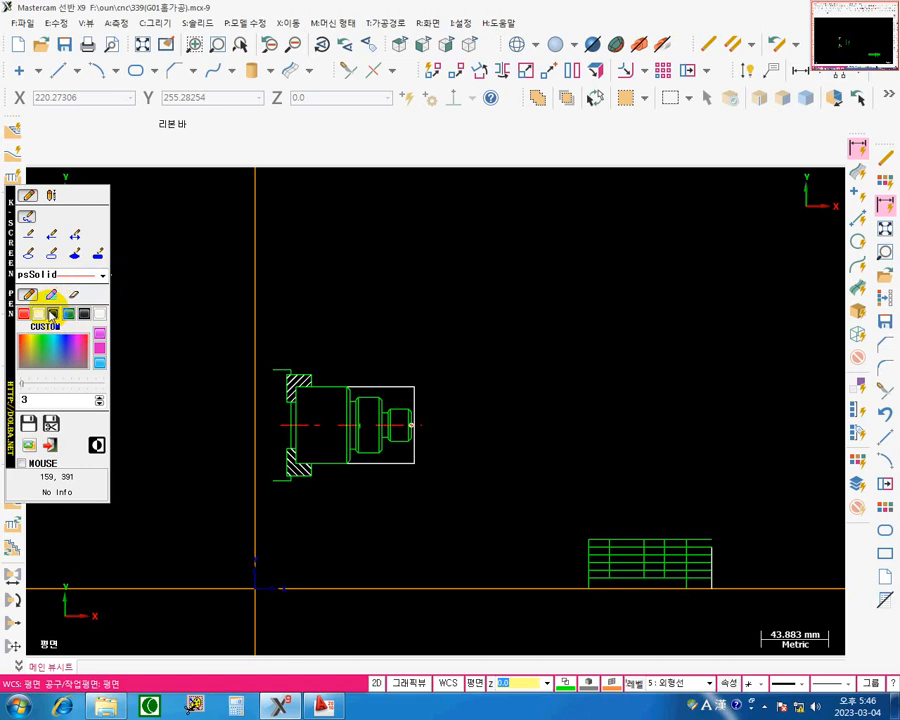
{"action": "left_click", "coordinate": [51, 253]}
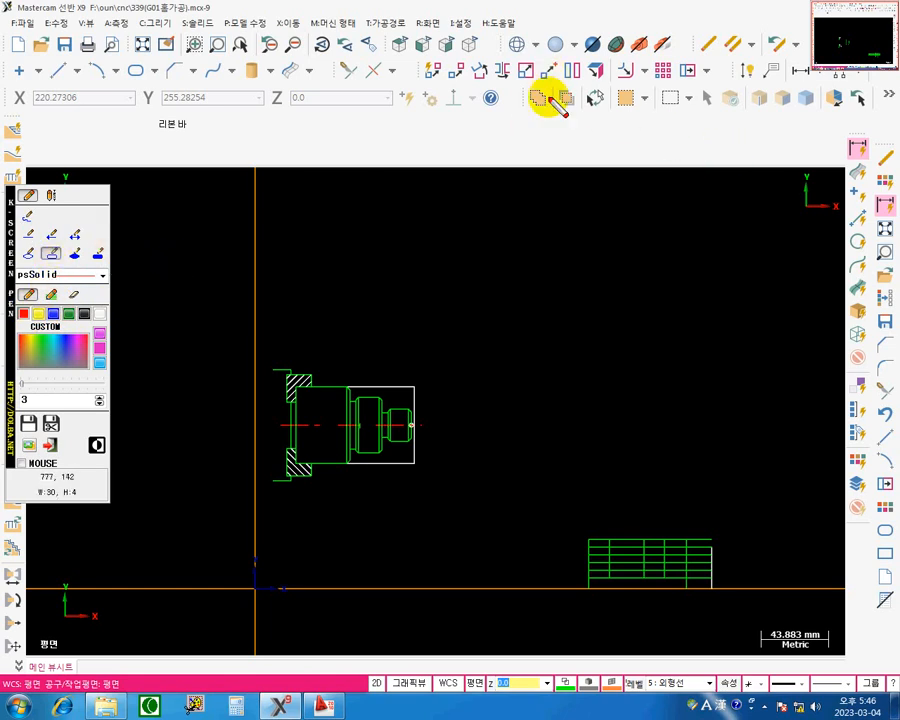
{"action": "mouse_move", "coordinate": [519, 85]}
{"action": "left_mouse_down"}
{"action": "mouse_move", "coordinate": [763, 124]}
{"action": "mouse_move", "coordinate": [897, 110]}
{"action": "left_mouse_up"}
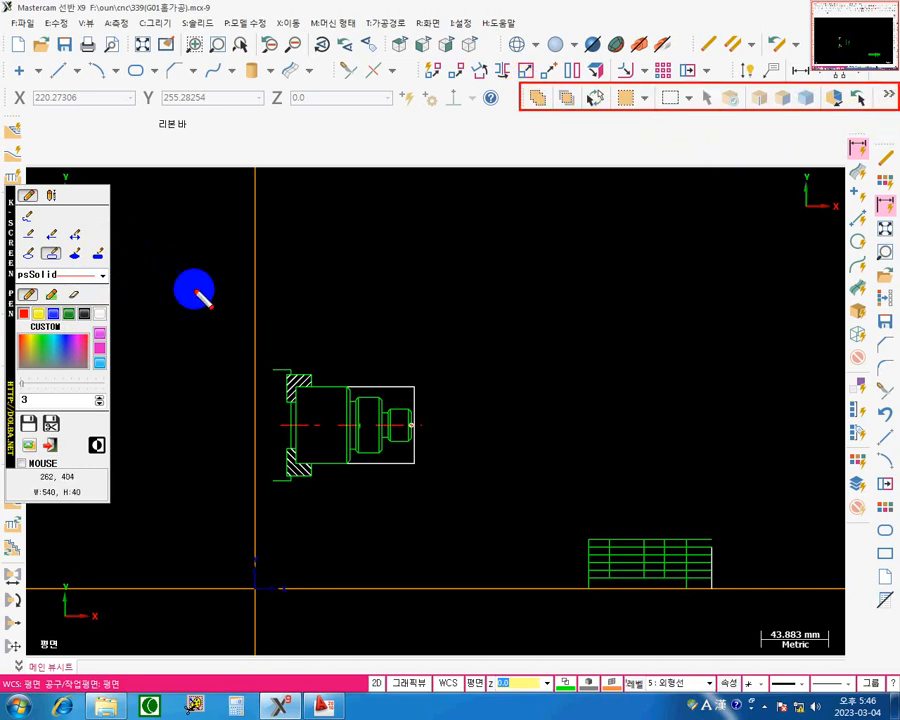
{"action": "left_click", "coordinate": [49, 236]}
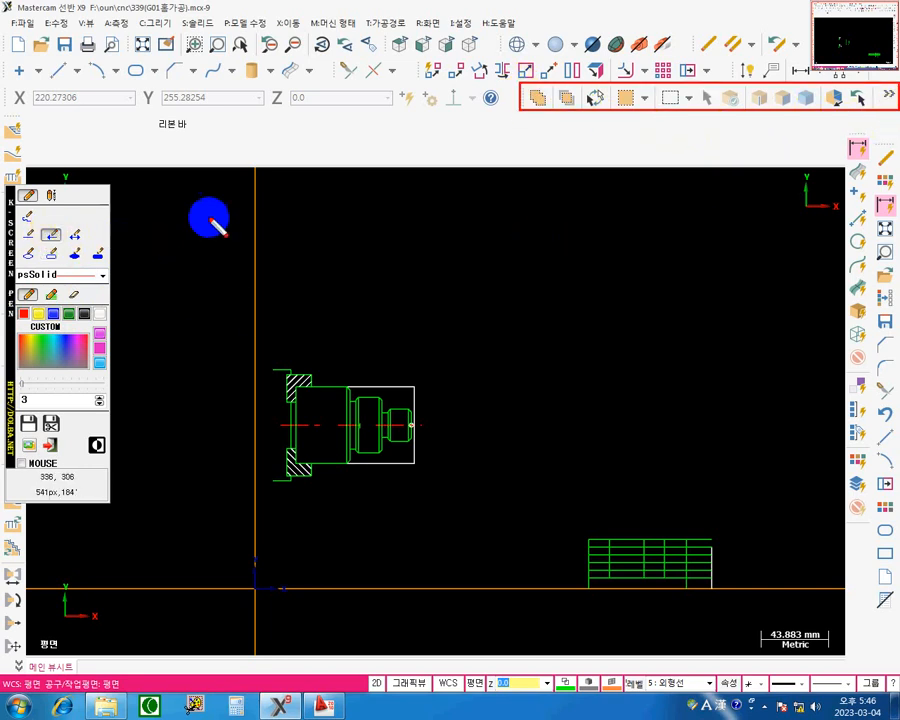
{"action": "left_click_drag", "start_coordinate": [579, 234], "coordinate": [597, 112]}
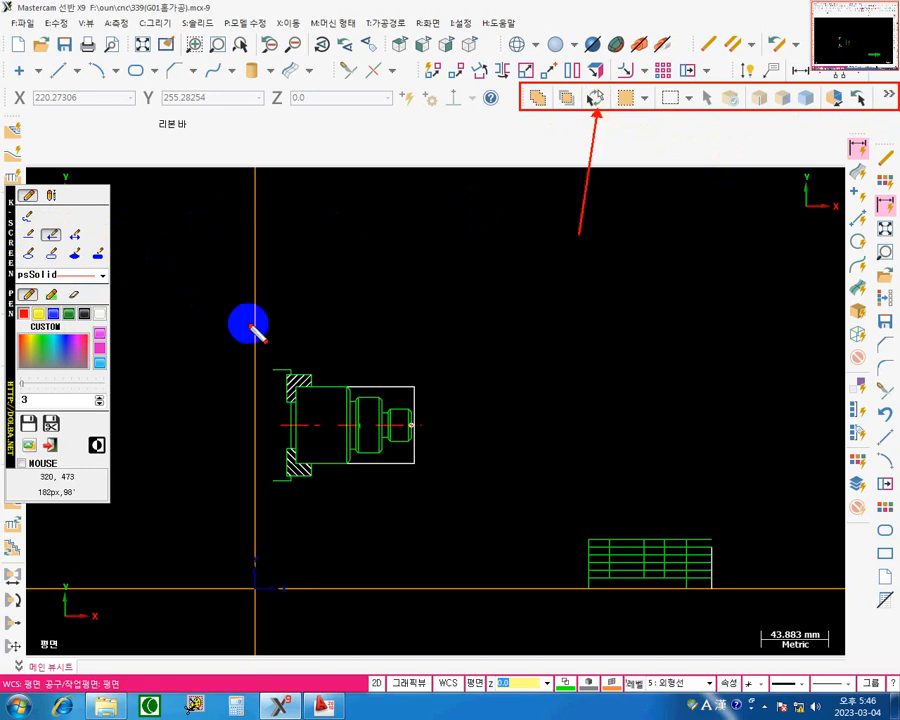
{"action": "left_click", "coordinate": [28, 216]}
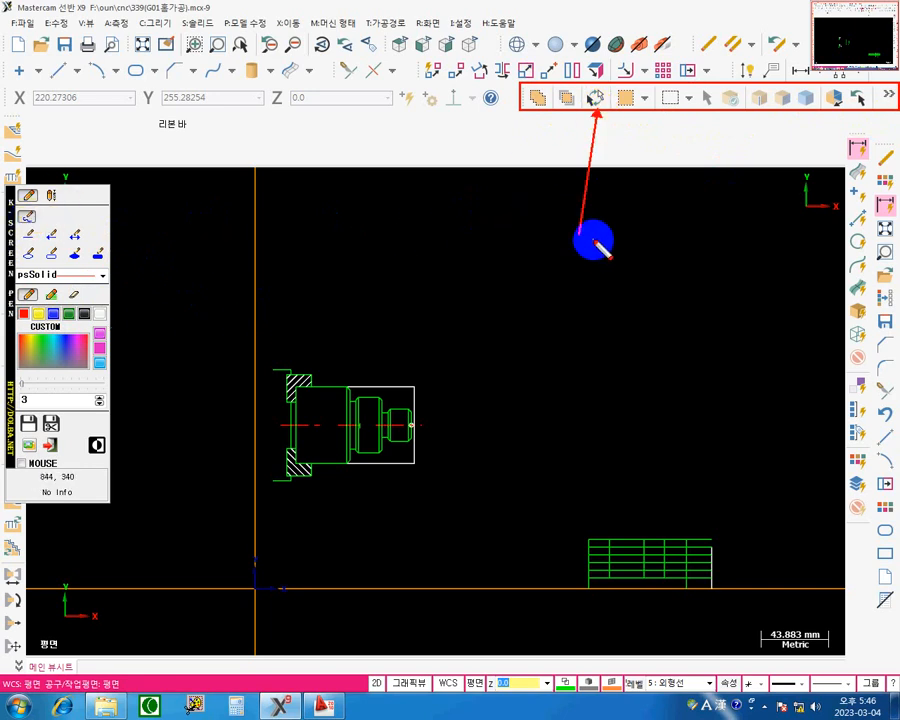
{"action": "left_click_drag", "start_coordinate": [589, 243], "coordinate": [594, 249]}
{"action": "left_click_drag", "start_coordinate": [593, 244], "coordinate": [599, 251]}
{"action": "mouse_move", "coordinate": [590, 250]}
{"action": "left_mouse_down"}
{"action": "mouse_move", "coordinate": [649, 251]}
{"action": "mouse_move", "coordinate": [629, 235]}
{"action": "mouse_move", "coordinate": [633, 262]}
{"action": "mouse_move", "coordinate": [671, 249]}
{"action": "left_mouse_up"}
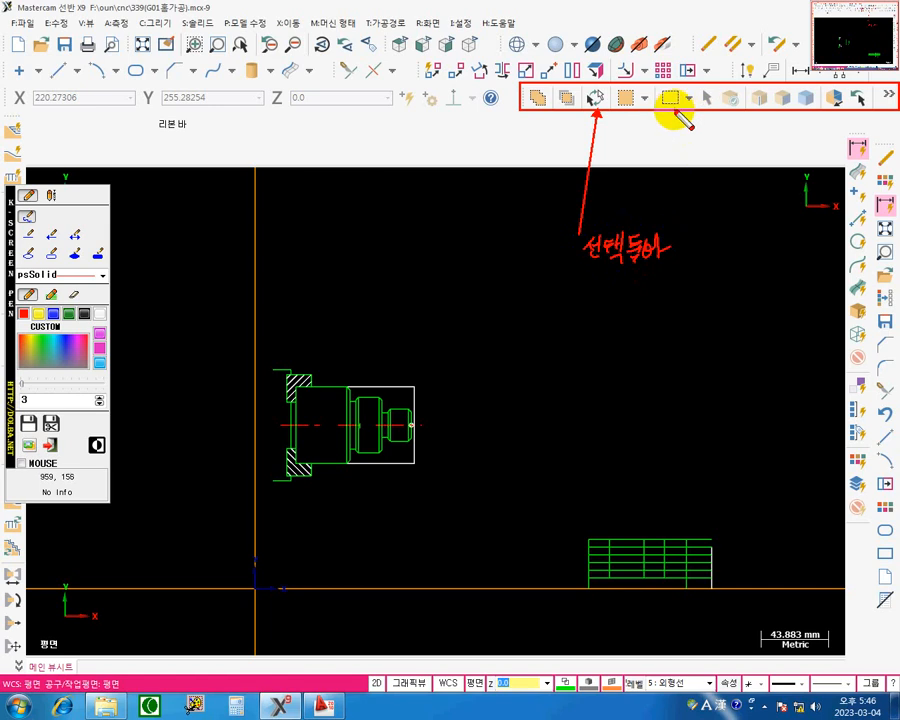
Circle the rectangular window selection tool in red and handwrite "사각 윈도우" at the end of a leader line.
{"action": "mouse_move", "coordinate": [666, 104]}
{"action": "left_mouse_down"}
{"action": "mouse_move", "coordinate": [672, 88]}
{"action": "mouse_move", "coordinate": [700, 192]}
{"action": "left_mouse_up"}
{"action": "mouse_move", "coordinate": [700, 181]}
{"action": "left_mouse_down"}
{"action": "mouse_move", "coordinate": [725, 198]}
{"action": "mouse_move", "coordinate": [727, 181]}
{"action": "mouse_move", "coordinate": [738, 179]}
{"action": "left_mouse_up"}
{"action": "left_click_drag", "start_coordinate": [733, 190], "coordinate": [744, 189]}
{"action": "mouse_move", "coordinate": [748, 171]}
{"action": "left_mouse_down"}
{"action": "mouse_move", "coordinate": [752, 196]}
{"action": "mouse_move", "coordinate": [763, 178]}
{"action": "left_mouse_up"}
{"action": "left_click_drag", "start_coordinate": [756, 179], "coordinate": [765, 186]}
{"action": "left_click_drag", "start_coordinate": [760, 187], "coordinate": [768, 192]}
{"action": "left_click_drag", "start_coordinate": [775, 177], "coordinate": [771, 180]}
{"action": "left_click_drag", "start_coordinate": [761, 191], "coordinate": [786, 189]}
{"action": "left_click_drag", "start_coordinate": [774, 190], "coordinate": [774, 198]}
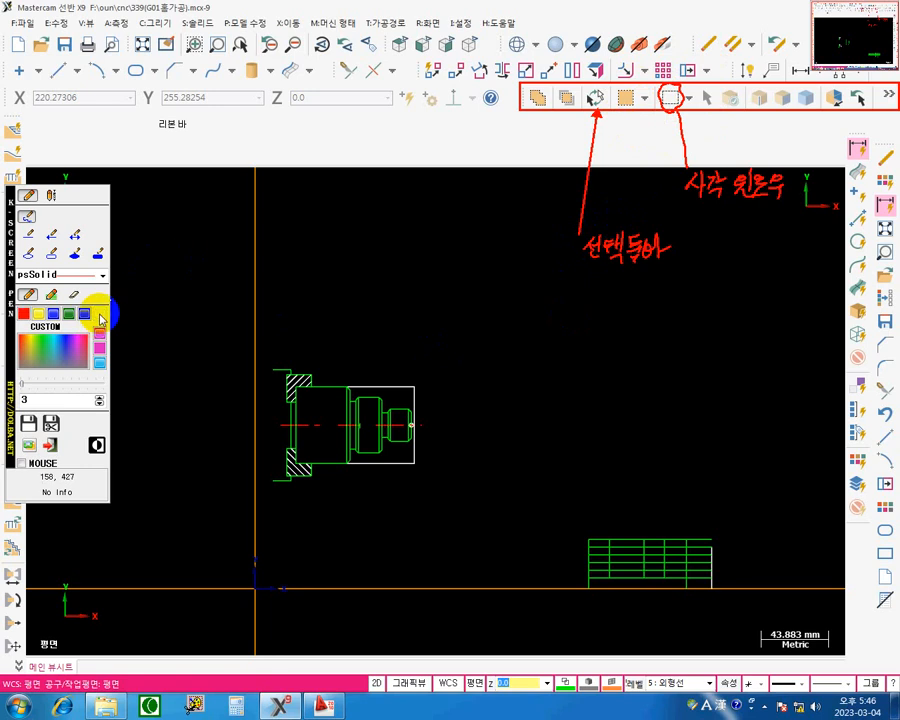
Draw a white screen-pen rectangle around the remaining tool table grid and mark its two opposite corners with yellow circles.
{"action": "left_click", "coordinate": [51, 253]}
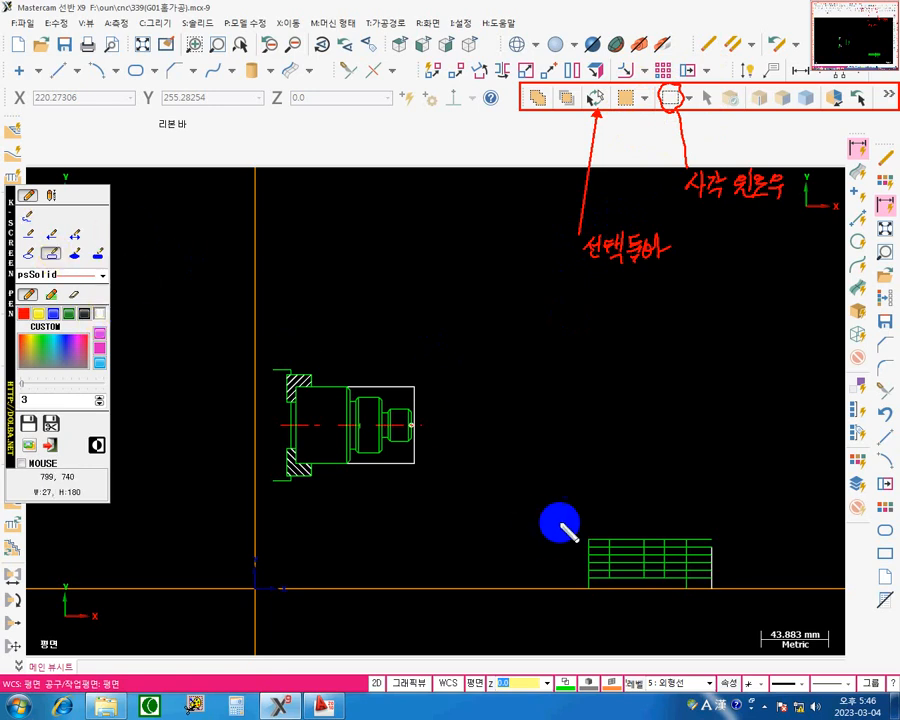
{"action": "mouse_move", "coordinate": [557, 514]}
{"action": "left_mouse_down"}
{"action": "mouse_move", "coordinate": [715, 689]}
{"action": "mouse_move", "coordinate": [727, 683]}
{"action": "mouse_move", "coordinate": [737, 628]}
{"action": "left_mouse_up"}
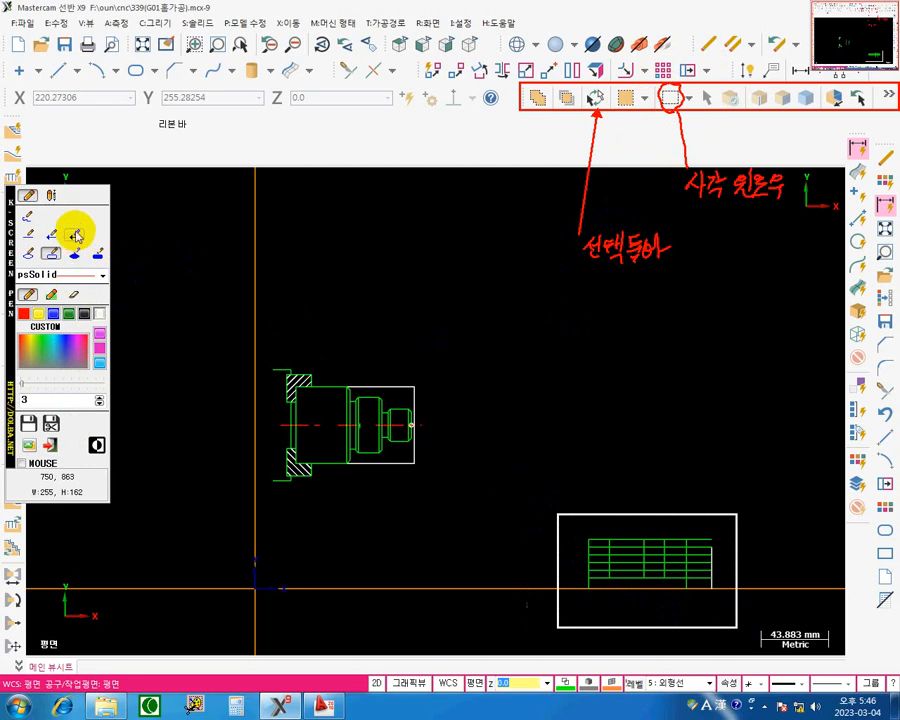
{"action": "left_click", "coordinate": [29, 221]}
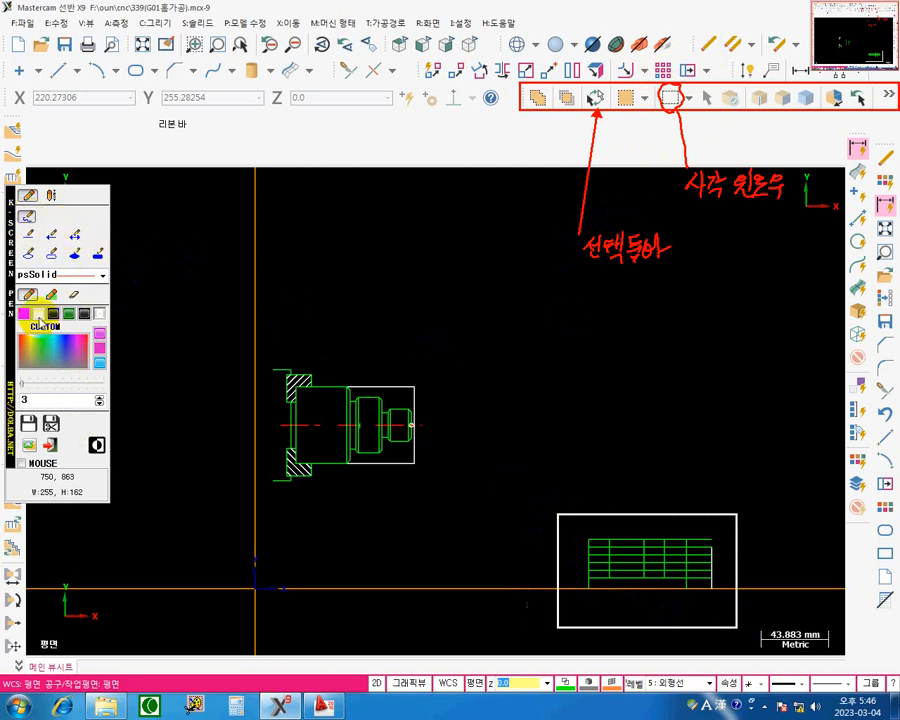
{"action": "left_click", "coordinate": [37, 315]}
{"action": "left_click_drag", "start_coordinate": [544, 508], "coordinate": [562, 513]}
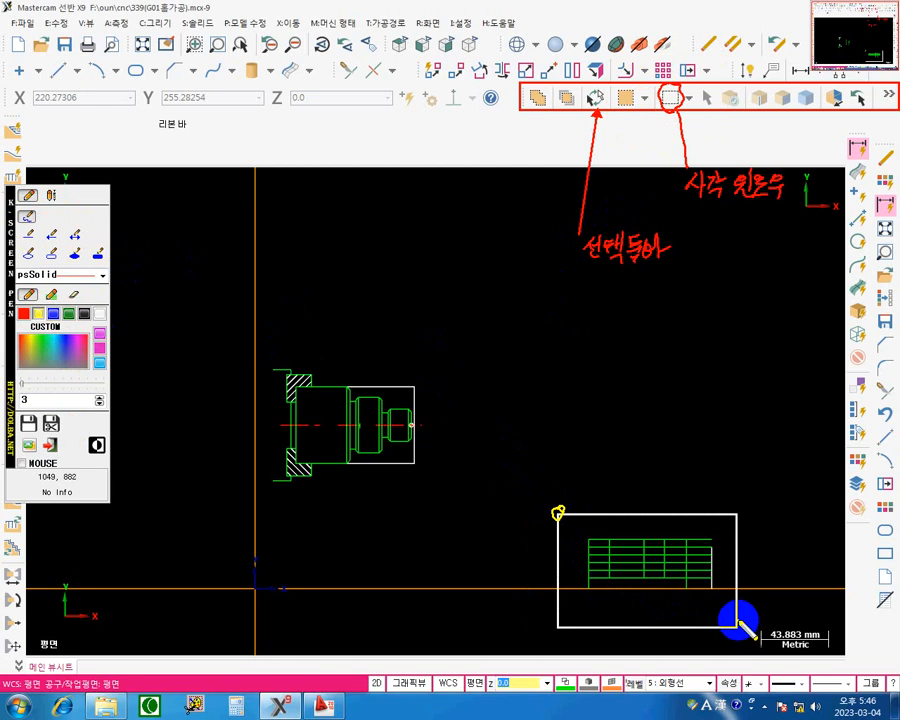
{"action": "left_click_drag", "start_coordinate": [738, 620], "coordinate": [732, 622]}
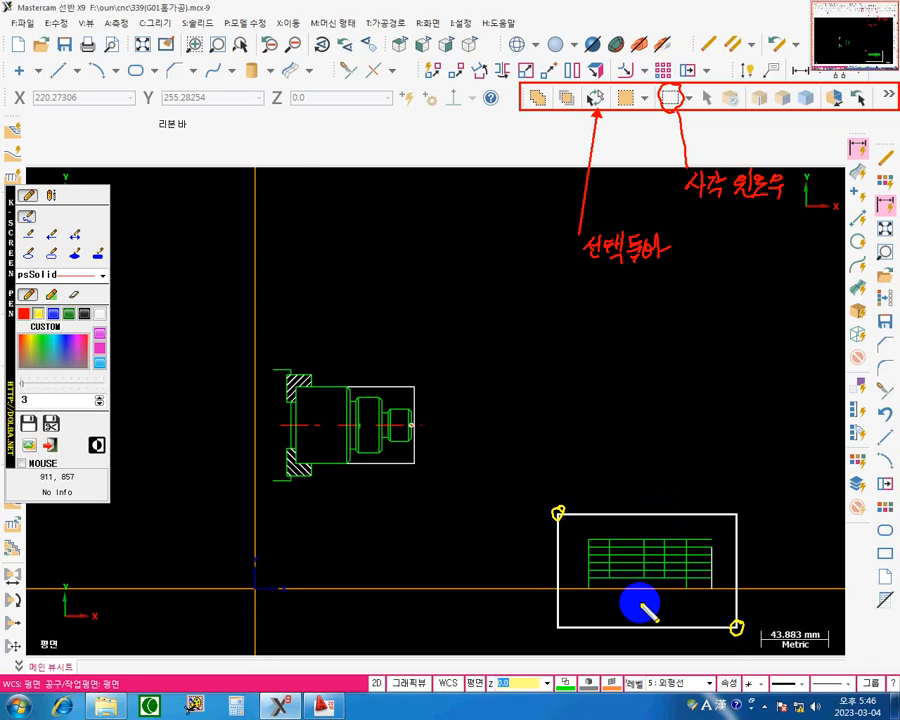
With the screen pen, handwrite "in 내측" inside the framed table area and "out 외측" beside the part, and mark the selection mode tool.
{"action": "left_click_drag", "start_coordinate": [641, 599], "coordinate": [662, 601]}
{"action": "left_click", "coordinate": [643, 590]}
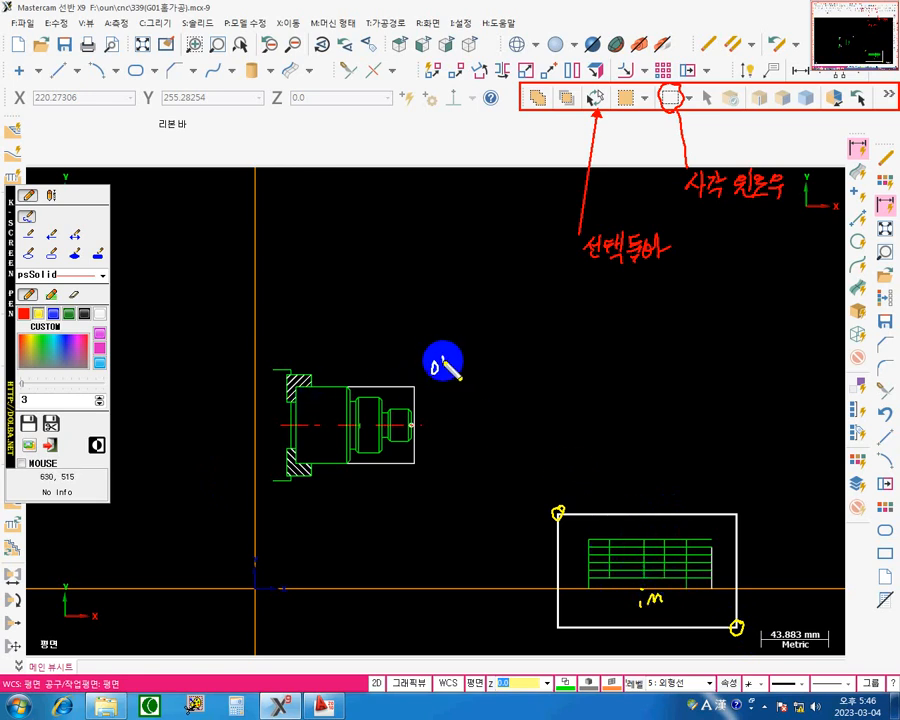
{"action": "left_click_drag", "start_coordinate": [464, 353], "coordinate": [467, 364]}
{"action": "left_click_drag", "start_coordinate": [688, 601], "coordinate": [700, 605]}
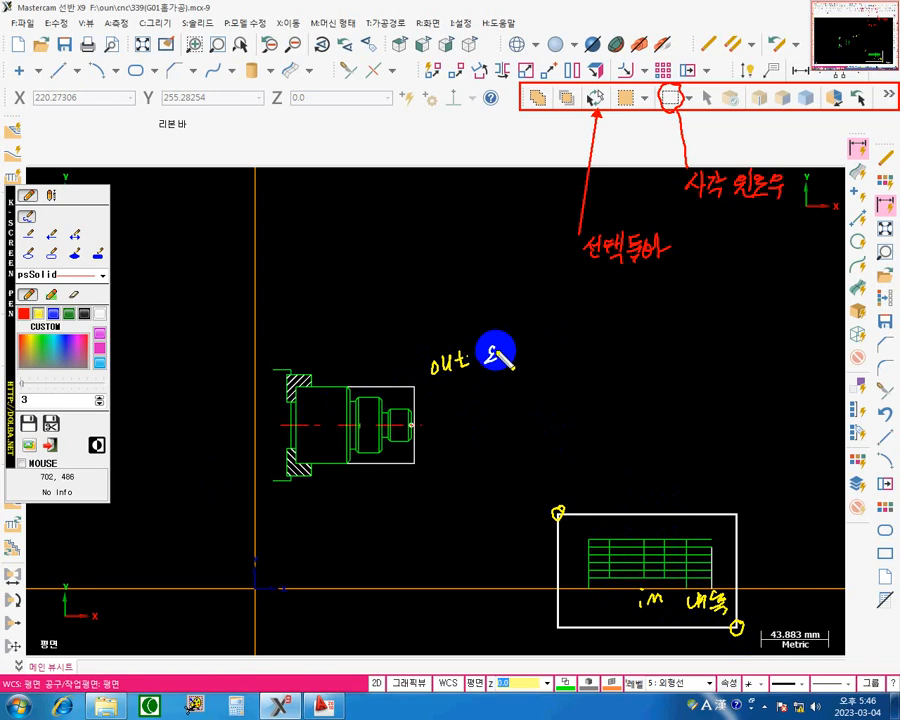
{"action": "mouse_move", "coordinate": [501, 344]}
{"action": "left_mouse_down"}
{"action": "mouse_move", "coordinate": [512, 348]}
{"action": "mouse_move", "coordinate": [512, 362]}
{"action": "left_mouse_up"}
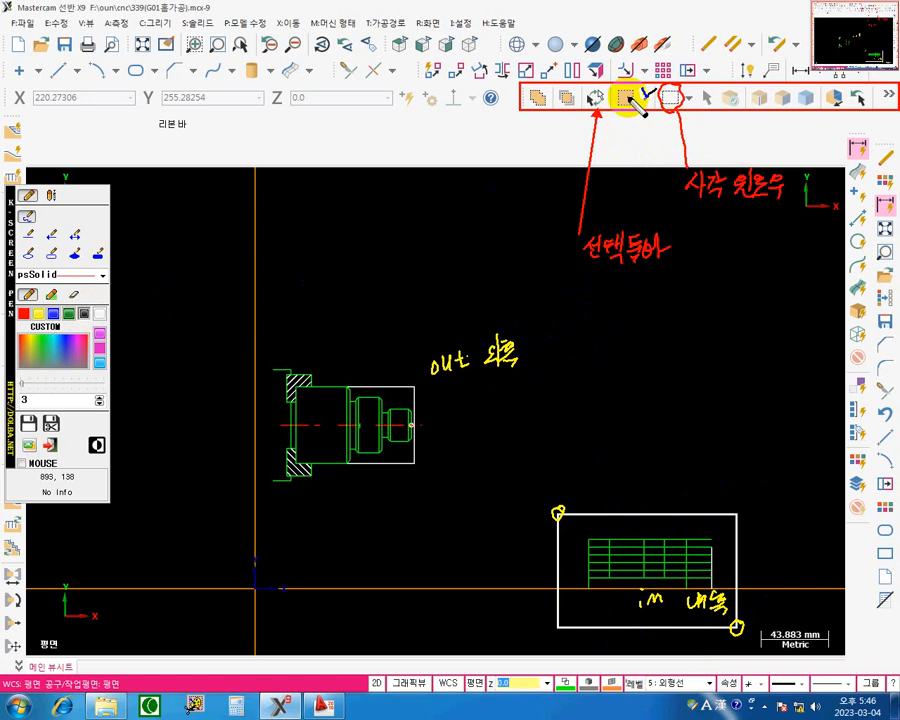
{"action": "mouse_move", "coordinate": [630, 100]}
{"action": "left_mouse_down"}
{"action": "mouse_move", "coordinate": [626, 150]}
{"action": "mouse_move", "coordinate": [642, 138]}
{"action": "mouse_move", "coordinate": [636, 154]}
{"action": "mouse_move", "coordinate": [648, 164]}
{"action": "left_mouse_up"}
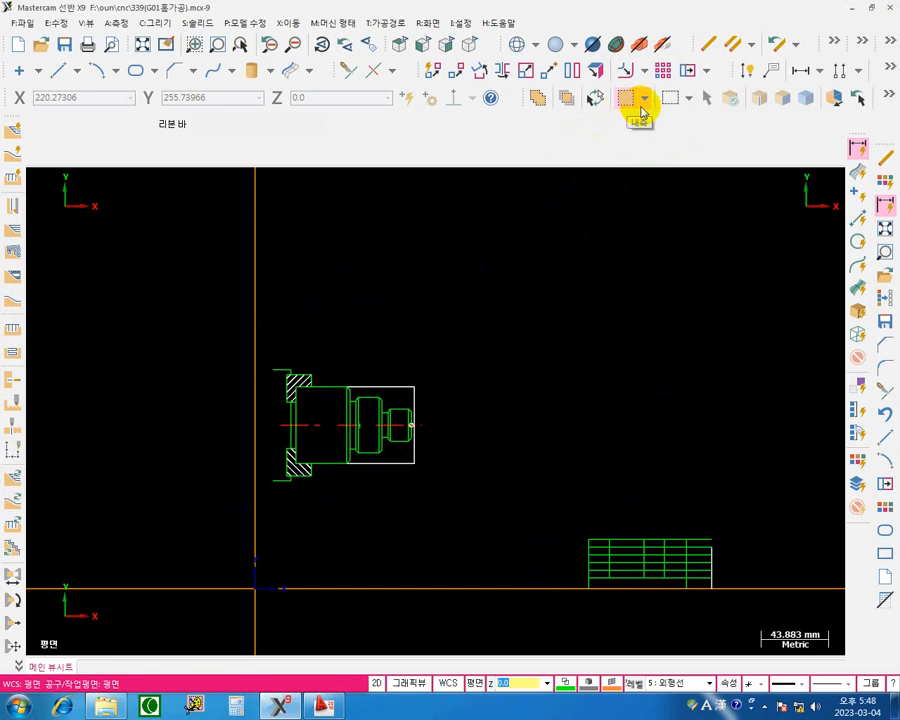
Set selection to 내측 (inside) with the 윈도우 (window) method, select the whole tool table grid and delete it.
{"action": "left_click", "coordinate": [645, 102]}
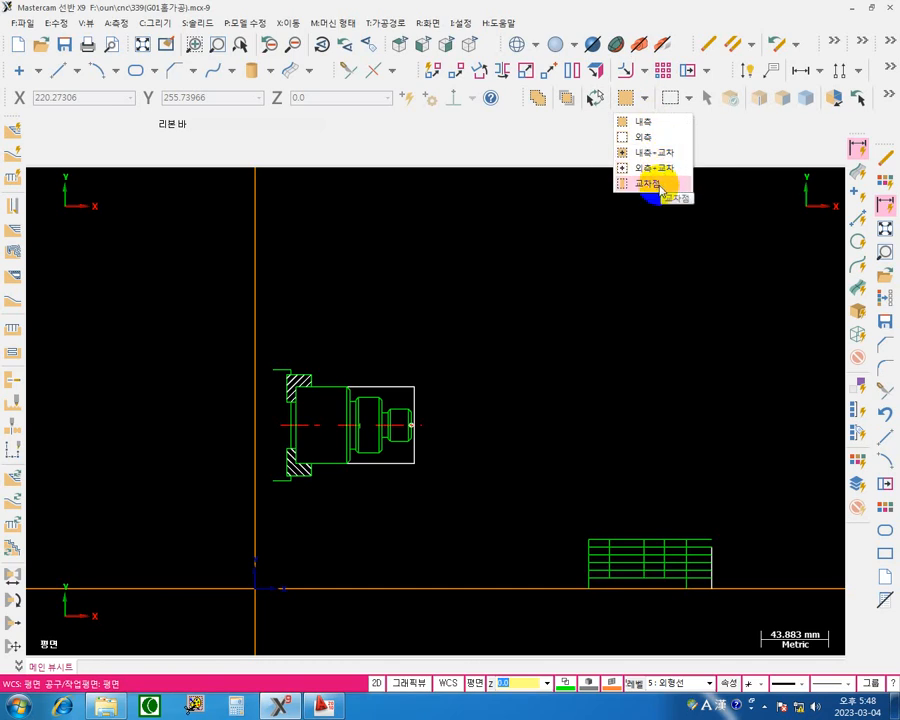
{"action": "left_click", "coordinate": [645, 121]}
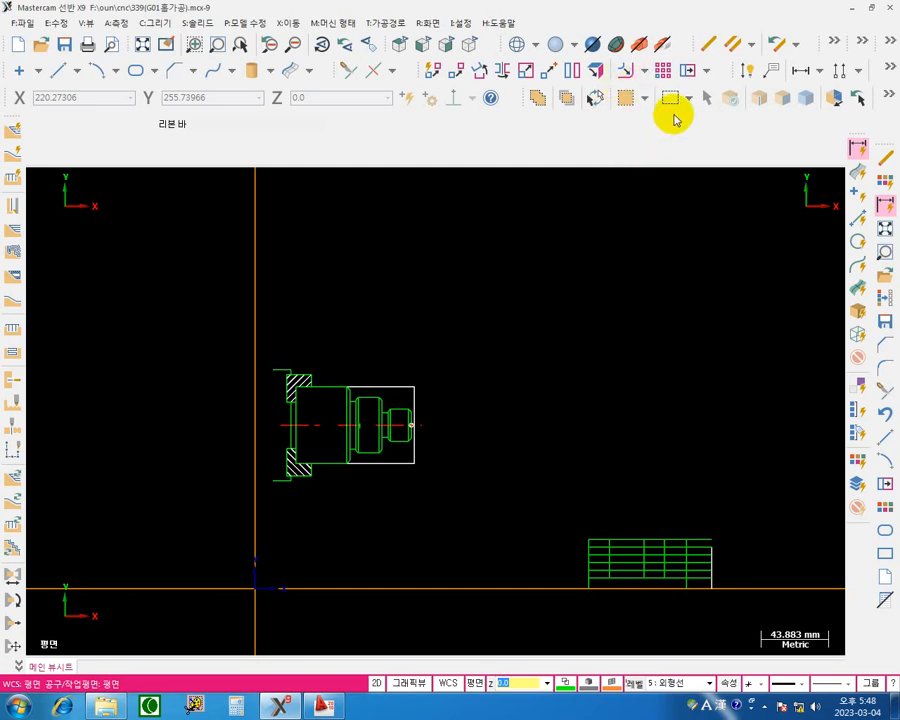
{"action": "left_click", "coordinate": [687, 98]}
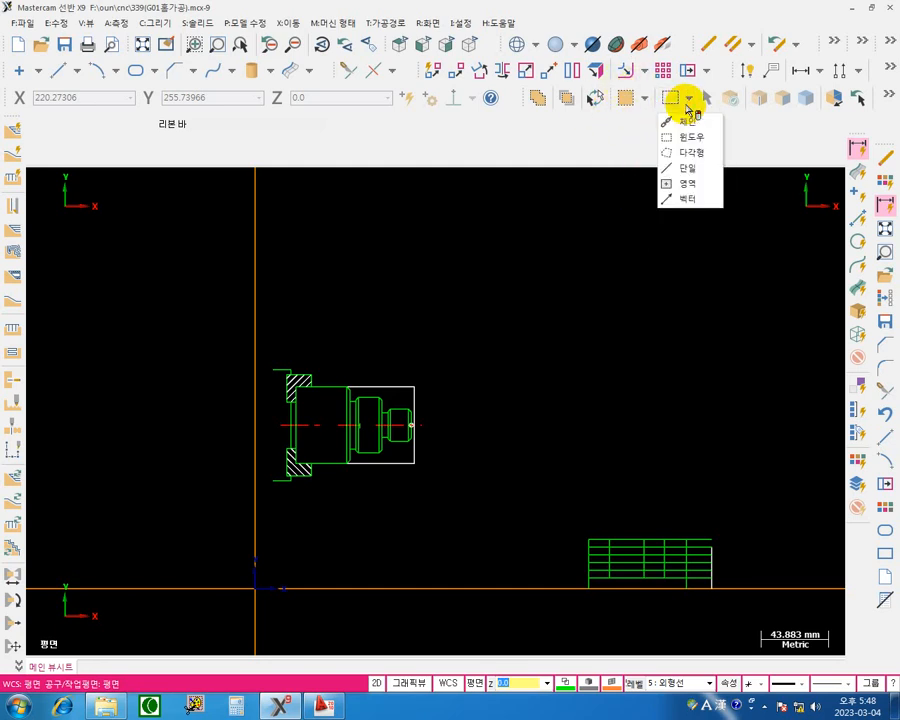
{"action": "left_click", "coordinate": [705, 157]}
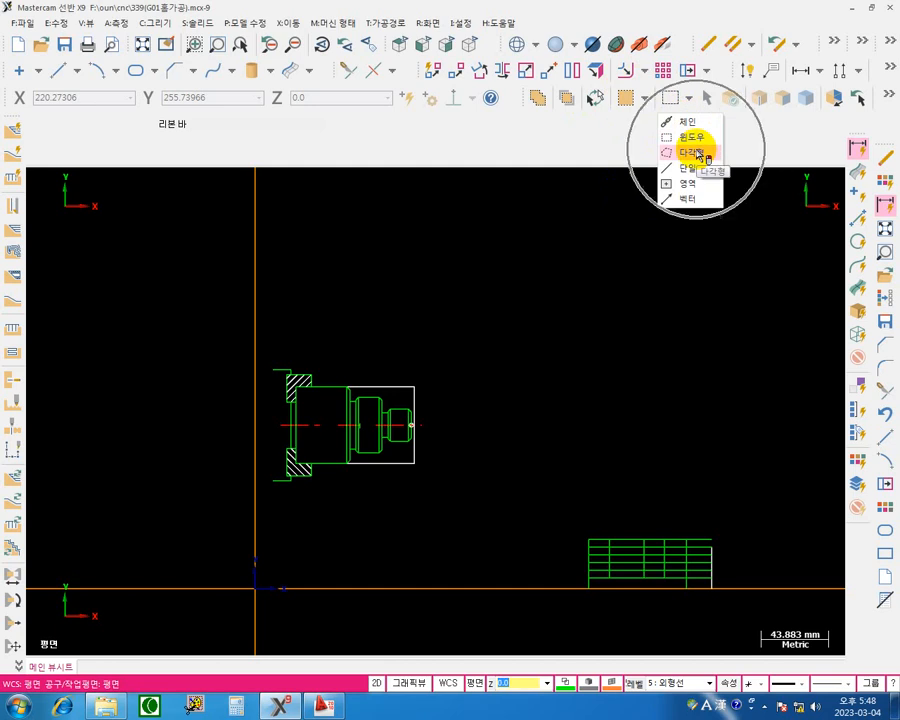
{"action": "left_click", "coordinate": [698, 137]}
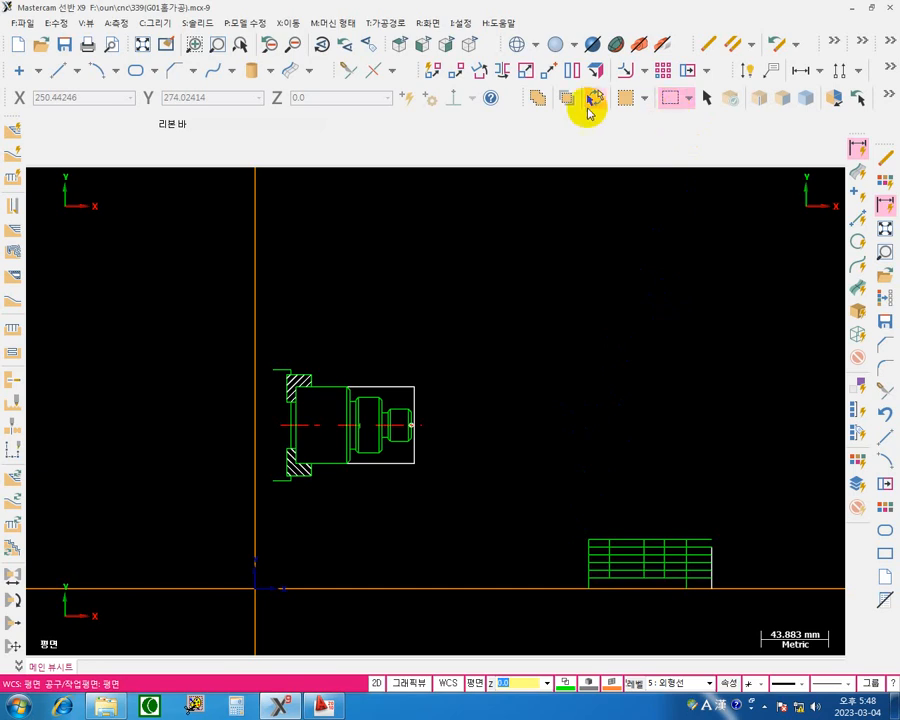
{"action": "left_click_drag", "start_coordinate": [558, 504], "coordinate": [752, 630]}
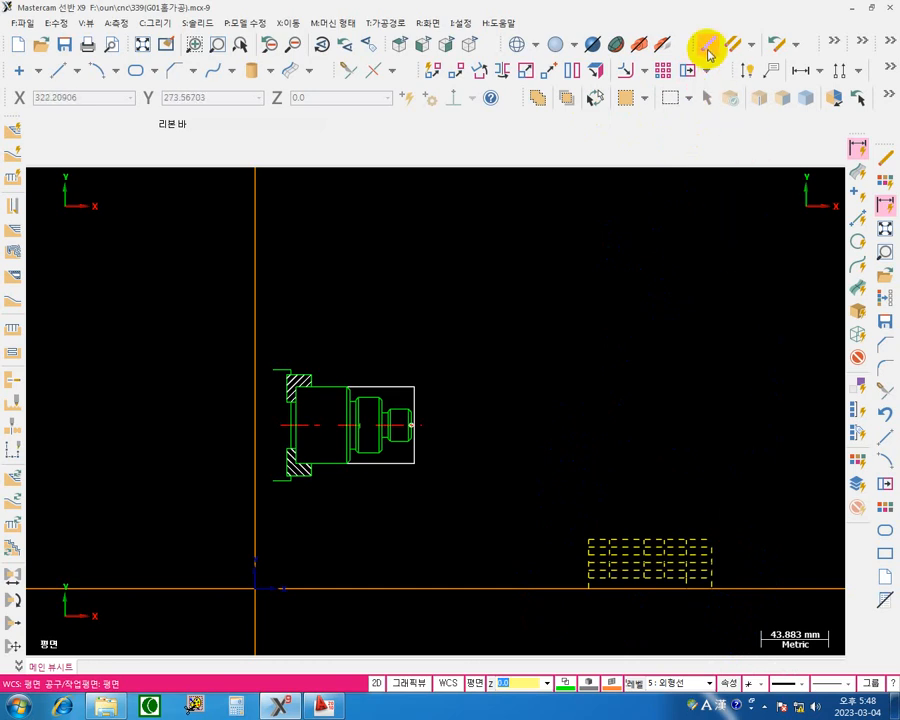
{"action": "left_click", "coordinate": [706, 48]}
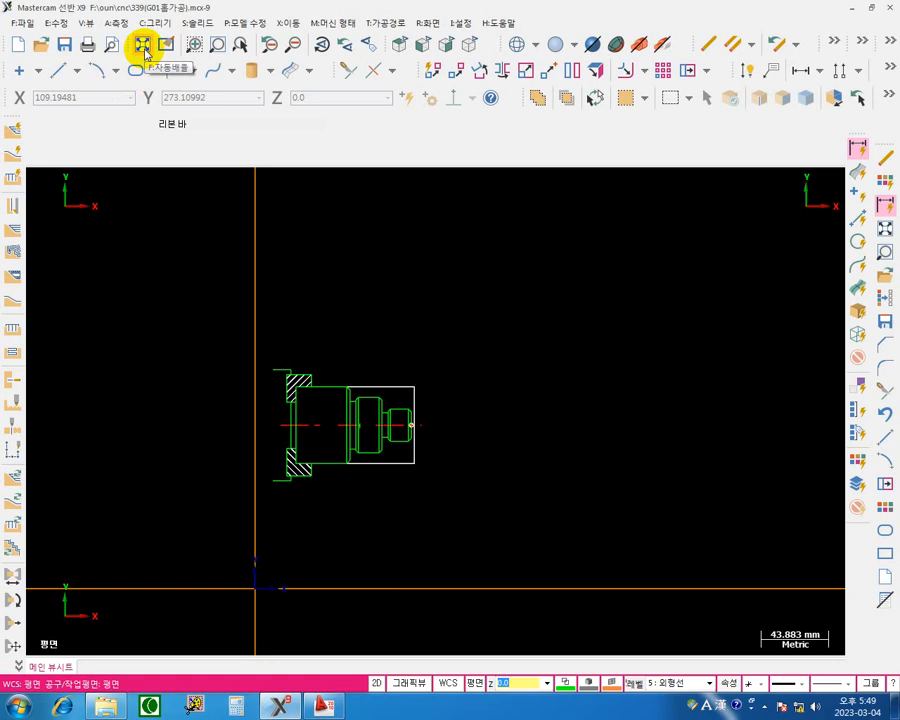
Fit the remaining part geometry in the view and show the toolpath manager (가공경로 관리자).
{"action": "key", "text": "ctrl"}
{"action": "key", "text": "ctrl"}
{"action": "key", "text": "ctrl"}
{"action": "key", "text": "ctrl"}
{"action": "key", "text": "ctrl"}
{"action": "left_click", "coordinate": [143, 46]}
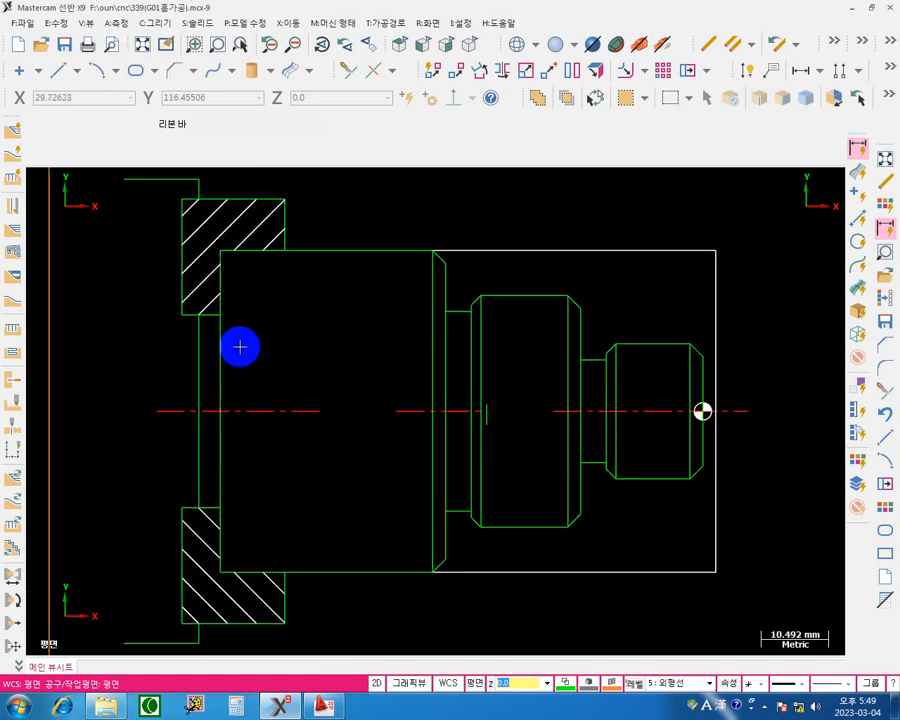
{"action": "scroll", "coordinate": [240, 346], "scroll_direction": "down", "scroll_amount": 1}
{"action": "middle_click_drag", "start_coordinate": [249, 360], "coordinate": [400, 374]}
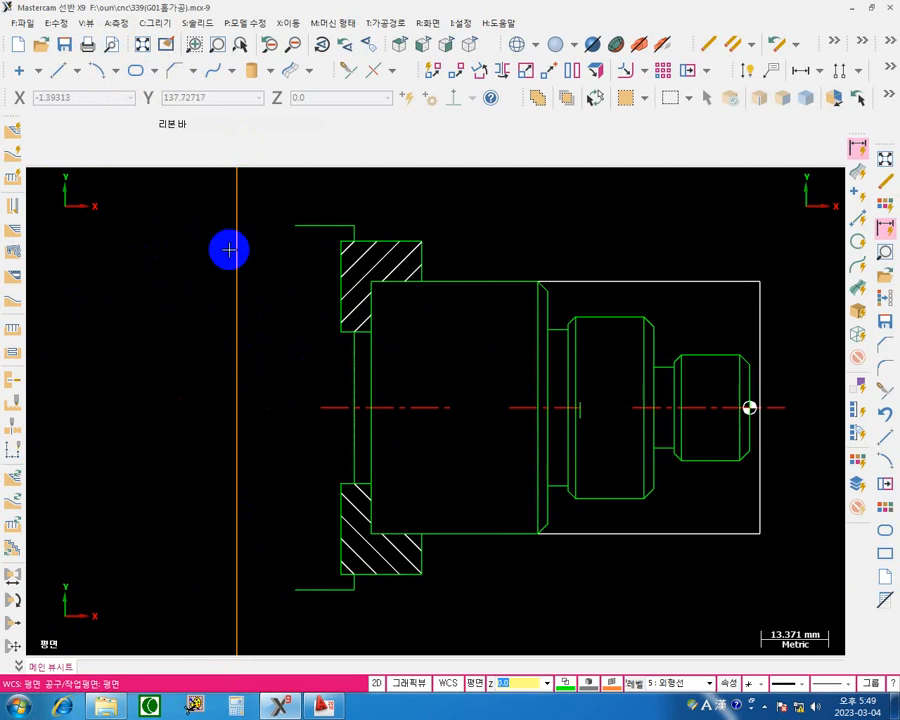
{"action": "key", "text": "alt+o"}
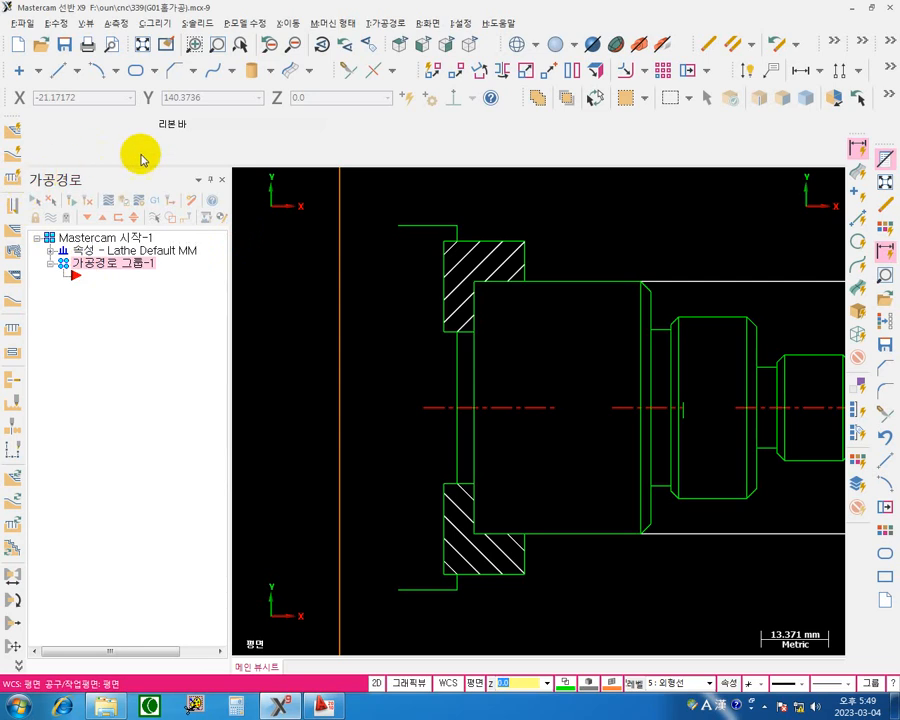
{"action": "left_click", "coordinate": [222, 181]}
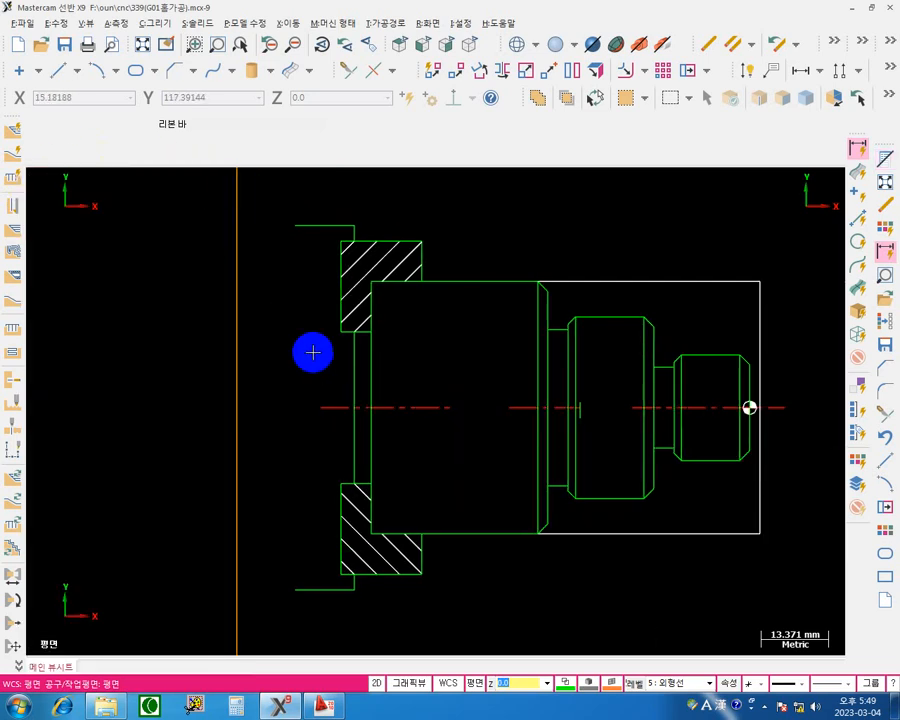
{"action": "left_click", "coordinate": [86, 24]}
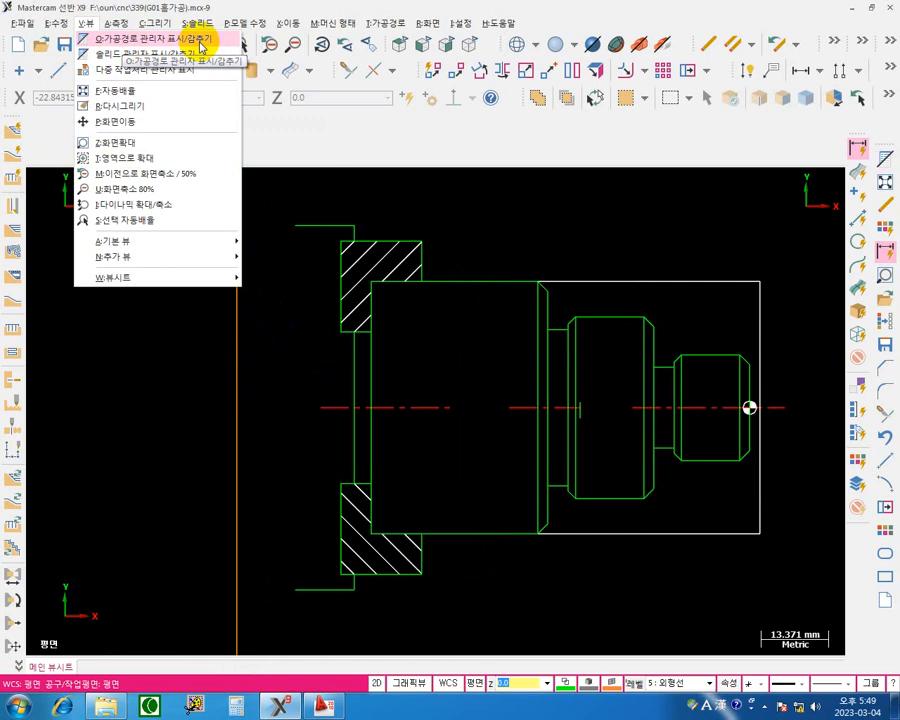
{"action": "left_click", "coordinate": [155, 38]}
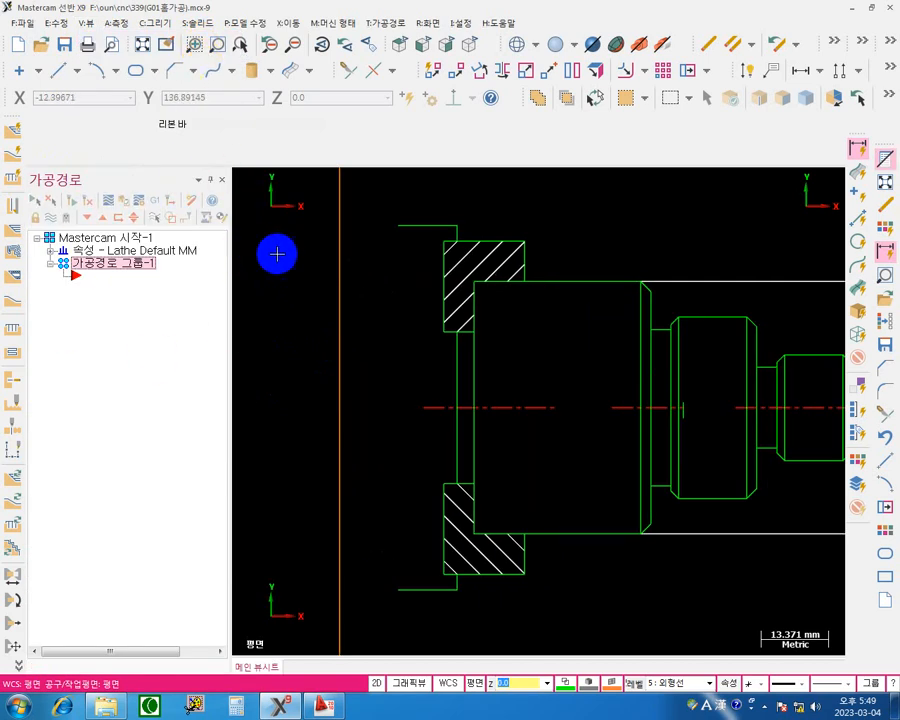
{"action": "left_click", "coordinate": [146, 25]}
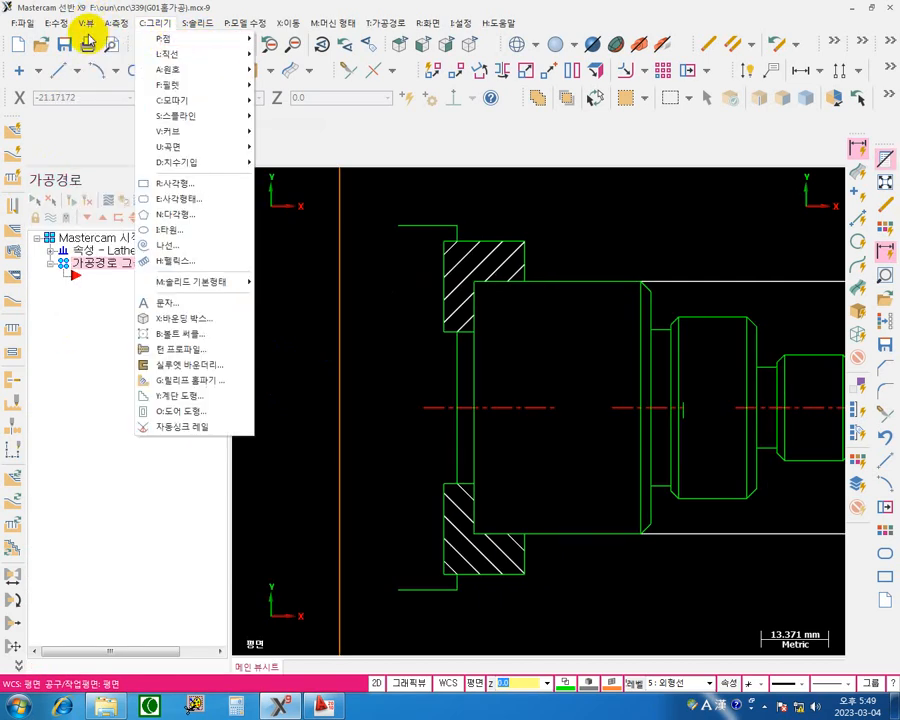
{"action": "mouse_move", "coordinate": [87, 24]}
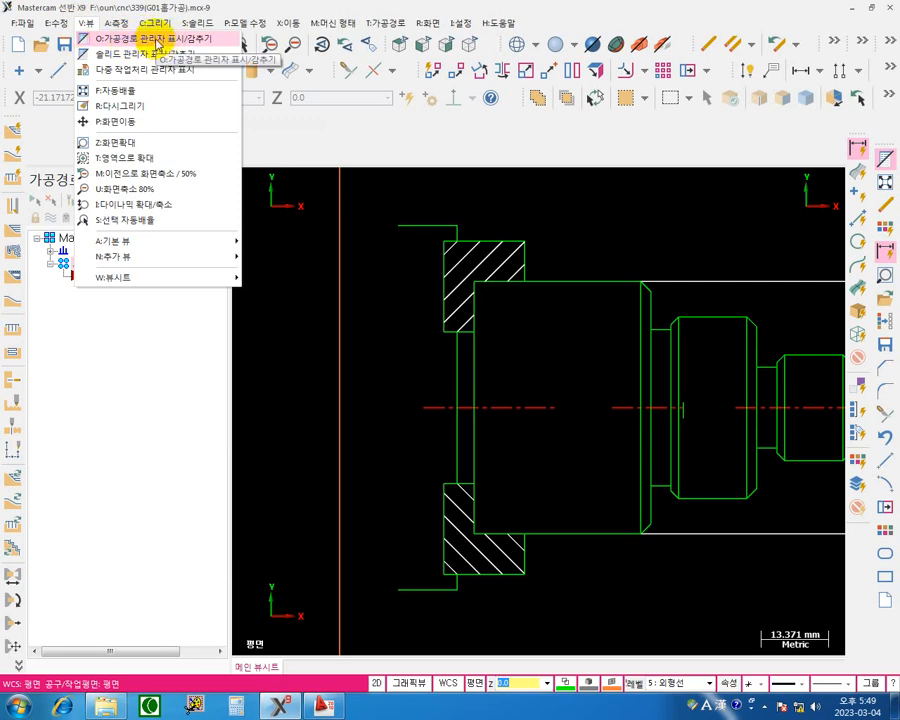
{"action": "left_click", "coordinate": [271, 201]}
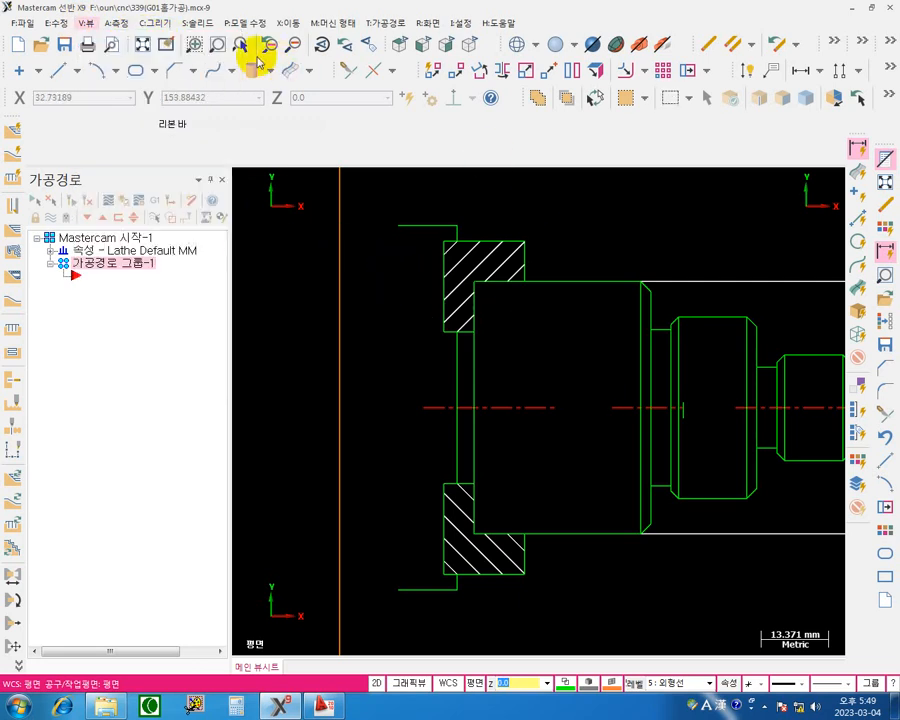
Window-select the circular origin symbol with its hatch arcs at the part's right end face and delete it.
{"action": "left_click", "coordinate": [143, 45]}
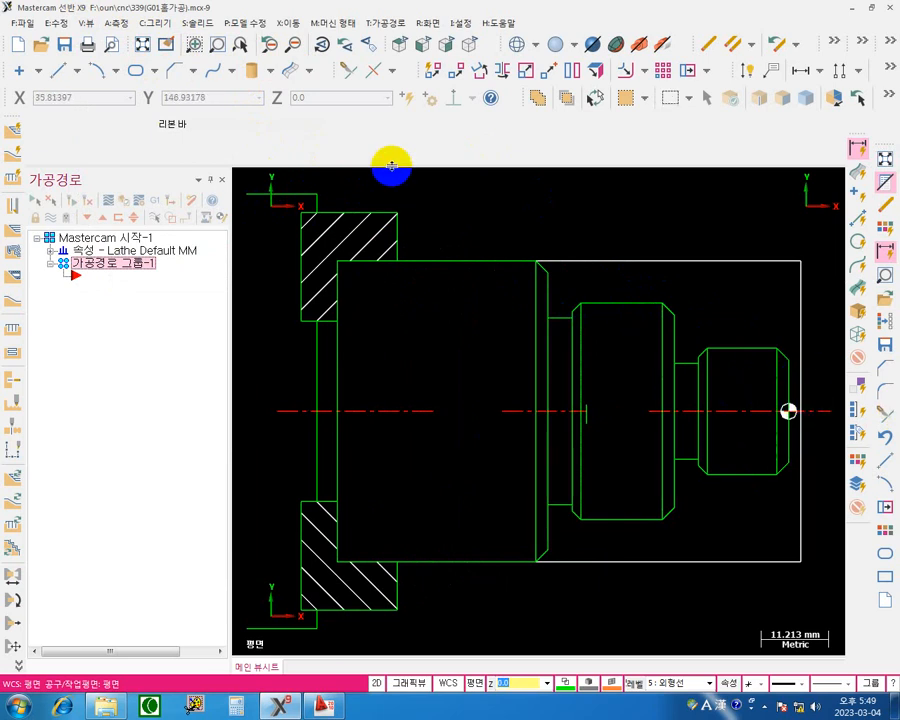
{"action": "left_click", "coordinate": [222, 50]}
{"action": "left_click", "coordinate": [222, 50]}
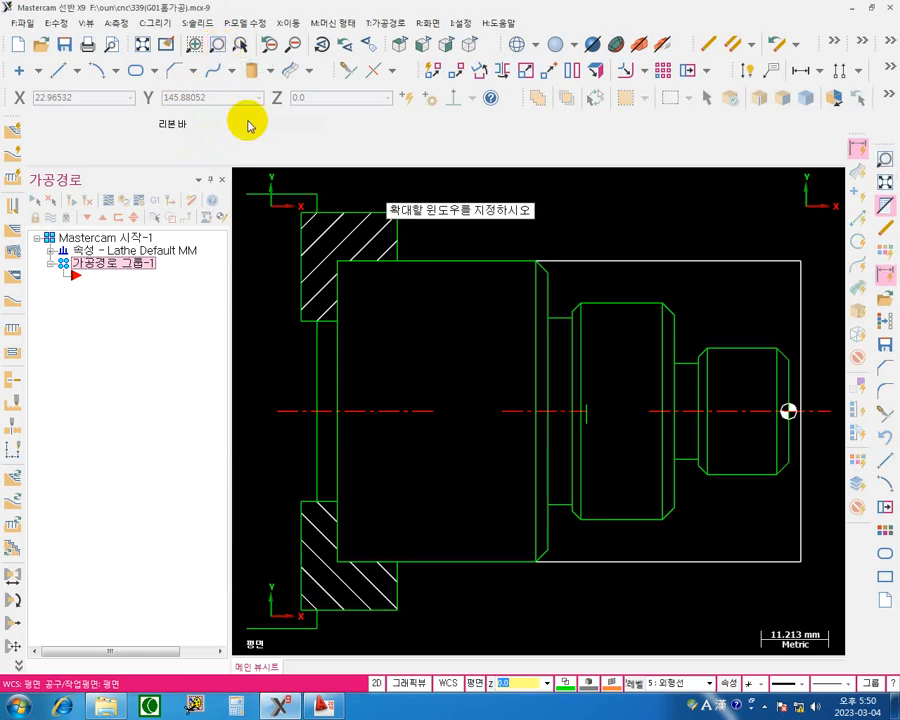
{"action": "left_click", "coordinate": [762, 388]}
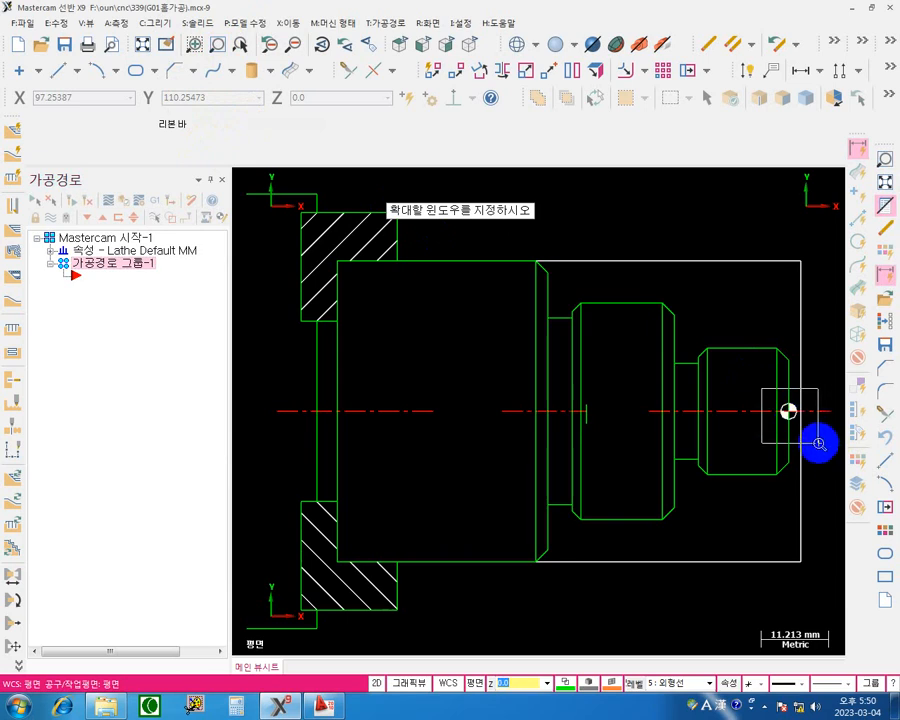
{"action": "left_click", "coordinate": [818, 443]}
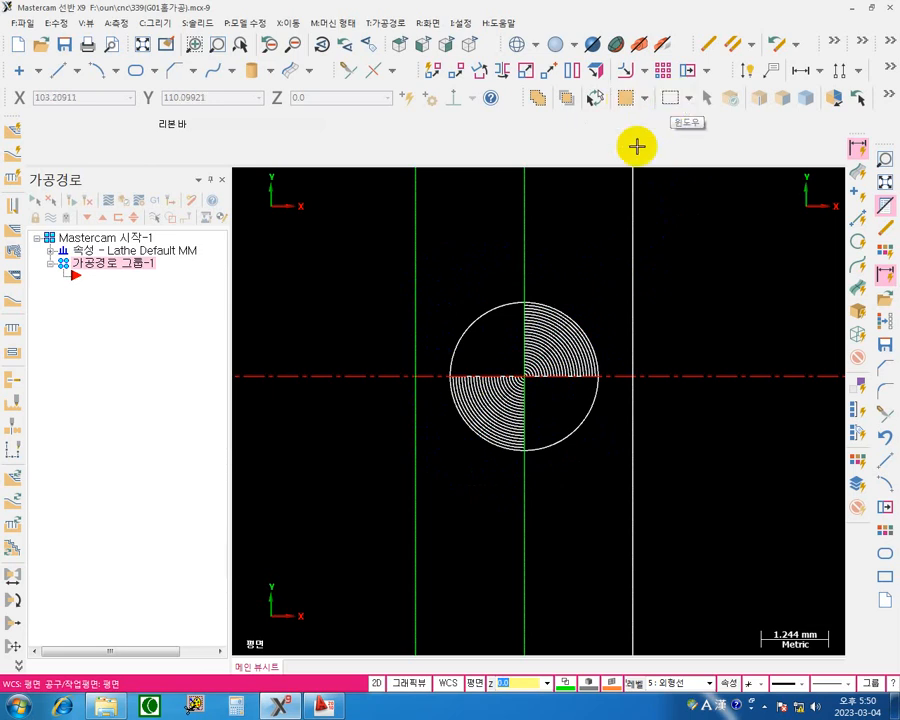
{"action": "left_click_drag", "start_coordinate": [375, 256], "coordinate": [609, 488]}
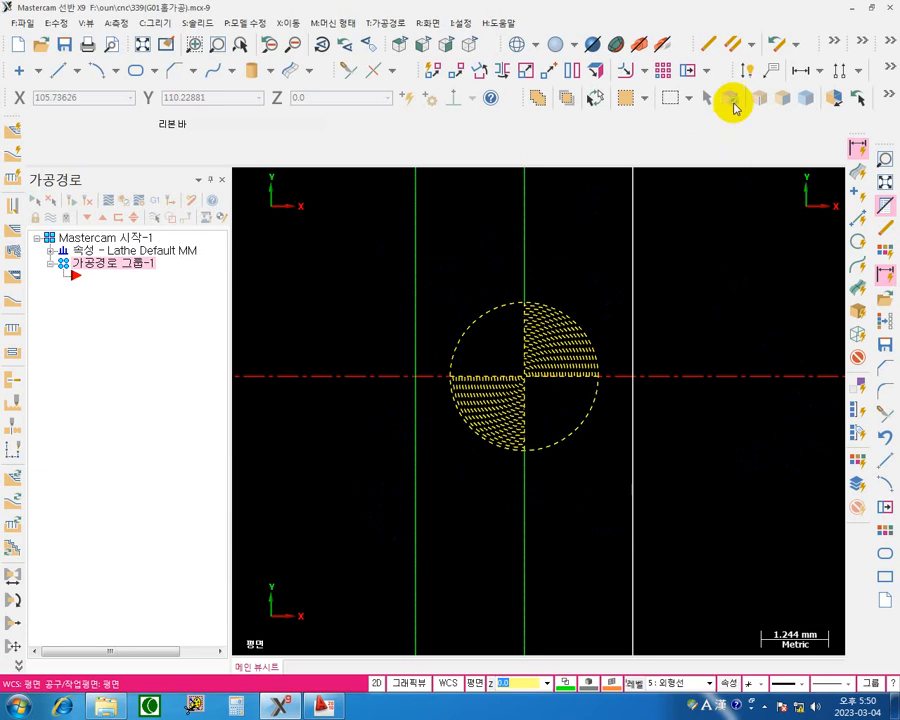
{"action": "left_click", "coordinate": [714, 50]}
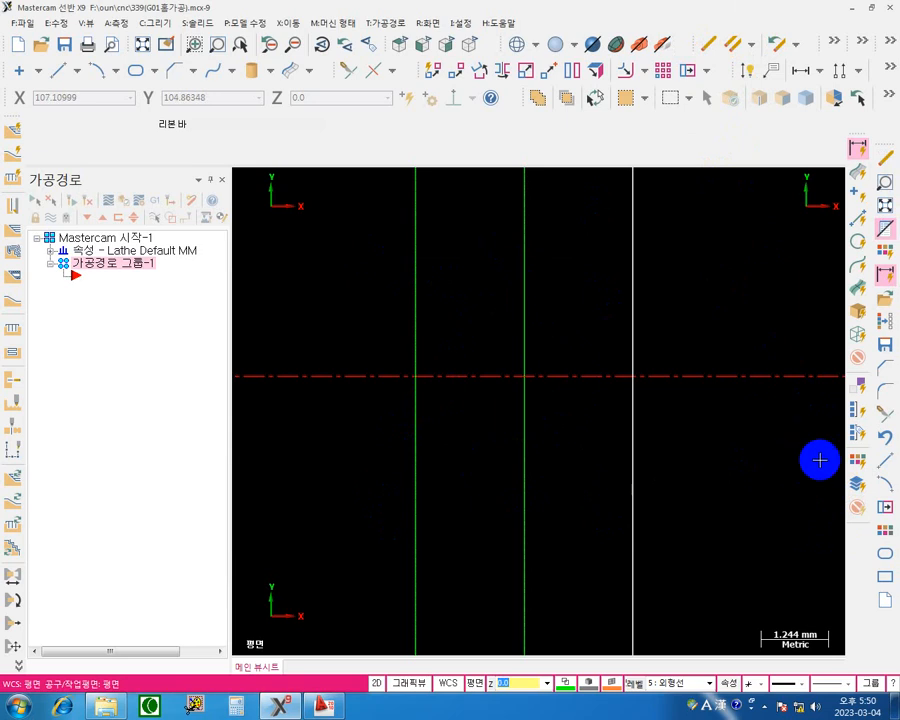
Using Trim with the divide option, remove the upper halves of the vertical lines at the large shoulder, adjoining groove and middle collar, down to the centre line.
{"action": "left_click", "coordinate": [142, 45]}
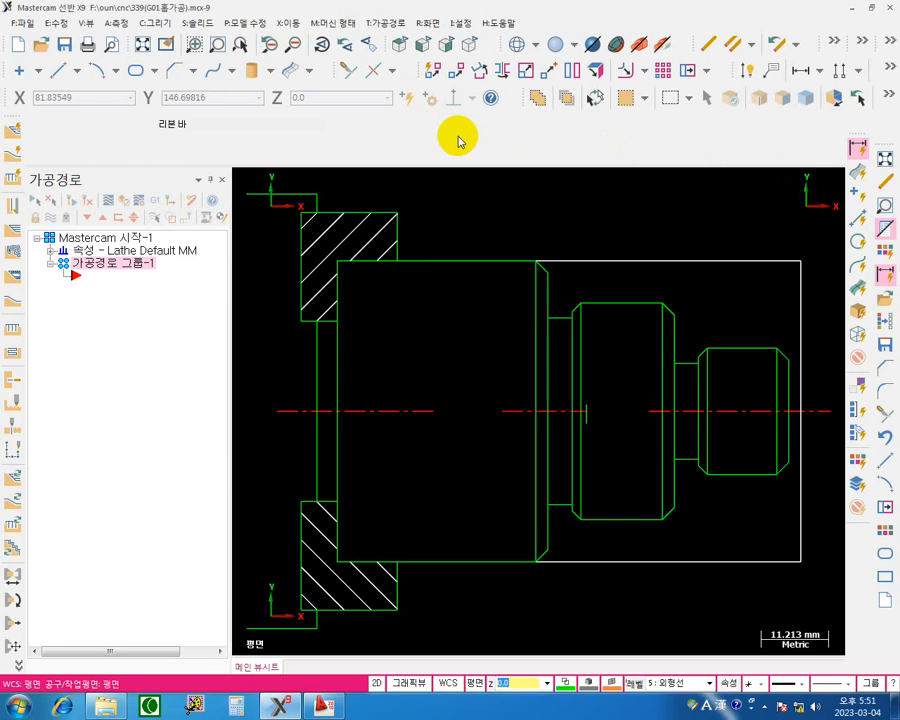
{"action": "left_click", "coordinate": [348, 76]}
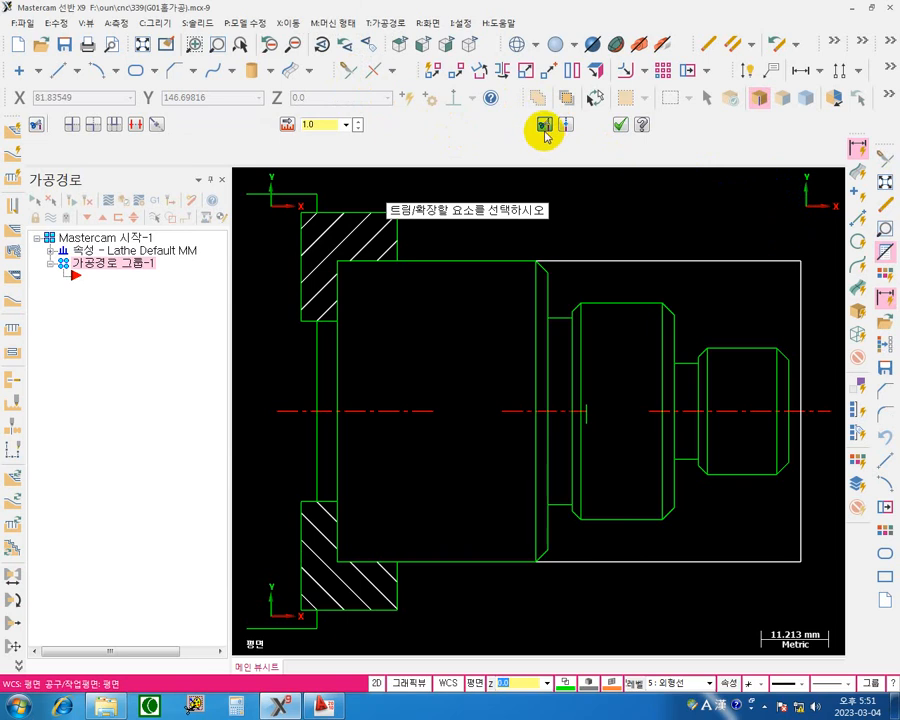
{"action": "left_click", "coordinate": [134, 124]}
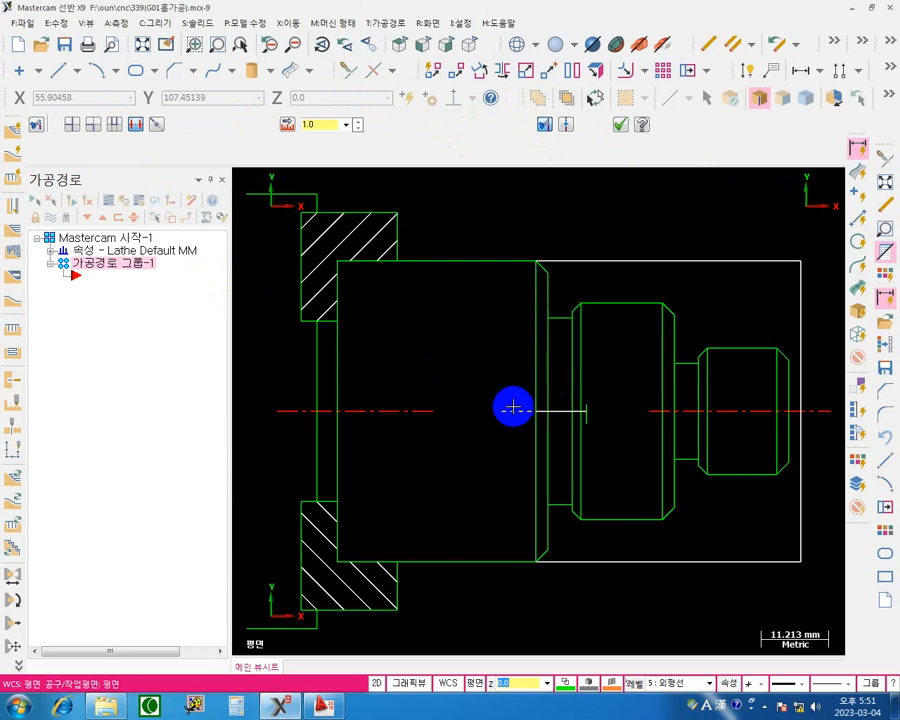
{"action": "left_click", "coordinate": [527, 339]}
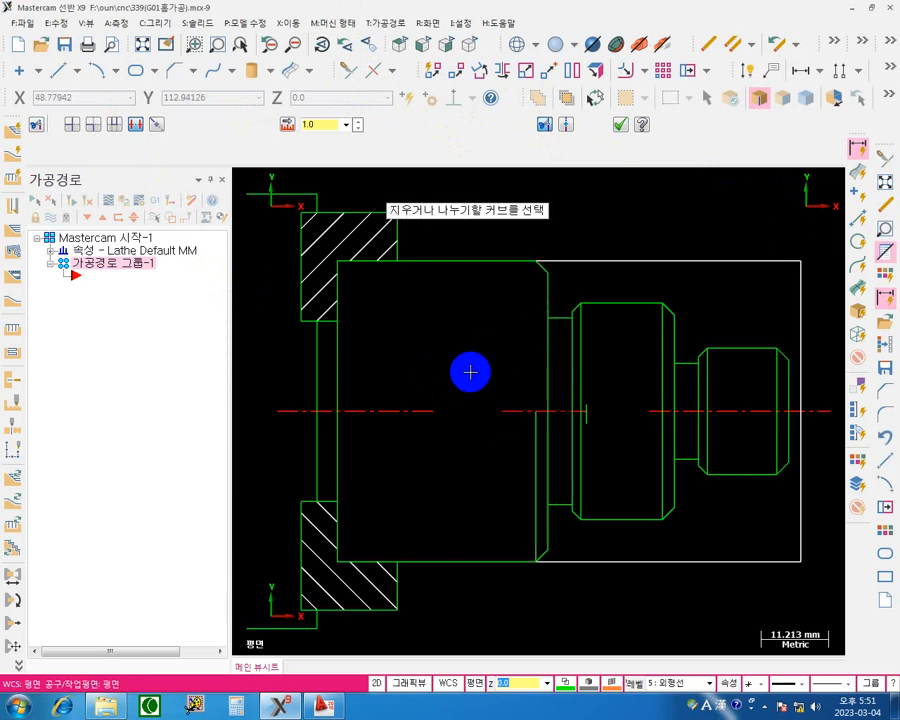
{"action": "left_click", "coordinate": [548, 355]}
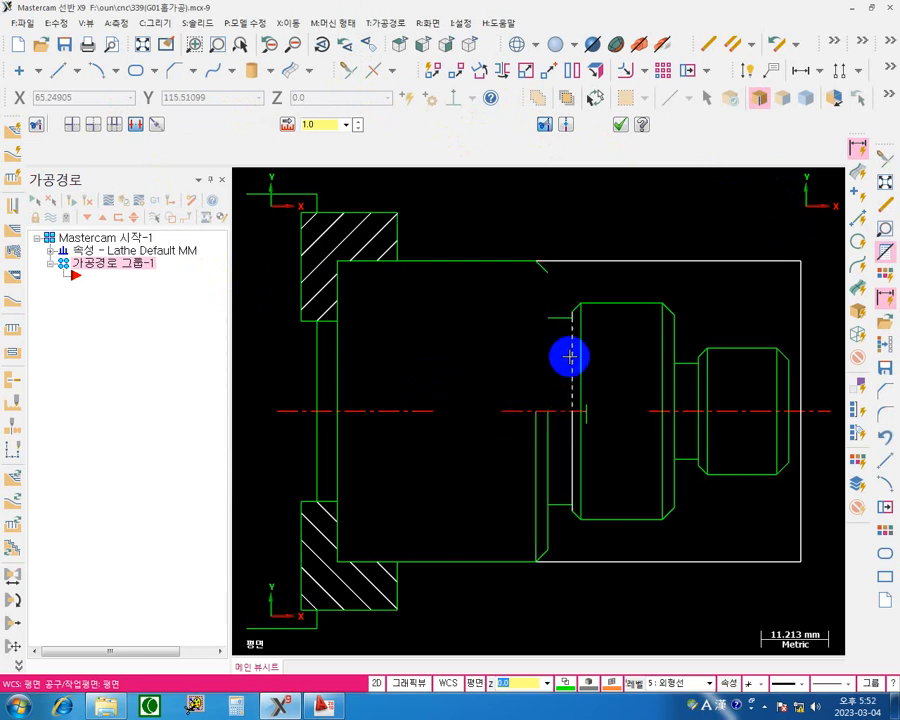
{"action": "left_click", "coordinate": [570, 356]}
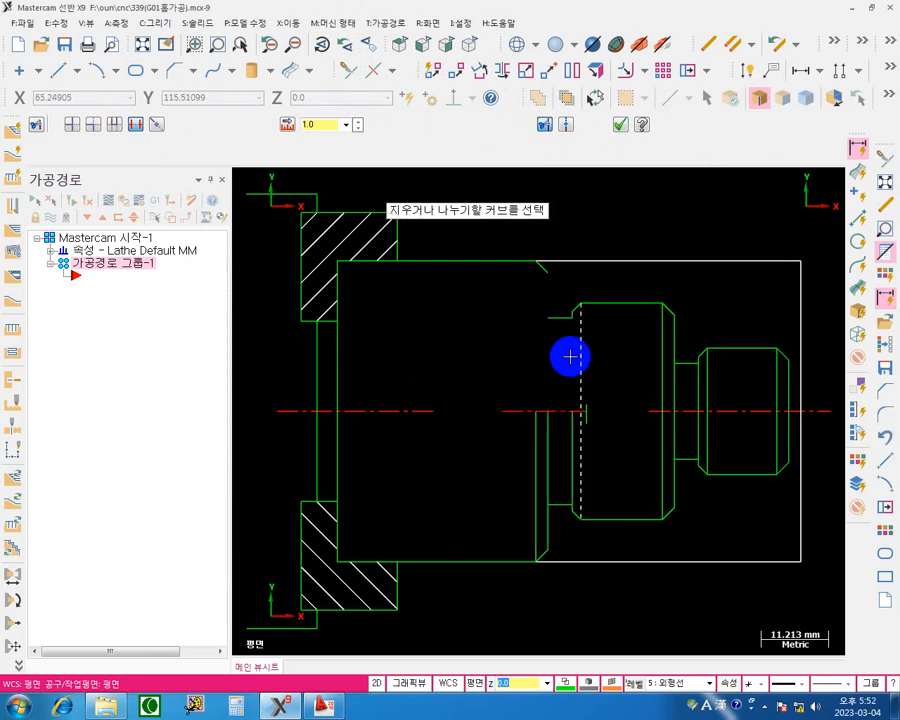
{"action": "left_click", "coordinate": [675, 382]}
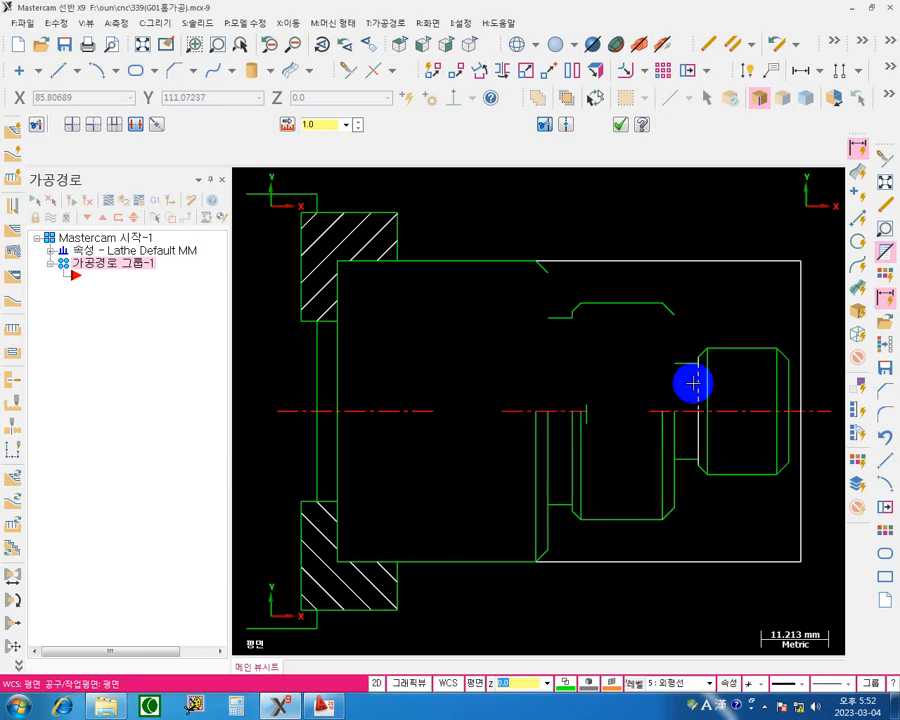
{"action": "left_click", "coordinate": [694, 384]}
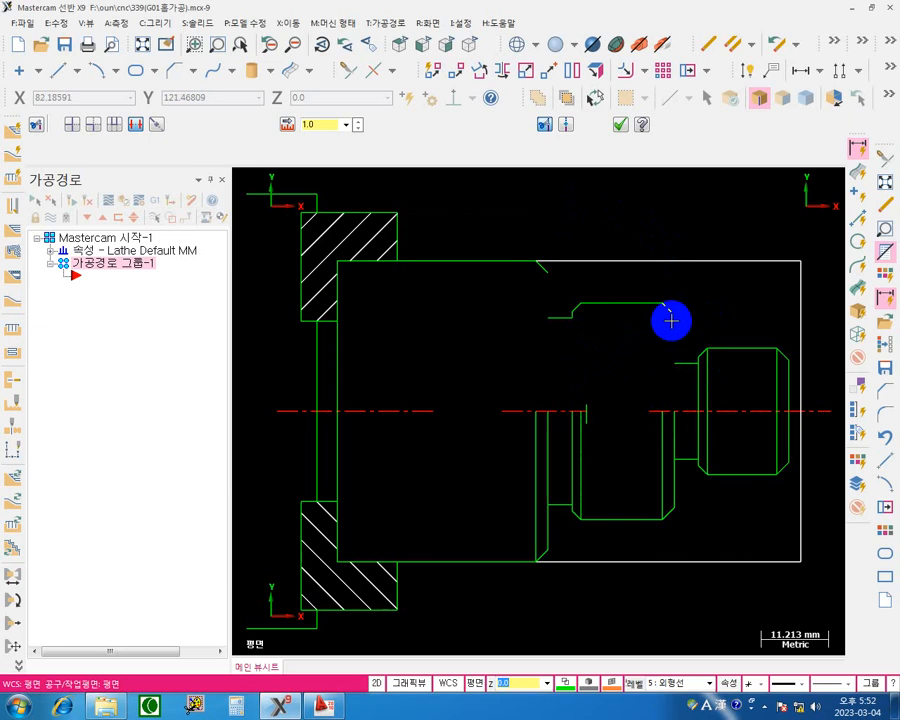
{"action": "key", "text": "Escape"}
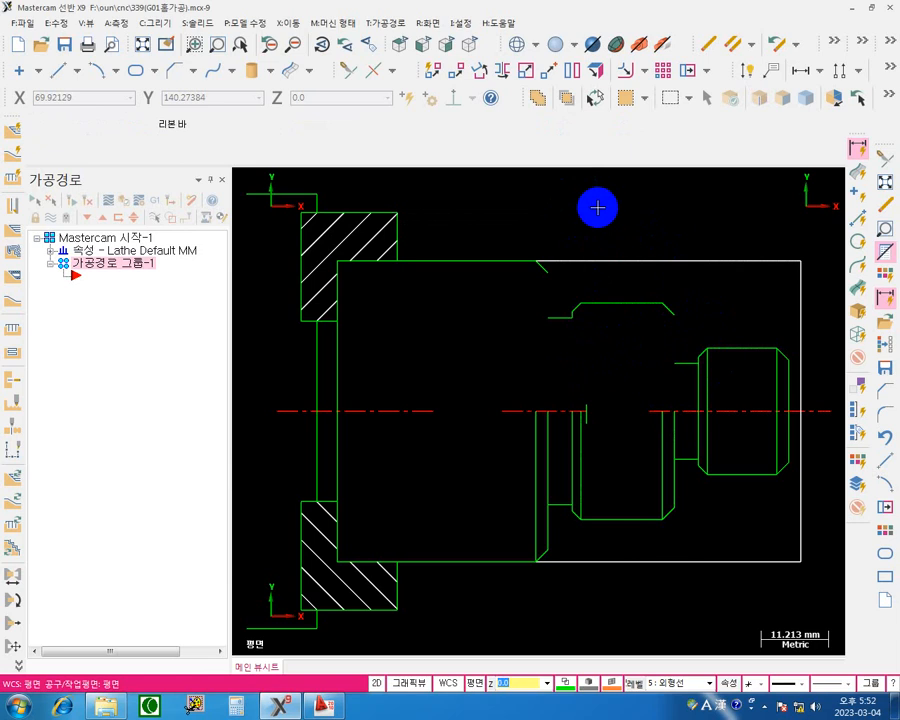
Undo the recent trims of the vertical lines at the shoulder face, groove and middle collar.
{"action": "key", "text": "ctrl+z"}
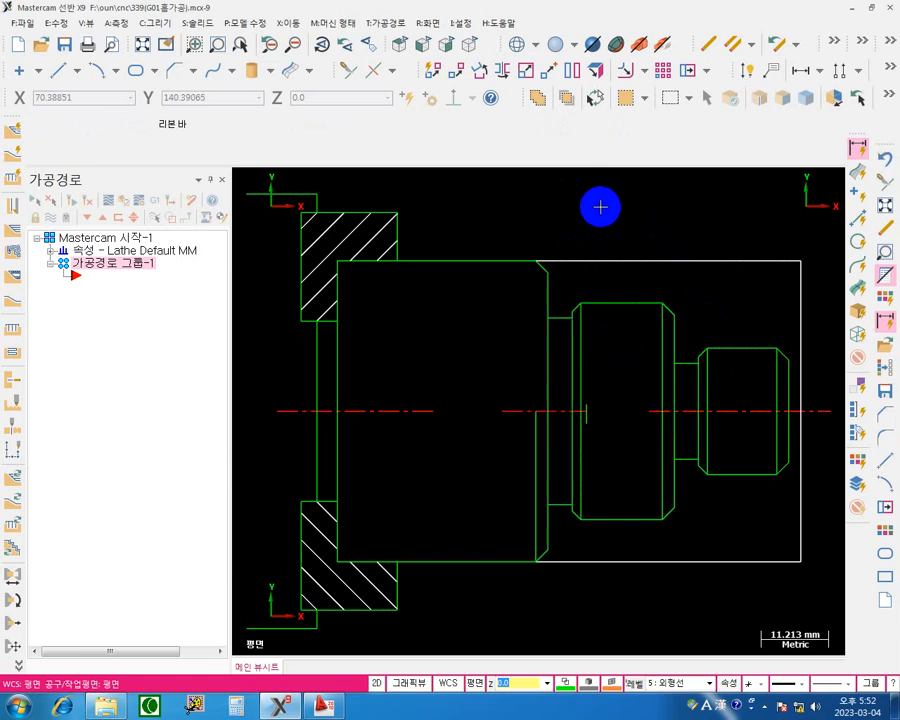
Handwrite the yellow screen-pen notes "Ctrl + Z" and "Alt + U" above the part and clear them.
{"action": "key", "text": "F9"}
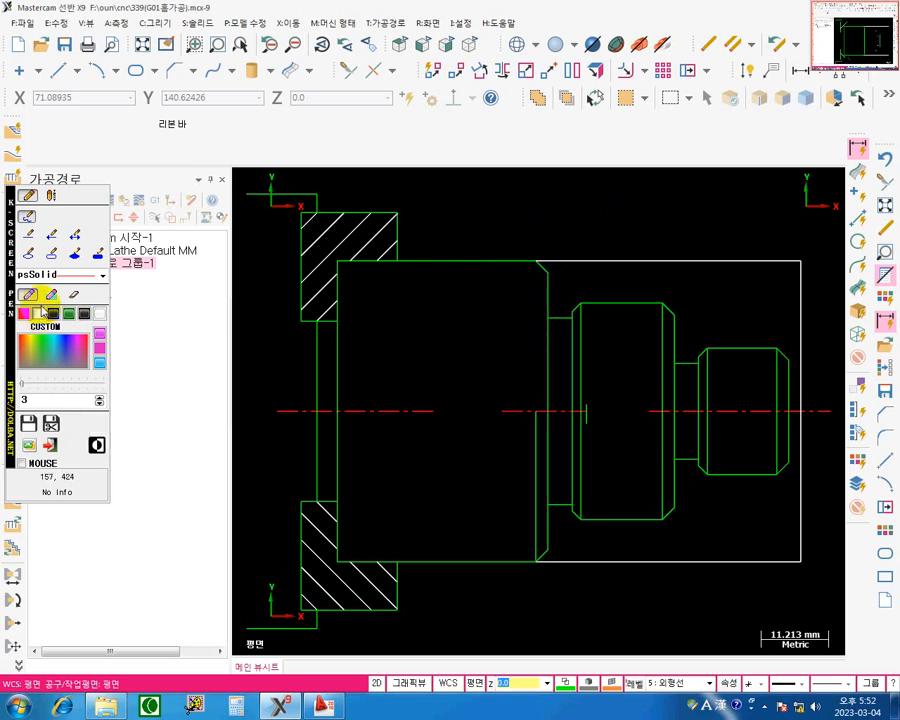
{"action": "left_click", "coordinate": [41, 311]}
{"action": "mouse_move", "coordinate": [506, 187]}
{"action": "left_mouse_down"}
{"action": "mouse_move", "coordinate": [511, 194]}
{"action": "mouse_move", "coordinate": [536, 171]}
{"action": "mouse_move", "coordinate": [561, 200]}
{"action": "mouse_move", "coordinate": [598, 196]}
{"action": "left_mouse_up"}
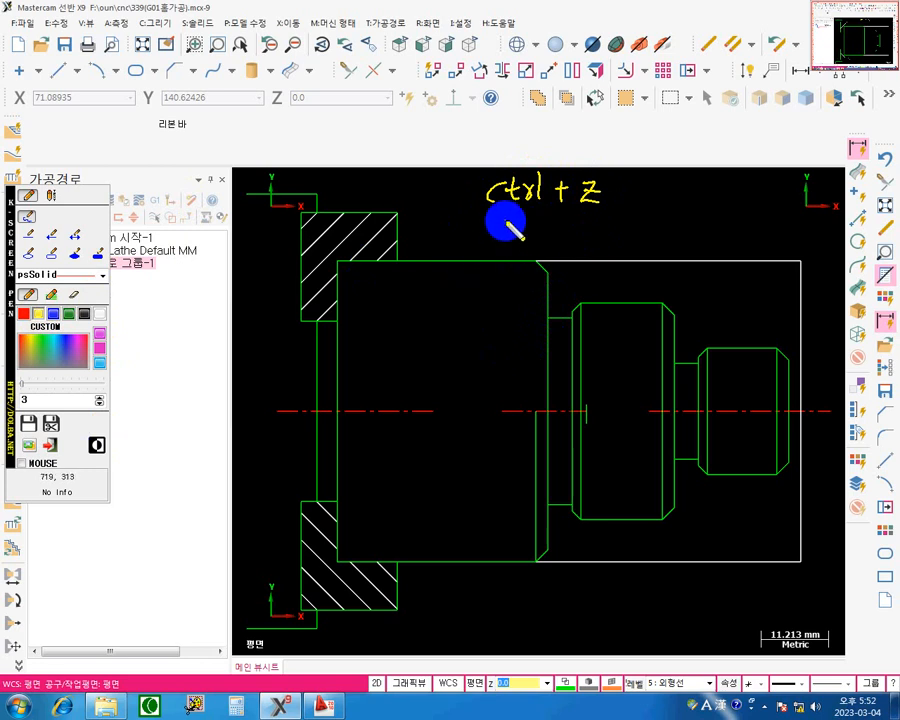
{"action": "mouse_move", "coordinate": [502, 236]}
{"action": "left_mouse_down"}
{"action": "mouse_move", "coordinate": [506, 228]}
{"action": "mouse_move", "coordinate": [532, 242]}
{"action": "mouse_move", "coordinate": [565, 229]}
{"action": "left_mouse_up"}
{"action": "mouse_move", "coordinate": [558, 221]}
{"action": "left_mouse_down"}
{"action": "mouse_move", "coordinate": [558, 240]}
{"action": "mouse_move", "coordinate": [583, 223]}
{"action": "mouse_move", "coordinate": [588, 245]}
{"action": "left_mouse_up"}
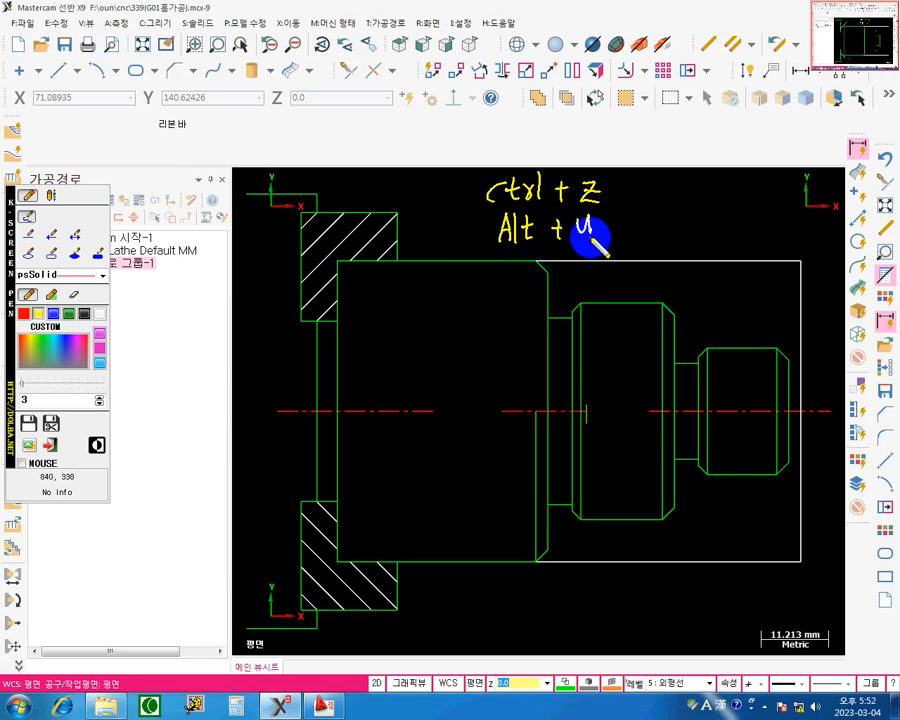
{"action": "key", "text": "Escape"}
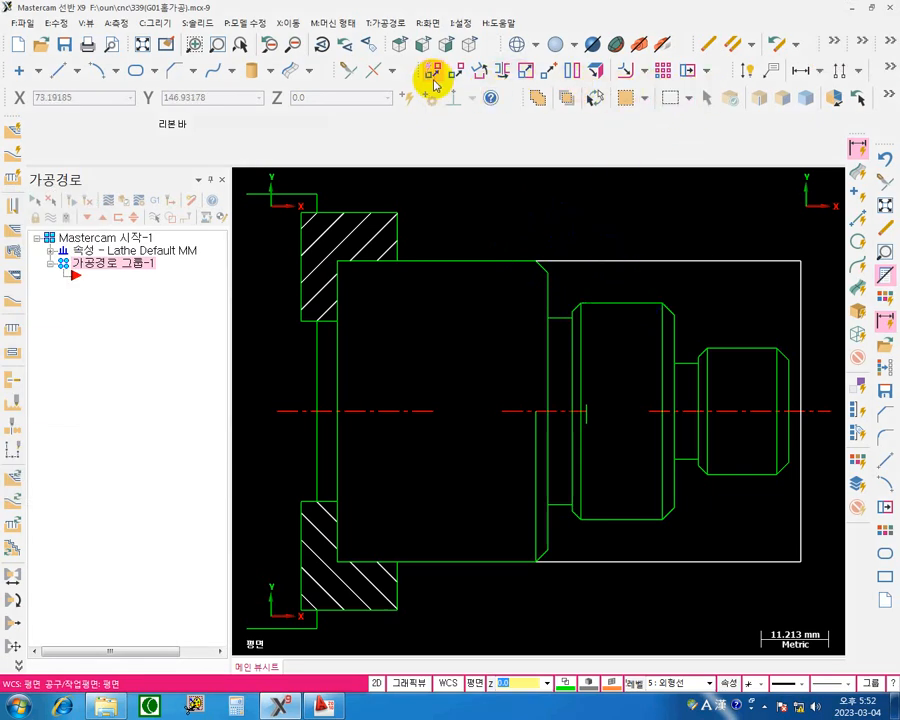
Using Trim with the divide option, remove the upper halves of the inner vertical lines on the middle and end collars down to the centre line.
{"action": "left_click", "coordinate": [348, 70]}
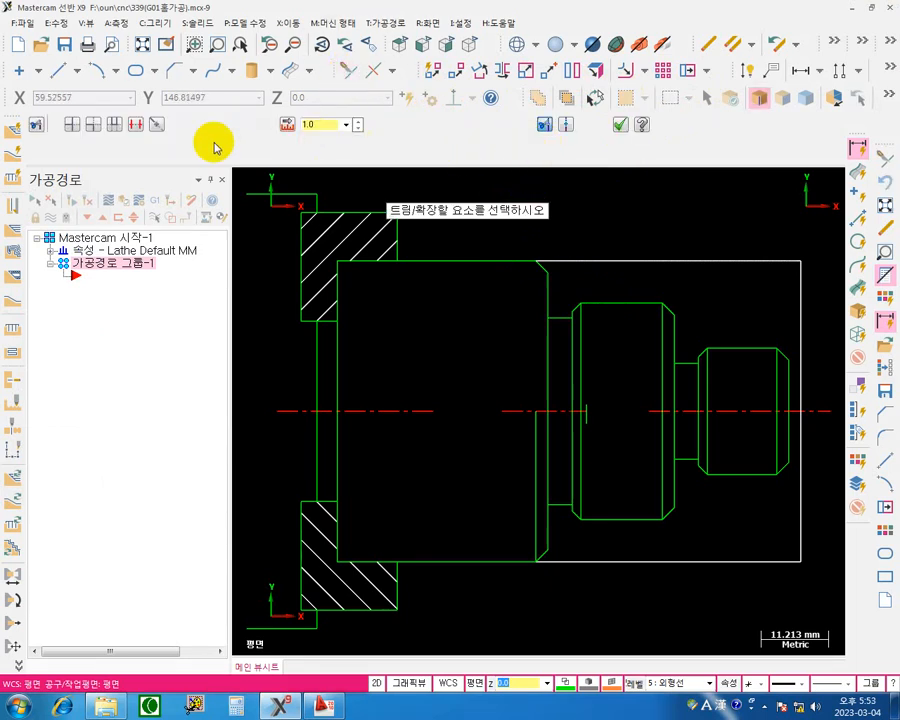
{"action": "left_click", "coordinate": [135, 124]}
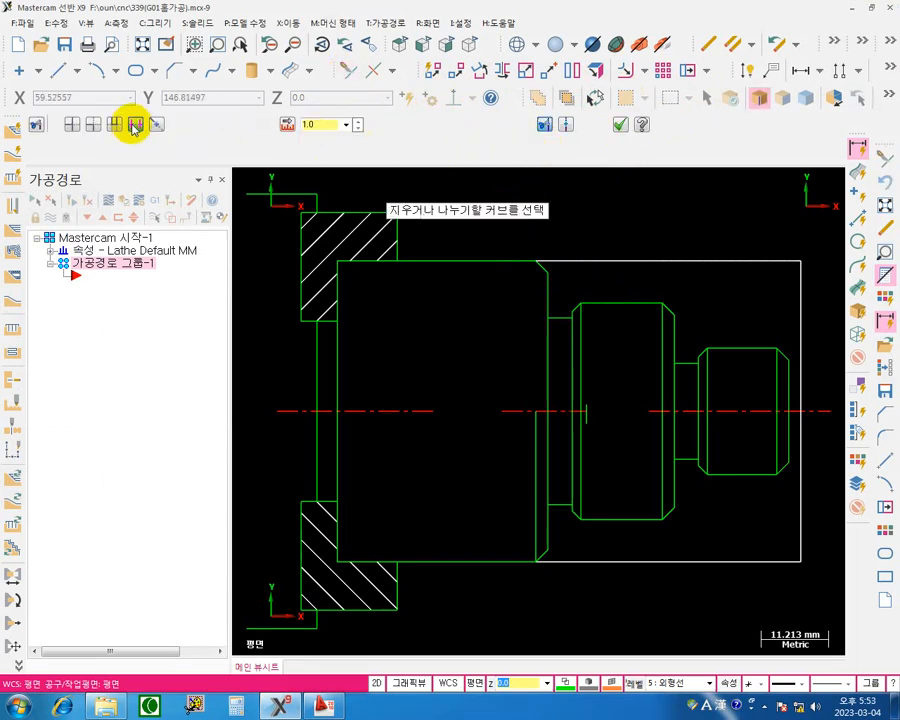
{"action": "left_click", "coordinate": [539, 357]}
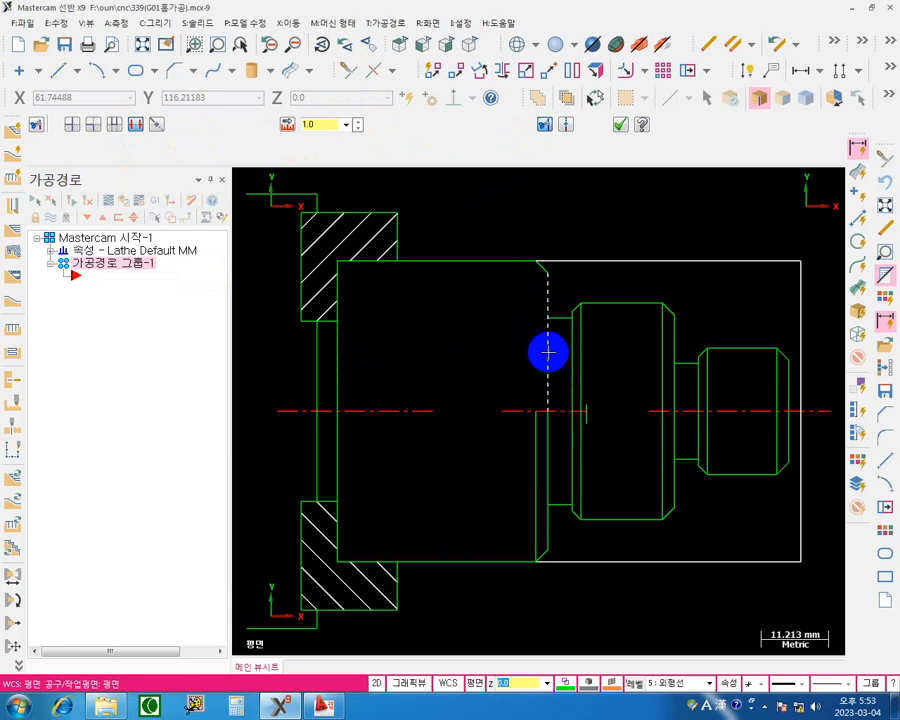
{"action": "scroll", "coordinate": [548, 352], "scroll_direction": "up", "scroll_amount": 6}
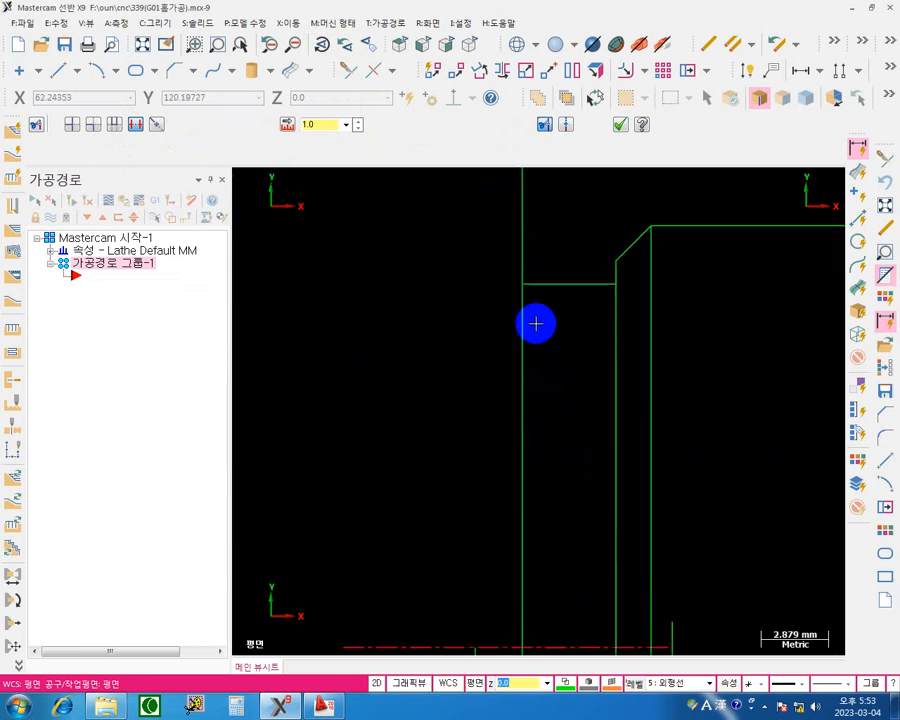
{"action": "scroll", "coordinate": [525, 341], "scroll_direction": "down", "scroll_amount": 5}
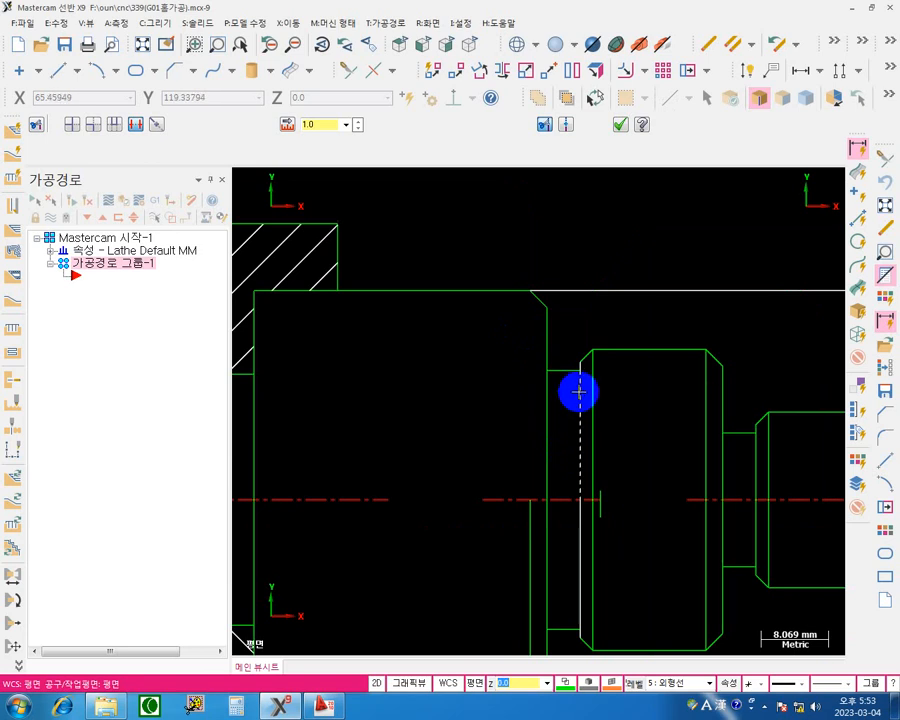
{"action": "left_click", "coordinate": [579, 414]}
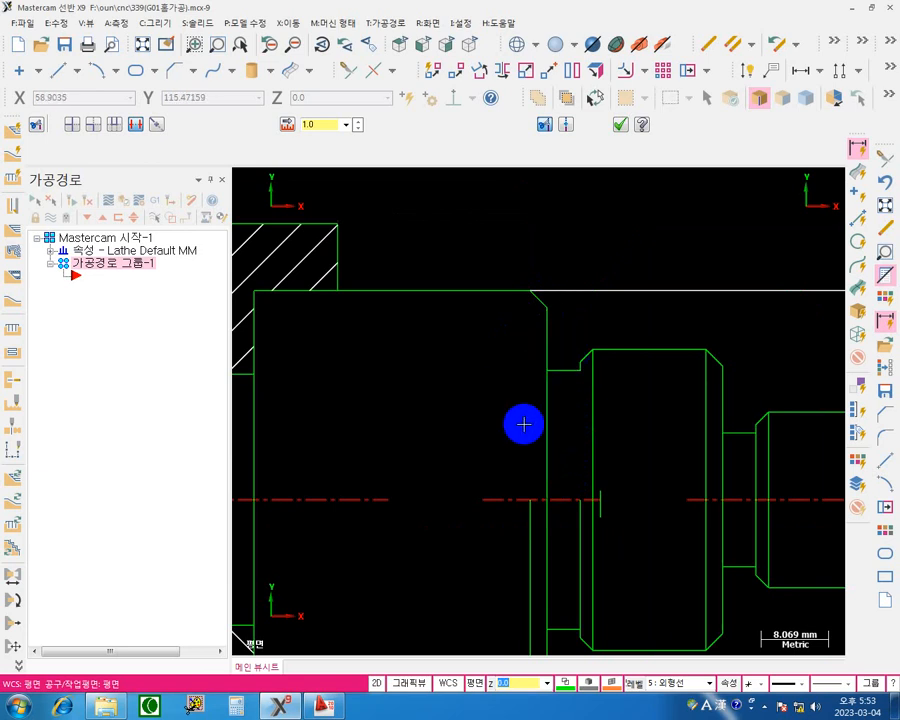
{"action": "left_click", "coordinate": [594, 412]}
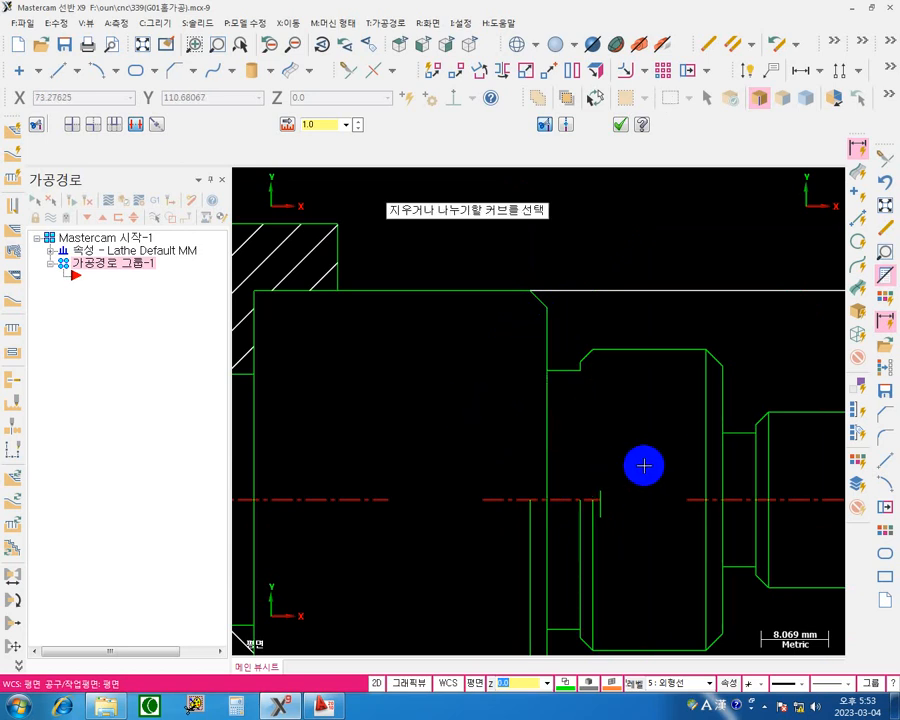
{"action": "left_click", "coordinate": [701, 425]}
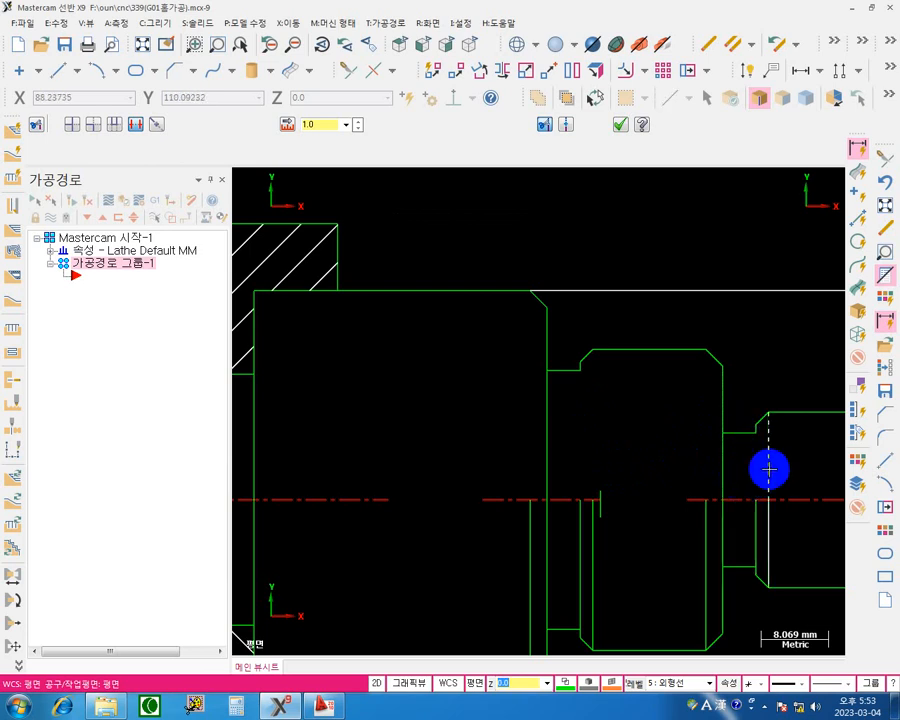
{"action": "mouse_move", "coordinate": [742, 474]}
{"action": "middle_mouse_down"}
{"action": "mouse_move", "coordinate": [588, 482]}
{"action": "mouse_move", "coordinate": [697, 482]}
{"action": "middle_mouse_up"}
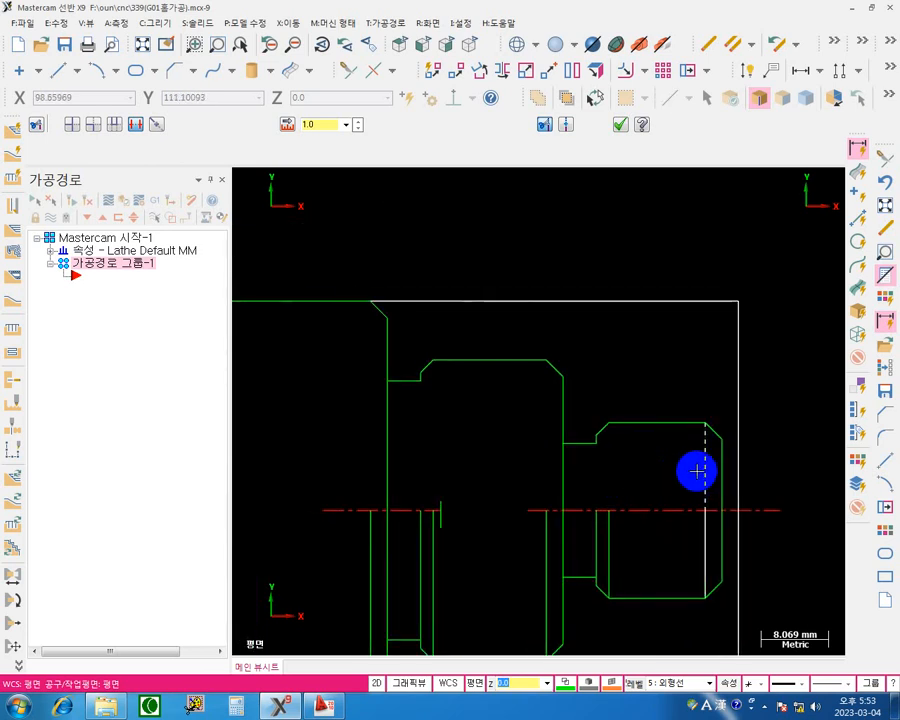
Examine up close how the upper groove's floor line meets the middle collar's side and the large shoulder face.
{"action": "middle_click_drag", "start_coordinate": [430, 474], "coordinate": [571, 458]}
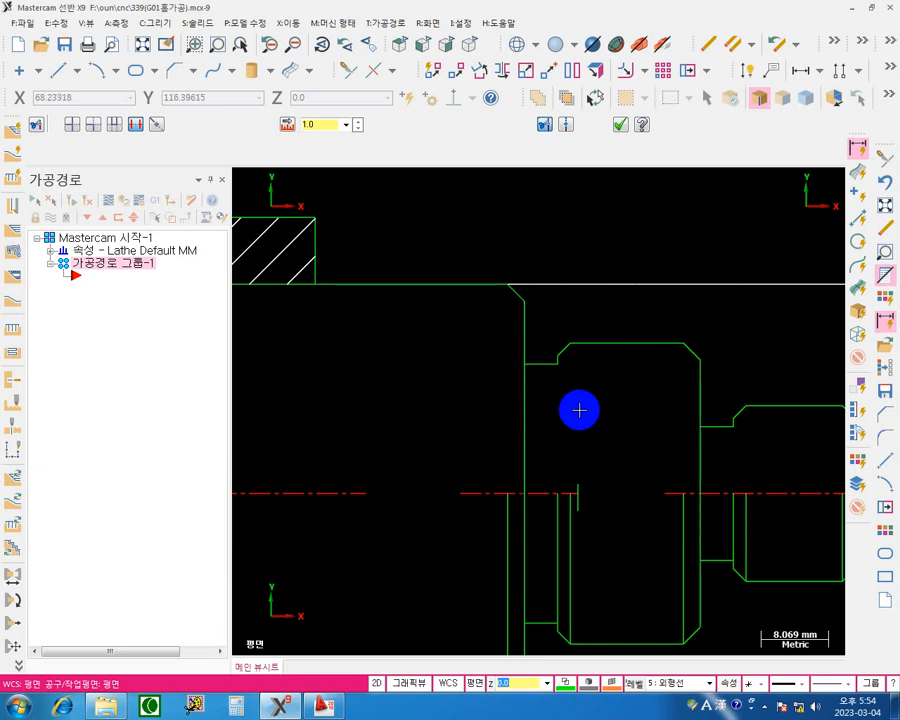
{"action": "key", "text": "F1"}
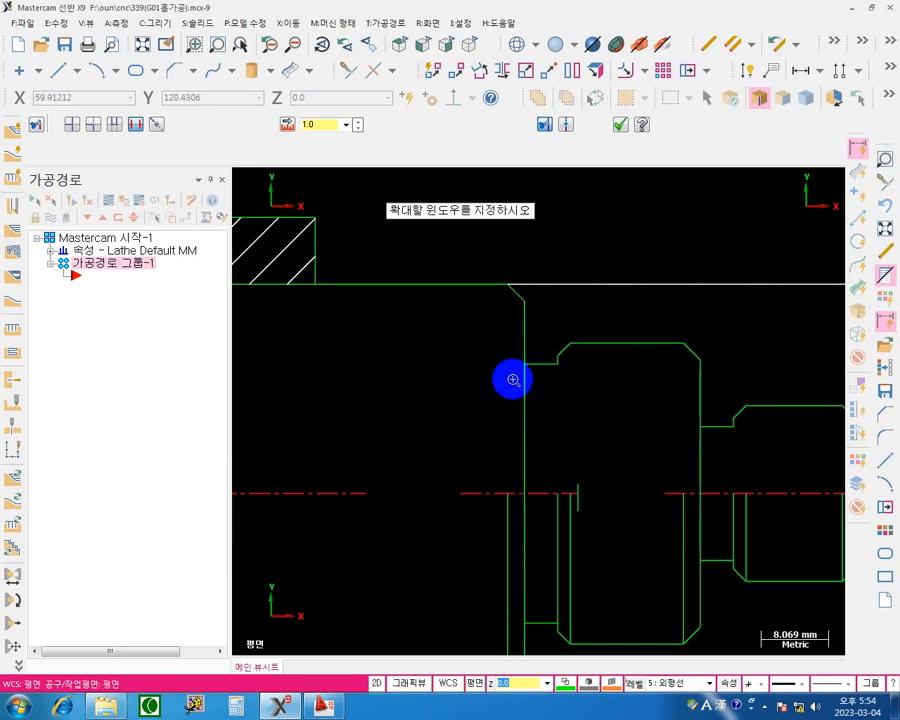
{"action": "left_click", "coordinate": [513, 347]}
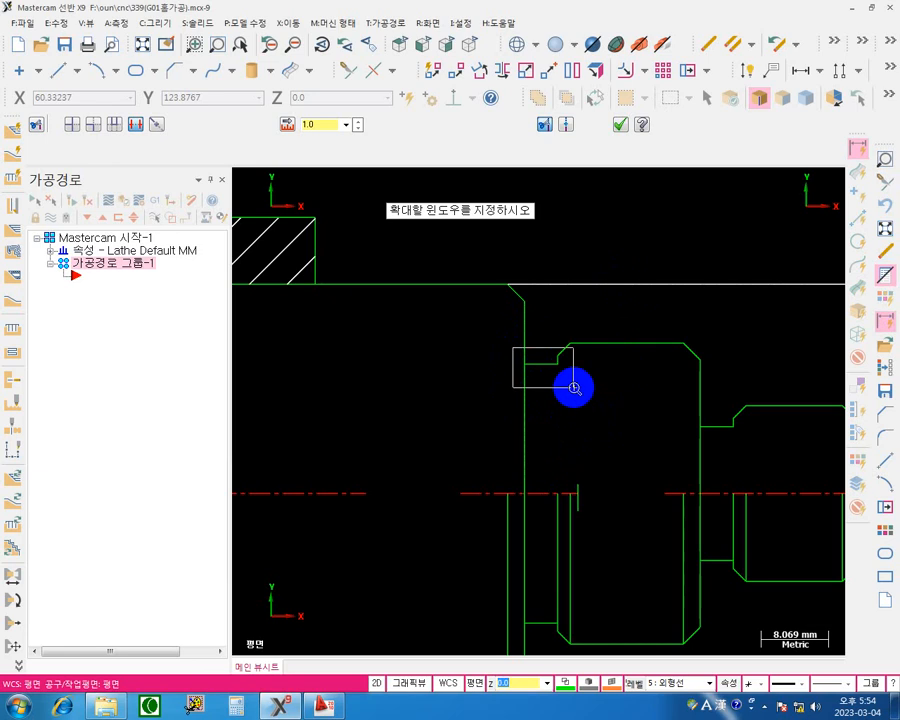
{"action": "left_click", "coordinate": [574, 387]}
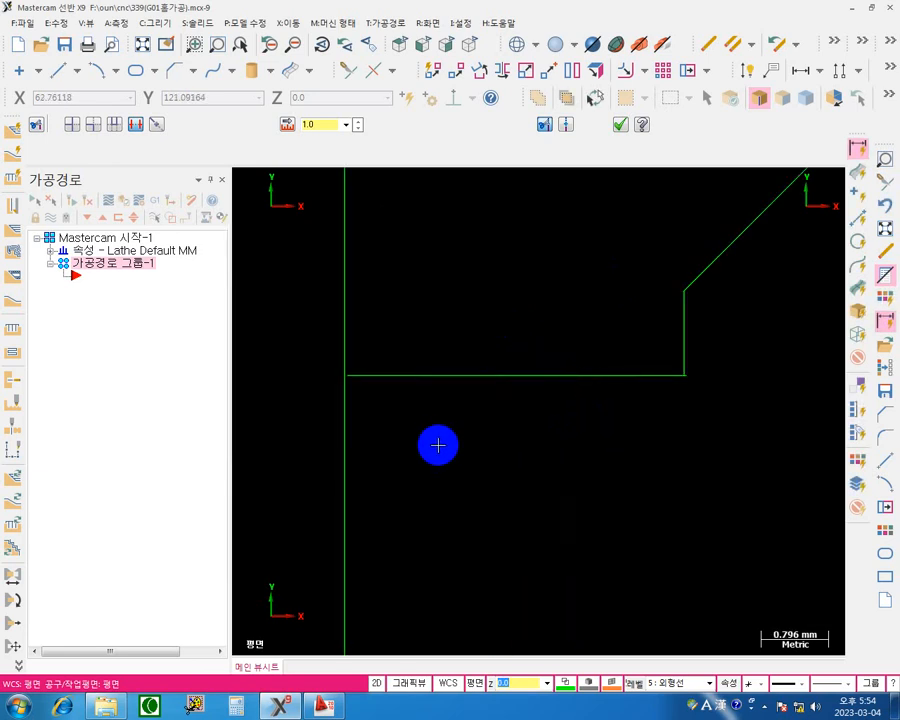
{"action": "scroll", "coordinate": [700, 378], "scroll_direction": "up", "scroll_amount": 6}
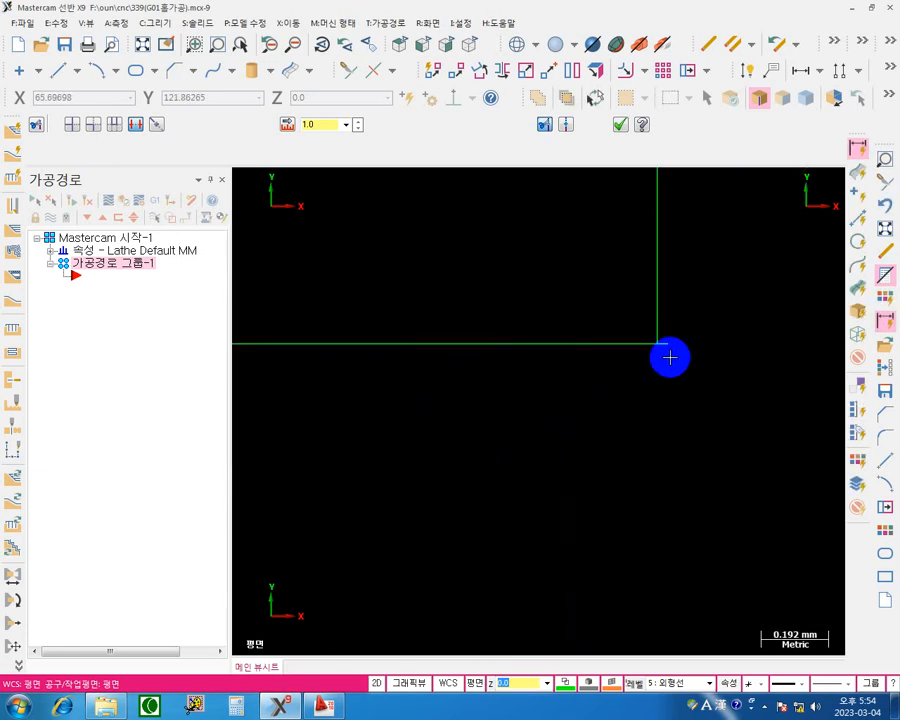
{"action": "scroll", "coordinate": [492, 410], "scroll_direction": "down", "scroll_amount": 6}
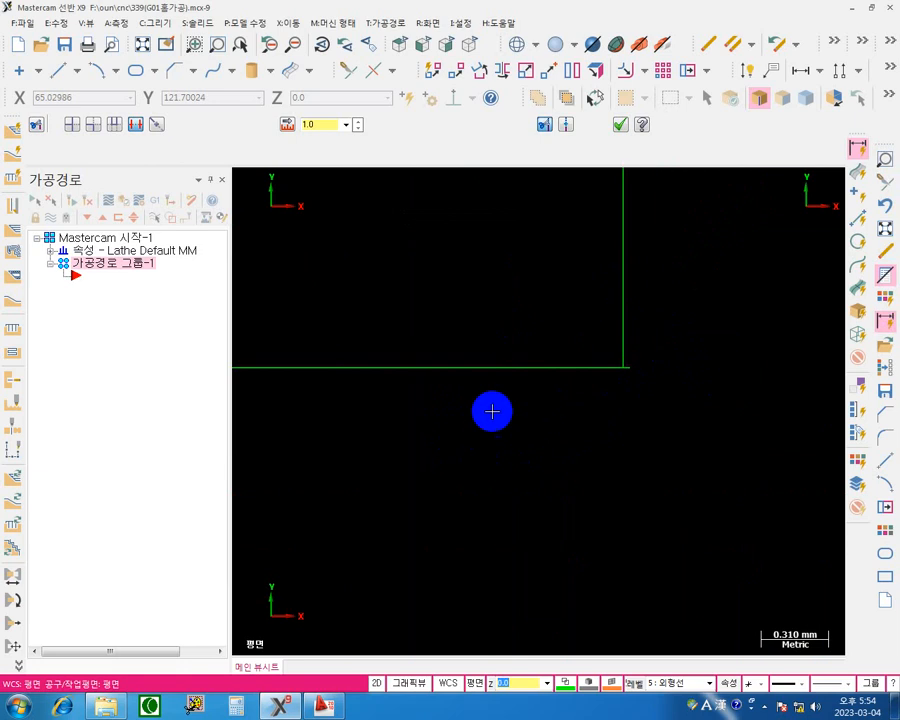
{"action": "middle_click_drag", "start_coordinate": [341, 447], "coordinate": [712, 422]}
{"action": "scroll", "coordinate": [536, 384], "scroll_direction": "up", "scroll_amount": 4}
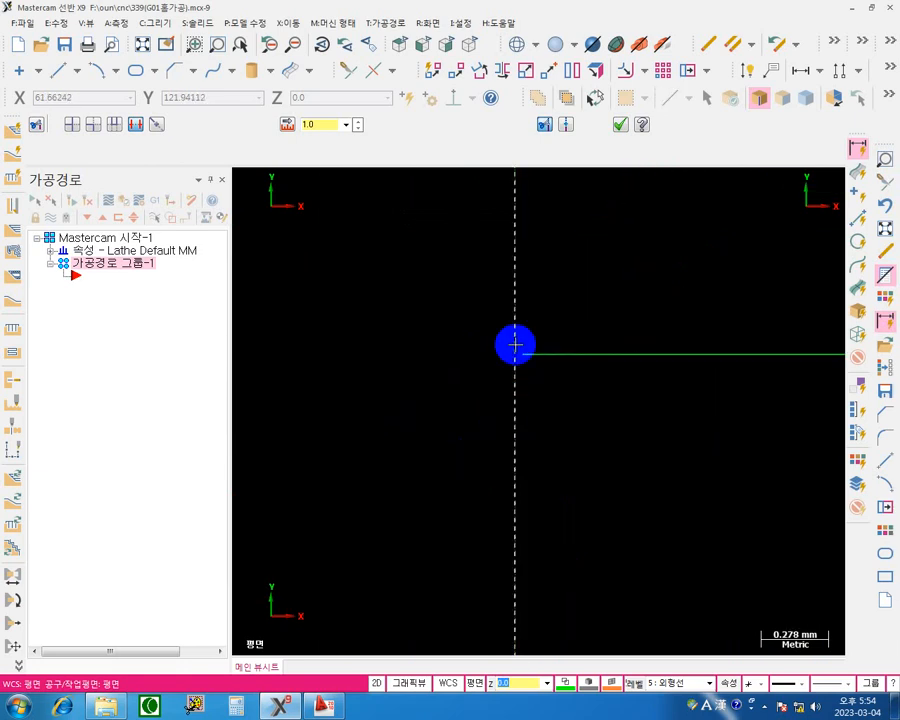
{"action": "scroll", "coordinate": [563, 416], "scroll_direction": "down", "scroll_amount": 1}
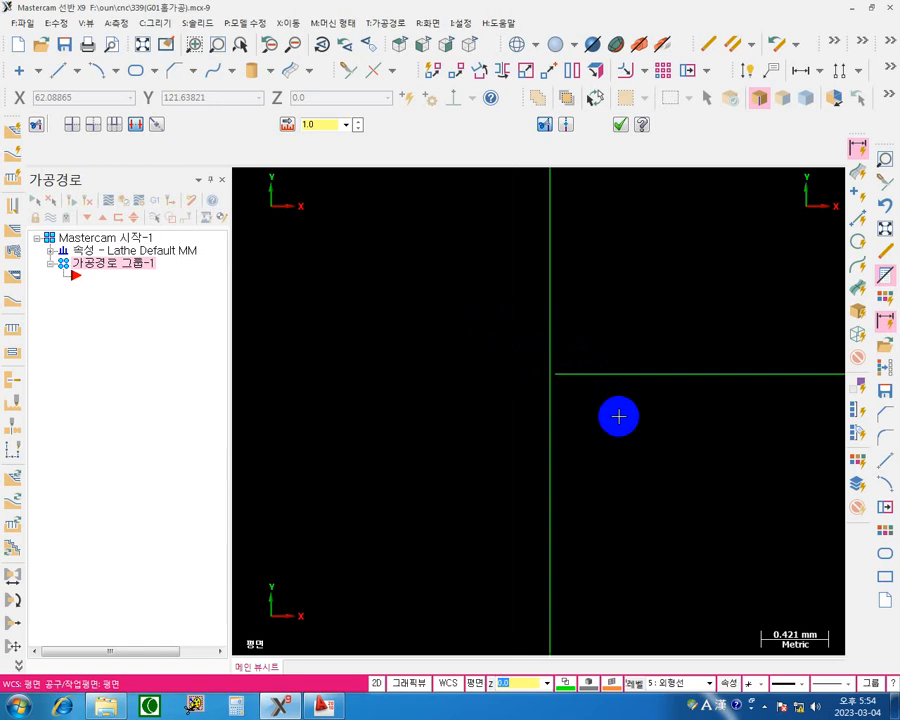
{"action": "middle_click_drag", "start_coordinate": [563, 416], "coordinate": [542, 431]}
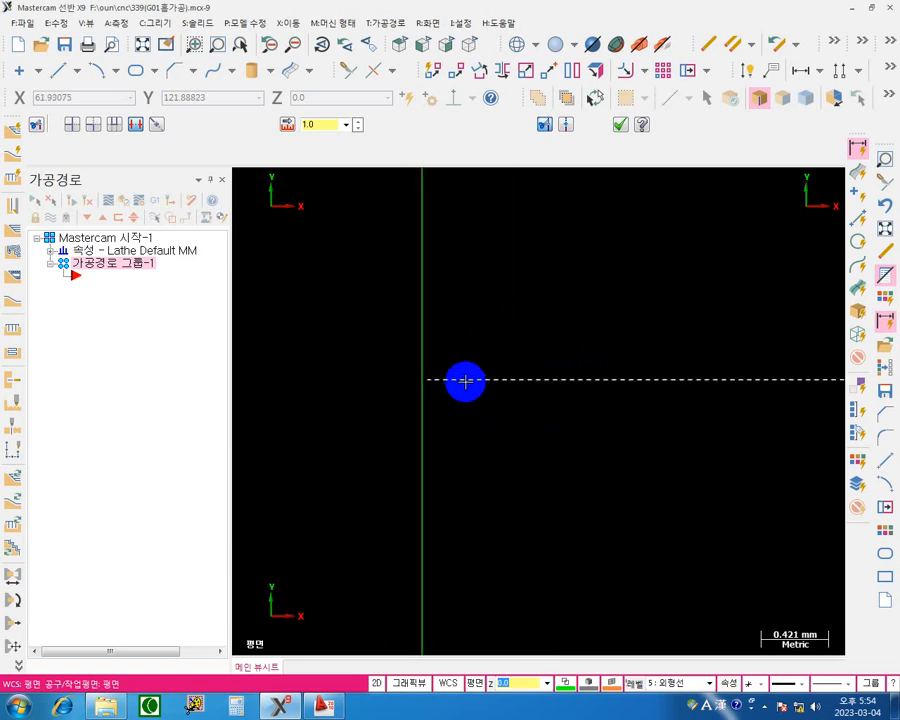
{"action": "scroll", "coordinate": [422, 373], "scroll_direction": "up", "scroll_amount": 2}
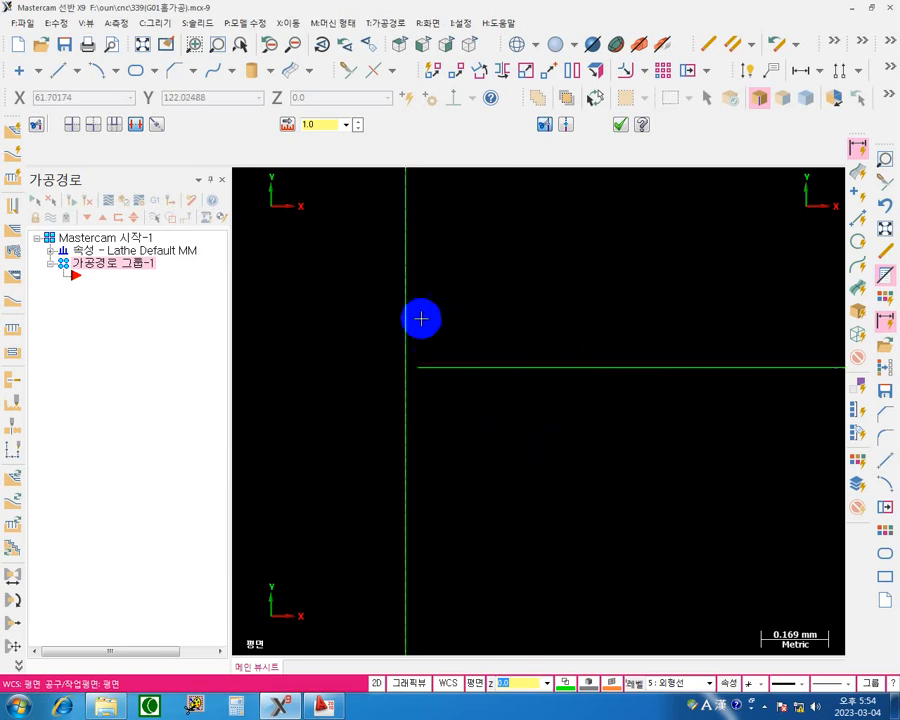
{"action": "middle_click_drag", "start_coordinate": [540, 315], "coordinate": [430, 427]}
{"action": "scroll", "coordinate": [489, 391], "scroll_direction": "down", "scroll_amount": 1}
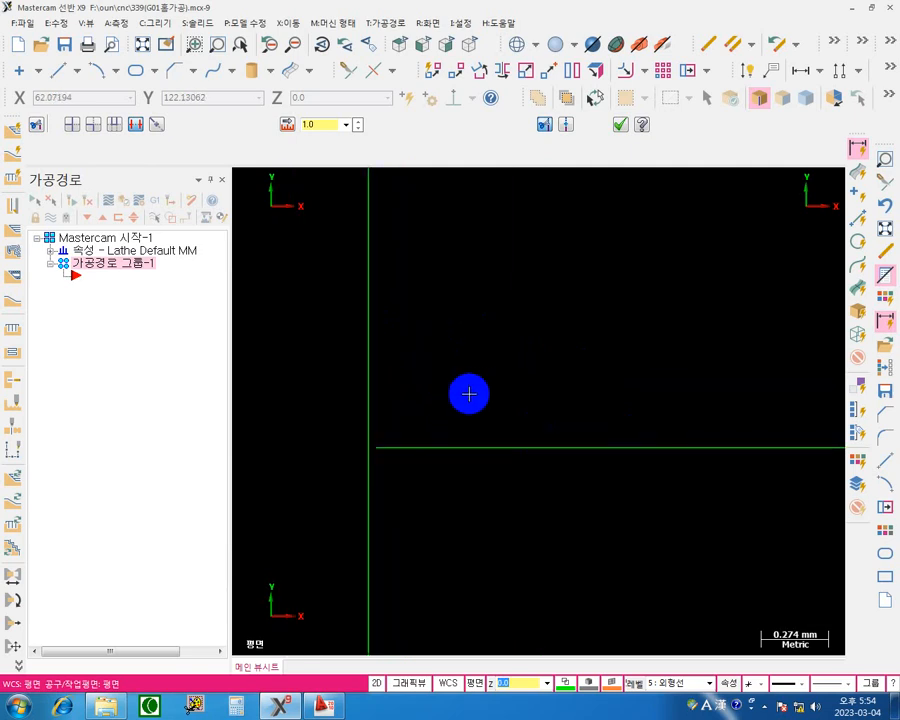
{"action": "middle_click_drag", "start_coordinate": [470, 379], "coordinate": [488, 345]}
{"action": "scroll", "coordinate": [447, 418], "scroll_direction": "up", "scroll_amount": 1}
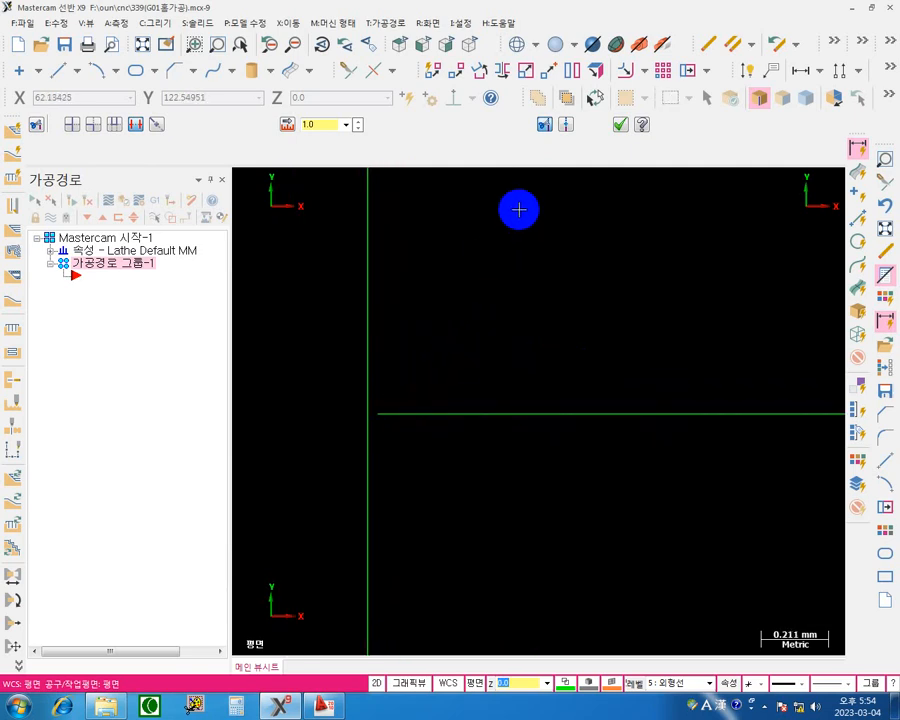
Switch Trim to the single-entity option and inspect both ends of the upper groove's floor line again.
{"action": "left_click", "coordinate": [71, 124]}
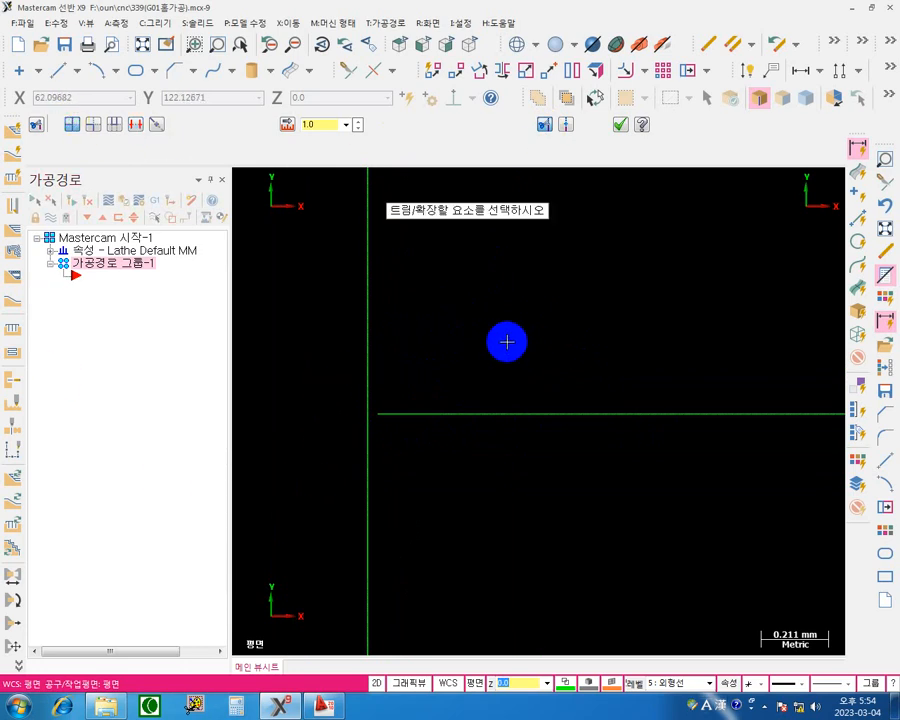
{"action": "middle_click_drag", "start_coordinate": [507, 342], "coordinate": [538, 319]}
{"action": "scroll", "coordinate": [473, 394], "scroll_direction": "up", "scroll_amount": 4}
{"action": "scroll", "coordinate": [557, 346], "scroll_direction": "down", "scroll_amount": 3}
{"action": "scroll", "coordinate": [612, 383], "scroll_direction": "down", "scroll_amount": 5}
{"action": "middle_click_drag", "start_coordinate": [693, 392], "coordinate": [410, 438]}
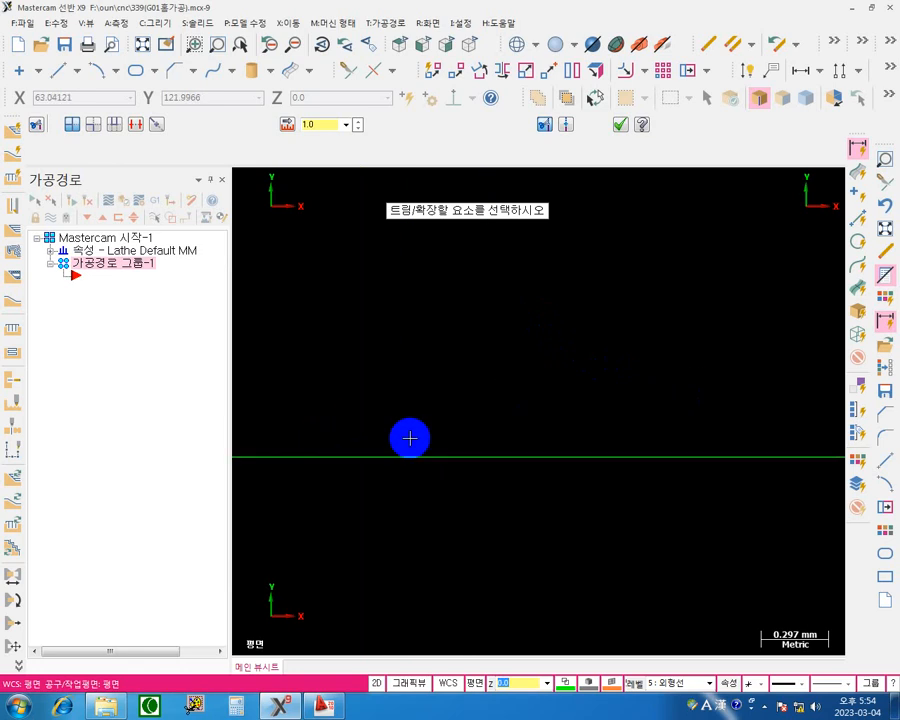
{"action": "middle_click_drag", "start_coordinate": [665, 367], "coordinate": [238, 424]}
{"action": "scroll", "coordinate": [641, 523], "scroll_direction": "up", "scroll_amount": 3}
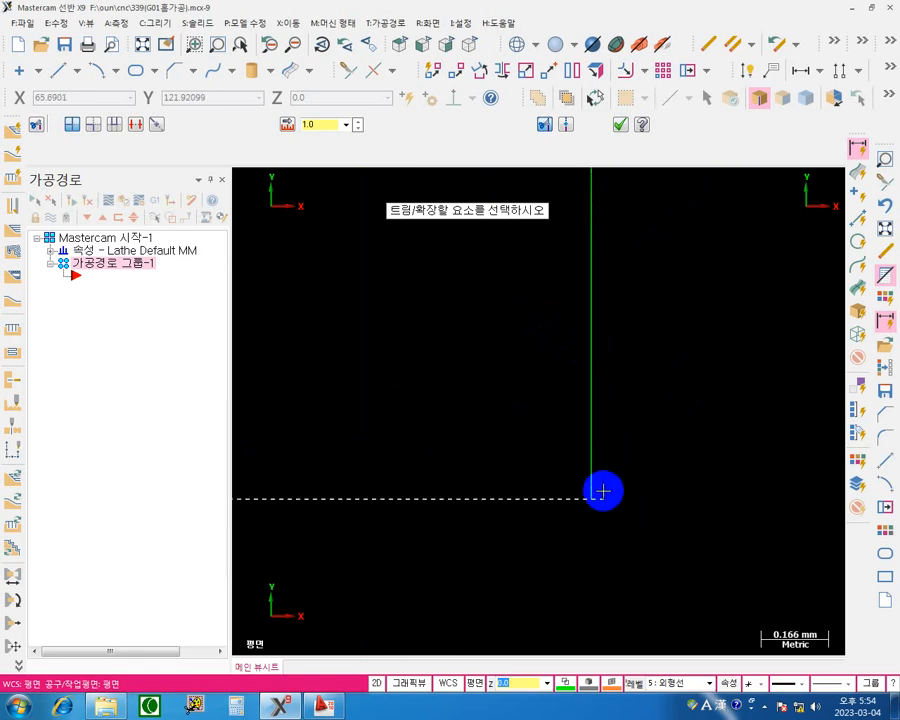
{"action": "scroll", "coordinate": [458, 550], "scroll_direction": "down", "scroll_amount": 2}
{"action": "middle_click_drag", "start_coordinate": [375, 546], "coordinate": [634, 476]}
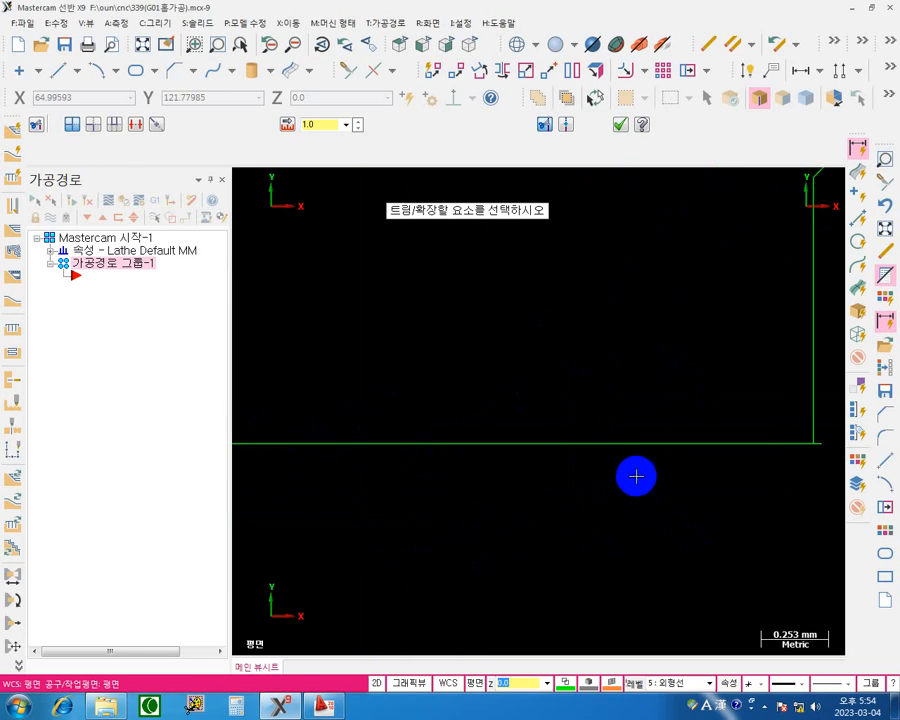
{"action": "scroll", "coordinate": [408, 505], "scroll_direction": "down", "scroll_amount": 1}
{"action": "middle_click_drag", "start_coordinate": [408, 505], "coordinate": [596, 482]}
{"action": "scroll", "coordinate": [596, 482], "scroll_direction": "down", "scroll_amount": 2}
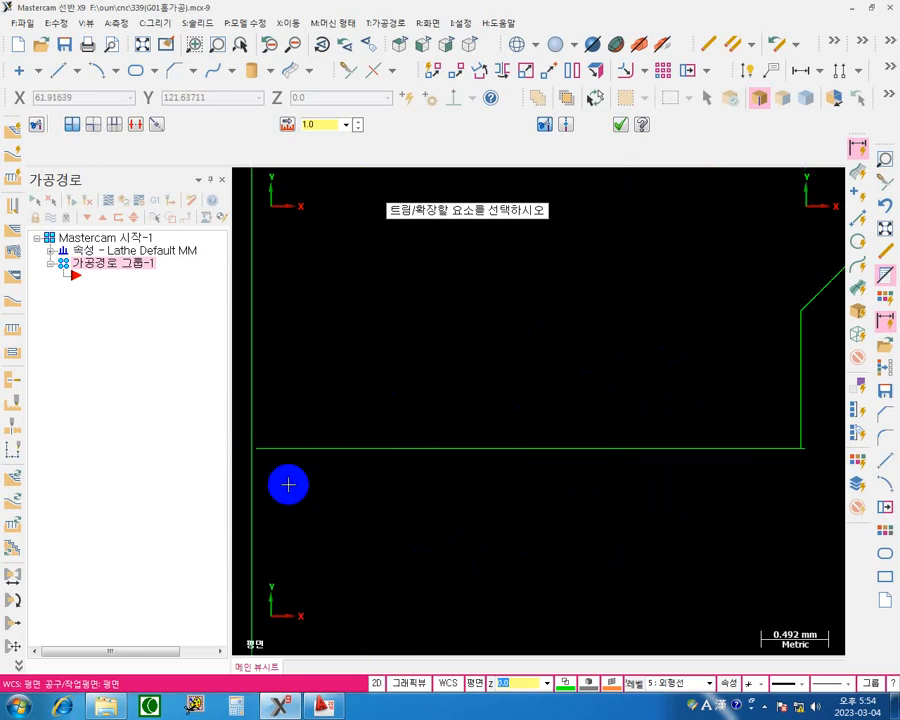
{"action": "scroll", "coordinate": [245, 441], "scroll_direction": "up", "scroll_amount": 1}
{"action": "mouse_move", "coordinate": [245, 441]}
{"action": "middle_mouse_down"}
{"action": "mouse_move", "coordinate": [343, 486]}
{"action": "mouse_move", "coordinate": [291, 498]}
{"action": "mouse_move", "coordinate": [336, 460]}
{"action": "middle_mouse_up"}
Hide the toolpath manager (가공경로) and frame the whole groove floor line between the shoulder and the collar.
{"action": "left_click", "coordinate": [224, 180]}
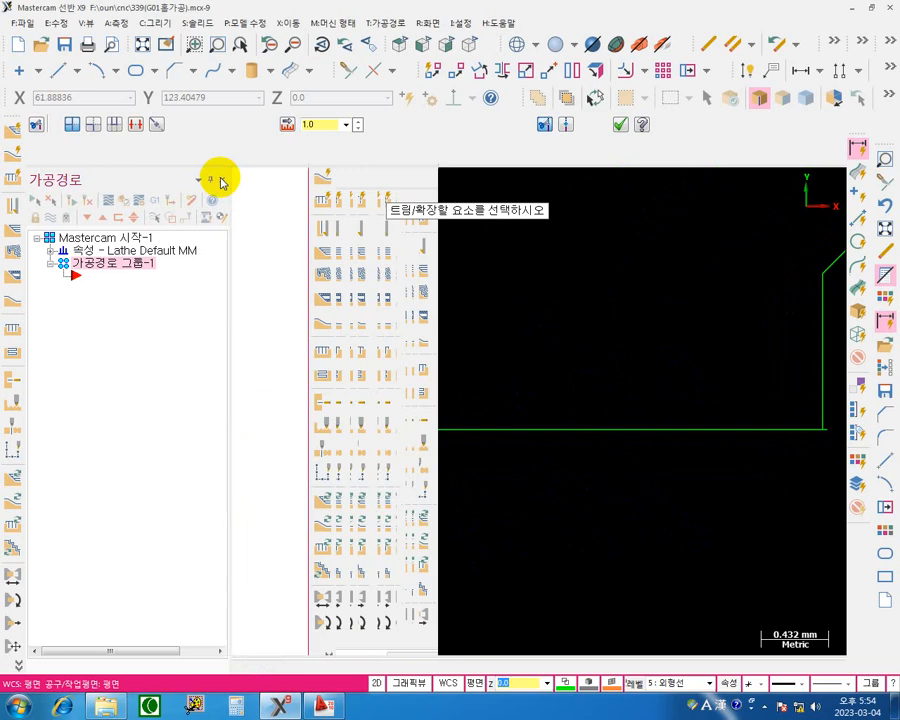
{"action": "middle_click_drag", "start_coordinate": [309, 477], "coordinate": [344, 498]}
{"action": "scroll", "coordinate": [343, 487], "scroll_direction": "up", "scroll_amount": 1}
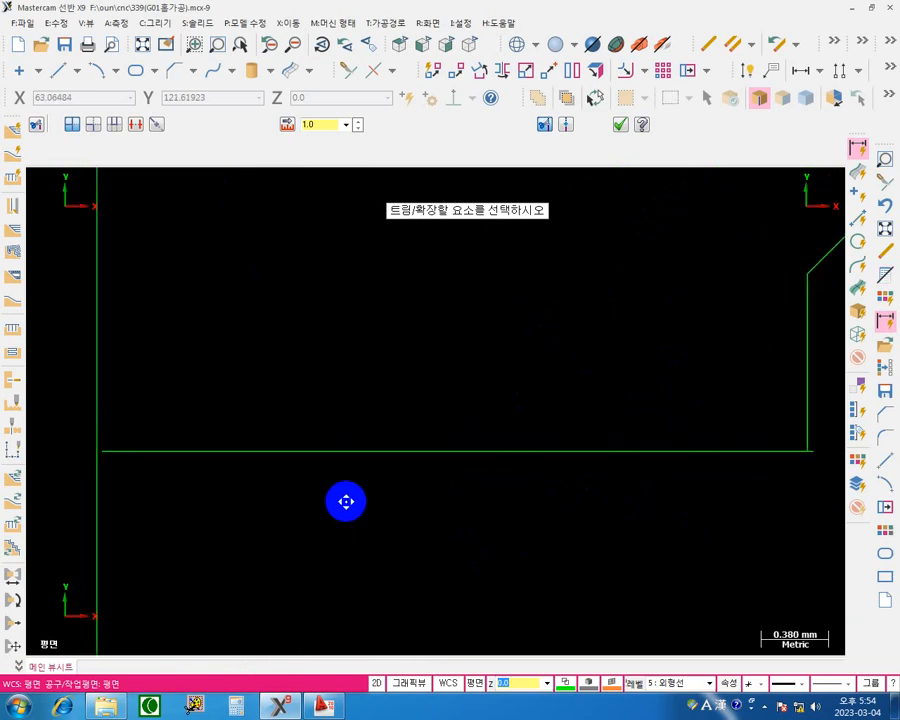
{"action": "key", "text": "F12"}
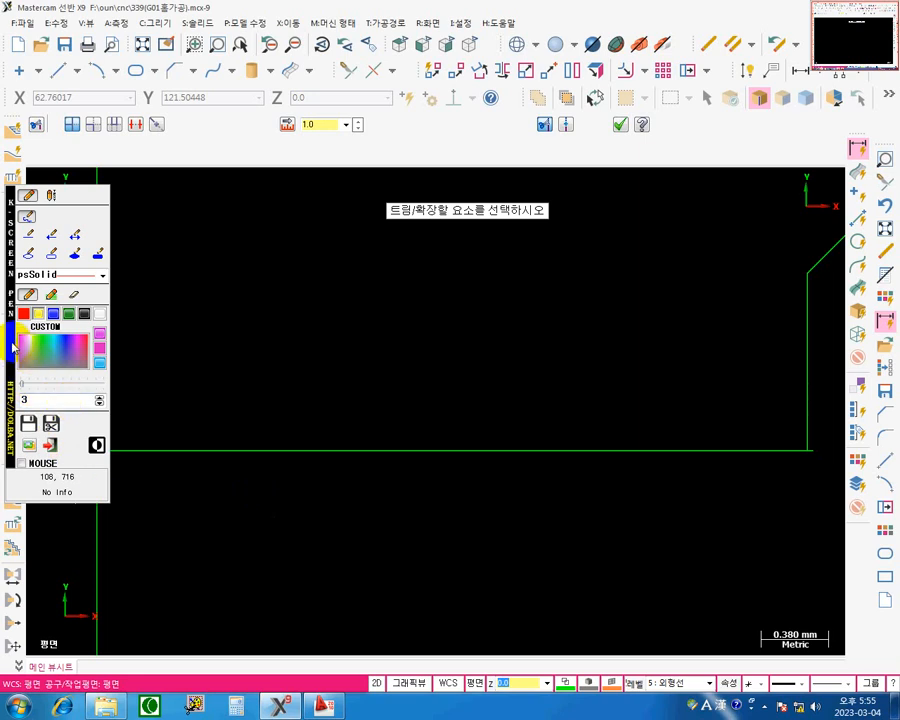
{"action": "left_click_drag", "start_coordinate": [12, 346], "coordinate": [333, 441]}
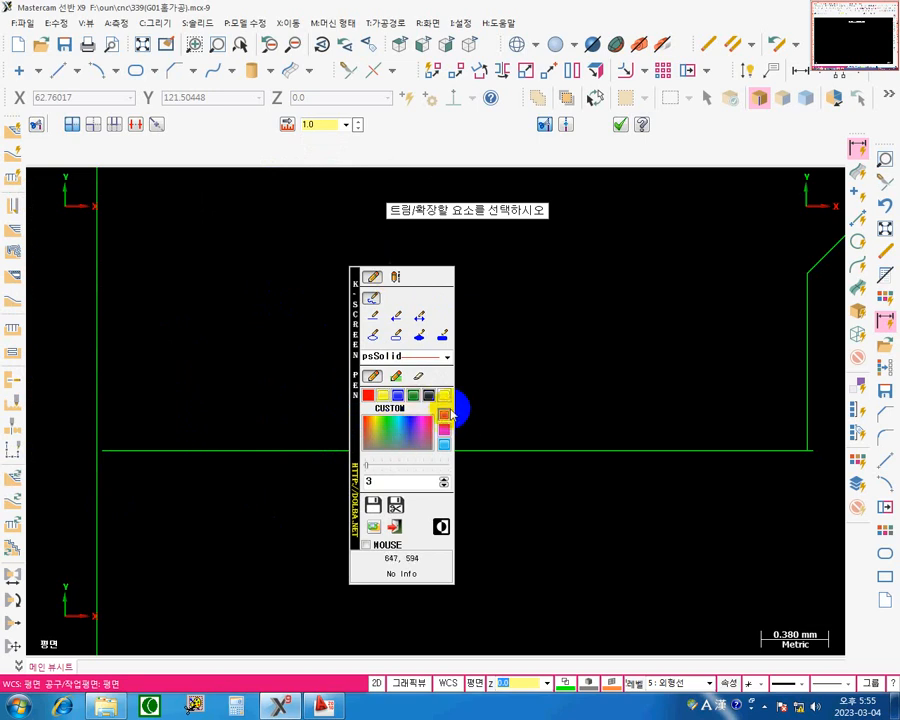
{"action": "left_click", "coordinate": [446, 412]}
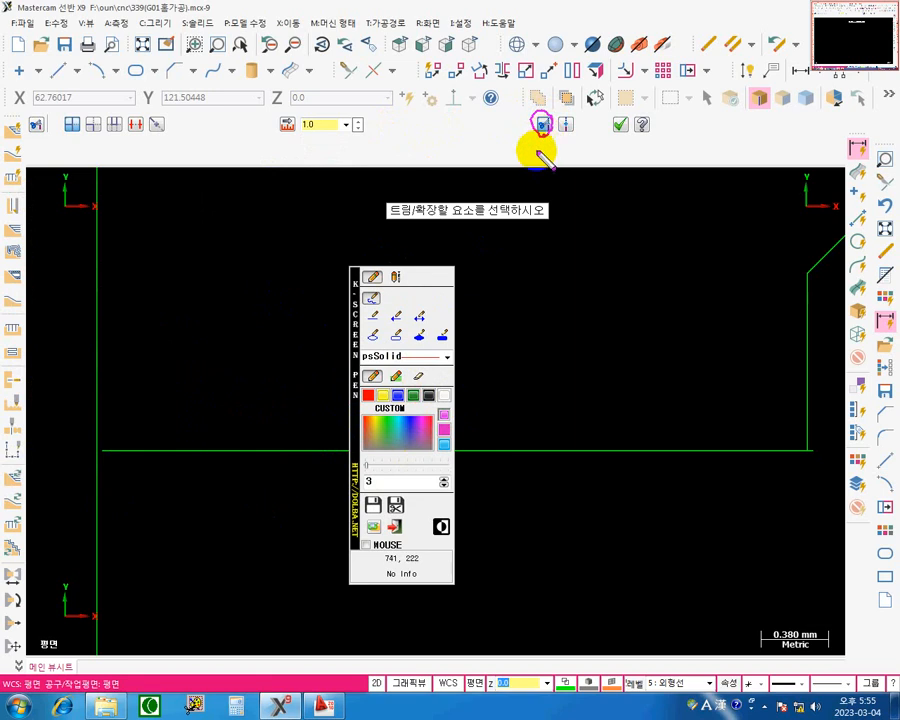
{"action": "mouse_move", "coordinate": [60, 110]}
{"action": "left_mouse_down"}
{"action": "mouse_move", "coordinate": [74, 132]}
{"action": "mouse_move", "coordinate": [72, 104]}
{"action": "mouse_move", "coordinate": [82, 132]}
{"action": "left_mouse_up"}
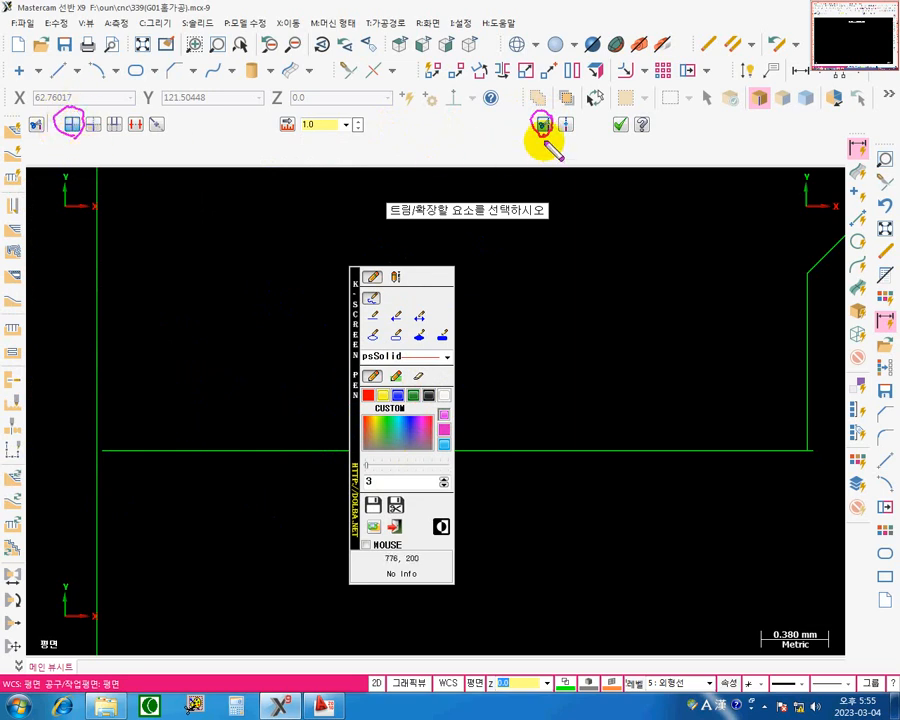
{"action": "mouse_move", "coordinate": [546, 138]}
{"action": "left_mouse_down"}
{"action": "mouse_move", "coordinate": [550, 160]}
{"action": "mouse_move", "coordinate": [588, 150]}
{"action": "mouse_move", "coordinate": [599, 166]}
{"action": "mouse_move", "coordinate": [624, 152]}
{"action": "left_mouse_up"}
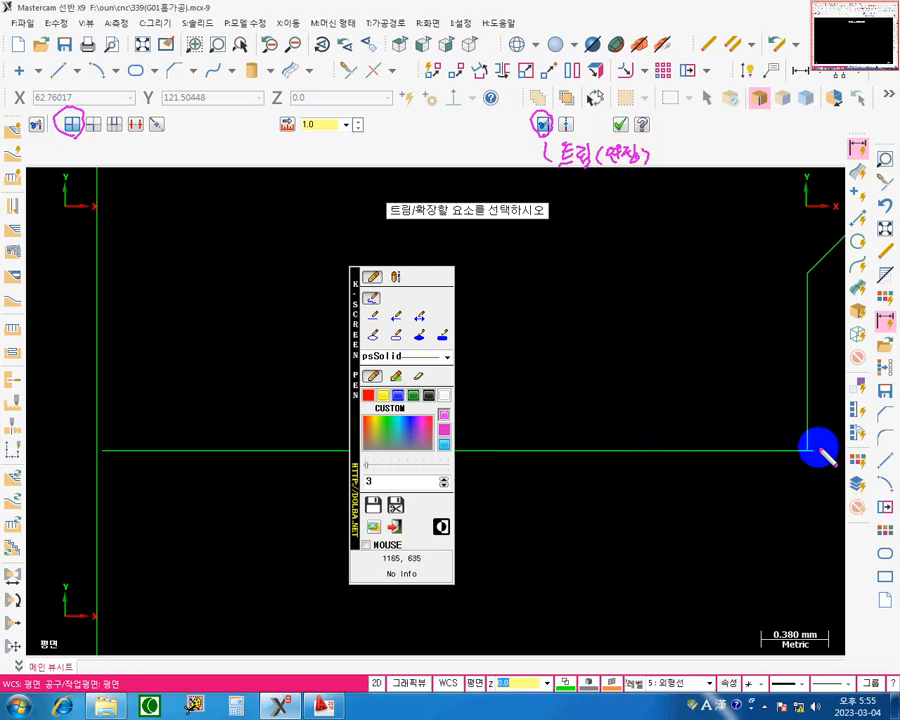
{"action": "left_click_drag", "start_coordinate": [814, 442], "coordinate": [823, 456]}
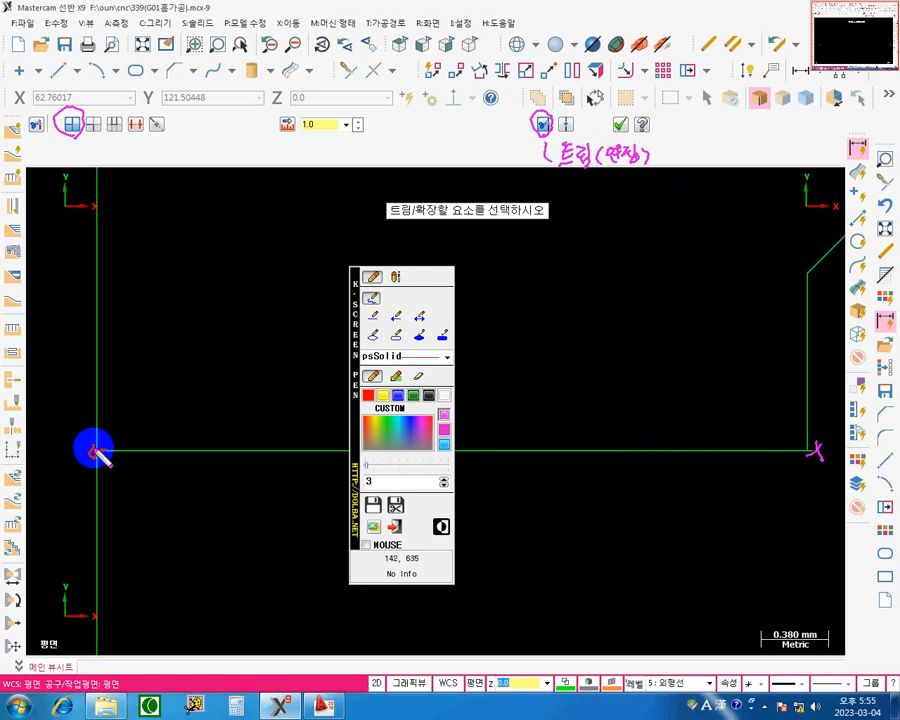
{"action": "mouse_move", "coordinate": [815, 478]}
{"action": "left_mouse_down"}
{"action": "mouse_move", "coordinate": [828, 494]}
{"action": "mouse_move", "coordinate": [826, 484]}
{"action": "left_mouse_up"}
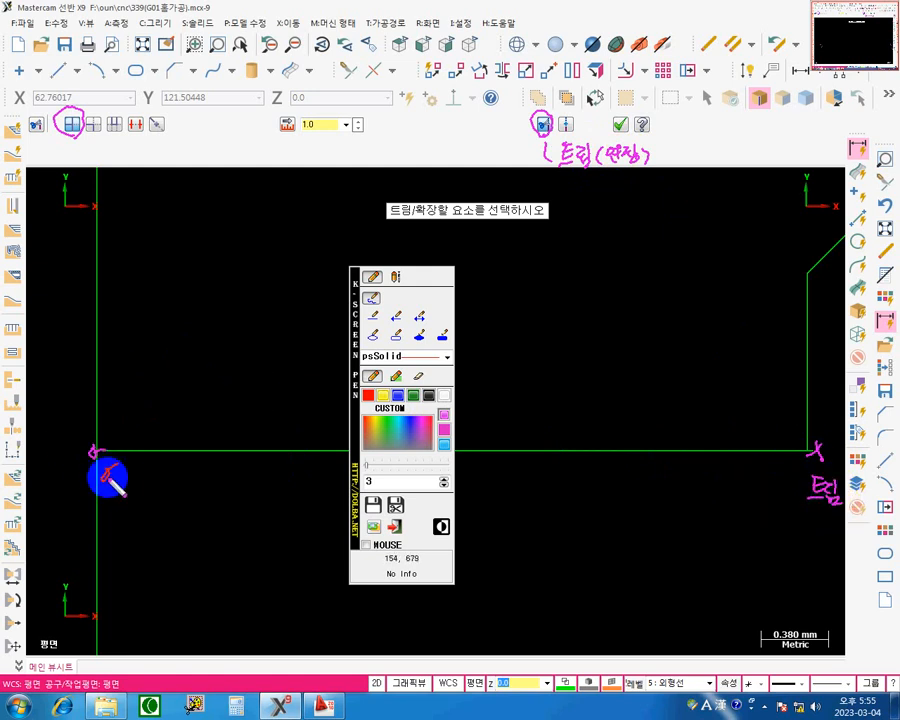
{"action": "left_click_drag", "start_coordinate": [108, 477], "coordinate": [125, 486]}
{"action": "left_click", "coordinate": [385, 398]}
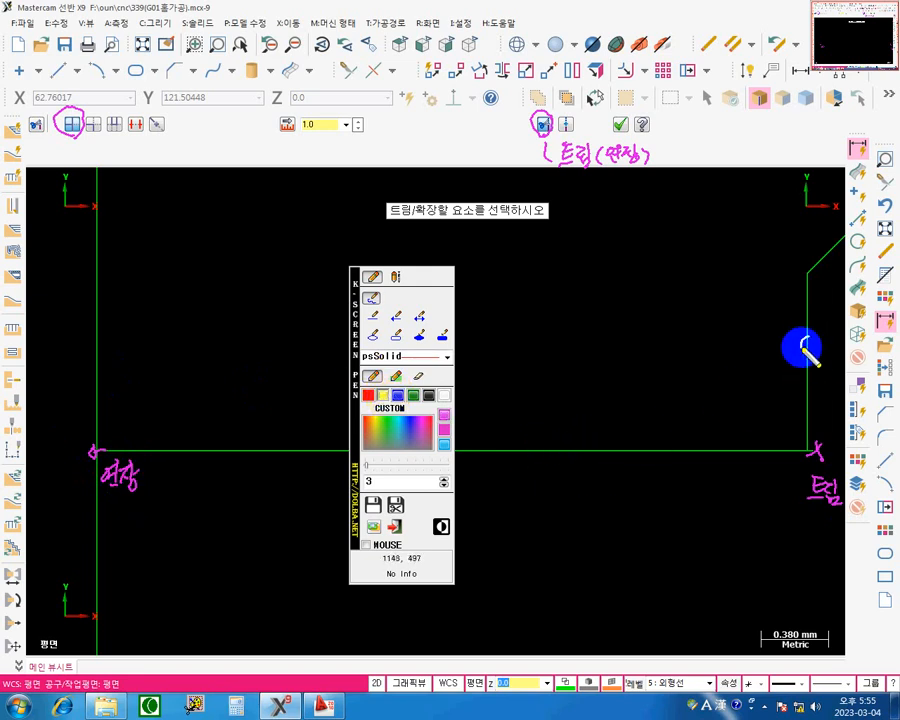
{"action": "mouse_move", "coordinate": [801, 348]}
{"action": "left_mouse_down"}
{"action": "mouse_move", "coordinate": [806, 337]}
{"action": "mouse_move", "coordinate": [768, 327]}
{"action": "mouse_move", "coordinate": [784, 330]}
{"action": "mouse_move", "coordinate": [782, 314]}
{"action": "left_mouse_up"}
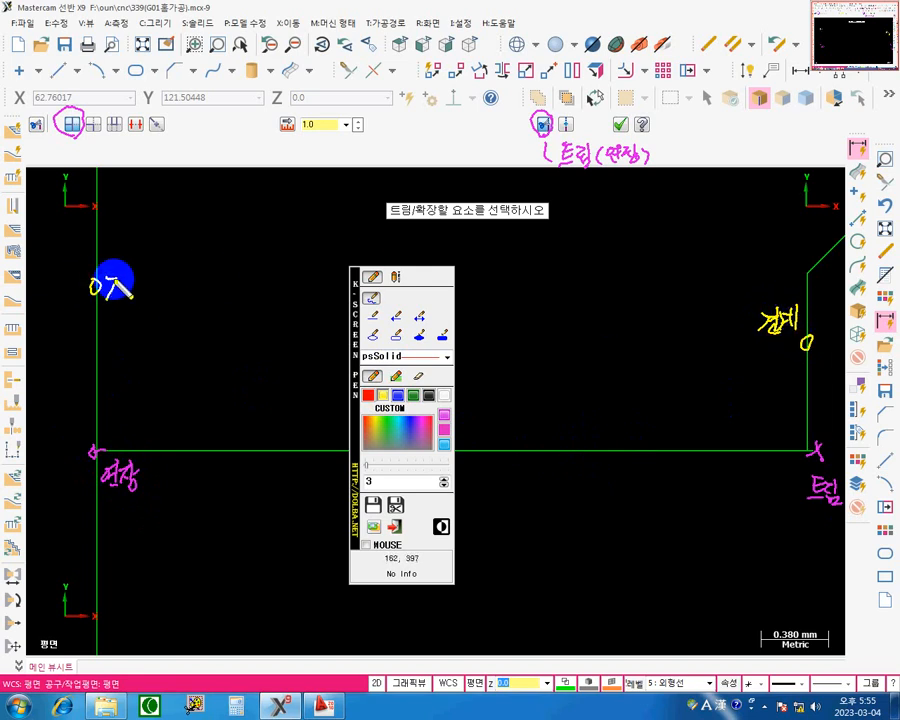
{"action": "mouse_move", "coordinate": [127, 275]}
{"action": "left_mouse_down"}
{"action": "mouse_move", "coordinate": [130, 292]}
{"action": "mouse_move", "coordinate": [151, 257]}
{"action": "mouse_move", "coordinate": [159, 302]}
{"action": "left_mouse_up"}
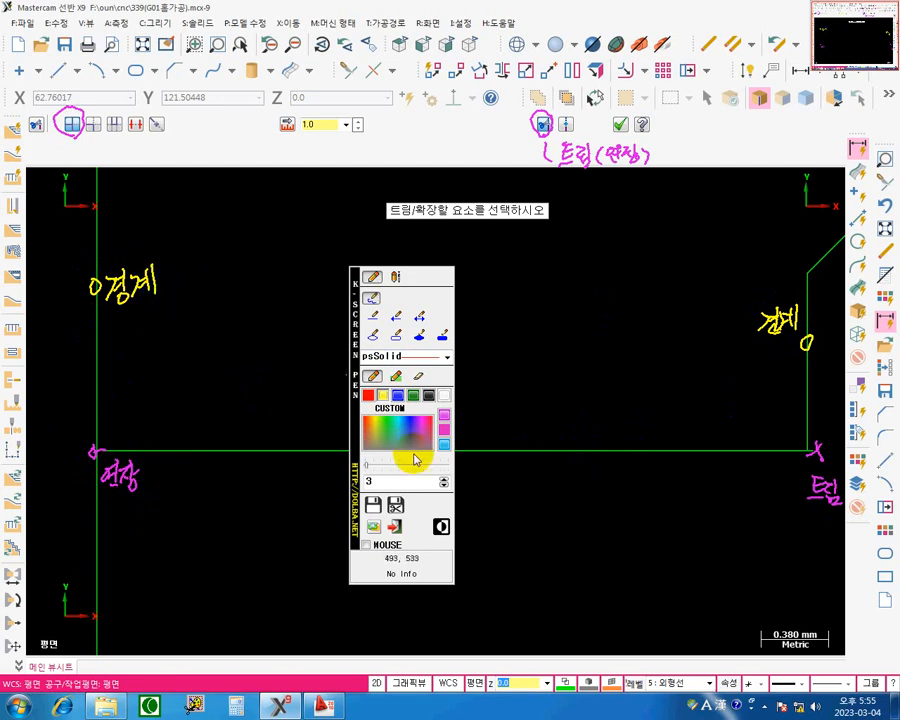
{"action": "left_click_drag", "start_coordinate": [540, 448], "coordinate": [533, 446]}
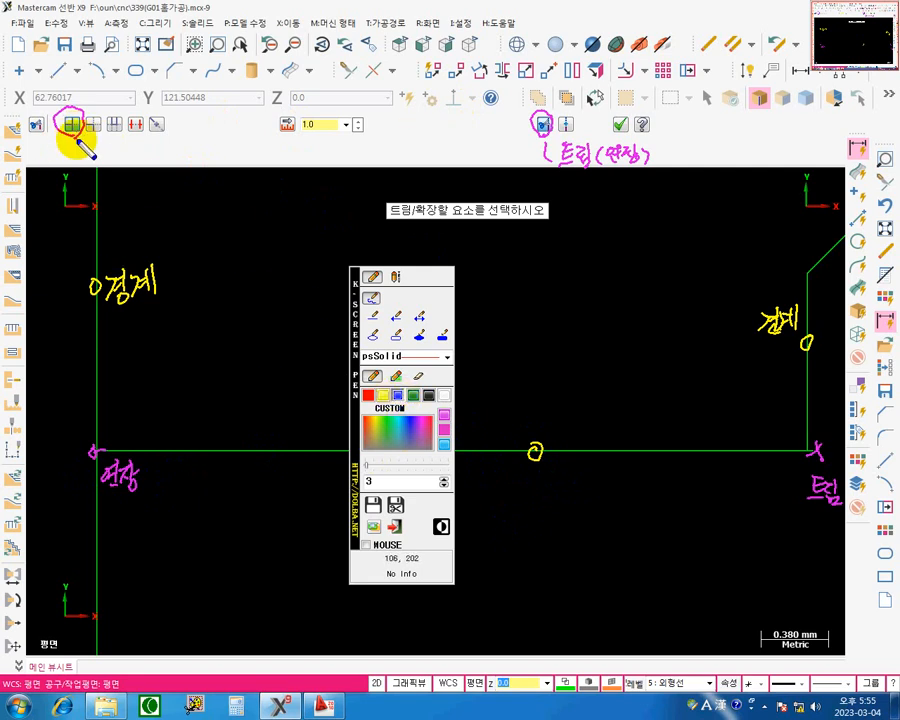
{"action": "left_click", "coordinate": [72, 125]}
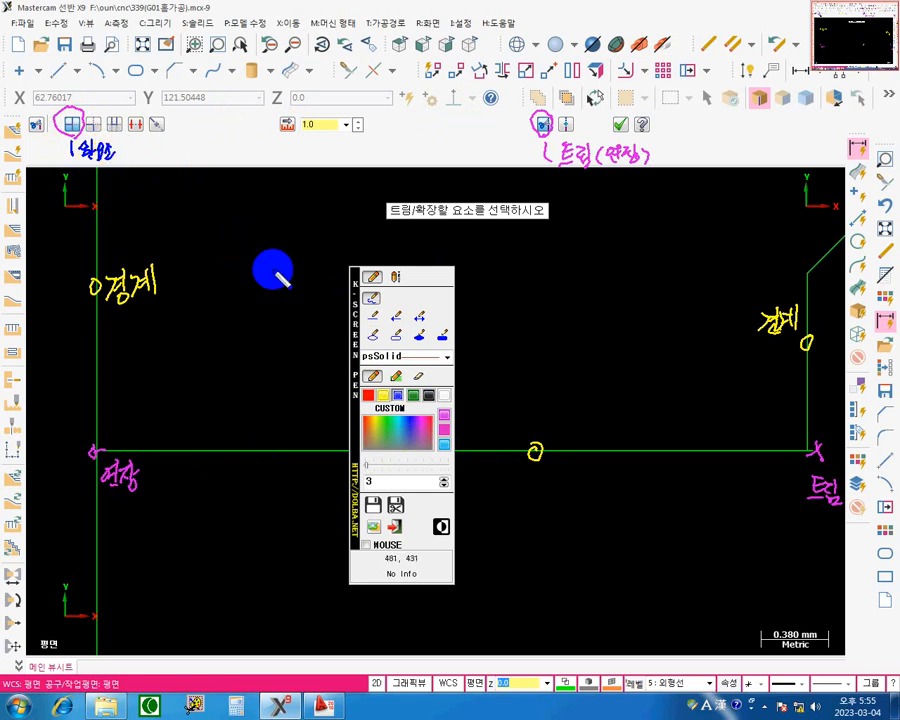
{"action": "key", "text": "Escape"}
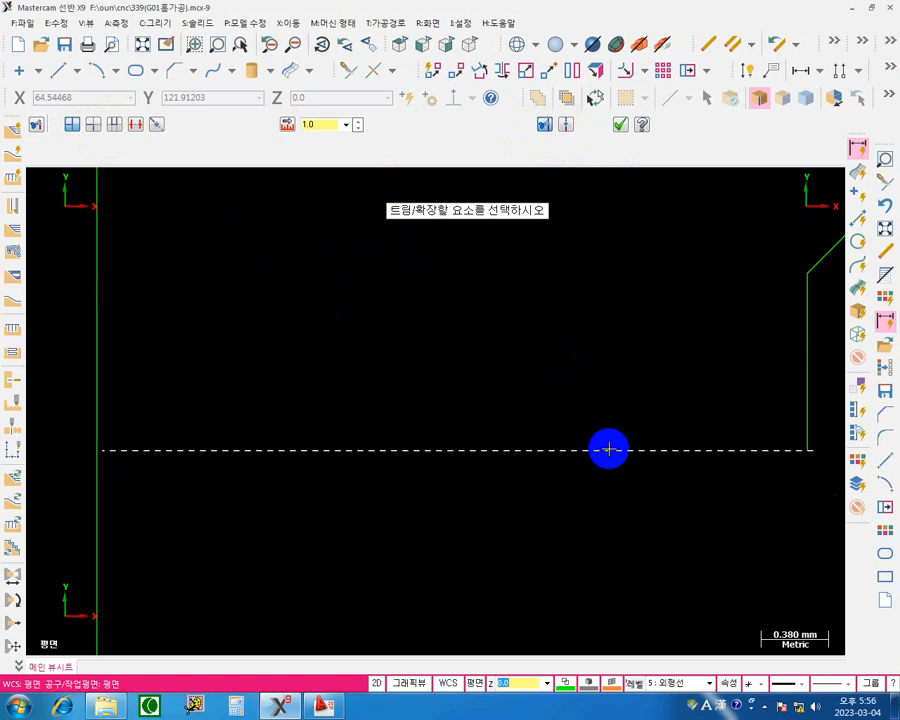
Trim the upper groove's floor line to the middle collar's side and extend its other end to the large shoulder face.
{"action": "left_click", "coordinate": [609, 449]}
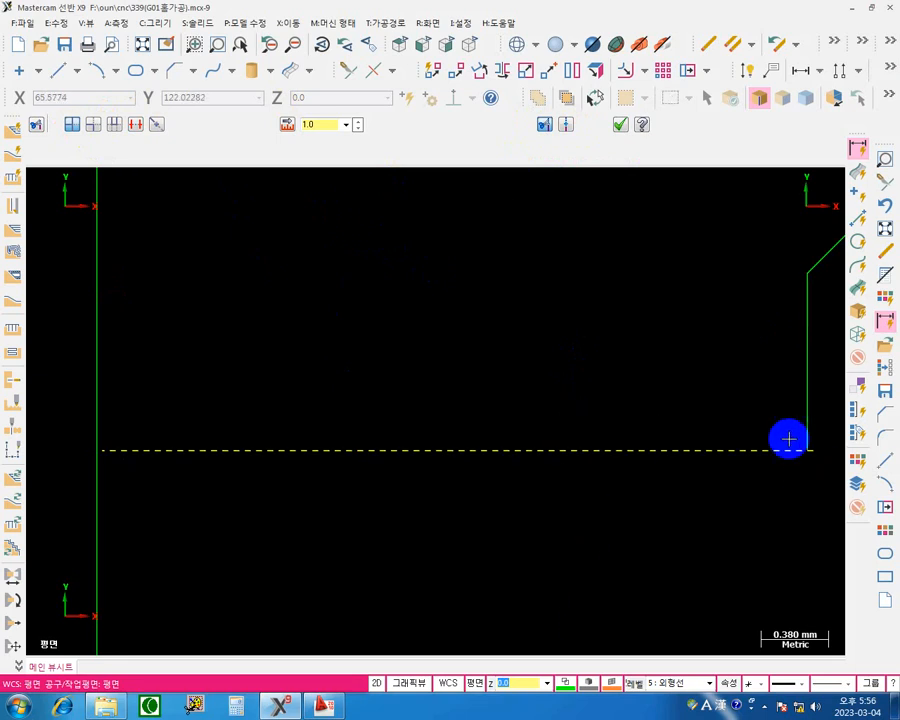
{"action": "left_click", "coordinate": [804, 330]}
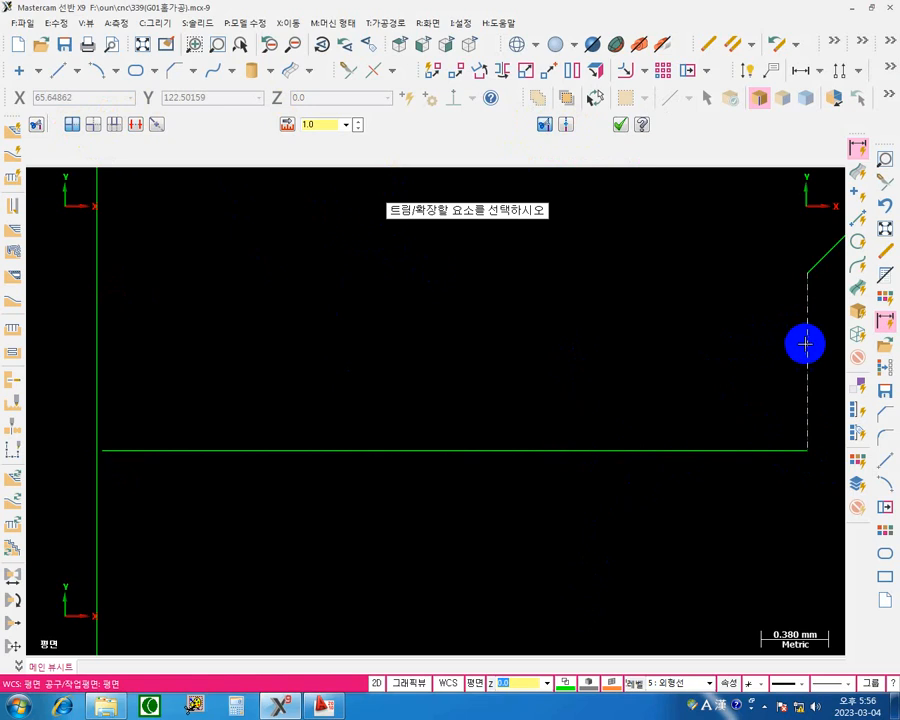
{"action": "left_click", "coordinate": [776, 454]}
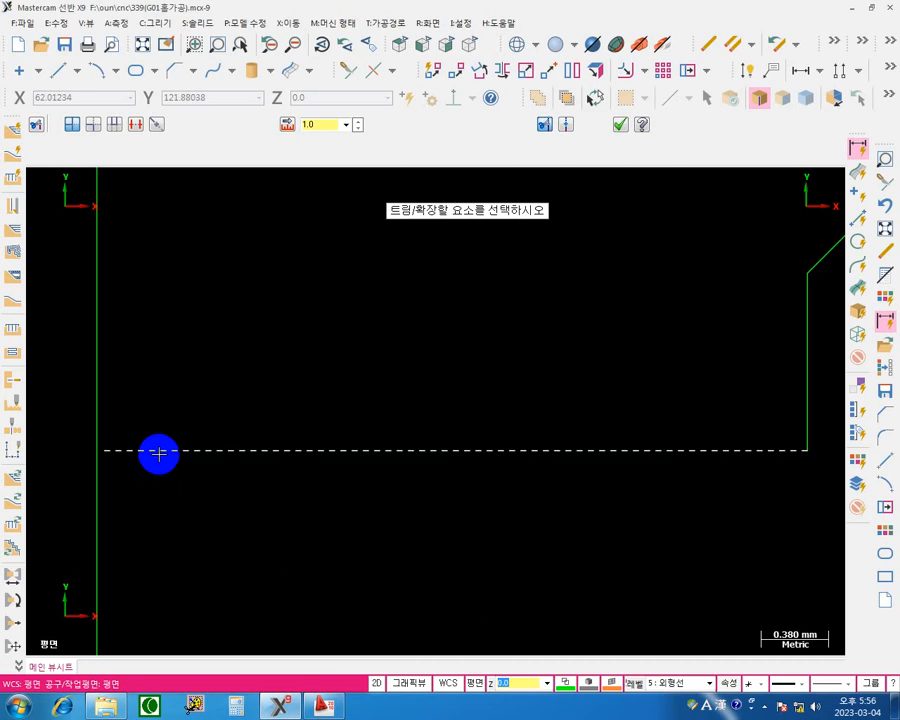
{"action": "left_click", "coordinate": [158, 453]}
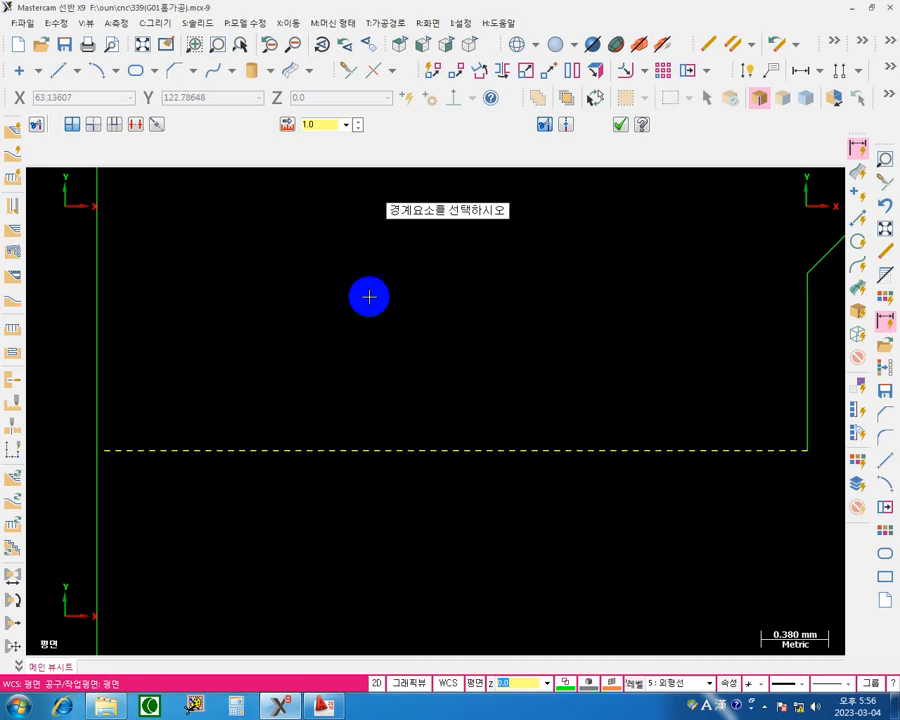
{"action": "left_click", "coordinate": [105, 286]}
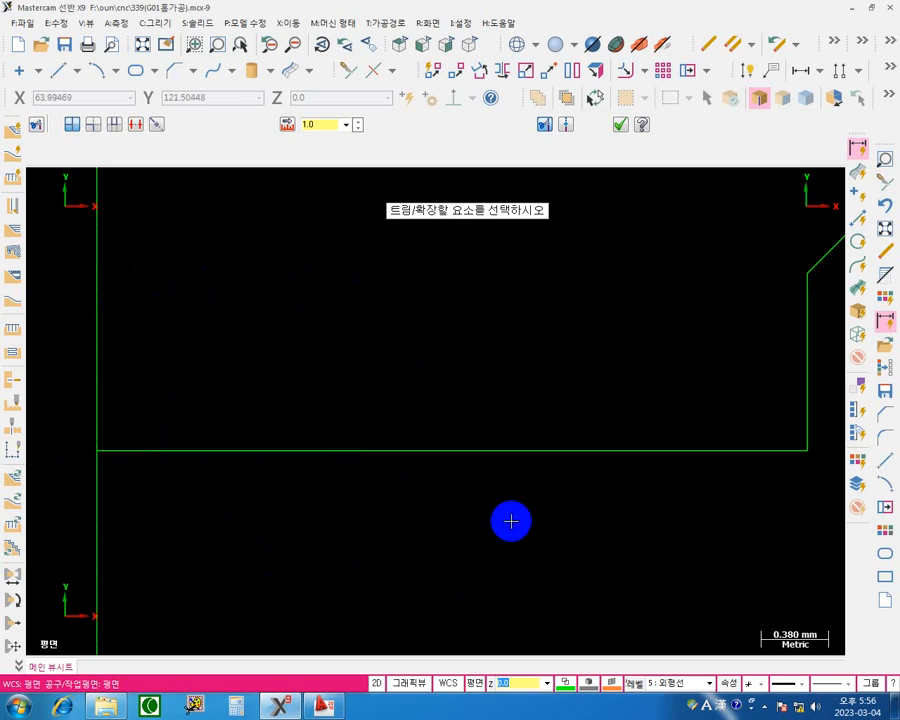
Trim the floor line of the upper groove between the two collars to the end collar's side and extend it to the middle collar's face.
{"action": "scroll", "coordinate": [514, 518], "scroll_direction": "down", "scroll_amount": 3}
{"action": "middle_click_drag", "start_coordinate": [757, 543], "coordinate": [326, 434]}
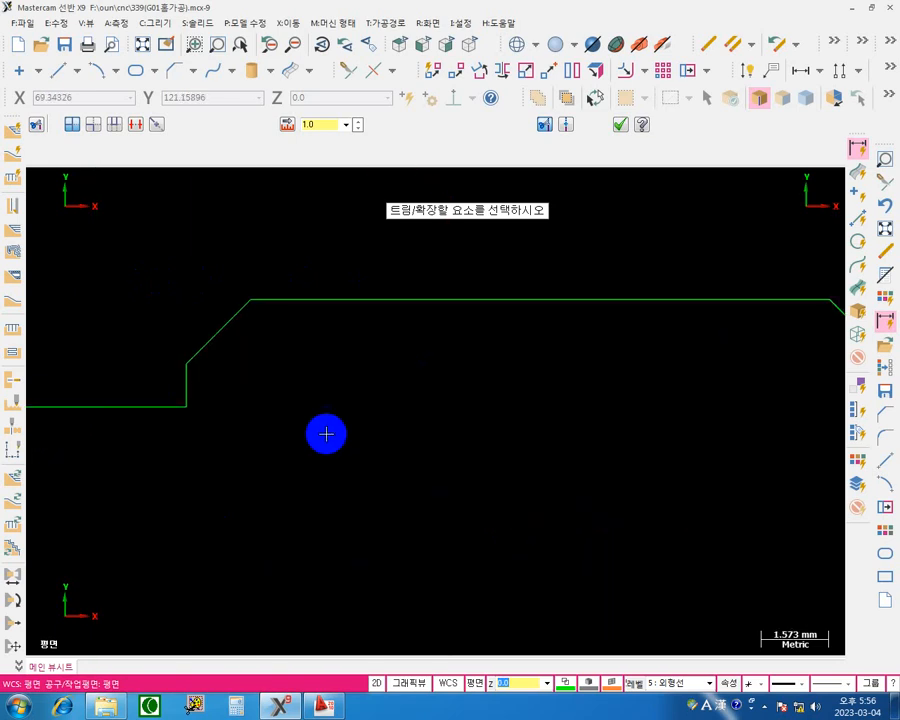
{"action": "scroll", "coordinate": [760, 463], "scroll_direction": "down", "scroll_amount": 1}
{"action": "scroll", "coordinate": [385, 528], "scroll_direction": "down", "scroll_amount": 1}
{"action": "scroll", "coordinate": [334, 514], "scroll_direction": "up", "scroll_amount": 1}
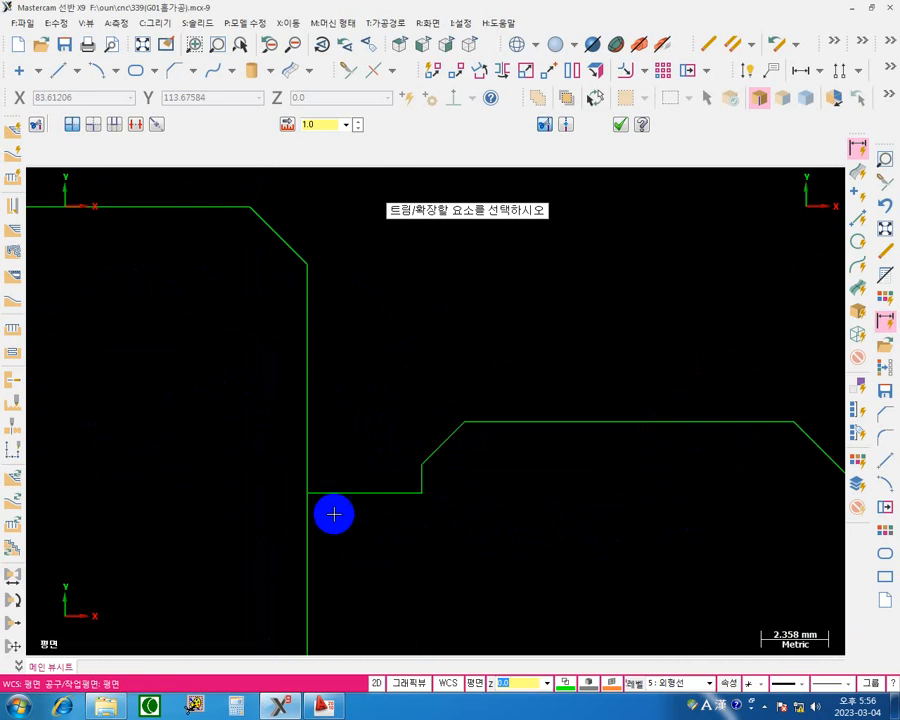
{"action": "scroll", "coordinate": [334, 514], "scroll_direction": "up", "scroll_amount": 1}
{"action": "scroll", "coordinate": [340, 516], "scroll_direction": "up", "scroll_amount": 1}
{"action": "scroll", "coordinate": [352, 512], "scroll_direction": "up", "scroll_amount": 1}
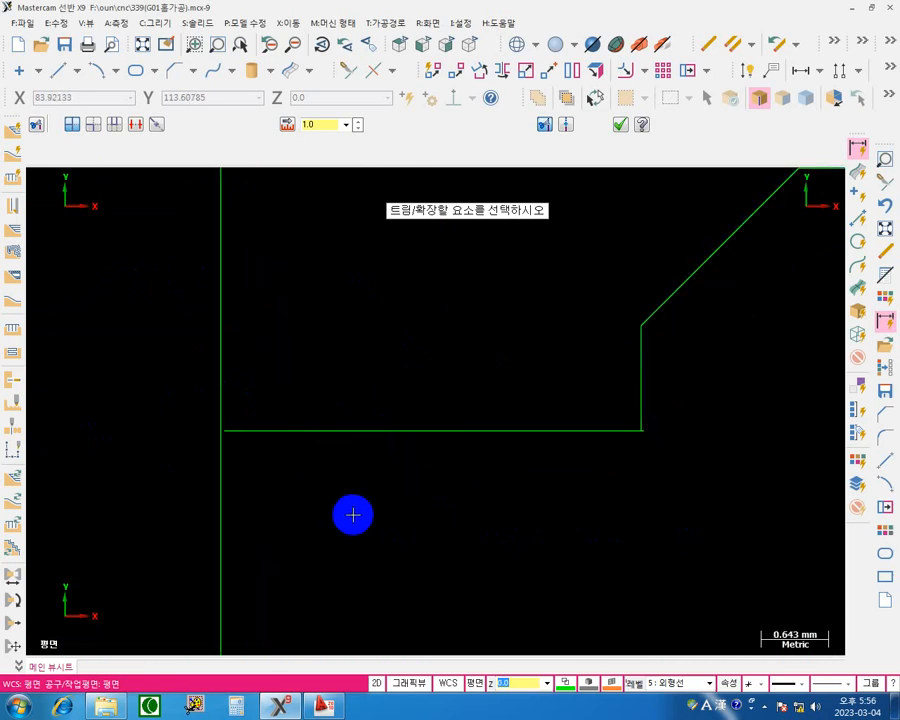
{"action": "middle_click_drag", "start_coordinate": [352, 512], "coordinate": [398, 430]}
{"action": "scroll", "coordinate": [291, 407], "scroll_direction": "up", "scroll_amount": 1}
{"action": "middle_click_drag", "start_coordinate": [327, 402], "coordinate": [303, 437]}
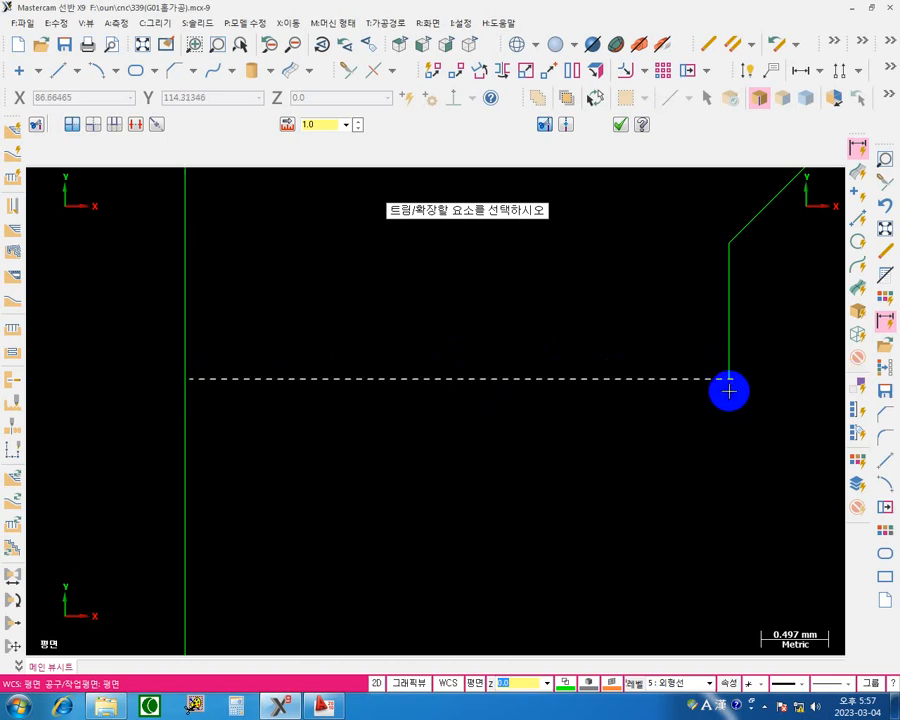
{"action": "scroll", "coordinate": [597, 418], "scroll_direction": "up", "scroll_amount": 1}
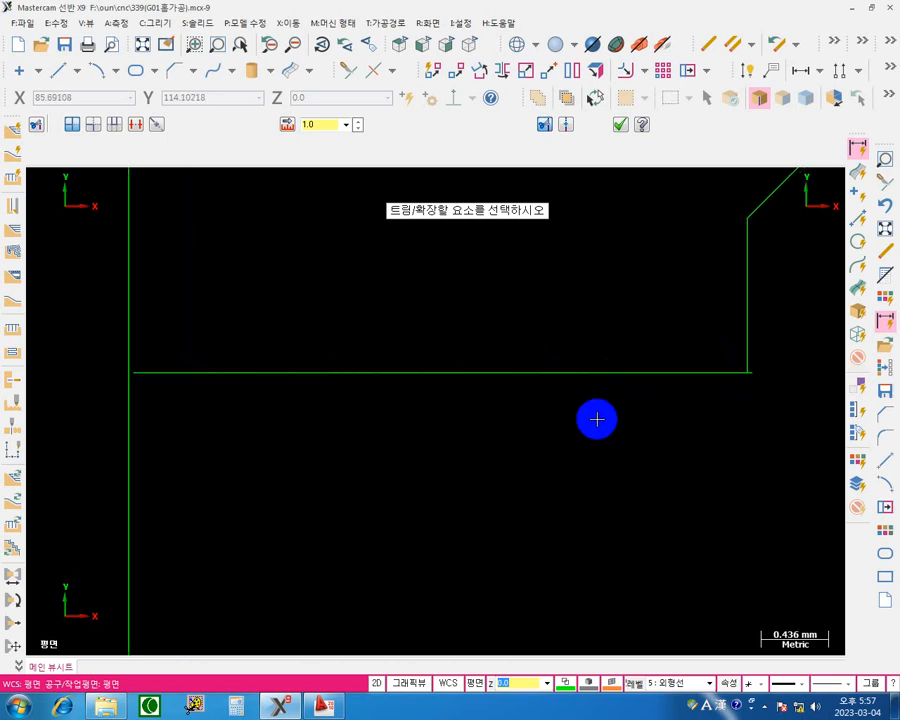
{"action": "middle_click_drag", "start_coordinate": [522, 418], "coordinate": [582, 454]}
{"action": "scroll", "coordinate": [536, 442], "scroll_direction": "up", "scroll_amount": 1}
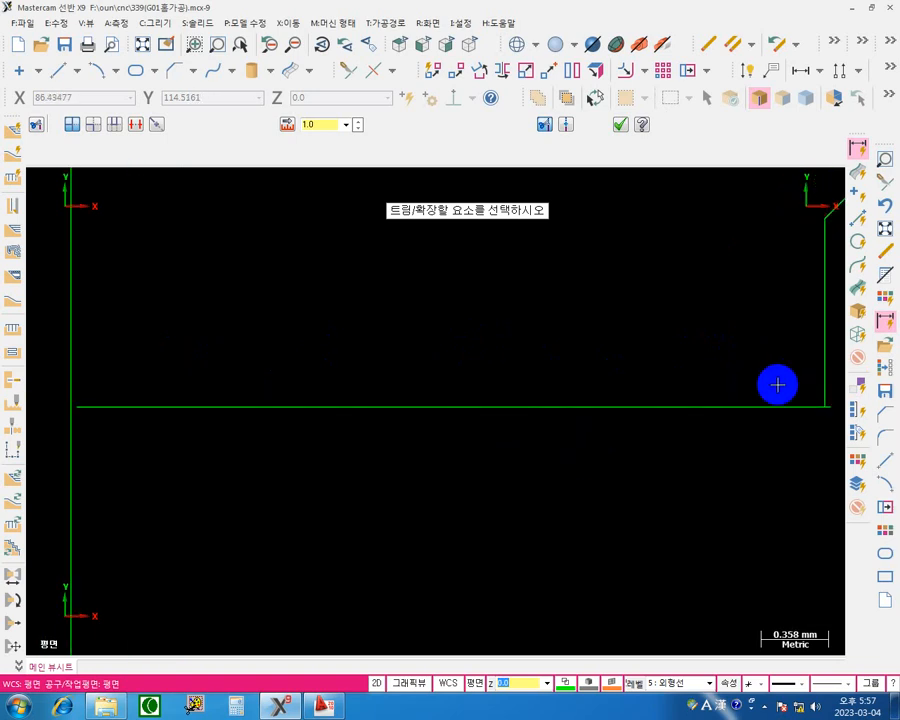
{"action": "scroll", "coordinate": [784, 407], "scroll_direction": "down", "scroll_amount": 1}
{"action": "middle_click_drag", "start_coordinate": [783, 402], "coordinate": [766, 397]}
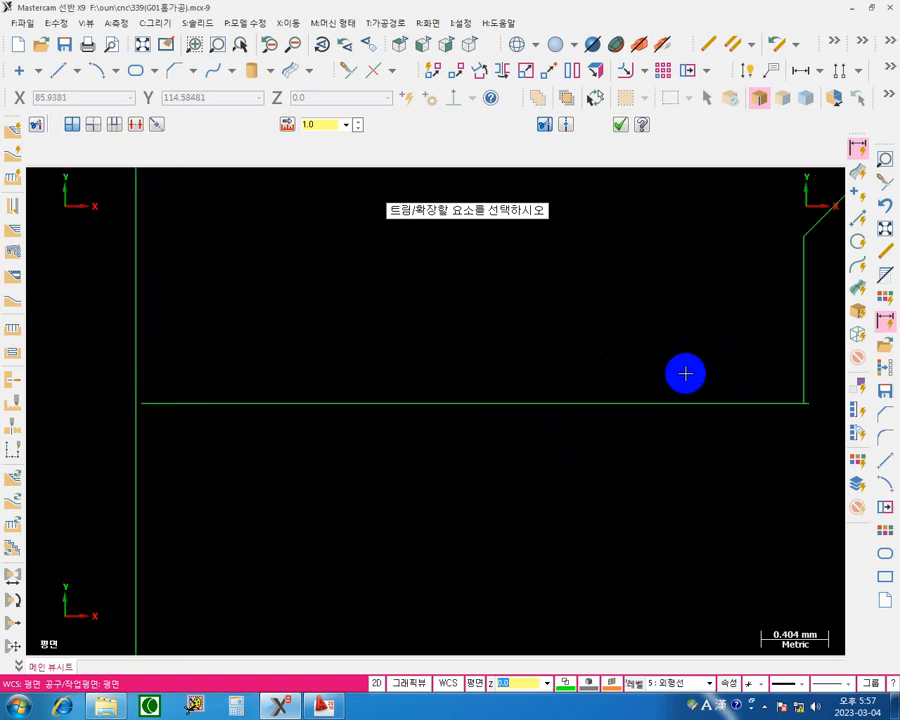
{"action": "left_click", "coordinate": [597, 401]}
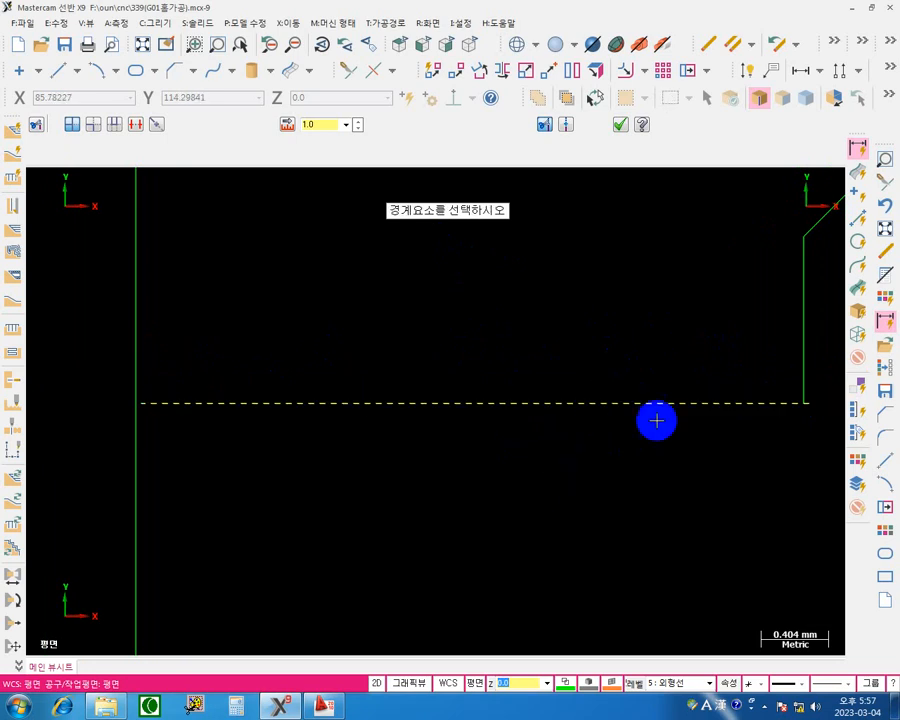
{"action": "left_click", "coordinate": [799, 301]}
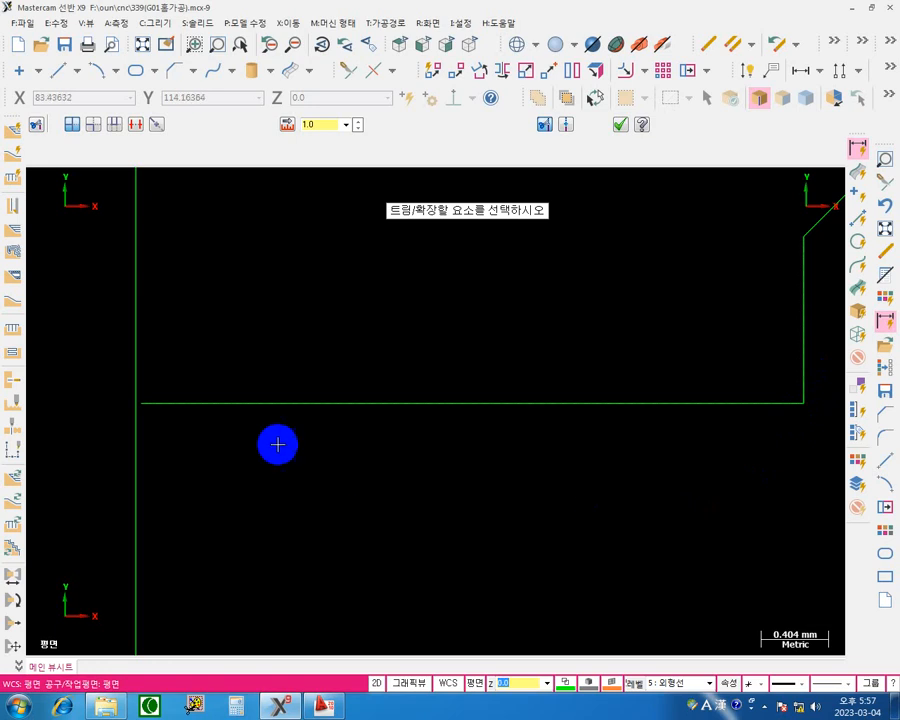
{"action": "left_click", "coordinate": [209, 411]}
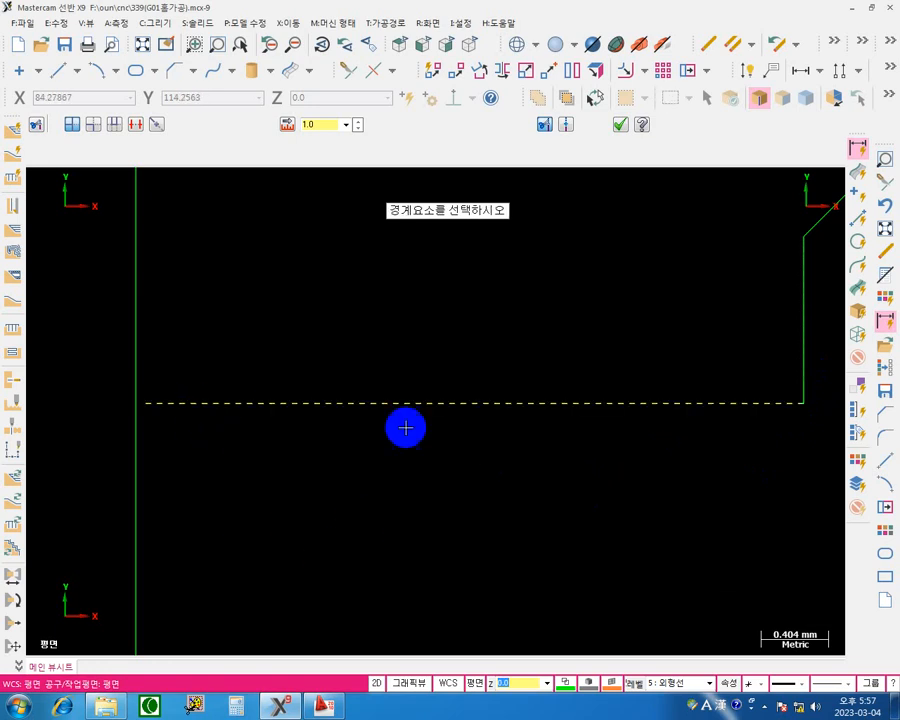
{"action": "left_click", "coordinate": [134, 260]}
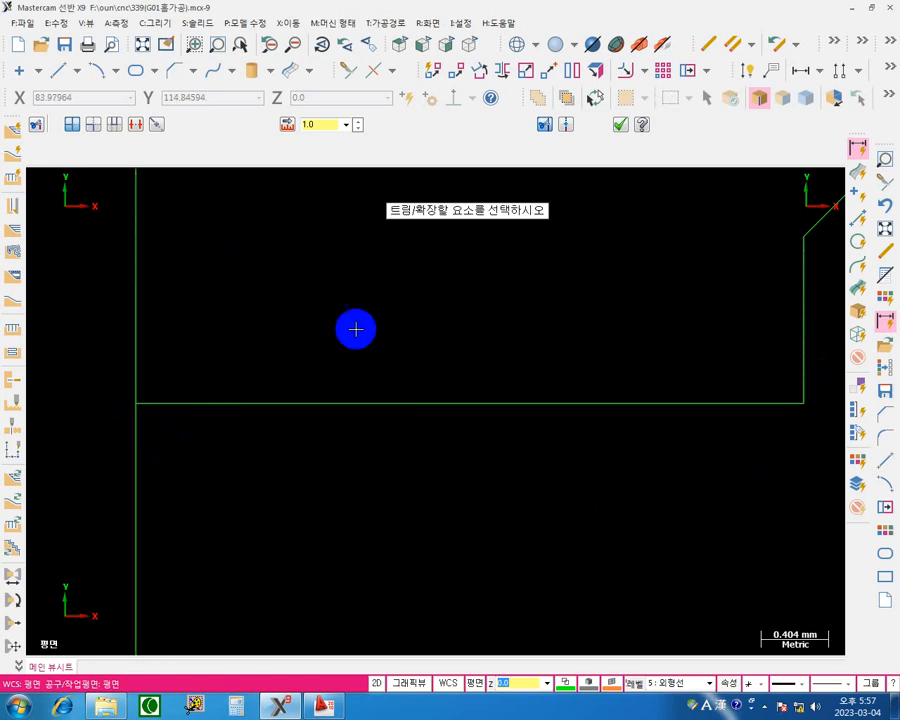
{"action": "left_click", "coordinate": [620, 123]}
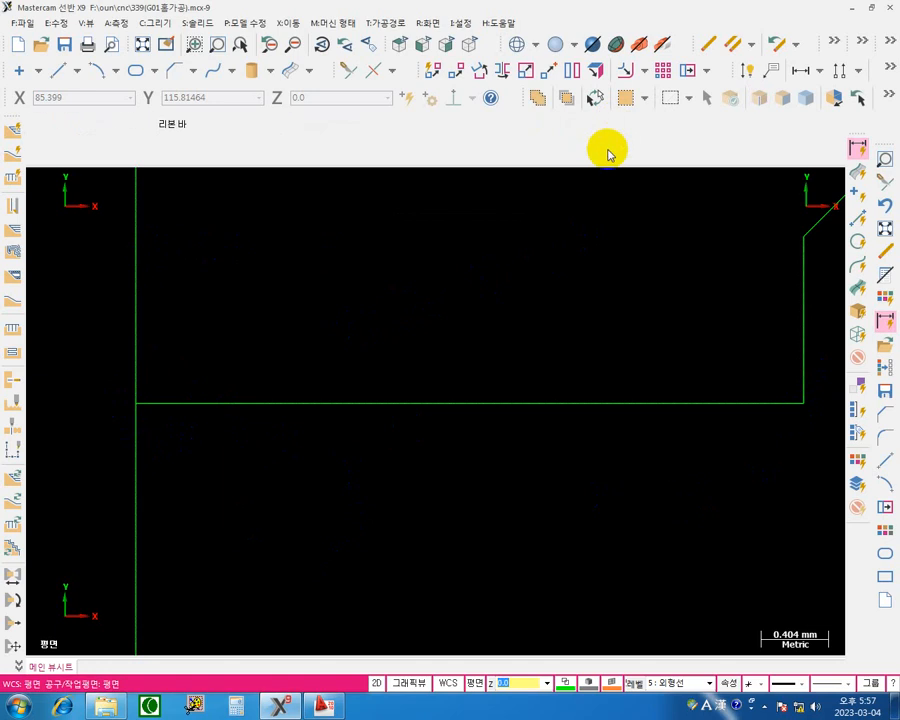
Using Trim with the divide option, remove the large shoulder's face line between the upper groove floor and the centre line.
{"action": "left_click", "coordinate": [416, 225]}
{"action": "left_click", "coordinate": [142, 45]}
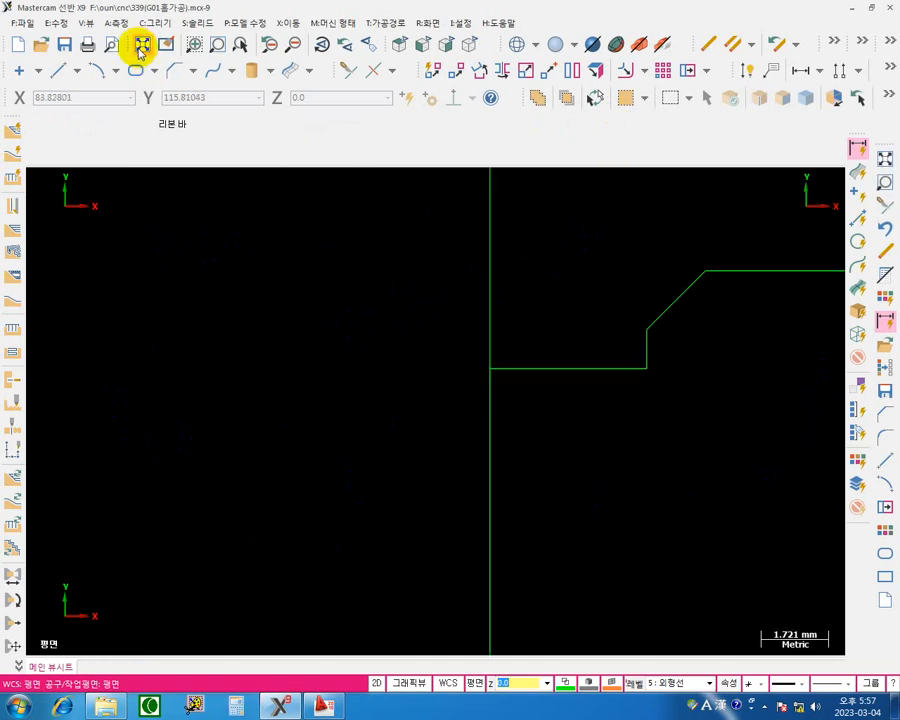
{"action": "scroll", "coordinate": [566, 377], "scroll_direction": "up", "scroll_amount": 1}
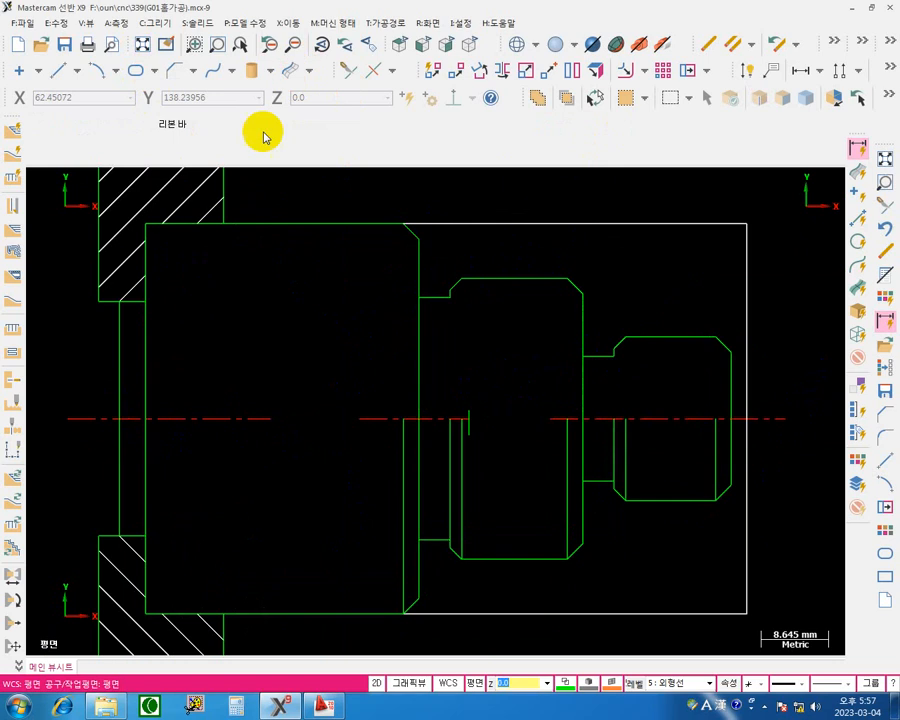
{"action": "left_click", "coordinate": [345, 70]}
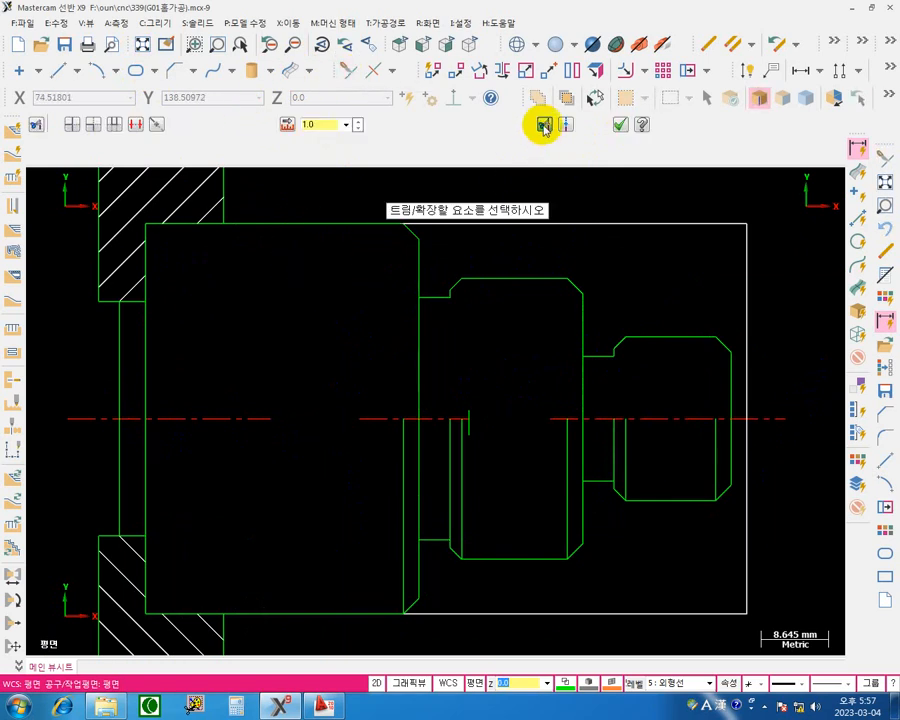
{"action": "left_click", "coordinate": [134, 124]}
{"action": "left_click", "coordinate": [393, 385]}
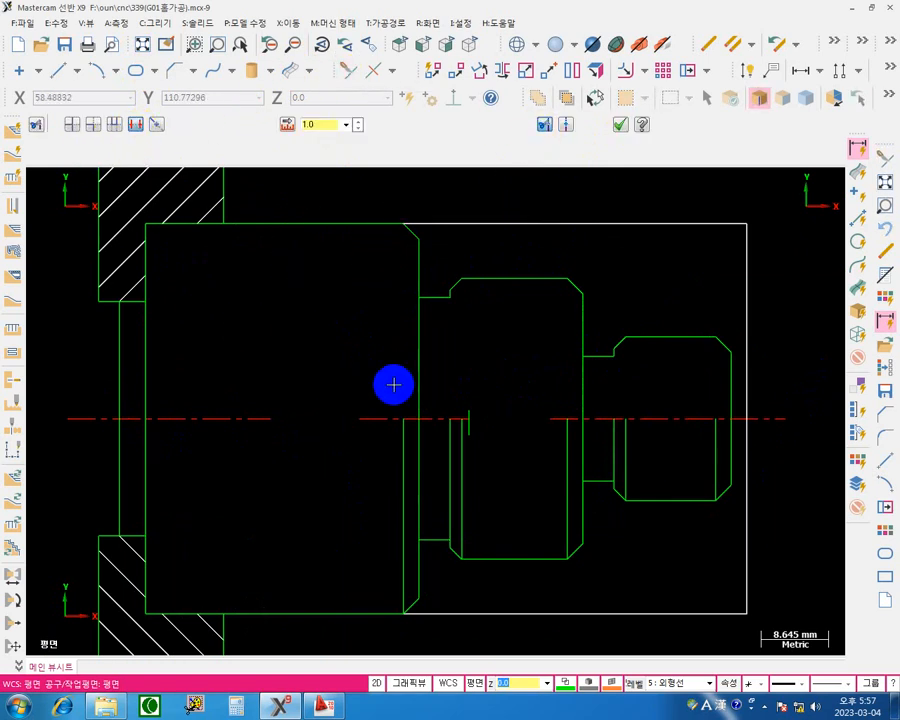
{"action": "left_click", "coordinate": [414, 366]}
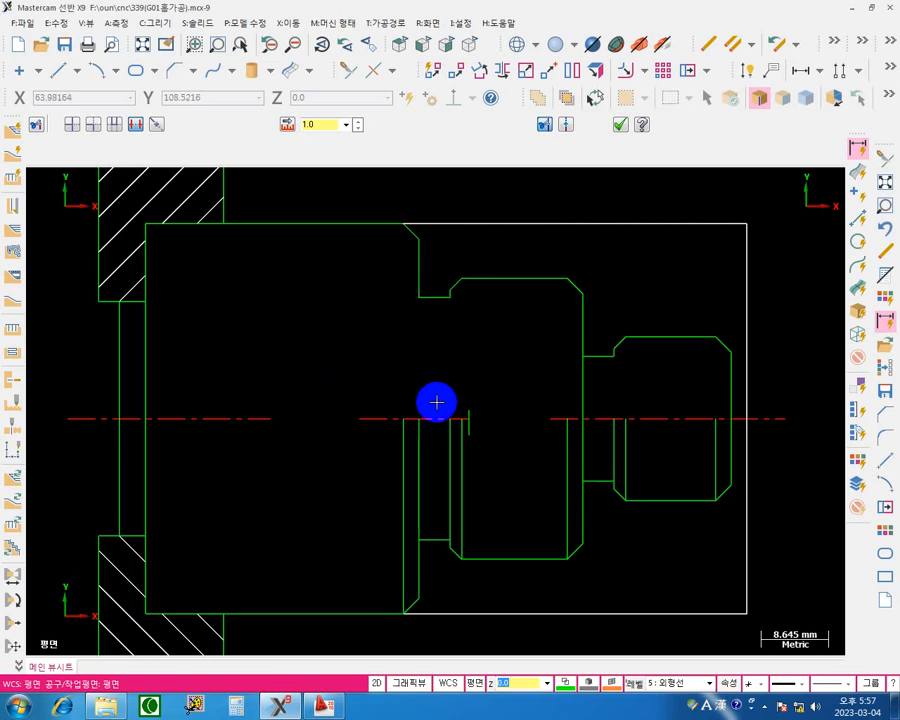
Remove the middle collar's face line between the upper groove floor and the centre line, and finish the divide trimming.
{"action": "left_click", "coordinate": [579, 378]}
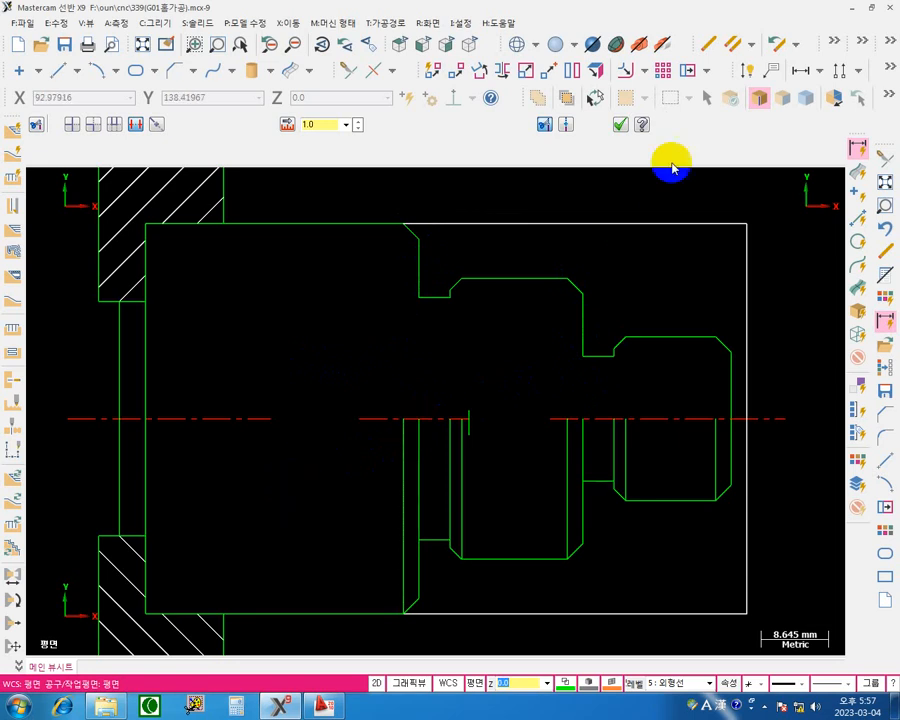
{"action": "left_click", "coordinate": [621, 127]}
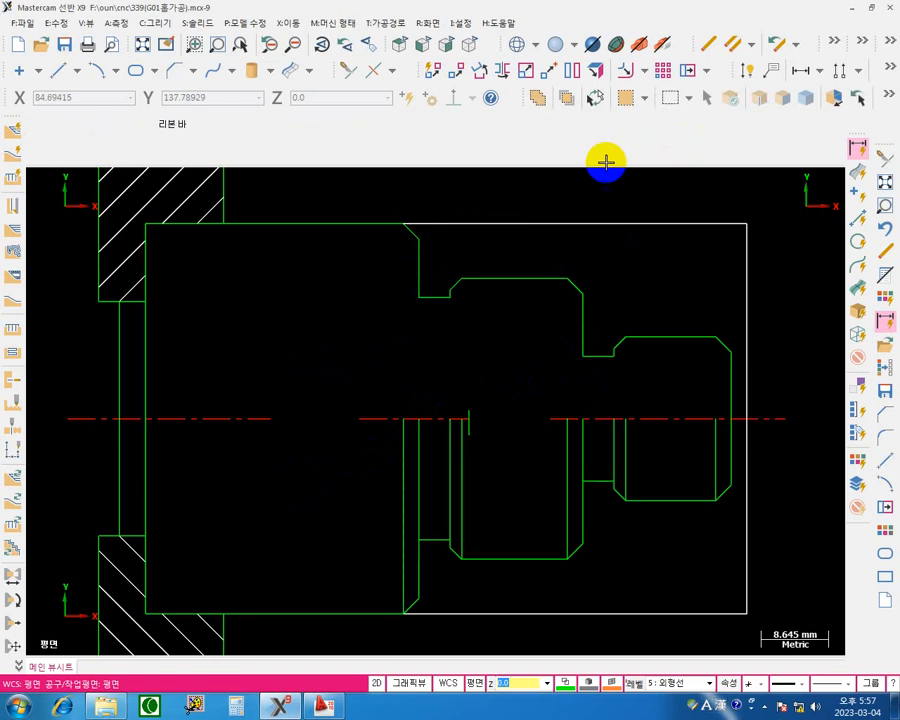
Delete both hatched chuck jaws with their adjoining outlines and the vertical line between them behind the workpiece.
{"action": "scroll", "coordinate": [585, 385], "scroll_direction": "down", "scroll_amount": 2}
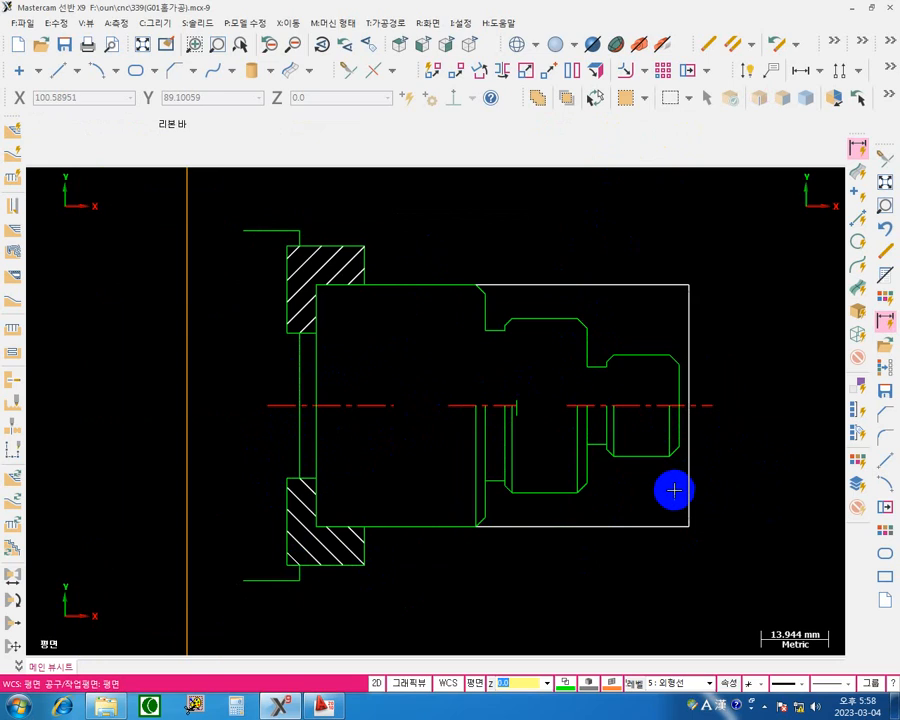
{"action": "scroll", "coordinate": [680, 477], "scroll_direction": "up", "scroll_amount": 2}
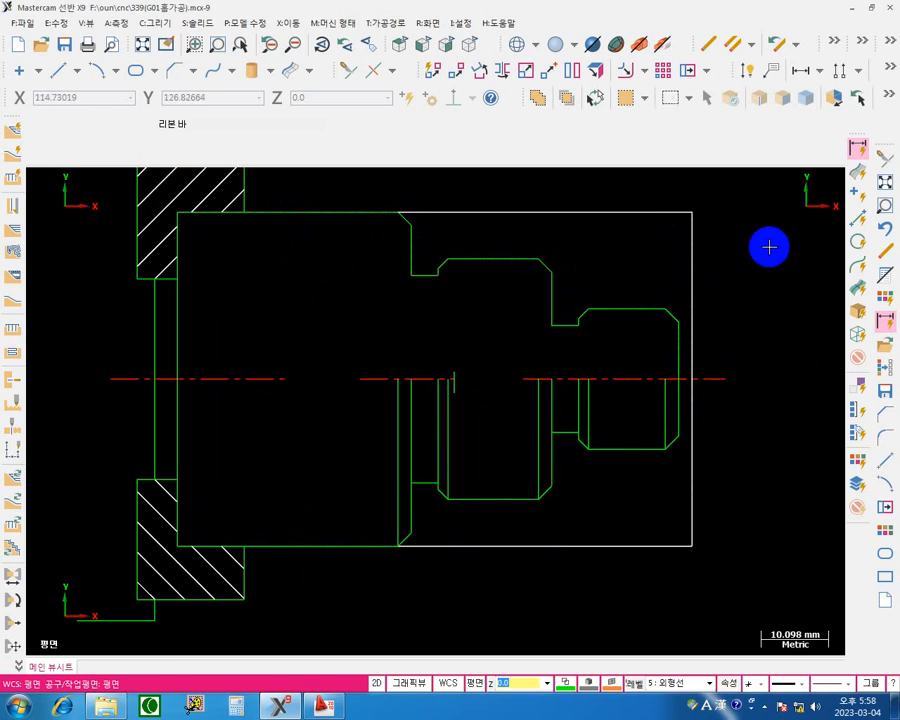
{"action": "scroll", "coordinate": [320, 293], "scroll_direction": "down", "scroll_amount": 2}
{"action": "middle_click_drag", "start_coordinate": [336, 339], "coordinate": [335, 341]}
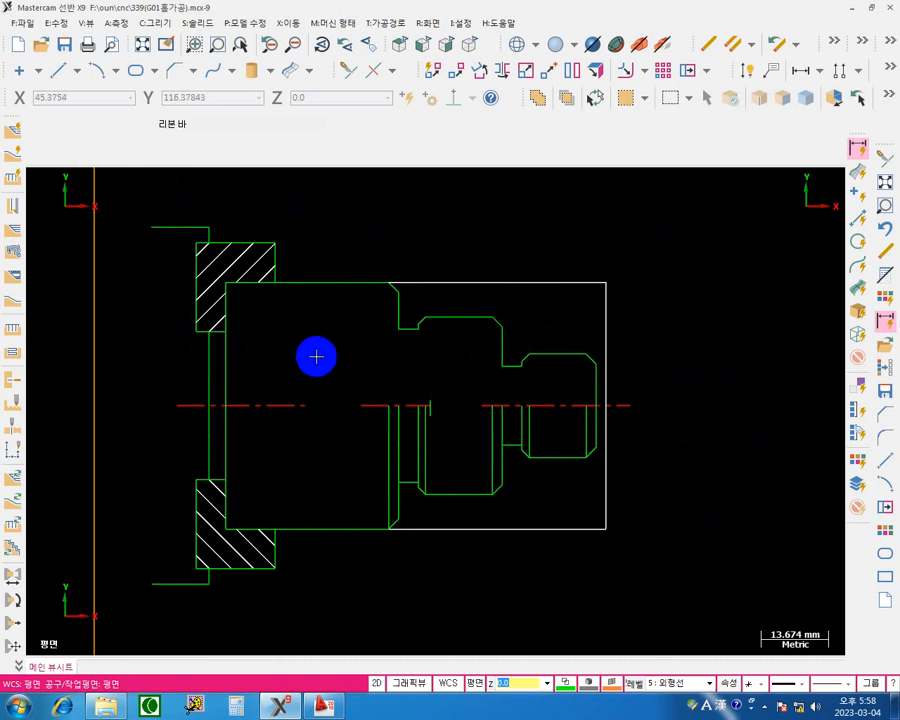
{"action": "left_click", "coordinate": [670, 100]}
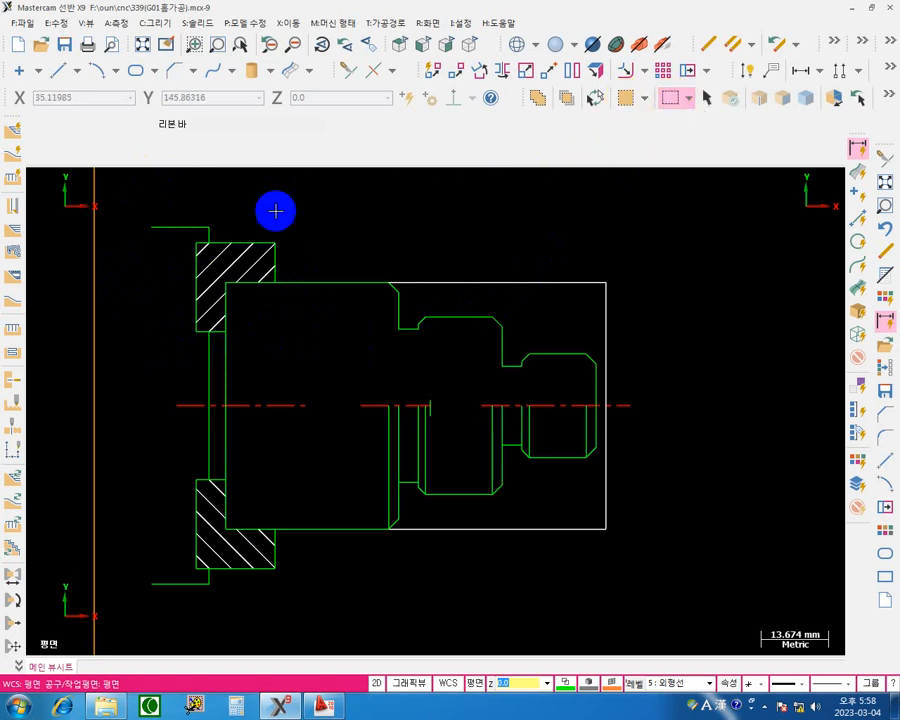
{"action": "mouse_move", "coordinate": [139, 205]}
{"action": "left_mouse_down"}
{"action": "mouse_move", "coordinate": [301, 337]}
{"action": "mouse_move", "coordinate": [372, 368]}
{"action": "mouse_move", "coordinate": [313, 370]}
{"action": "left_mouse_up"}
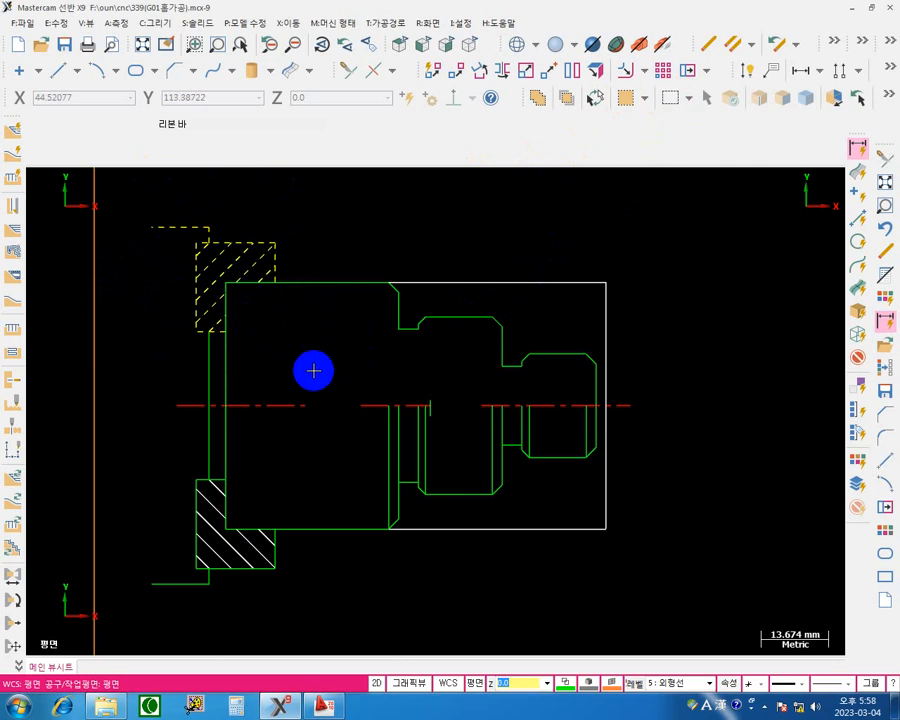
{"action": "mouse_move", "coordinate": [123, 453]}
{"action": "left_mouse_down"}
{"action": "mouse_move", "coordinate": [209, 498]}
{"action": "mouse_move", "coordinate": [300, 612]}
{"action": "mouse_move", "coordinate": [297, 629]}
{"action": "left_mouse_up"}
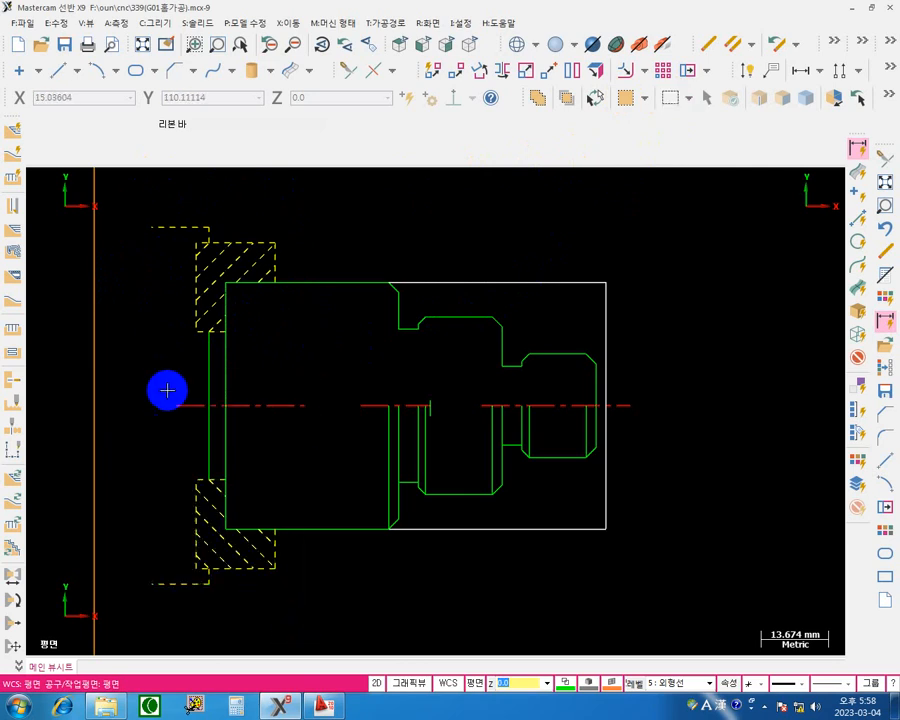
{"action": "left_click", "coordinate": [208, 357]}
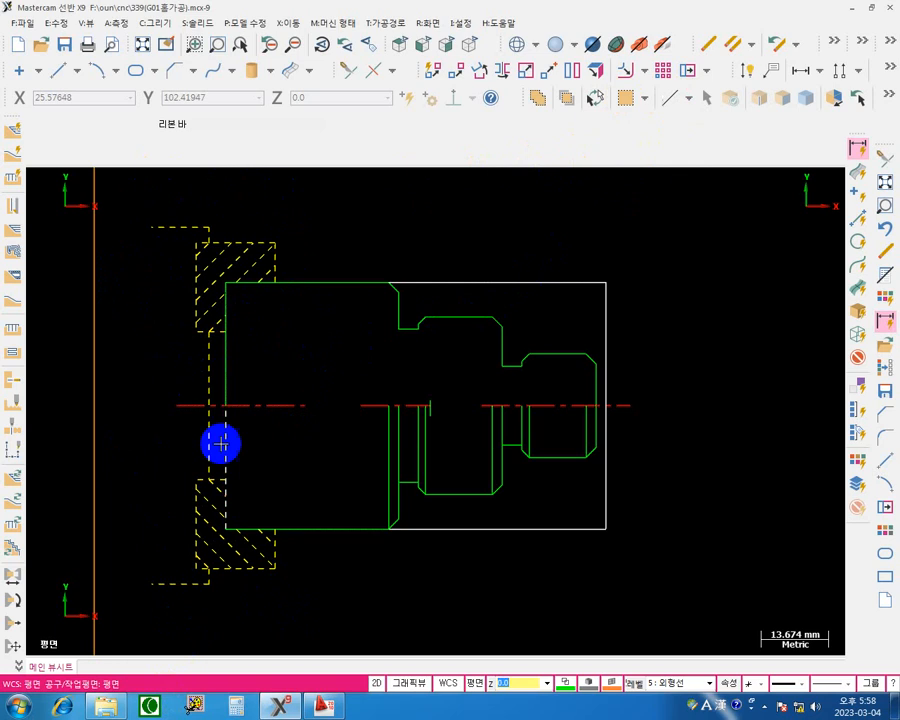
{"action": "left_click", "coordinate": [177, 221]}
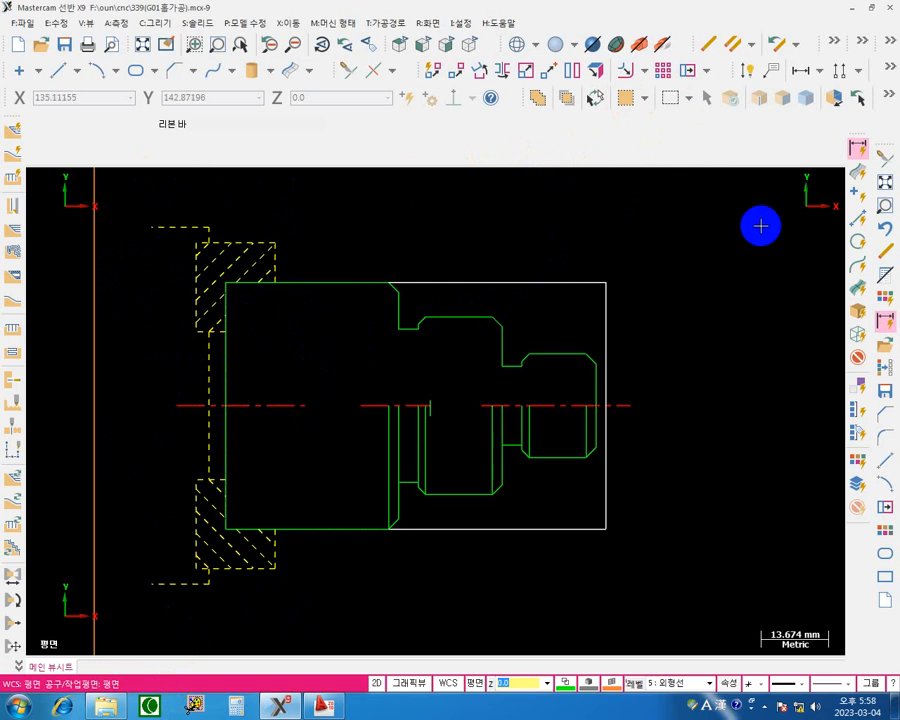
{"action": "key", "text": "Delete"}
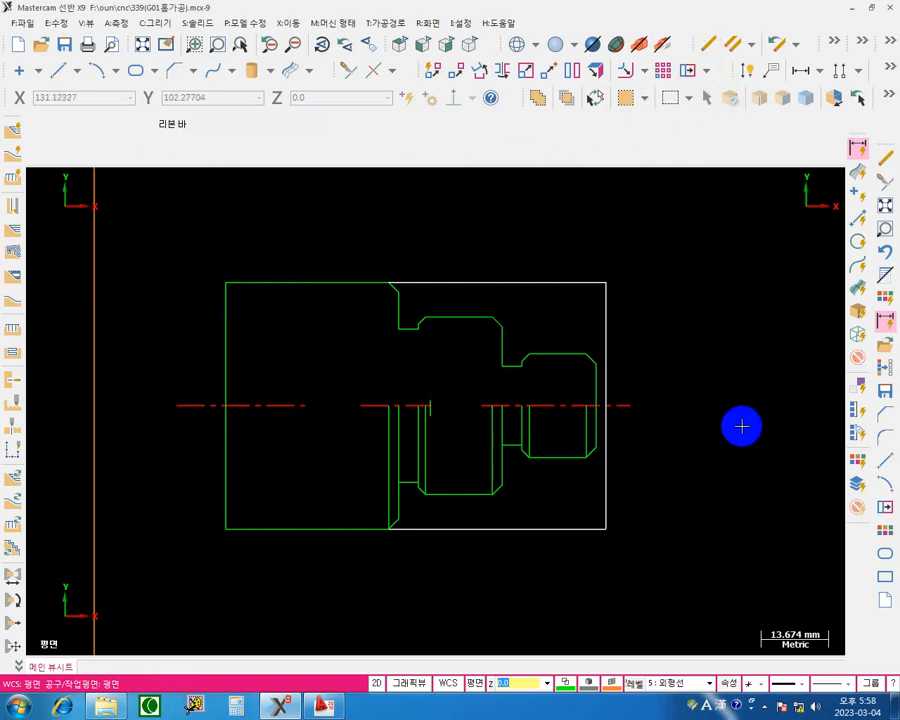
Delete the two broken centre line segments at the chuck side and the short vertical mark in the middle collar.
{"action": "scroll", "coordinate": [663, 476], "scroll_direction": "up", "scroll_amount": 1}
{"action": "mouse_move", "coordinate": [663, 476]}
{"action": "middle_mouse_down"}
{"action": "mouse_move", "coordinate": [796, 430]}
{"action": "mouse_move", "coordinate": [781, 452]}
{"action": "middle_mouse_up"}
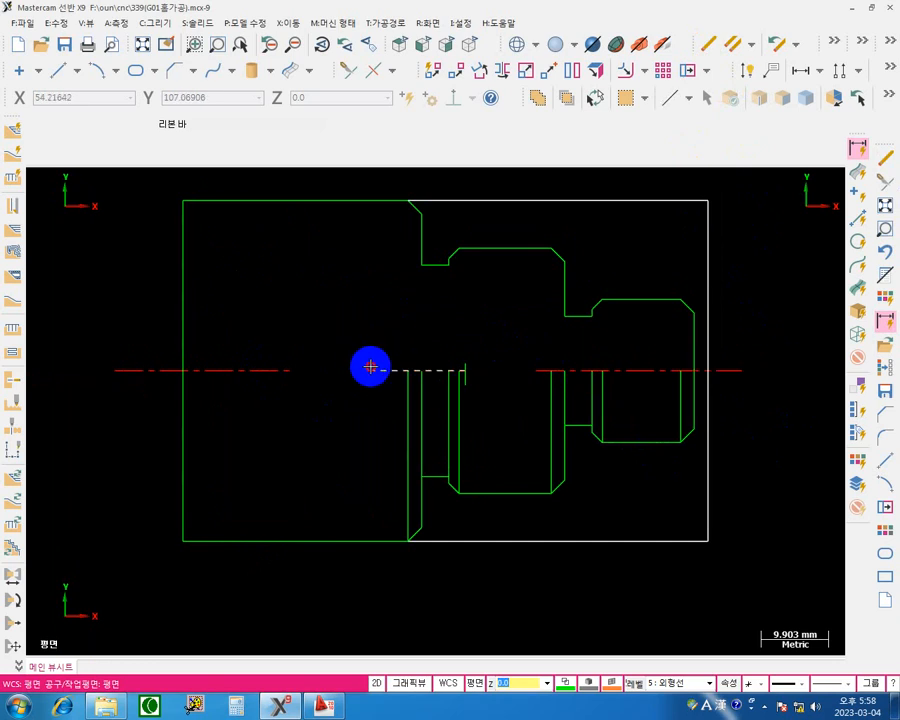
{"action": "left_click", "coordinate": [252, 368]}
{"action": "scroll", "coordinate": [485, 368], "scroll_direction": "up", "scroll_amount": 4}
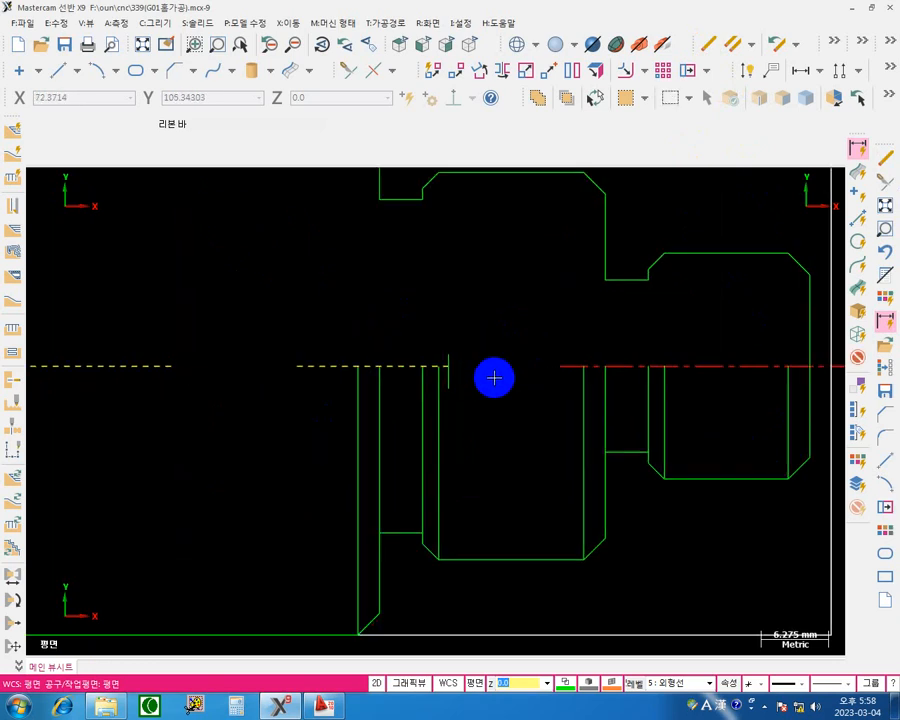
{"action": "scroll", "coordinate": [536, 412], "scroll_direction": "down", "scroll_amount": 5}
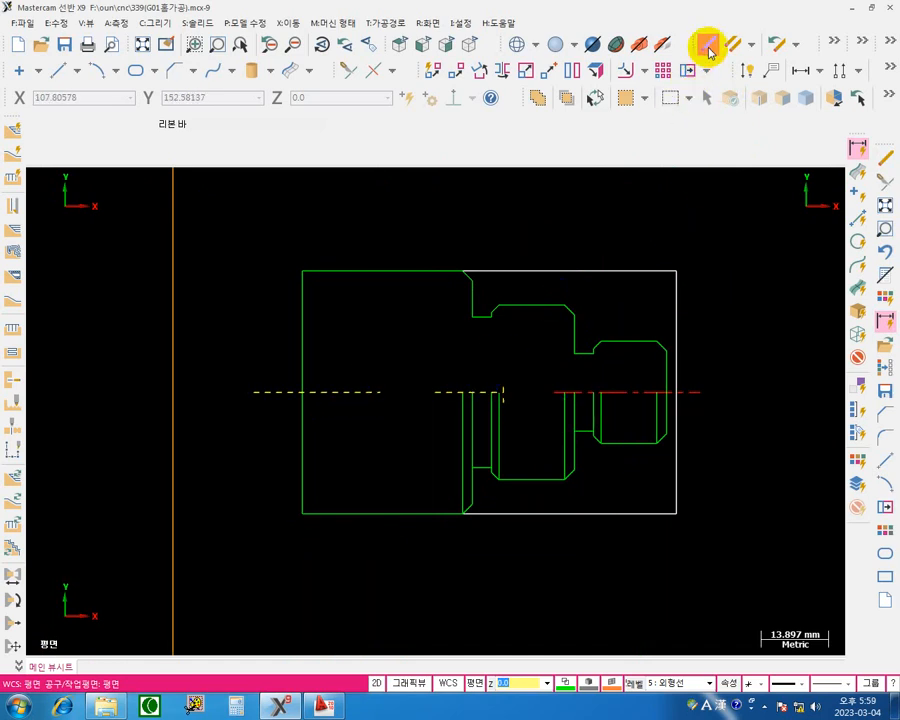
{"action": "left_click", "coordinate": [710, 51]}
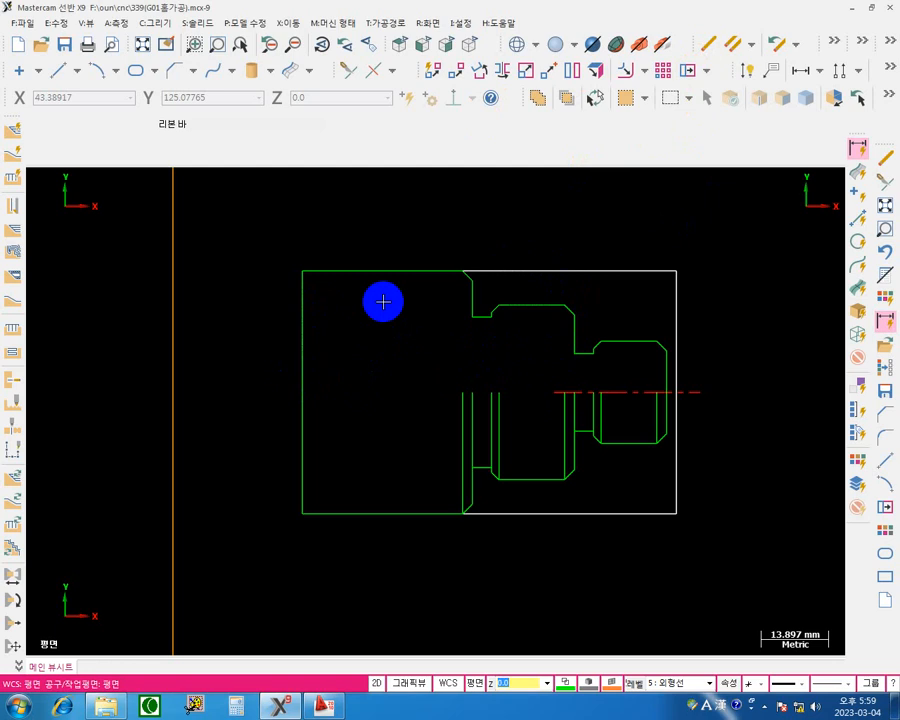
Using Trim with the one-entity option, extend the remaining centre line to the workpiece's chuck-side end face.
{"action": "left_click", "coordinate": [348, 72]}
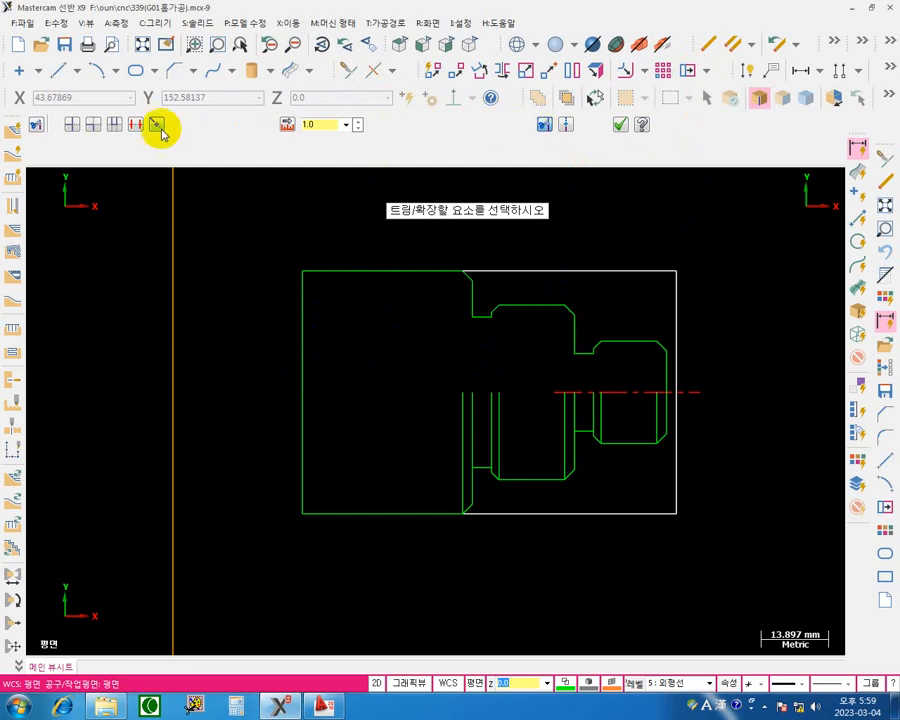
{"action": "left_click", "coordinate": [70, 127]}
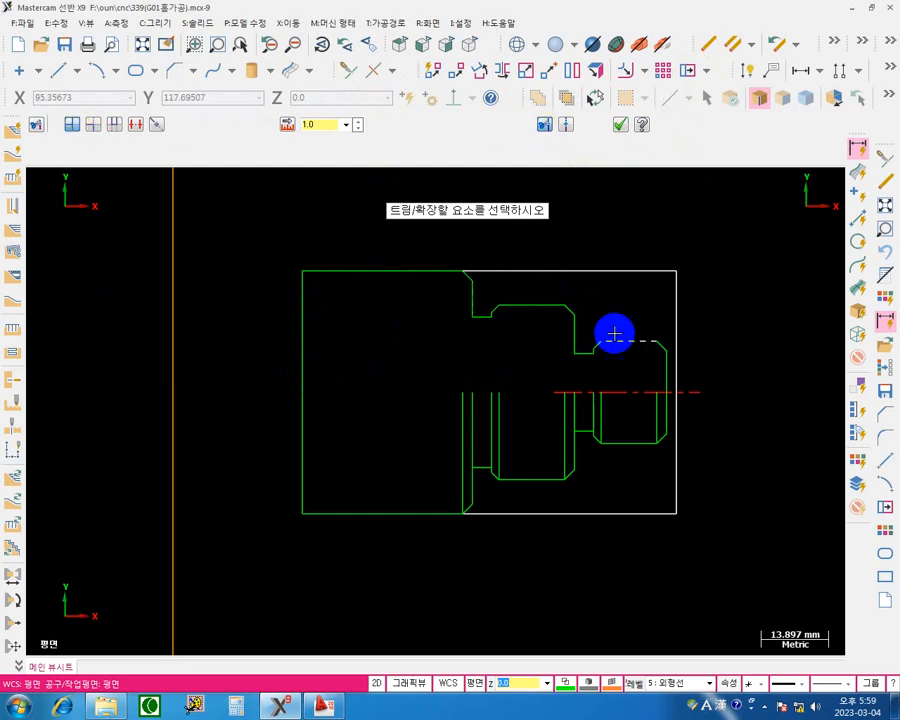
{"action": "left_click", "coordinate": [613, 388]}
{"action": "left_click", "coordinate": [306, 314]}
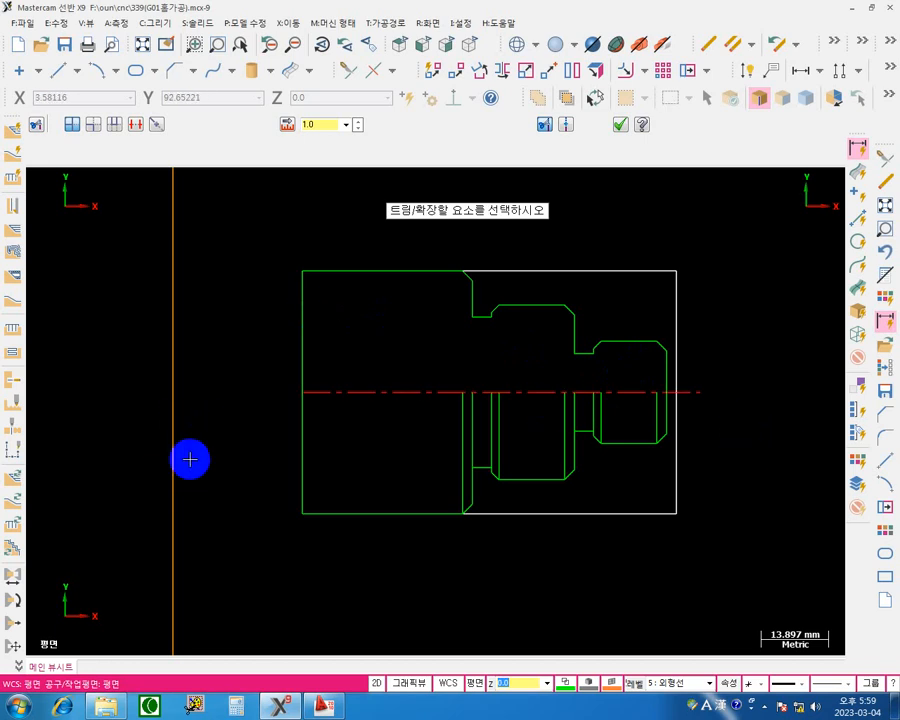
{"action": "left_click", "coordinate": [621, 126]}
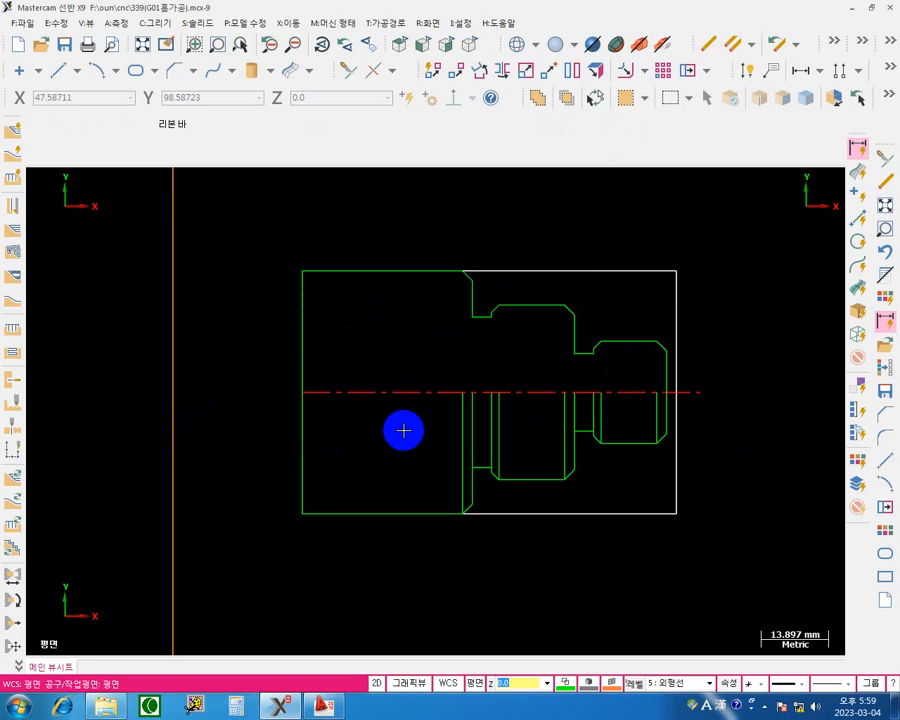
Frame the part together with the coordinate origin, switch to K-Screen Pen and move its palette clear of the drawing.
{"action": "middle_click_drag", "start_coordinate": [552, 454], "coordinate": [466, 466]}
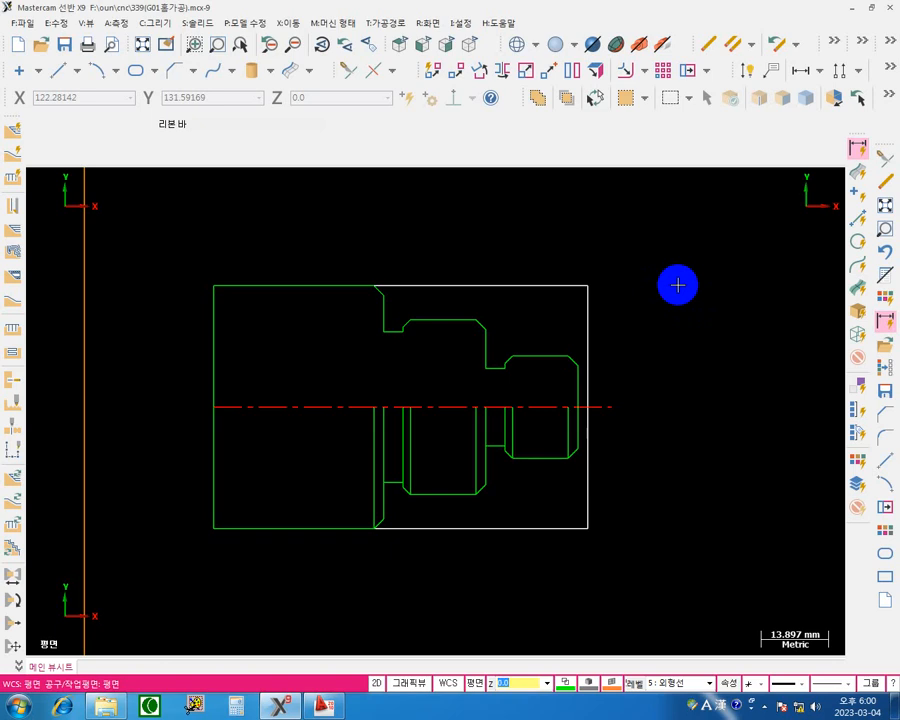
{"action": "scroll", "coordinate": [660, 352], "scroll_direction": "down", "scroll_amount": 1}
{"action": "middle_click_drag", "start_coordinate": [633, 402], "coordinate": [637, 323]}
{"action": "scroll", "coordinate": [685, 348], "scroll_direction": "down", "scroll_amount": 1}
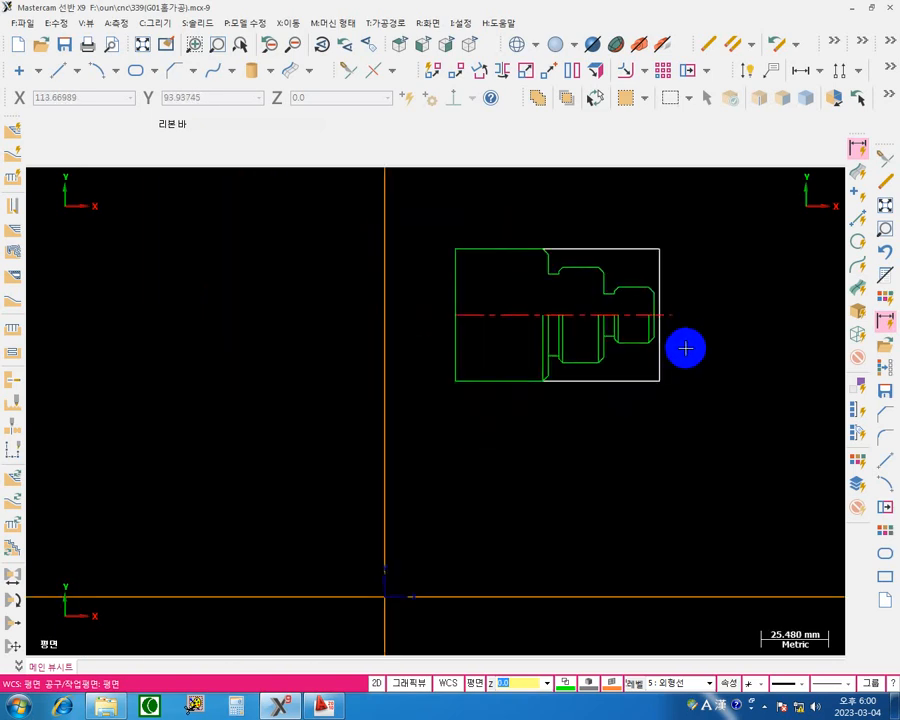
{"action": "middle_click_drag", "start_coordinate": [686, 364], "coordinate": [662, 364]}
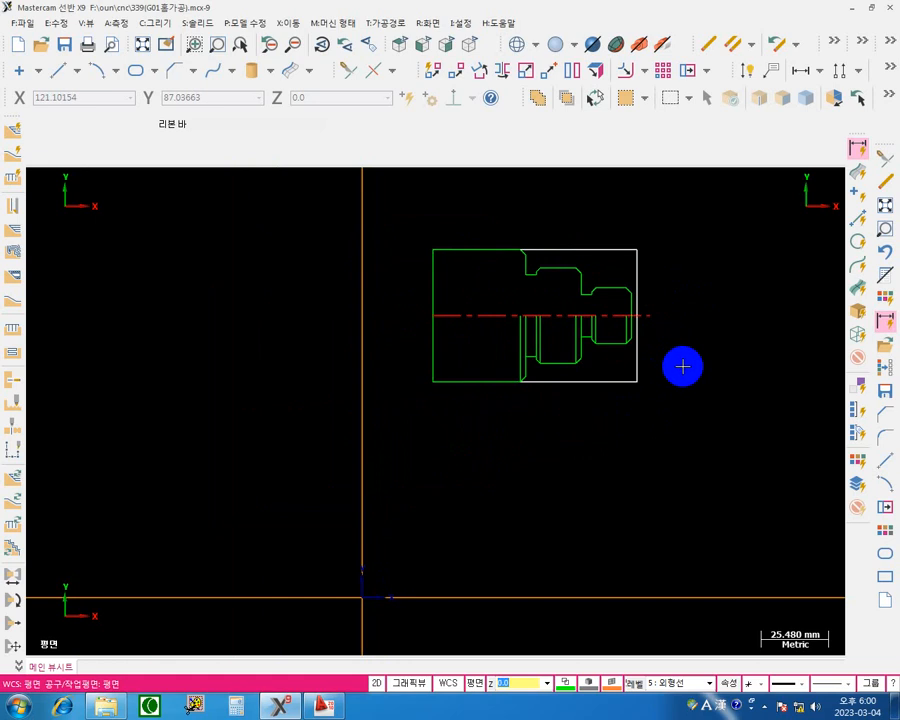
{"action": "key", "text": "ctrl+2"}
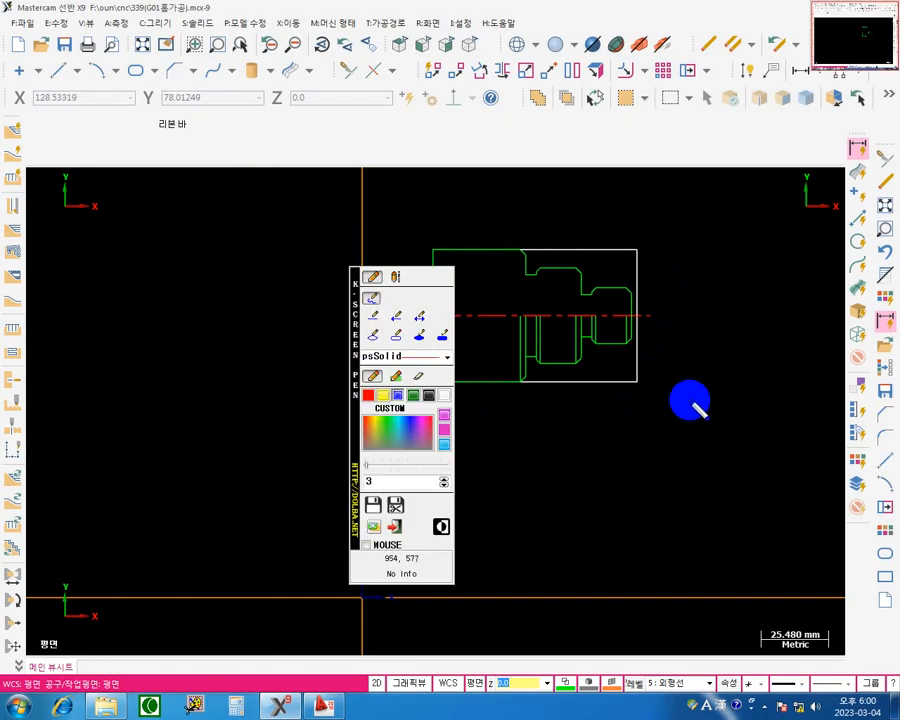
{"action": "mouse_move", "coordinate": [355, 466]}
{"action": "left_mouse_down"}
{"action": "mouse_move", "coordinate": [96, 402]}
{"action": "mouse_move", "coordinate": [75, 405]}
{"action": "left_mouse_up"}
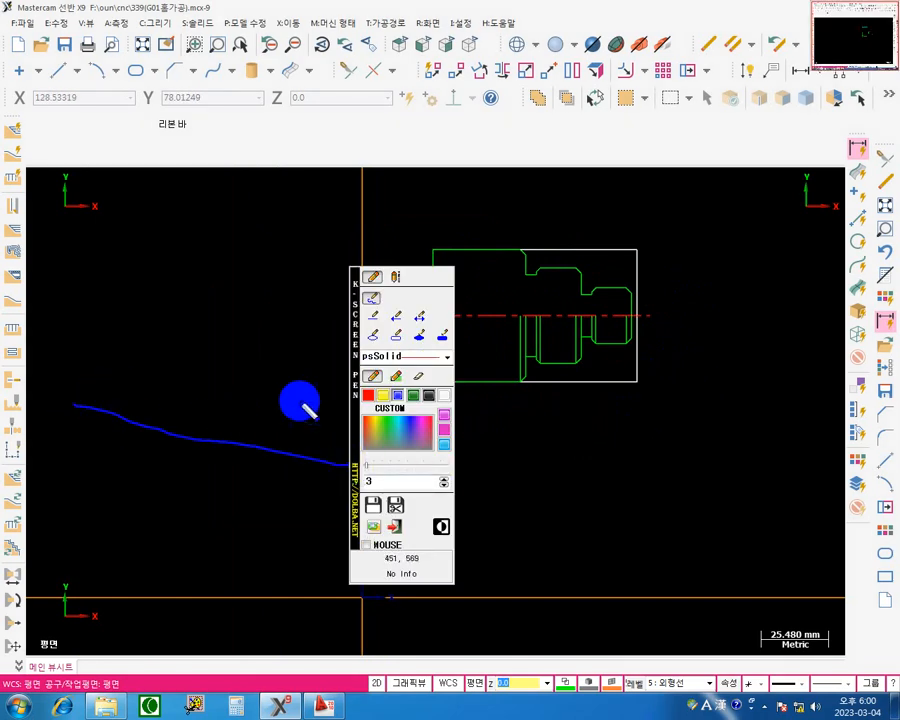
{"action": "left_click_drag", "start_coordinate": [350, 425], "coordinate": [25, 315]}
{"action": "left_click", "coordinate": [117, 334]}
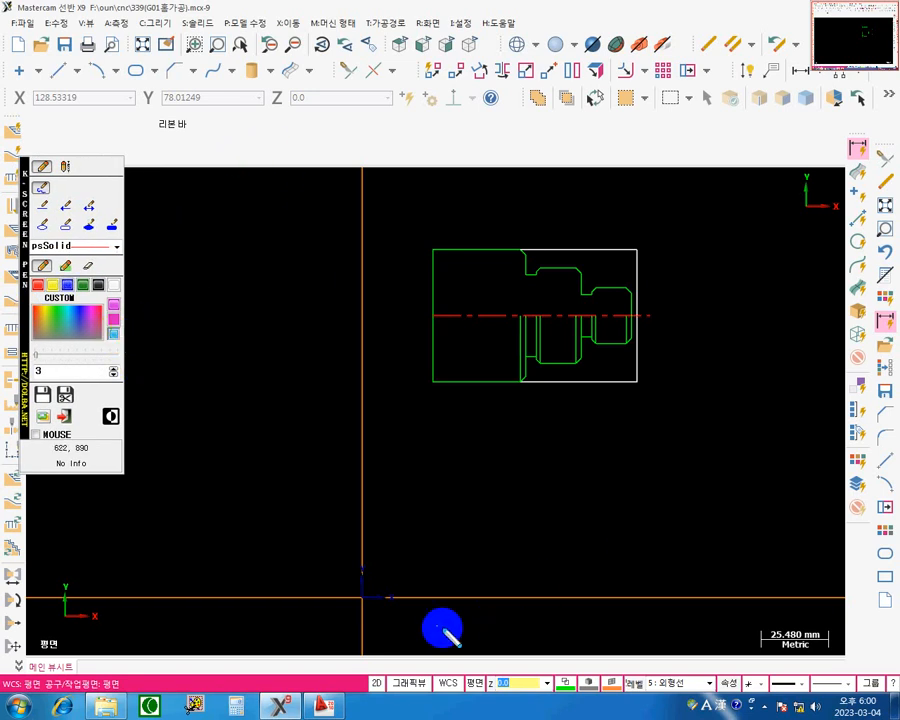
Mark the coordinate origin and the part's front-face centre as 원점, sketch a yellow line from the origin towards the part, and clear the annotations.
{"action": "mouse_move", "coordinate": [365, 602]}
{"action": "left_mouse_down"}
{"action": "mouse_move", "coordinate": [355, 606]}
{"action": "mouse_move", "coordinate": [366, 600]}
{"action": "left_mouse_up"}
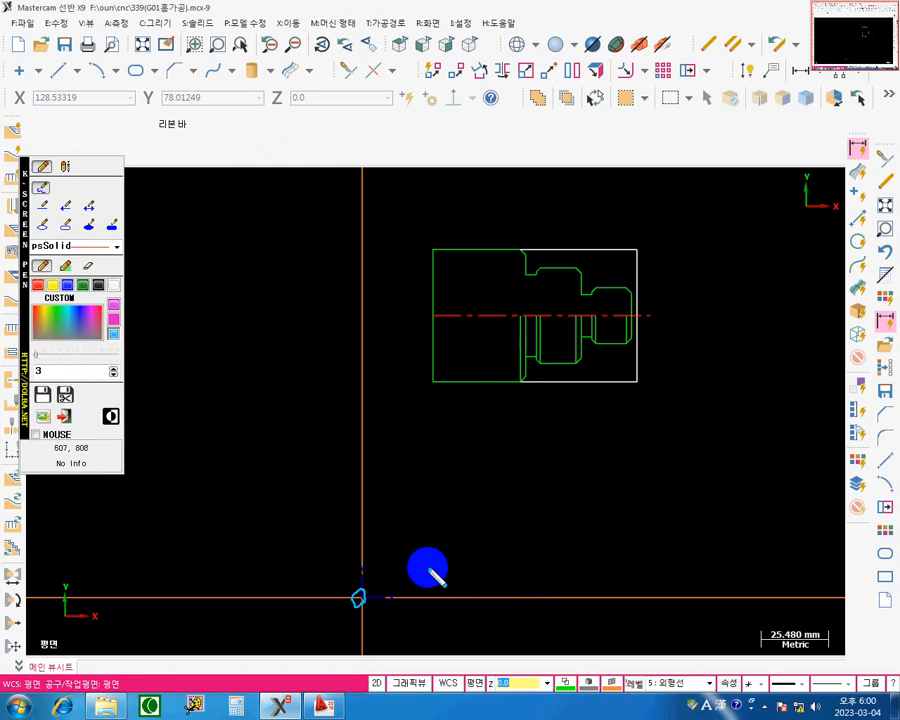
{"action": "mouse_move", "coordinate": [427, 552]}
{"action": "left_mouse_down"}
{"action": "mouse_move", "coordinate": [436, 569]}
{"action": "mouse_move", "coordinate": [441, 556]}
{"action": "mouse_move", "coordinate": [455, 568]}
{"action": "left_mouse_up"}
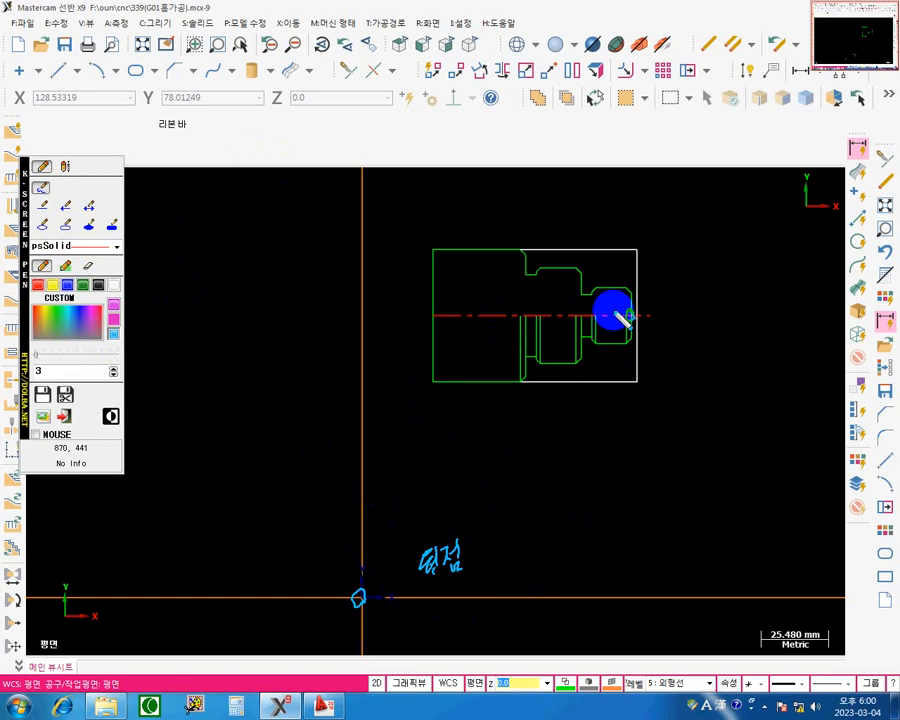
{"action": "left_click", "coordinate": [53, 286]}
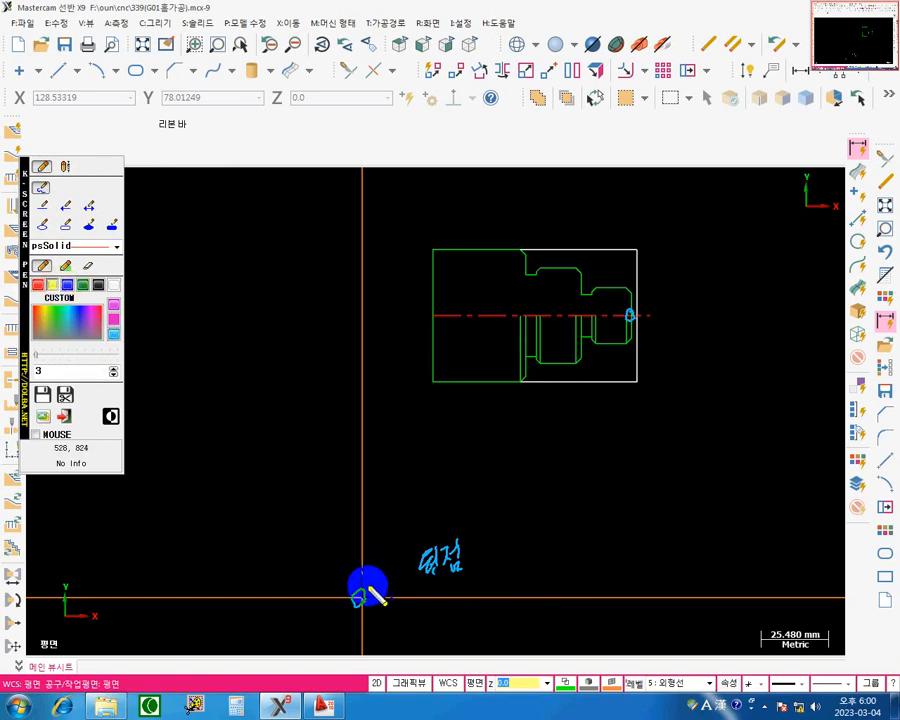
{"action": "mouse_move", "coordinate": [368, 586]}
{"action": "left_mouse_down"}
{"action": "mouse_move", "coordinate": [518, 396]}
{"action": "mouse_move", "coordinate": [603, 317]}
{"action": "mouse_move", "coordinate": [613, 321]}
{"action": "mouse_move", "coordinate": [606, 318]}
{"action": "left_mouse_up"}
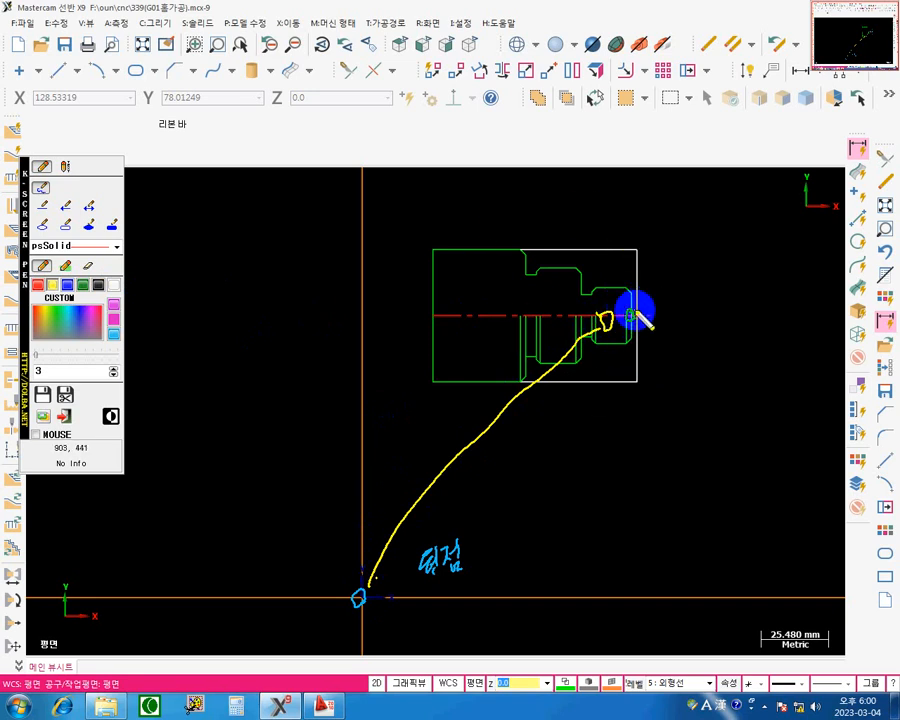
{"action": "mouse_move", "coordinate": [636, 300]}
{"action": "left_mouse_down"}
{"action": "mouse_move", "coordinate": [698, 286]}
{"action": "mouse_move", "coordinate": [696, 272]}
{"action": "mouse_move", "coordinate": [732, 289]}
{"action": "mouse_move", "coordinate": [759, 265]}
{"action": "mouse_move", "coordinate": [753, 281]}
{"action": "mouse_move", "coordinate": [765, 305]}
{"action": "left_mouse_up"}
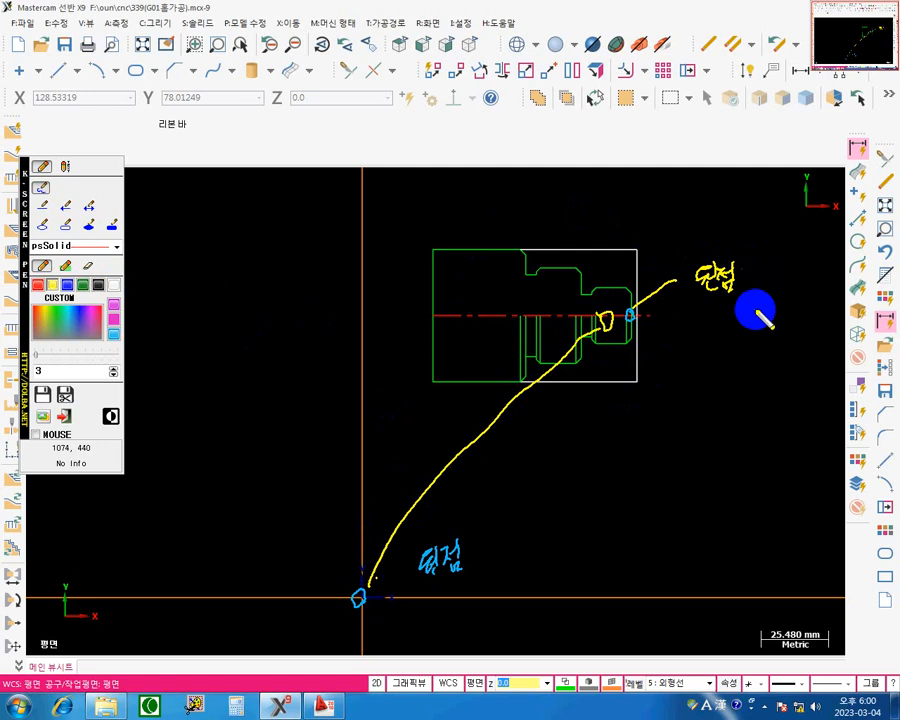
{"action": "key", "text": "ctrl+z"}
{"action": "key", "text": "ctrl+z"}
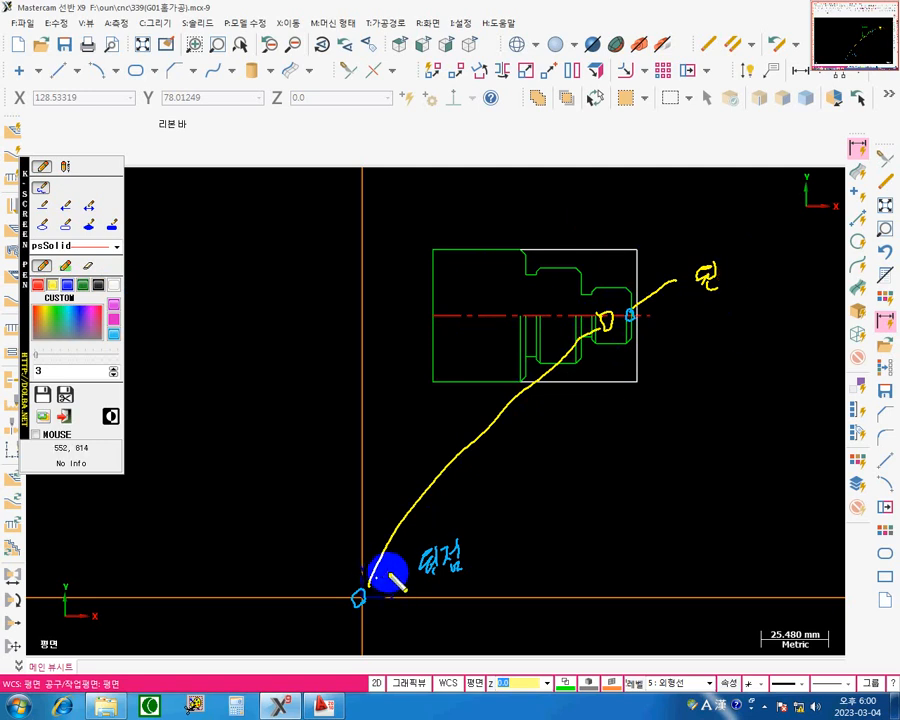
{"action": "key", "text": "Escape"}
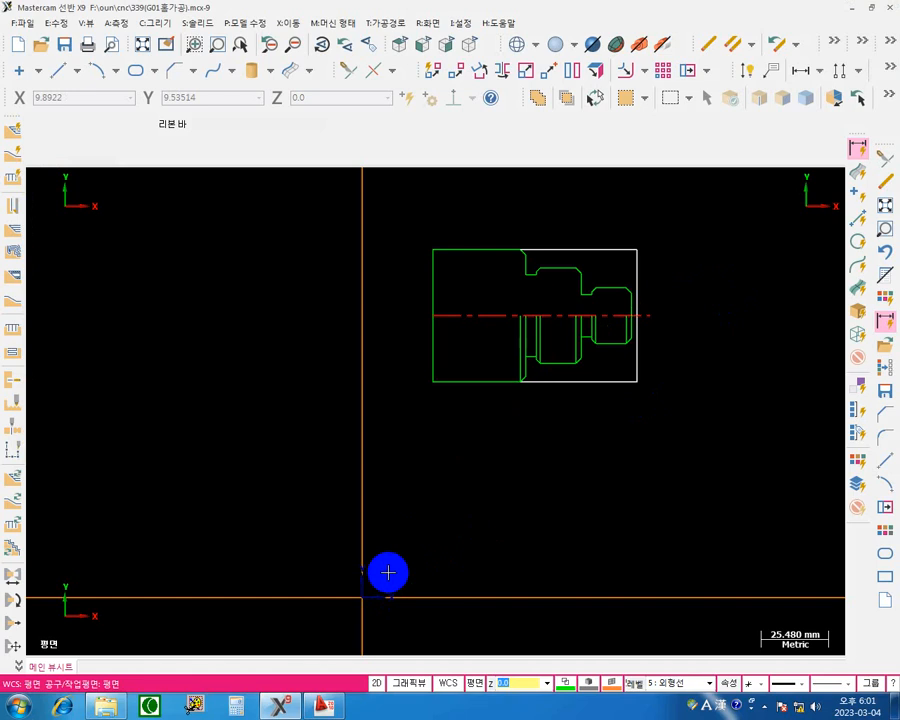
Reopen the screen pen and circle the whole part in yellow.
{"action": "left_click", "coordinate": [388, 572]}
{"action": "key", "text": "F12"}
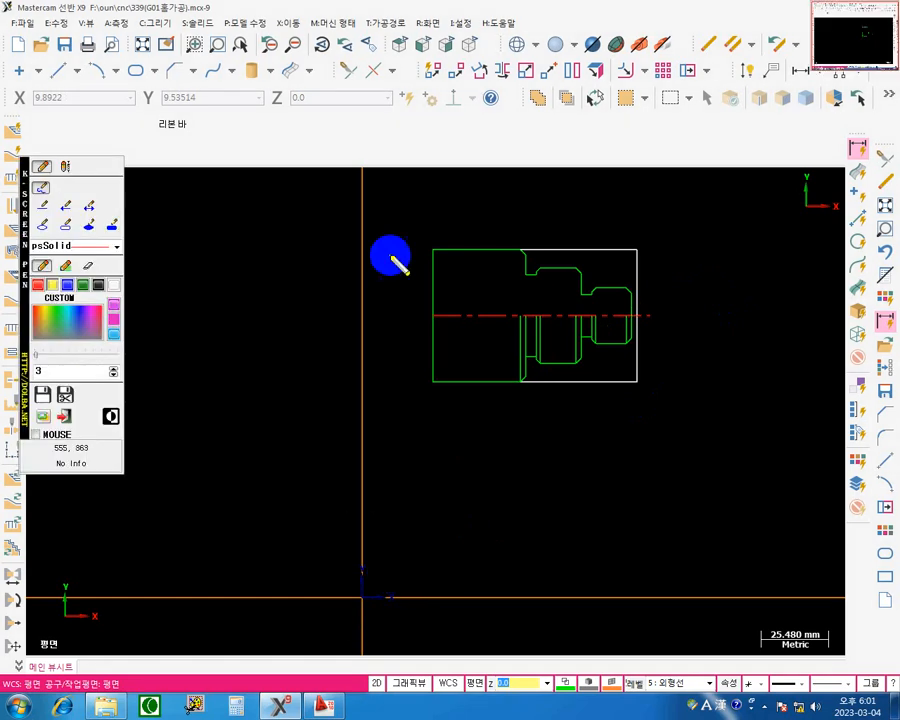
{"action": "left_click", "coordinate": [77, 285]}
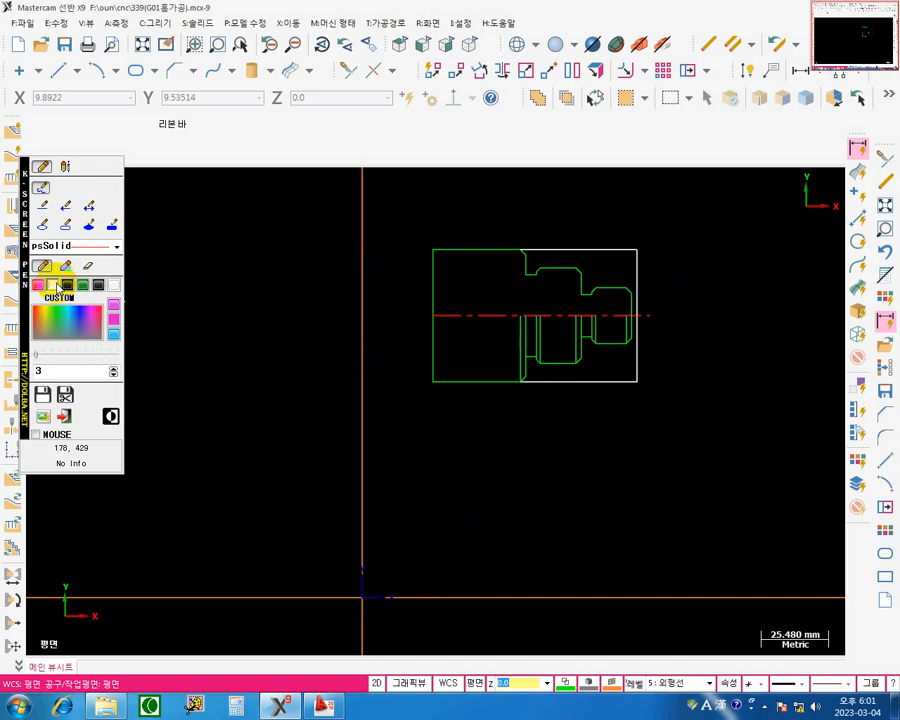
{"action": "mouse_move", "coordinate": [629, 416]}
{"action": "left_mouse_down"}
{"action": "mouse_move", "coordinate": [571, 442]}
{"action": "mouse_move", "coordinate": [550, 181]}
{"action": "mouse_move", "coordinate": [618, 440]}
{"action": "left_mouse_up"}
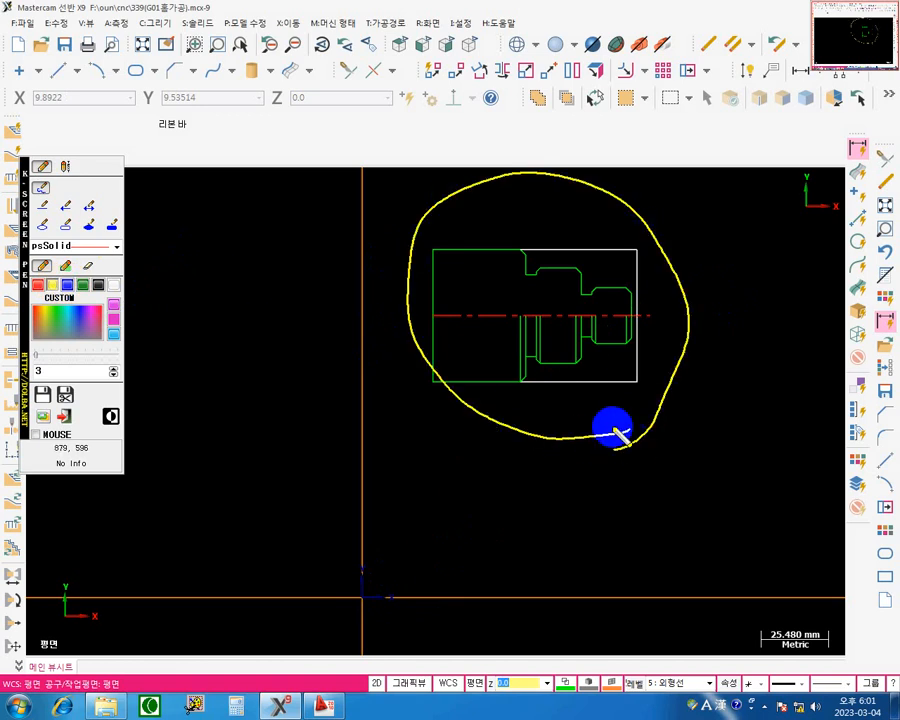
Sketch a yellow line from the part's front-face centre to the coordinate origin and handwrite 도형이동 below the part.
{"action": "mouse_move", "coordinate": [631, 318]}
{"action": "left_mouse_down"}
{"action": "mouse_move", "coordinate": [492, 395]}
{"action": "mouse_move", "coordinate": [362, 596]}
{"action": "mouse_move", "coordinate": [370, 596]}
{"action": "left_mouse_up"}
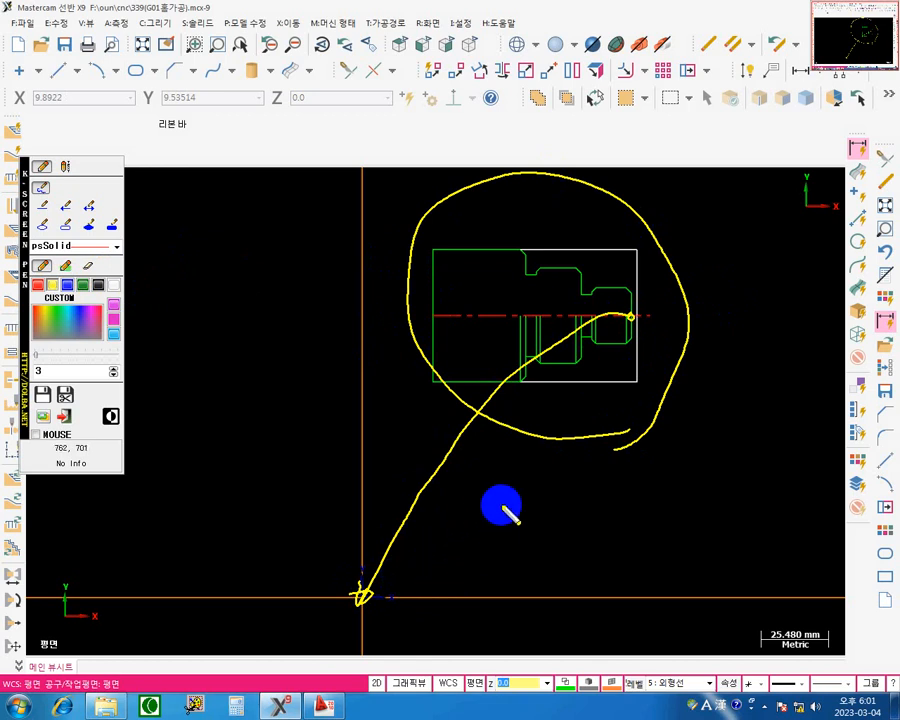
{"action": "mouse_move", "coordinate": [537, 500]}
{"action": "left_mouse_down"}
{"action": "mouse_move", "coordinate": [548, 486]}
{"action": "mouse_move", "coordinate": [598, 490]}
{"action": "mouse_move", "coordinate": [568, 515]}
{"action": "left_mouse_up"}
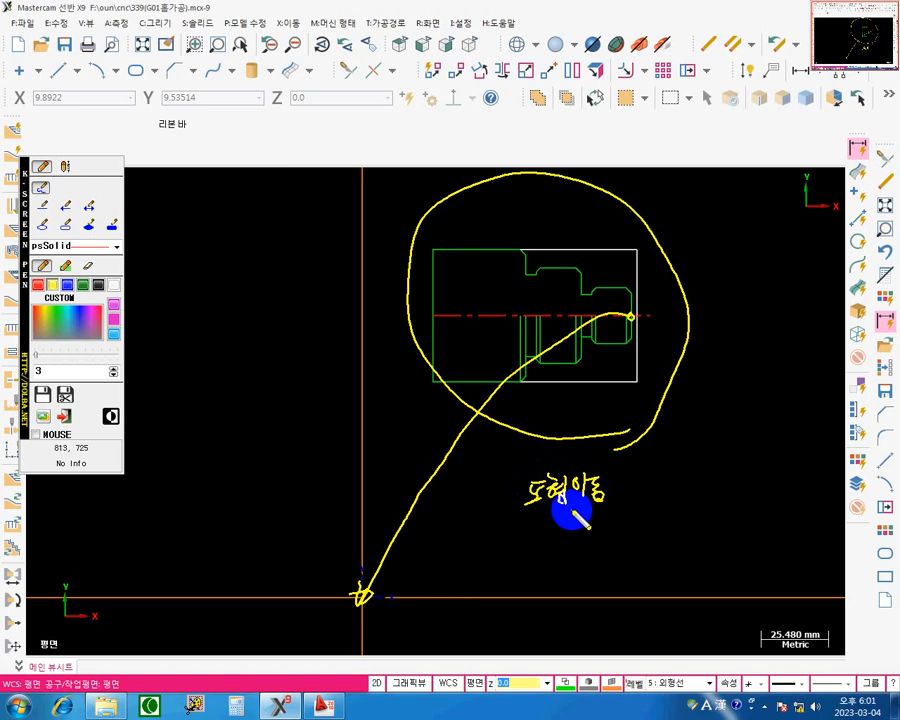
{"action": "left_click_drag", "start_coordinate": [531, 337], "coordinate": [538, 333]}
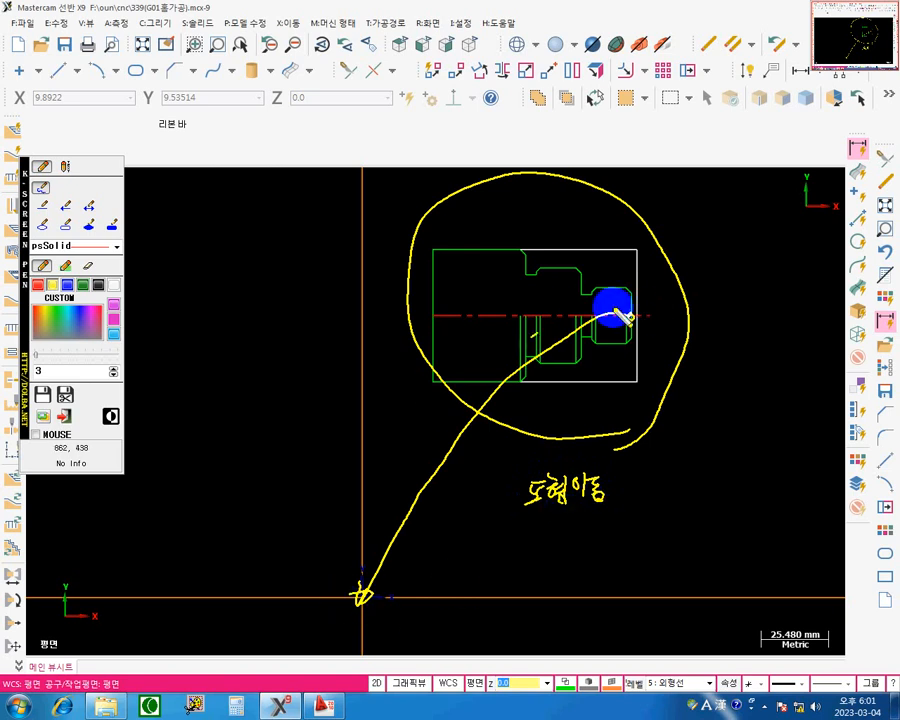
Draw light-blue horizontal and vertical lines crossing at the part's front-face centre, and clear the screen annotations.
{"action": "left_click", "coordinate": [114, 336]}
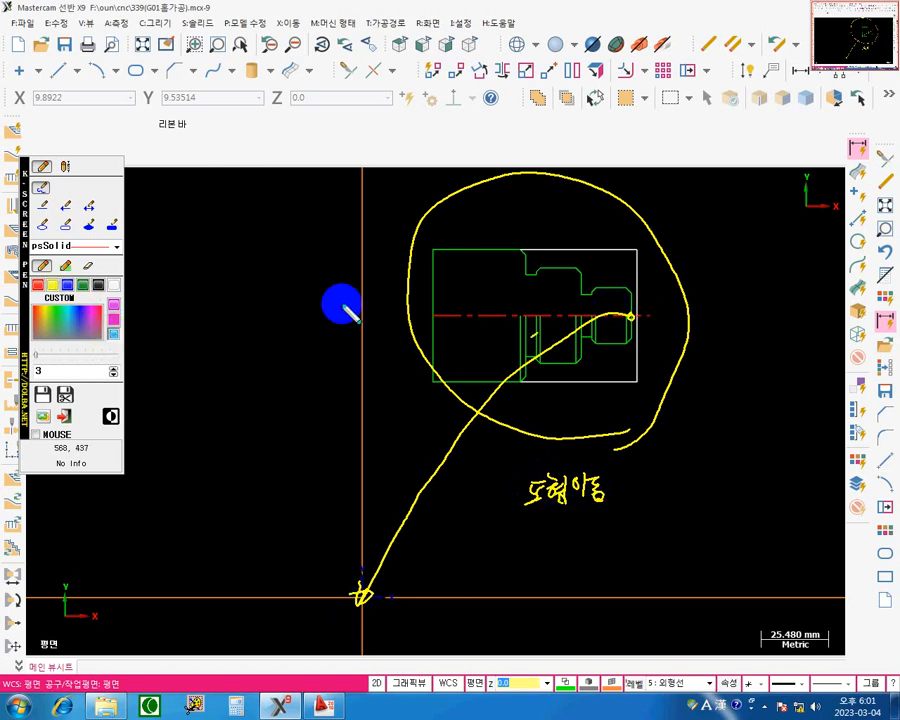
{"action": "left_click_drag", "start_coordinate": [527, 313], "coordinate": [694, 312]}
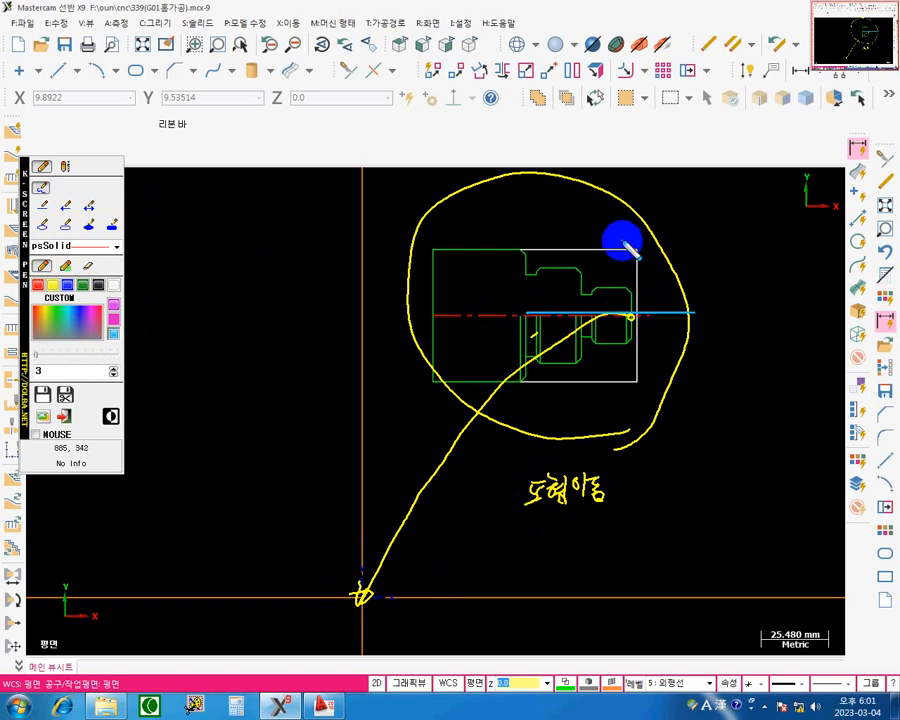
{"action": "left_click_drag", "start_coordinate": [624, 240], "coordinate": [624, 371]}
{"action": "key", "text": "ctrl+z"}
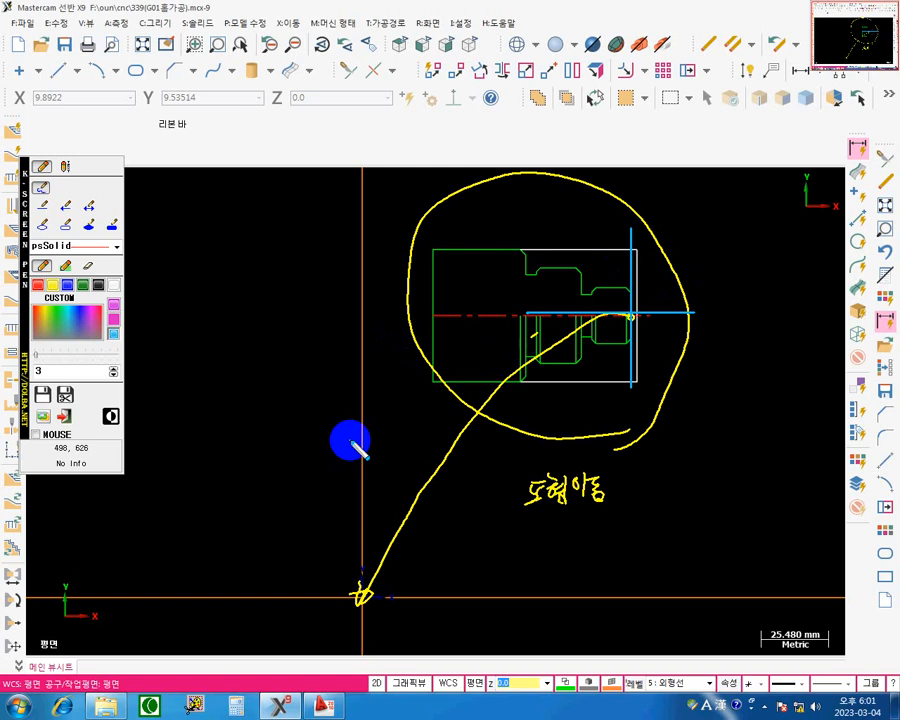
{"action": "key", "text": "Escape"}
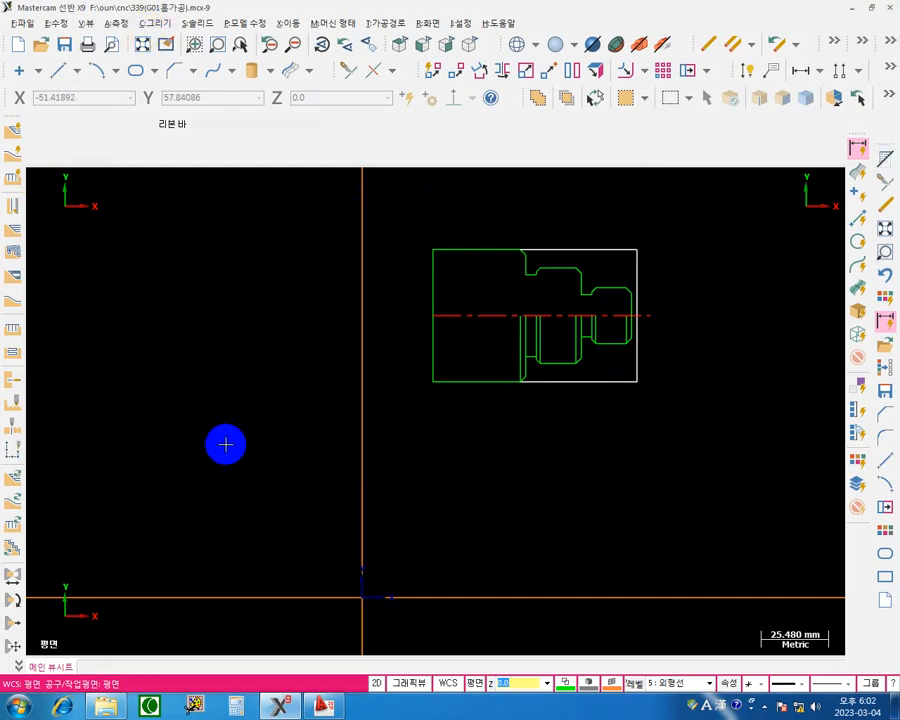
Show the toolpath manager (가공경로) beside the drawing.
{"action": "key", "text": "alt+o"}
{"action": "middle_click_drag", "start_coordinate": [539, 430], "coordinate": [539, 401]}
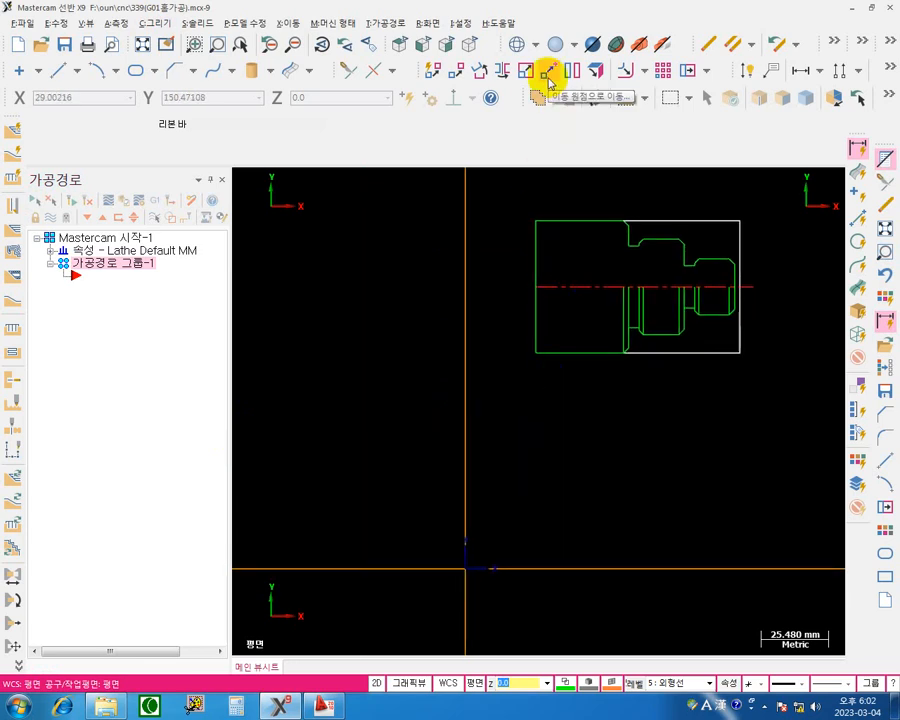
{"action": "left_click", "coordinate": [549, 81]}
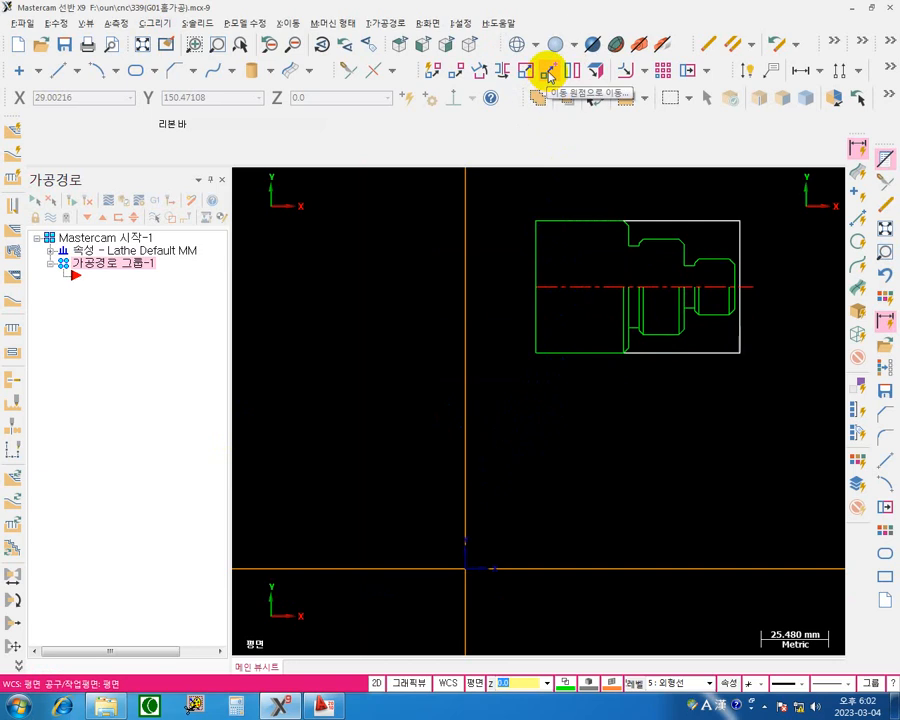
Start Translate, window-select the whole part including the workpiece outline, and set the operation to 이동 (move).
{"action": "left_click", "coordinate": [456, 76]}
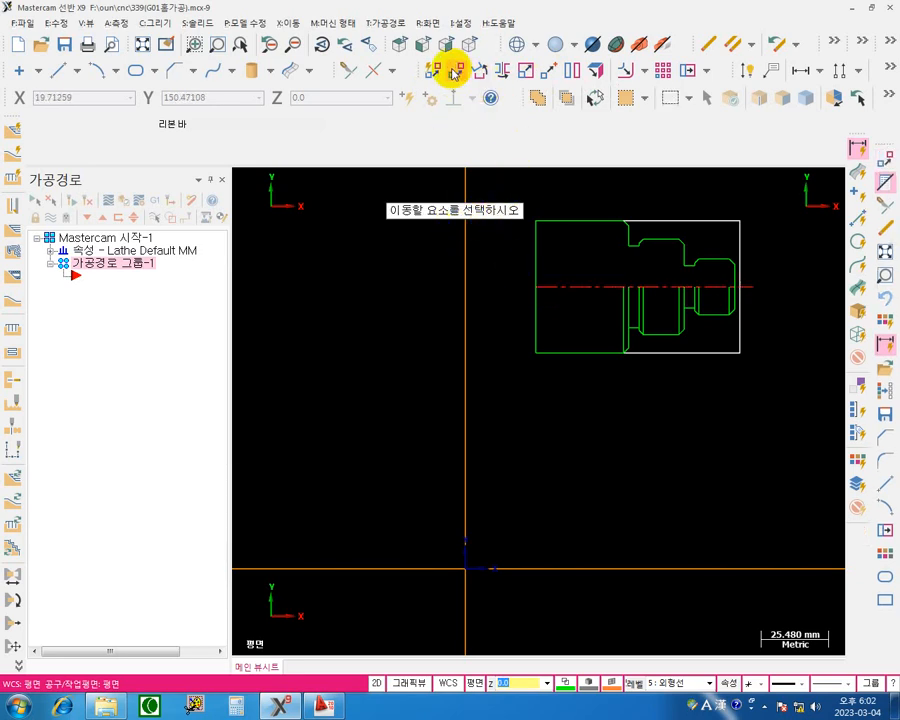
{"action": "key", "text": "ctrl"}
{"action": "key", "text": "ctrl"}
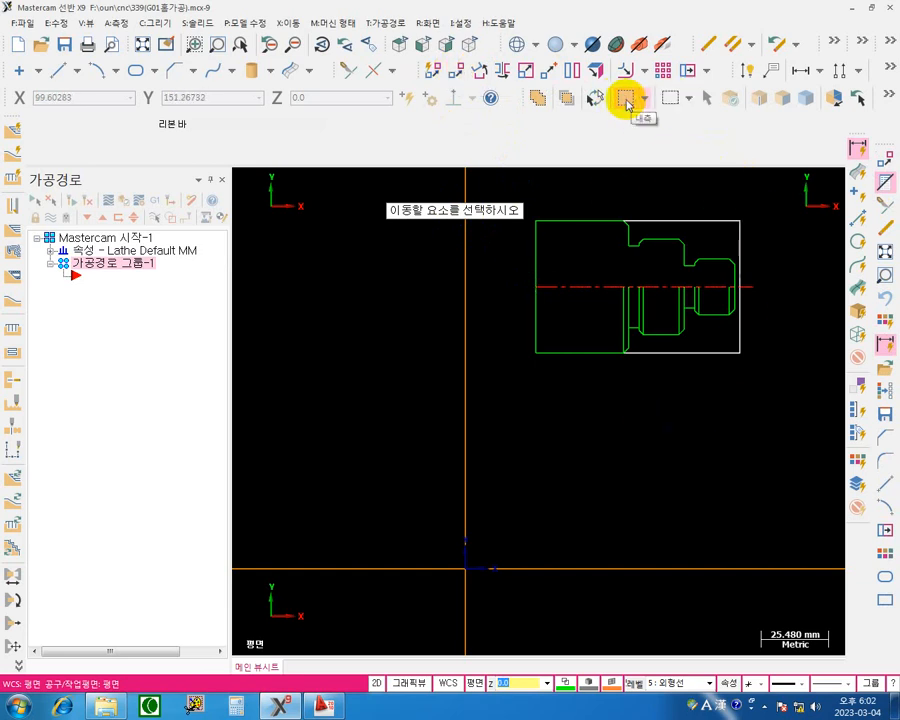
{"action": "left_click_drag", "start_coordinate": [440, 195], "coordinate": [799, 430]}
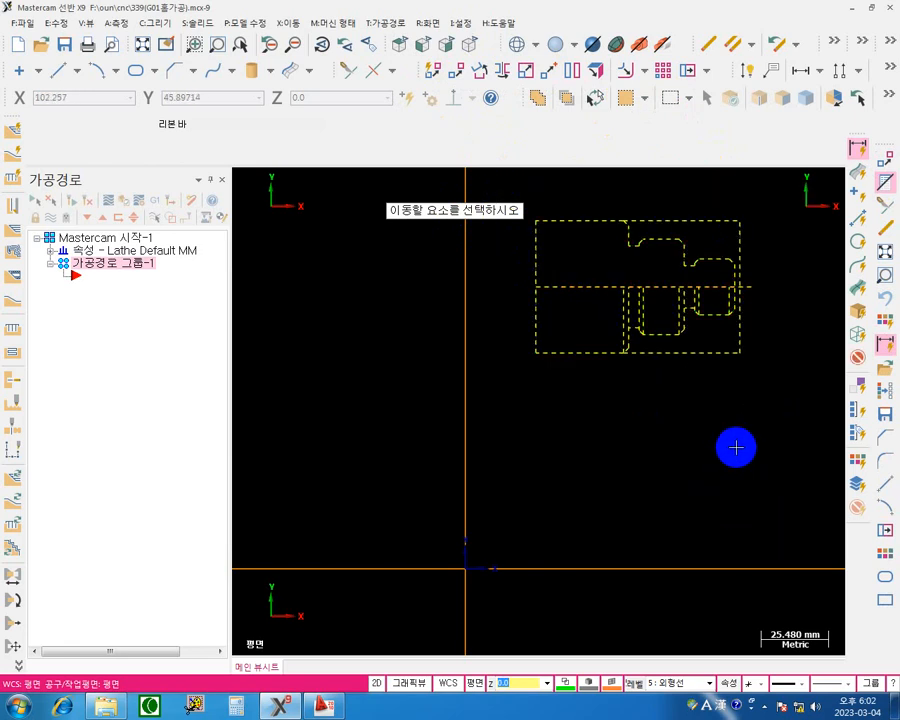
{"action": "key", "text": "Return"}
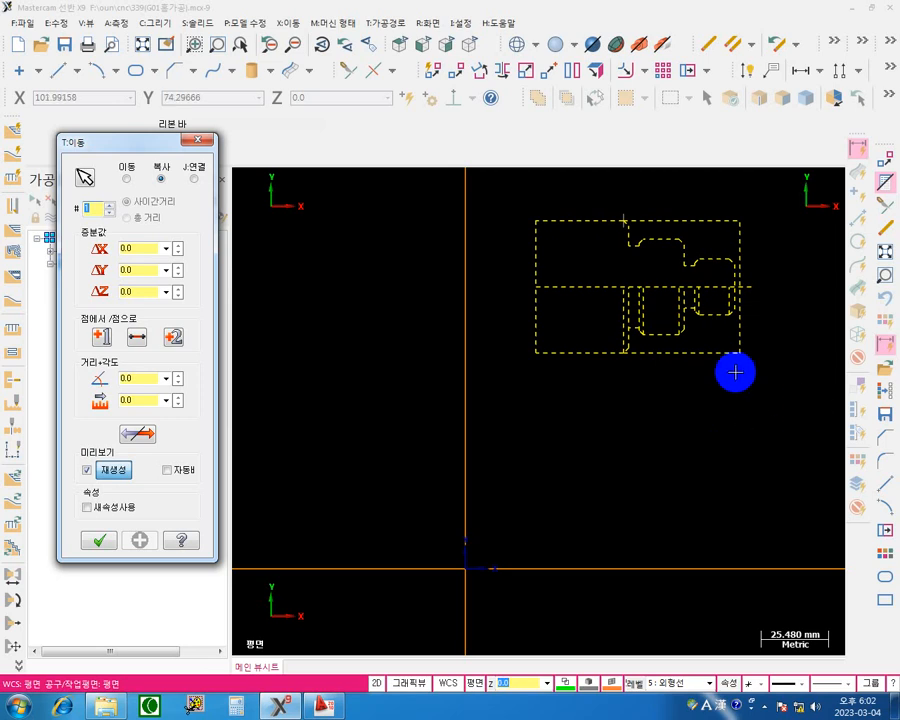
{"action": "left_click", "coordinate": [126, 180]}
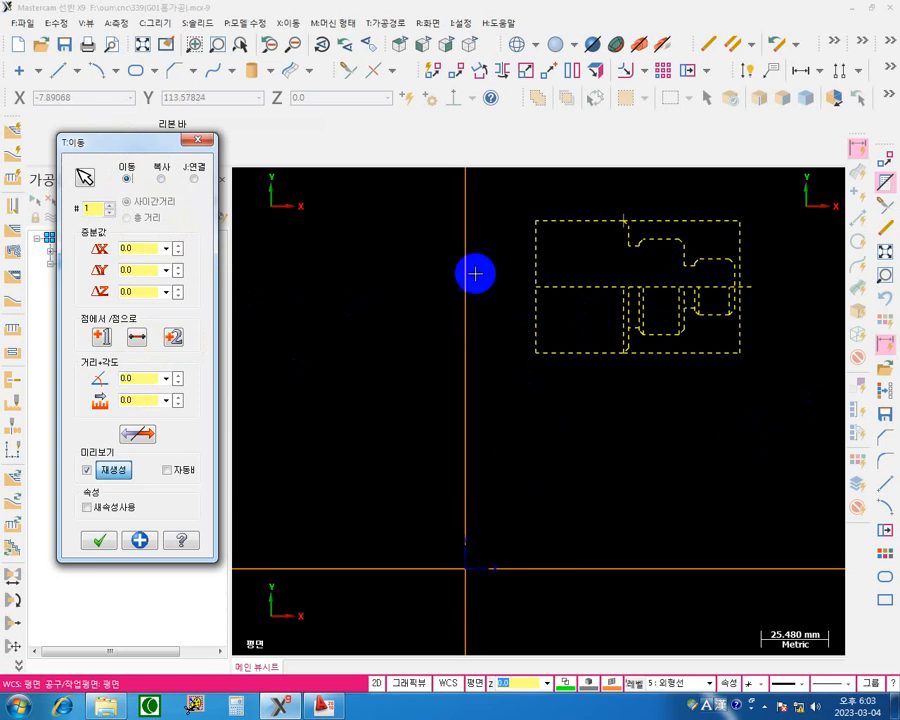
Translate the selected geometry point to point, from the part's front-face centre to the coordinate origin.
{"action": "left_click", "coordinate": [101, 338]}
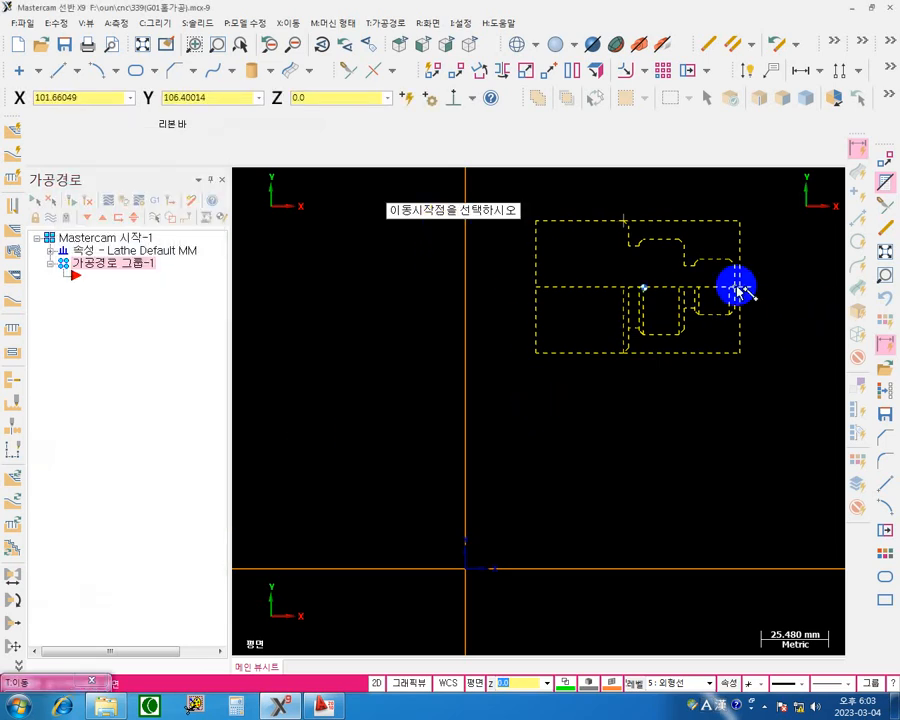
{"action": "scroll", "coordinate": [736, 286], "scroll_direction": "up", "scroll_amount": 5}
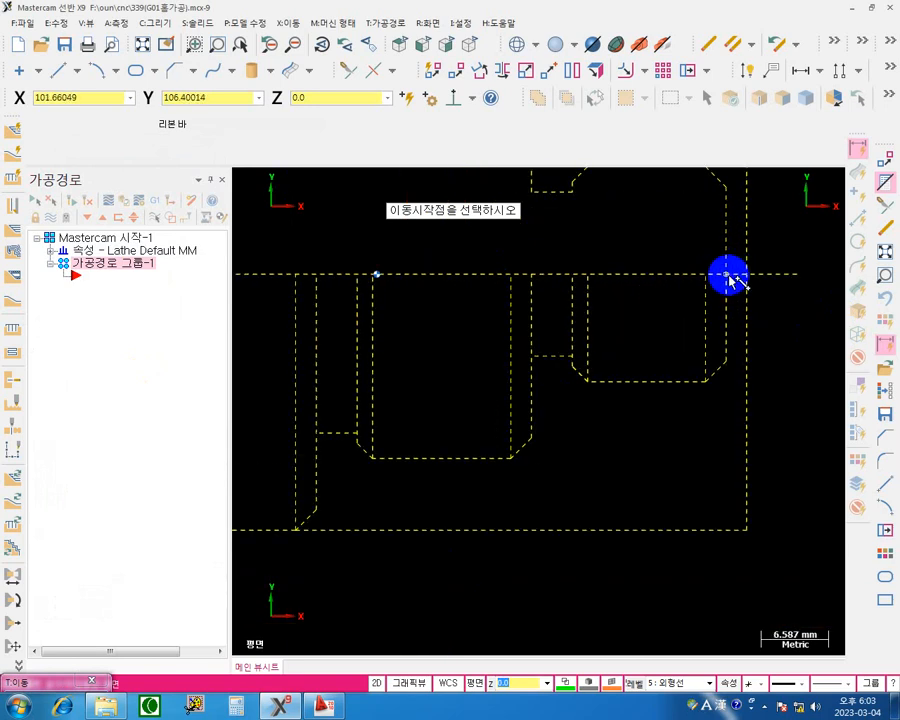
{"action": "left_click", "coordinate": [728, 275]}
{"action": "scroll", "coordinate": [644, 427], "scroll_direction": "down", "scroll_amount": 1}
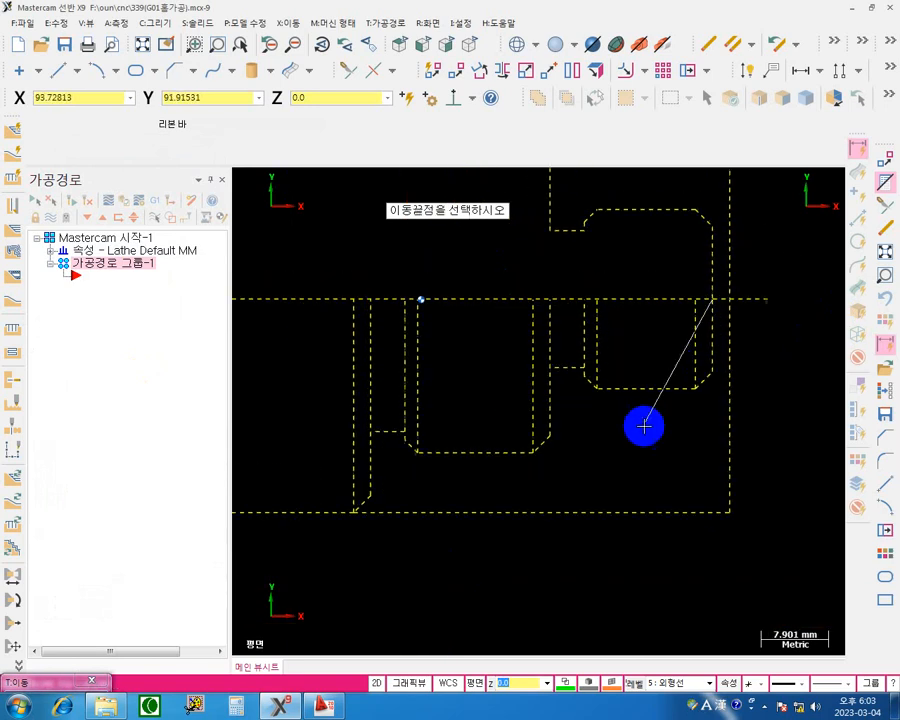
{"action": "scroll", "coordinate": [528, 446], "scroll_direction": "down", "scroll_amount": 4}
{"action": "middle_click_drag", "start_coordinate": [466, 449], "coordinate": [605, 305]}
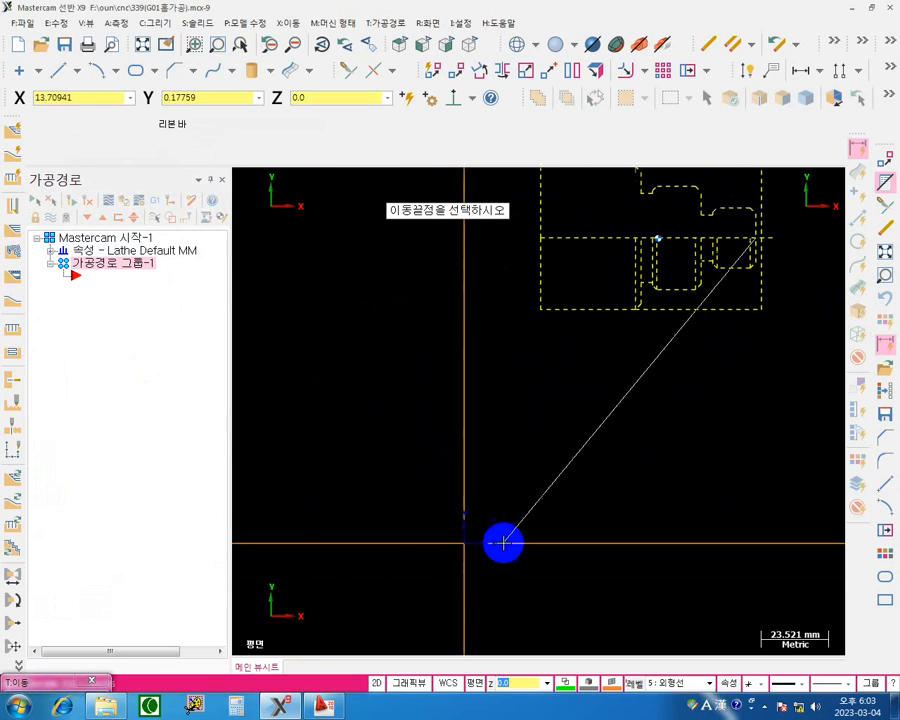
{"action": "left_click", "coordinate": [463, 545]}
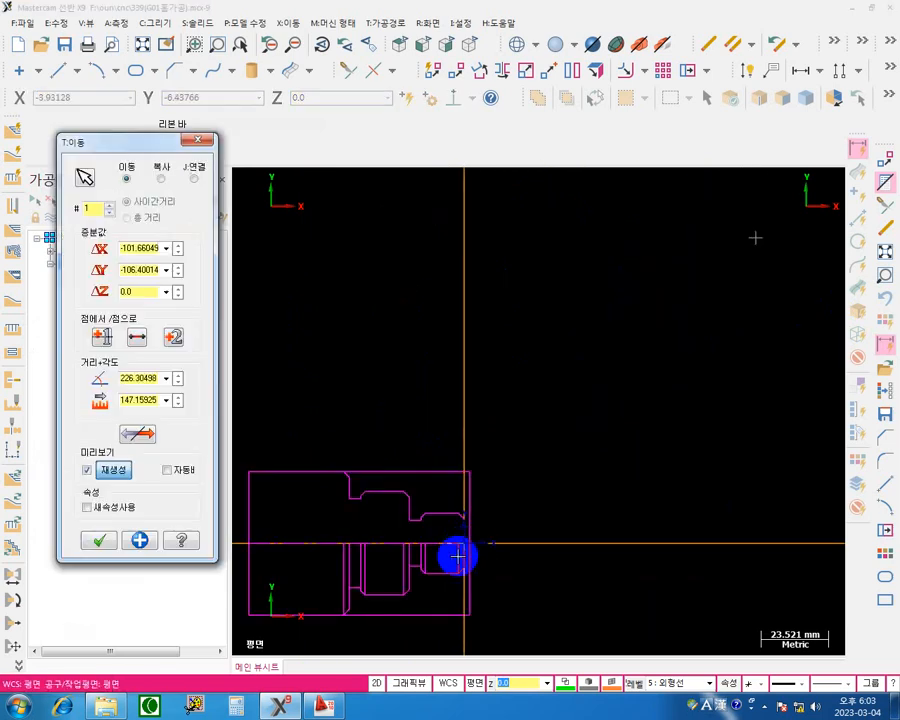
{"action": "middle_click_drag", "start_coordinate": [573, 438], "coordinate": [707, 364]}
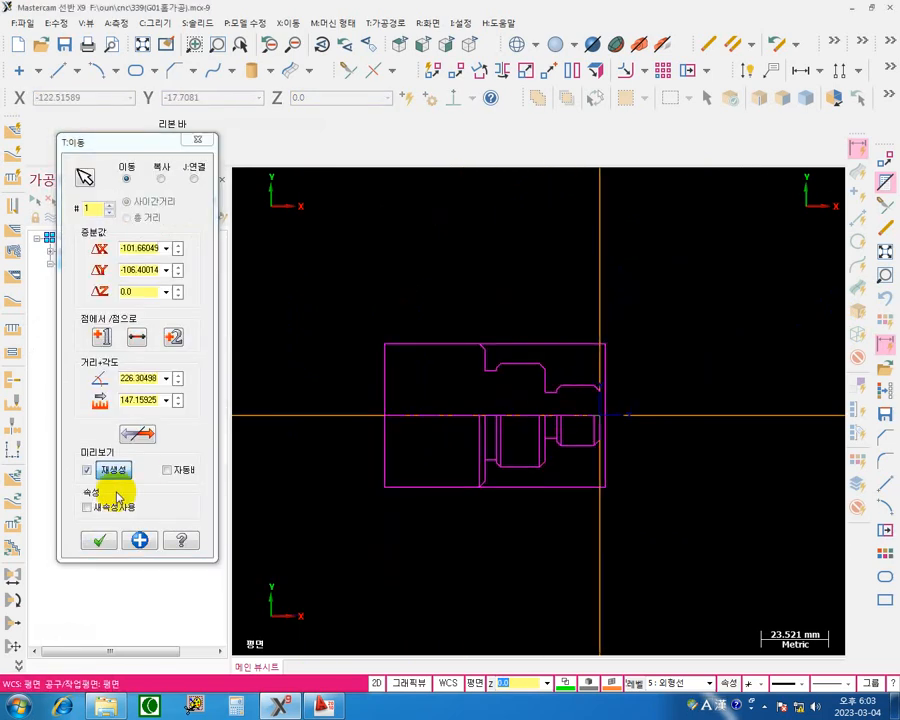
{"action": "left_click", "coordinate": [98, 540]}
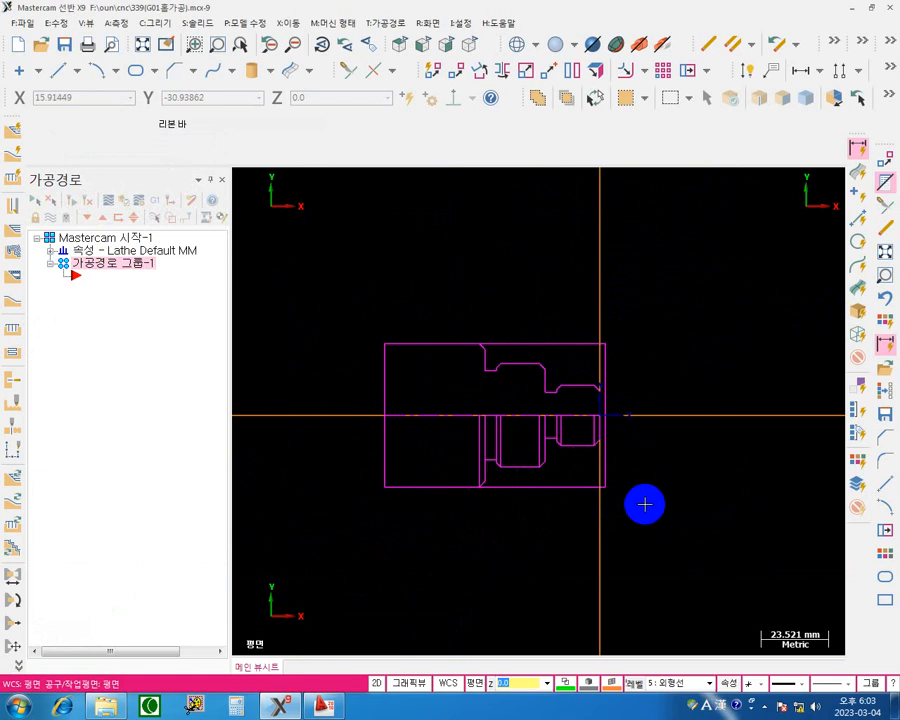
Undo the translation of the part.
{"action": "scroll", "coordinate": [644, 497], "scroll_direction": "down", "scroll_amount": 1}
{"action": "middle_click_drag", "start_coordinate": [655, 314], "coordinate": [563, 294]}
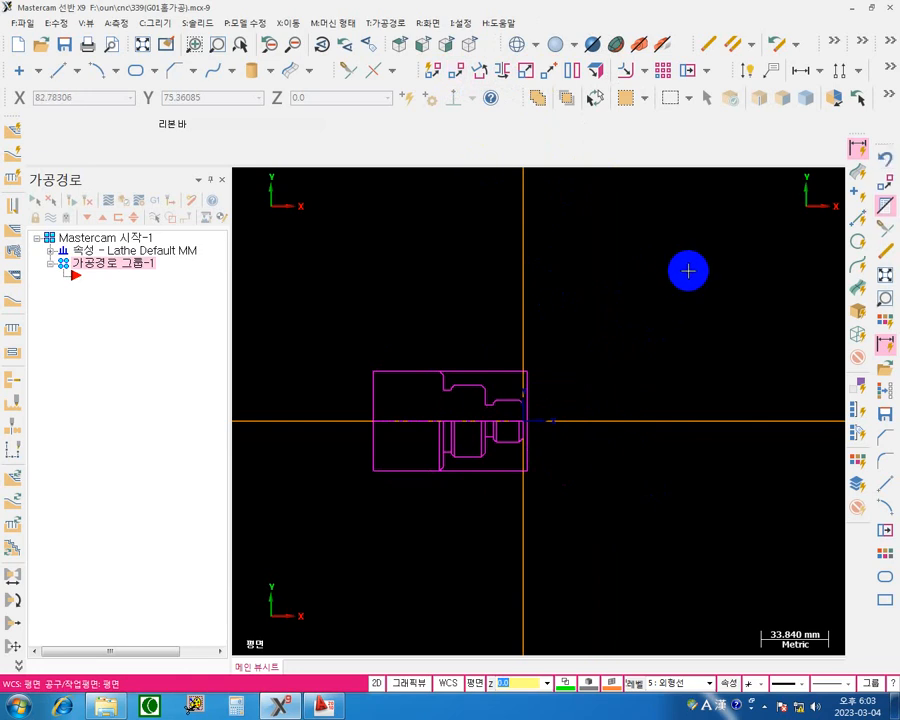
{"action": "left_click", "coordinate": [689, 272]}
{"action": "mouse_move", "coordinate": [689, 274]}
{"action": "middle_mouse_down"}
{"action": "mouse_move", "coordinate": [599, 372]}
{"action": "mouse_move", "coordinate": [587, 412]}
{"action": "middle_mouse_up"}
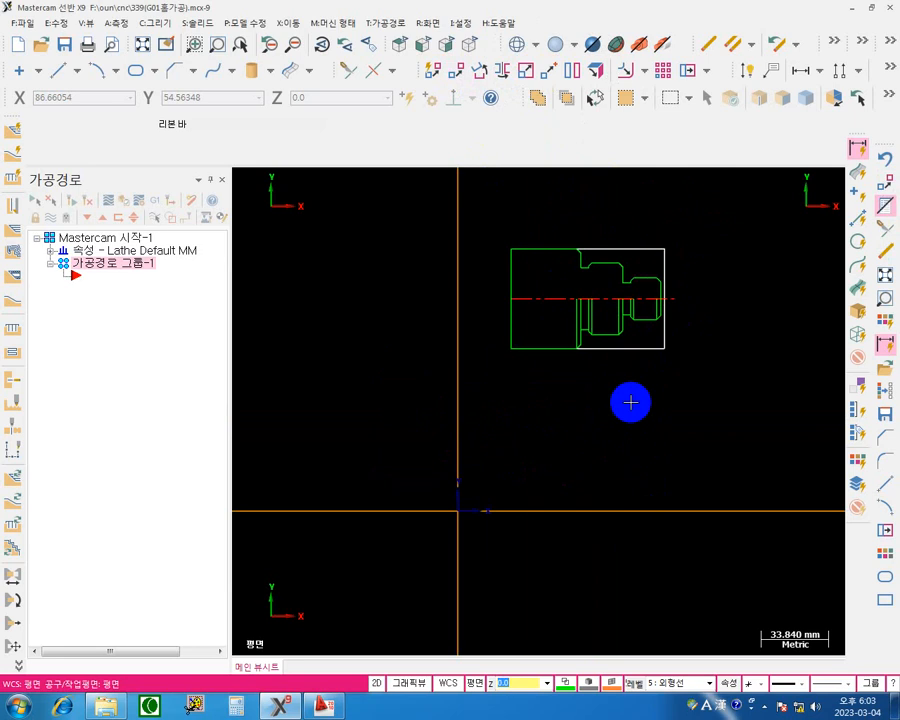
Try Move to Origin on the whole drawing with the part's front-face centre as the start point, and undo the move.
{"action": "left_click", "coordinate": [547, 78]}
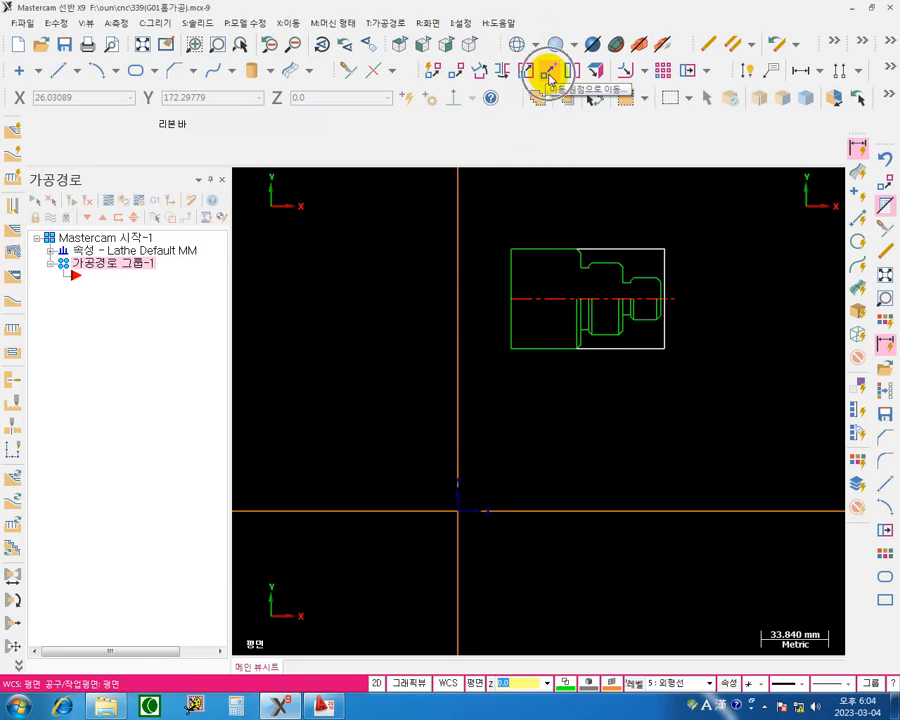
{"action": "left_click", "coordinate": [549, 74]}
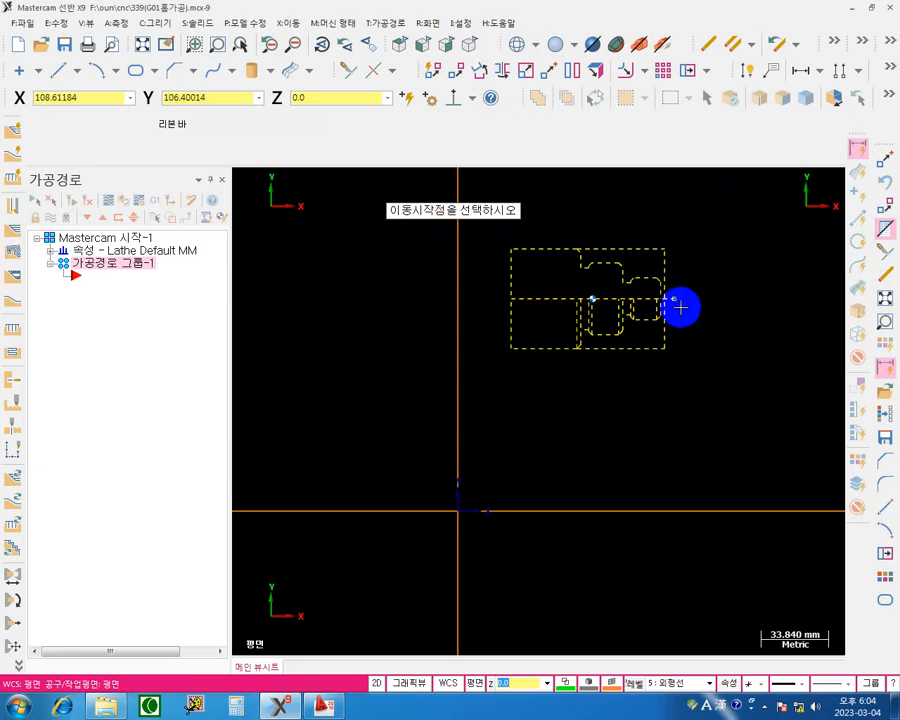
{"action": "scroll", "coordinate": [676, 315], "scroll_direction": "up", "scroll_amount": 3}
{"action": "middle_click_drag", "start_coordinate": [749, 329], "coordinate": [820, 295]}
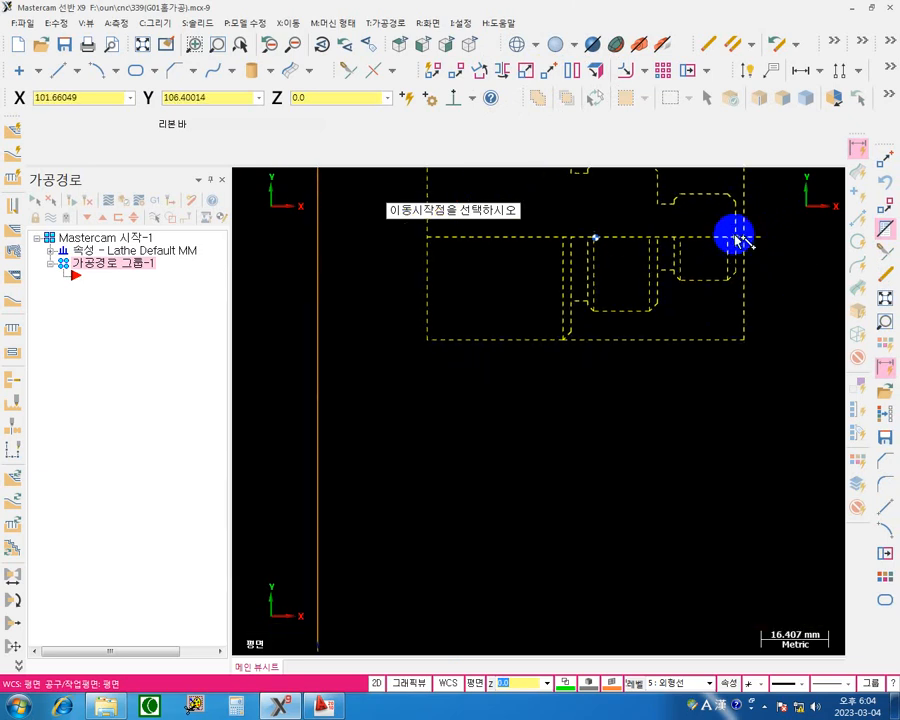
{"action": "scroll", "coordinate": [735, 240], "scroll_direction": "down", "scroll_amount": 2}
{"action": "middle_click_drag", "start_coordinate": [736, 266], "coordinate": [768, 324]}
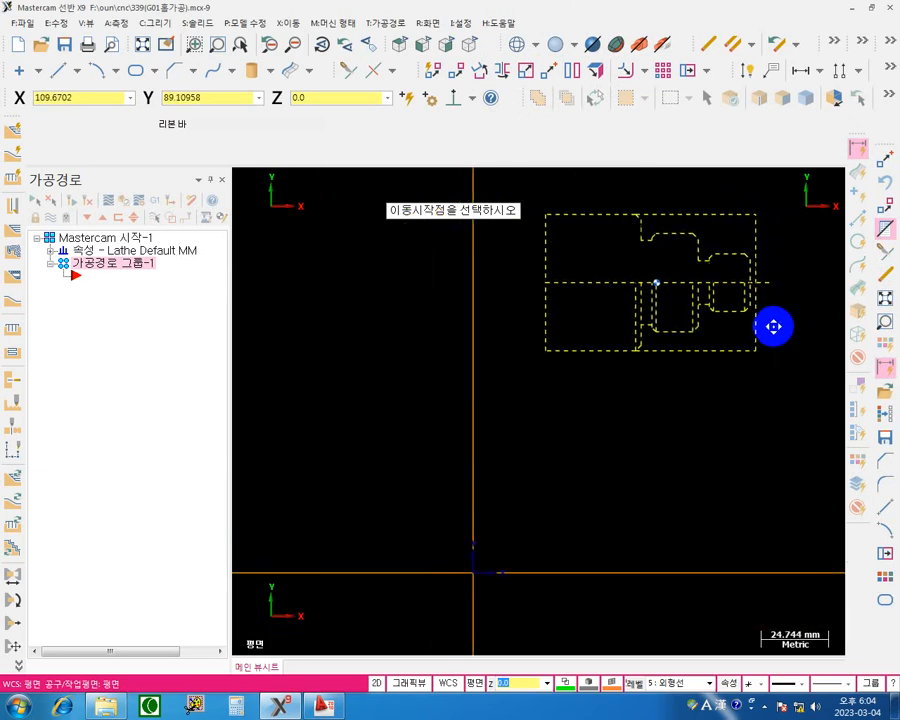
{"action": "left_click", "coordinate": [754, 279]}
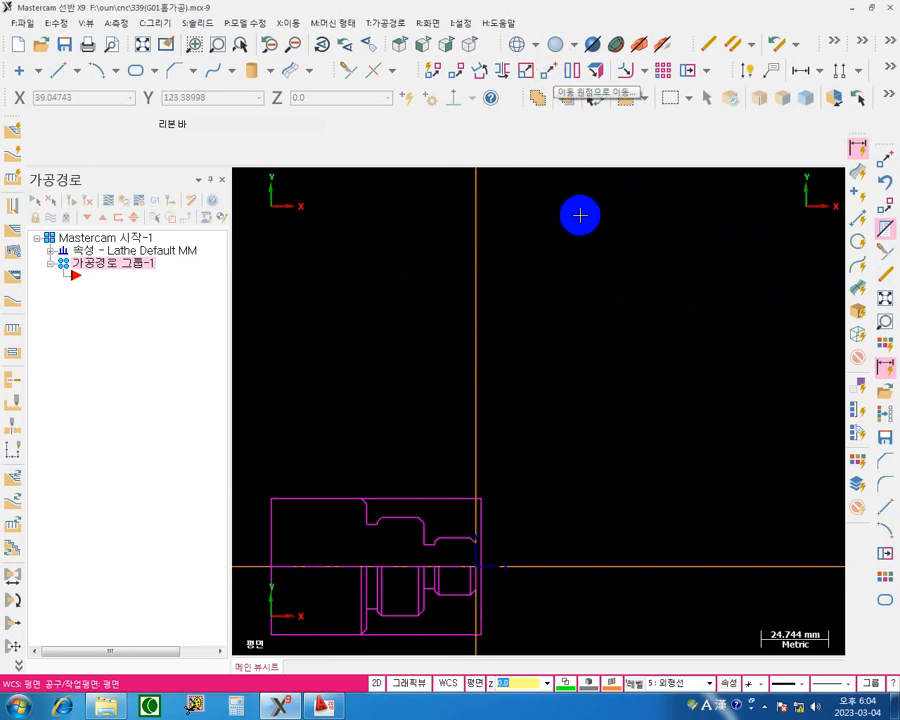
{"action": "key", "text": "ctrl+z"}
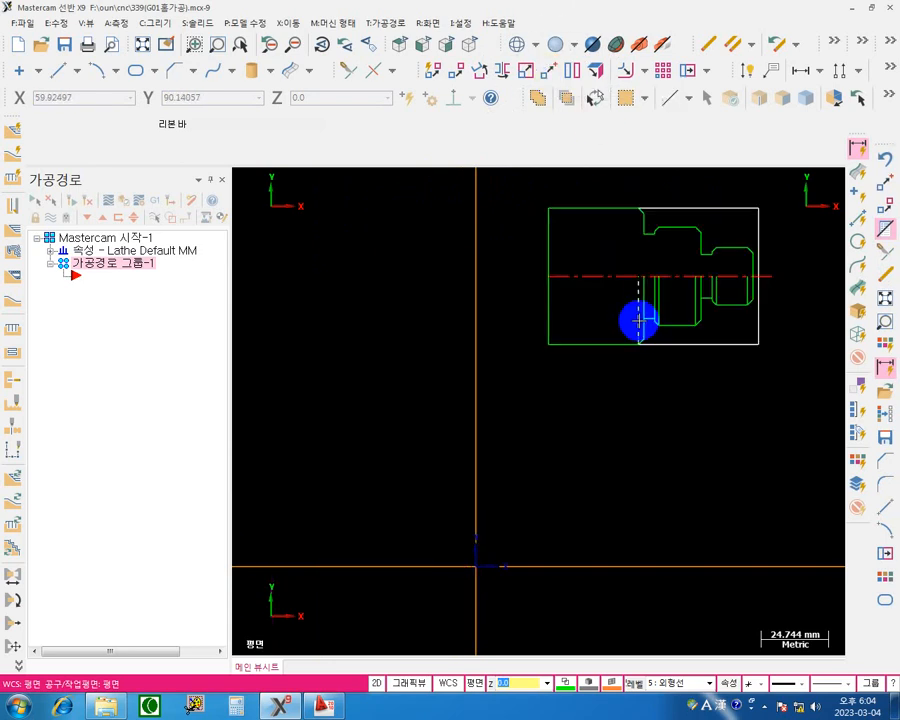
Use Move to Origin to bring the part's front-face centre to the coordinate origin, and clear the result colours.
{"action": "left_click", "coordinate": [549, 77]}
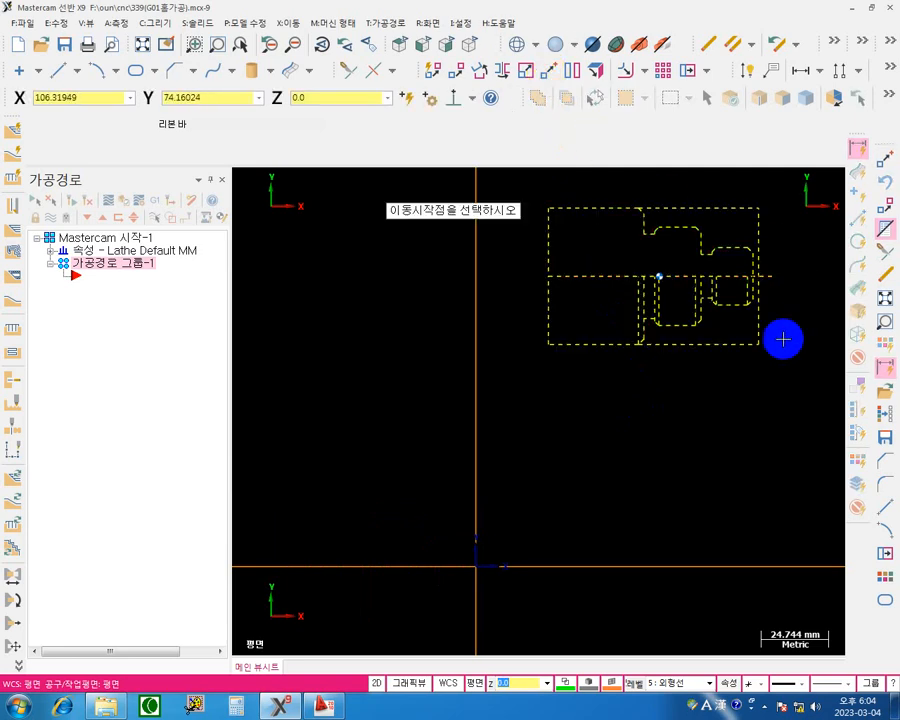
{"action": "left_click", "coordinate": [755, 278]}
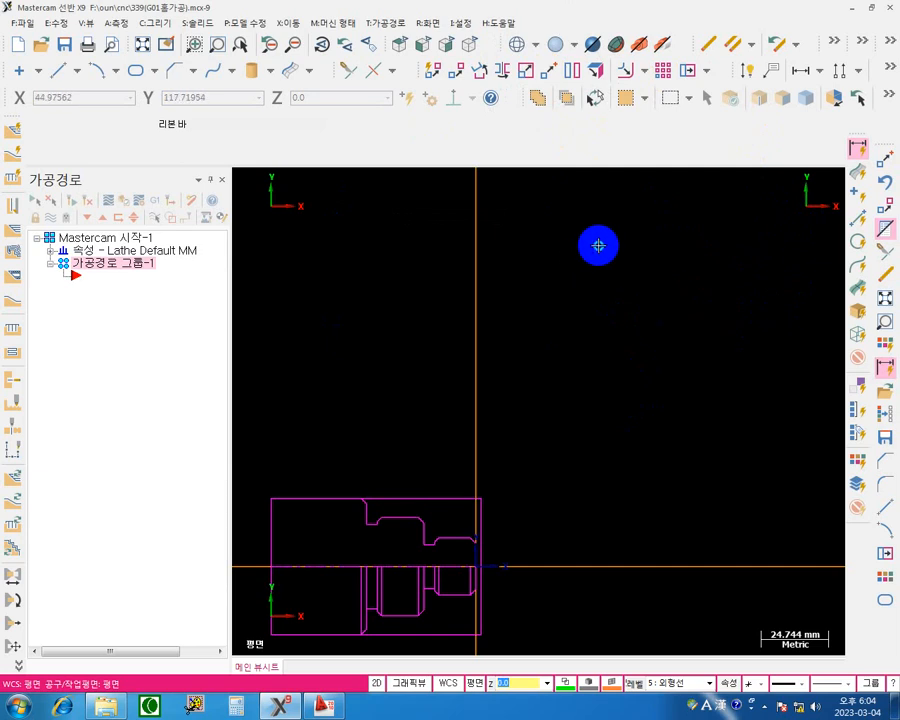
{"action": "right_click", "coordinate": [597, 247]}
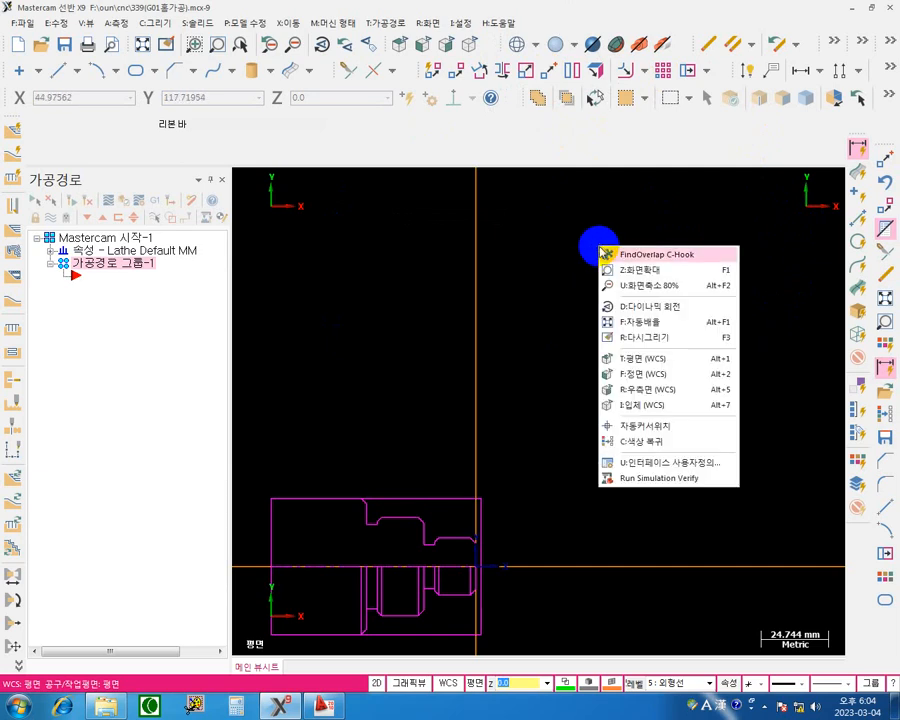
{"action": "left_click", "coordinate": [652, 442]}
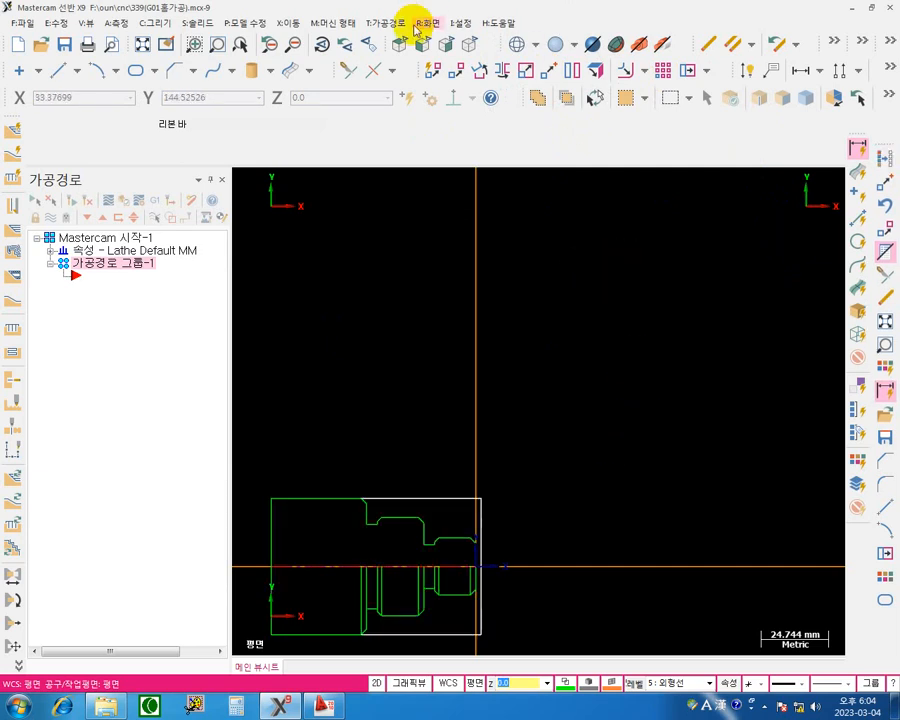
{"action": "left_click", "coordinate": [143, 45]}
{"action": "scroll", "coordinate": [687, 391], "scroll_direction": "down", "scroll_amount": 3}
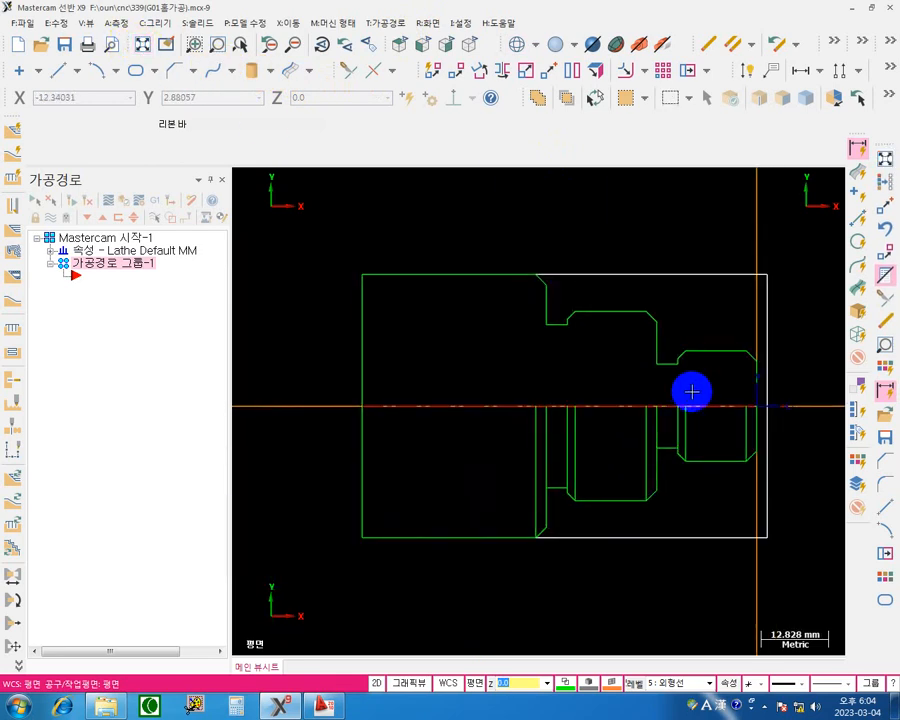
{"action": "middle_click_drag", "start_coordinate": [719, 391], "coordinate": [694, 363]}
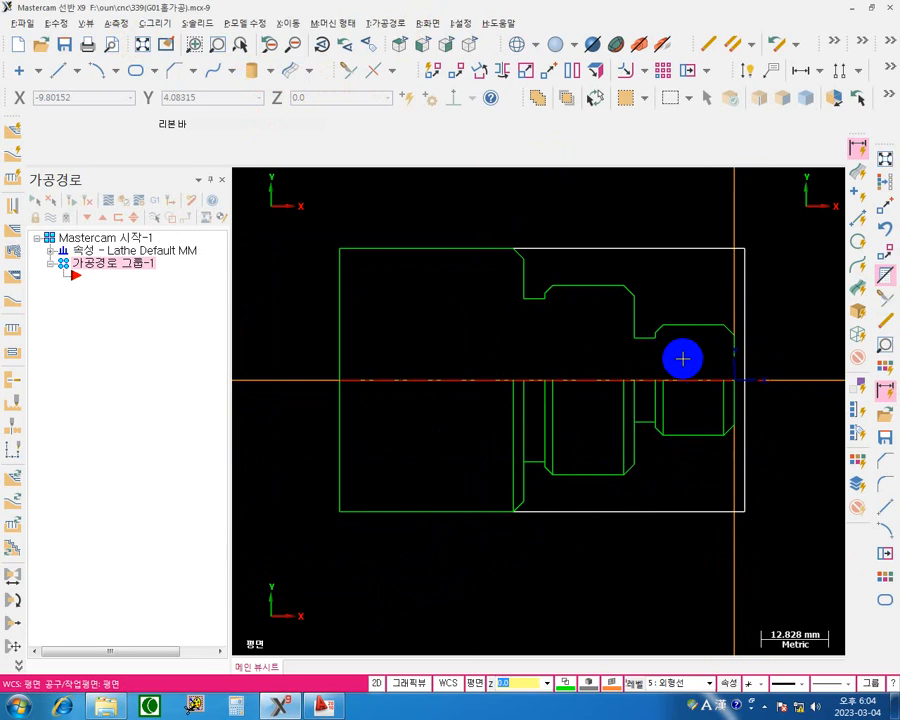
Inspect the moved part's outline and front face against the coordinate axes, and fit the whole drawing in view.
{"action": "scroll", "coordinate": [682, 358], "scroll_direction": "up", "scroll_amount": 2}
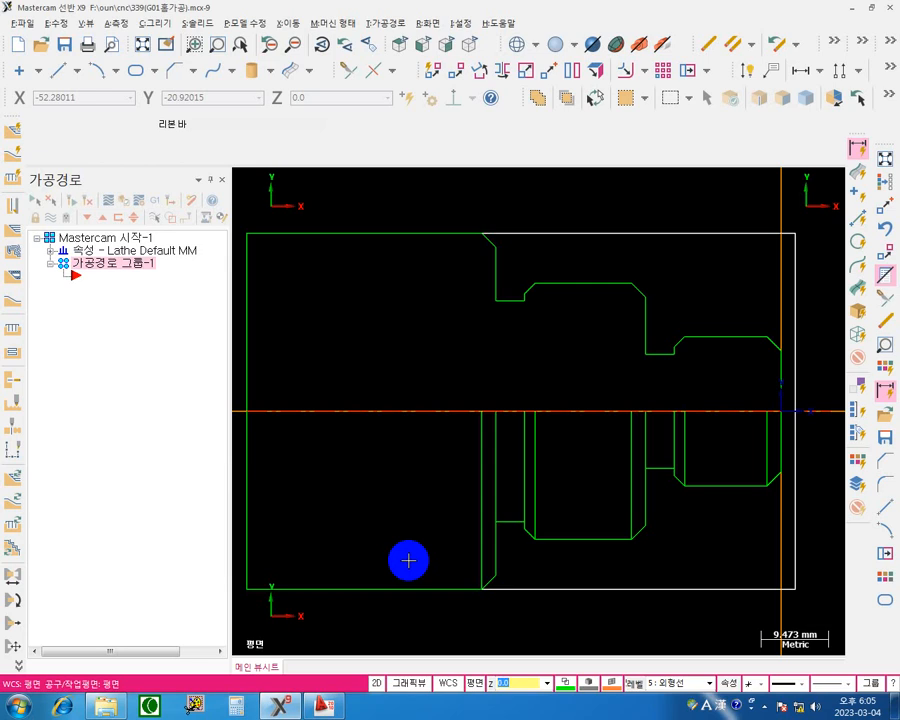
{"action": "scroll", "coordinate": [408, 561], "scroll_direction": "down", "scroll_amount": 1}
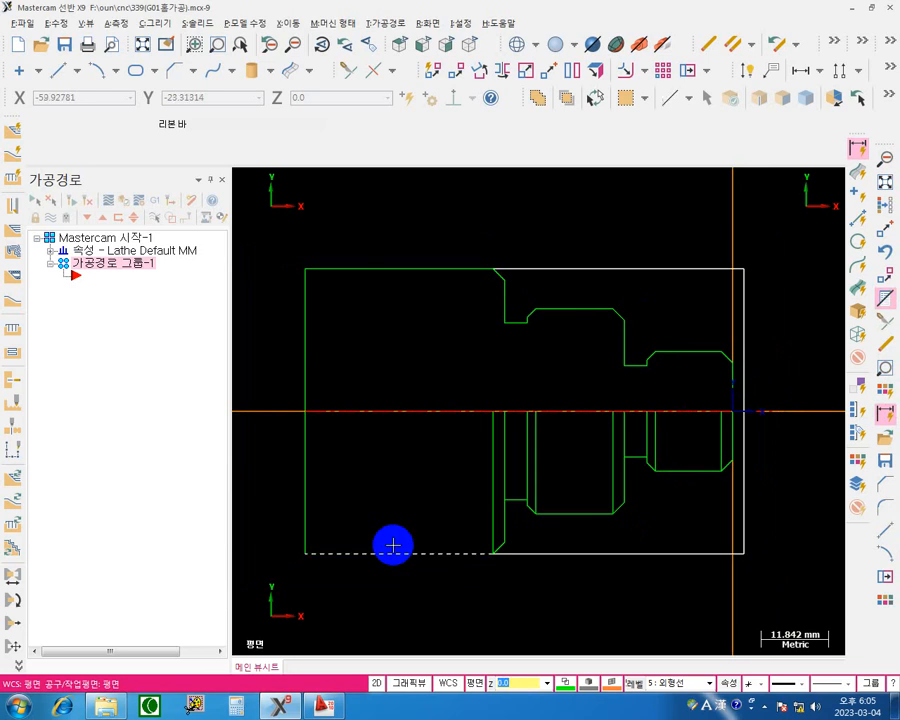
{"action": "left_click", "coordinate": [143, 45]}
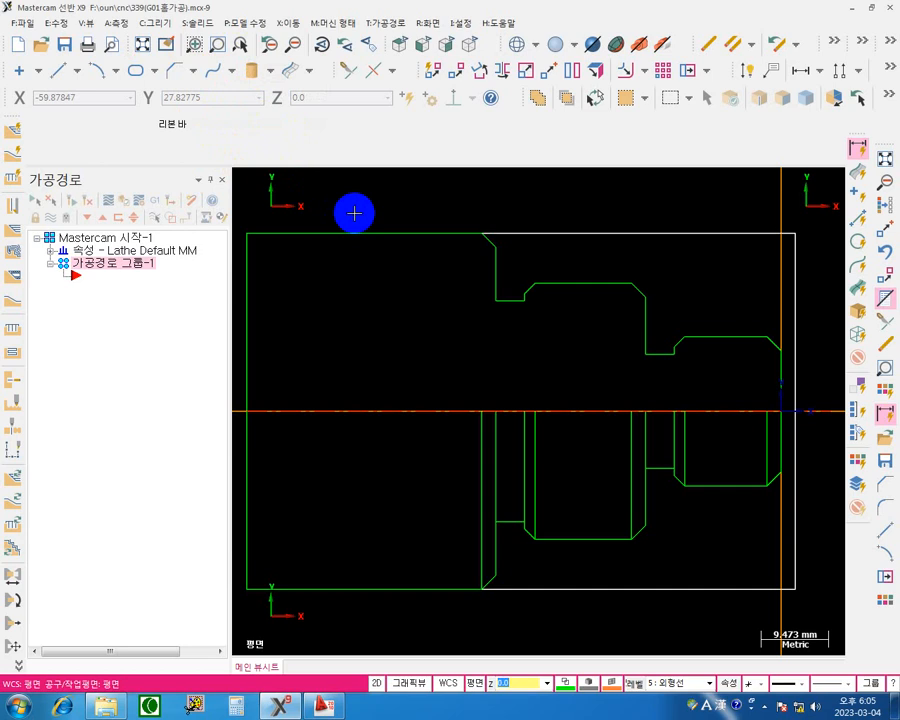
{"action": "scroll", "coordinate": [354, 213], "scroll_direction": "down", "scroll_amount": 5}
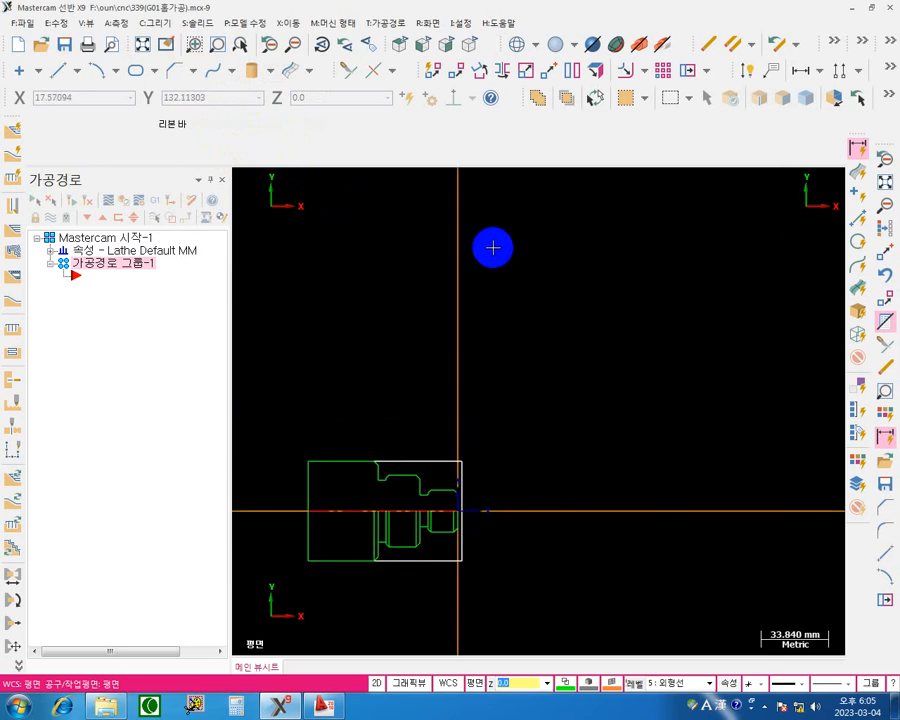
{"action": "scroll", "coordinate": [493, 248], "scroll_direction": "up", "scroll_amount": 1}
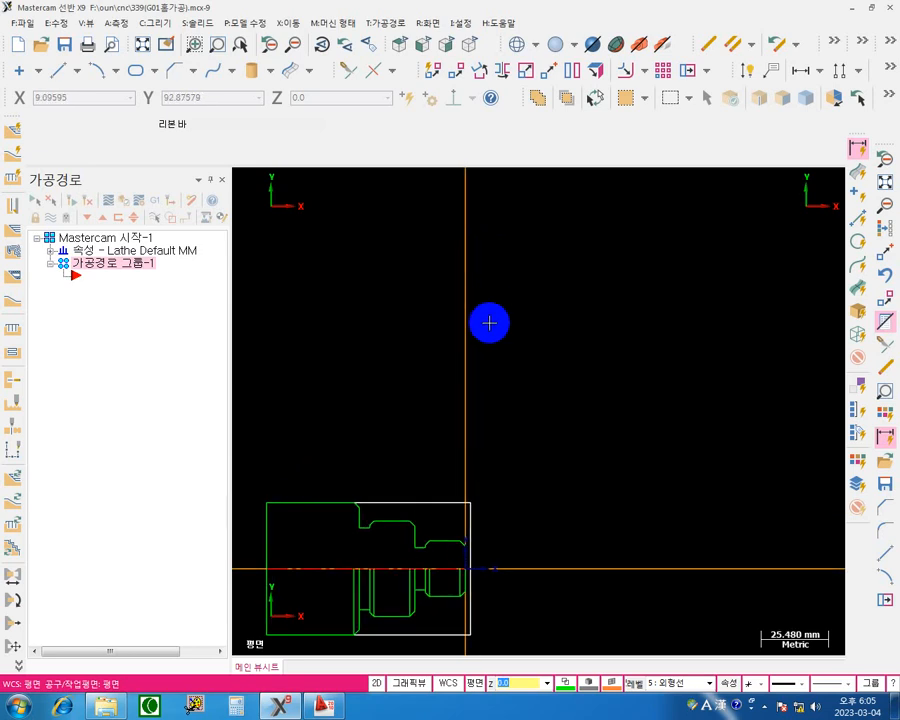
{"action": "middle_click_drag", "start_coordinate": [488, 322], "coordinate": [611, 241]}
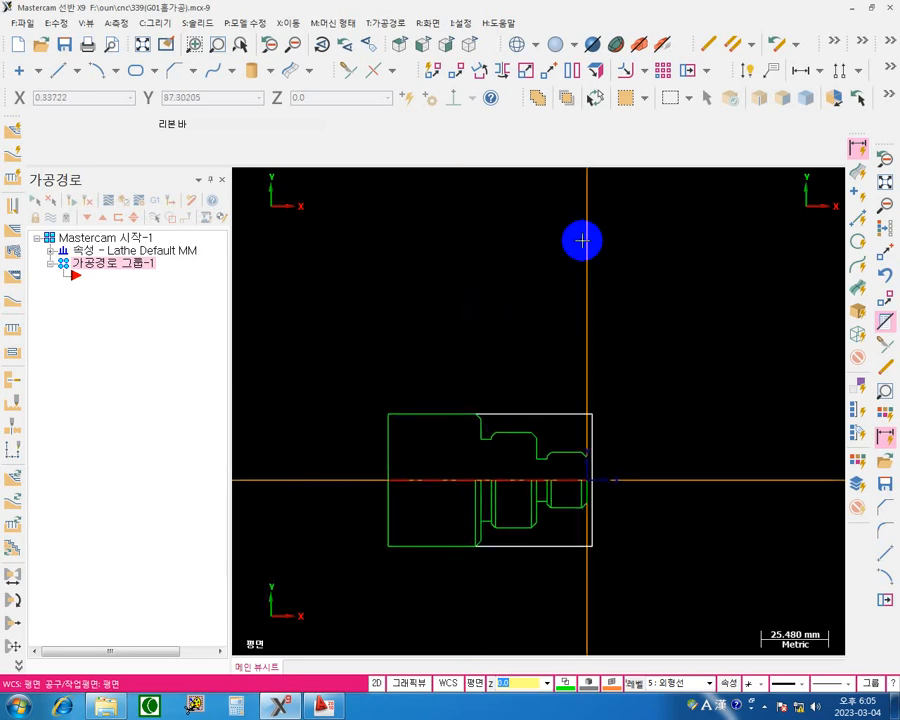
{"action": "scroll", "coordinate": [378, 322], "scroll_direction": "up", "scroll_amount": 3}
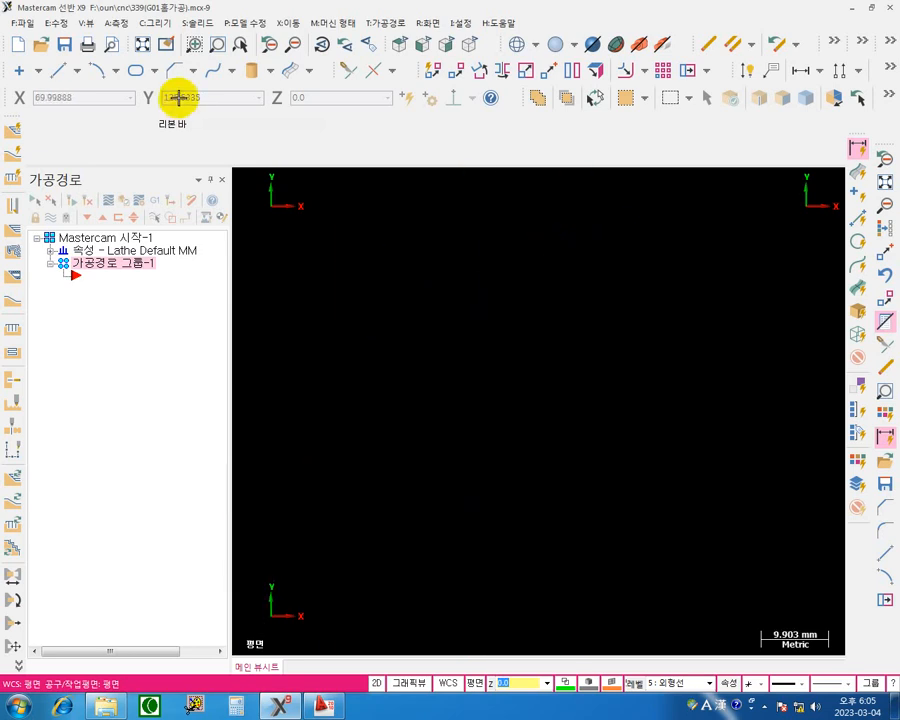
{"action": "left_click", "coordinate": [141, 45]}
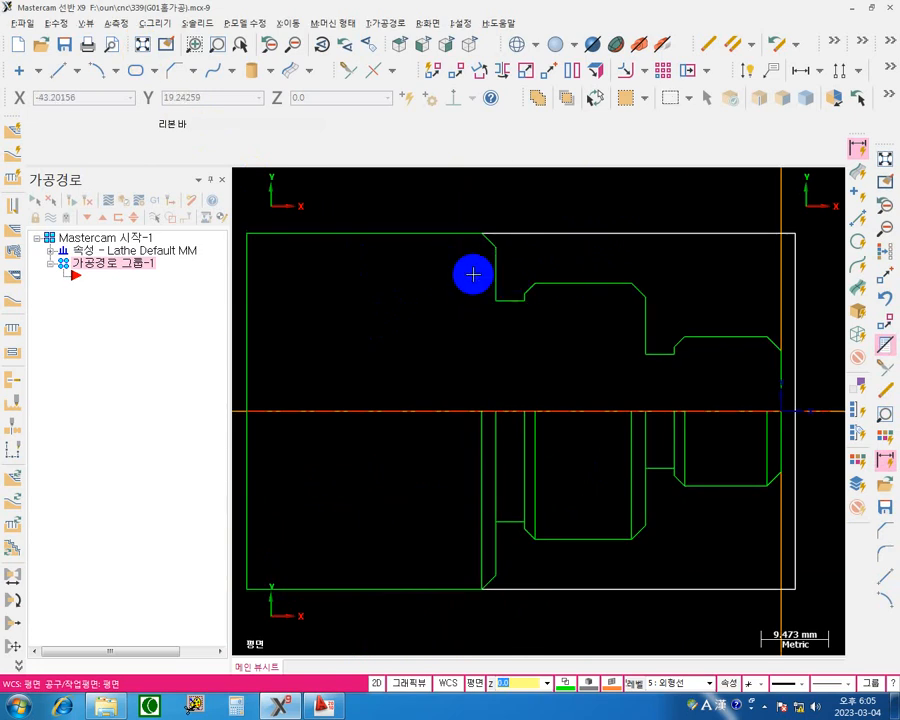
{"action": "scroll", "coordinate": [473, 274], "scroll_direction": "down", "scroll_amount": 1}
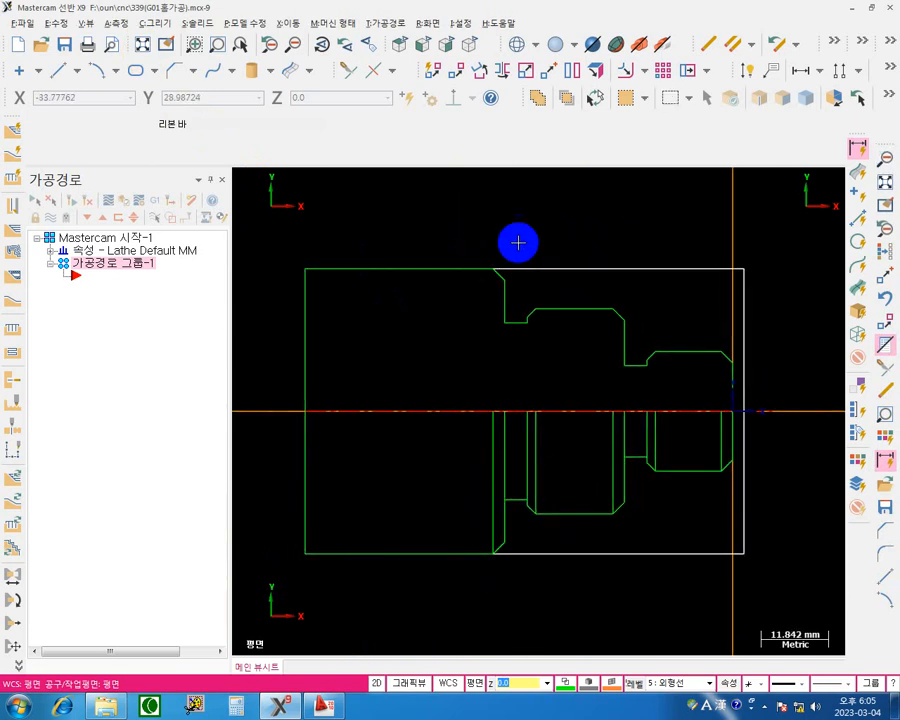
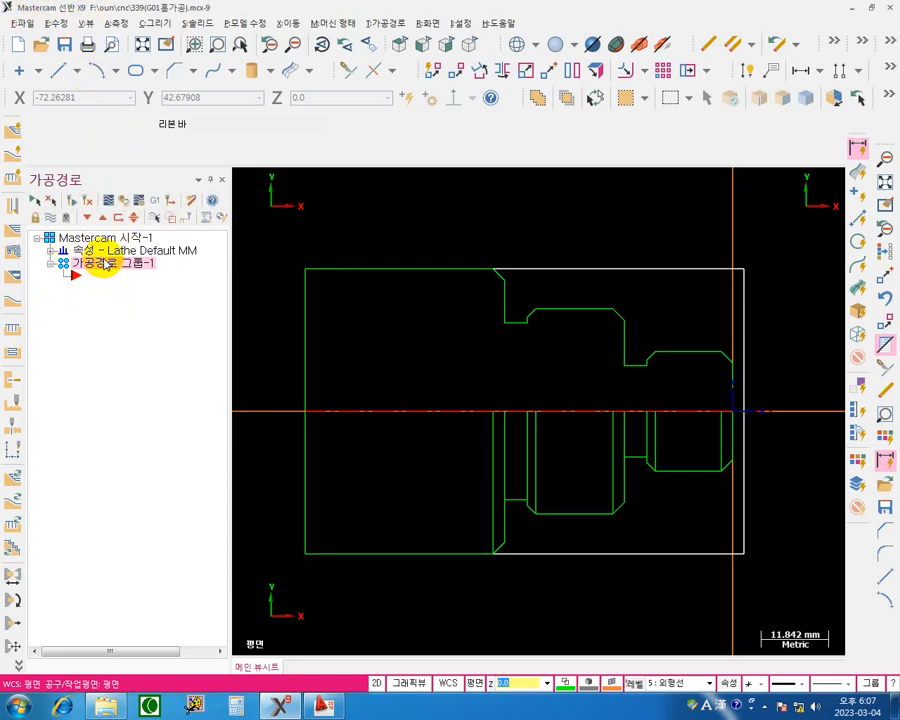
Add a lathe machine group using LATHE C-AXIS SLANT BED MM.LMD-9, and select Mastercam 시작-2 in the toolpath tree.
{"action": "left_click", "coordinate": [324, 23]}
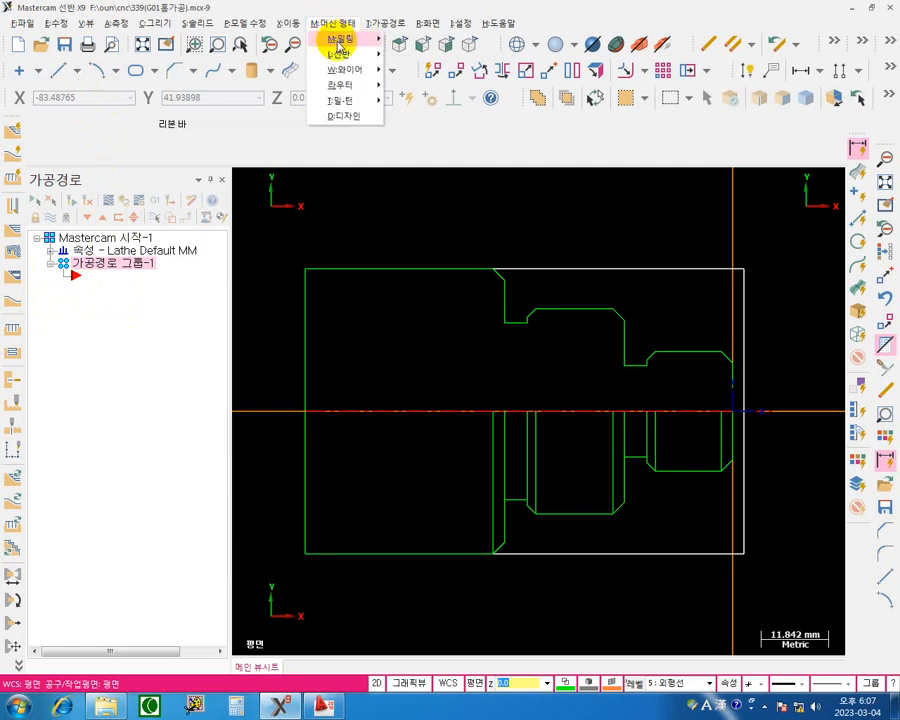
{"action": "mouse_move", "coordinate": [327, 37]}
{"action": "mouse_move", "coordinate": [370, 54]}
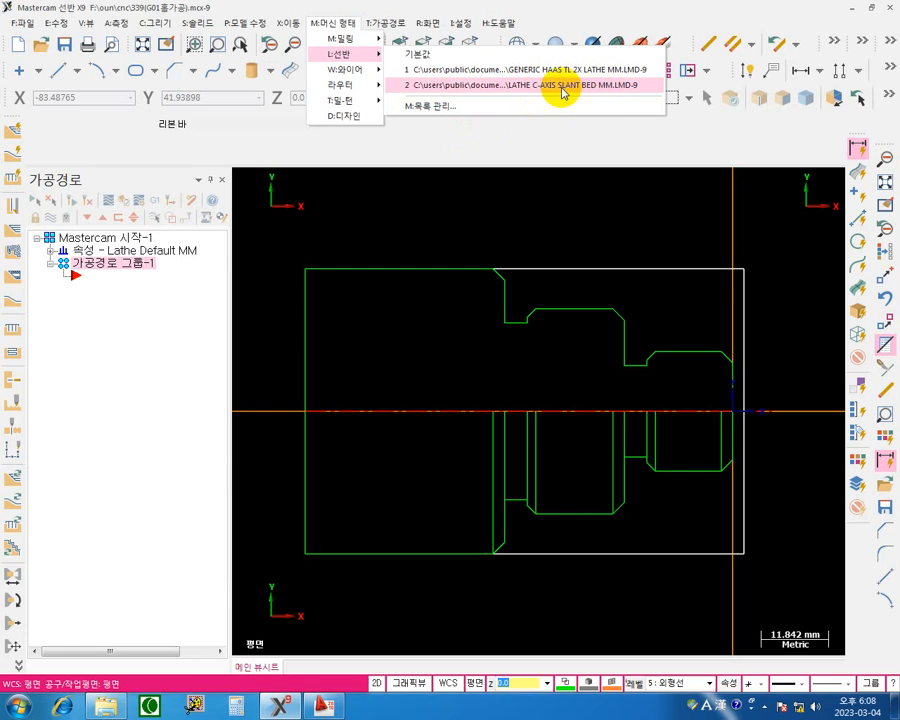
{"action": "left_click", "coordinate": [561, 88]}
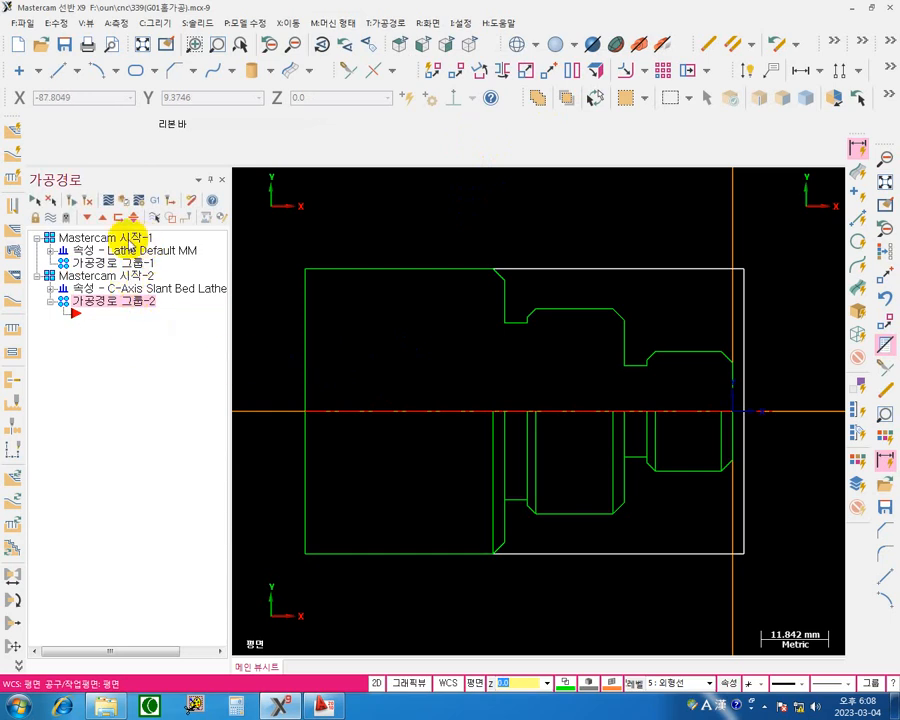
{"action": "left_click", "coordinate": [112, 237]}
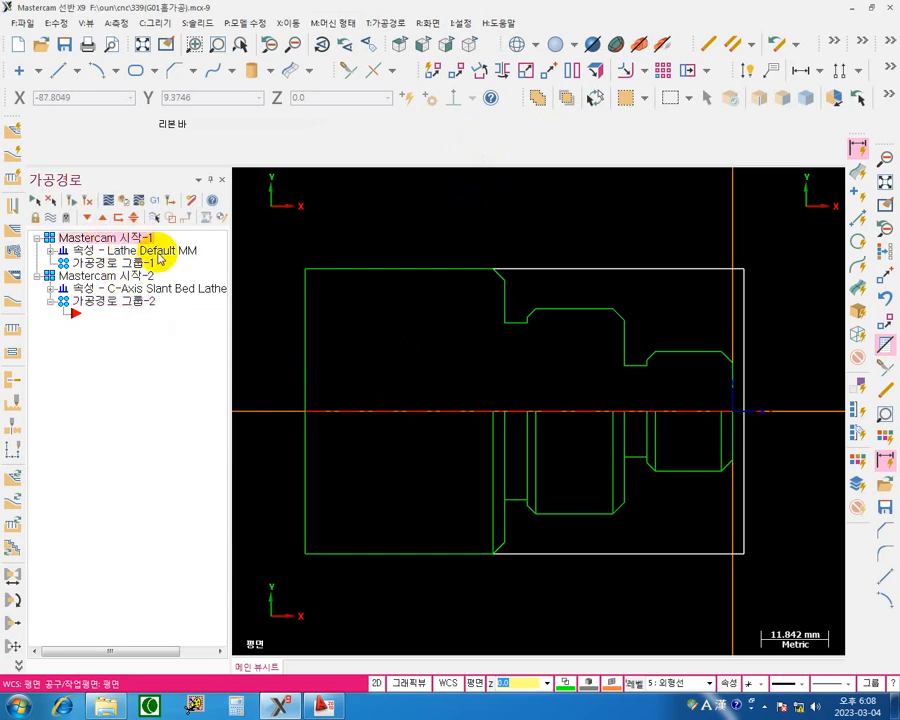
{"action": "left_click", "coordinate": [128, 275]}
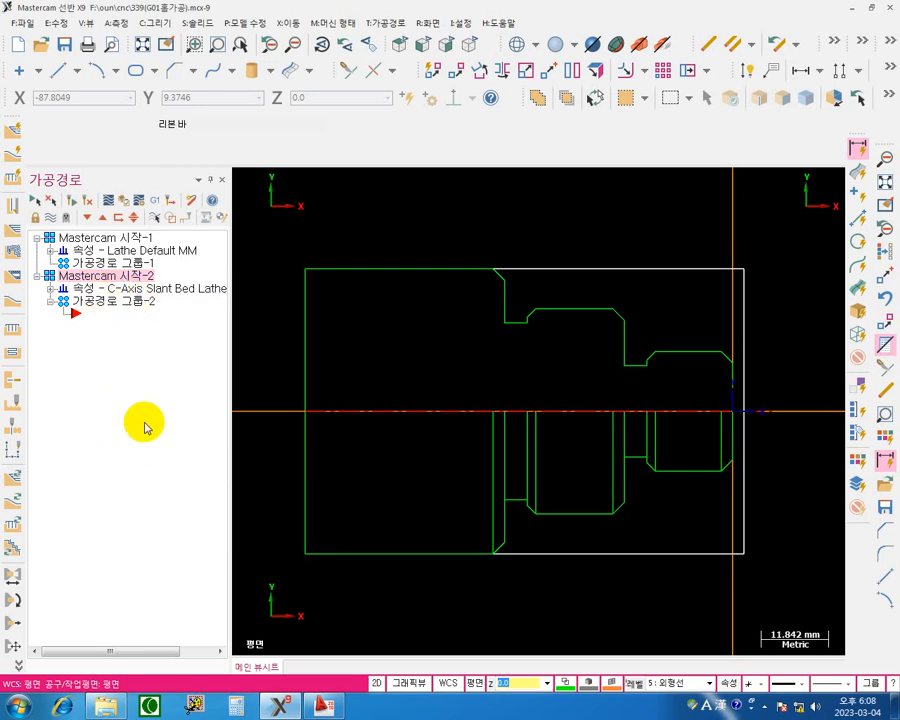
Remove the GENERIC HAAS TL 2X LATHE MM and LATHE C-AXIS SLANT BED MM definitions from the lathe machine menu list.
{"action": "left_click", "coordinate": [344, 25]}
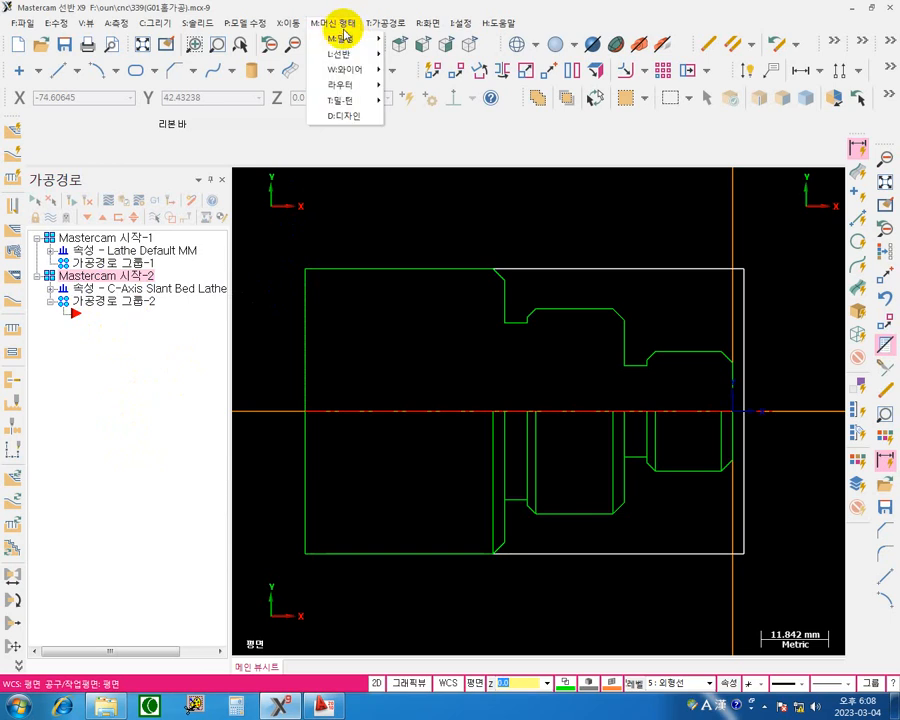
{"action": "mouse_move", "coordinate": [389, 62]}
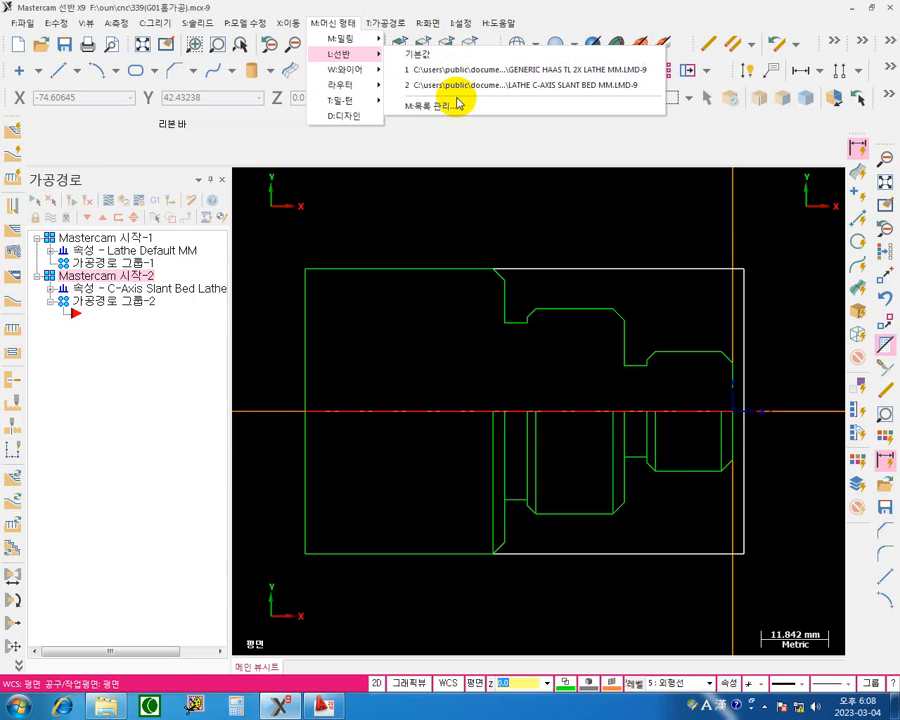
{"action": "left_click", "coordinate": [447, 110]}
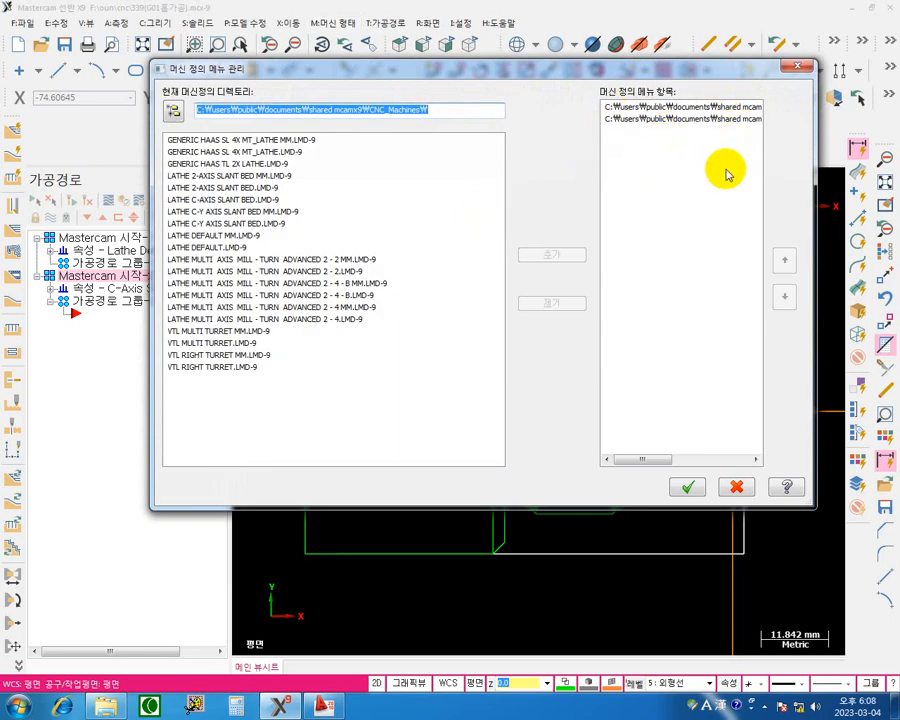
{"action": "left_click", "coordinate": [684, 107]}
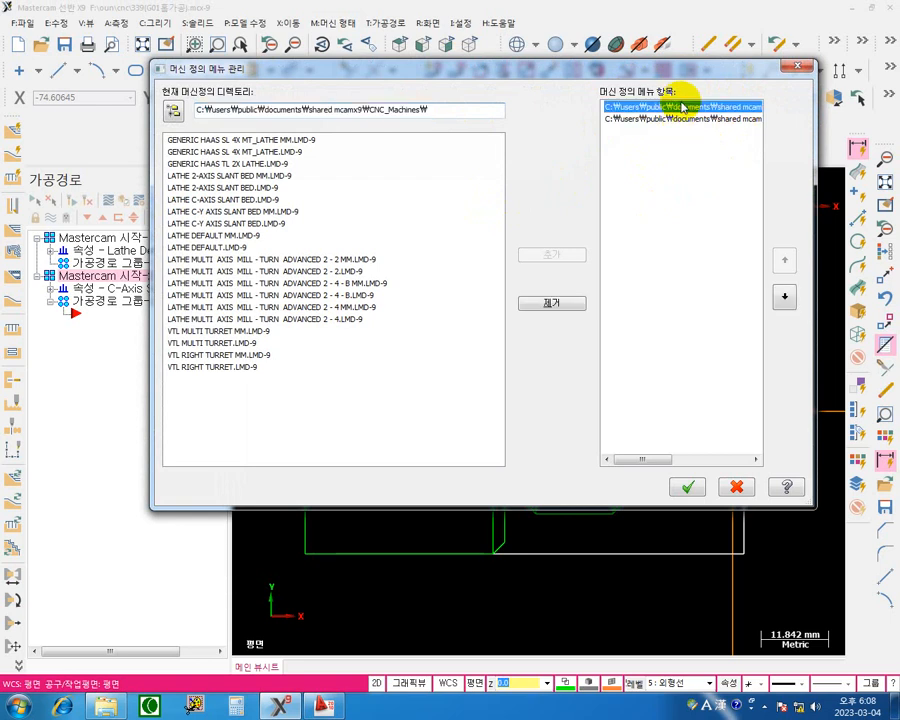
{"action": "left_click", "coordinate": [548, 302]}
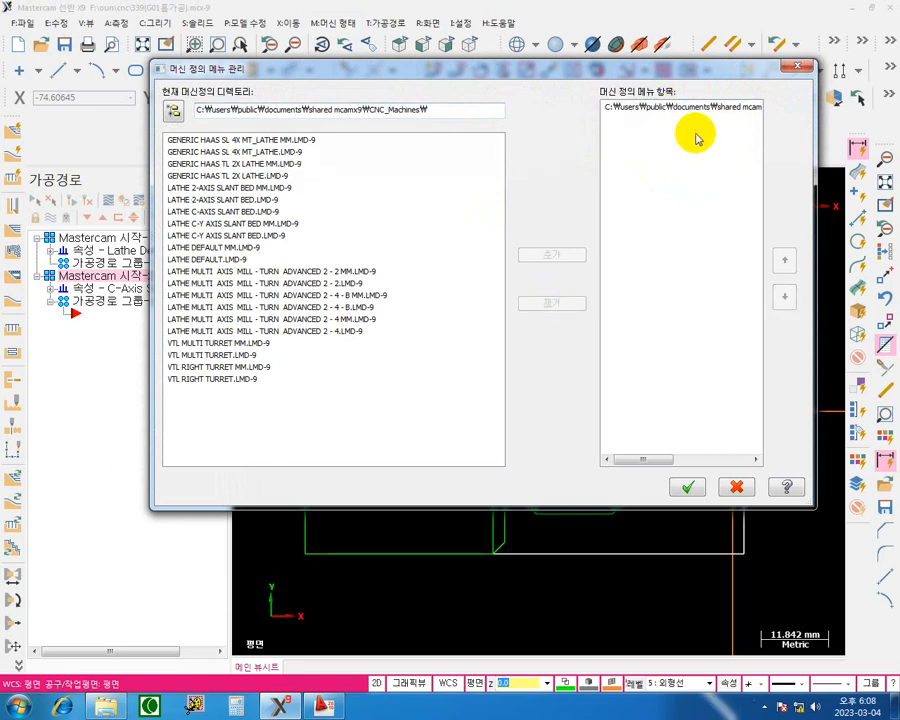
{"action": "left_click", "coordinate": [704, 108]}
{"action": "left_click", "coordinate": [540, 303]}
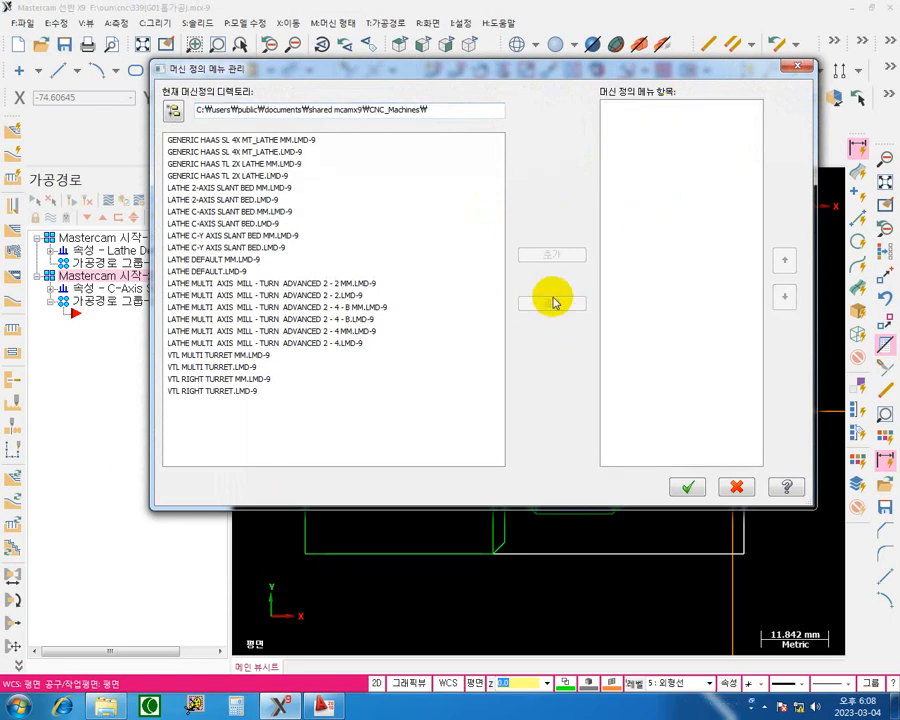
{"action": "left_click", "coordinate": [686, 484]}
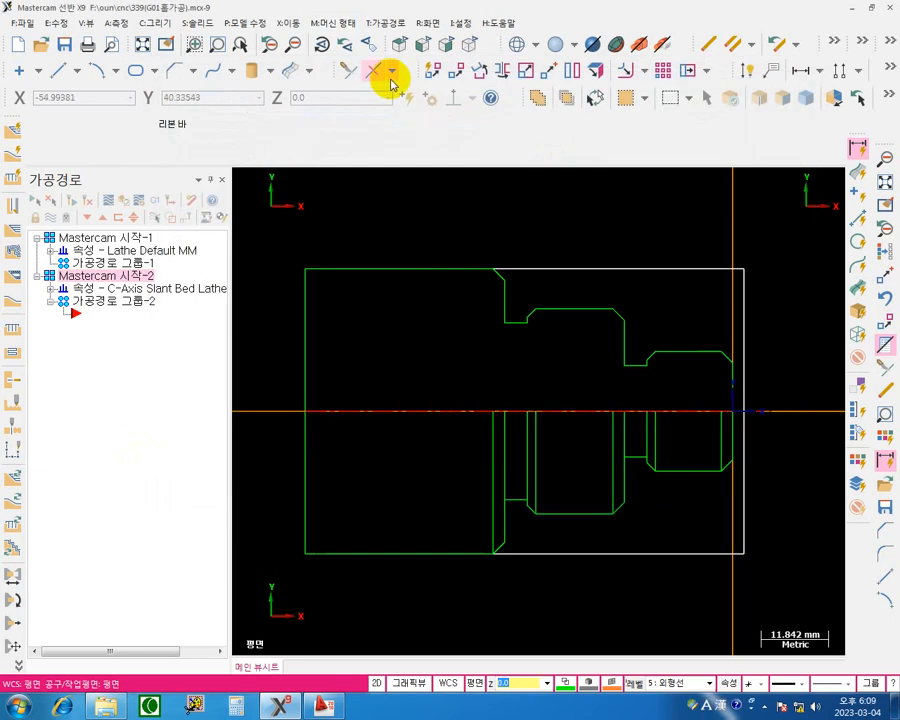
Add GENERIC HAAS TL 2X LATHE MM.LMD-9 to the lathe machine definition menu items.
{"action": "left_click", "coordinate": [338, 24]}
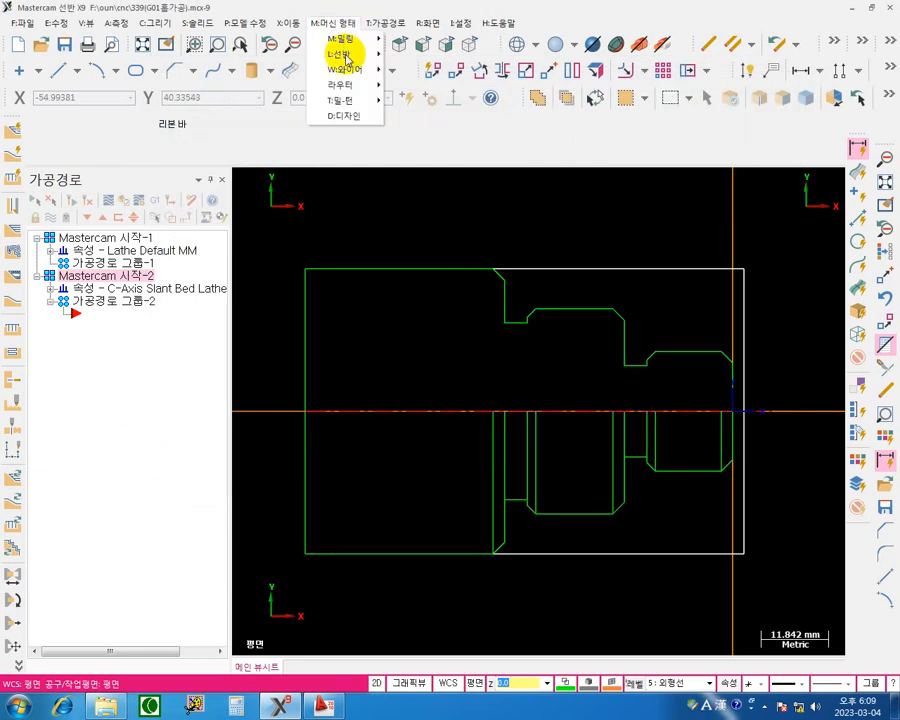
{"action": "mouse_move", "coordinate": [338, 56]}
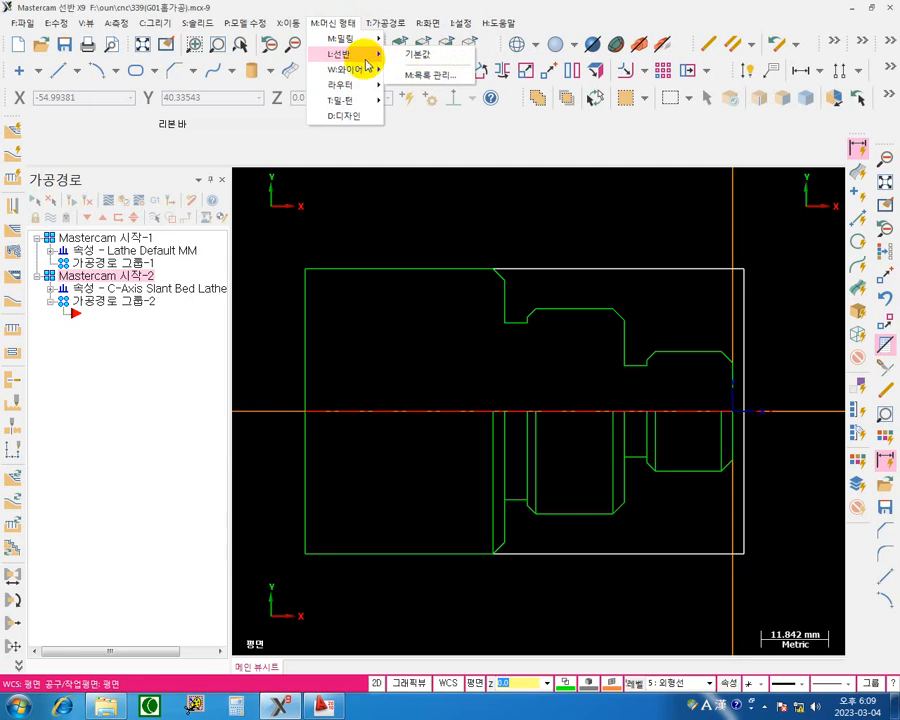
{"action": "left_click", "coordinate": [456, 77]}
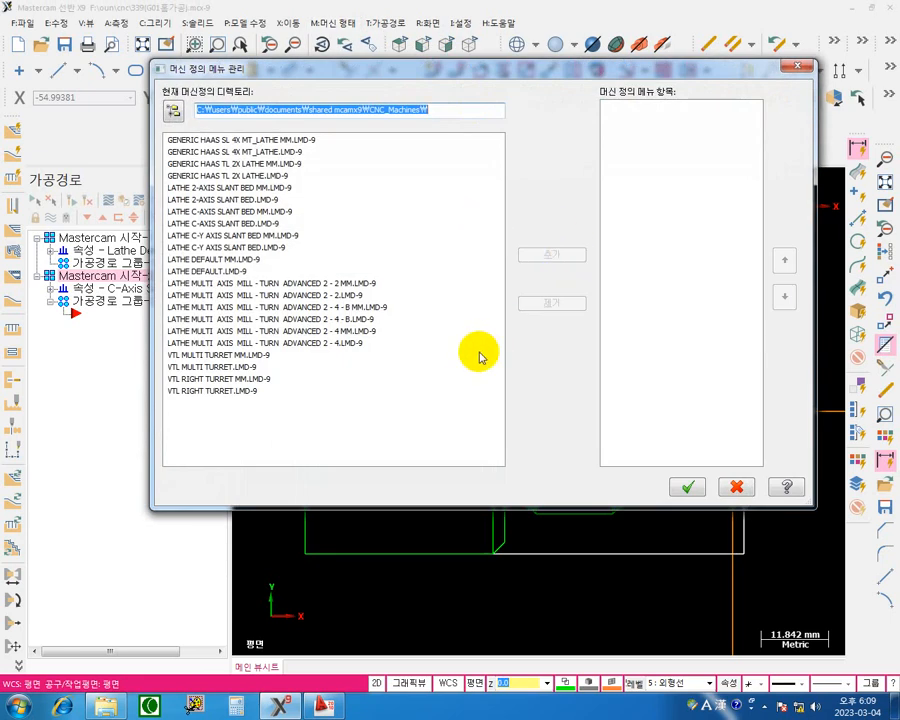
{"action": "left_click", "coordinate": [225, 175]}
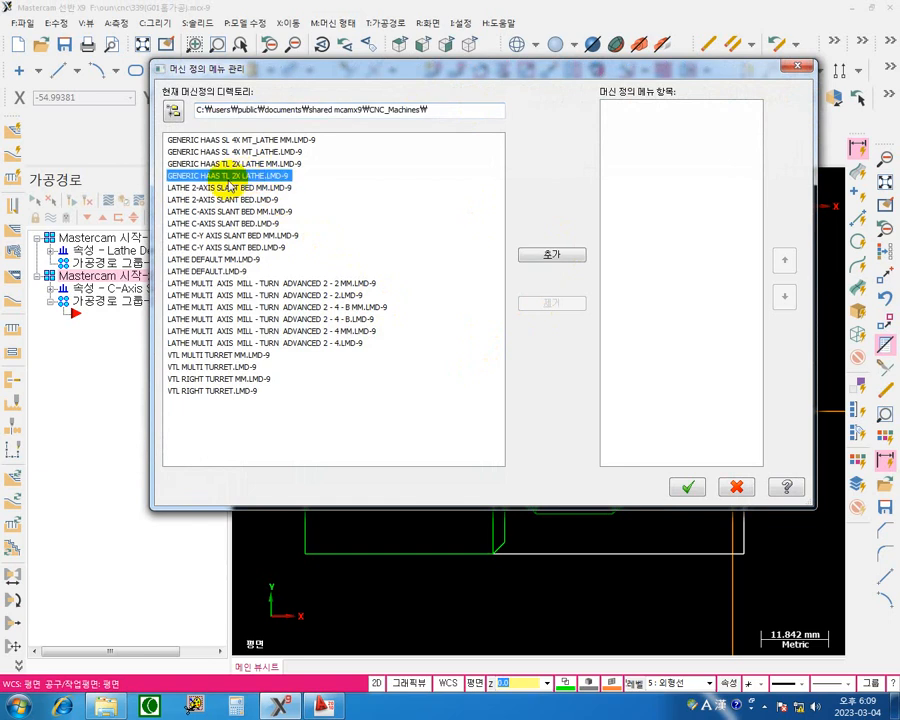
{"action": "left_click", "coordinate": [228, 163]}
{"action": "left_click", "coordinate": [227, 175]}
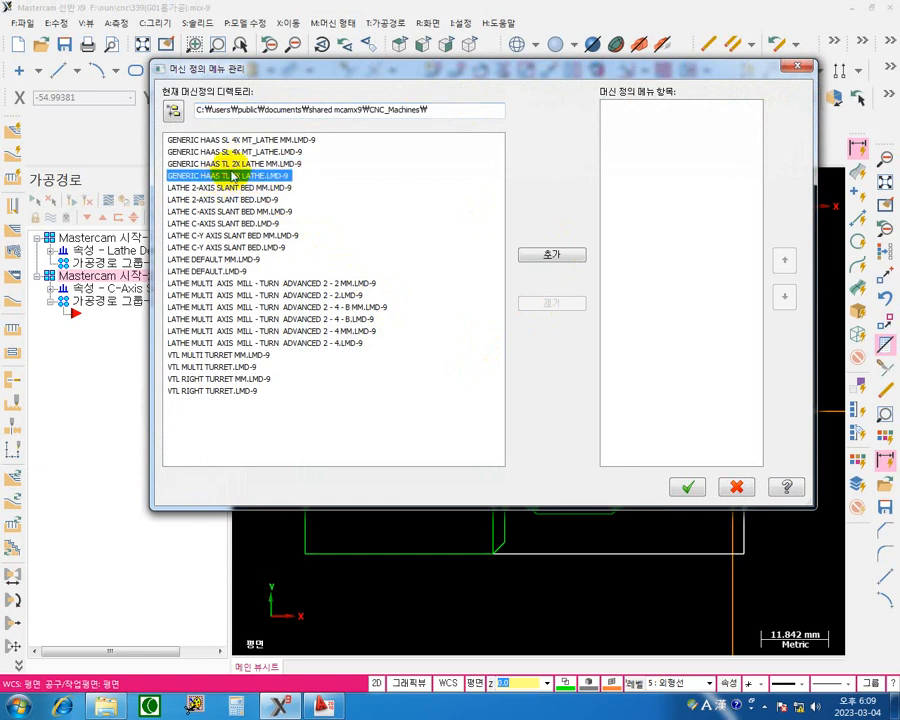
{"action": "left_click", "coordinate": [240, 151]}
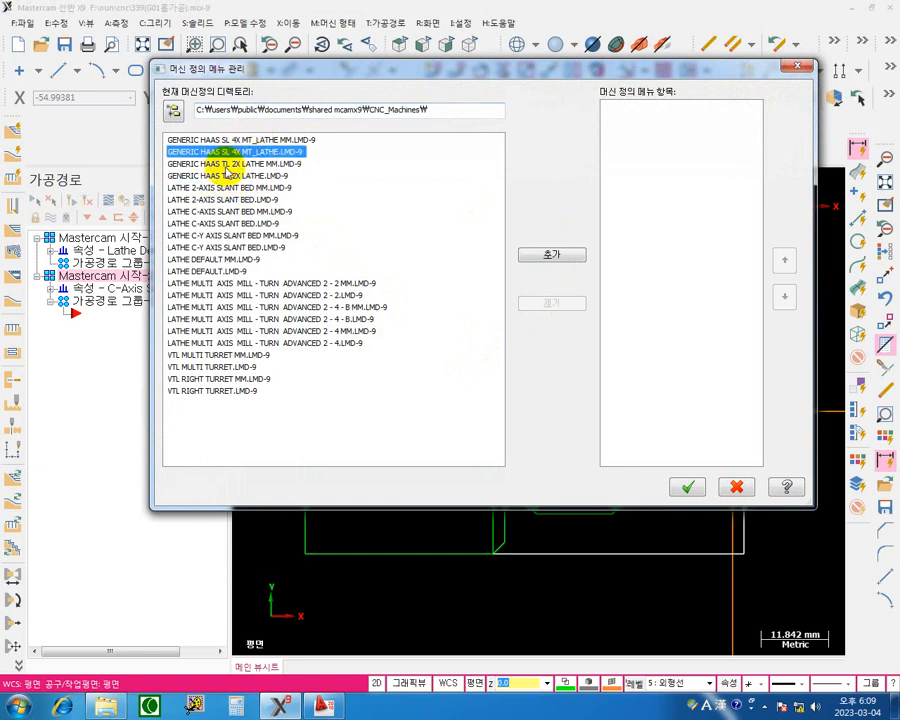
{"action": "left_click", "coordinate": [218, 176]}
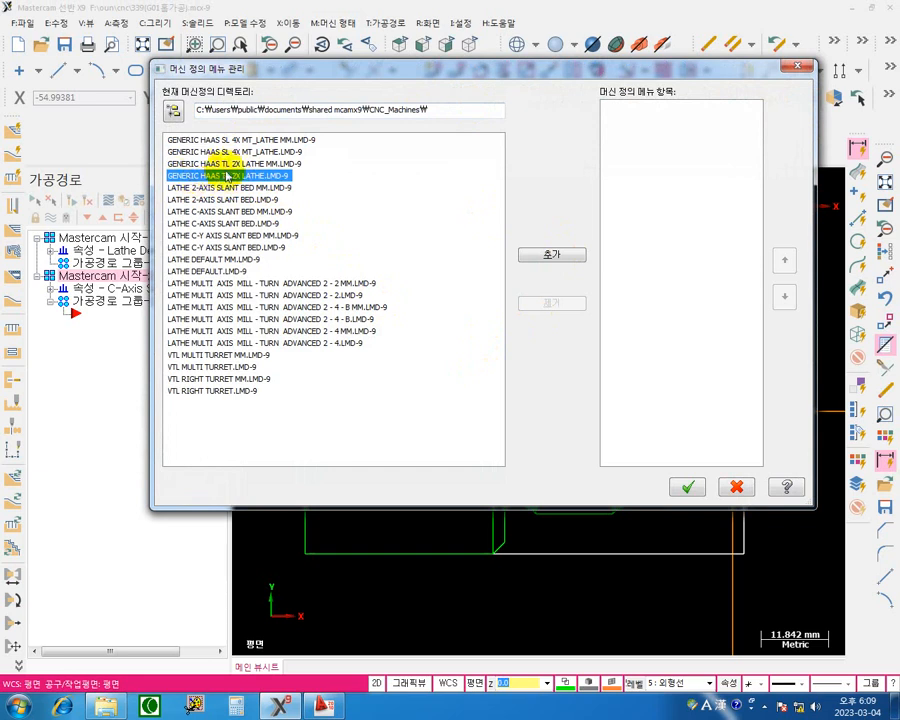
{"action": "left_click", "coordinate": [235, 166]}
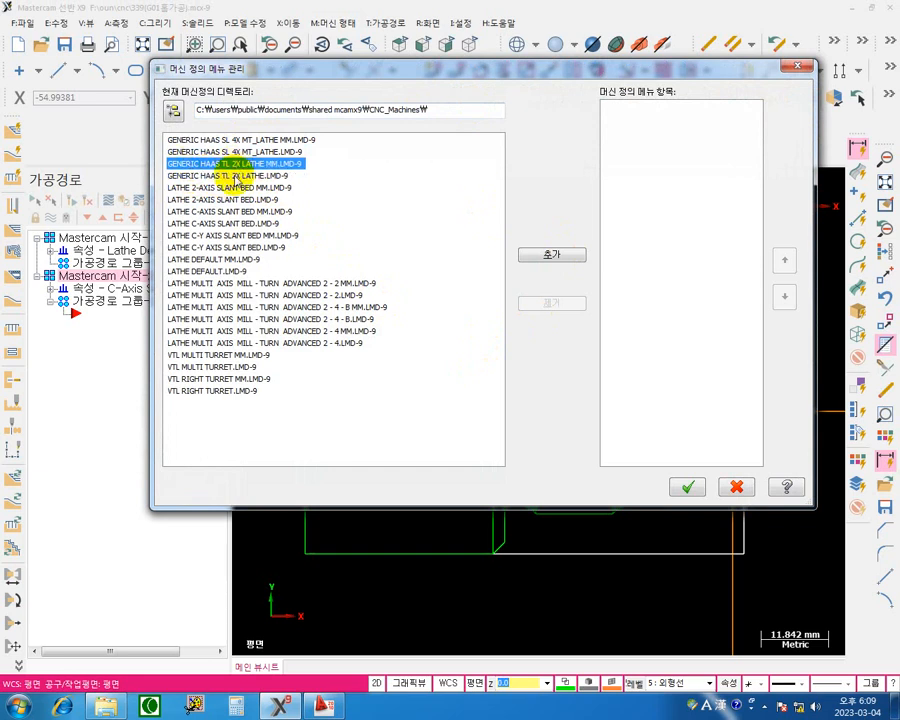
{"action": "left_click", "coordinate": [233, 178]}
{"action": "left_click", "coordinate": [237, 167]}
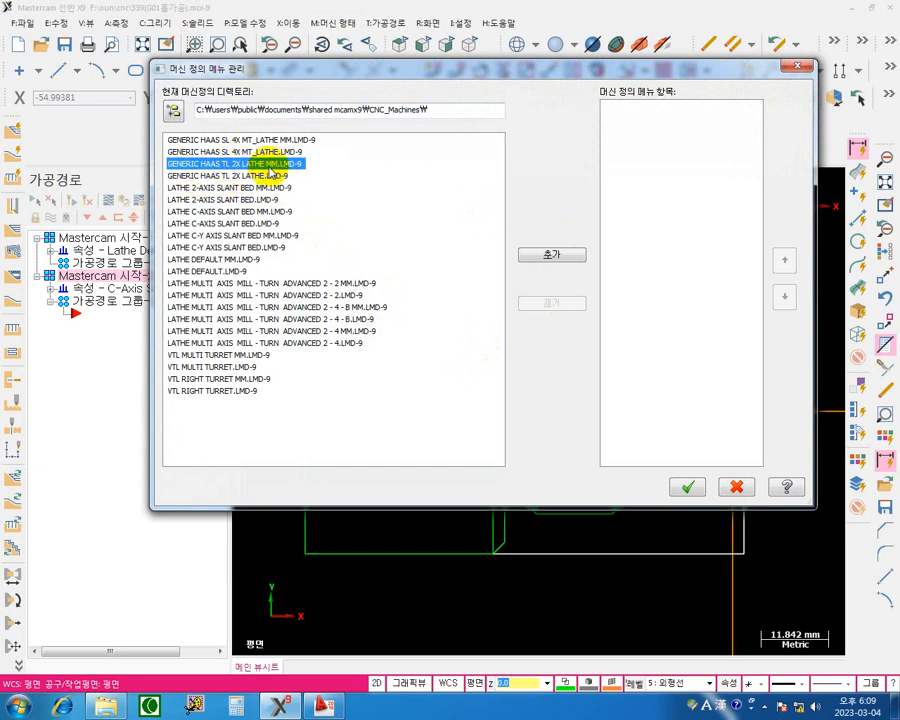
{"action": "left_click", "coordinate": [270, 177]}
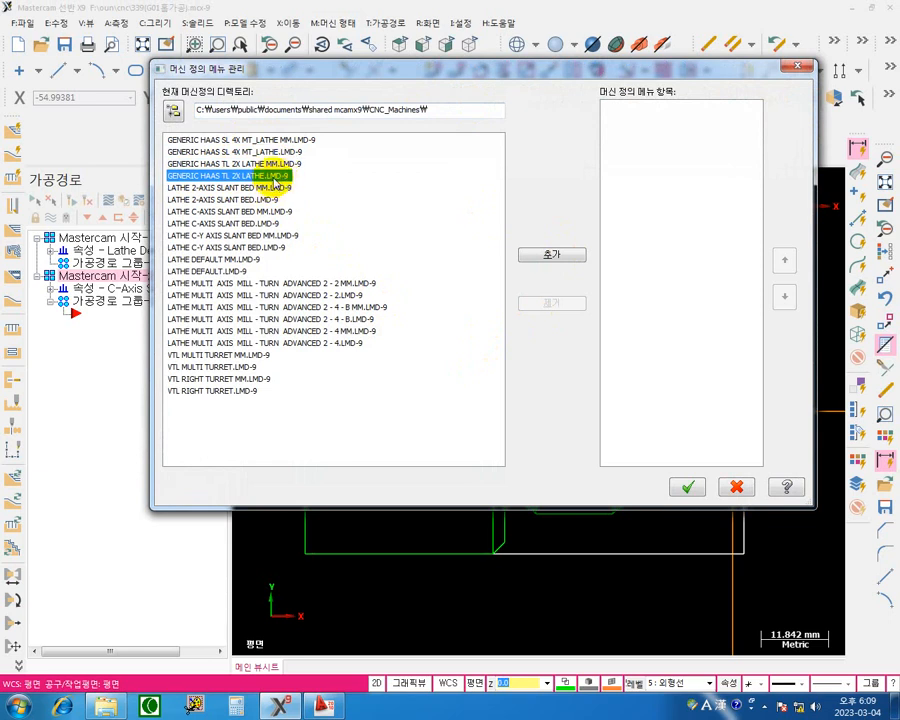
{"action": "left_click", "coordinate": [272, 164]}
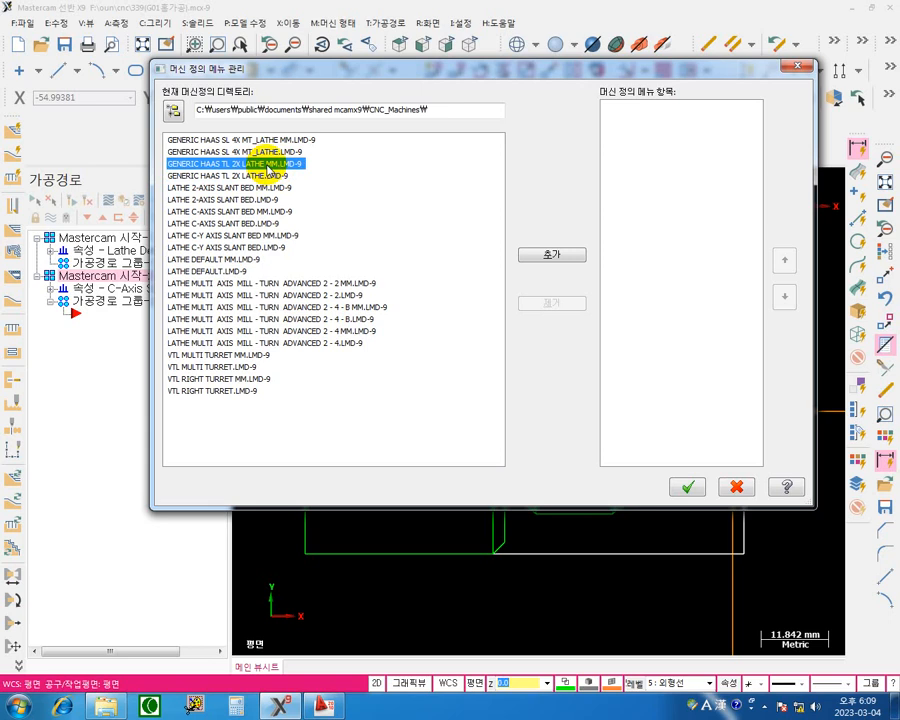
{"action": "left_click", "coordinate": [237, 167]}
{"action": "left_click", "coordinate": [239, 167]}
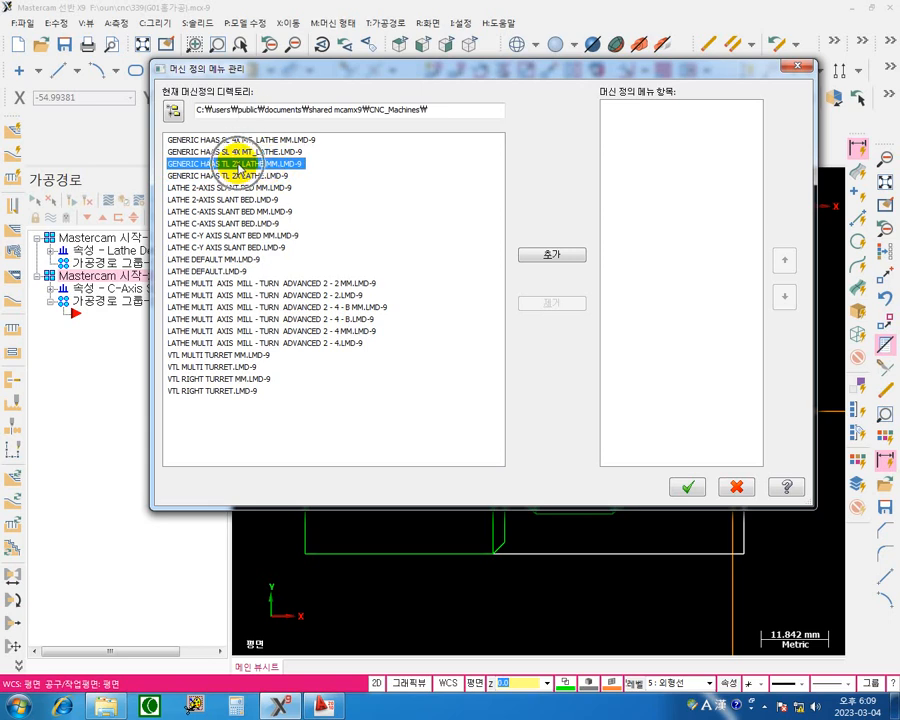
{"action": "left_click", "coordinate": [570, 257]}
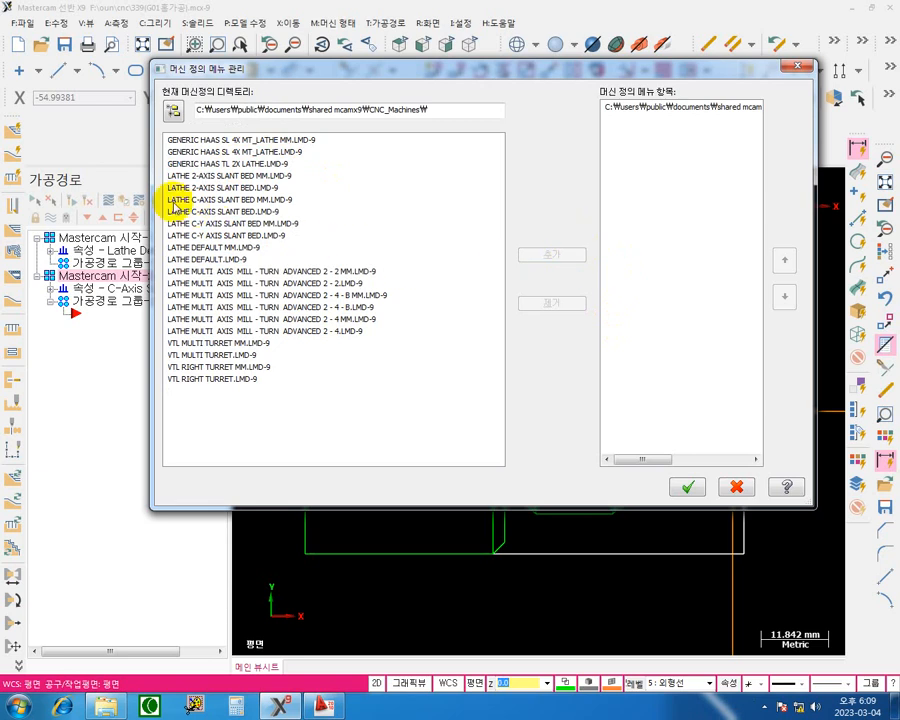
Add LATHE 2-AXIS SLANT BED MM.LMD-9 and LATHE C-AXIS SLANT BED MM.LMD-9 to the lathe machine definition menu items and accept the list.
{"action": "left_click", "coordinate": [197, 177]}
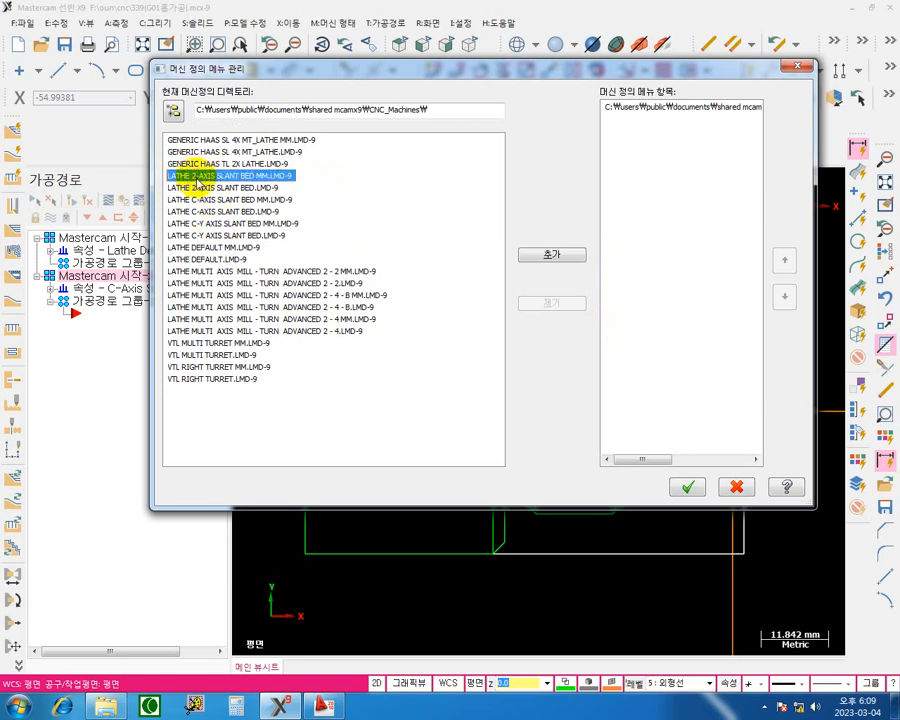
{"action": "left_click", "coordinate": [205, 187]}
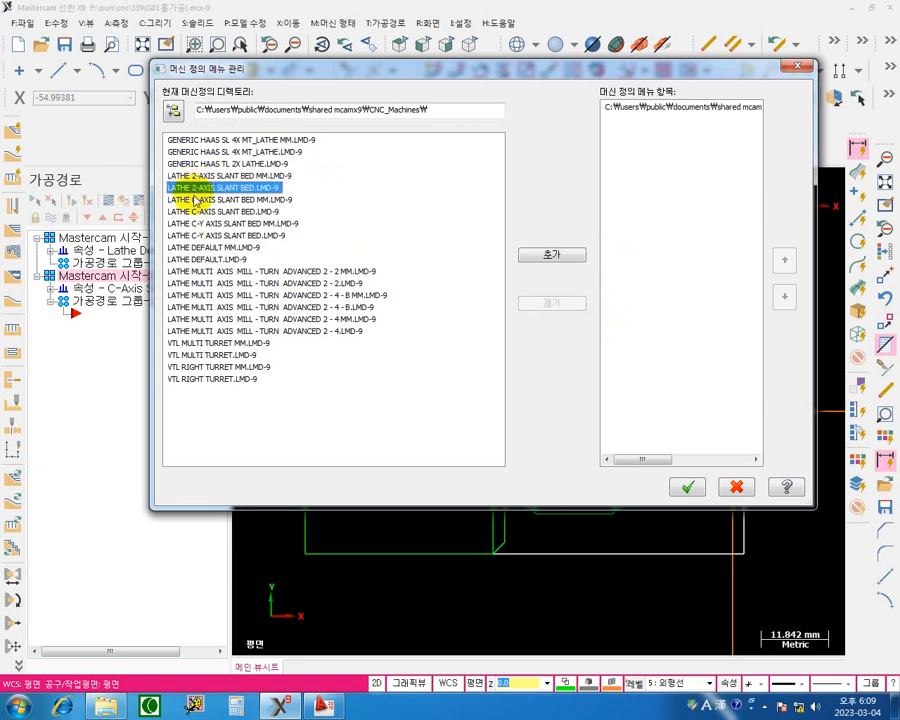
{"action": "left_click", "coordinate": [247, 176]}
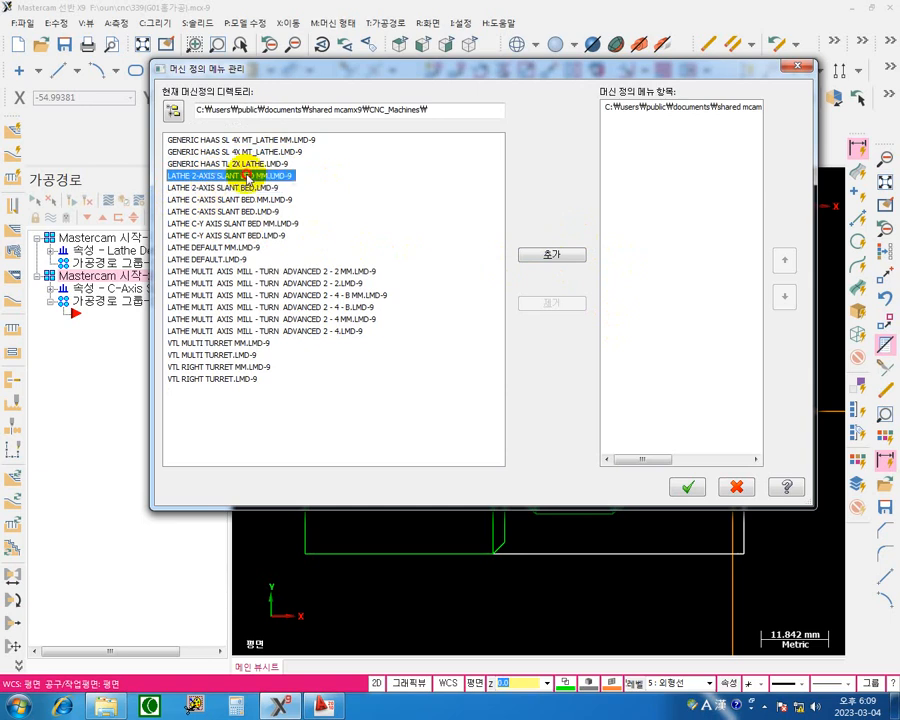
{"action": "left_click", "coordinate": [576, 257]}
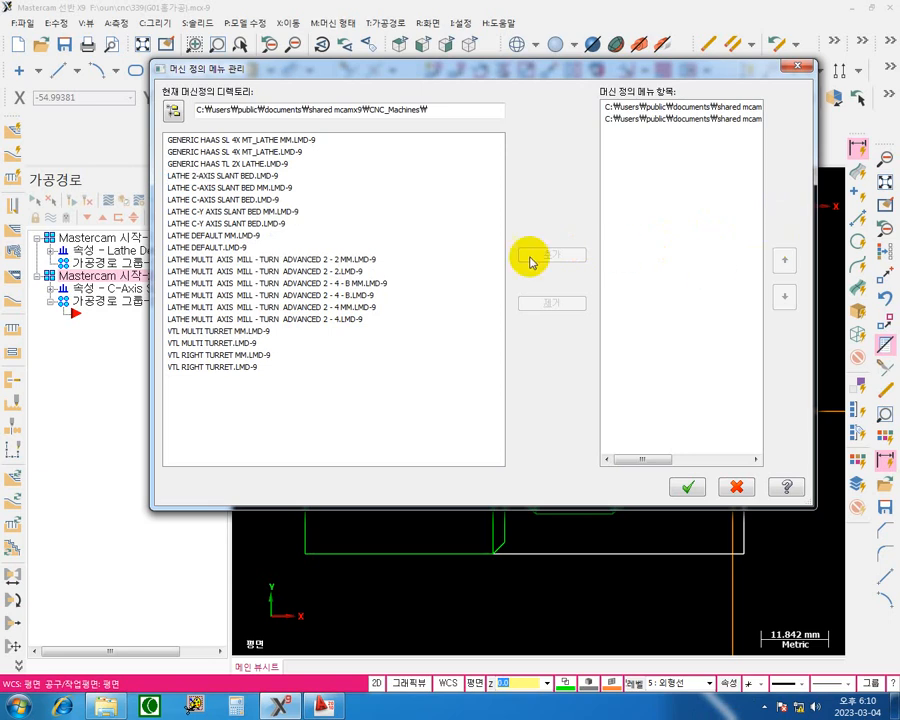
{"action": "left_click", "coordinate": [190, 188]}
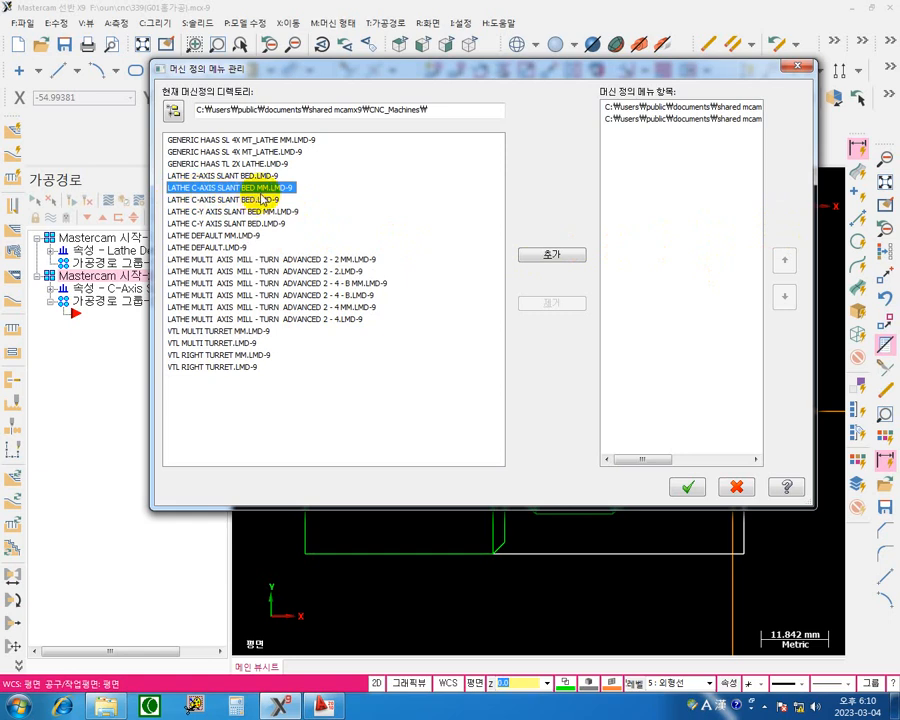
{"action": "left_click", "coordinate": [556, 256]}
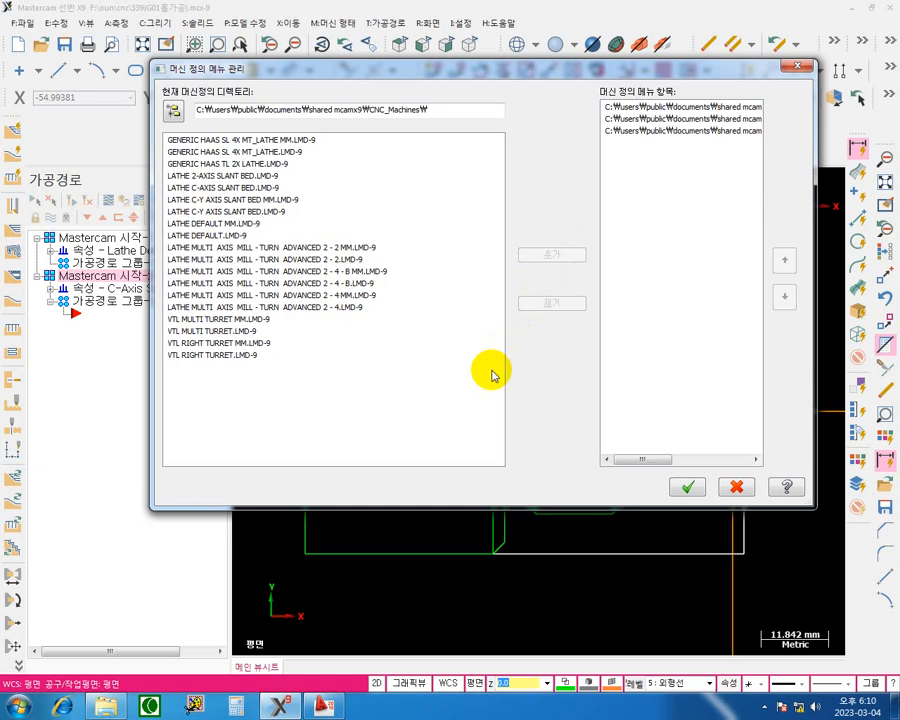
{"action": "left_click", "coordinate": [686, 487]}
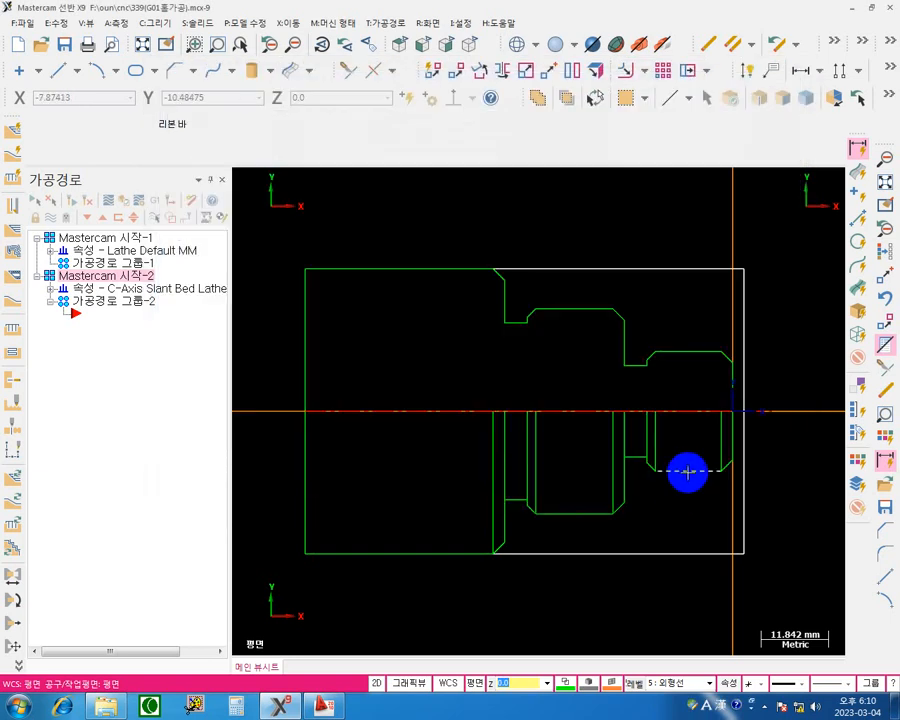
Add a lathe machine group using GENERIC HAAS TL 2X LATHE MM.LMD-9, and select each machine group in the toolpath tree in turn.
{"action": "left_click", "coordinate": [340, 23]}
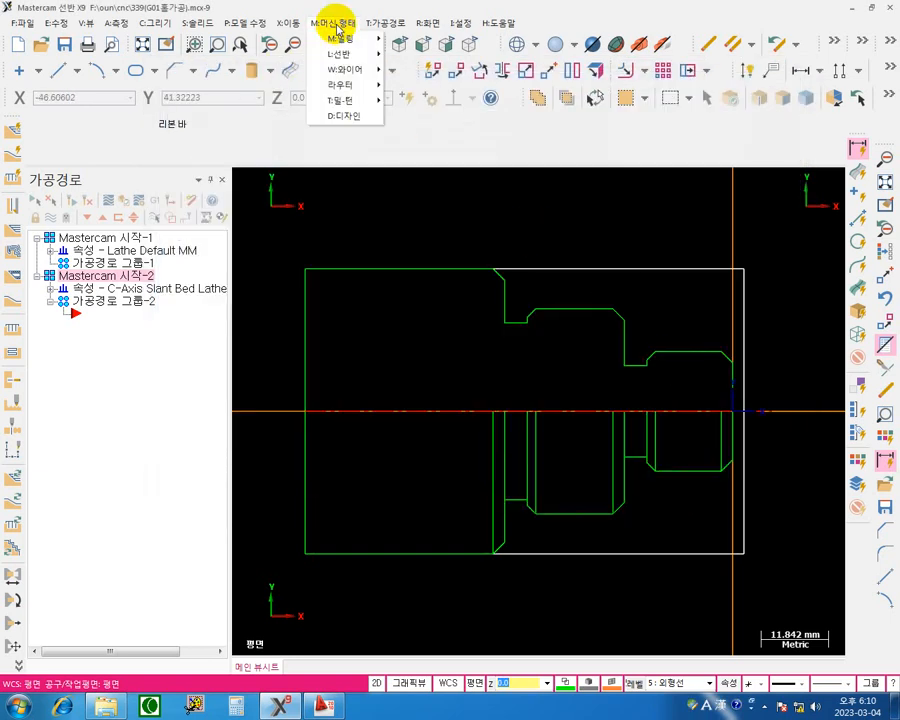
{"action": "mouse_move", "coordinate": [340, 55]}
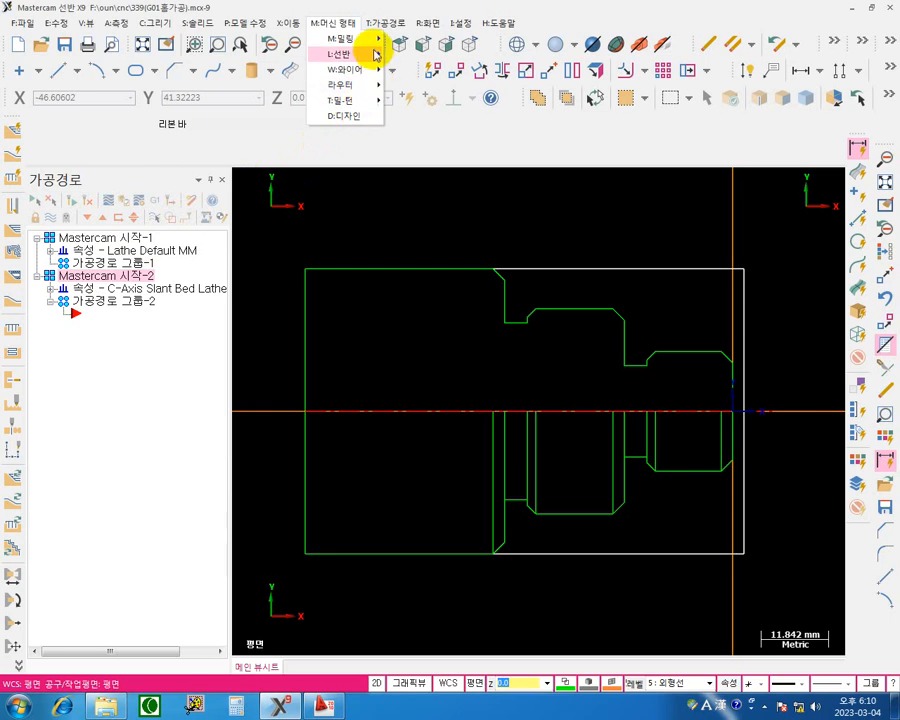
{"action": "mouse_move", "coordinate": [376, 54]}
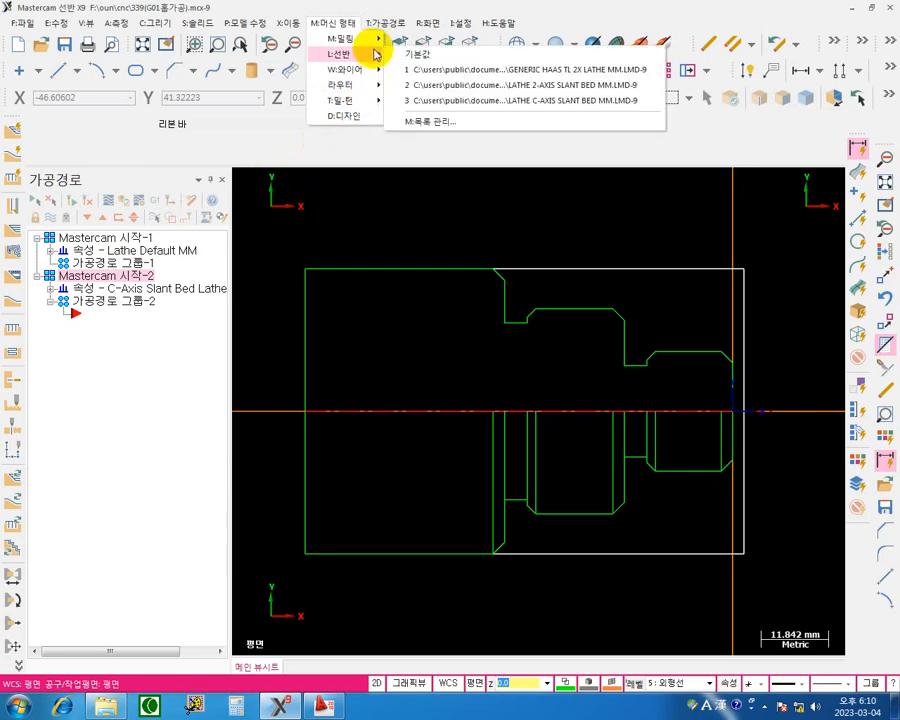
{"action": "left_click", "coordinate": [583, 73]}
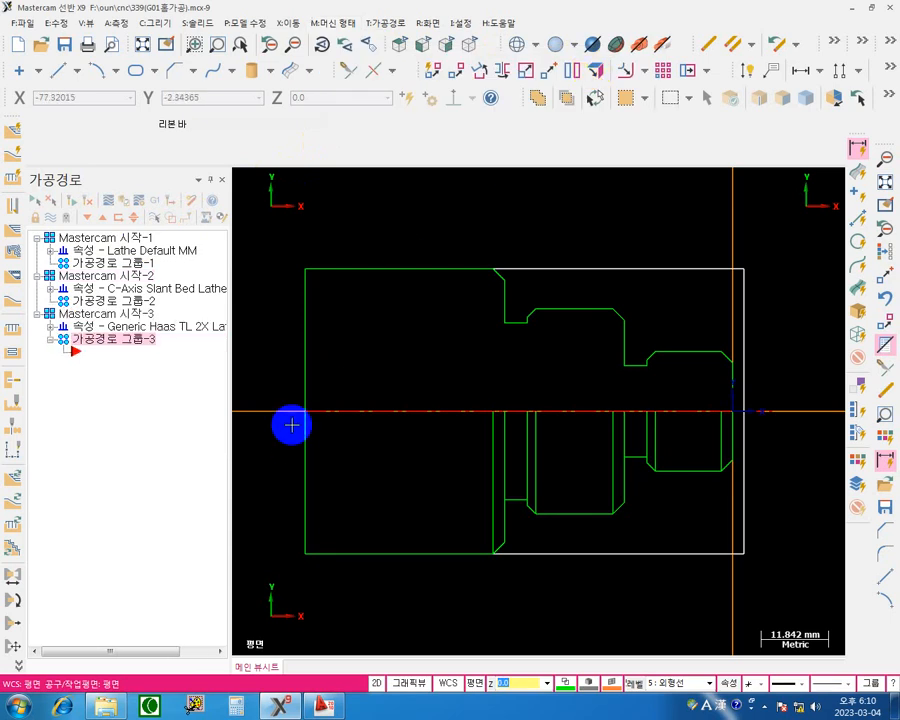
{"action": "left_click", "coordinate": [145, 315]}
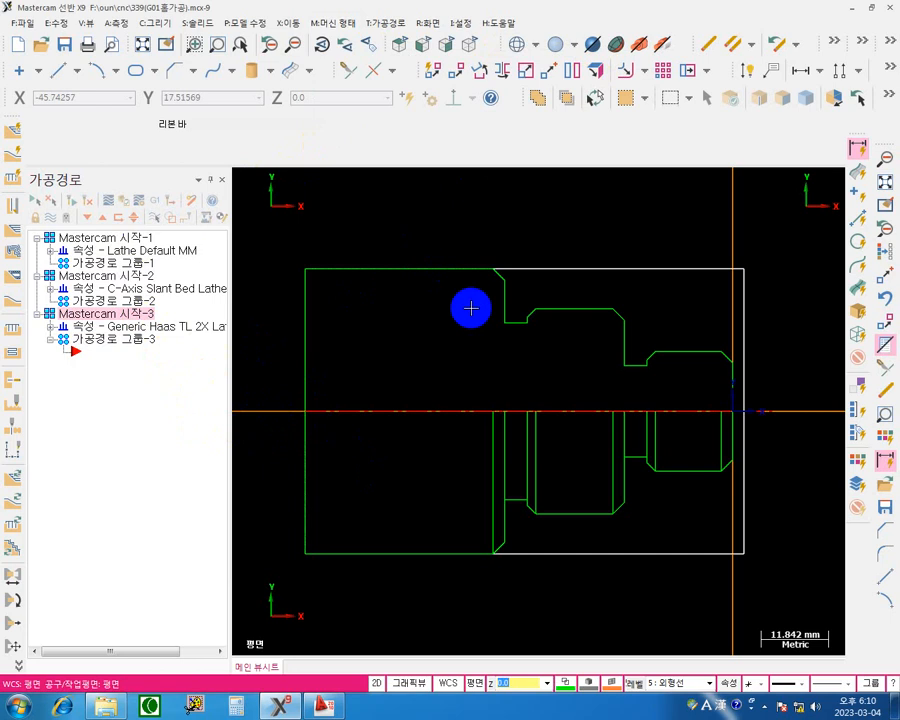
{"action": "left_click", "coordinate": [150, 276]}
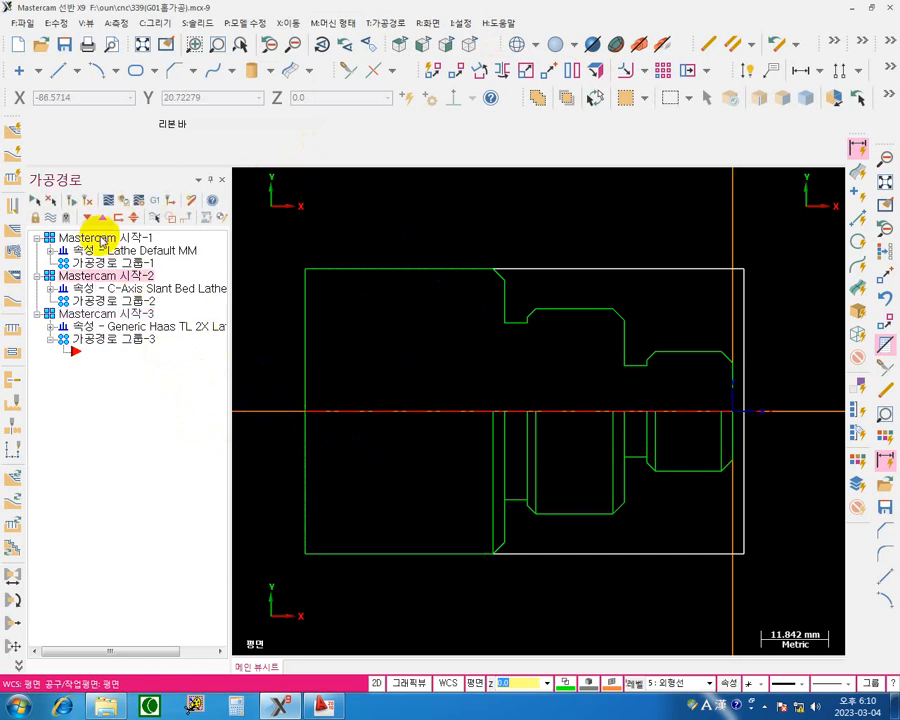
{"action": "left_click", "coordinate": [95, 237]}
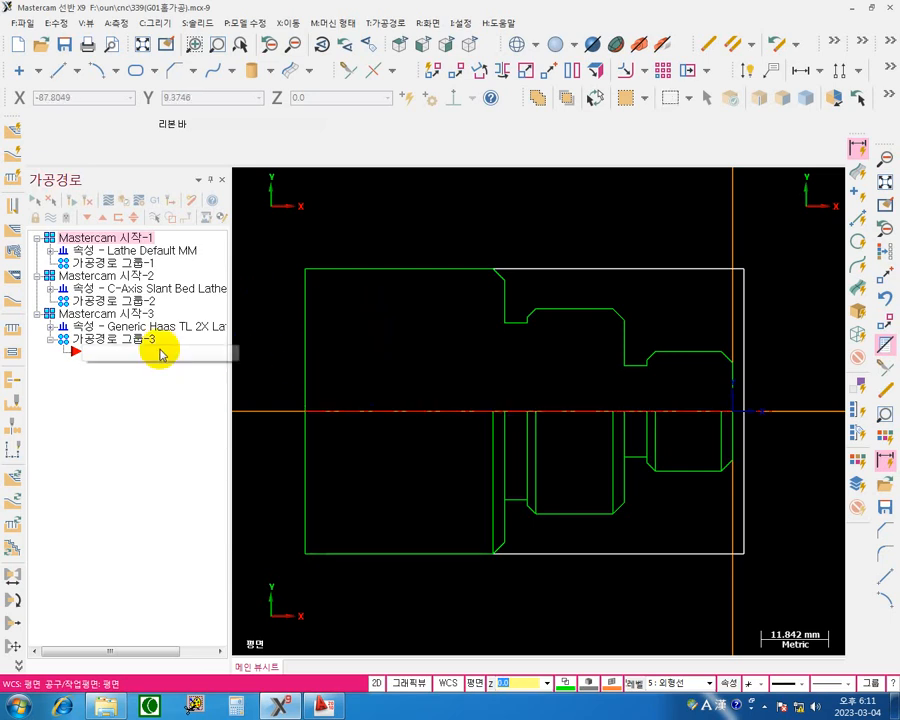
{"action": "left_click", "coordinate": [110, 315]}
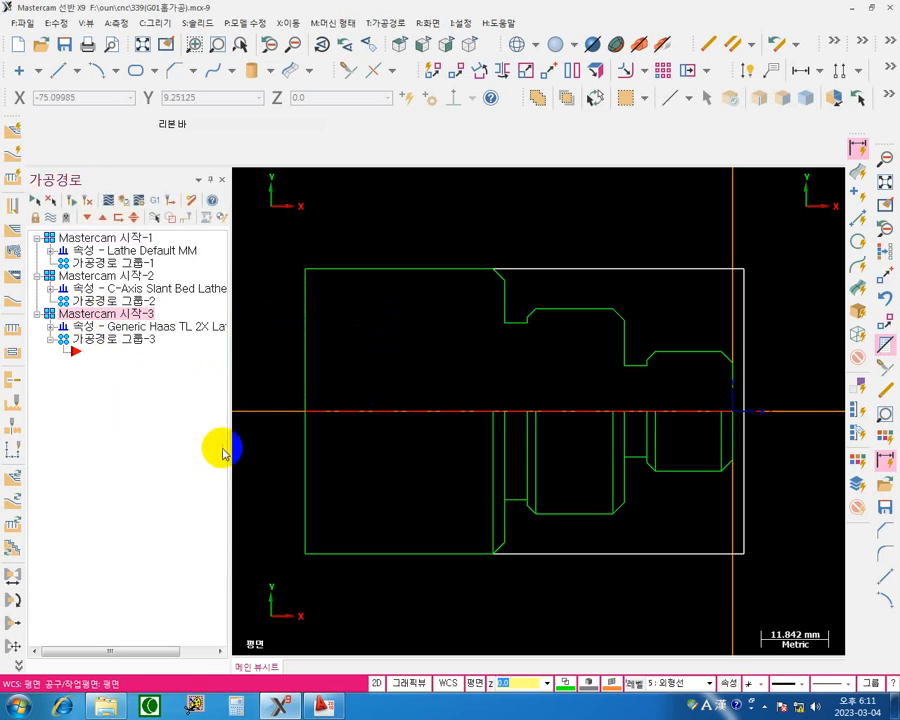
Delete the Mastercam 시작-1 and Mastercam 시작-2 machine groups and the toolpath group under Mastercam 시작-3.
{"action": "left_click", "coordinate": [100, 238]}
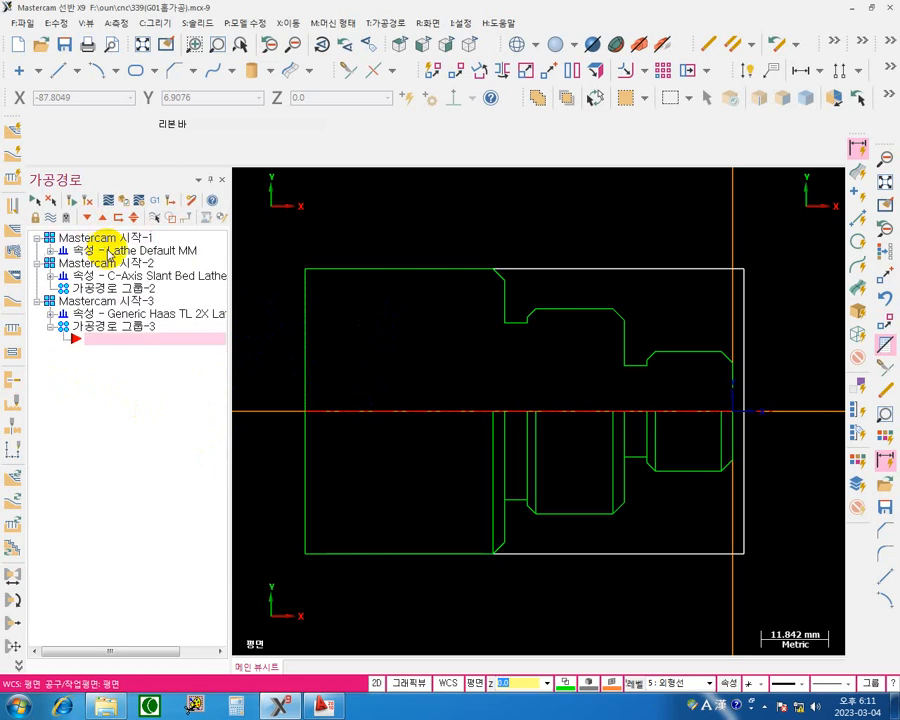
{"action": "key", "text": "Delete"}
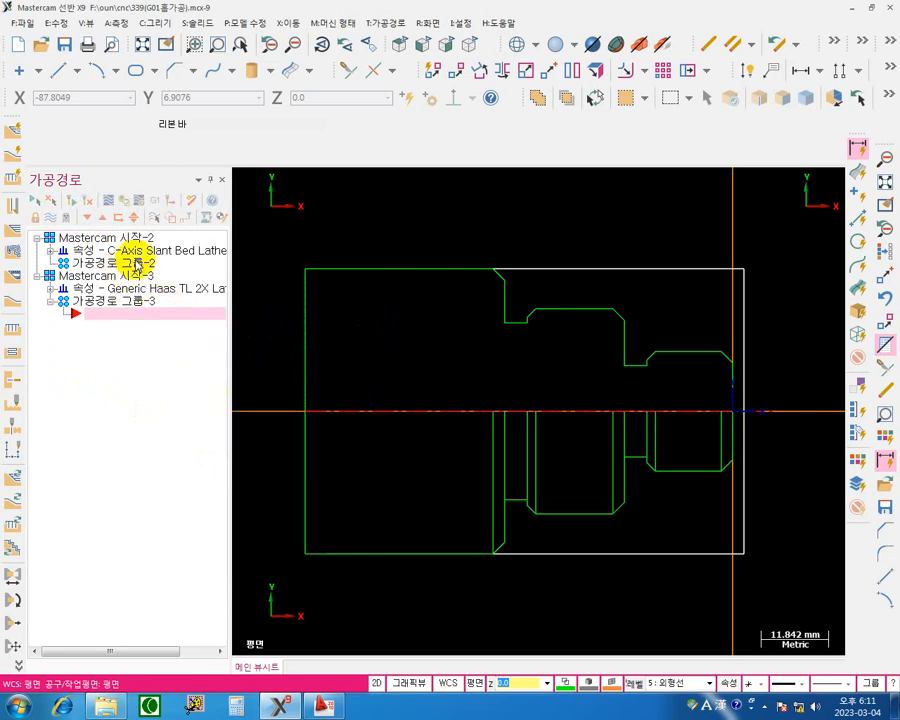
{"action": "left_click", "coordinate": [122, 238]}
{"action": "key", "text": "Delete"}
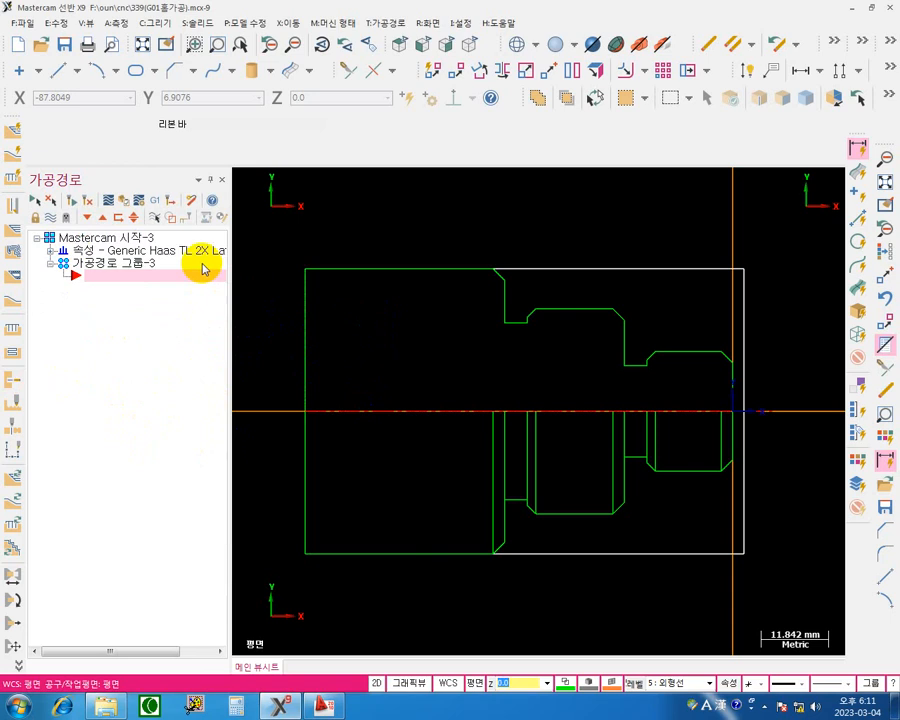
{"action": "left_click", "coordinate": [115, 238]}
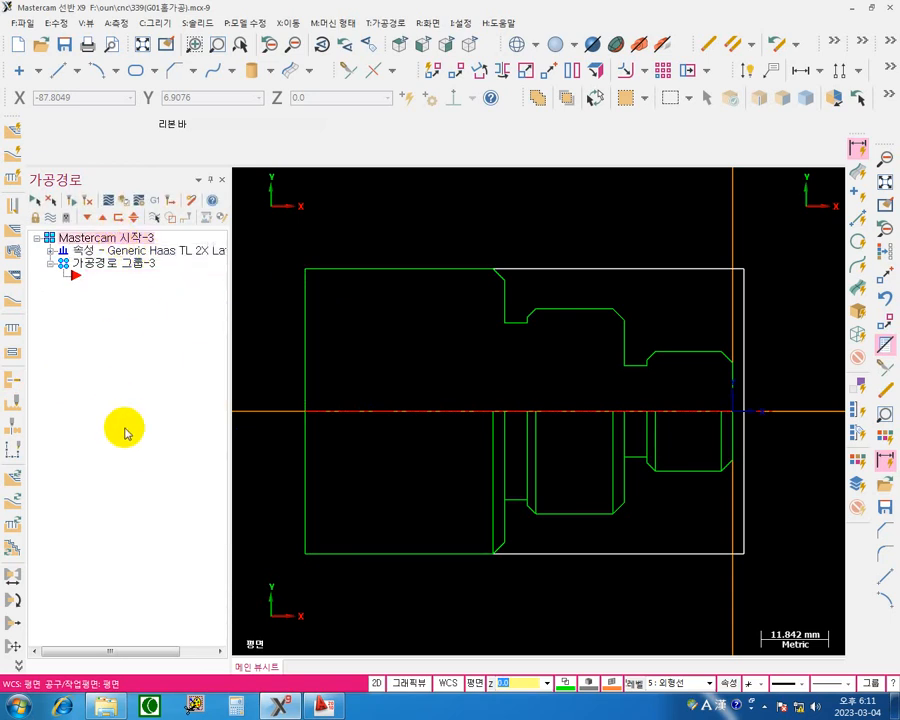
{"action": "key", "text": "Delete"}
{"action": "left_click", "coordinate": [581, 385]}
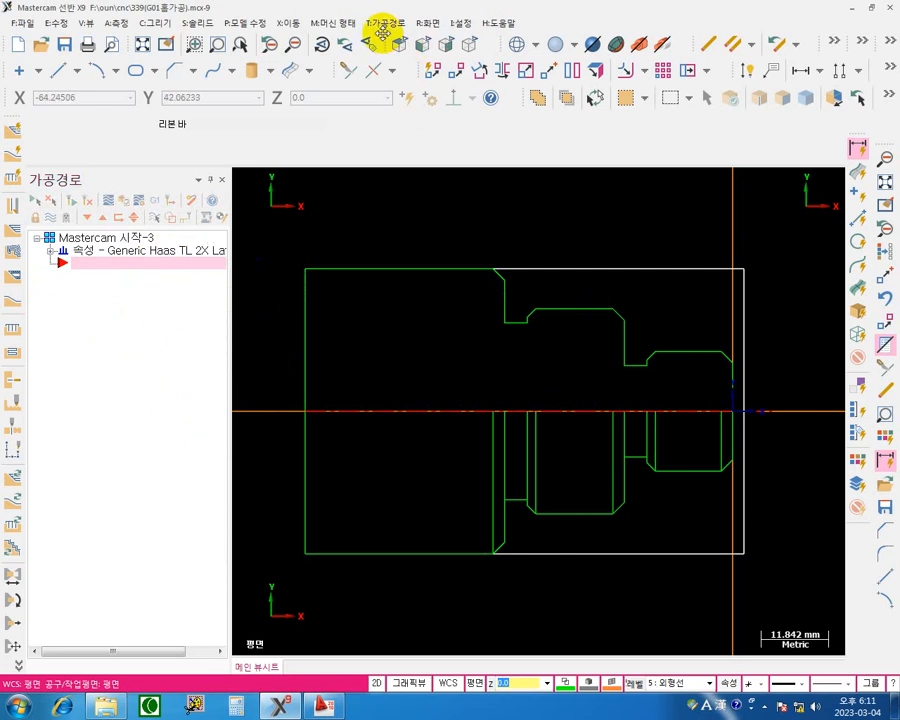
{"action": "left_click", "coordinate": [339, 24]}
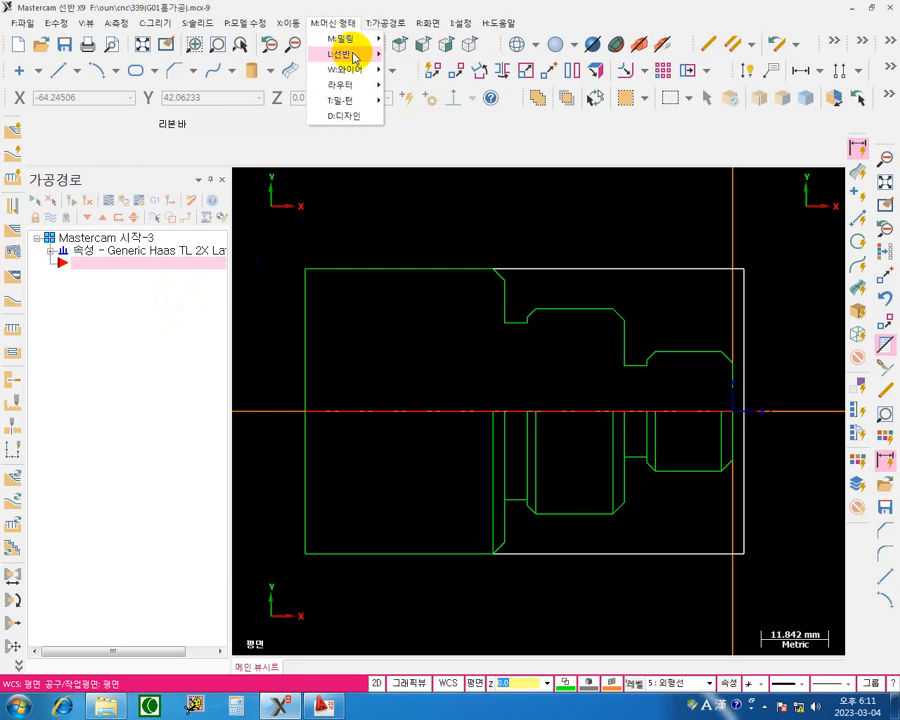
{"action": "mouse_move", "coordinate": [341, 54]}
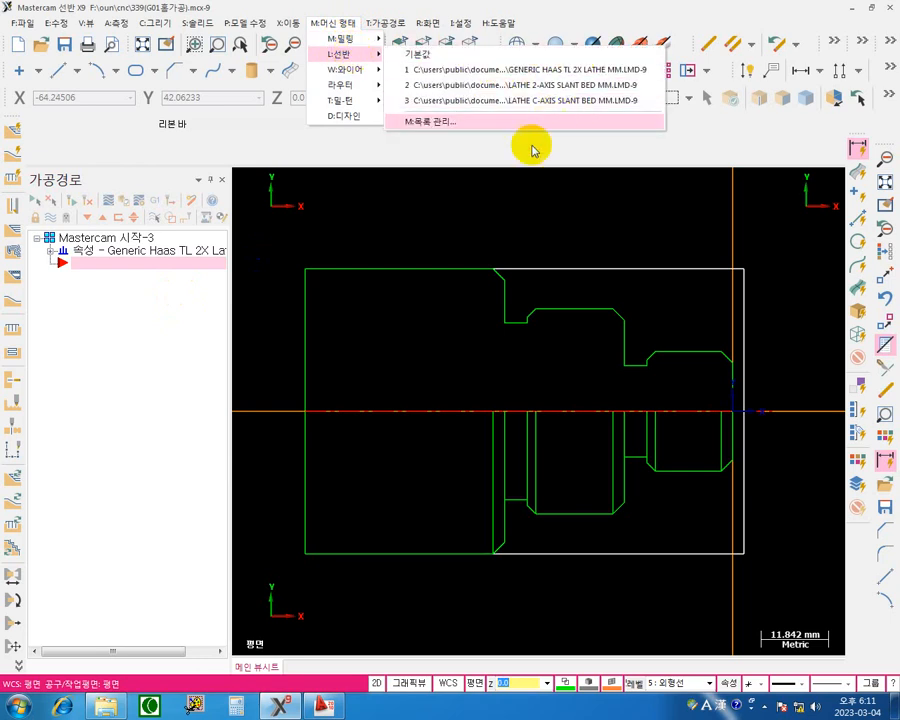
{"action": "left_click", "coordinate": [99, 431]}
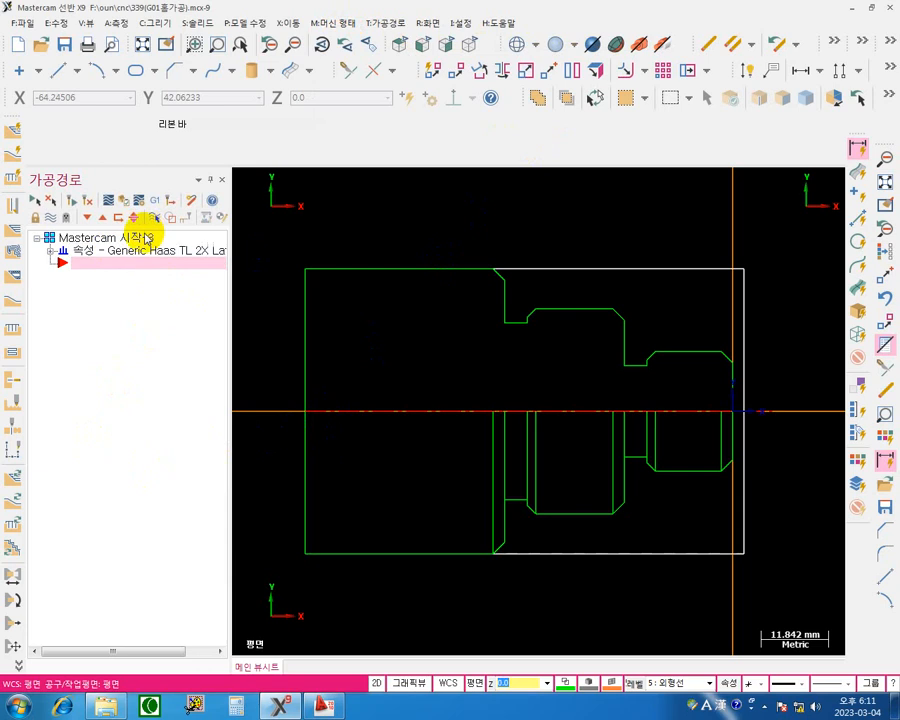
Examine which spindle options the Generic Haas TL 2X Lathe MM stock setup offers for the stock and chuck jaws, and close it.
{"action": "left_click", "coordinate": [51, 251]}
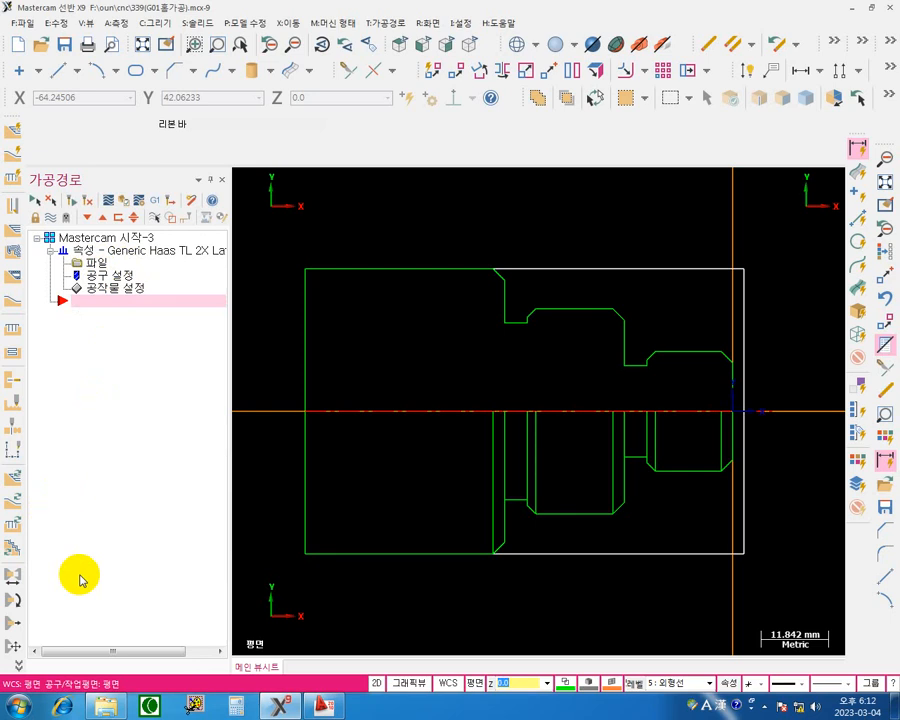
{"action": "left_click", "coordinate": [134, 291]}
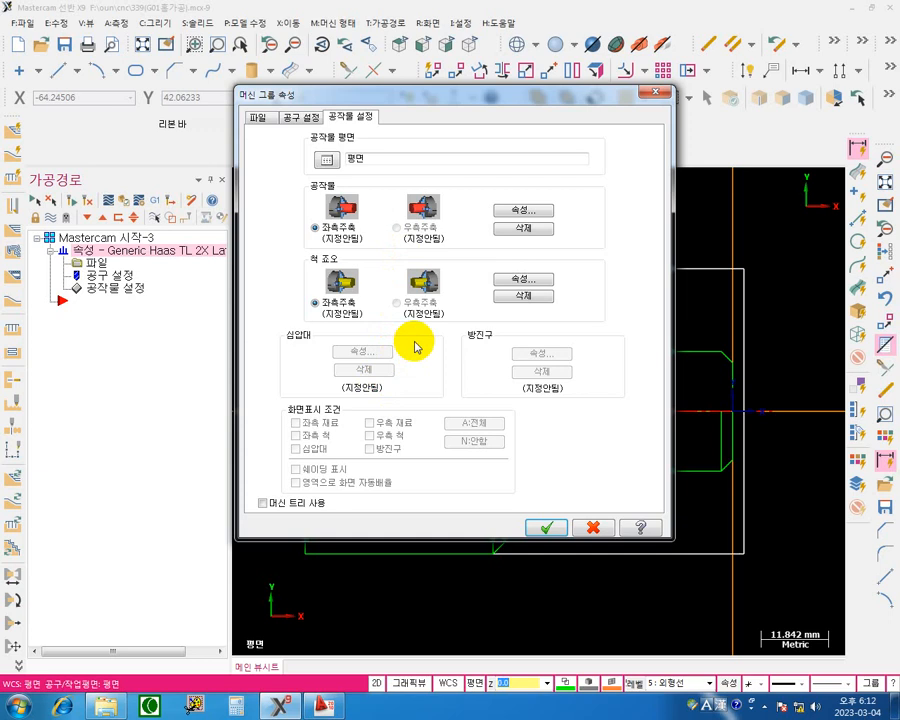
{"action": "left_click", "coordinate": [407, 302]}
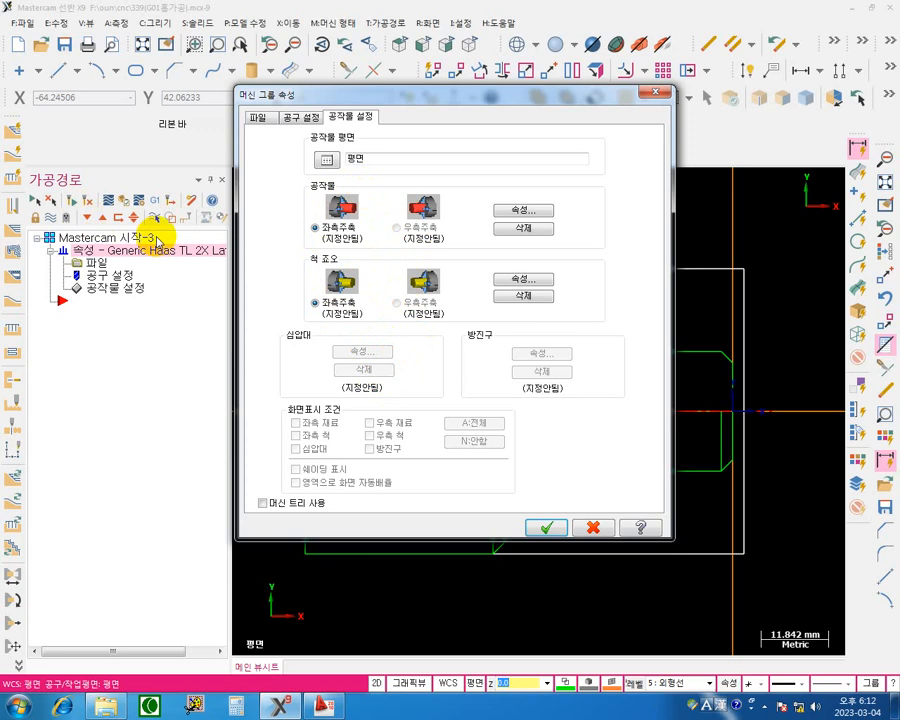
{"action": "left_click", "coordinate": [652, 95]}
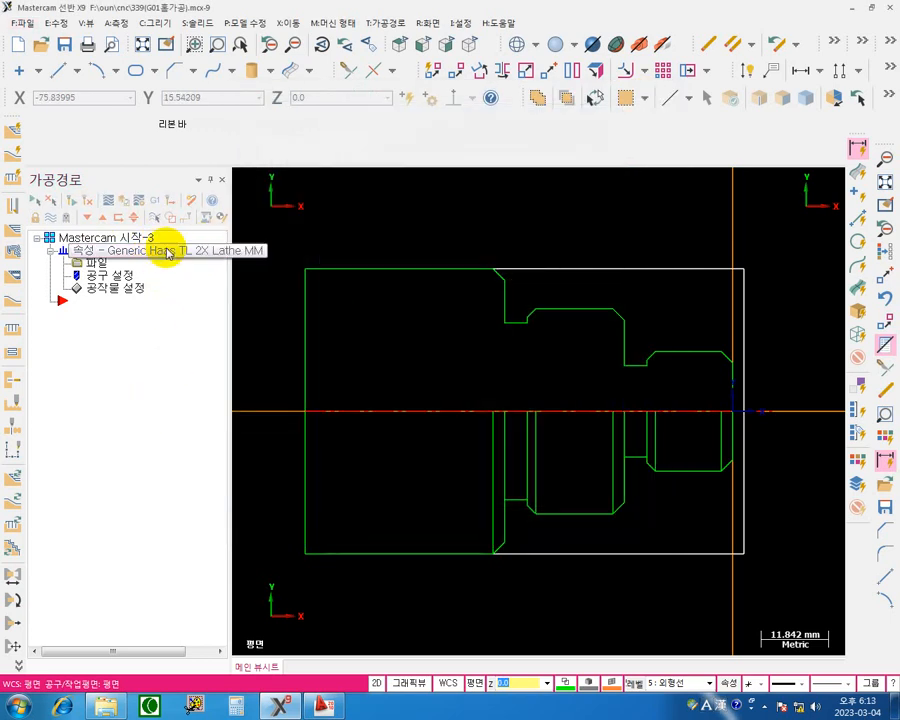
Add a lathe machine group with the default machine definition and delete the Mastercam 시작-3 machine group.
{"action": "left_click", "coordinate": [322, 23]}
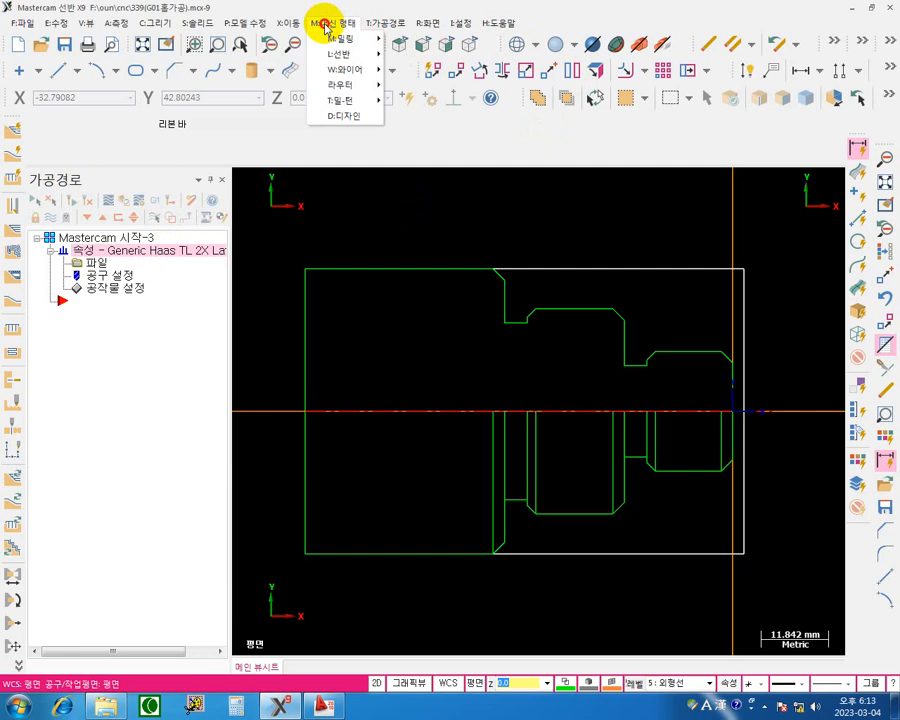
{"action": "mouse_move", "coordinate": [350, 44]}
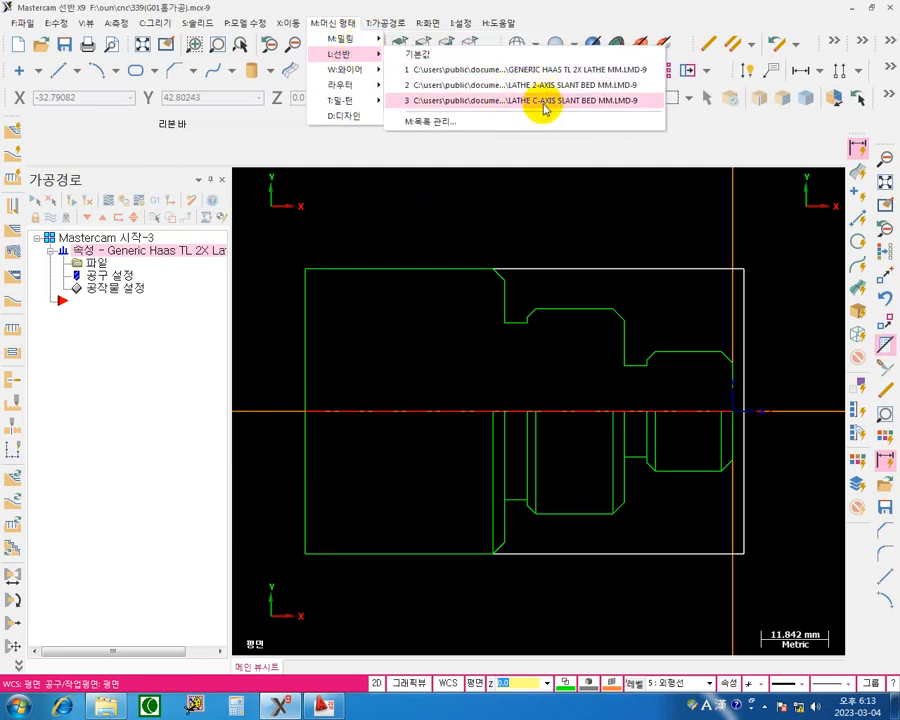
{"action": "left_click", "coordinate": [425, 57]}
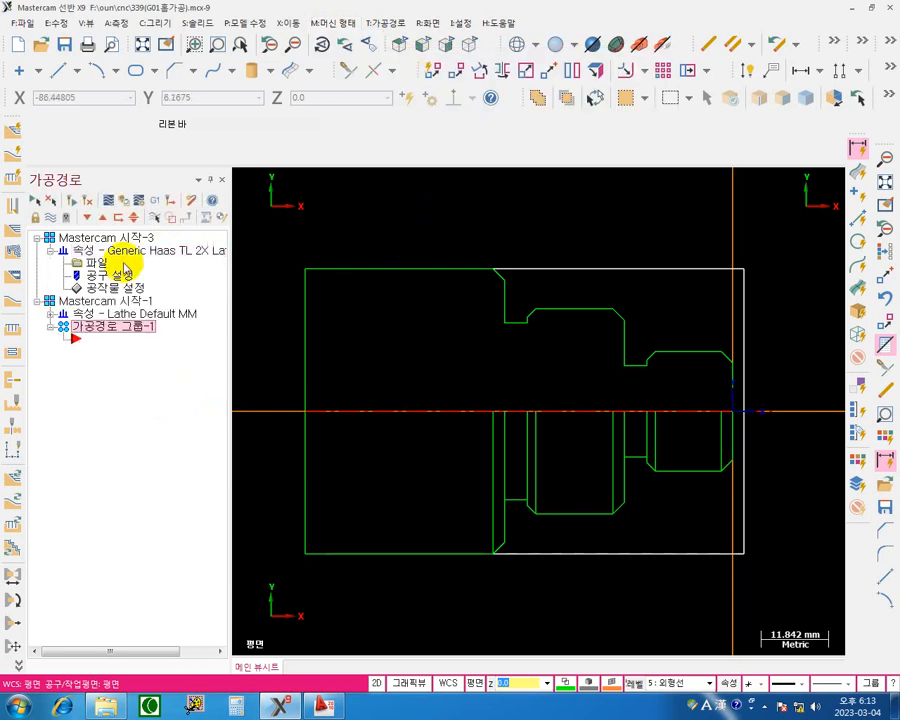
{"action": "left_click", "coordinate": [122, 238]}
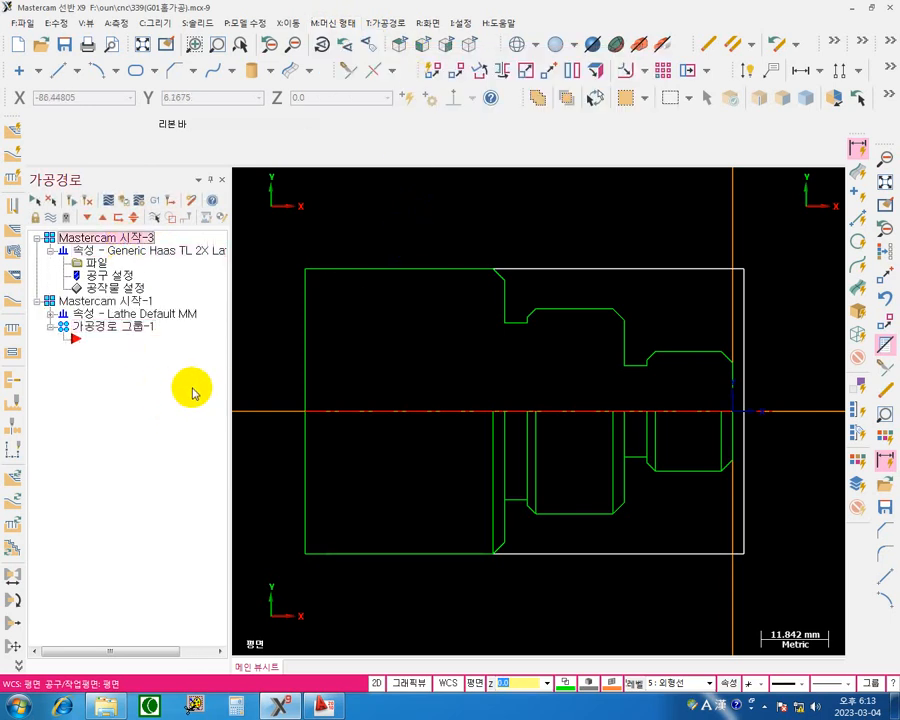
{"action": "key", "text": "Delete"}
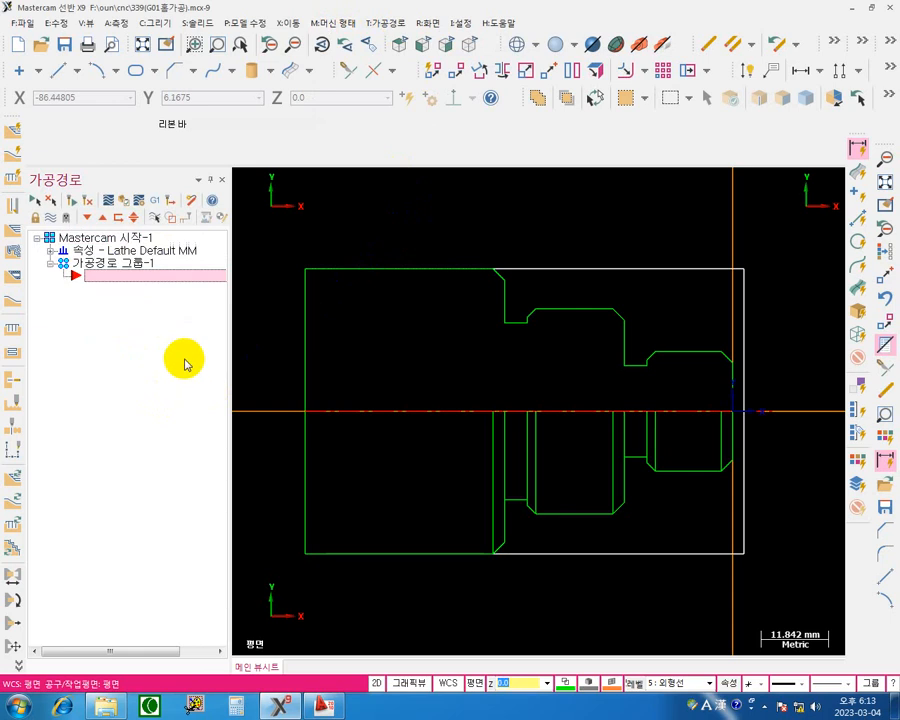
Open the stock setup of the Lathe Default MM machine group and set both the stock and the chuck jaws to the left spindle.
{"action": "left_click", "coordinate": [50, 251]}
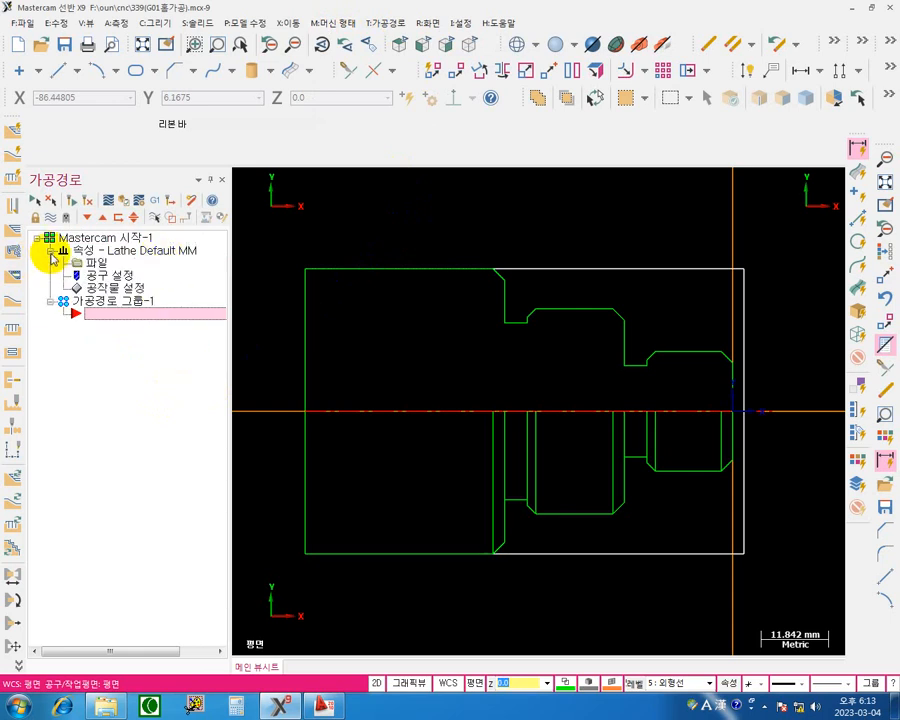
{"action": "left_click", "coordinate": [116, 289]}
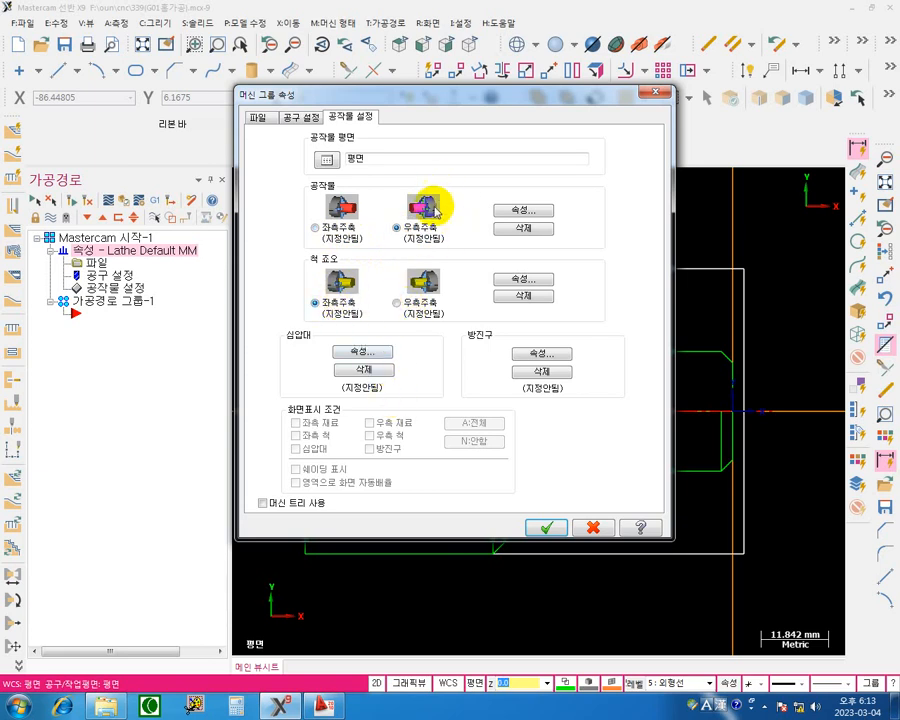
{"action": "left_click", "coordinate": [398, 304]}
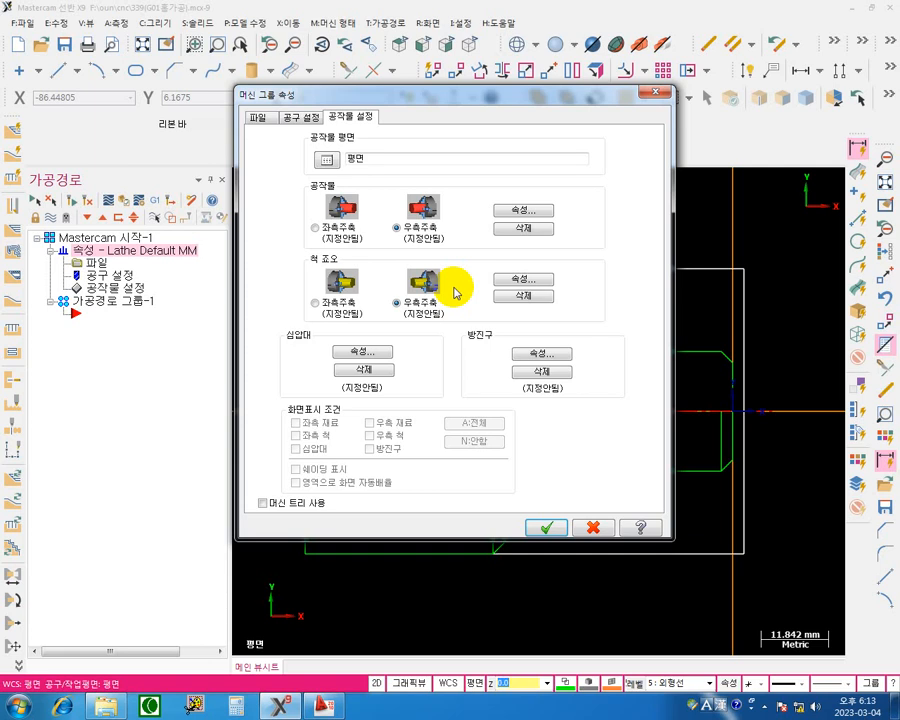
{"action": "left_click", "coordinate": [316, 228]}
{"action": "left_click", "coordinate": [316, 303]}
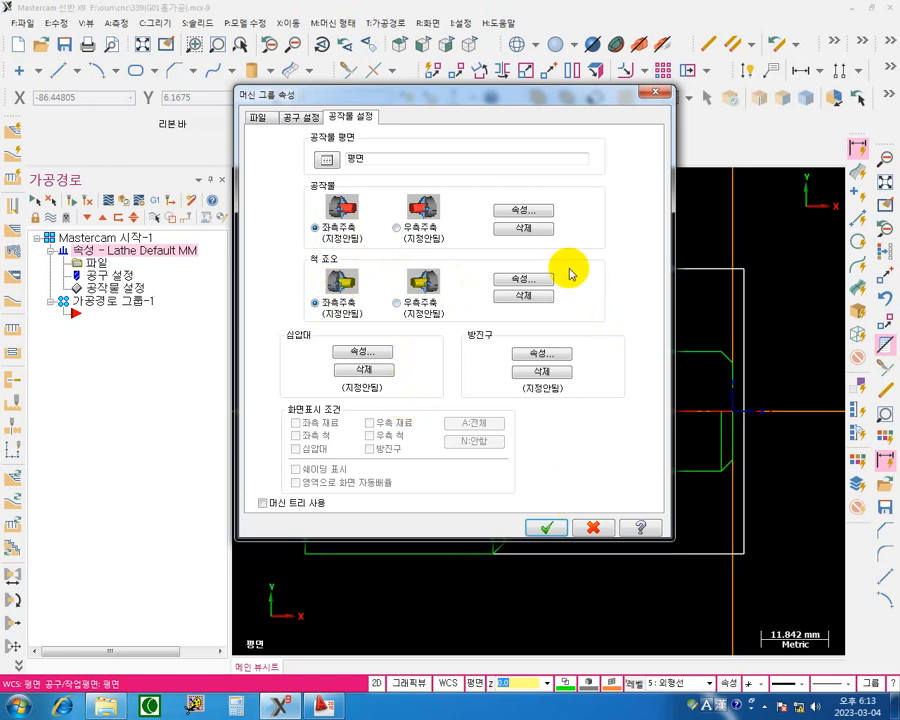
{"action": "left_click", "coordinate": [538, 210]}
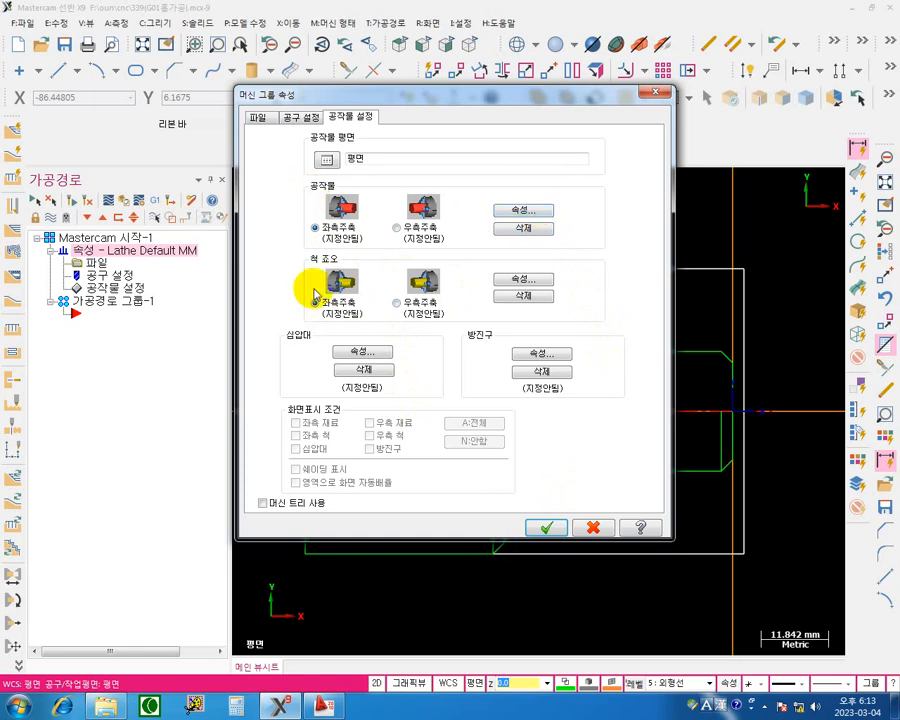
{"action": "left_click", "coordinate": [539, 210]}
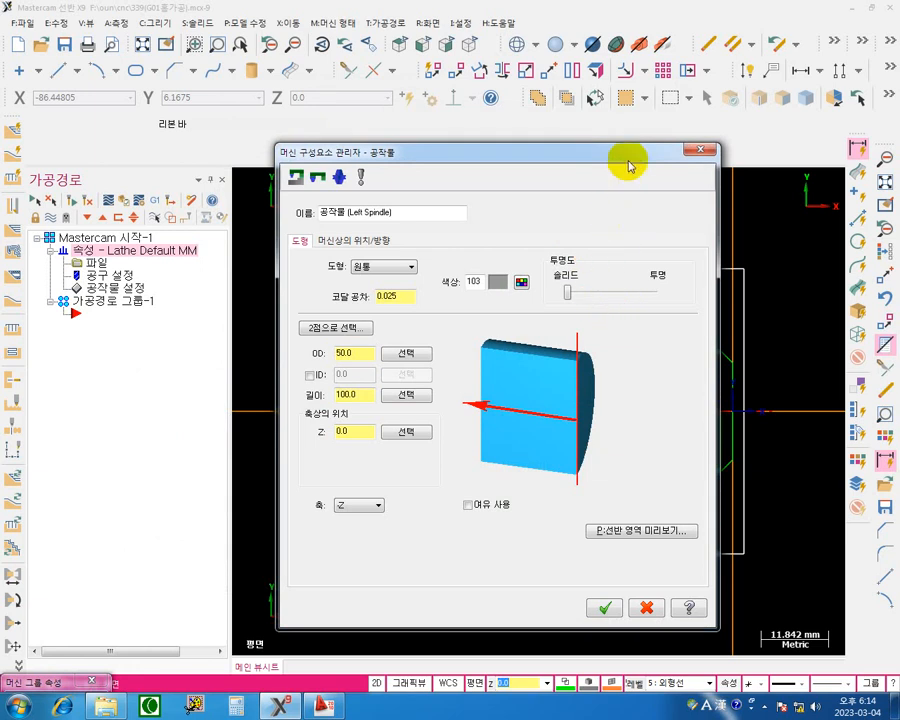
{"action": "left_click_drag", "start_coordinate": [629, 153], "coordinate": [332, 128]}
{"action": "scroll", "coordinate": [586, 256], "scroll_direction": "down", "scroll_amount": 3}
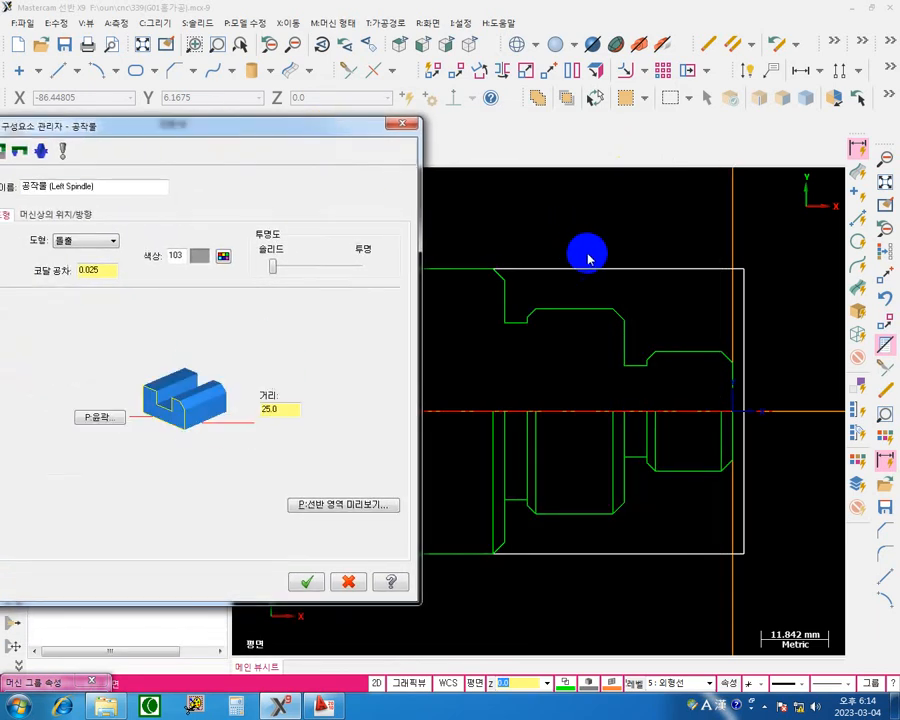
{"action": "scroll", "coordinate": [280, 220], "scroll_direction": "up", "scroll_amount": 4}
{"action": "scroll", "coordinate": [281, 213], "scroll_direction": "up", "scroll_amount": 1}
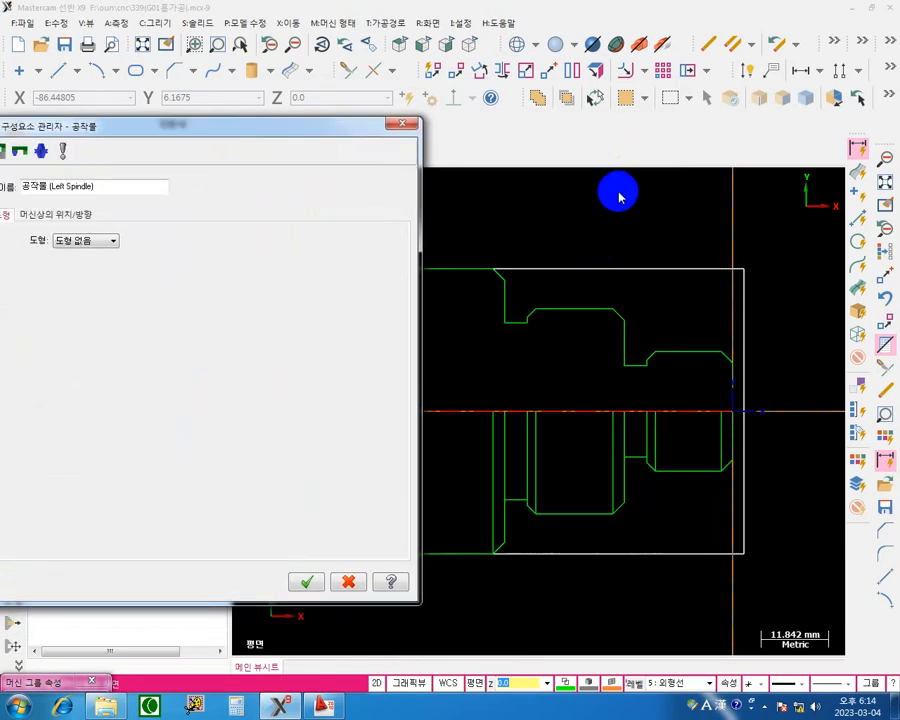
{"action": "left_click", "coordinate": [414, 127]}
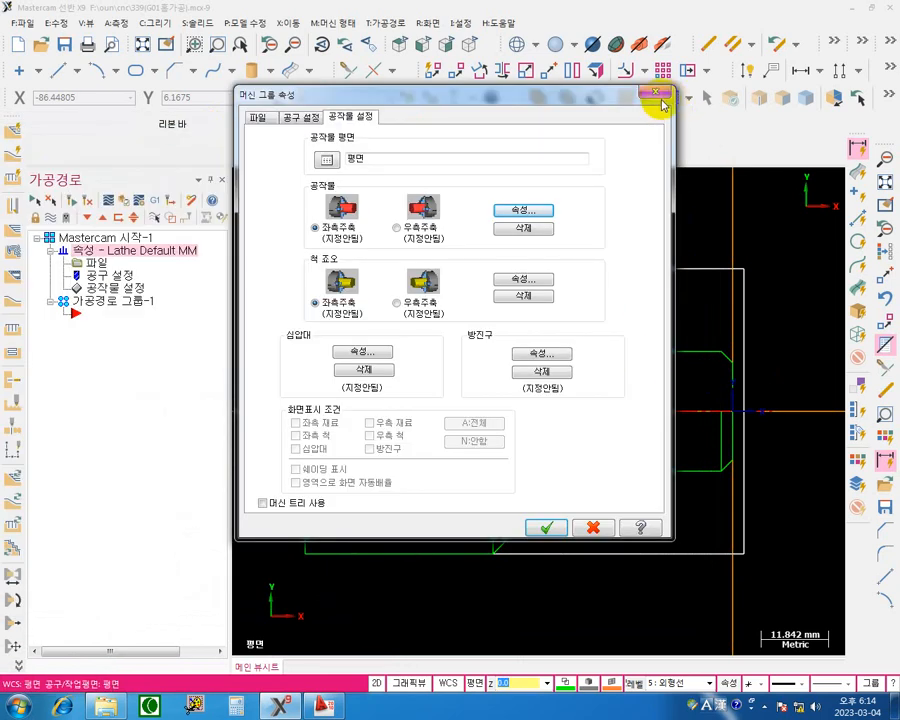
Reopen the machine group's stock setup, open the left spindle's stock properties, and choose cylinder (원통) as the stock geometry.
{"action": "left_click", "coordinate": [661, 93]}
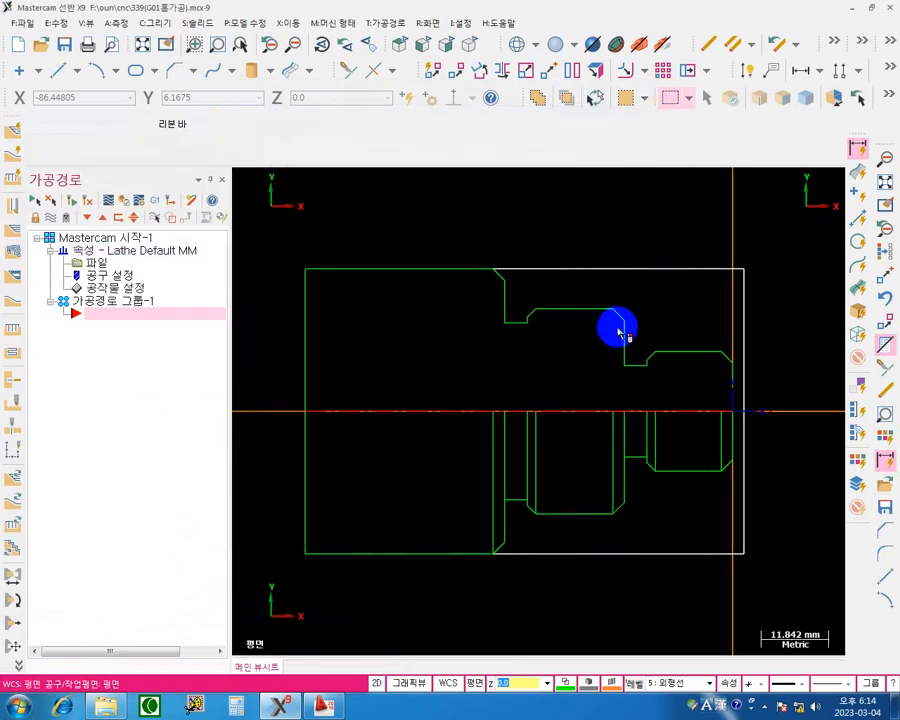
{"action": "scroll", "coordinate": [673, 337], "scroll_direction": "down", "scroll_amount": 3}
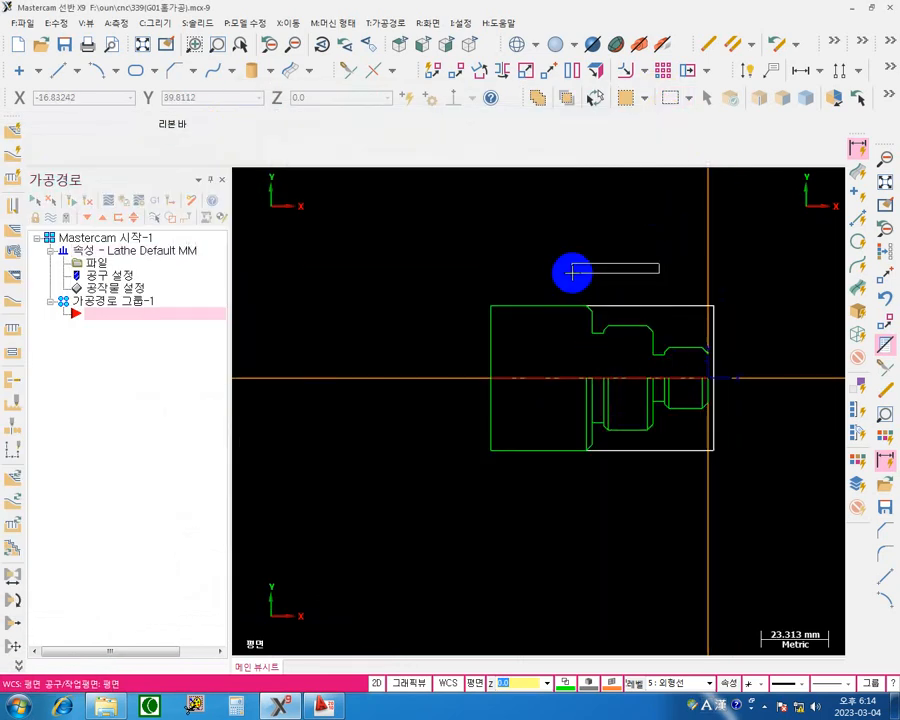
{"action": "middle_click_drag", "start_coordinate": [621, 321], "coordinate": [703, 342]}
{"action": "scroll", "coordinate": [690, 324], "scroll_direction": "up", "scroll_amount": 1}
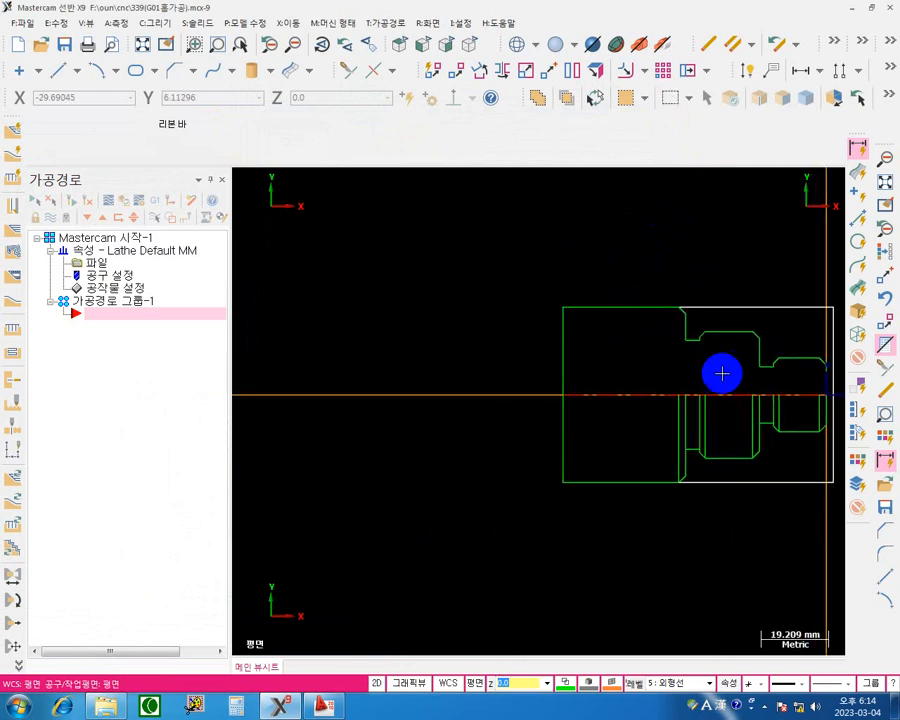
{"action": "left_click", "coordinate": [82, 287]}
{"action": "left_click_drag", "start_coordinate": [466, 94], "coordinate": [264, 176]}
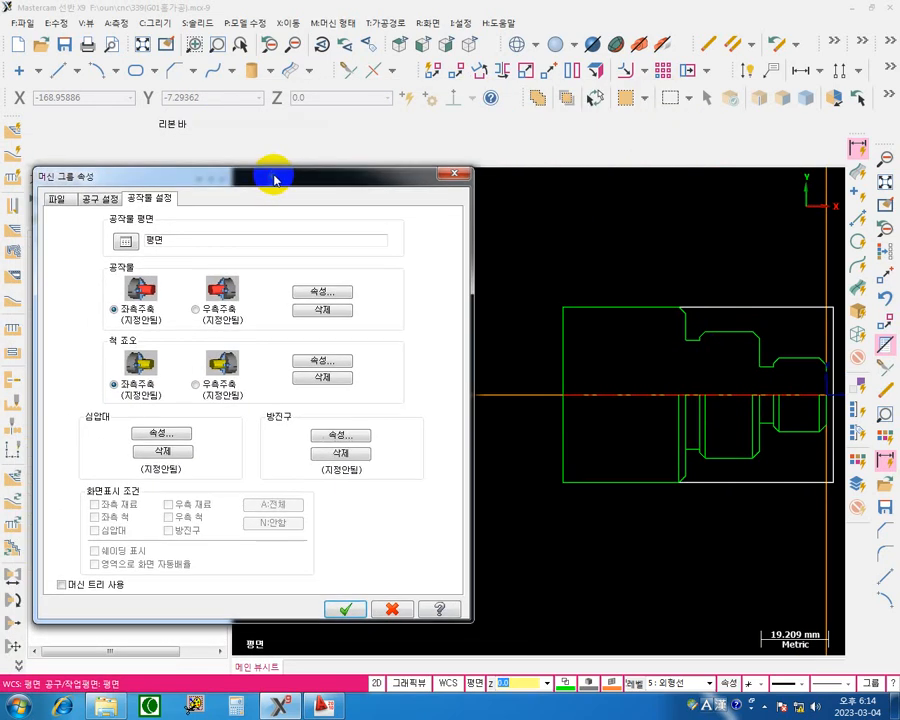
{"action": "left_click", "coordinate": [328, 292]}
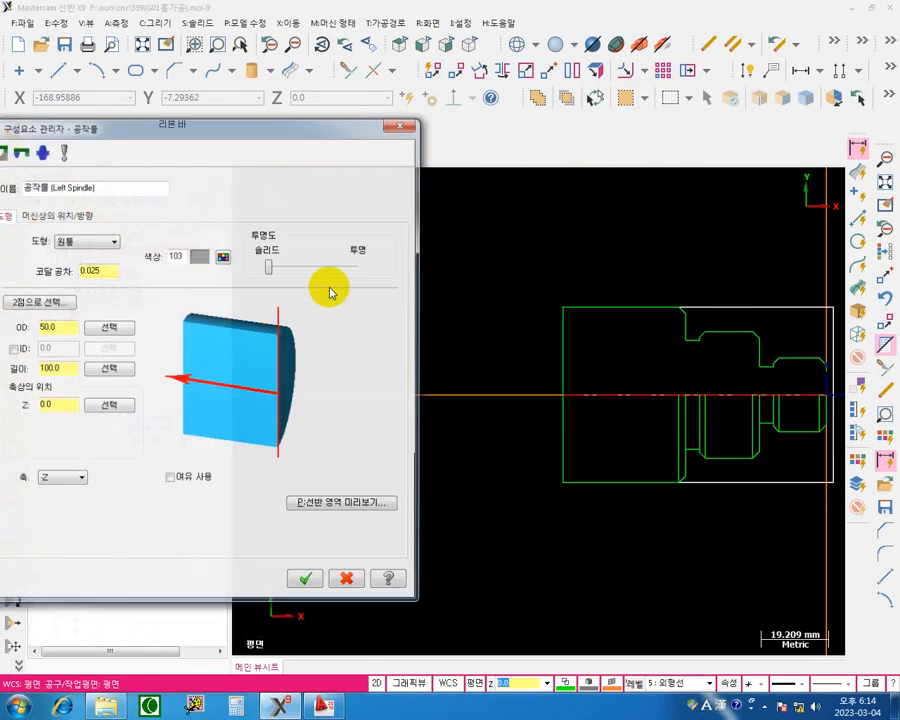
{"action": "left_click_drag", "start_coordinate": [250, 133], "coordinate": [282, 141]}
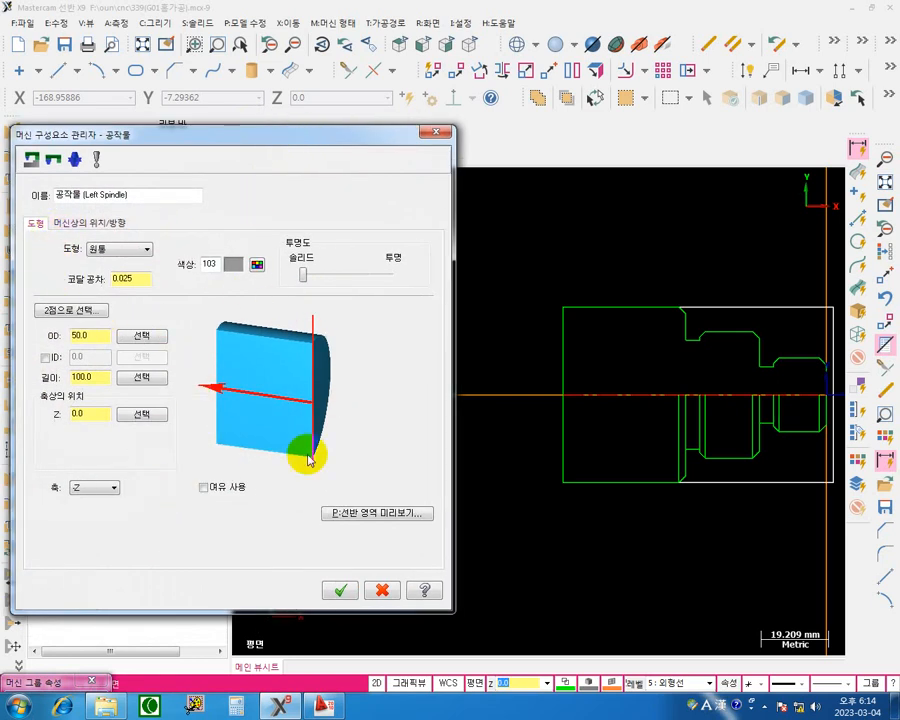
{"action": "left_click", "coordinate": [142, 249]}
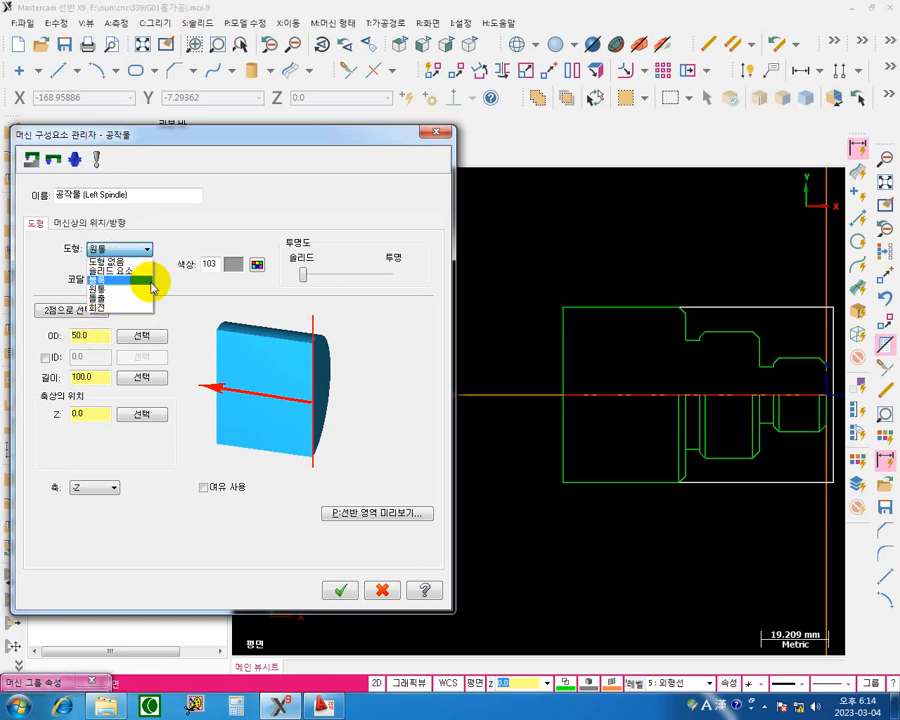
{"action": "left_click", "coordinate": [124, 289]}
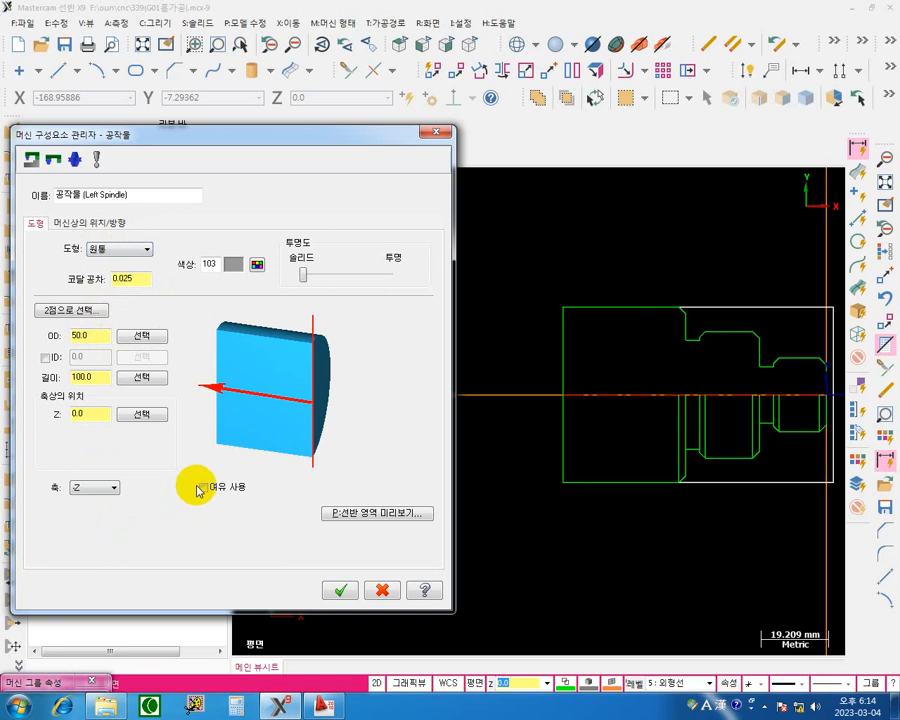
{"action": "key", "text": "ctrl+2"}
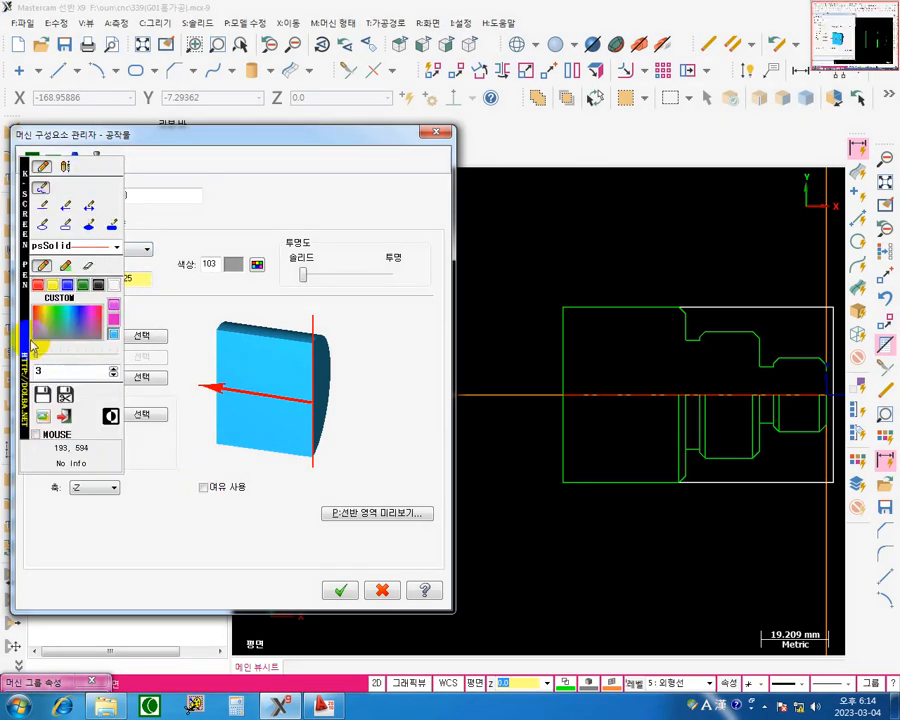
{"action": "left_click_drag", "start_coordinate": [24, 321], "coordinate": [409, 461]}
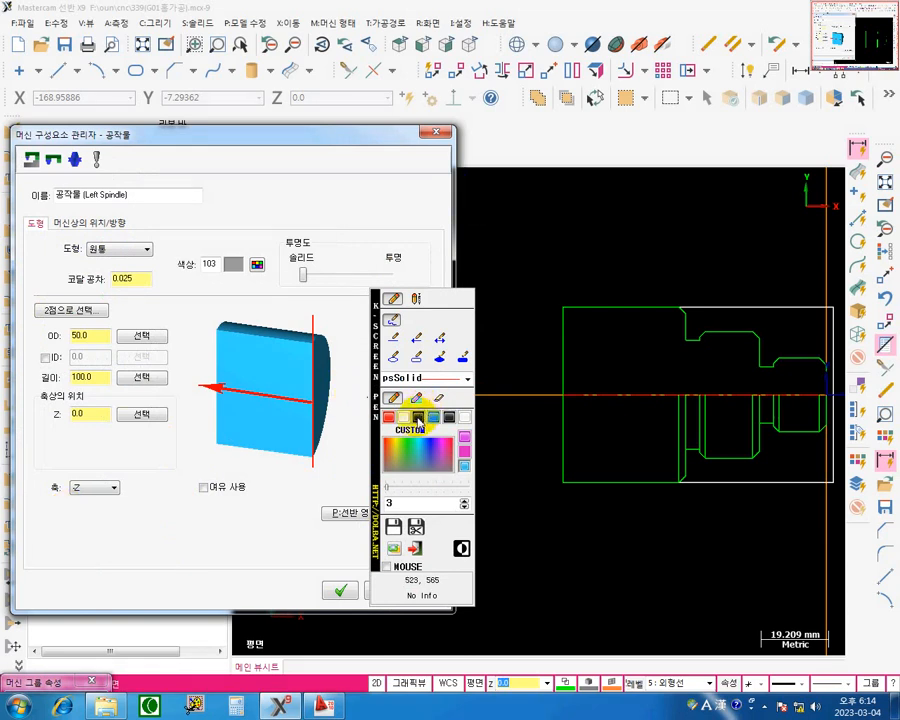
{"action": "left_click_drag", "start_coordinate": [58, 236], "coordinate": [72, 262]}
{"action": "left_click_drag", "start_coordinate": [111, 230], "coordinate": [125, 226]}
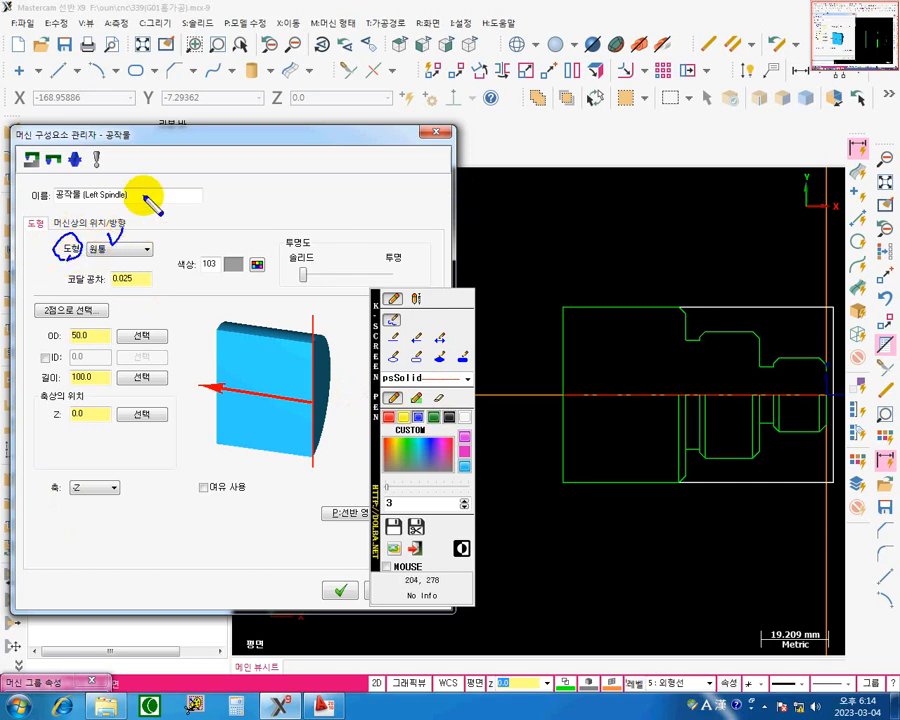
{"action": "left_click_drag", "start_coordinate": [205, 386], "coordinate": [228, 391]}
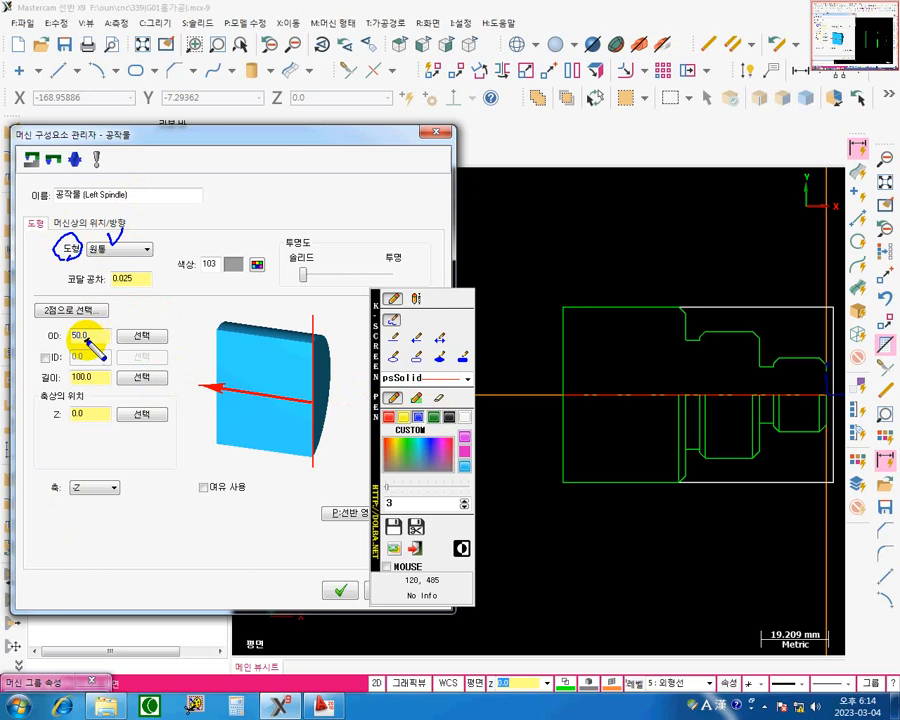
{"action": "left_click_drag", "start_coordinate": [72, 336], "coordinate": [78, 332]}
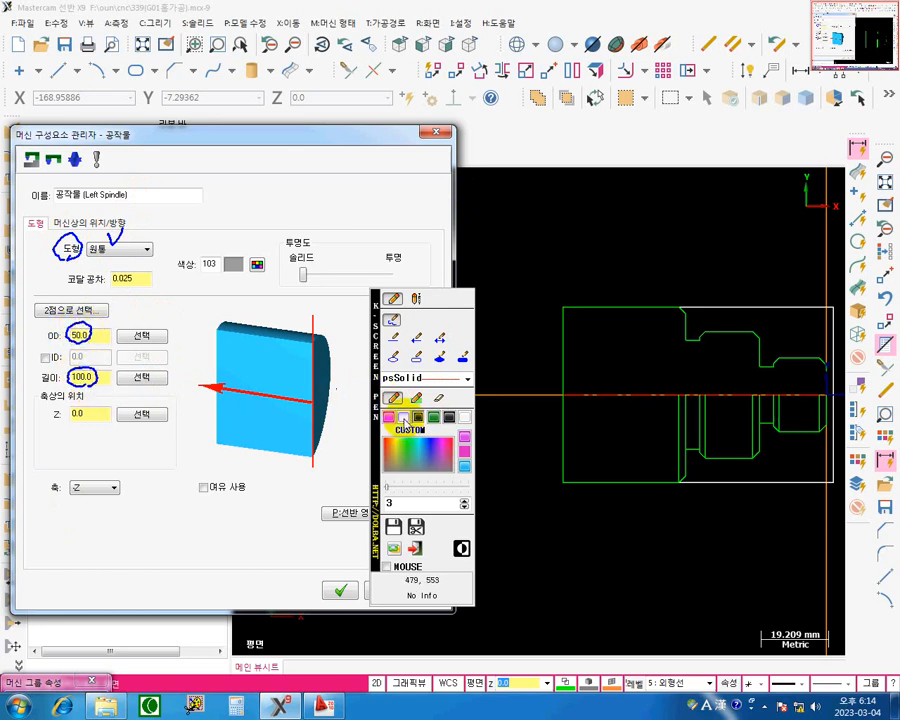
{"action": "left_click", "coordinate": [439, 341]}
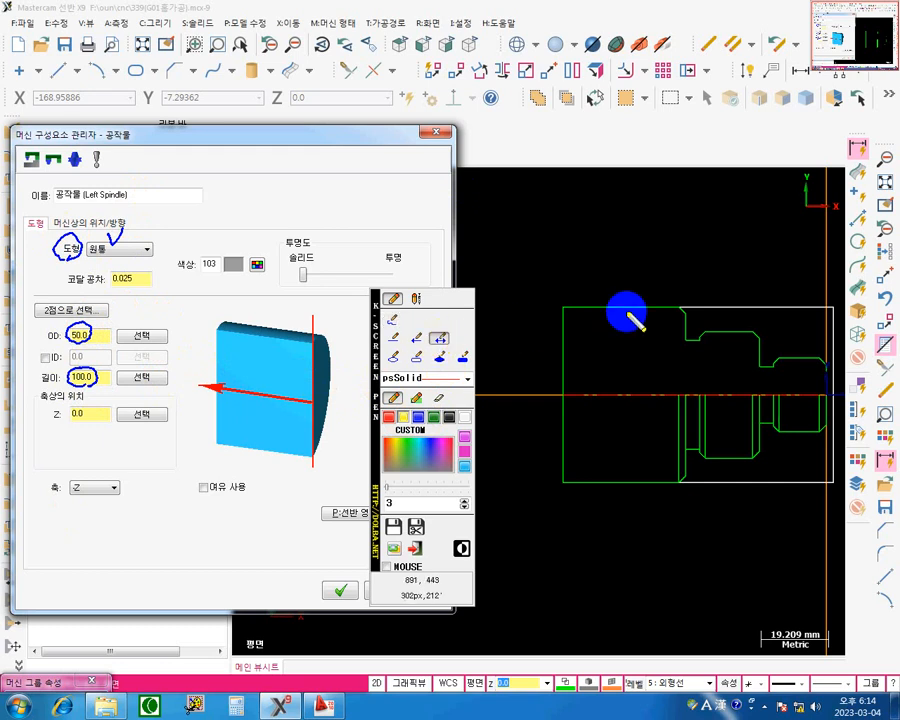
{"action": "mouse_move", "coordinate": [627, 310]}
{"action": "left_mouse_down"}
{"action": "mouse_move", "coordinate": [624, 518]}
{"action": "mouse_move", "coordinate": [625, 479]}
{"action": "left_mouse_up"}
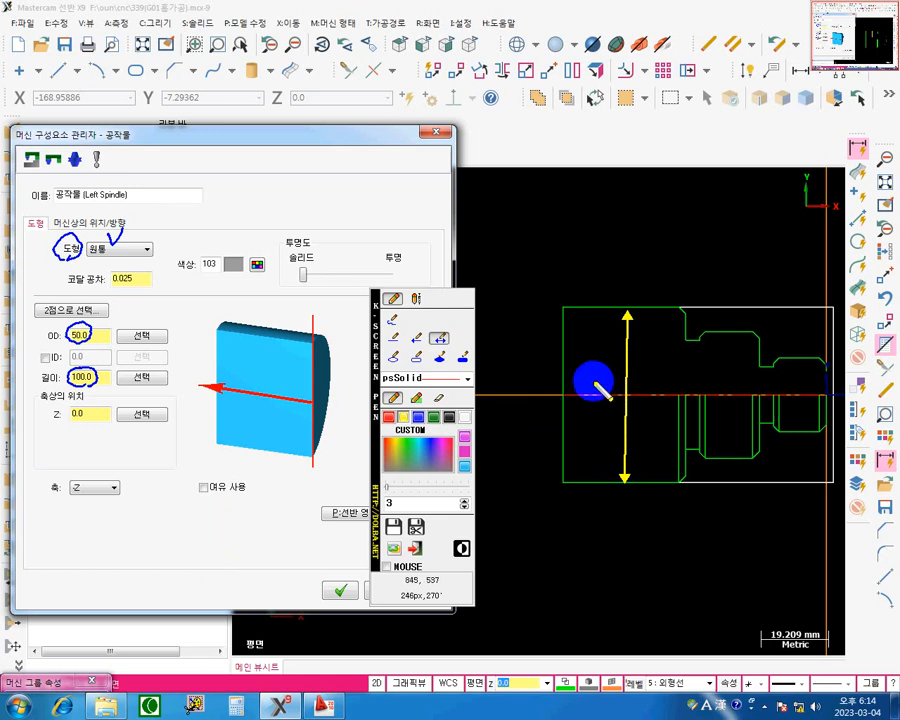
{"action": "left_click_drag", "start_coordinate": [566, 395], "coordinate": [830, 396]}
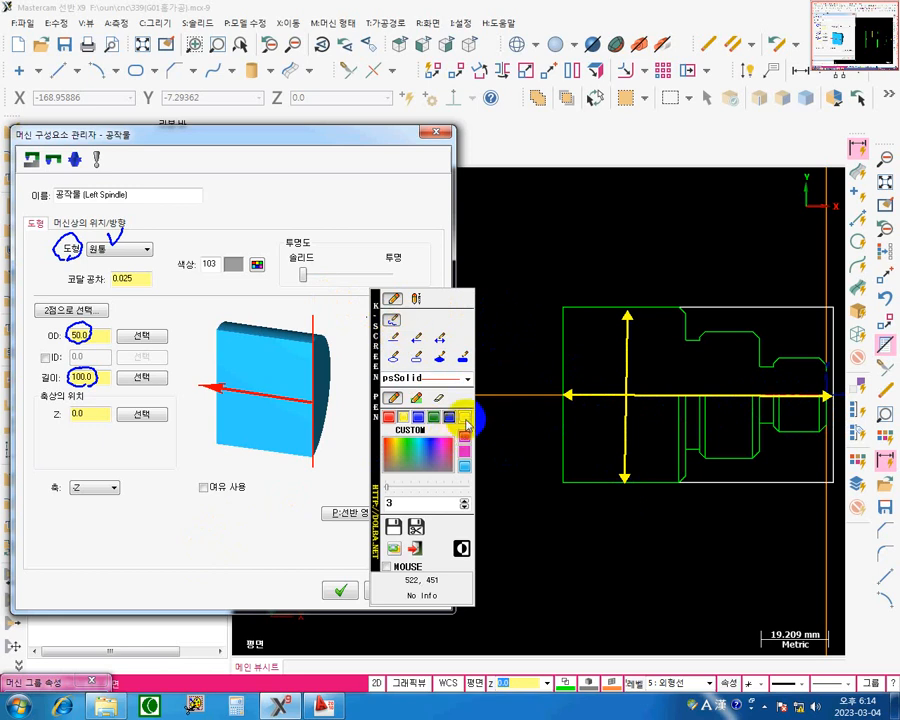
{"action": "mouse_move", "coordinate": [636, 349]}
{"action": "left_mouse_down"}
{"action": "mouse_move", "coordinate": [652, 358]}
{"action": "mouse_move", "coordinate": [668, 347]}
{"action": "left_mouse_up"}
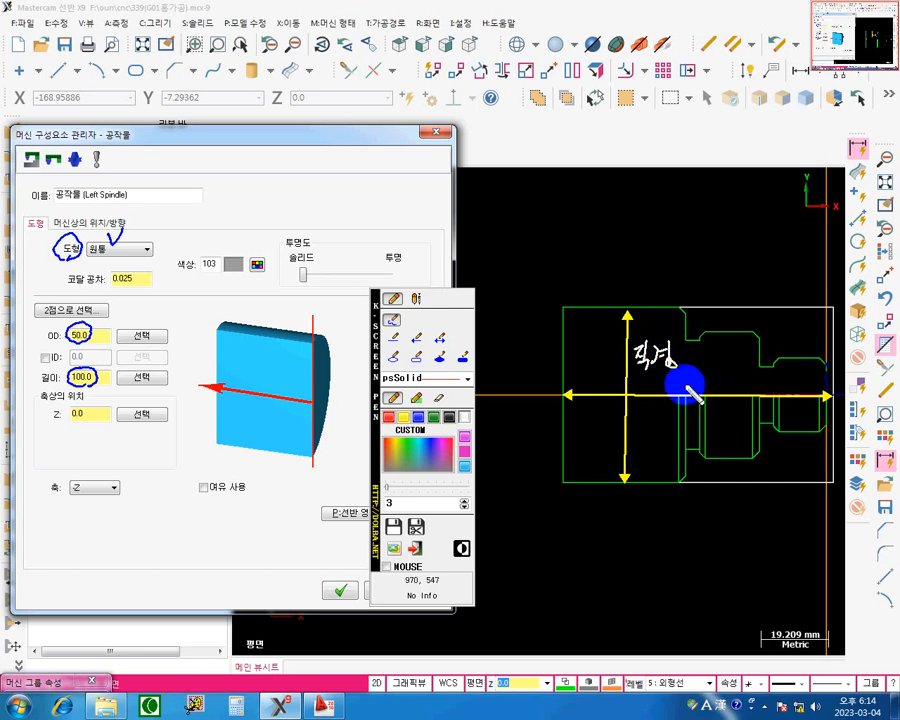
{"action": "mouse_move", "coordinate": [673, 394]}
{"action": "left_mouse_down"}
{"action": "mouse_move", "coordinate": [713, 380]}
{"action": "mouse_move", "coordinate": [704, 377]}
{"action": "mouse_move", "coordinate": [731, 387]}
{"action": "mouse_move", "coordinate": [730, 378]}
{"action": "left_mouse_up"}
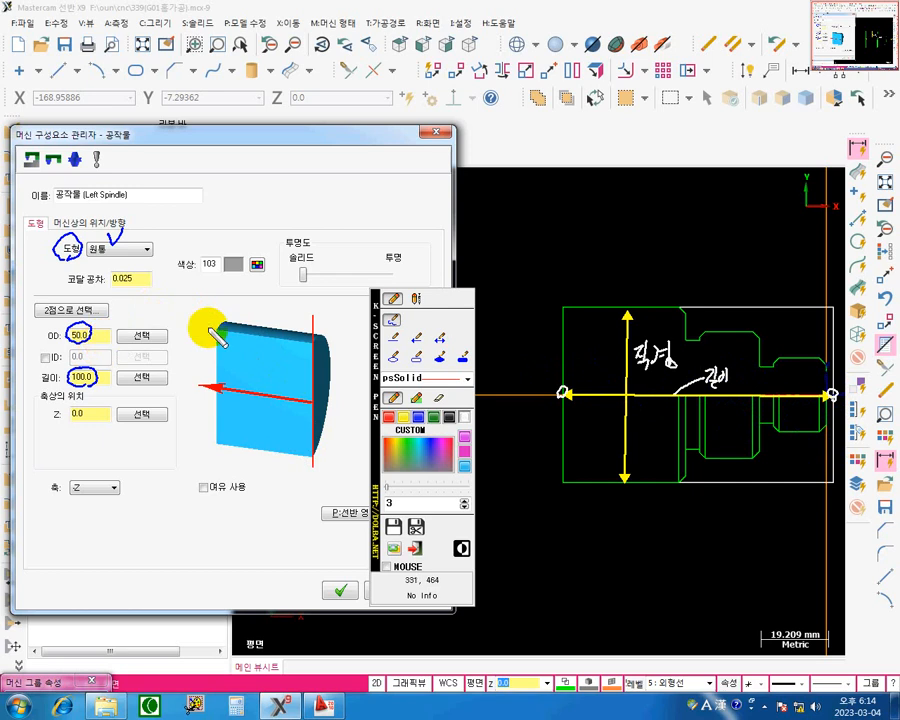
{"action": "mouse_move", "coordinate": [676, 294]}
{"action": "left_mouse_down"}
{"action": "mouse_move", "coordinate": [678, 304]}
{"action": "mouse_move", "coordinate": [683, 297]}
{"action": "left_mouse_up"}
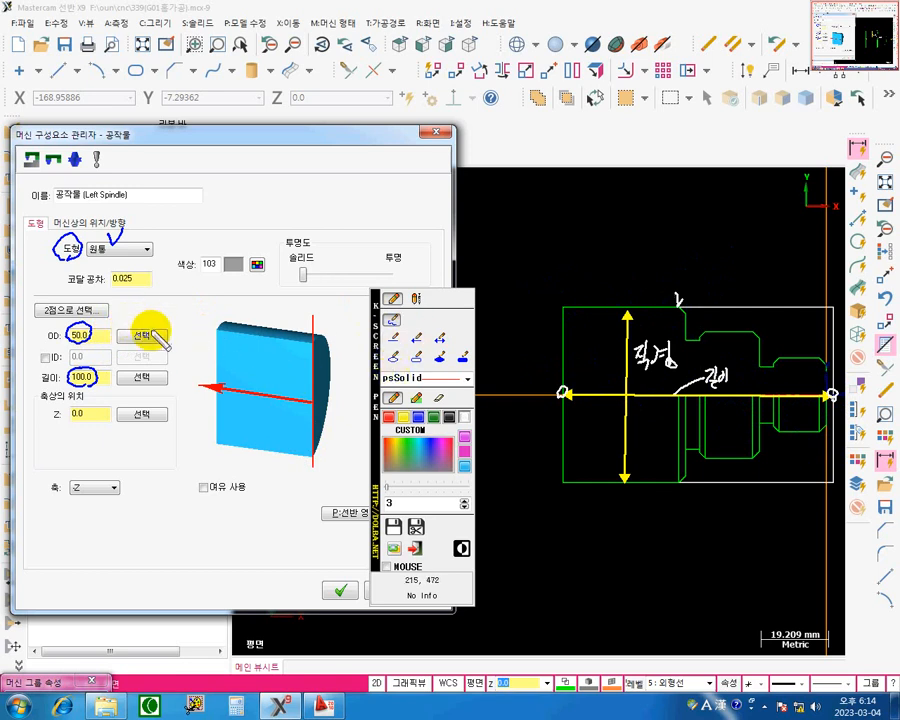
{"action": "left_click", "coordinate": [418, 417]}
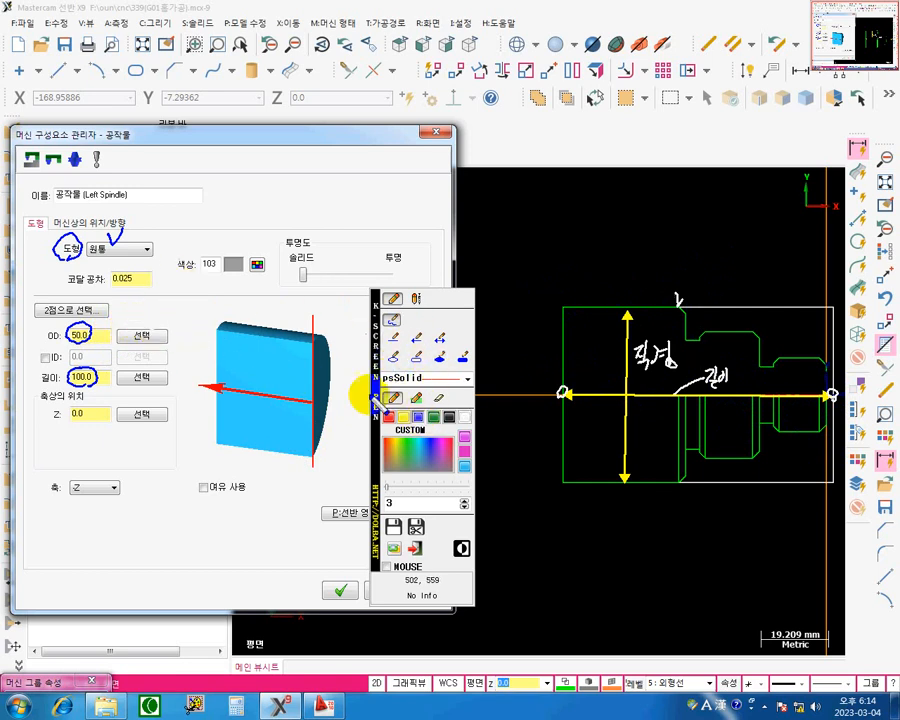
{"action": "left_click_drag", "start_coordinate": [137, 318], "coordinate": [153, 313]}
{"action": "left_click", "coordinate": [392, 320]}
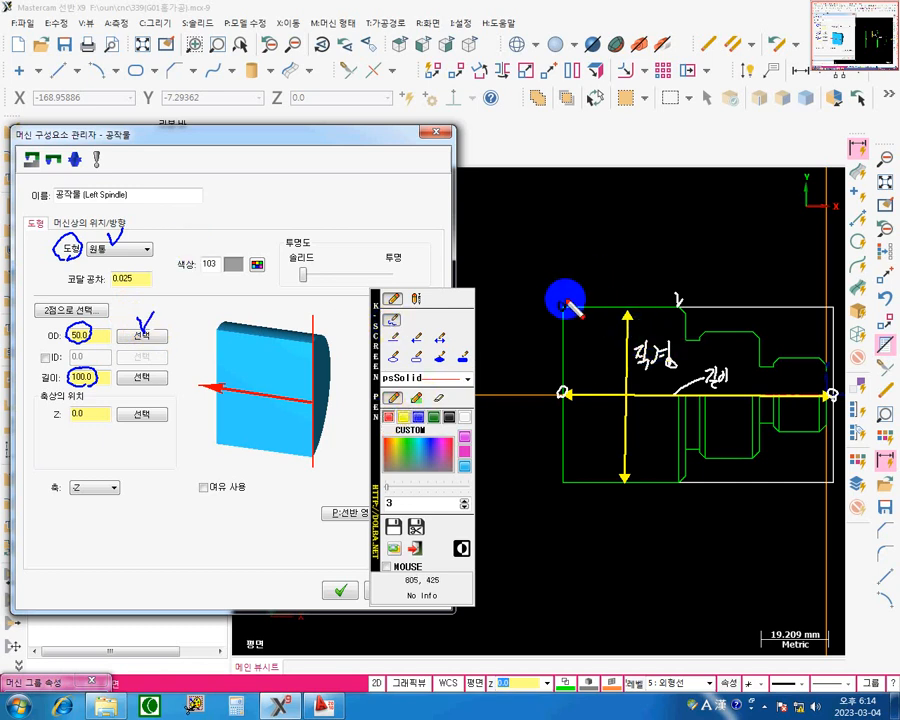
{"action": "mouse_move", "coordinate": [567, 303]}
{"action": "left_mouse_down"}
{"action": "mouse_move", "coordinate": [567, 313]}
{"action": "mouse_move", "coordinate": [568, 302]}
{"action": "left_mouse_up"}
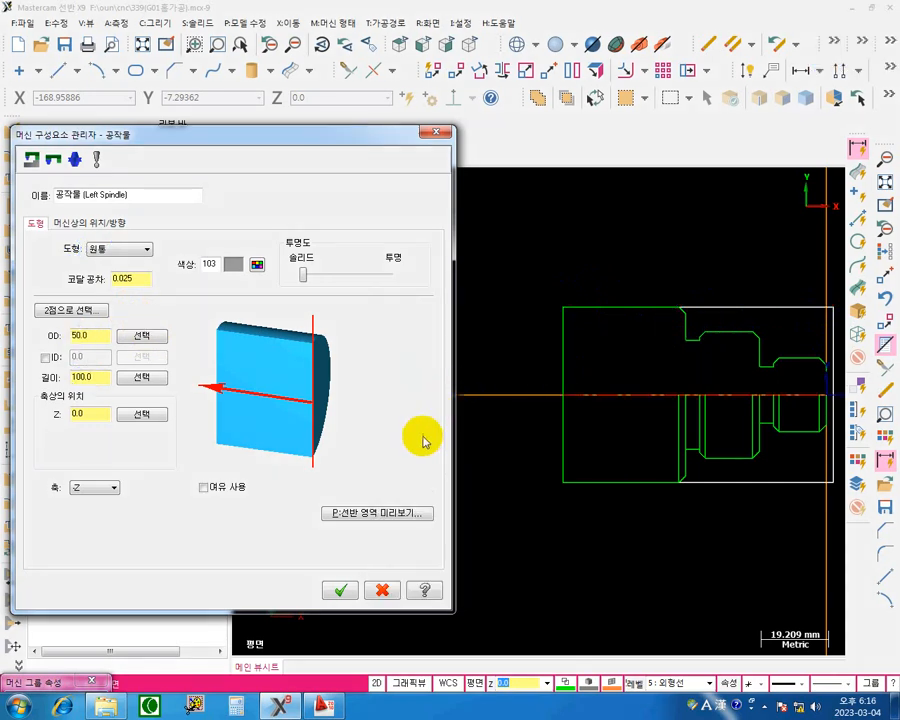
Pick the stock's outer diameter from the part's 36 mm section, and re-pick it on the largest section's upper edge for 50 mm.
{"action": "left_click", "coordinate": [147, 336]}
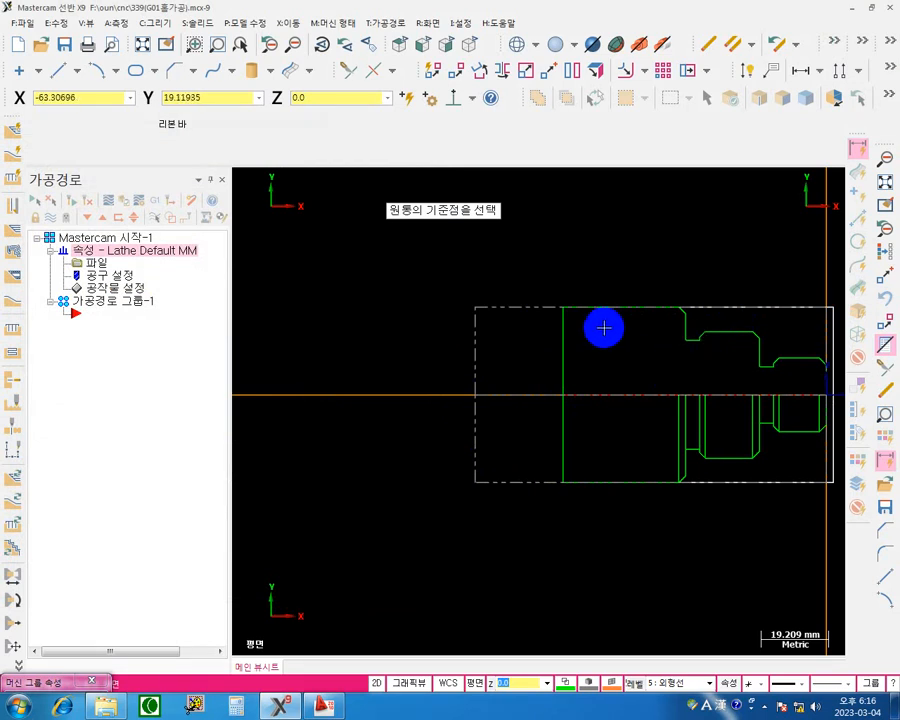
{"action": "left_click", "coordinate": [733, 334]}
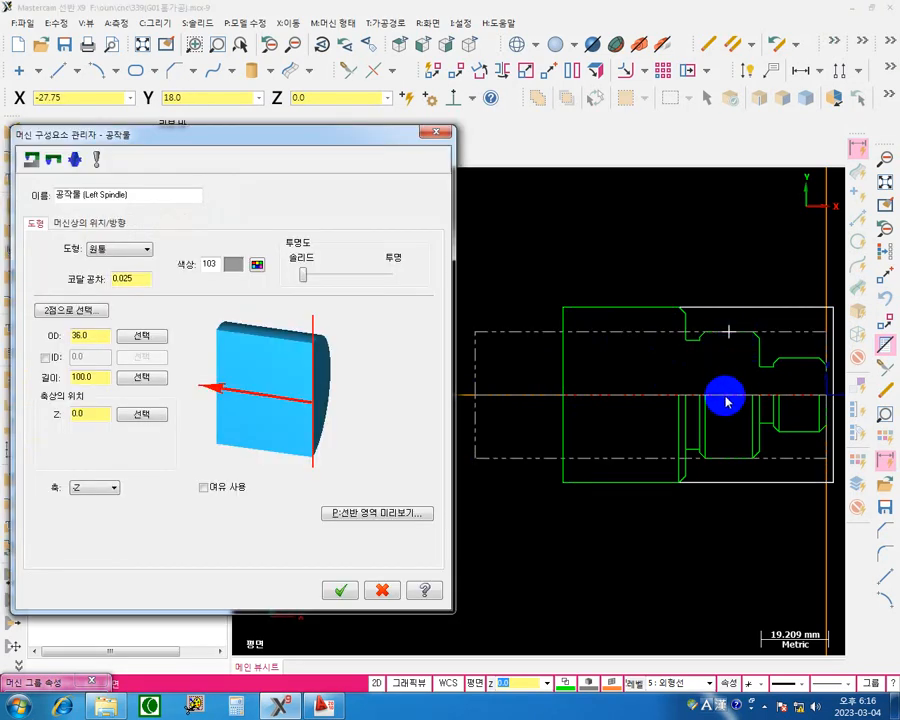
{"action": "left_click", "coordinate": [136, 335]}
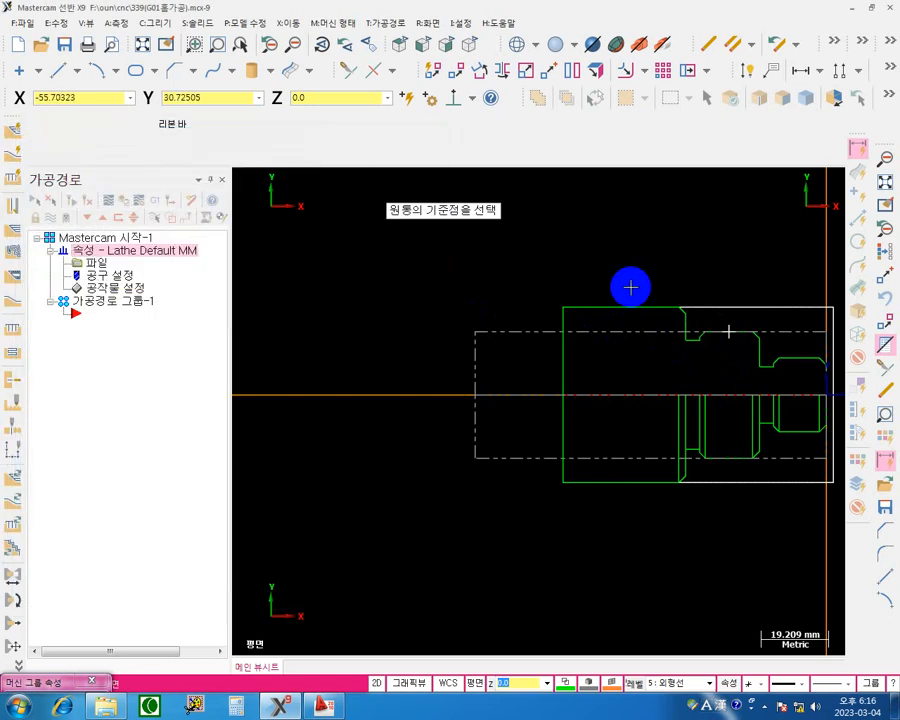
{"action": "left_click", "coordinate": [620, 307]}
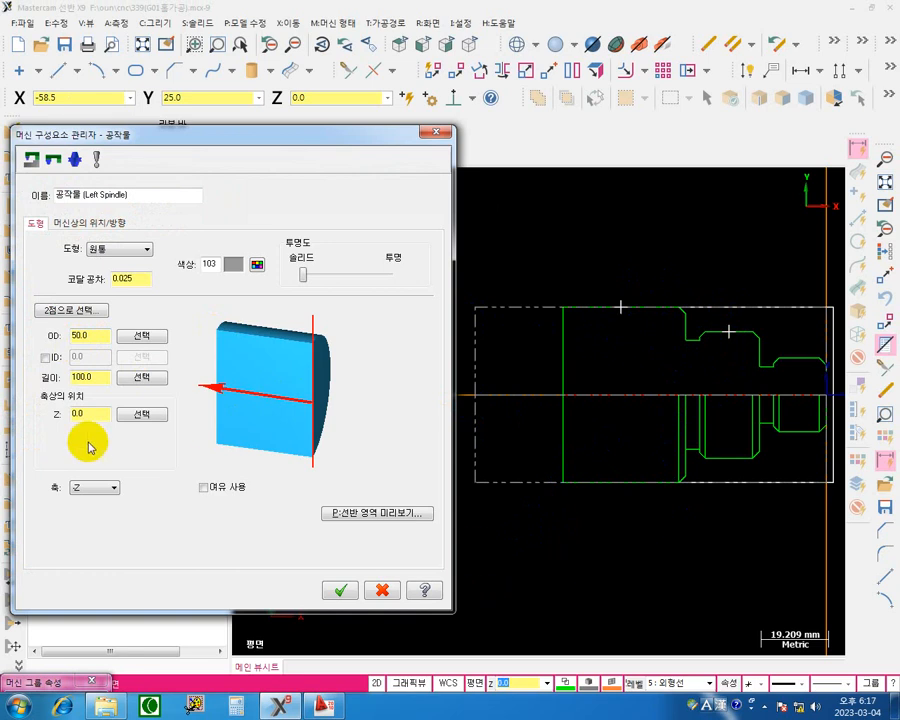
Try to define the stock length by selecting the part's horizontal centreline.
{"action": "left_click", "coordinate": [141, 378]}
{"action": "scroll", "coordinate": [652, 571], "scroll_direction": "up", "scroll_amount": 1}
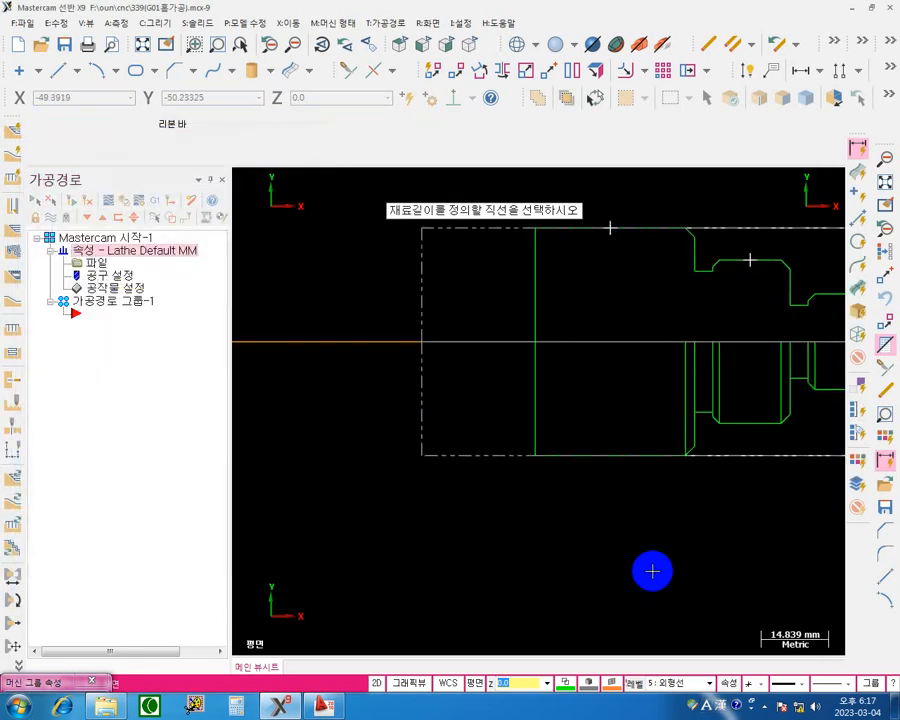
{"action": "middle_click_drag", "start_coordinate": [652, 571], "coordinate": [447, 614]}
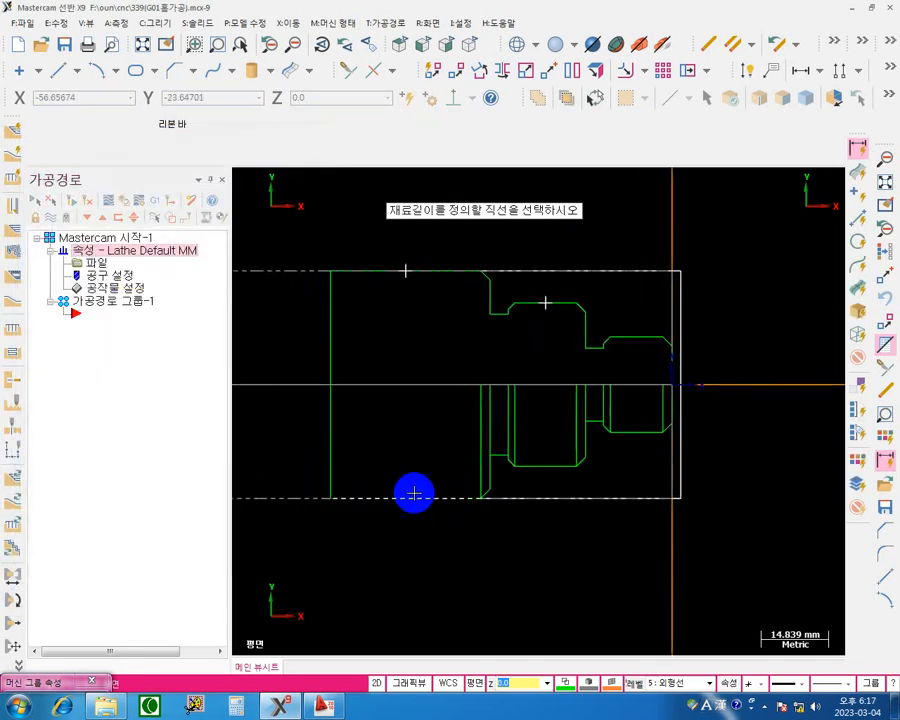
{"action": "left_click", "coordinate": [406, 385]}
{"action": "left_click", "coordinate": [488, 528]}
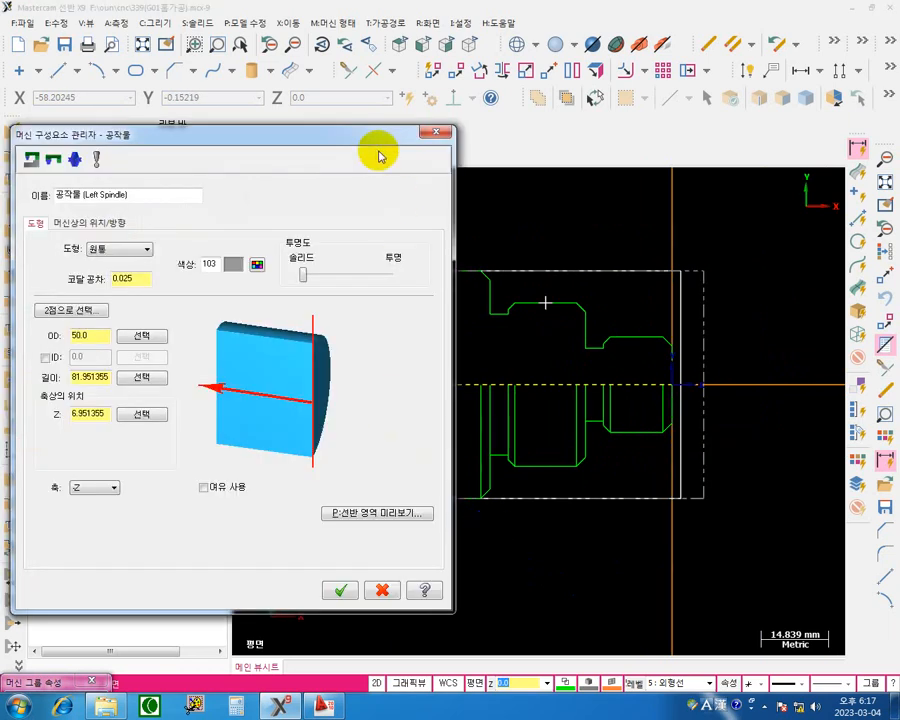
{"action": "left_click_drag", "start_coordinate": [380, 150], "coordinate": [440, 478]}
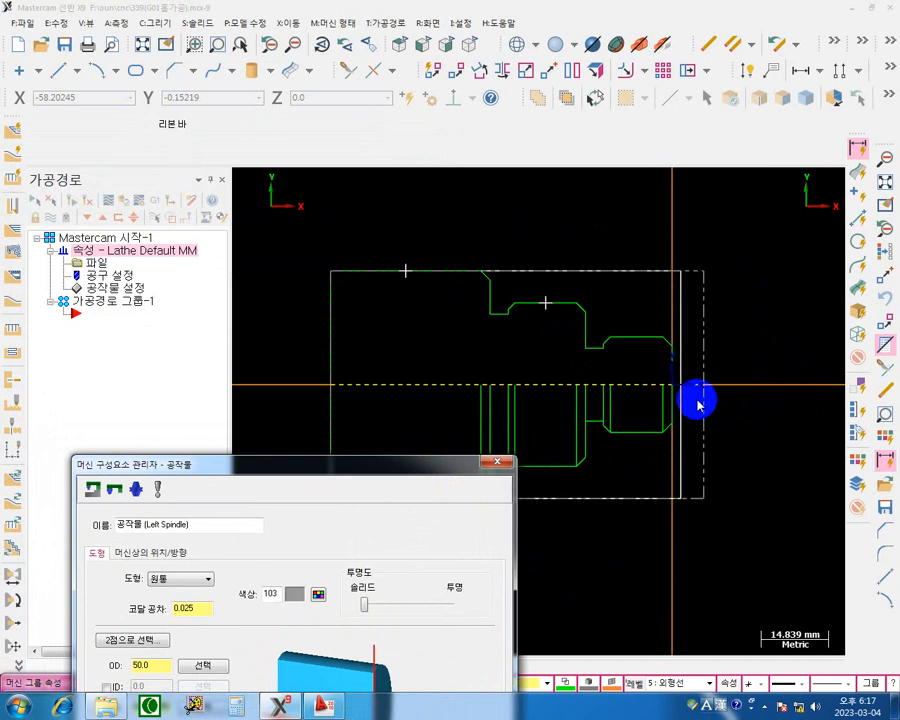
{"action": "left_click_drag", "start_coordinate": [412, 472], "coordinate": [366, 232]}
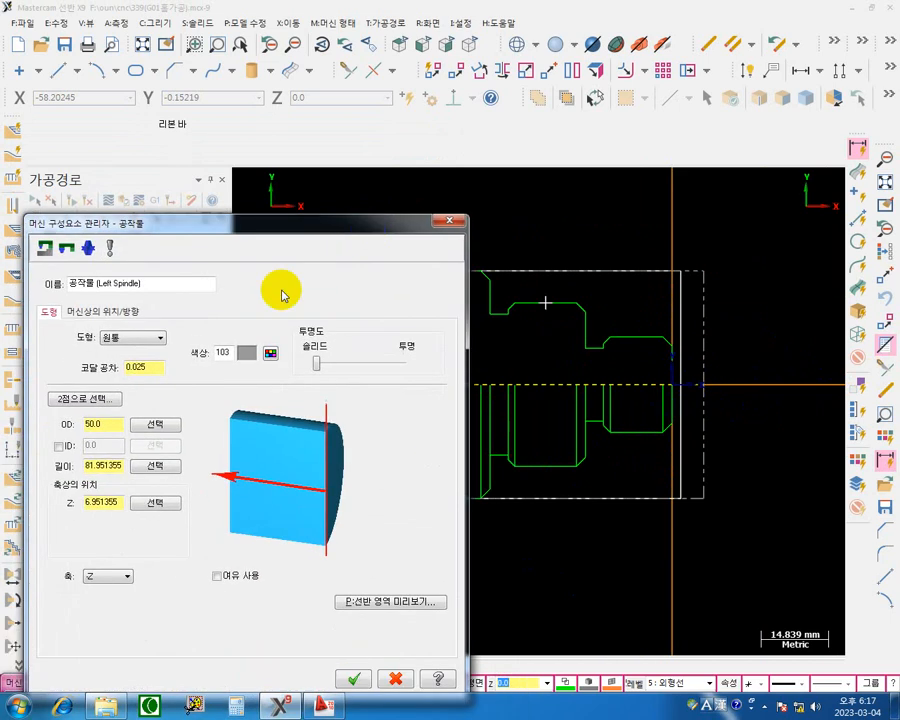
Set the stock length to 77 mm using the distance between the centreline points at both end faces, and set the axial Z position to 0.
{"action": "right_click", "coordinate": [108, 467]}
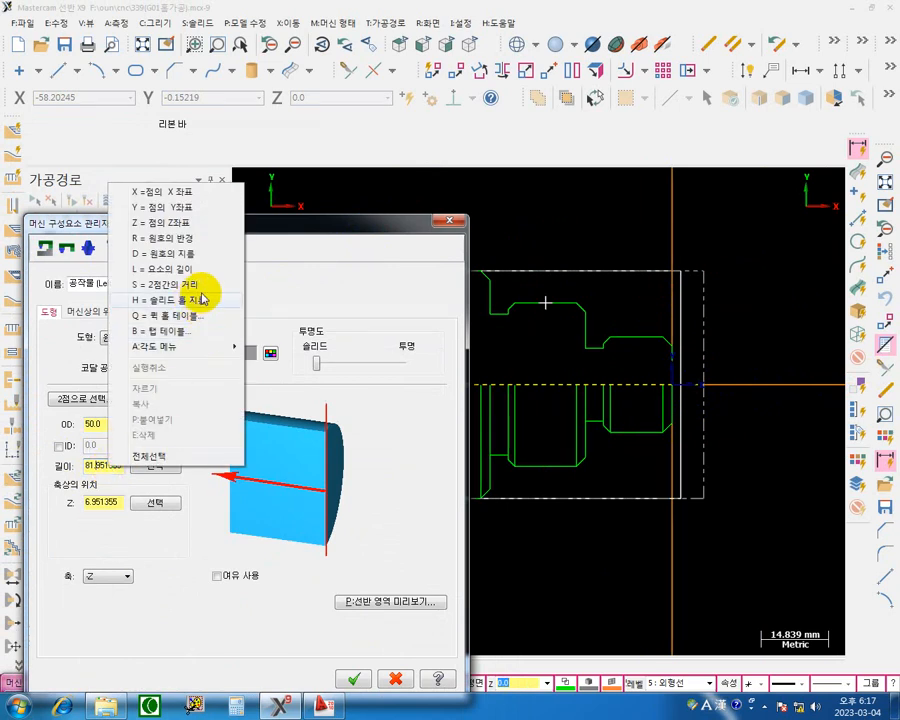
{"action": "left_click", "coordinate": [163, 287]}
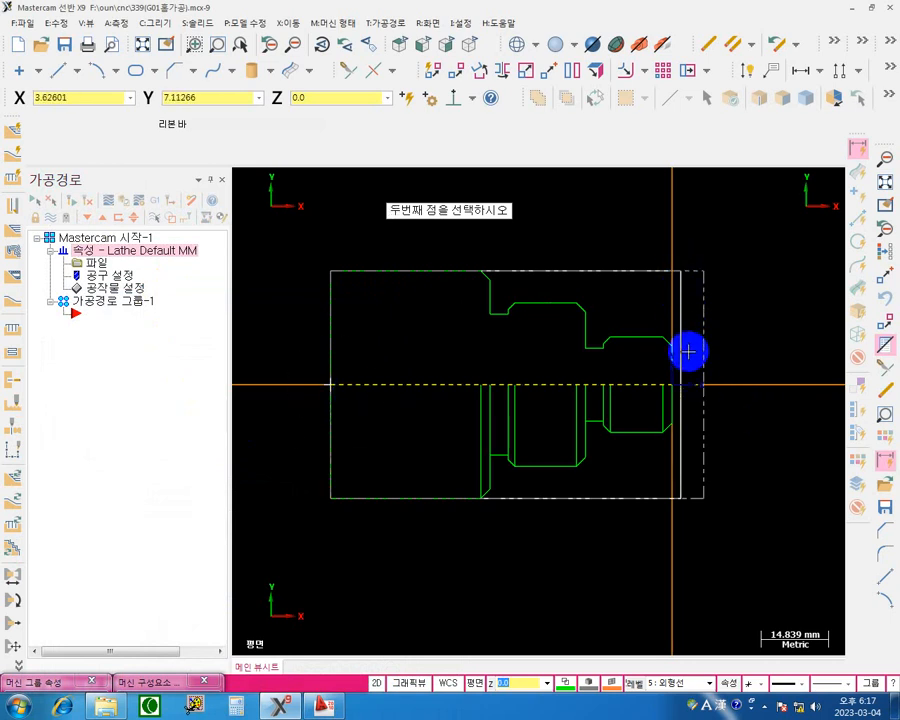
{"action": "left_click", "coordinate": [686, 390]}
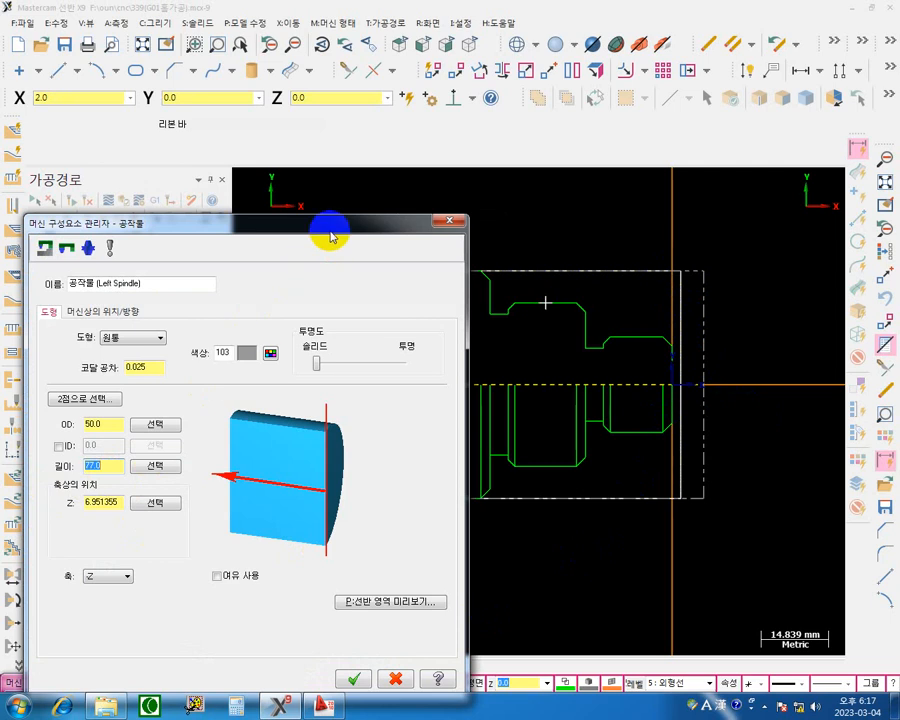
{"action": "left_click_drag", "start_coordinate": [330, 232], "coordinate": [411, 135]}
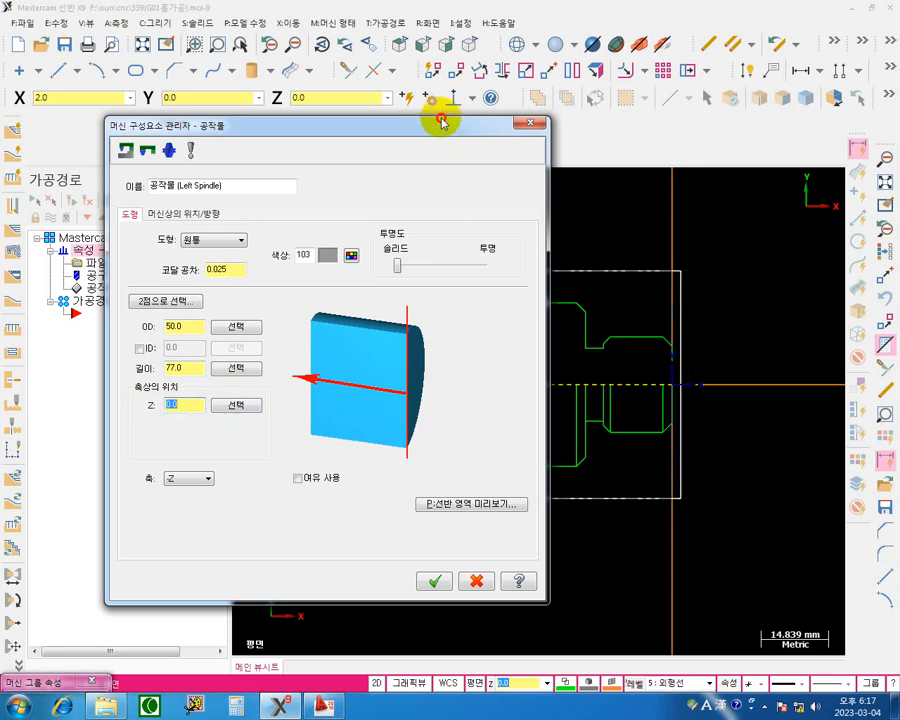
Redefine the stock length as 77 mm using the distance between two points on the part's centreline.
{"action": "left_click_drag", "start_coordinate": [441, 120], "coordinate": [594, 515]}
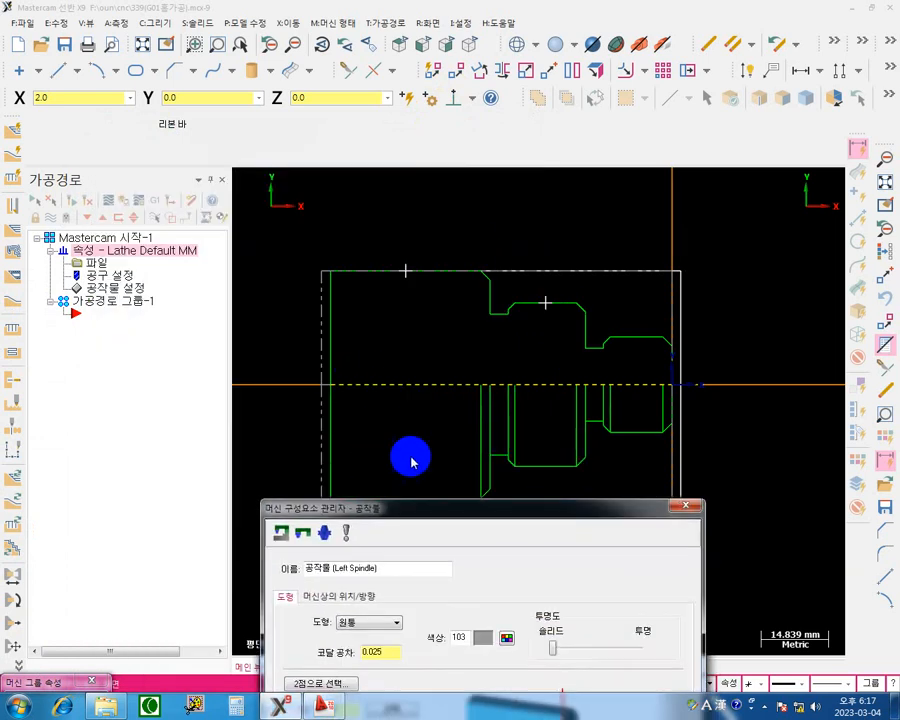
{"action": "left_click_drag", "start_coordinate": [475, 509], "coordinate": [406, 168]}
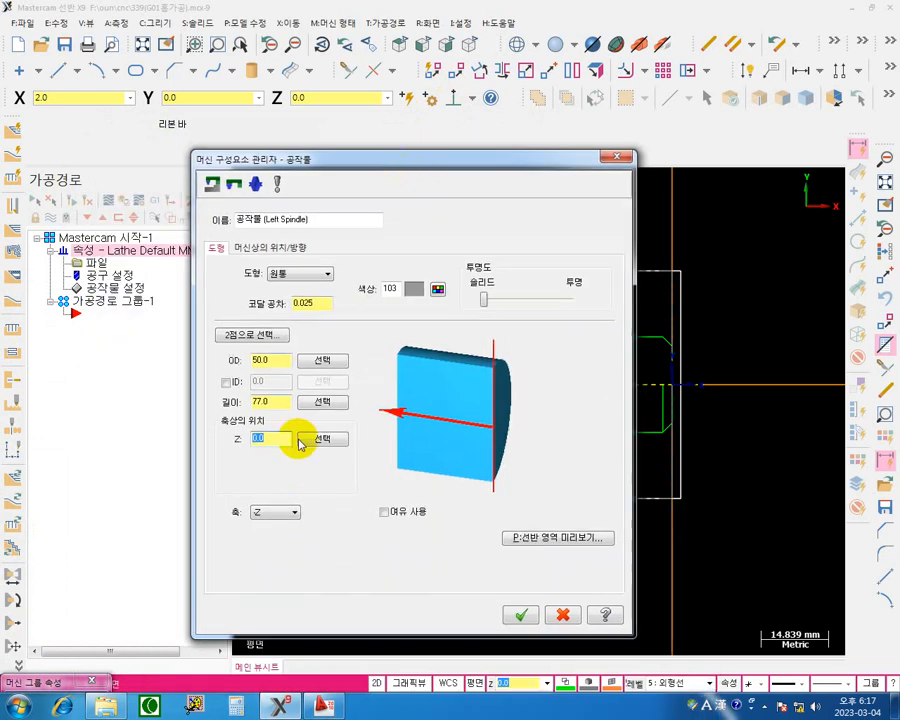
{"action": "right_click", "coordinate": [281, 403]}
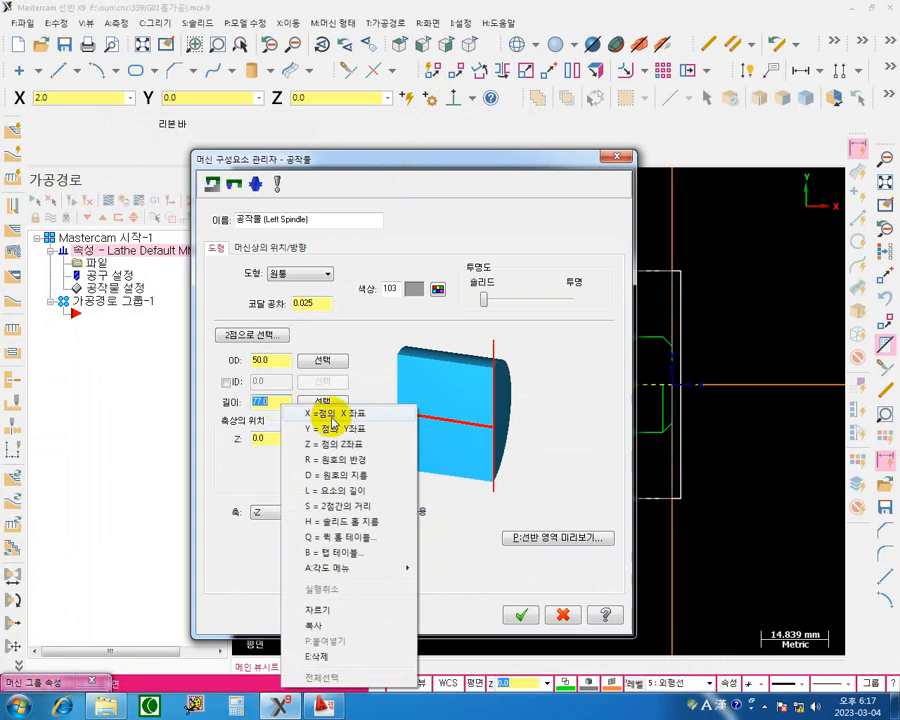
{"action": "left_click", "coordinate": [342, 506]}
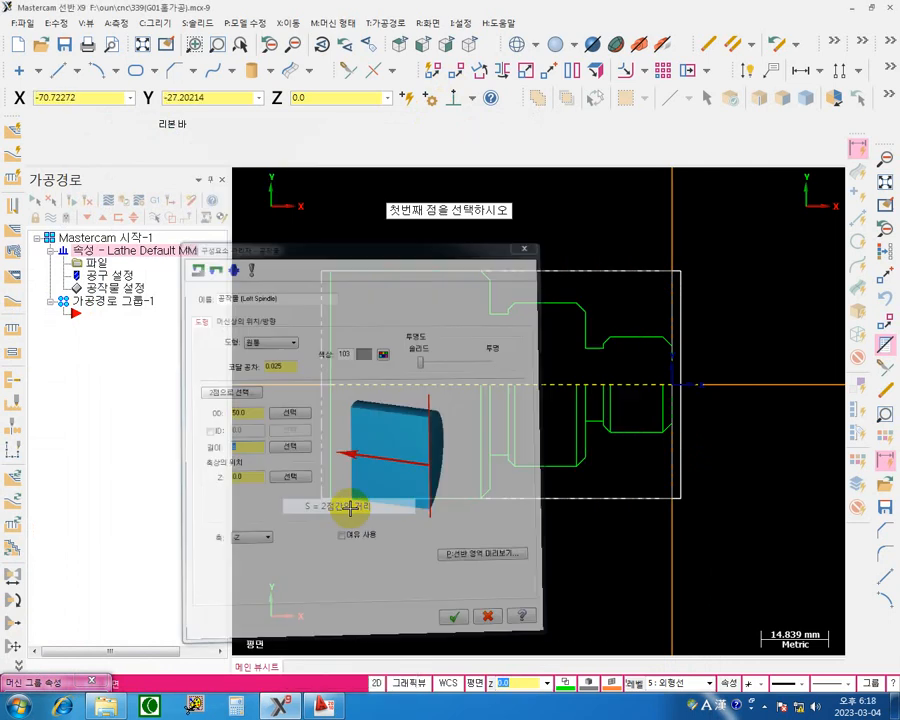
{"action": "left_click", "coordinate": [676, 386]}
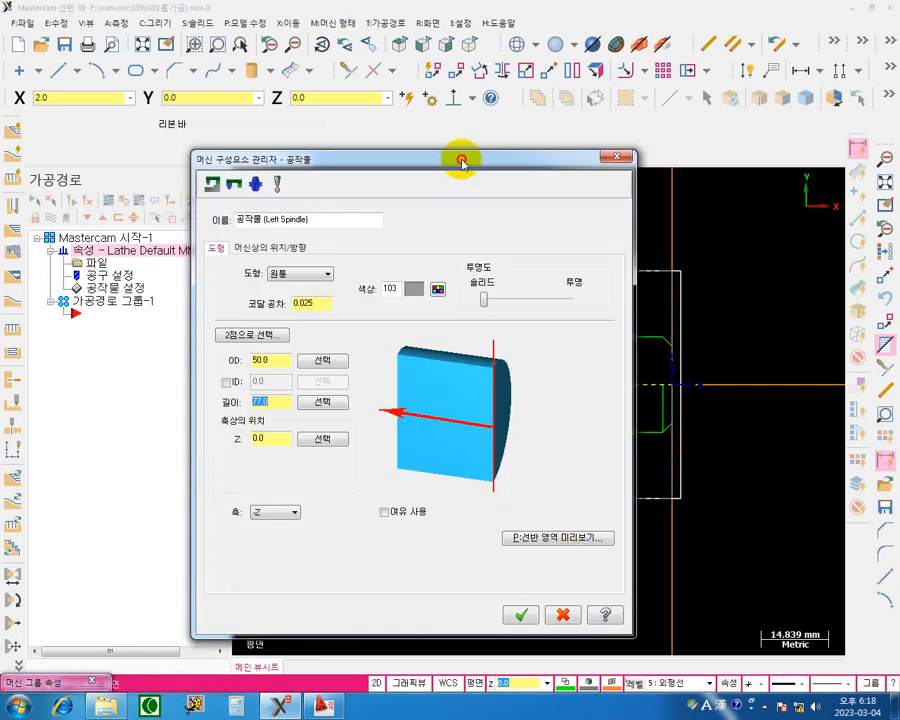
Pick the stock's axial Z position on its front face at the centreline, giving Z 2.0.
{"action": "left_click_drag", "start_coordinate": [462, 160], "coordinate": [271, 258]}
{"action": "left_click", "coordinate": [82, 540]}
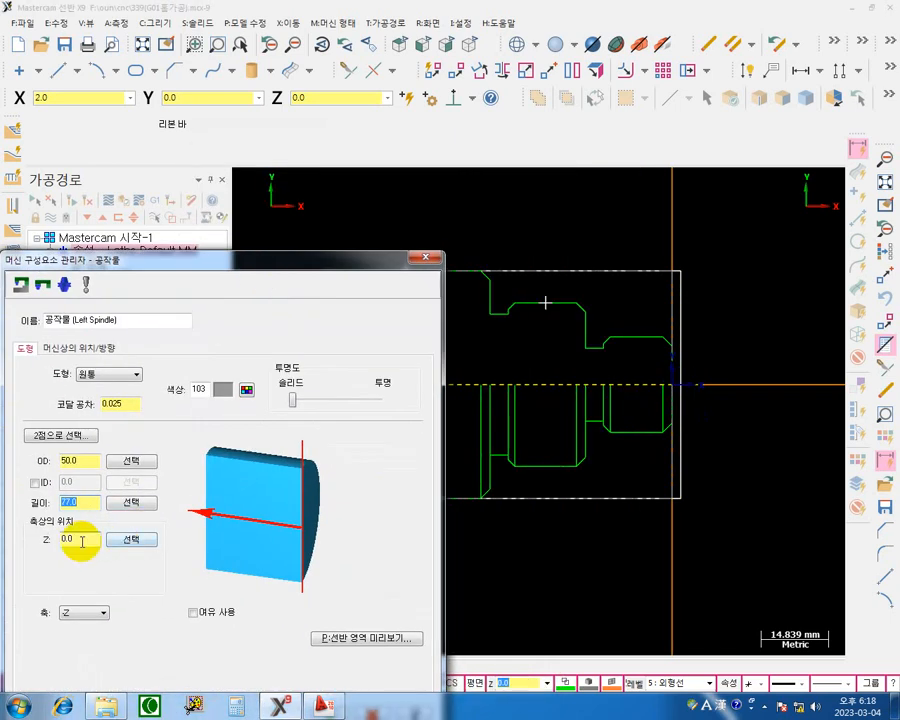
{"action": "left_click_drag", "start_coordinate": [81, 541], "coordinate": [37, 545]}
{"action": "left_click", "coordinate": [133, 541]}
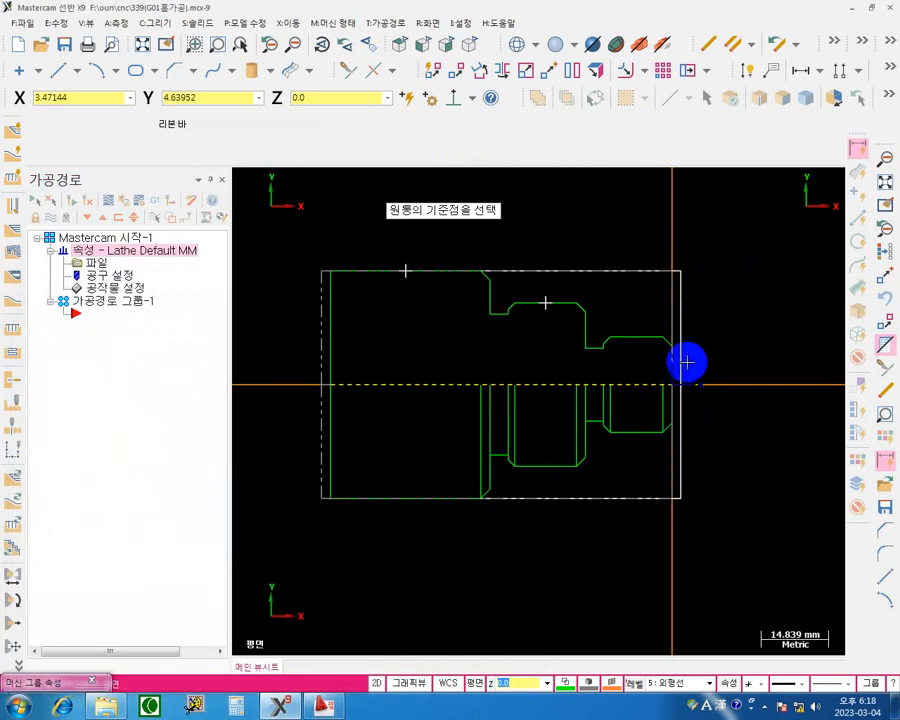
{"action": "left_click", "coordinate": [687, 393]}
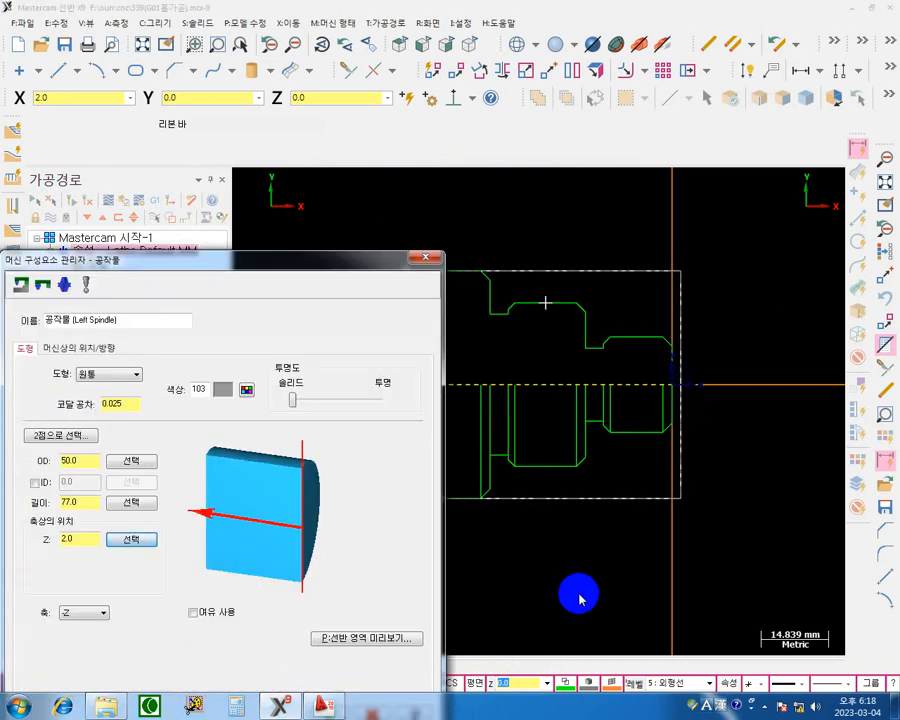
Set the stock's axial Z position to 0 and compare the stock outline with both ends of the part.
{"action": "double_click", "coordinate": [78, 541]}
{"action": "left_click_drag", "start_coordinate": [307, 262], "coordinate": [346, 458]}
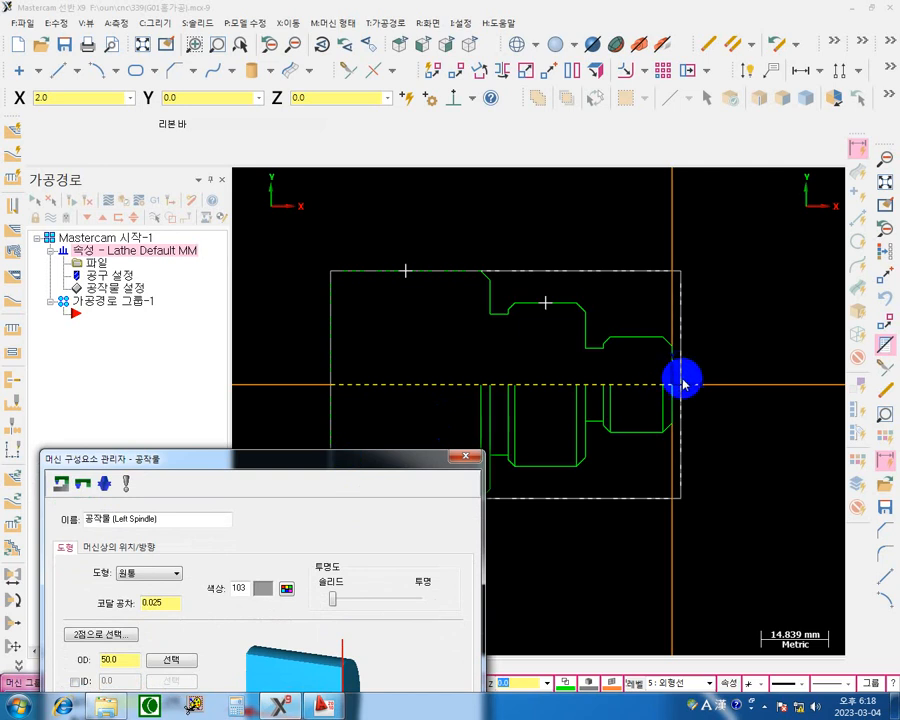
{"action": "left_click_drag", "start_coordinate": [368, 460], "coordinate": [321, 223]}
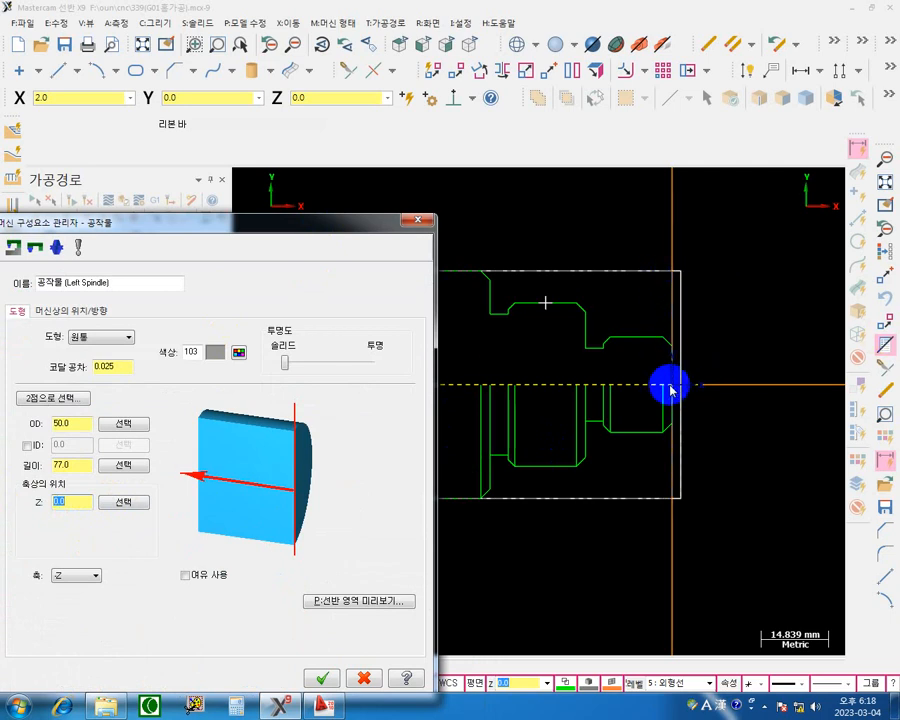
{"action": "left_click_drag", "start_coordinate": [369, 232], "coordinate": [400, 510]}
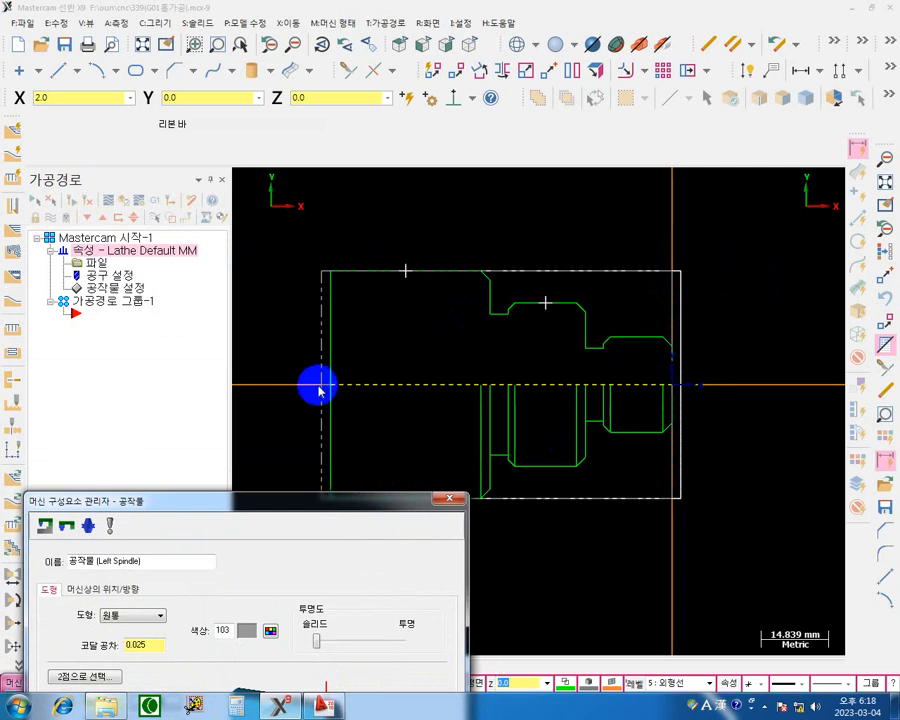
{"action": "left_click_drag", "start_coordinate": [315, 510], "coordinate": [327, 141]}
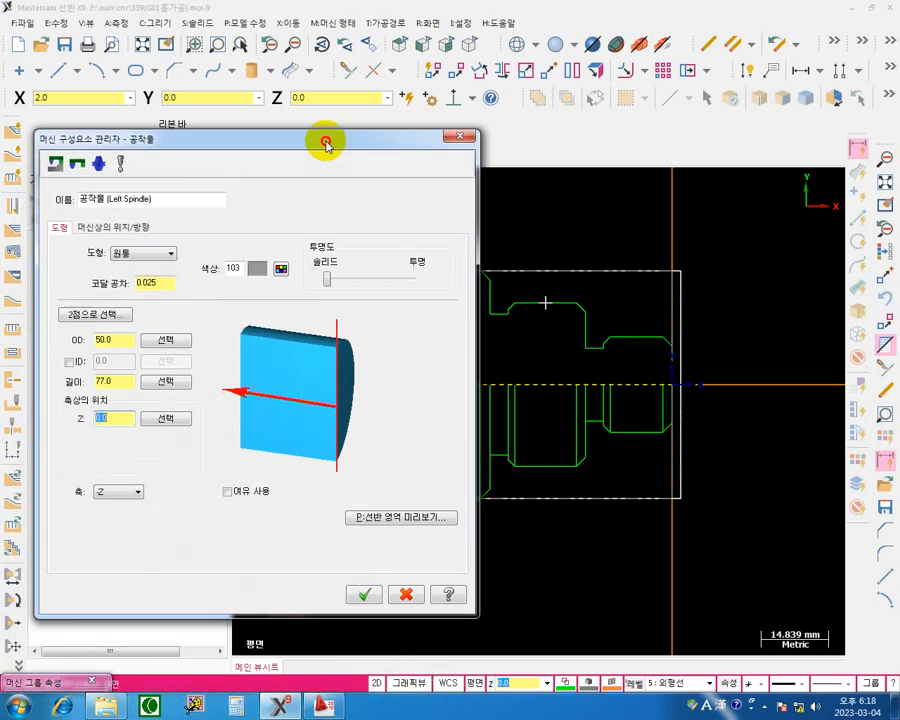
Pick the upper front corner of the machining allowance outline as the stock's base point for an axial Z position of 2.0.
{"action": "left_click", "coordinate": [120, 420]}
{"action": "left_click", "coordinate": [160, 420]}
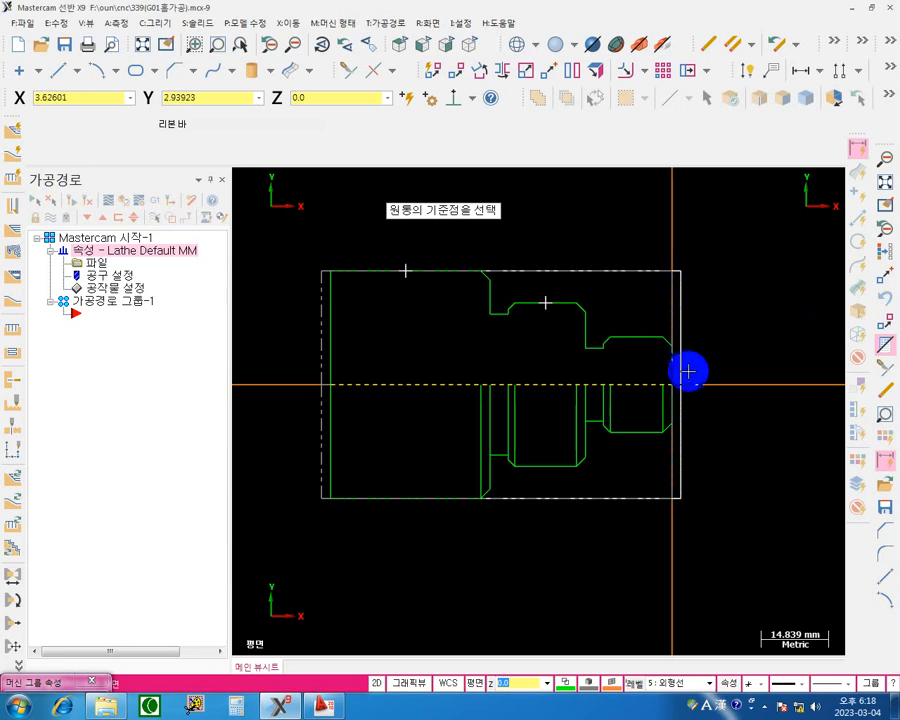
{"action": "left_click", "coordinate": [682, 270]}
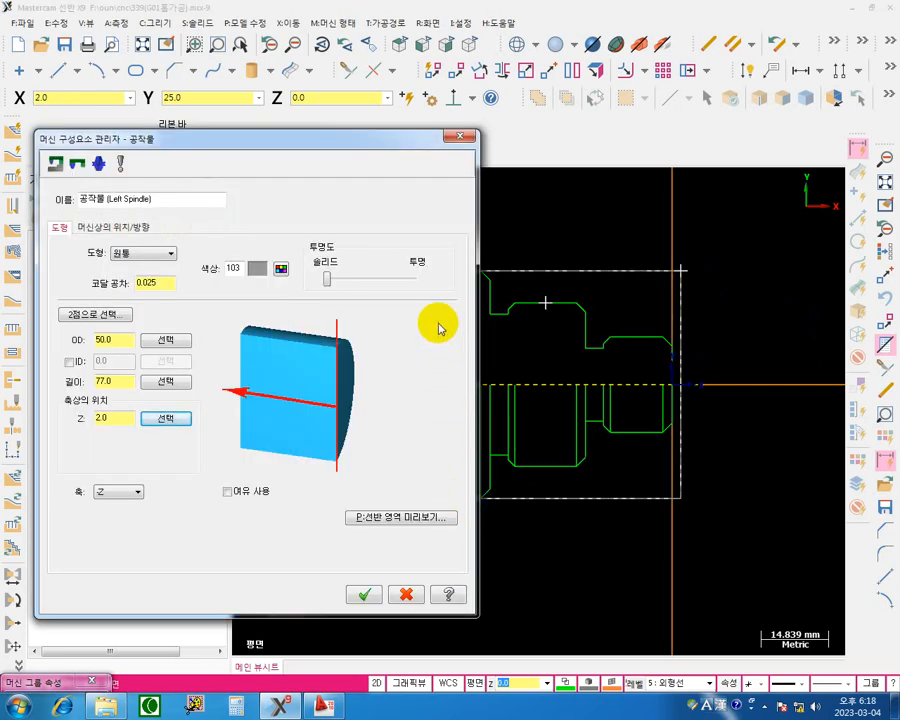
Change the stock colour to light purple, number 95, check the outline against the part, and accept the stock definition.
{"action": "left_click_drag", "start_coordinate": [325, 145], "coordinate": [236, 229]}
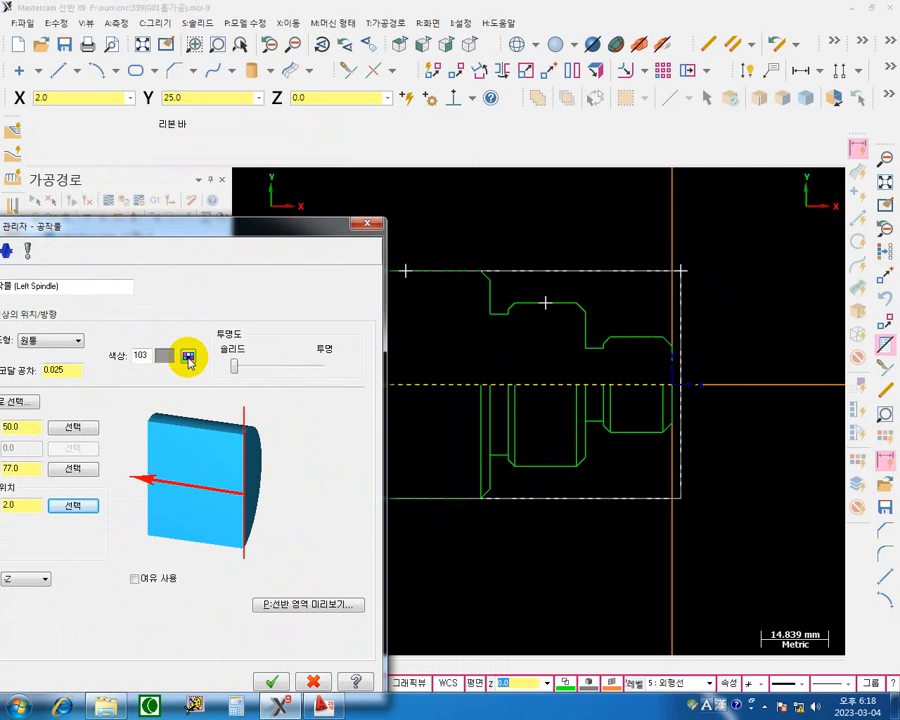
{"action": "left_click", "coordinate": [188, 357]}
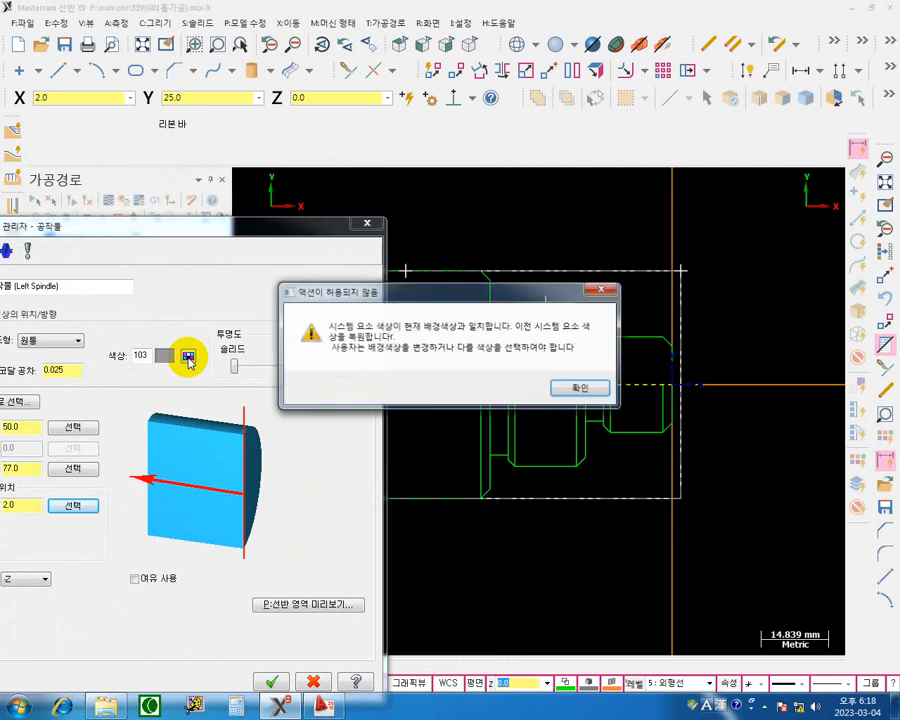
{"action": "left_click", "coordinate": [580, 392]}
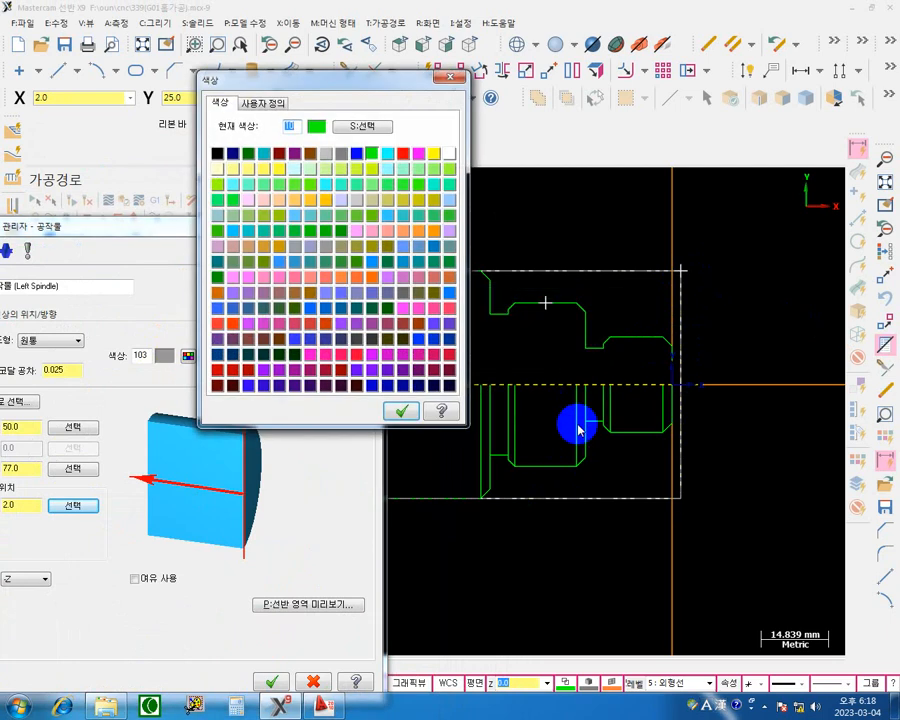
{"action": "left_click", "coordinate": [449, 238]}
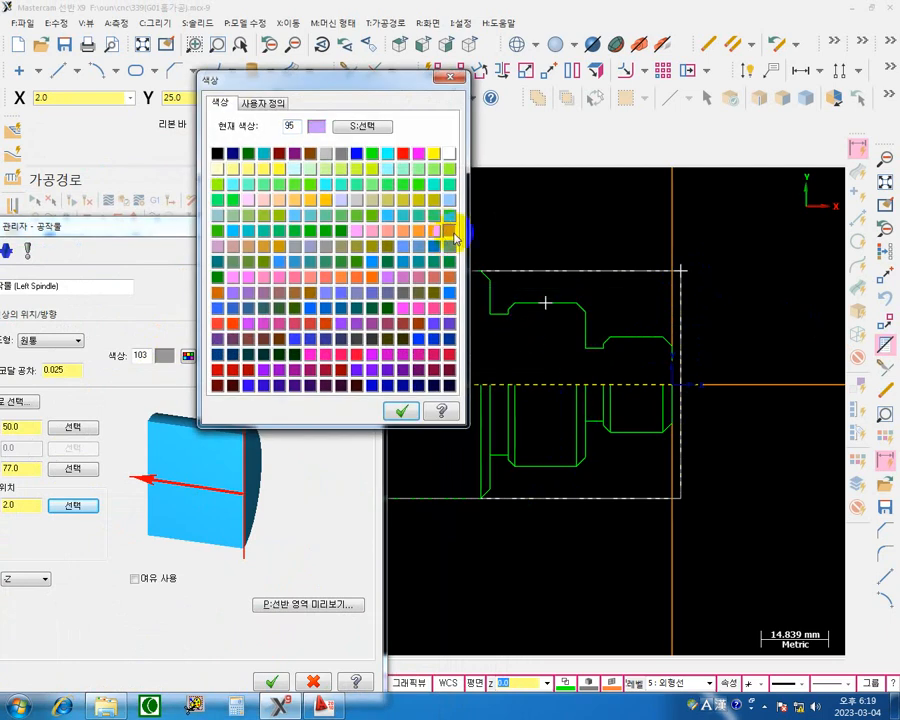
{"action": "left_click", "coordinate": [401, 411]}
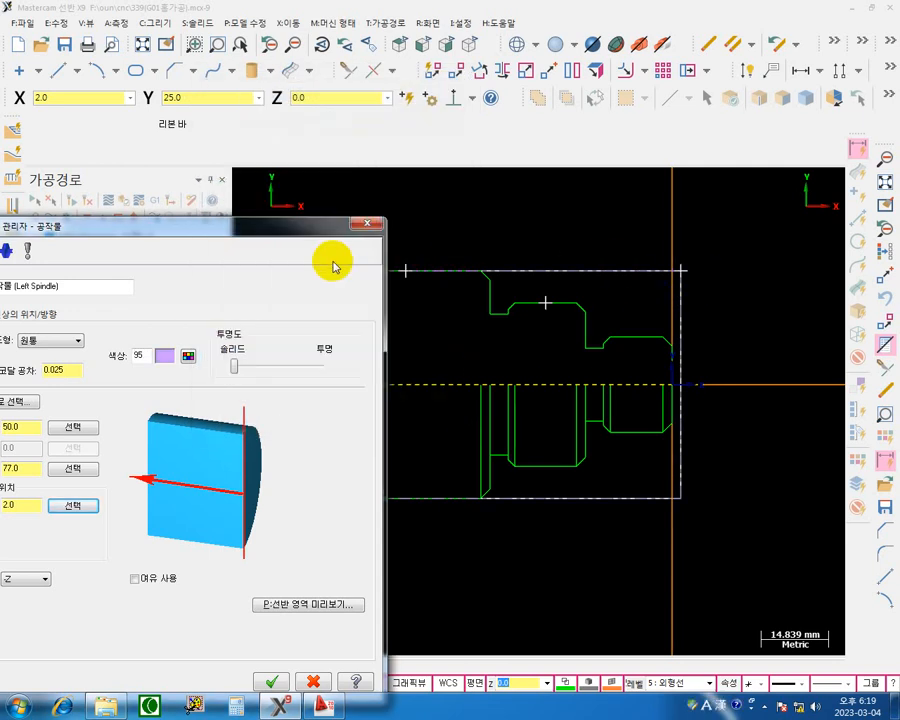
{"action": "left_click_drag", "start_coordinate": [298, 227], "coordinate": [324, 537]}
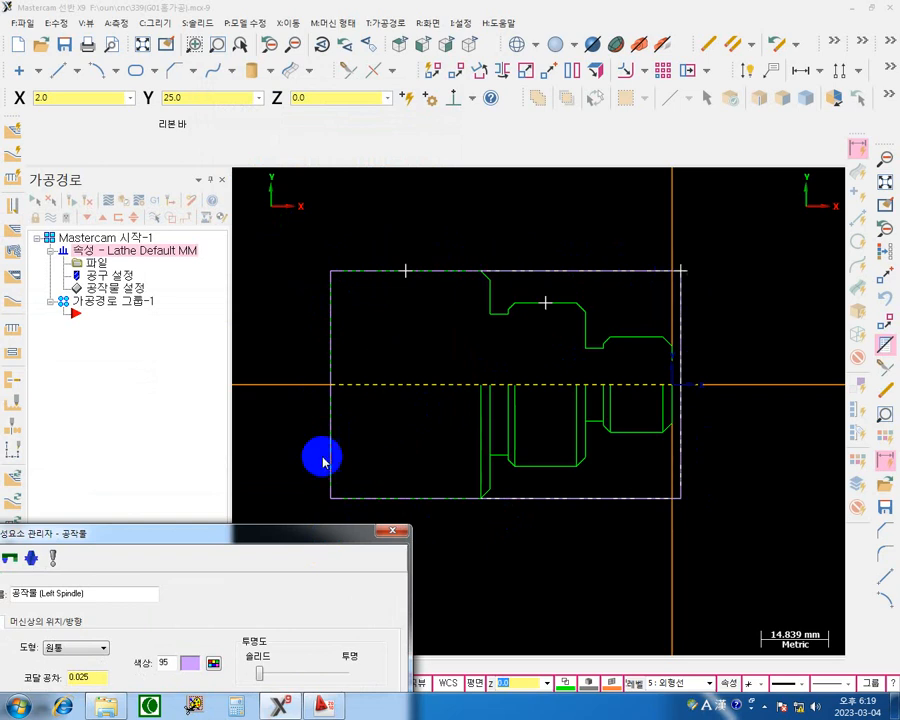
{"action": "left_click_drag", "start_coordinate": [280, 535], "coordinate": [498, 158]}
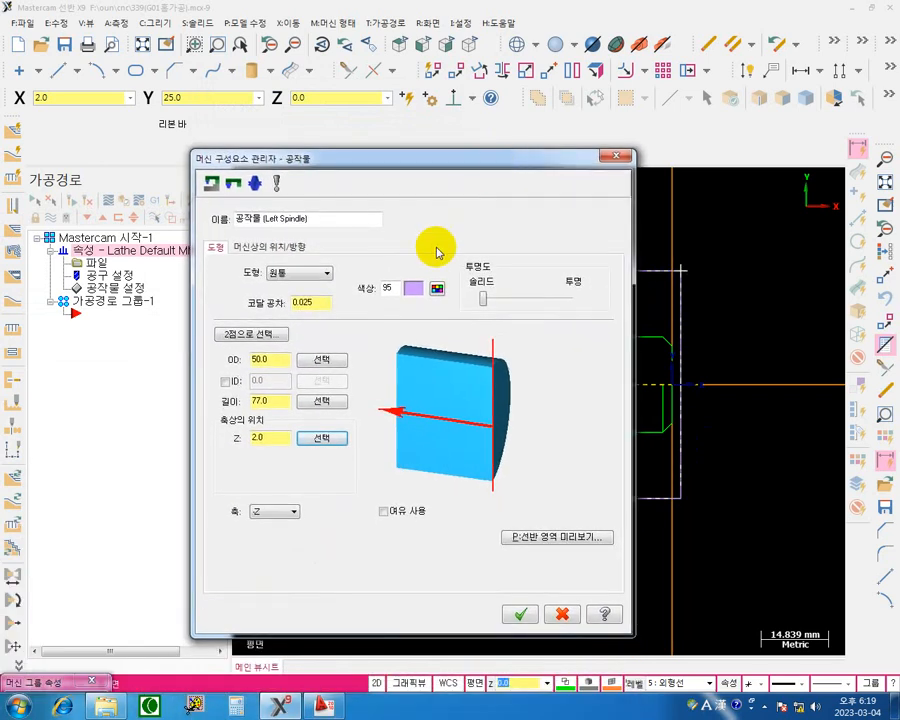
{"action": "left_click", "coordinate": [517, 613]}
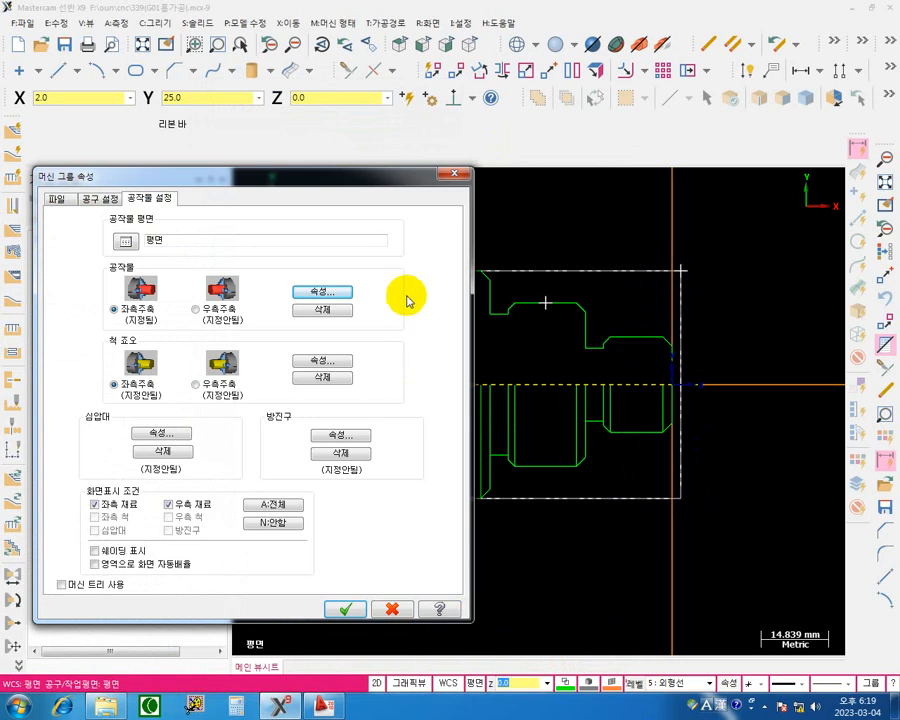
Turn on shaded display (쉐이딩 표시) for the stock and compare the view with shading off and on.
{"action": "mouse_move", "coordinate": [370, 187]}
{"action": "left_mouse_down"}
{"action": "mouse_move", "coordinate": [290, 242]}
{"action": "mouse_move", "coordinate": [492, 100]}
{"action": "left_mouse_up"}
{"action": "left_click", "coordinate": [241, 464]}
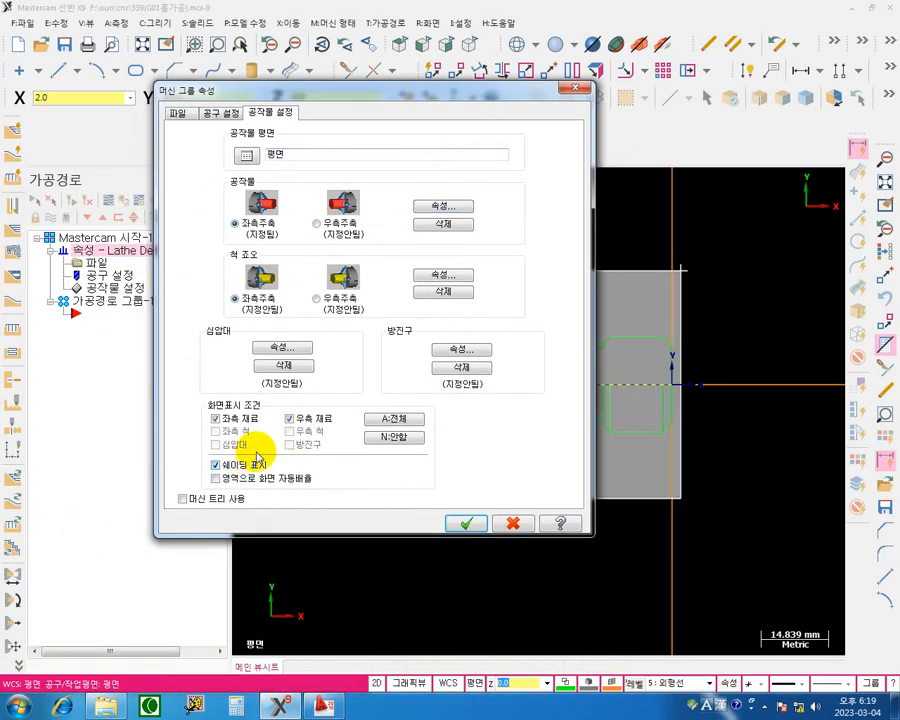
{"action": "mouse_move", "coordinate": [486, 98]}
{"action": "left_mouse_down"}
{"action": "mouse_move", "coordinate": [452, 116]}
{"action": "mouse_move", "coordinate": [216, 525]}
{"action": "left_mouse_up"}
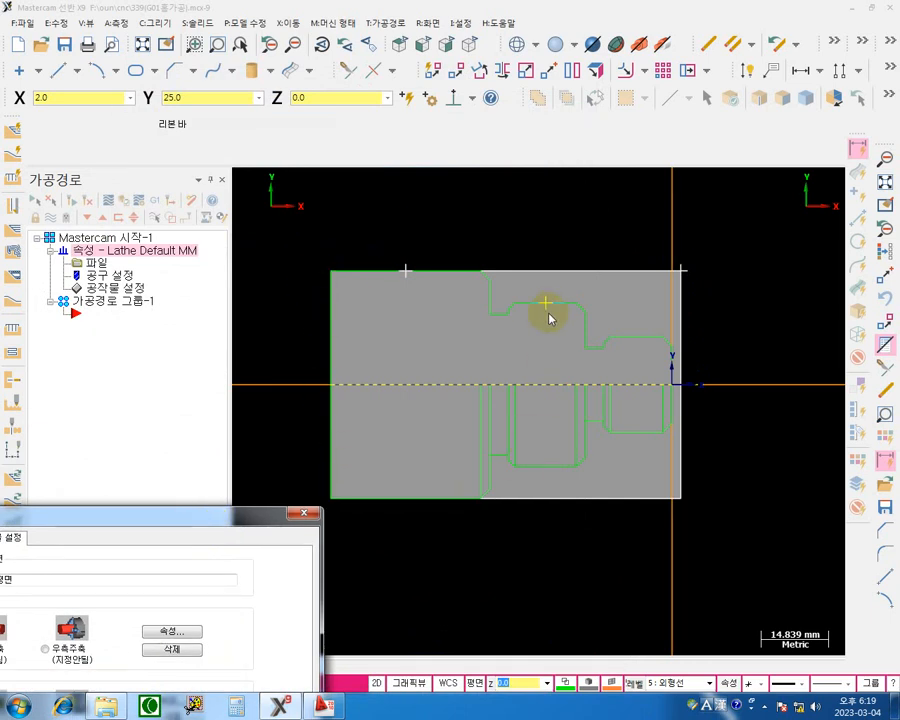
{"action": "left_click_drag", "start_coordinate": [245, 513], "coordinate": [439, 230]}
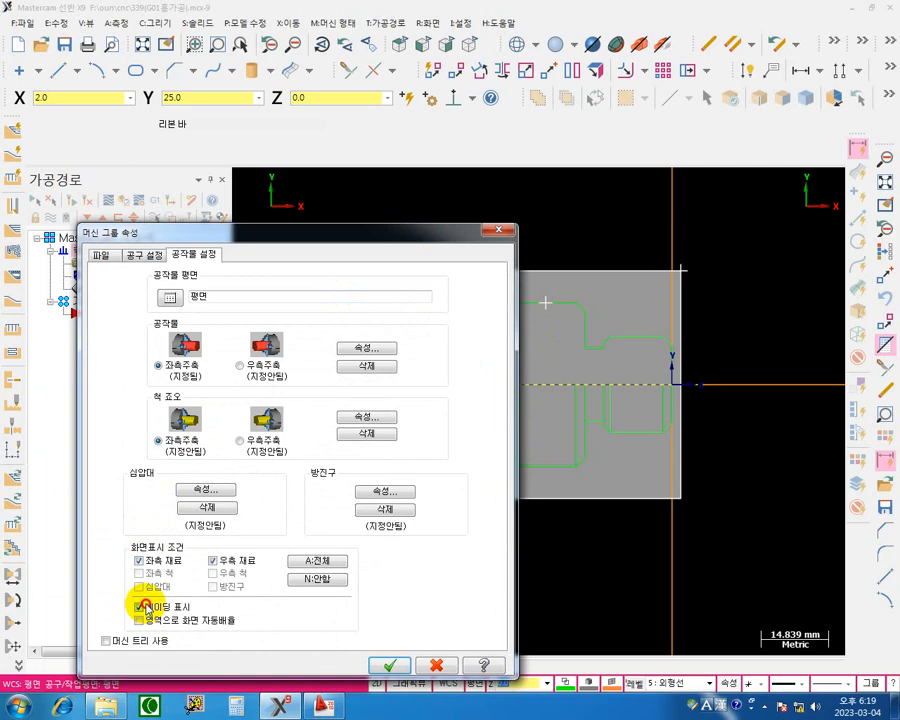
{"action": "left_click_drag", "start_coordinate": [410, 234], "coordinate": [442, 210]}
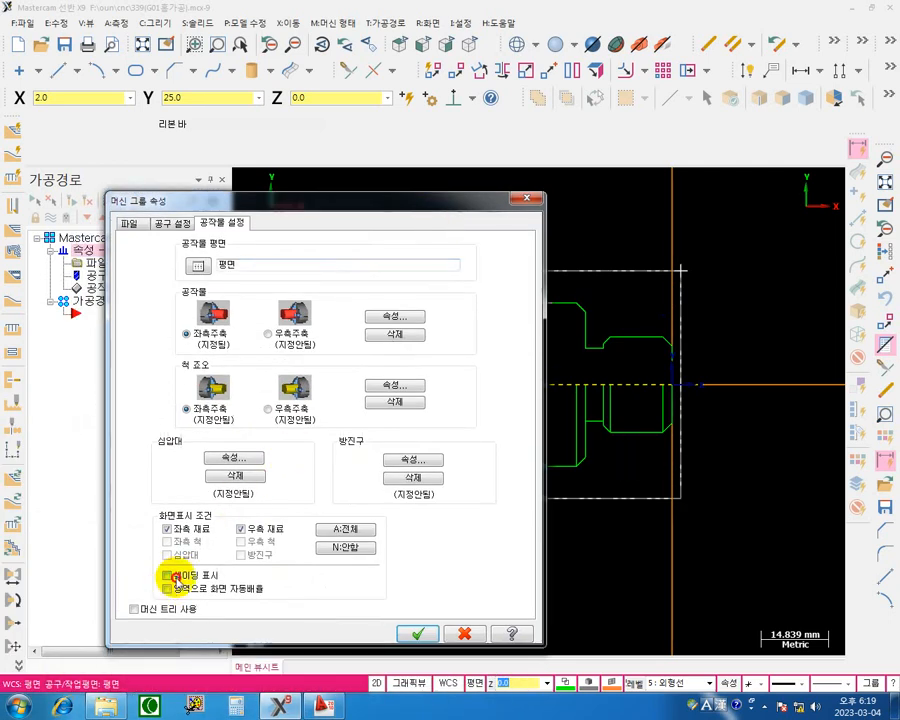
{"action": "left_click", "coordinate": [170, 576]}
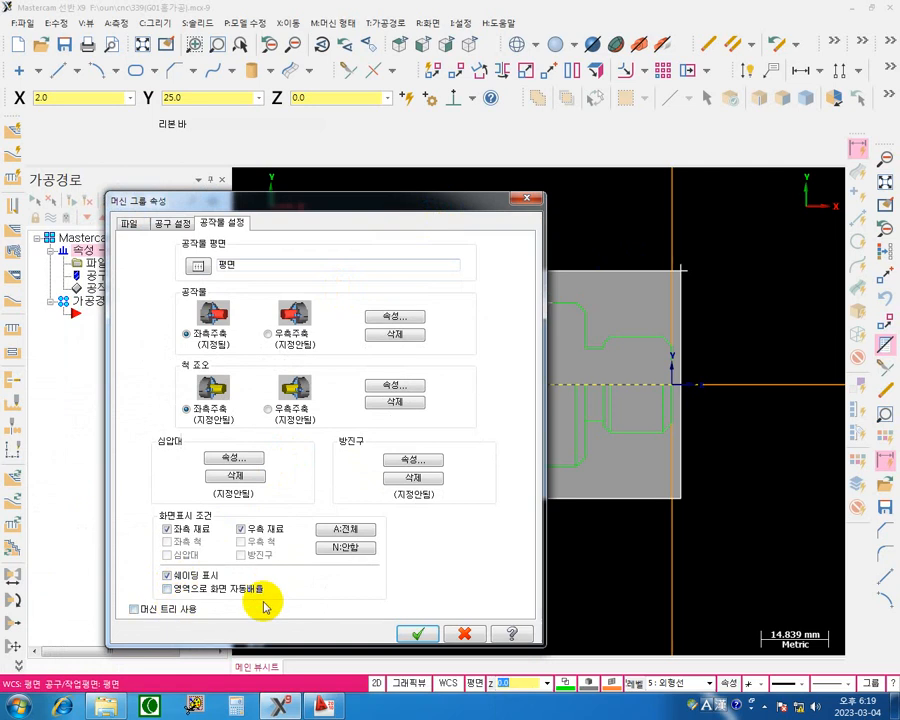
{"action": "left_click_drag", "start_coordinate": [418, 205], "coordinate": [738, 419]}
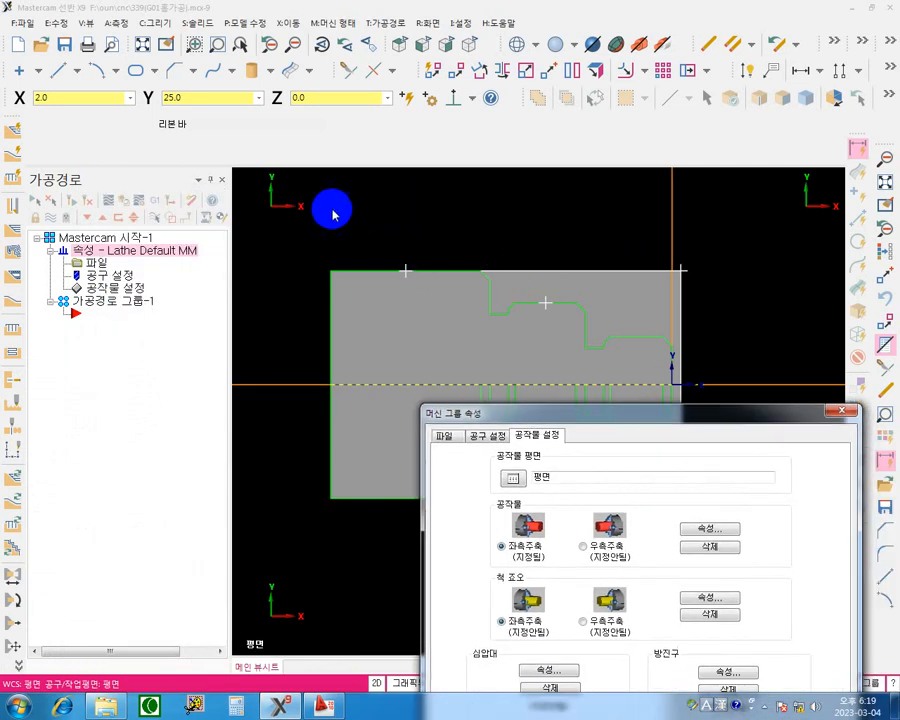
Open the left spindle's chuck jaw properties, compare the other OD clamping methods, and choose OD #1.
{"action": "left_click_drag", "start_coordinate": [571, 411], "coordinate": [619, 255]}
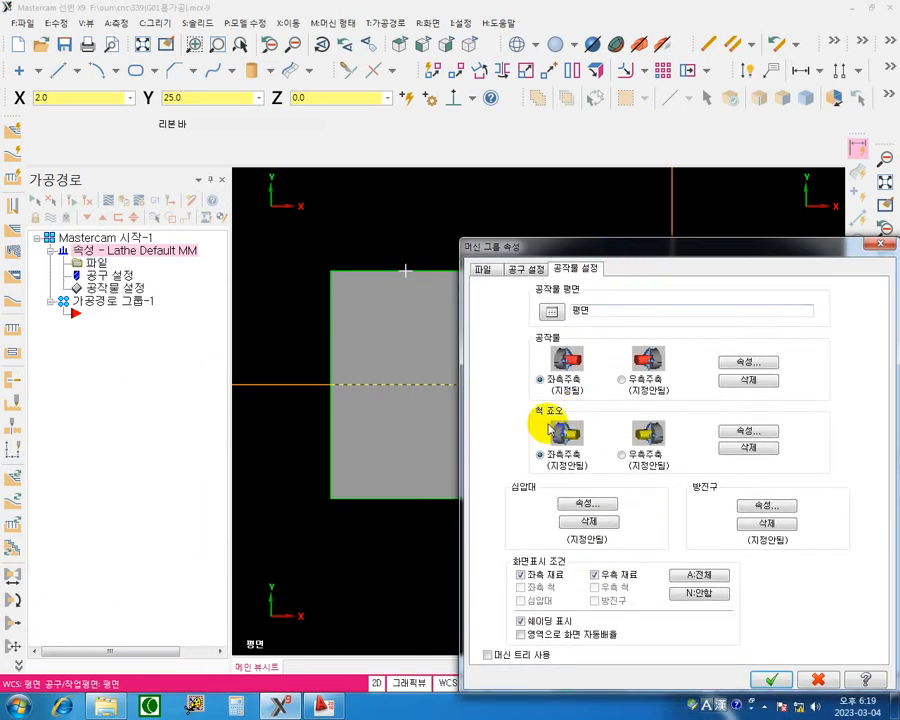
{"action": "left_click", "coordinate": [748, 431]}
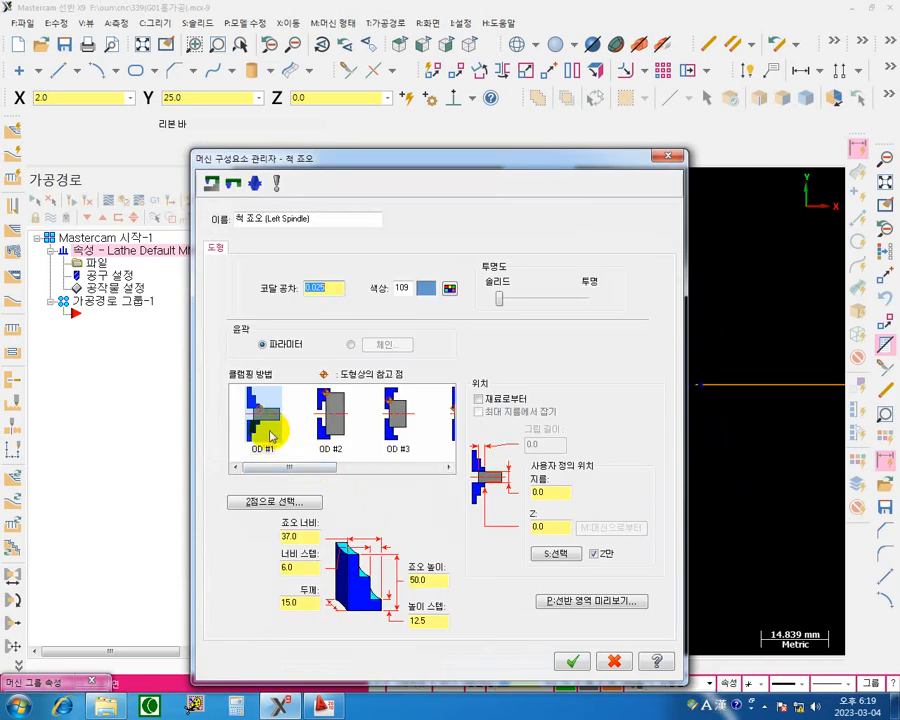
{"action": "left_click", "coordinate": [327, 412]}
{"action": "left_click", "coordinate": [392, 412]}
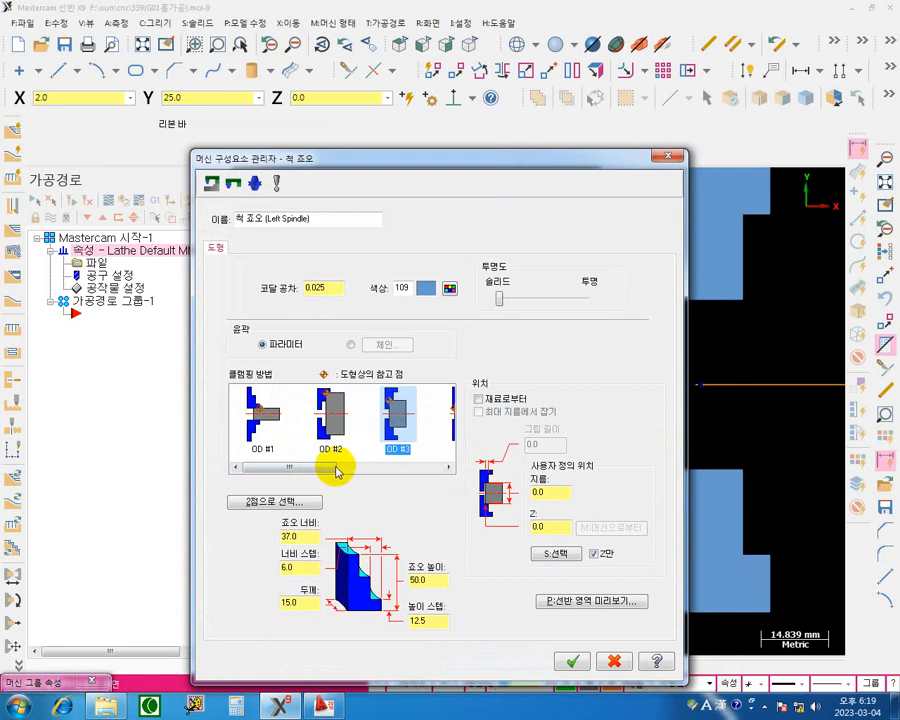
{"action": "left_click_drag", "start_coordinate": [295, 462], "coordinate": [275, 468]}
{"action": "left_click", "coordinate": [330, 428]}
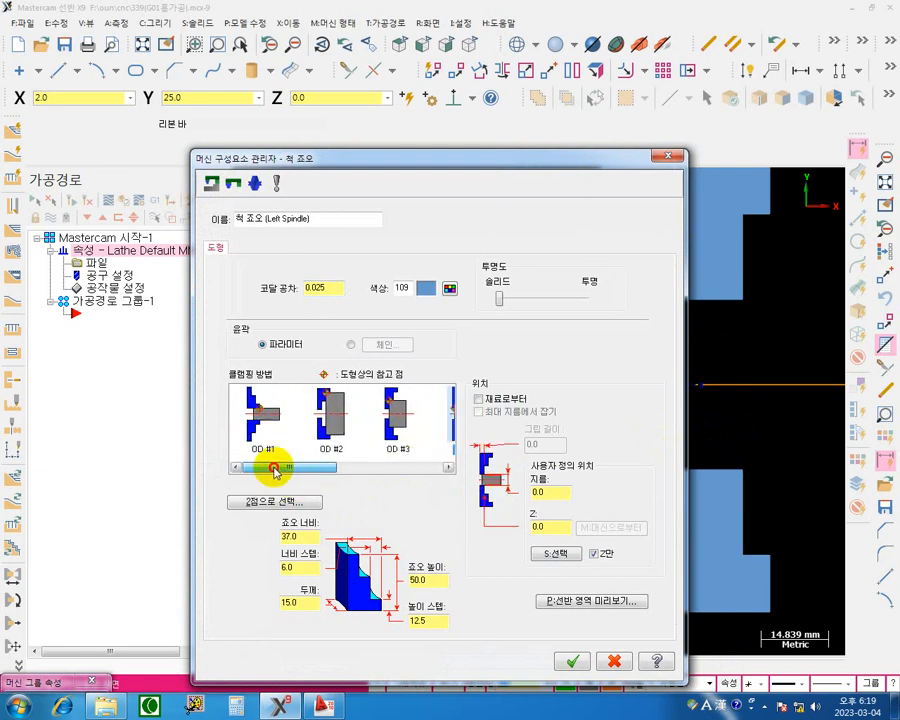
{"action": "left_click", "coordinate": [330, 418]}
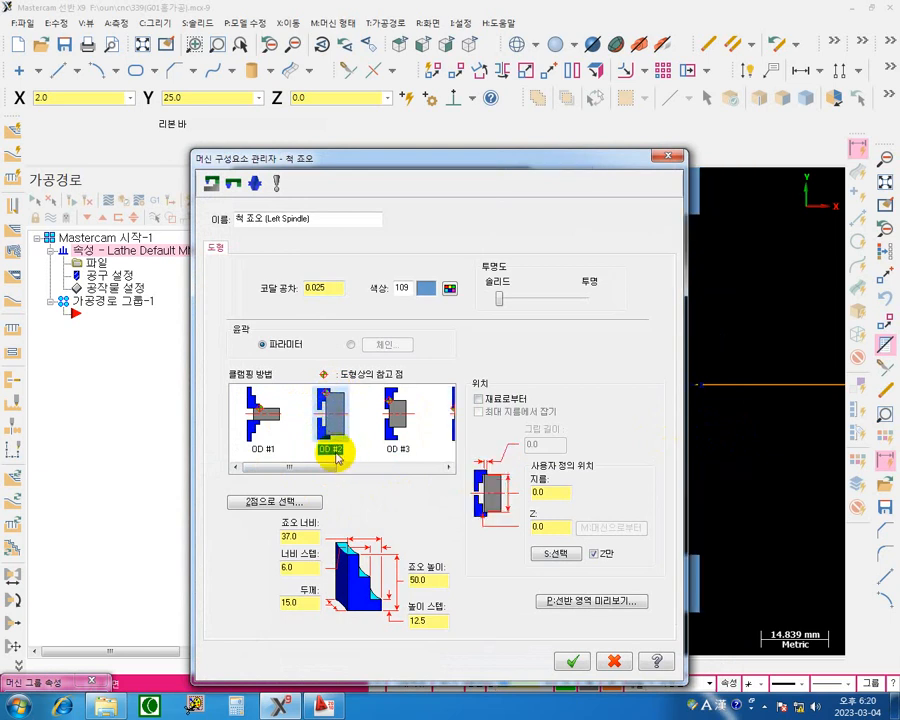
{"action": "left_click", "coordinate": [265, 420]}
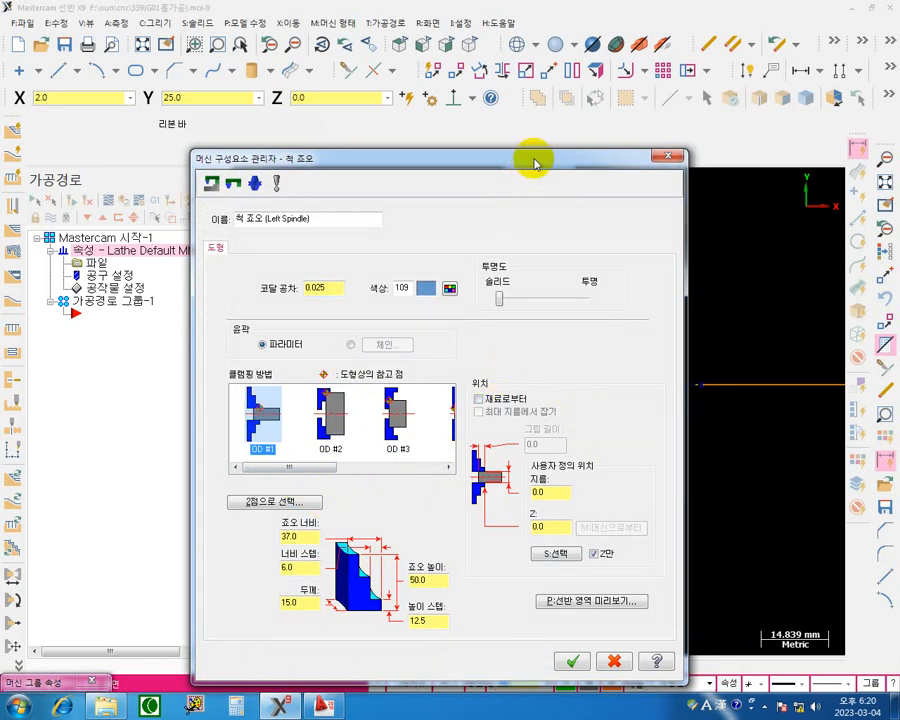
{"action": "left_click_drag", "start_coordinate": [530, 158], "coordinate": [306, 338]}
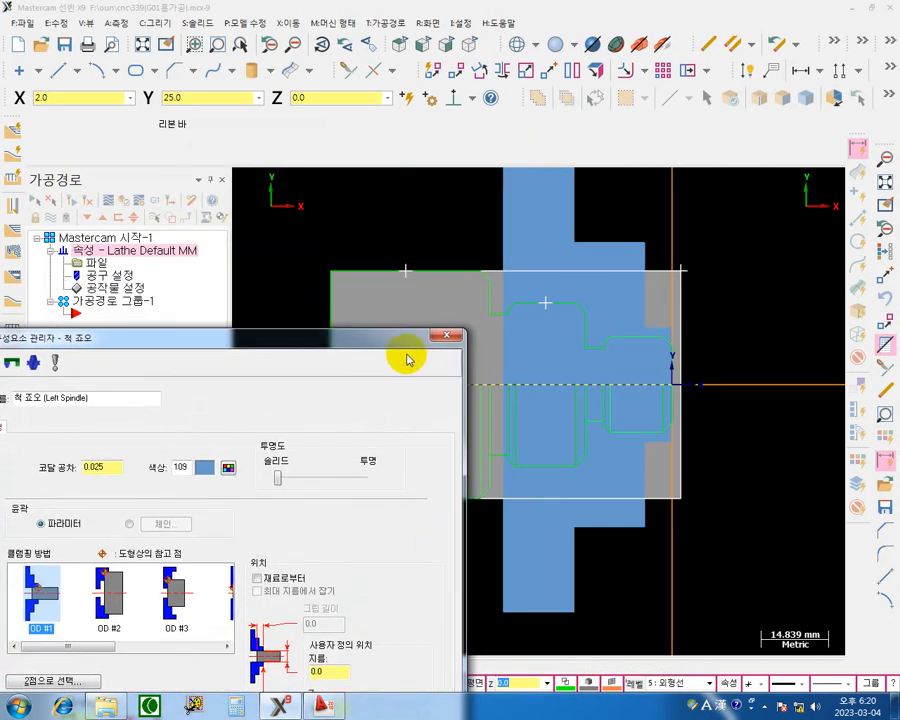
Compare the ID #1, ID #2 and ID #3 clamping methods for the chuck jaws and return to OD #1.
{"action": "left_click_drag", "start_coordinate": [401, 343], "coordinate": [454, 202]}
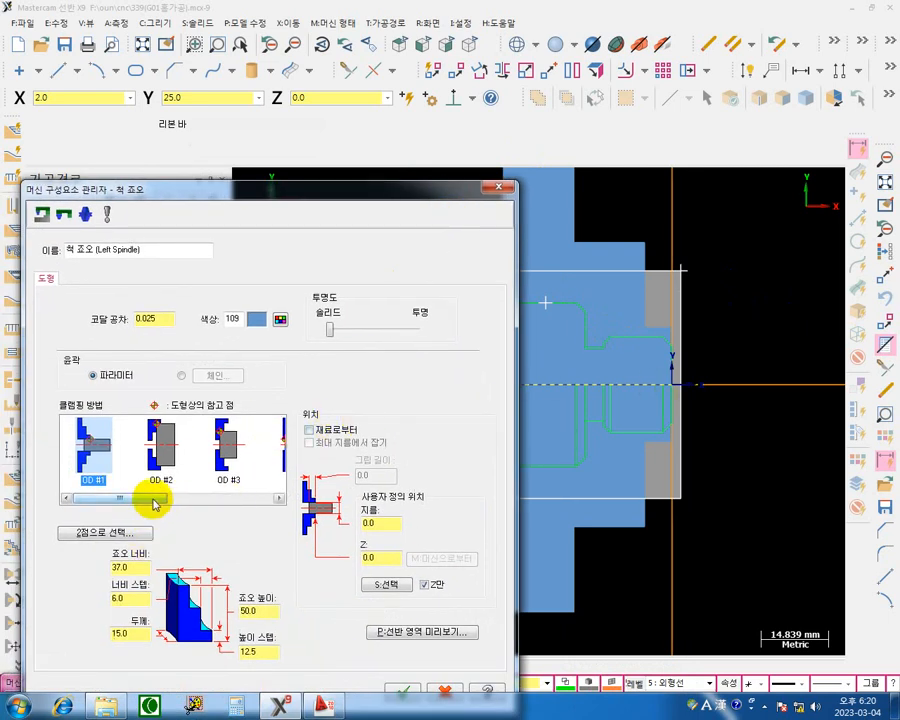
{"action": "left_click_drag", "start_coordinate": [155, 505], "coordinate": [260, 497]}
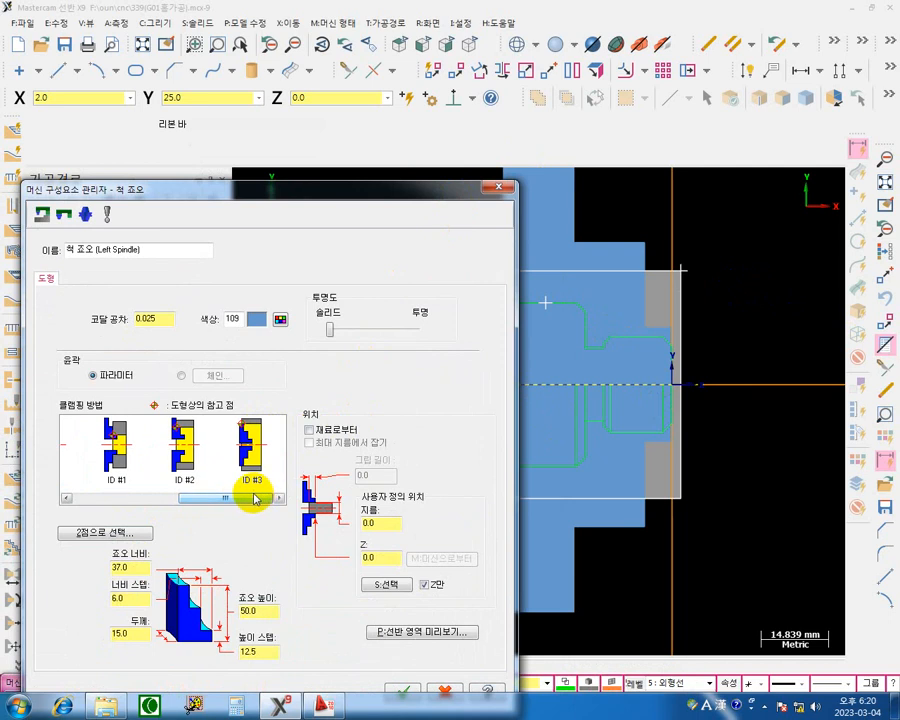
{"action": "left_click", "coordinate": [117, 446]}
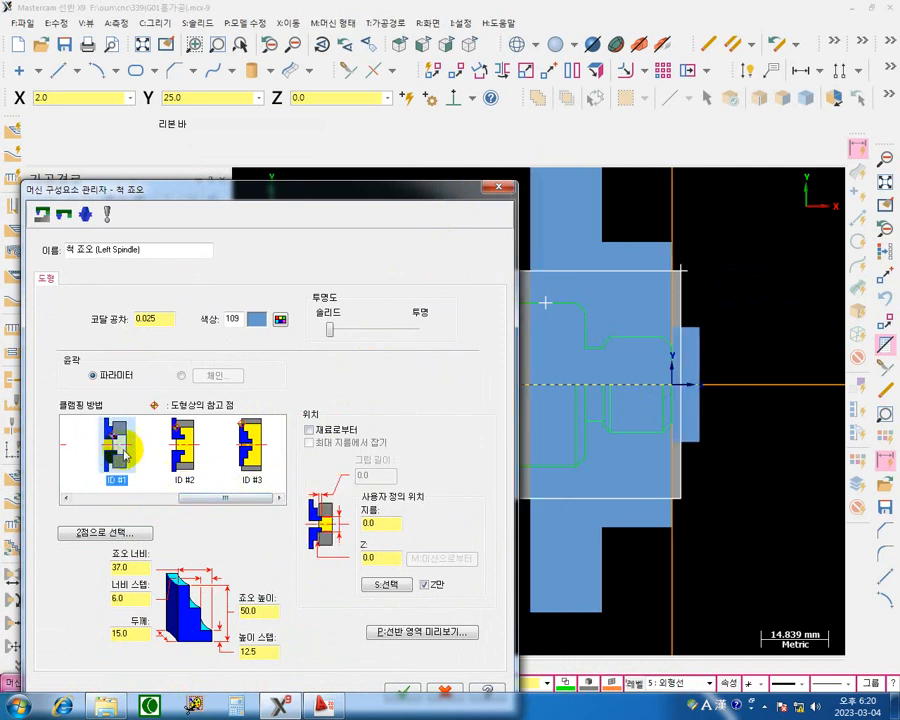
{"action": "left_click", "coordinate": [184, 446]}
{"action": "left_click", "coordinate": [250, 446]}
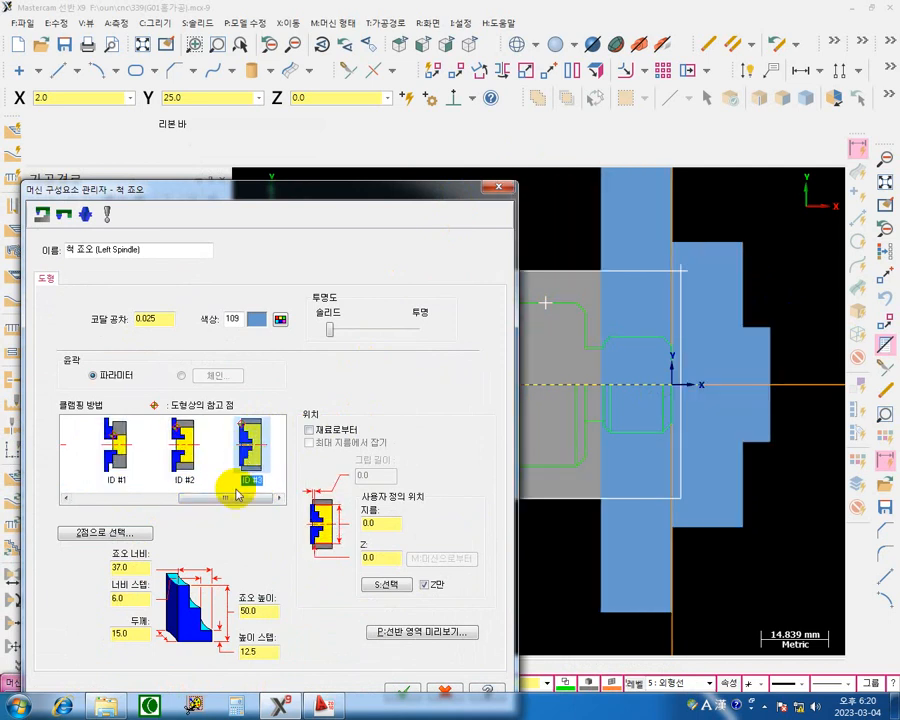
{"action": "left_click", "coordinate": [118, 465]}
{"action": "left_click", "coordinate": [180, 462]}
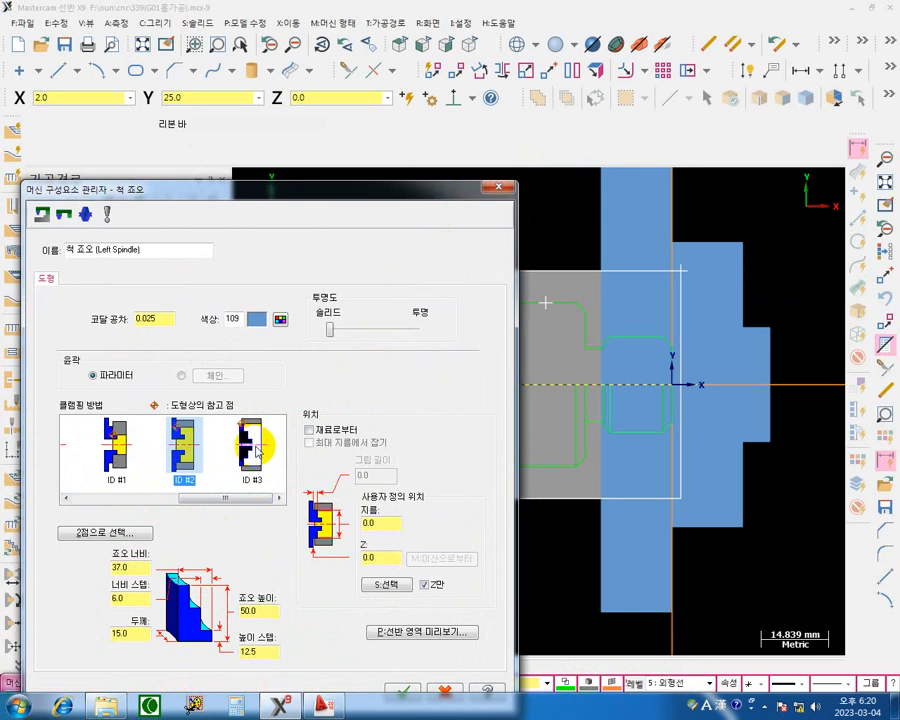
{"action": "left_click", "coordinate": [258, 452]}
{"action": "left_click_drag", "start_coordinate": [235, 499], "coordinate": [76, 492]}
{"action": "left_click", "coordinate": [90, 438]}
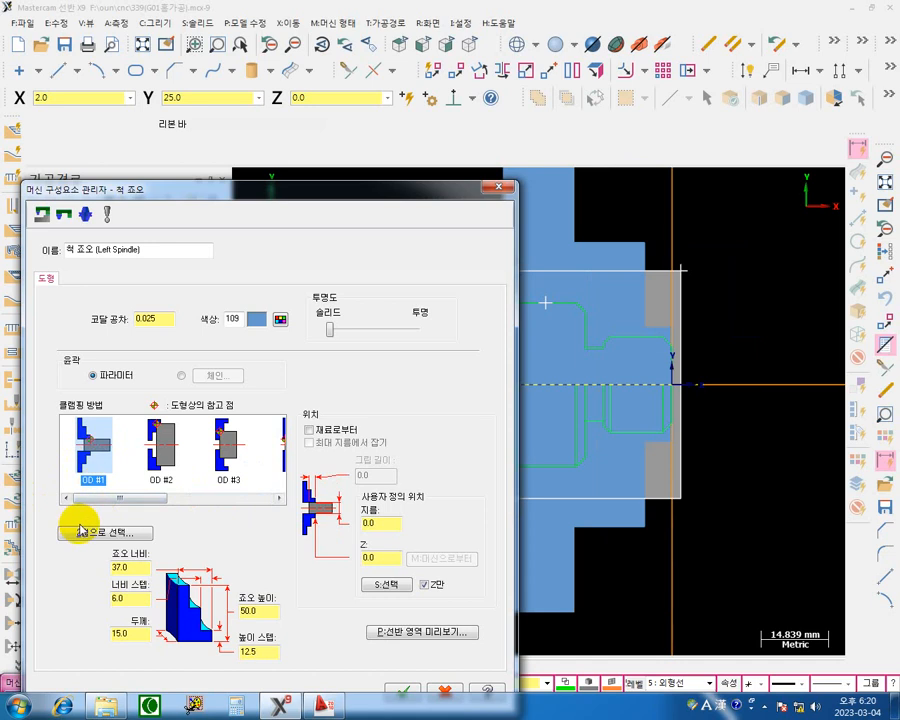
Try a user-defined jaw position with a diameter of 50 mm.
{"action": "left_click_drag", "start_coordinate": [420, 192], "coordinate": [345, 399]}
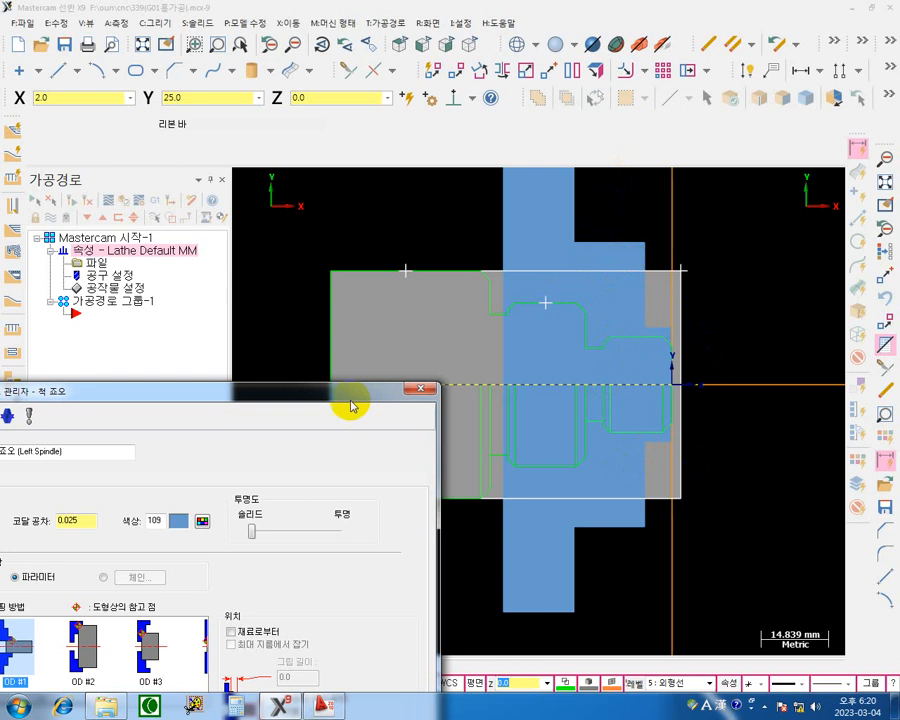
{"action": "left_click_drag", "start_coordinate": [350, 400], "coordinate": [344, 115]}
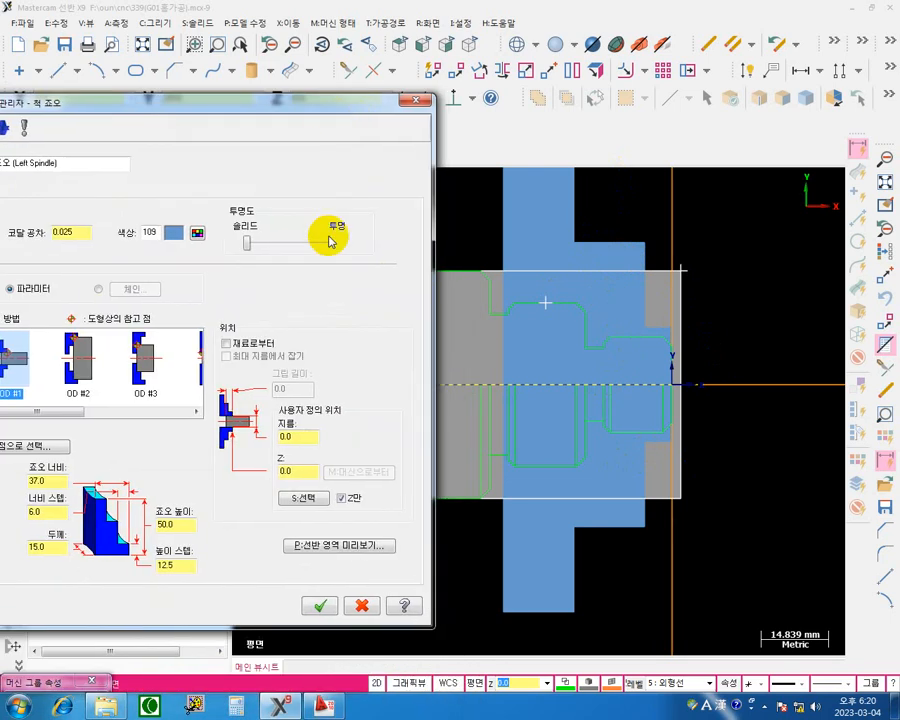
{"action": "left_click_drag", "start_coordinate": [309, 438], "coordinate": [197, 436]}
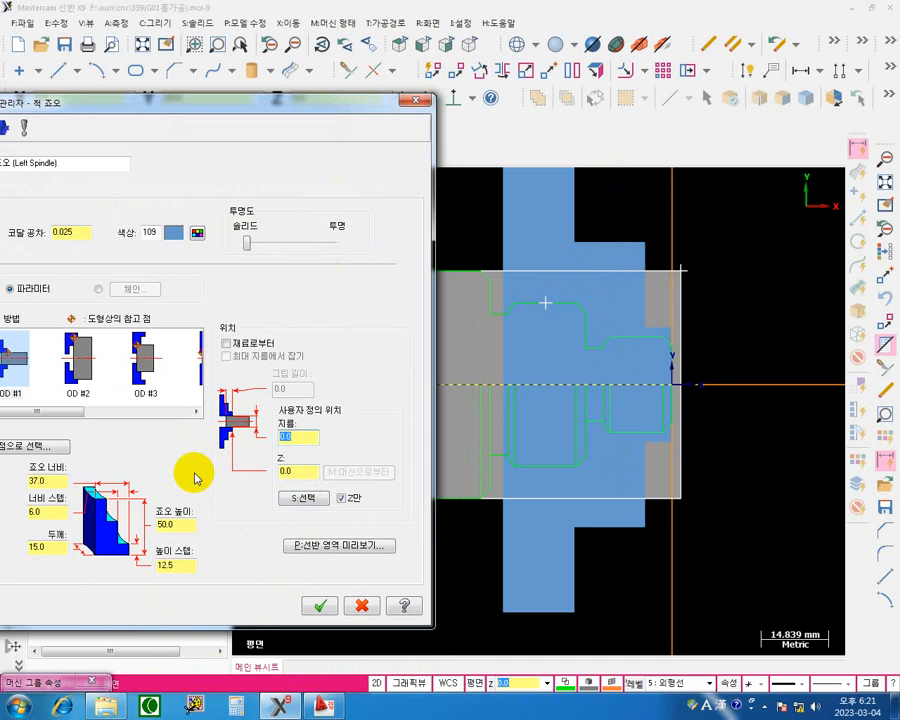
{"action": "type", "text": "50"}
{"action": "key", "text": "Return"}
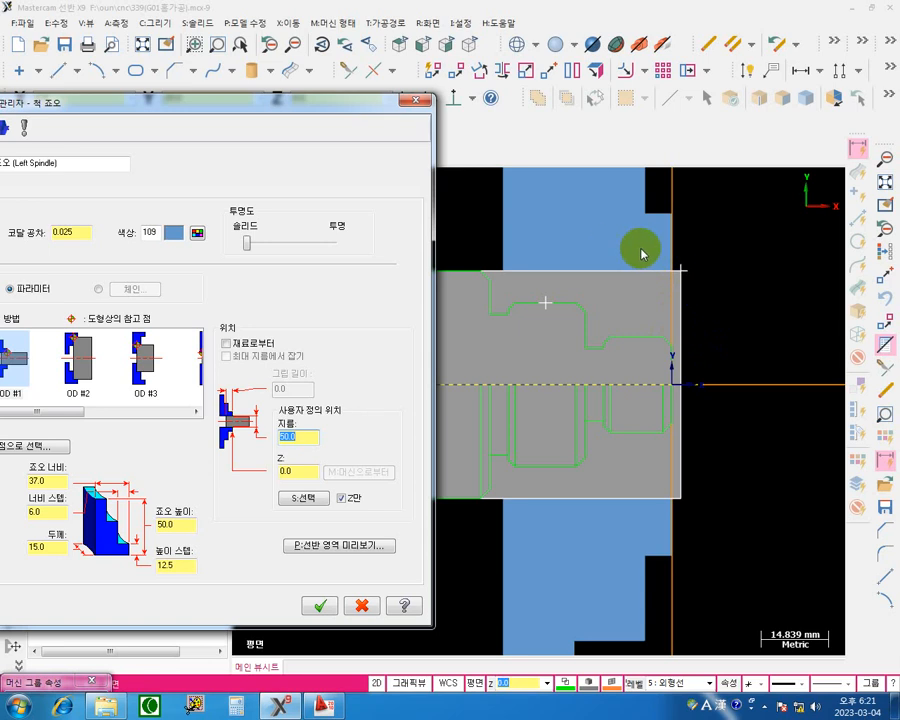
Try jaw Z positions of 10 and -50 in the user-defined position.
{"action": "left_click_drag", "start_coordinate": [300, 108], "coordinate": [185, 113]}
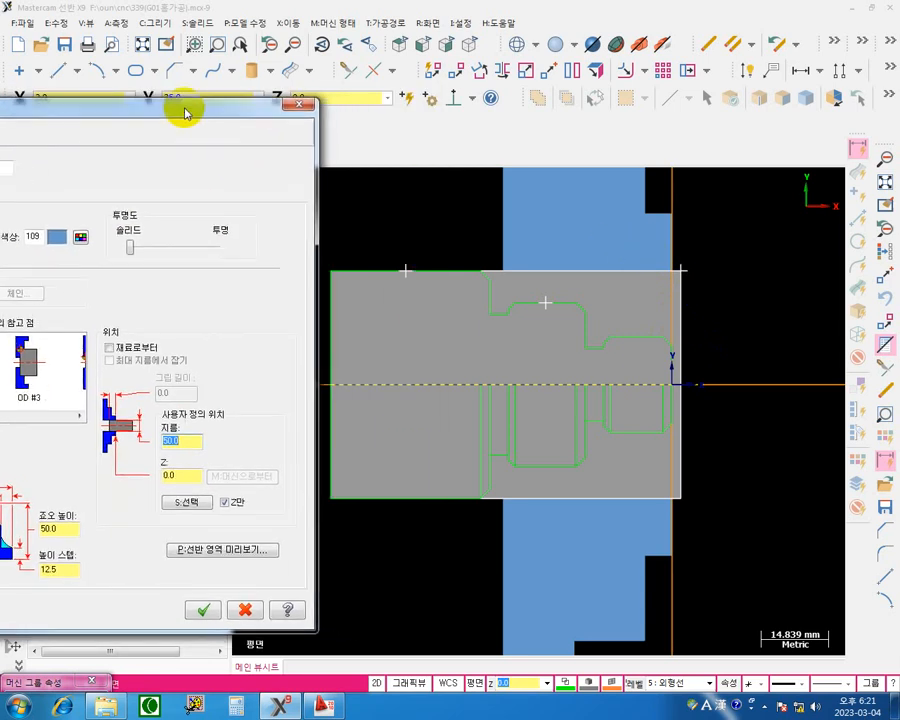
{"action": "left_click", "coordinate": [187, 477]}
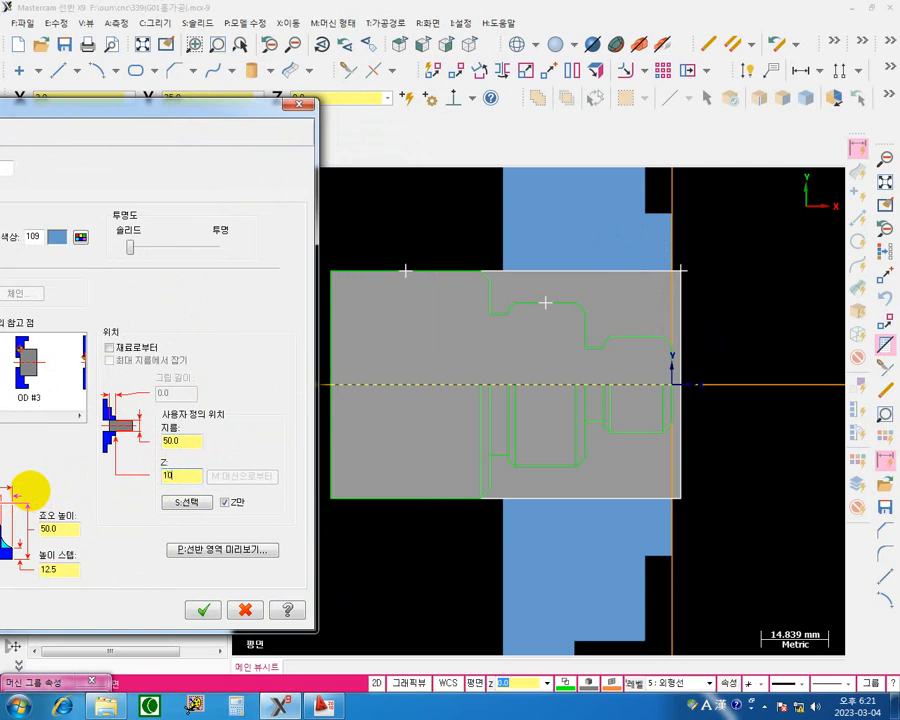
{"action": "type", "text": "10"}
{"action": "key", "text": "Return"}
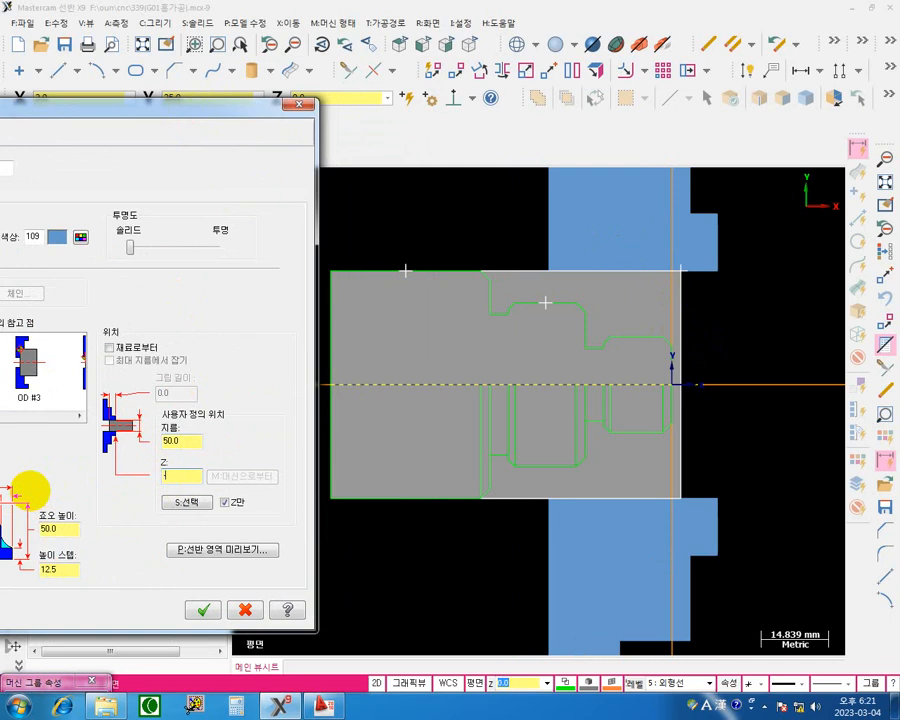
{"action": "key", "text": "Return"}
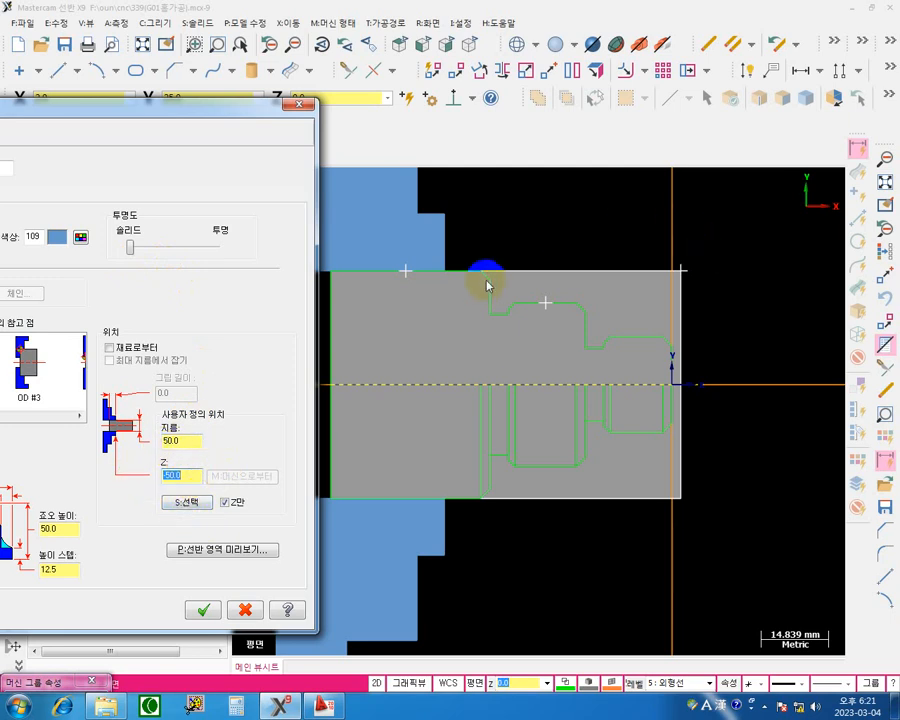
Reset the jaws' user-defined Z position and diameter to 0.0.
{"action": "left_click_drag", "start_coordinate": [196, 475], "coordinate": [3, 474]}
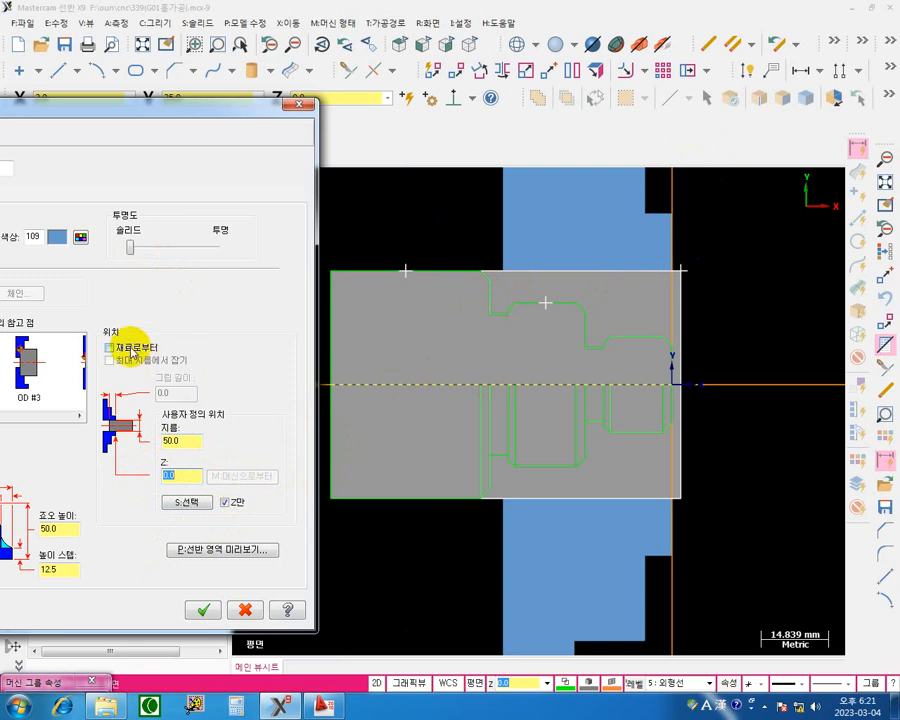
{"action": "left_click_drag", "start_coordinate": [189, 440], "coordinate": [41, 432]}
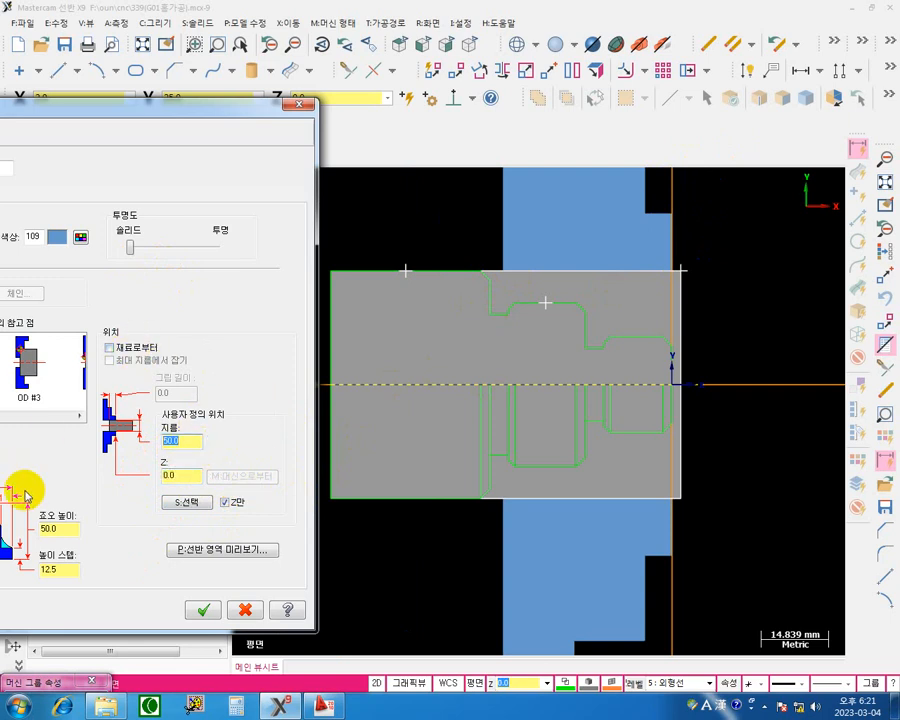
{"action": "key", "text": "Return"}
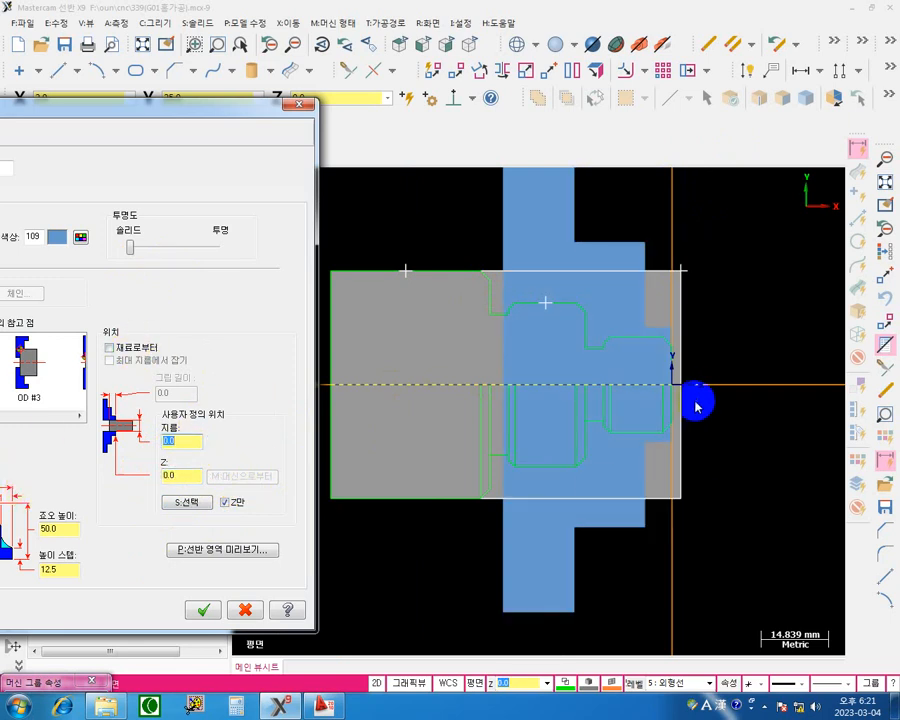
{"action": "left_click", "coordinate": [181, 474]}
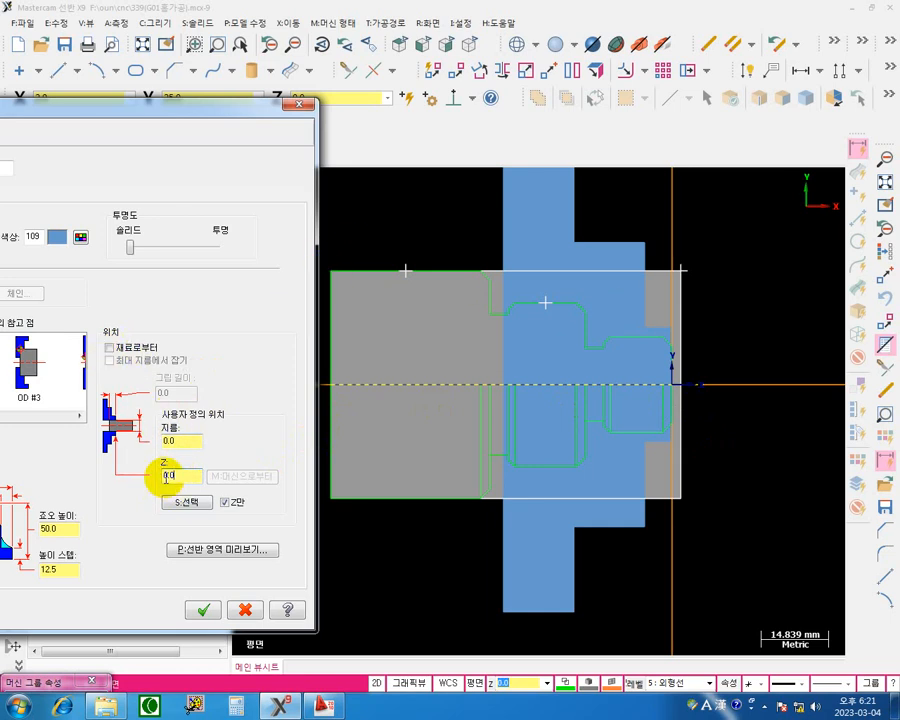
Position the jaws from the stock (재료로부터) and try grip lengths of 10 and 30 mm.
{"action": "left_click", "coordinate": [118, 349]}
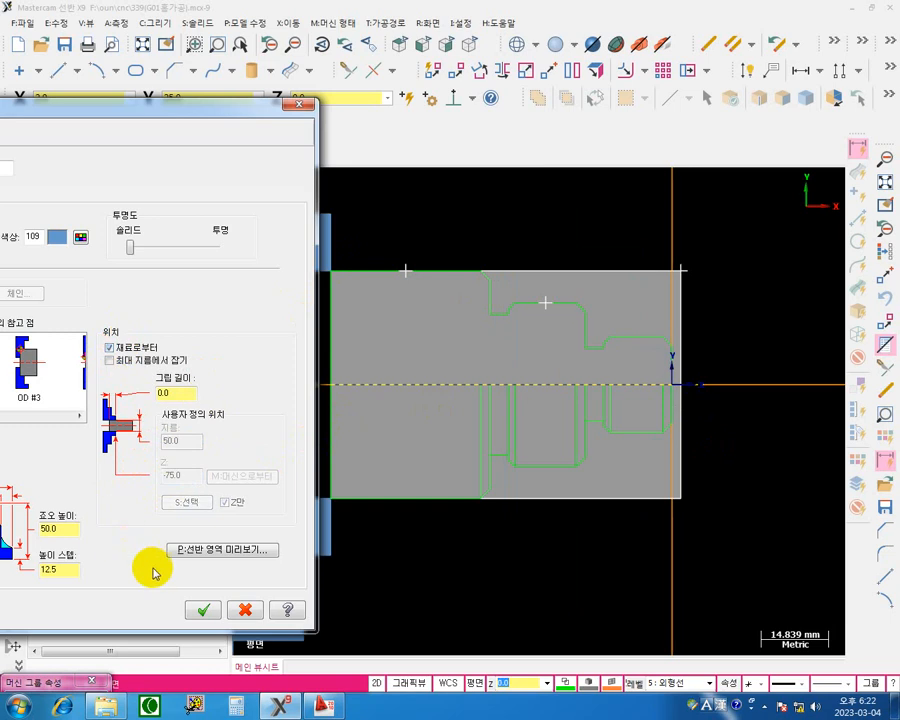
{"action": "left_click_drag", "start_coordinate": [230, 110], "coordinate": [195, 148]}
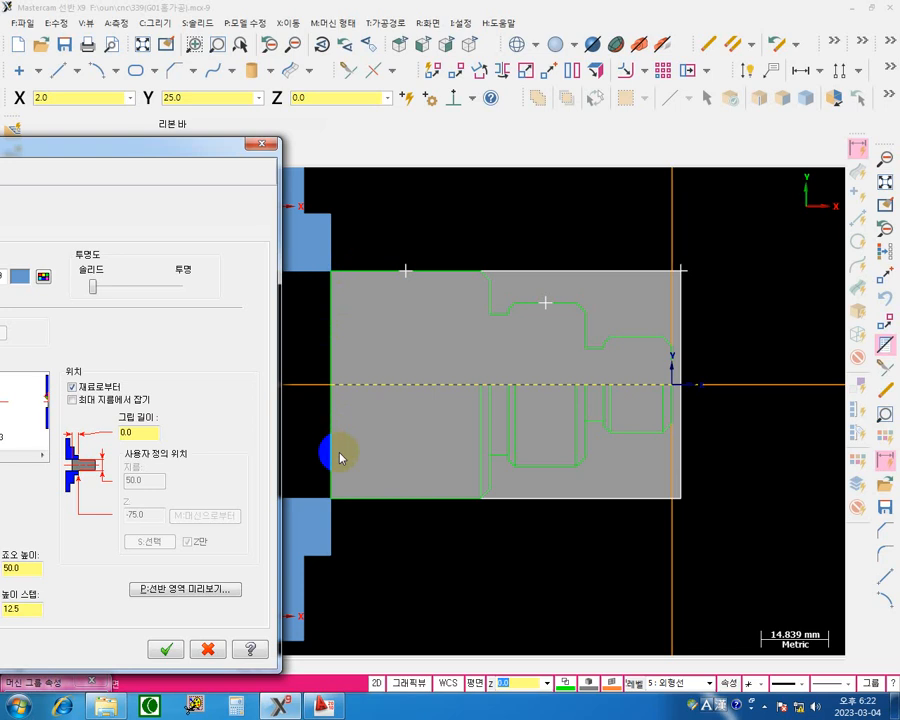
{"action": "double_click", "coordinate": [152, 432]}
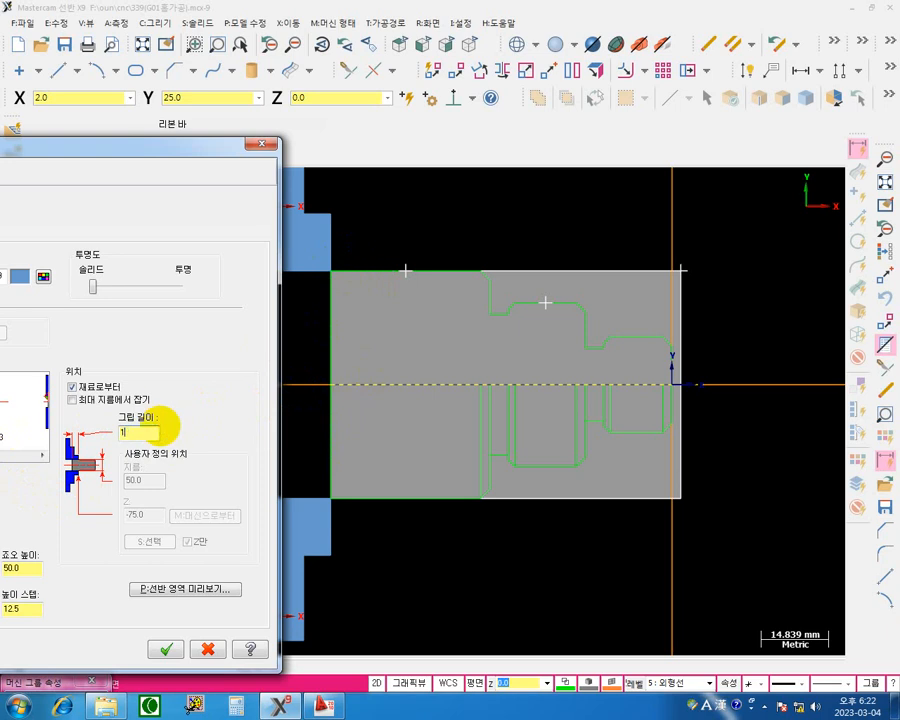
{"action": "type", "text": "10"}
{"action": "key", "text": "Return"}
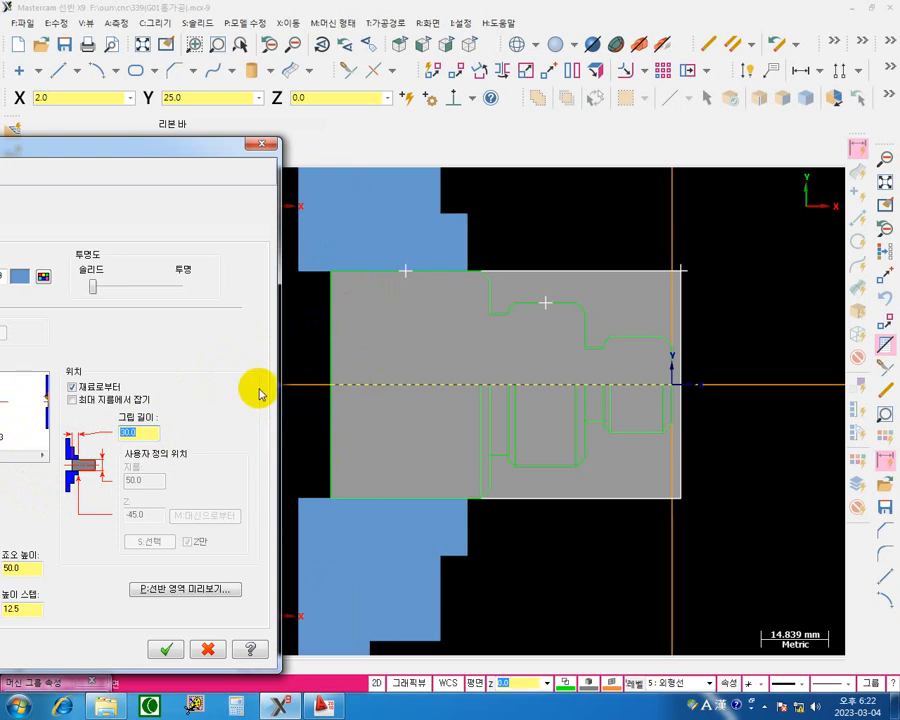
Set the jaws' grip length to 25 mm and accept the chuck jaw definition.
{"action": "left_click_drag", "start_coordinate": [531, 287], "coordinate": [472, 269]}
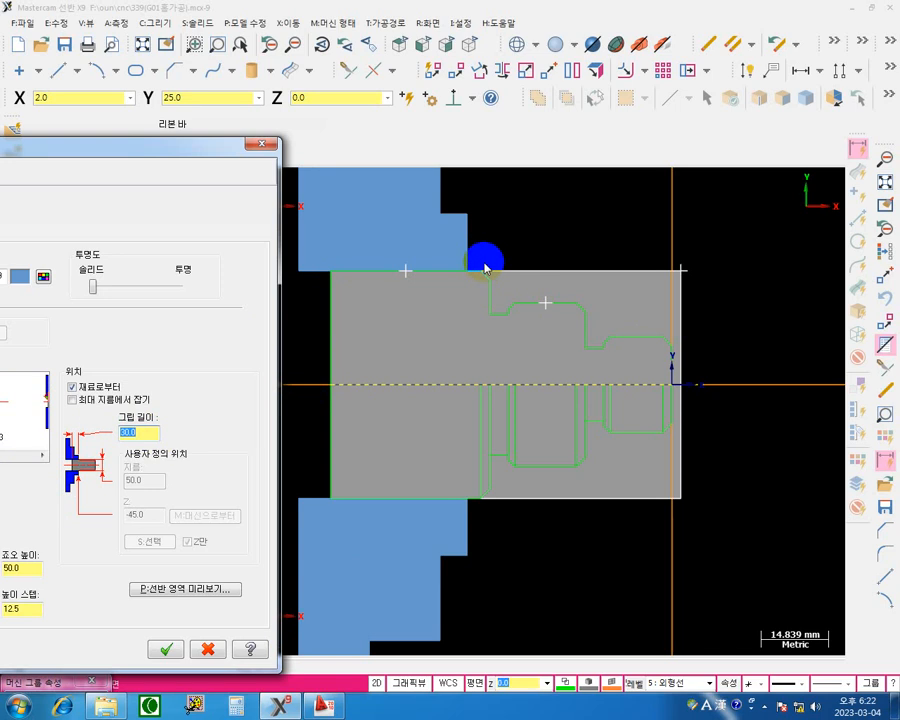
{"action": "left_click_drag", "start_coordinate": [486, 268], "coordinate": [617, 290]}
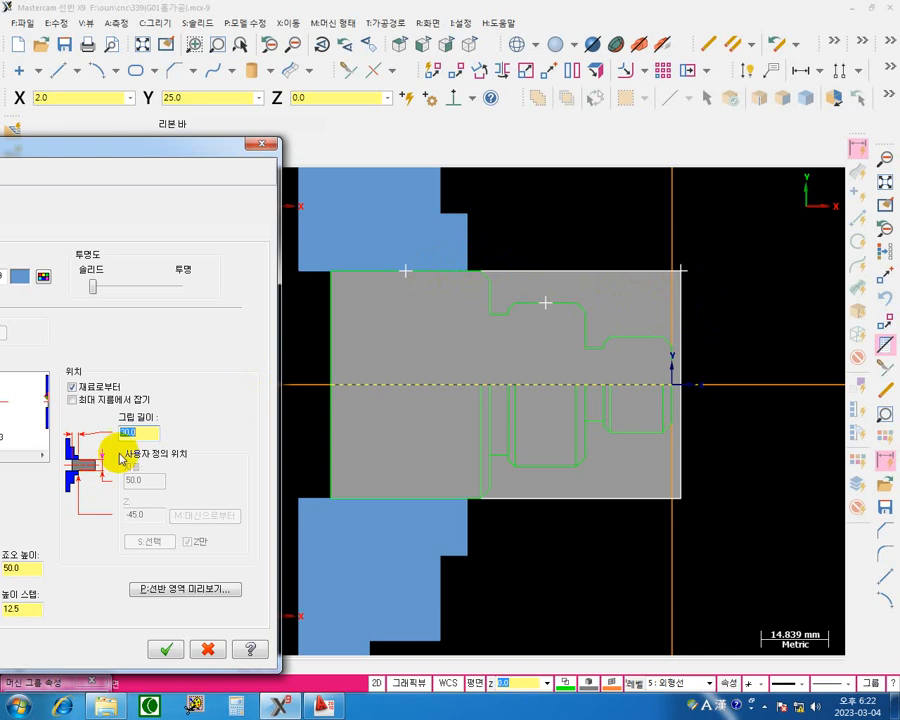
{"action": "left_click", "coordinate": [142, 432]}
{"action": "left_click_drag", "start_coordinate": [142, 432], "coordinate": [1, 459]}
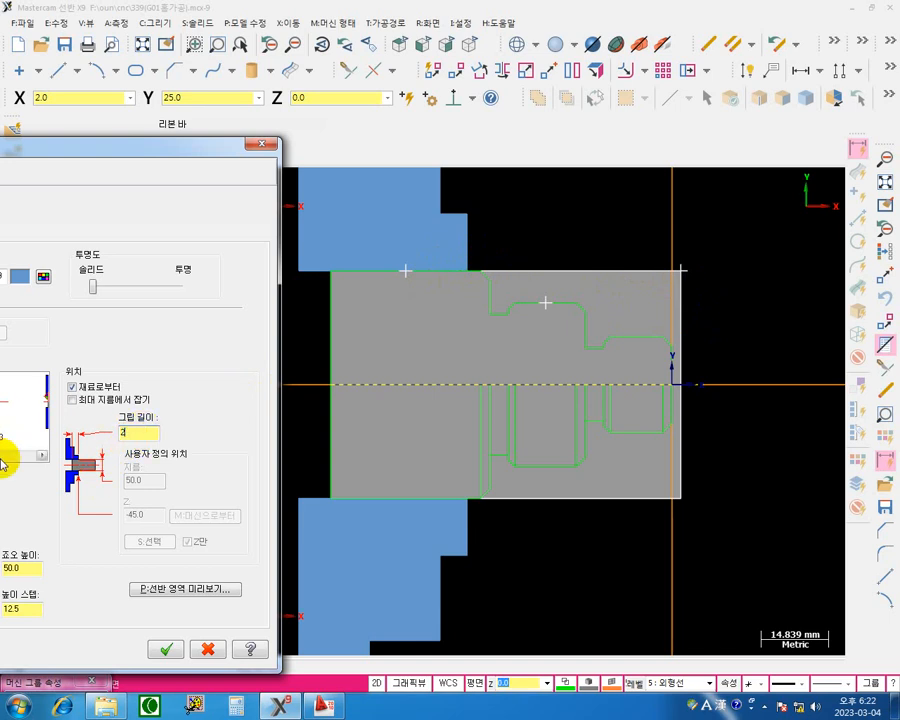
{"action": "key", "text": "Return"}
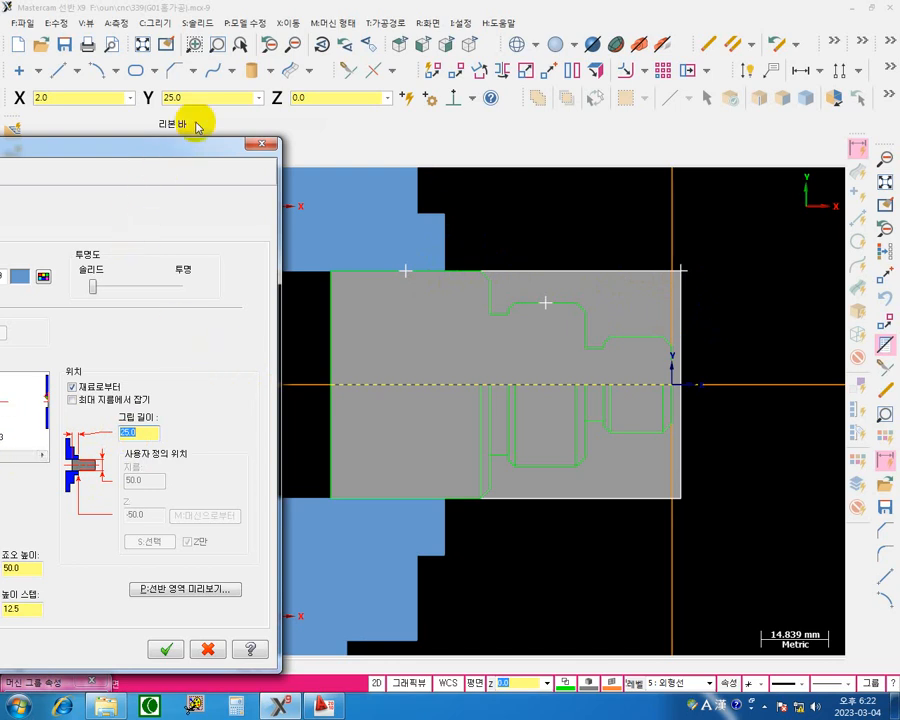
{"action": "left_click_drag", "start_coordinate": [185, 145], "coordinate": [413, 67]}
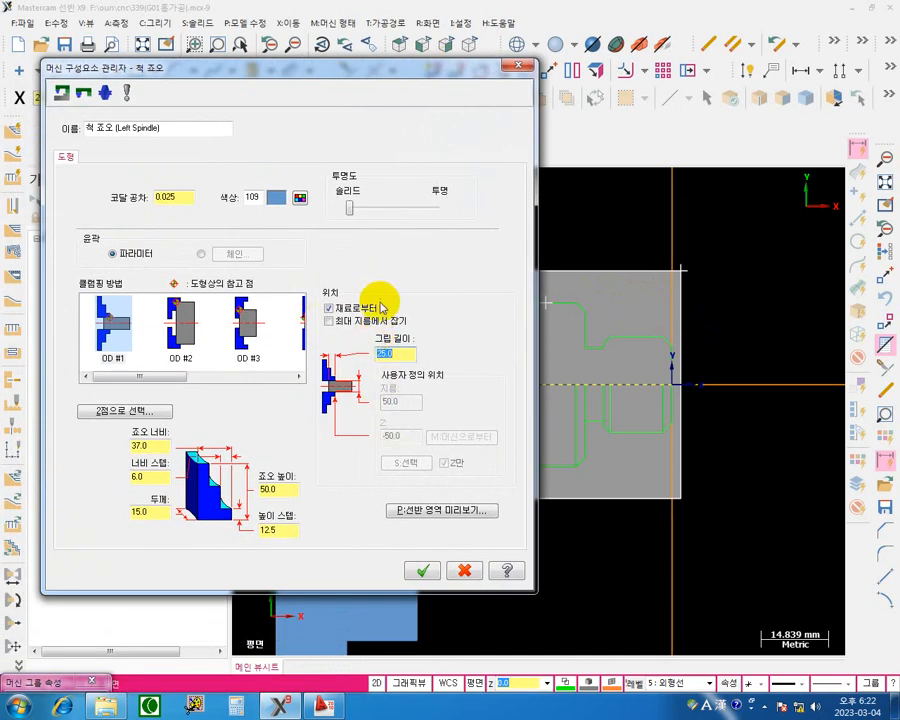
{"action": "mouse_move", "coordinate": [151, 376]}
{"action": "left_mouse_down"}
{"action": "mouse_move", "coordinate": [281, 366]}
{"action": "mouse_move", "coordinate": [147, 362]}
{"action": "mouse_move", "coordinate": [147, 370]}
{"action": "left_mouse_up"}
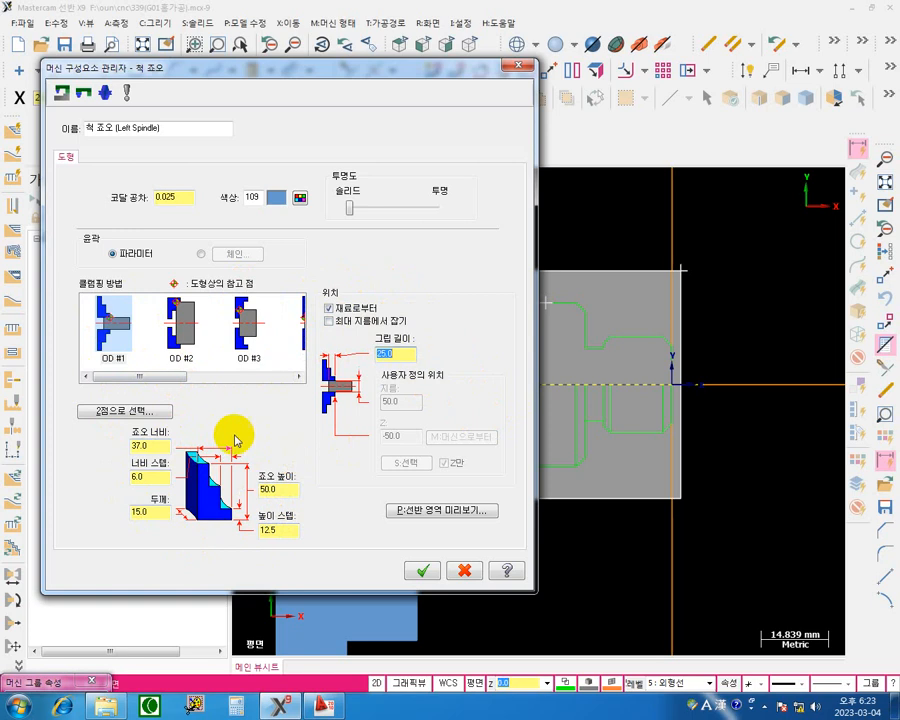
{"action": "left_click", "coordinate": [424, 575]}
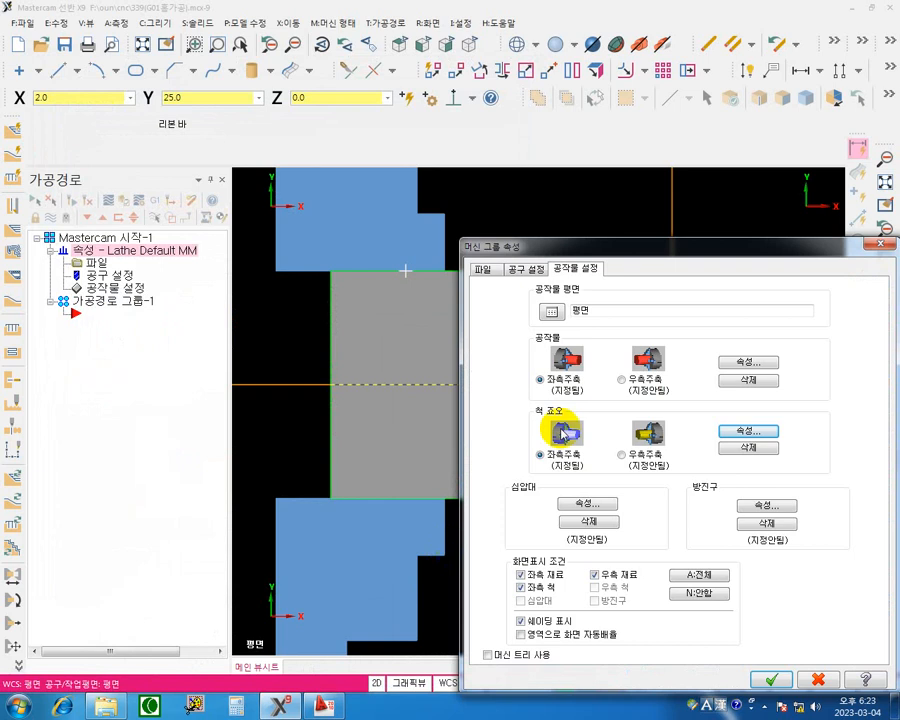
Accept the machine group properties with the left stock and chuck jaws, and check the setup in the view.
{"action": "left_click_drag", "start_coordinate": [662, 241], "coordinate": [384, 81]}
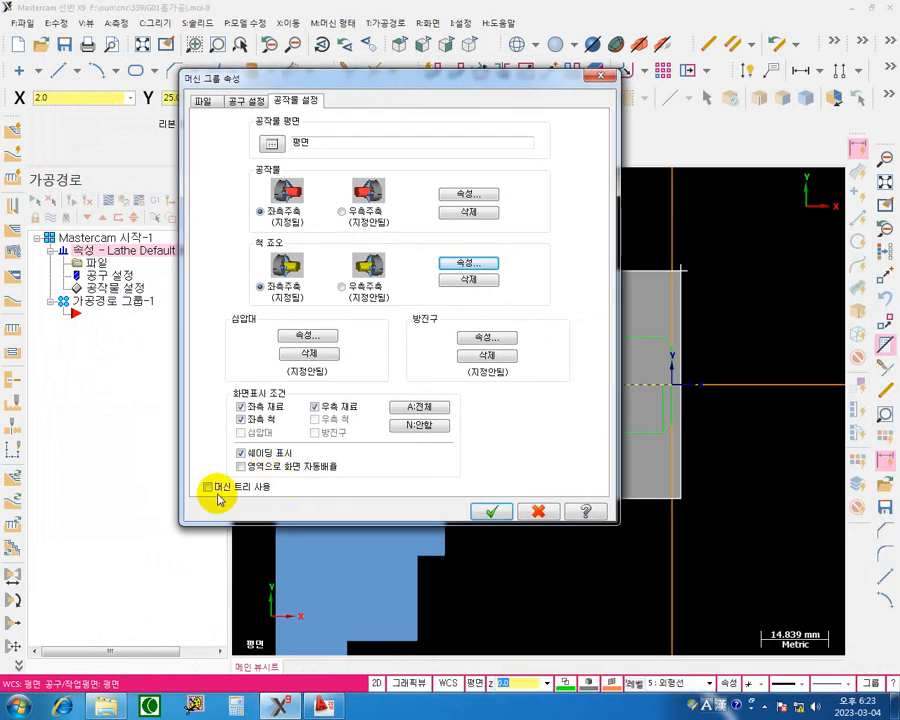
{"action": "left_click", "coordinate": [497, 516]}
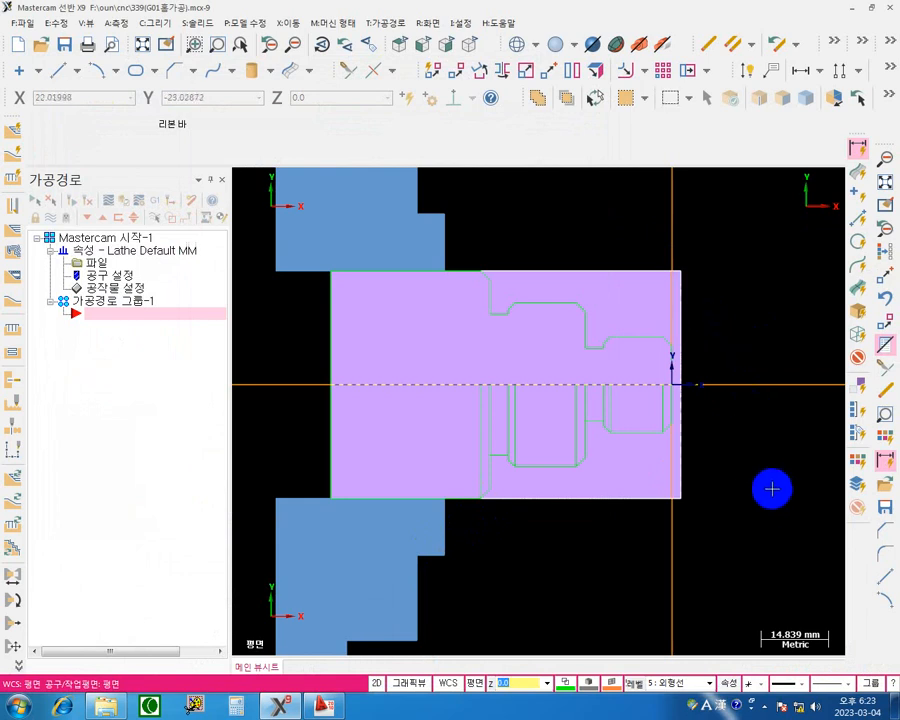
{"action": "mouse_move", "coordinate": [758, 496]}
{"action": "middle_mouse_down"}
{"action": "mouse_move", "coordinate": [767, 486]}
{"action": "mouse_move", "coordinate": [767, 506]}
{"action": "middle_mouse_up"}
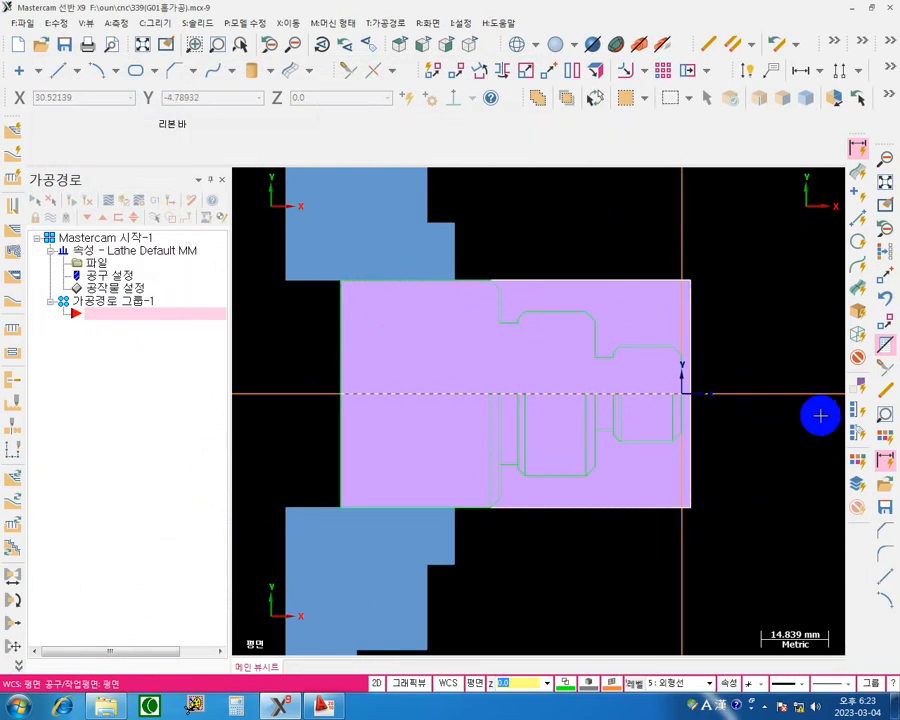
Change the horizontal centre line of the part to the third line thickness.
{"action": "left_click", "coordinate": [832, 685]}
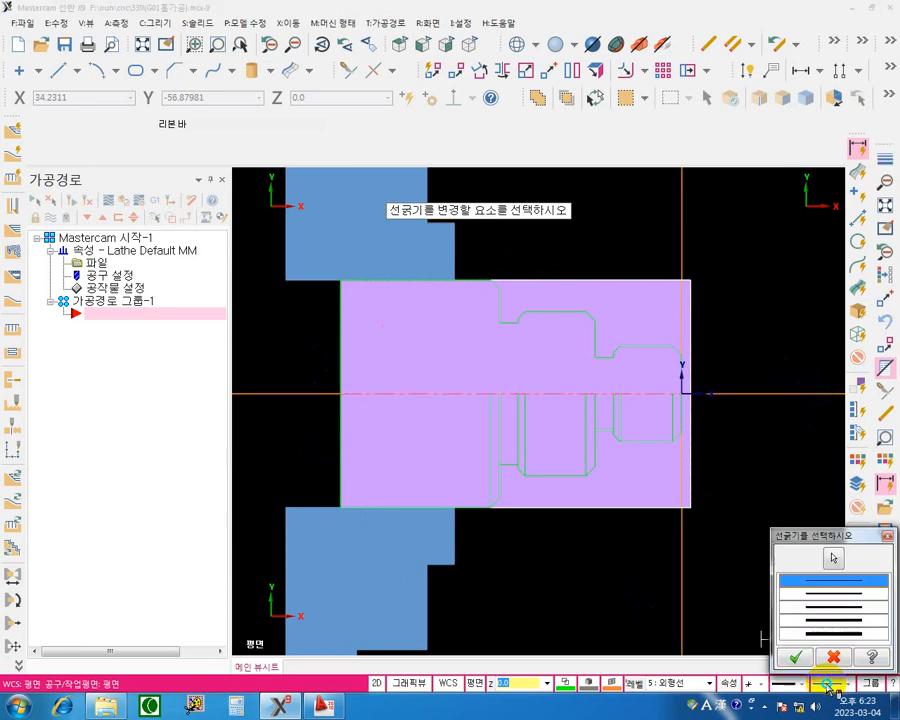
{"action": "left_click", "coordinate": [832, 606]}
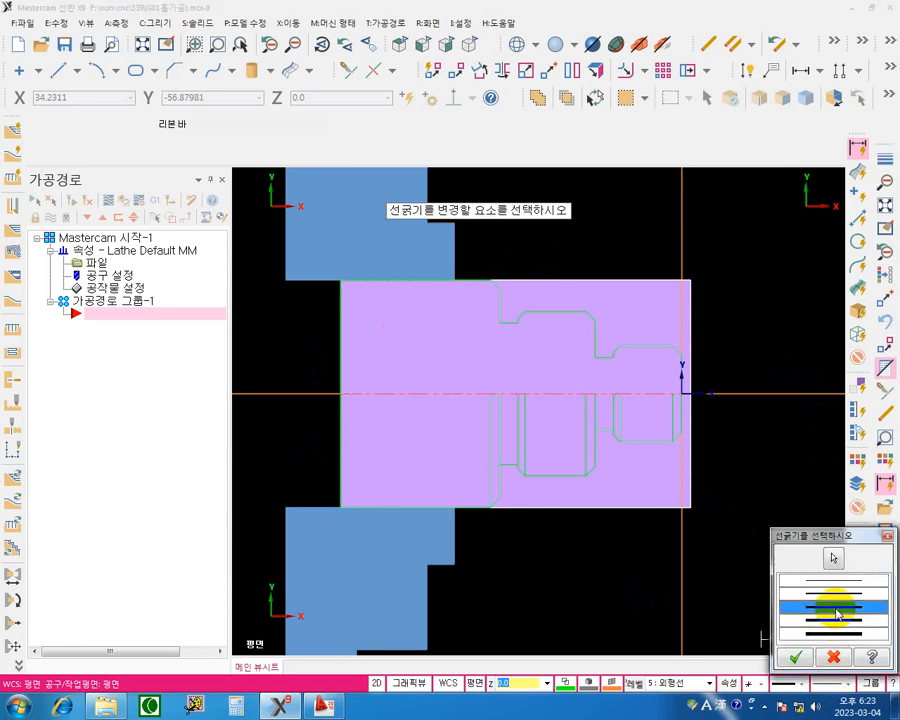
{"action": "left_click", "coordinate": [795, 657]}
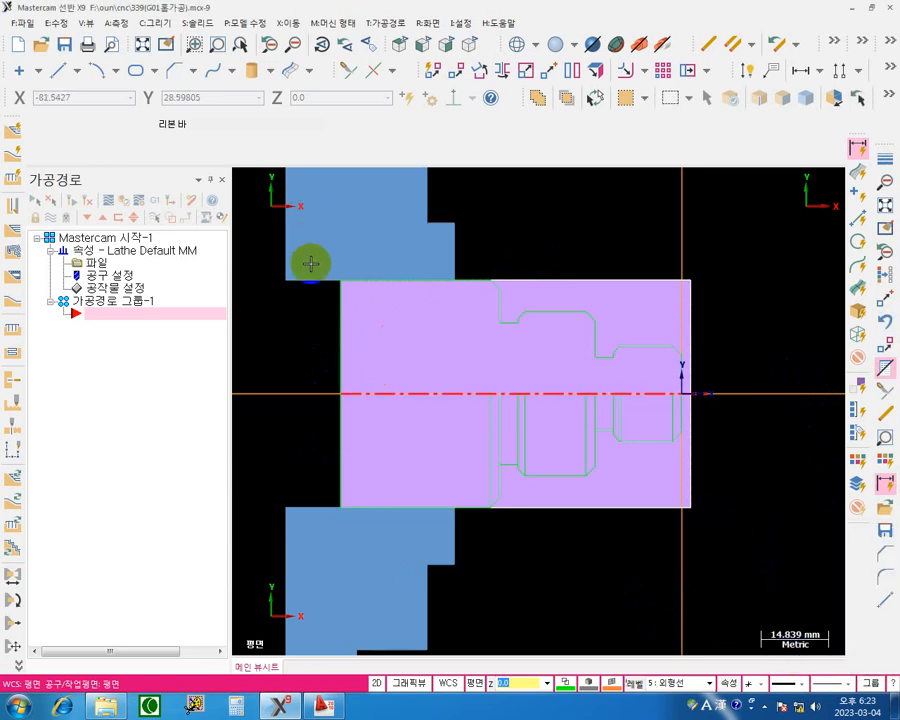
Change all of the part and stock outline geometry to the third line thickness and accept it.
{"action": "left_click_drag", "start_coordinate": [313, 229], "coordinate": [766, 583]}
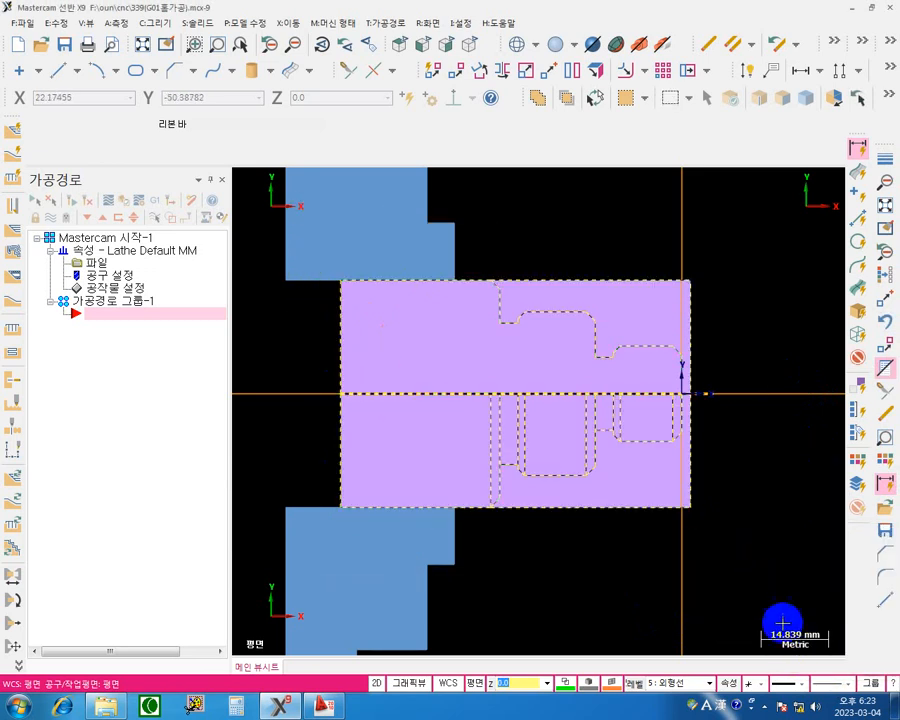
{"action": "left_click", "coordinate": [826, 686]}
{"action": "left_click", "coordinate": [834, 606]}
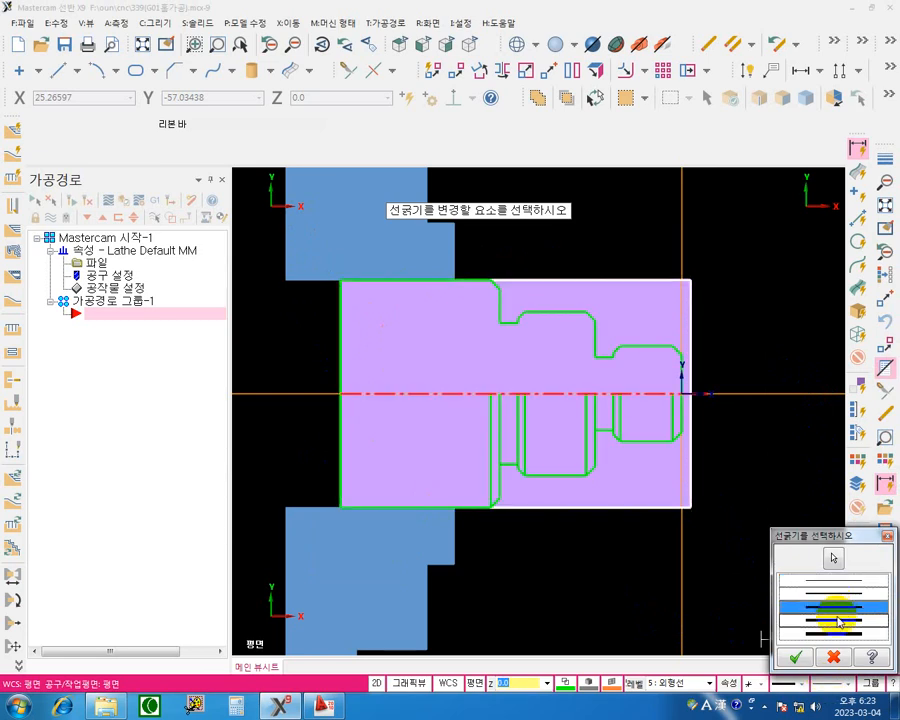
{"action": "left_click", "coordinate": [797, 657]}
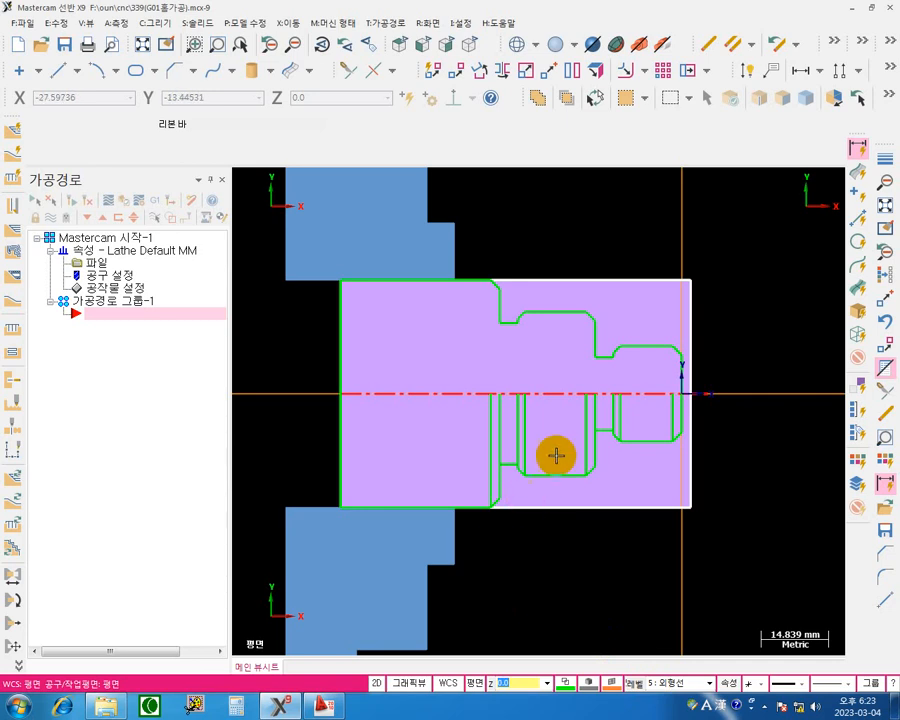
Examine the part profile, stock and chuck jaws, especially the material in front of the part's end face.
{"action": "scroll", "coordinate": [480, 416], "scroll_direction": "down", "scroll_amount": 2}
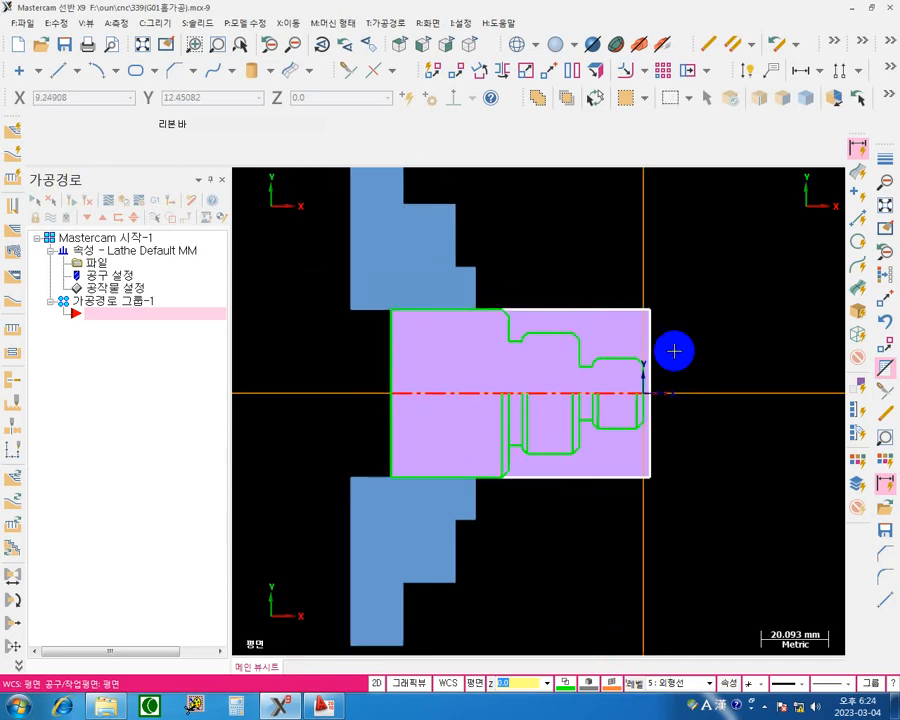
{"action": "left_click", "coordinate": [649, 455]}
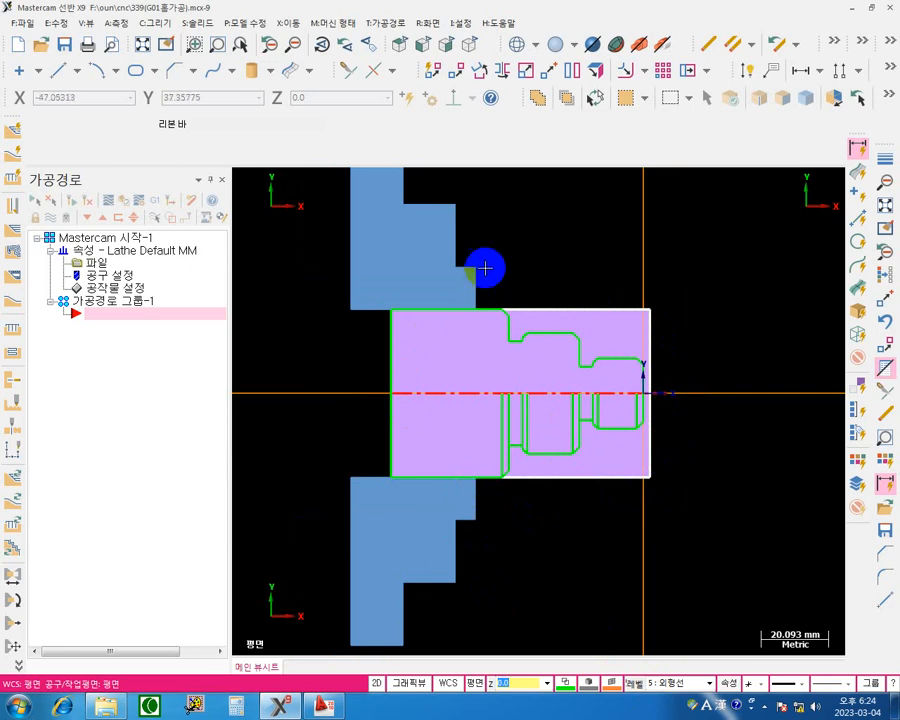
{"action": "scroll", "coordinate": [596, 430], "scroll_direction": "down", "scroll_amount": 2}
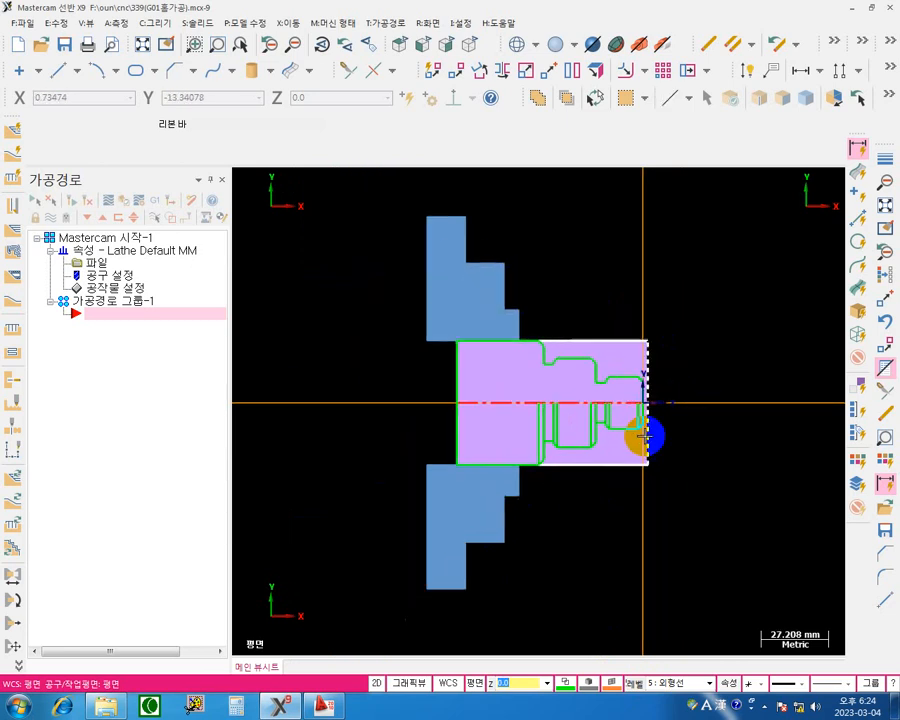
{"action": "scroll", "coordinate": [701, 455], "scroll_direction": "up", "scroll_amount": 1}
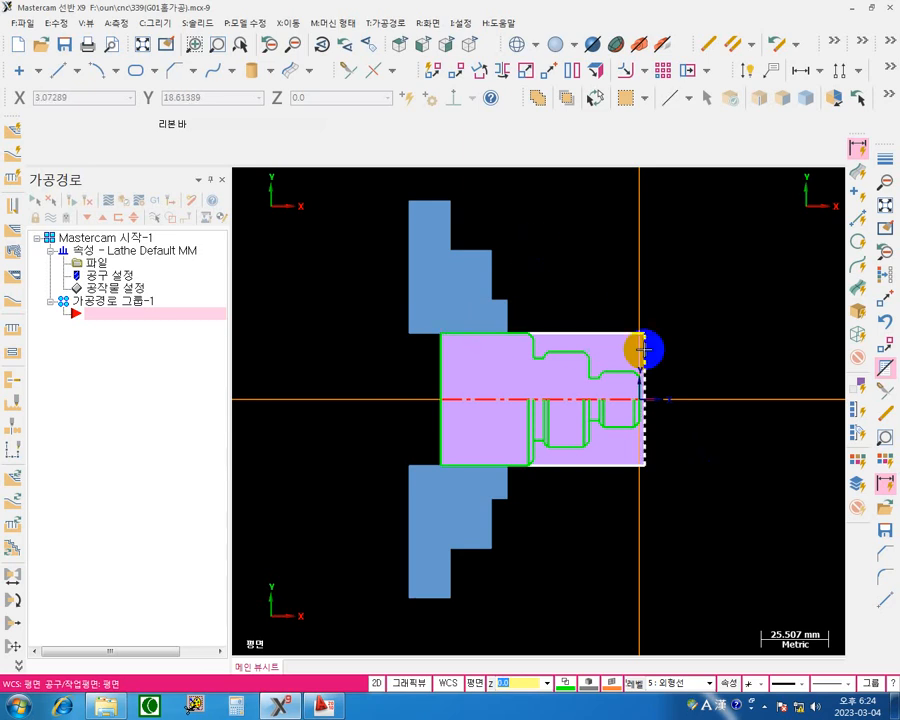
{"action": "scroll", "coordinate": [661, 352], "scroll_direction": "up", "scroll_amount": 2}
{"action": "middle_click_drag", "start_coordinate": [681, 372], "coordinate": [713, 336]}
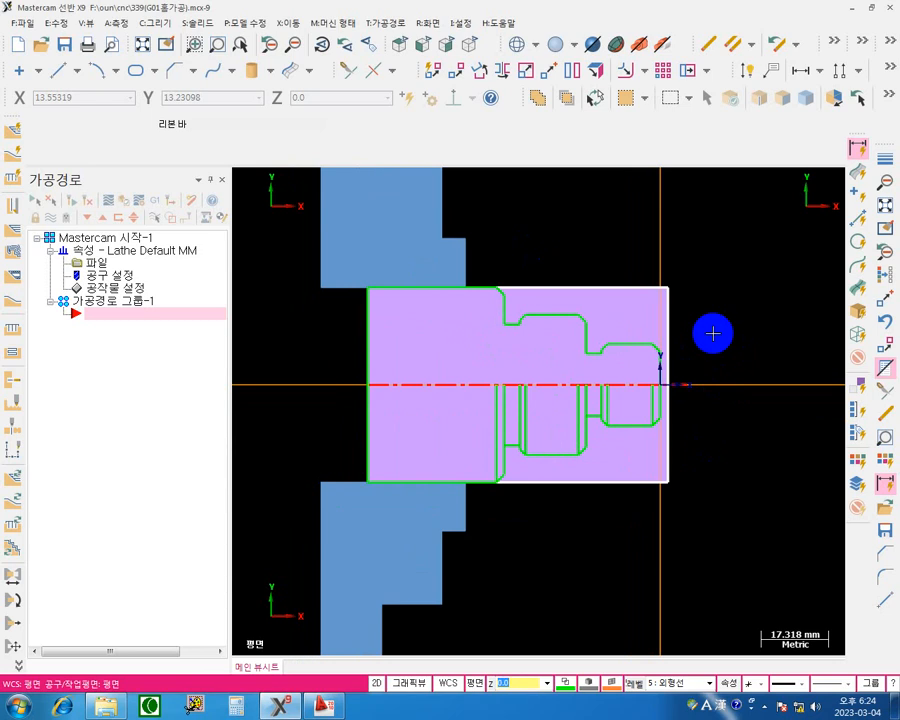
{"action": "scroll", "coordinate": [656, 377], "scroll_direction": "up", "scroll_amount": 2}
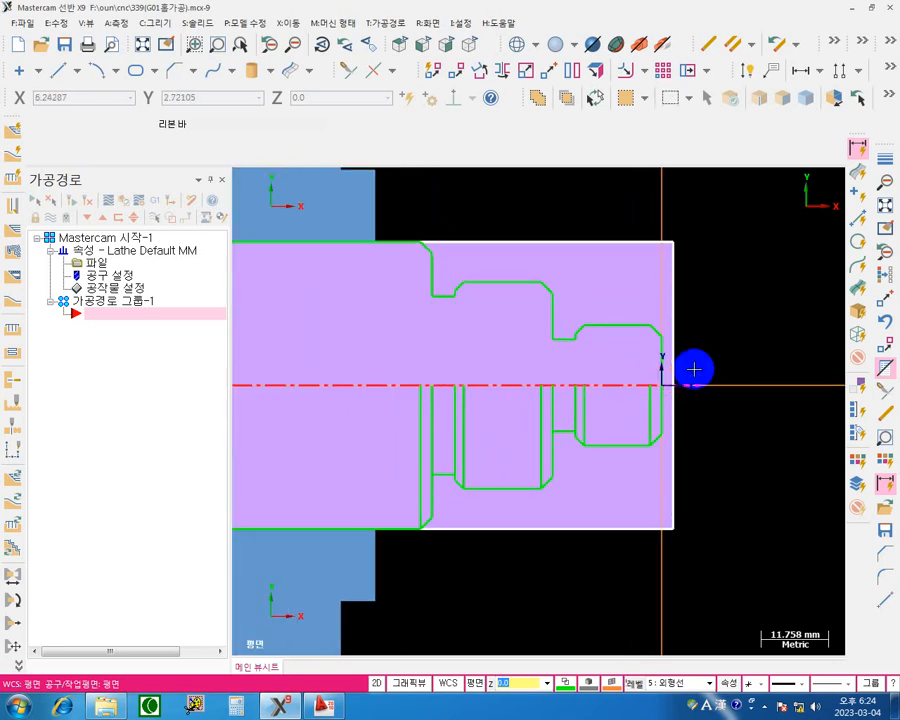
{"action": "middle_click_drag", "start_coordinate": [634, 368], "coordinate": [740, 381]}
{"action": "scroll", "coordinate": [756, 366], "scroll_direction": "down", "scroll_amount": 2}
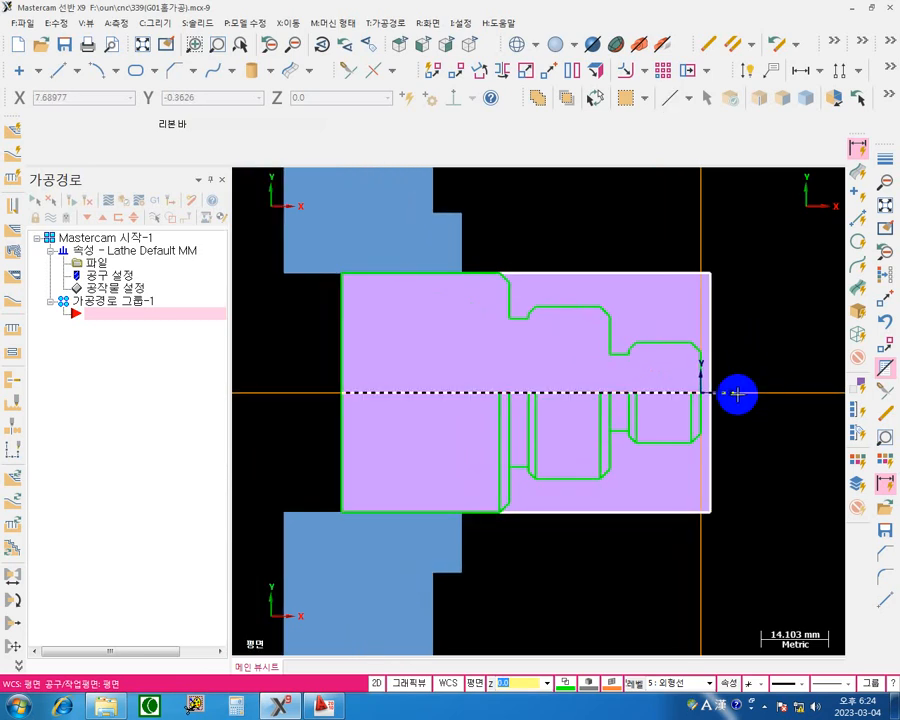
{"action": "scroll", "coordinate": [683, 394], "scroll_direction": "up", "scroll_amount": 3}
{"action": "mouse_move", "coordinate": [746, 380]}
{"action": "middle_mouse_down"}
{"action": "mouse_move", "coordinate": [751, 405]}
{"action": "mouse_move", "coordinate": [767, 411]}
{"action": "middle_mouse_up"}
Switch to K-Screen Pen and shade the facing allowance at the front of the upper half with a filled green rectangle.
{"action": "key", "text": "F9"}
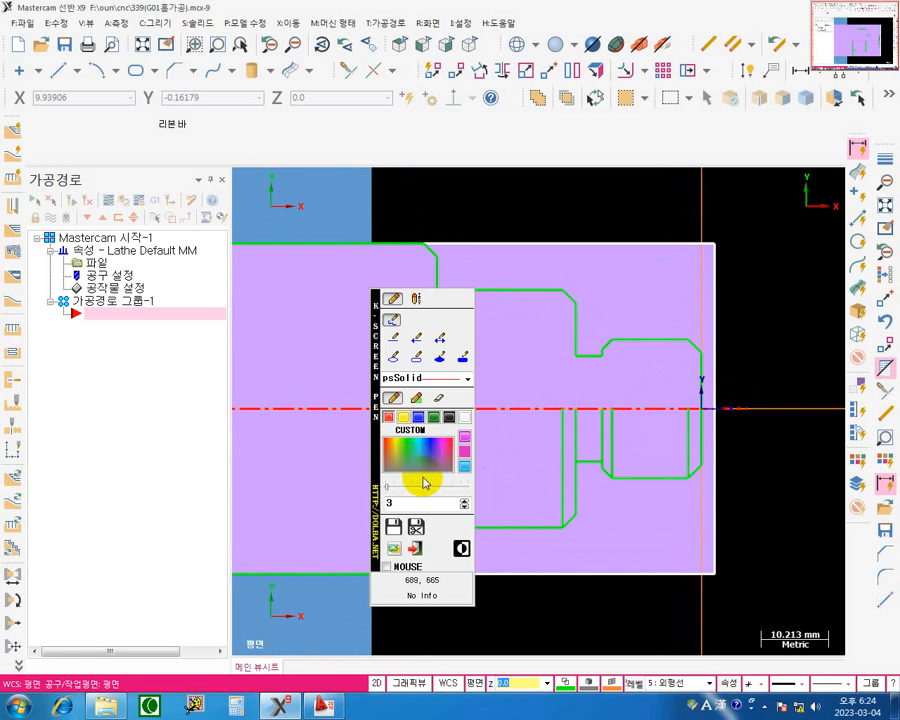
{"action": "left_click_drag", "start_coordinate": [378, 458], "coordinate": [225, 456]}
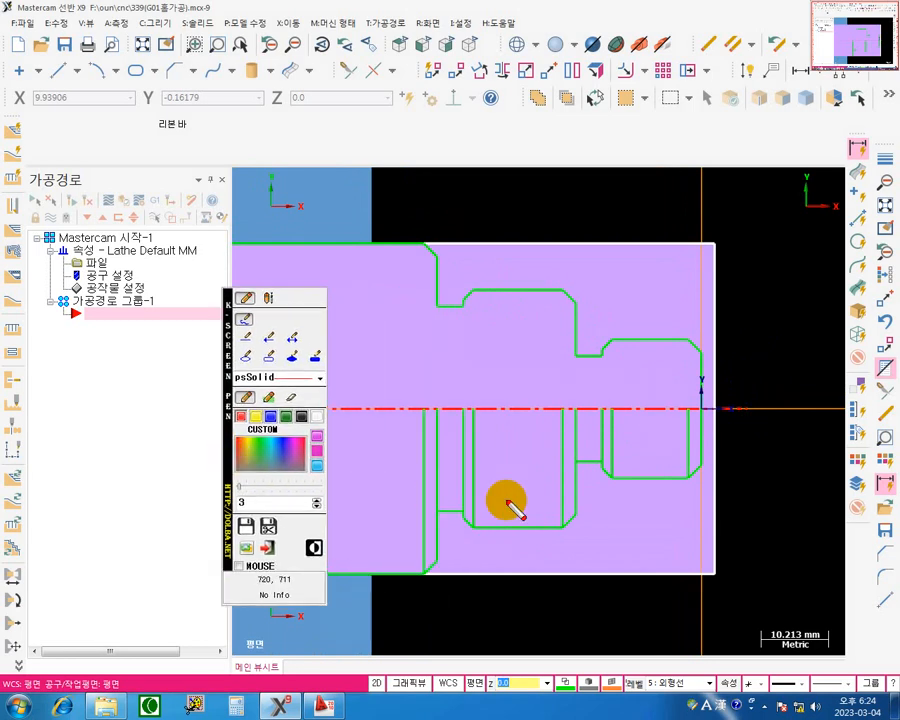
{"action": "left_click", "coordinate": [316, 450]}
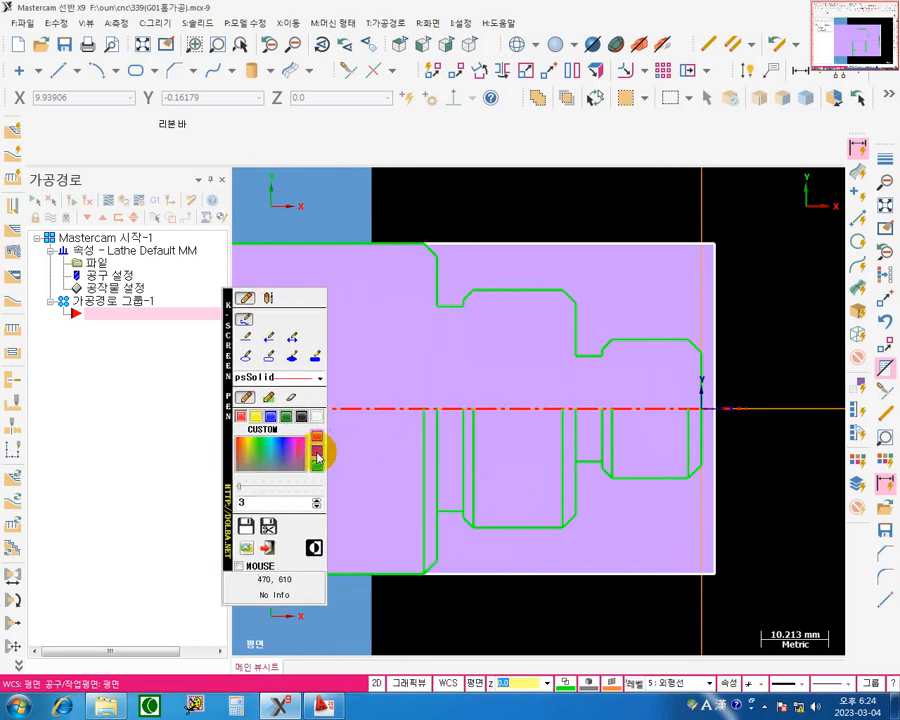
{"action": "left_click", "coordinate": [315, 356]}
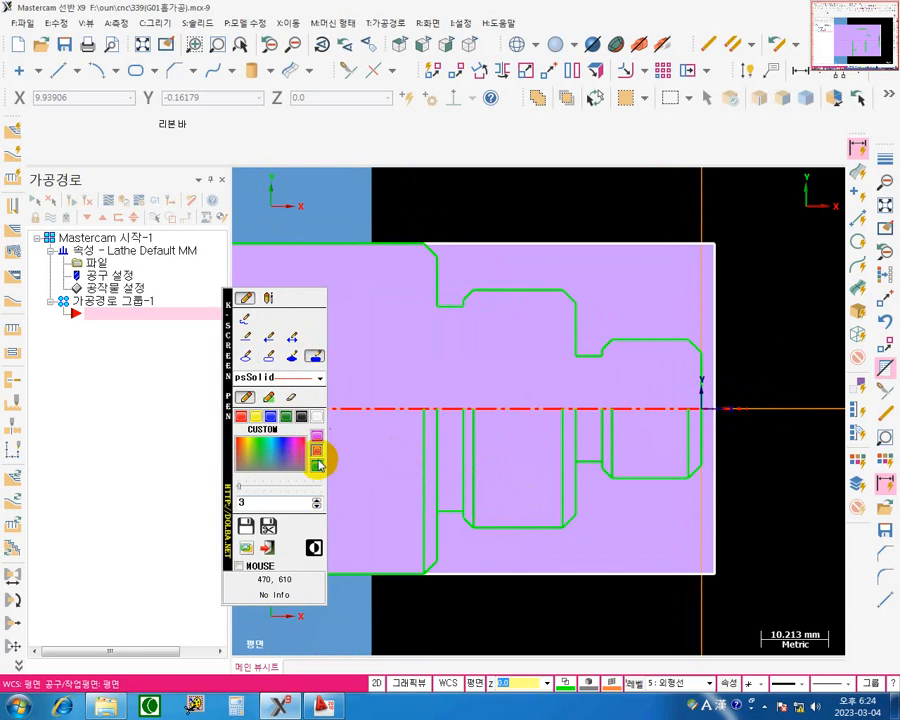
{"action": "left_click", "coordinate": [287, 417]}
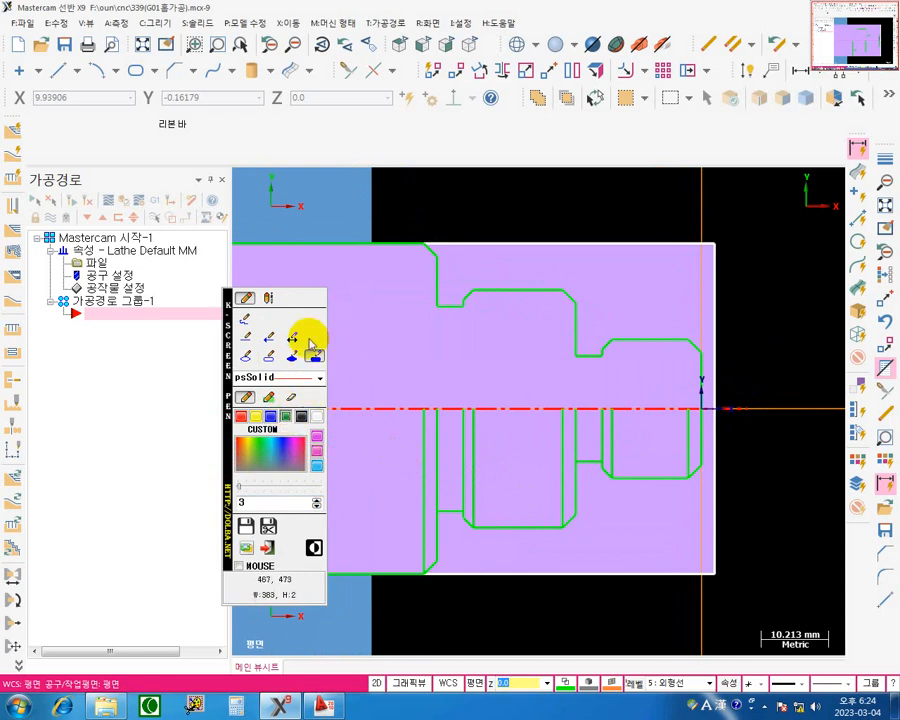
{"action": "left_click_drag", "start_coordinate": [702, 245], "coordinate": [715, 411]}
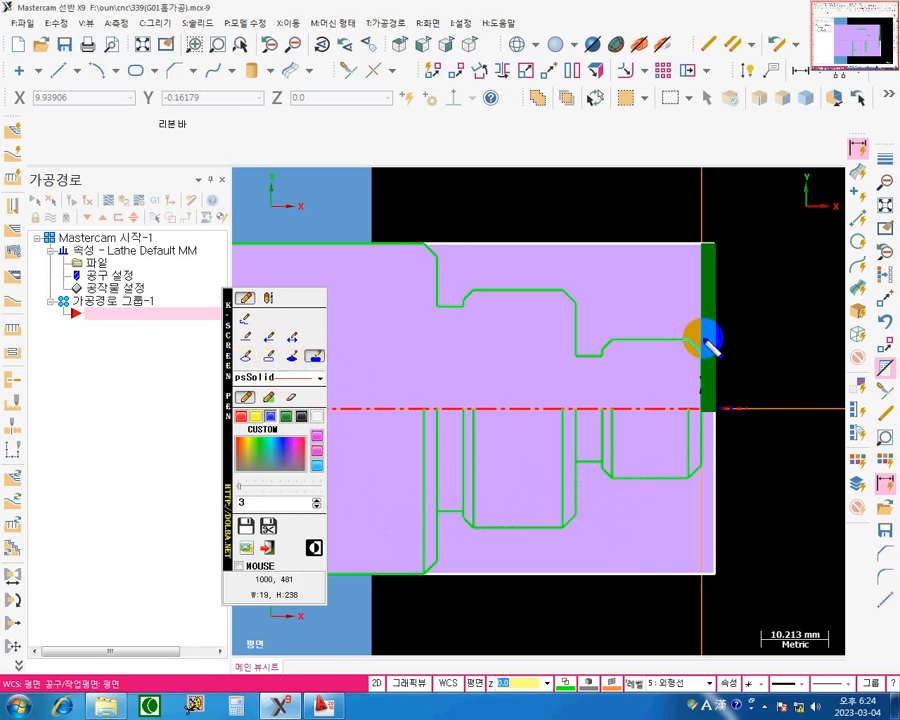
Shade the roughing area between the stock's outer diameter and the stepped upper profile with filled blue rectangles.
{"action": "left_click_drag", "start_coordinate": [701, 338], "coordinate": [578, 243]}
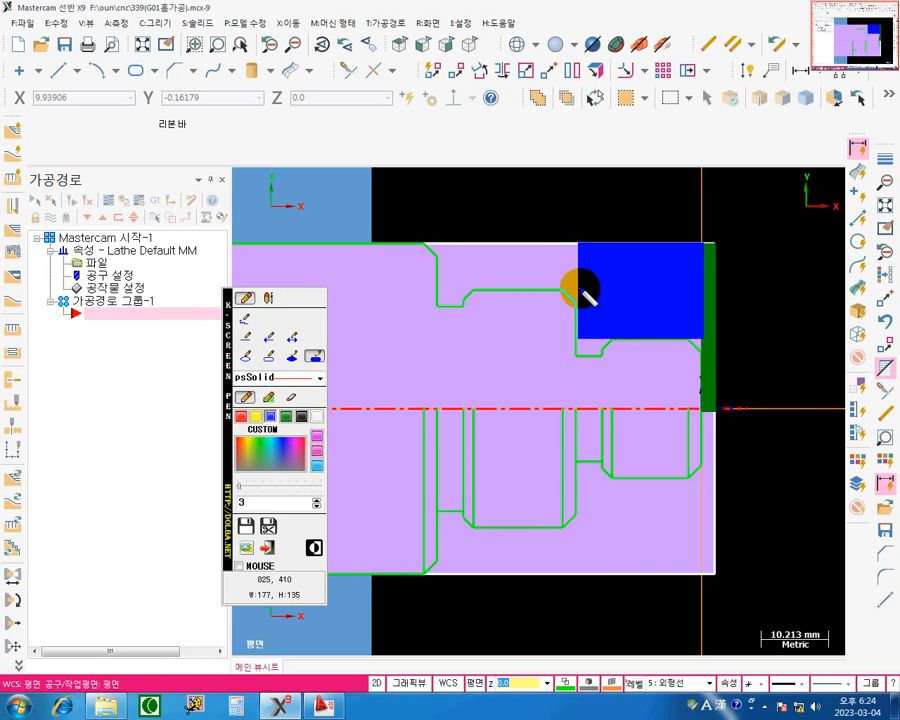
{"action": "left_click_drag", "start_coordinate": [579, 289], "coordinate": [428, 240]}
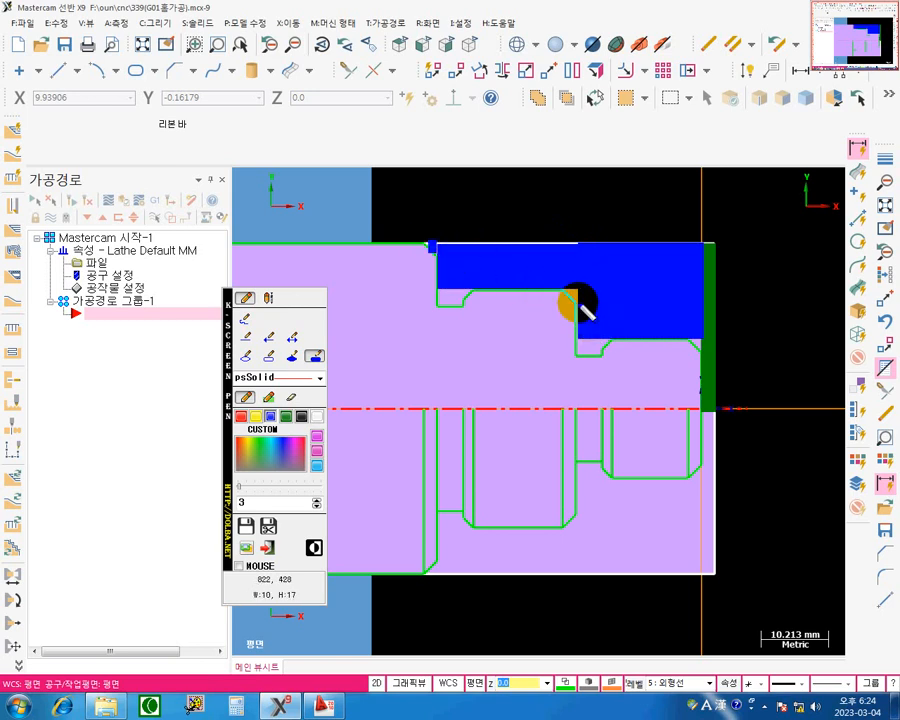
{"action": "left_click_drag", "start_coordinate": [573, 292], "coordinate": [579, 287]}
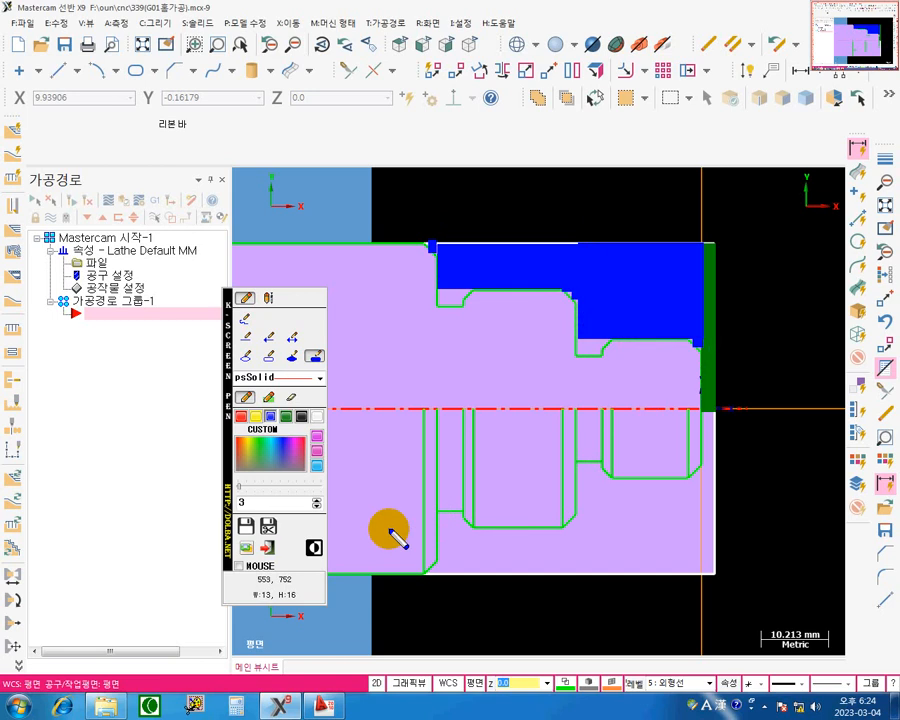
Handwrite the magenta labels 단면 for the green area and 황삭 for the blue area, and circle the facing toolpath command.
{"action": "left_click", "coordinate": [244, 318]}
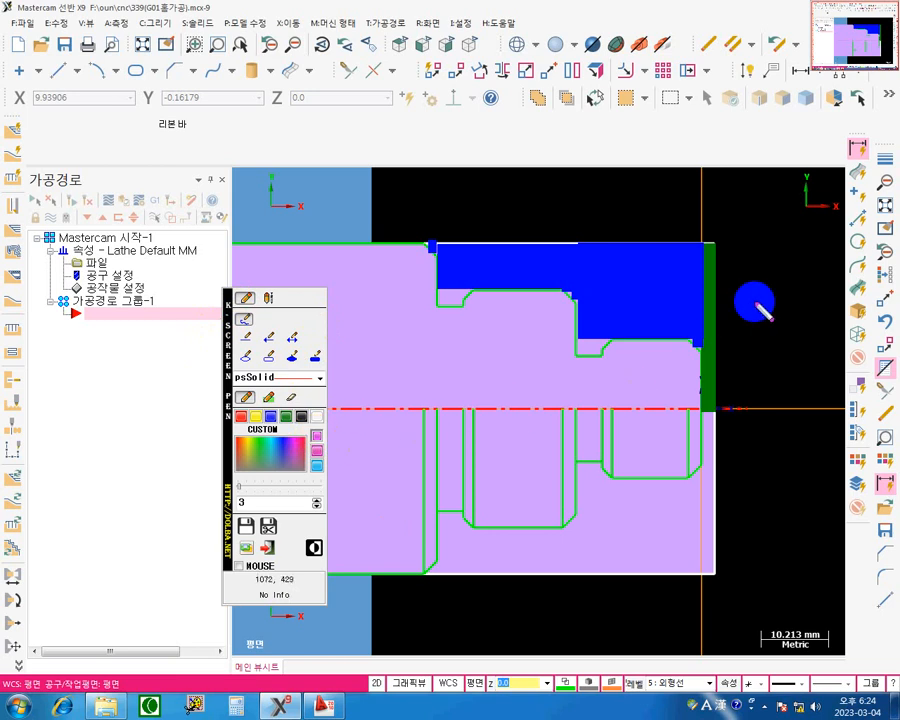
{"action": "mouse_move", "coordinate": [750, 301]}
{"action": "left_mouse_down"}
{"action": "mouse_move", "coordinate": [713, 311]}
{"action": "mouse_move", "coordinate": [750, 303]}
{"action": "mouse_move", "coordinate": [767, 287]}
{"action": "mouse_move", "coordinate": [775, 301]}
{"action": "mouse_move", "coordinate": [767, 303]}
{"action": "mouse_move", "coordinate": [796, 310]}
{"action": "left_mouse_up"}
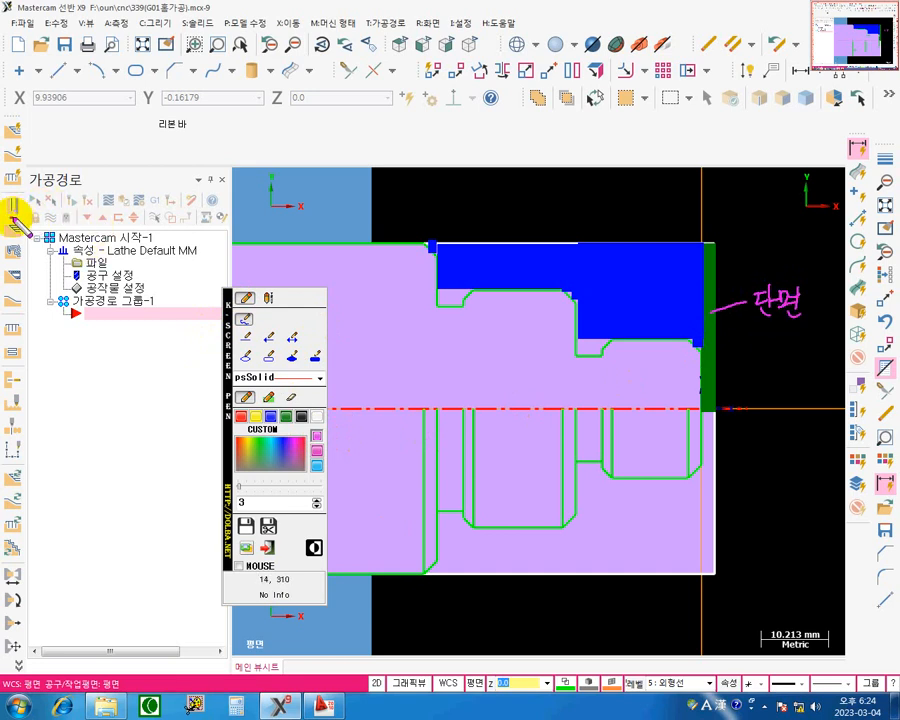
{"action": "mouse_move", "coordinate": [10, 203]}
{"action": "left_mouse_down"}
{"action": "mouse_move", "coordinate": [14, 197]}
{"action": "mouse_move", "coordinate": [14, 212]}
{"action": "left_mouse_up"}
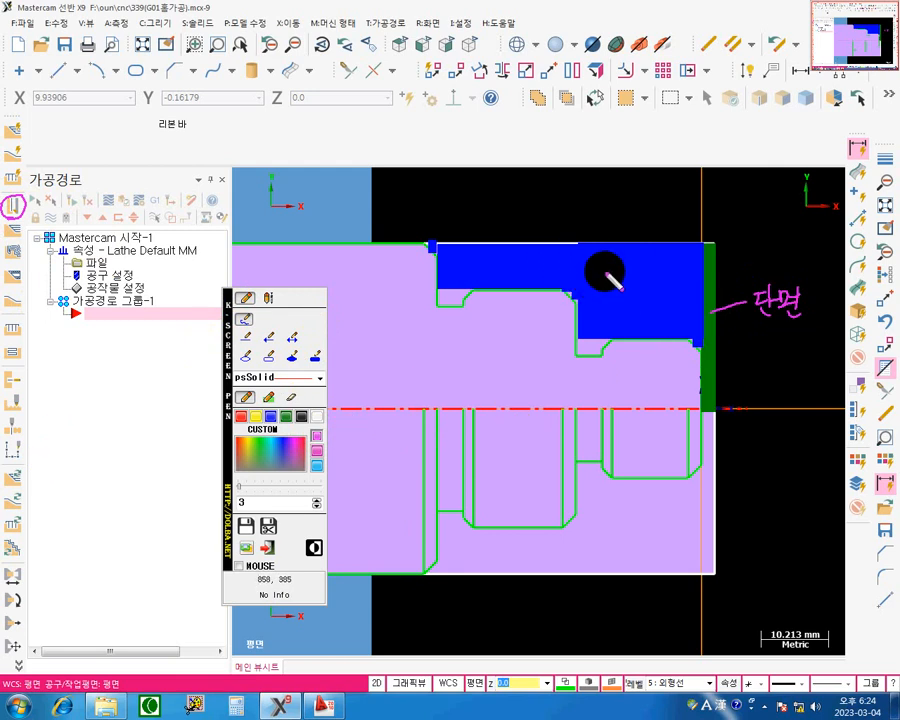
{"action": "mouse_move", "coordinate": [605, 275]}
{"action": "left_mouse_down"}
{"action": "mouse_move", "coordinate": [604, 264]}
{"action": "mouse_move", "coordinate": [608, 284]}
{"action": "mouse_move", "coordinate": [628, 267]}
{"action": "mouse_move", "coordinate": [639, 294]}
{"action": "left_mouse_up"}
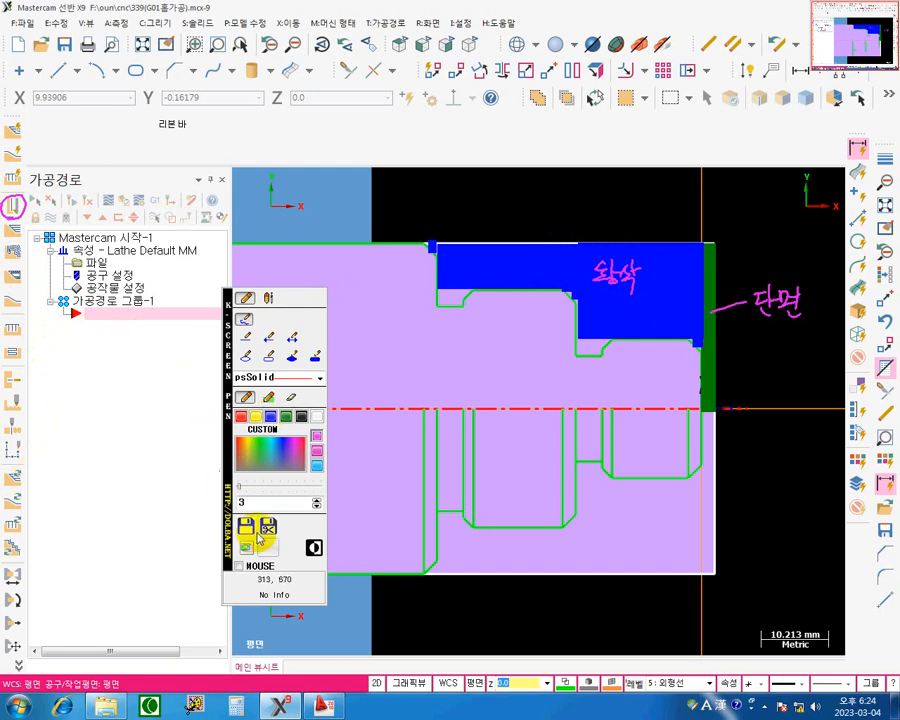
Circle the three roughing toolpath commands in red with handwritten labels starting M1 and M2, and leave the screen pen.
{"action": "left_click", "coordinate": [254, 444]}
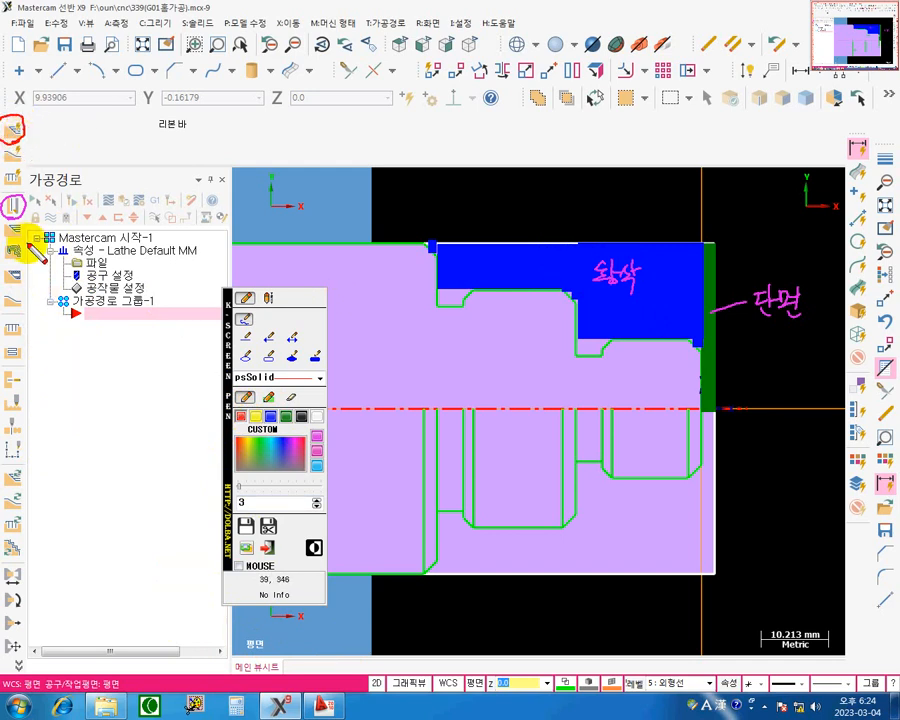
{"action": "mouse_move", "coordinate": [30, 240]}
{"action": "left_mouse_down"}
{"action": "mouse_move", "coordinate": [16, 220]}
{"action": "mouse_move", "coordinate": [22, 238]}
{"action": "left_mouse_up"}
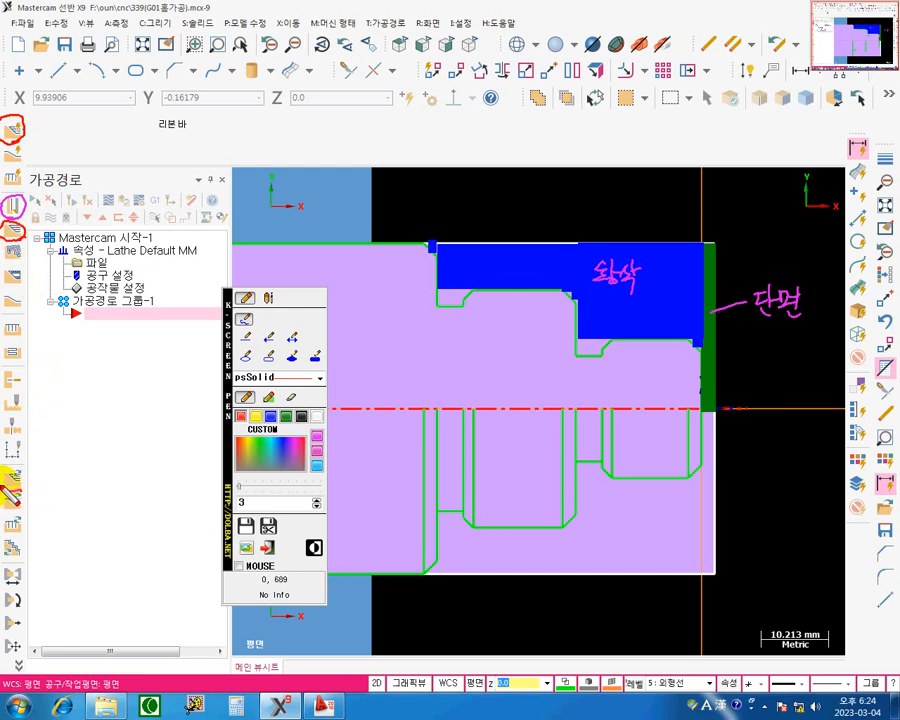
{"action": "left_click_drag", "start_coordinate": [28, 493], "coordinate": [16, 490]}
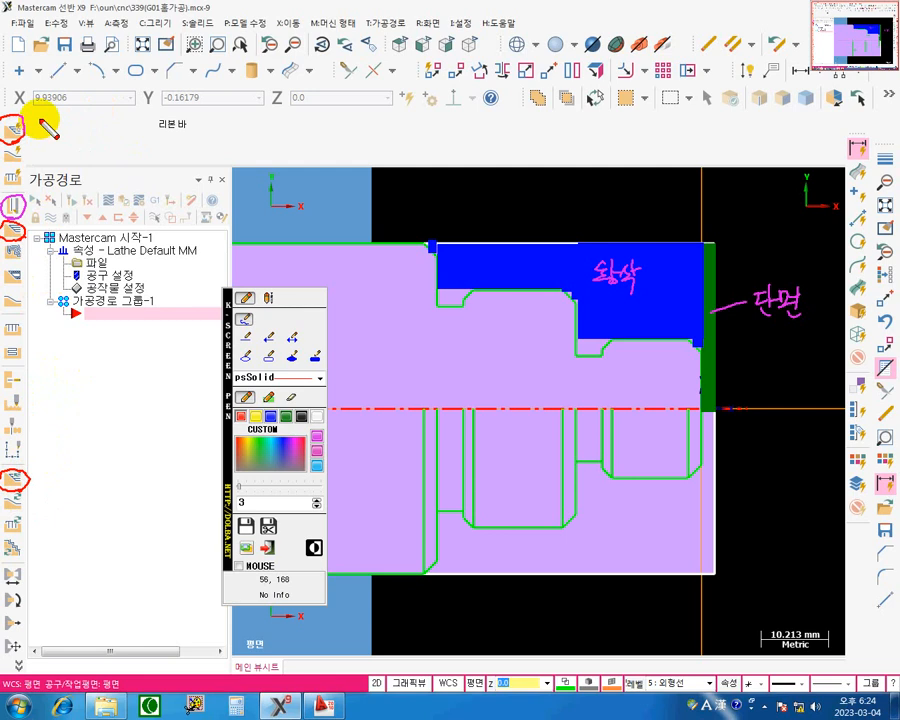
{"action": "mouse_move", "coordinate": [40, 119]}
{"action": "left_mouse_down"}
{"action": "mouse_move", "coordinate": [56, 135]}
{"action": "mouse_move", "coordinate": [64, 122]}
{"action": "mouse_move", "coordinate": [65, 137]}
{"action": "left_mouse_up"}
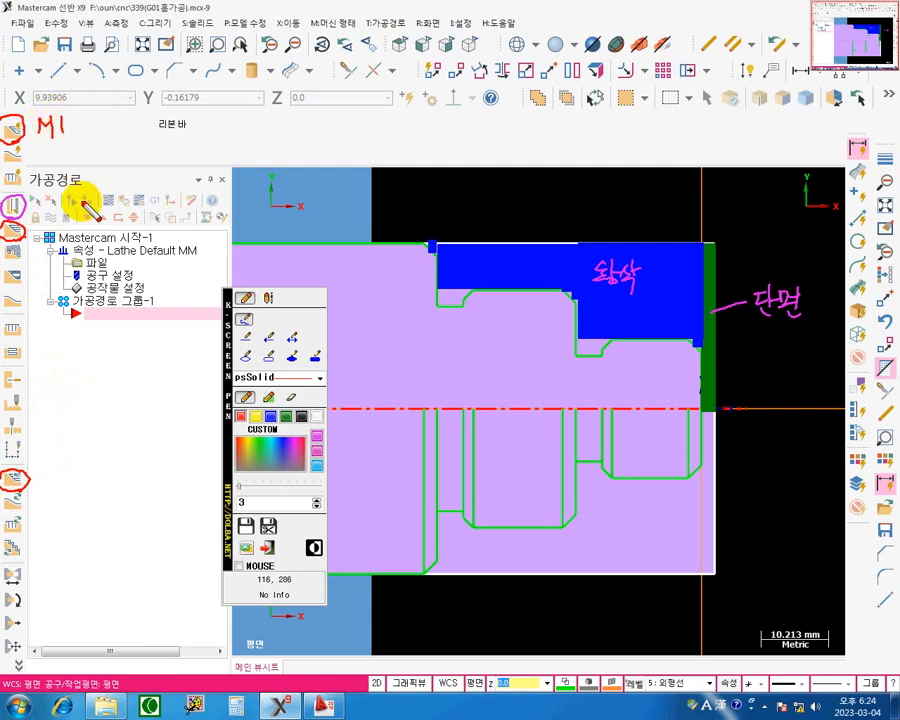
{"action": "mouse_move", "coordinate": [36, 226]}
{"action": "left_mouse_down"}
{"action": "mouse_move", "coordinate": [34, 239]}
{"action": "mouse_move", "coordinate": [47, 224]}
{"action": "mouse_move", "coordinate": [58, 224]}
{"action": "mouse_move", "coordinate": [52, 239]}
{"action": "mouse_move", "coordinate": [62, 238]}
{"action": "left_mouse_up"}
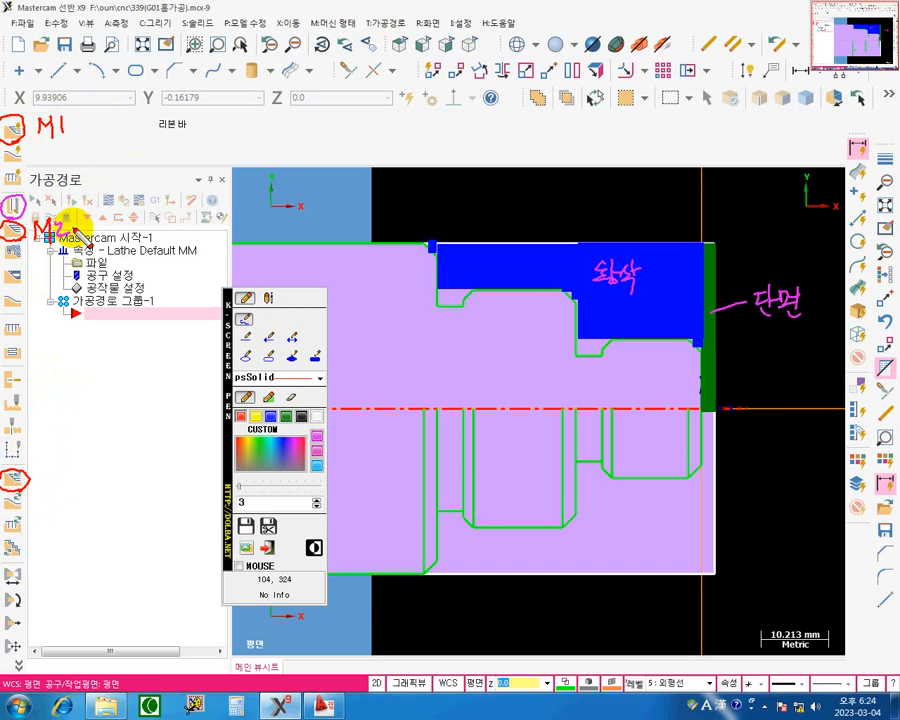
{"action": "mouse_move", "coordinate": [42, 470]}
{"action": "left_mouse_down"}
{"action": "mouse_move", "coordinate": [41, 491]}
{"action": "mouse_move", "coordinate": [51, 468]}
{"action": "mouse_move", "coordinate": [53, 493]}
{"action": "mouse_move", "coordinate": [63, 478]}
{"action": "mouse_move", "coordinate": [57, 490]}
{"action": "left_mouse_up"}
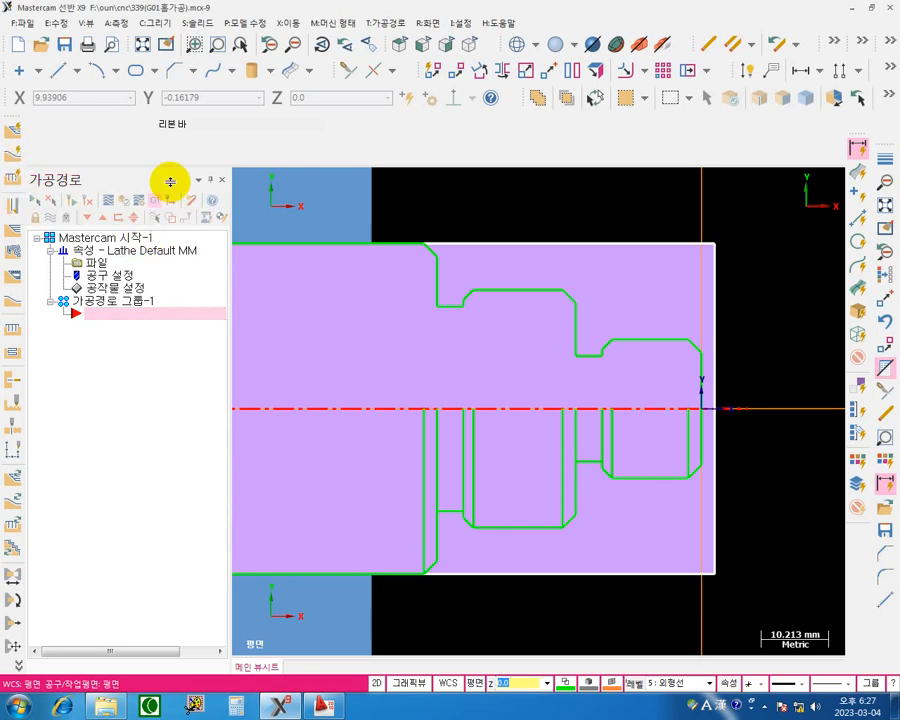
Look through the lathe toolpath types and the toolpath manager's options for starting a turning operation.
{"action": "left_click", "coordinate": [397, 22]}
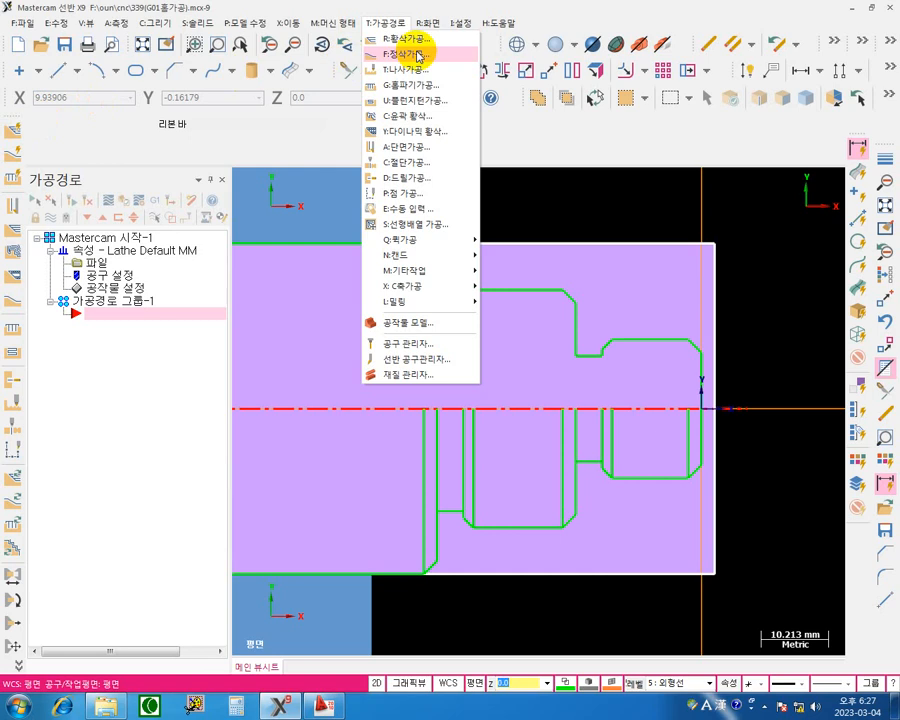
{"action": "mouse_move", "coordinate": [418, 33]}
{"action": "mouse_move", "coordinate": [390, 21]}
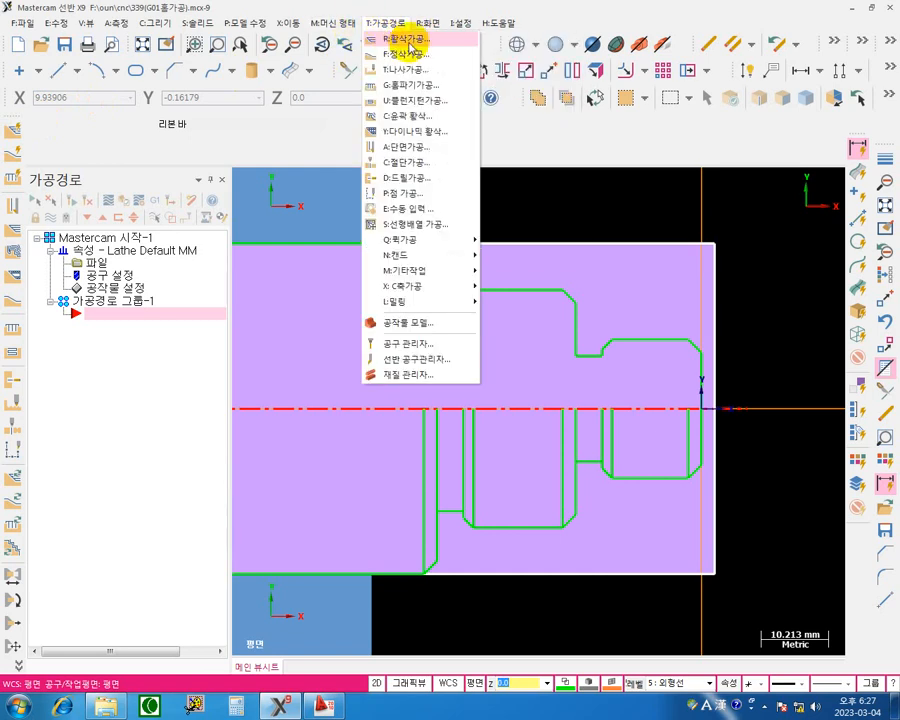
{"action": "left_click", "coordinate": [187, 344]}
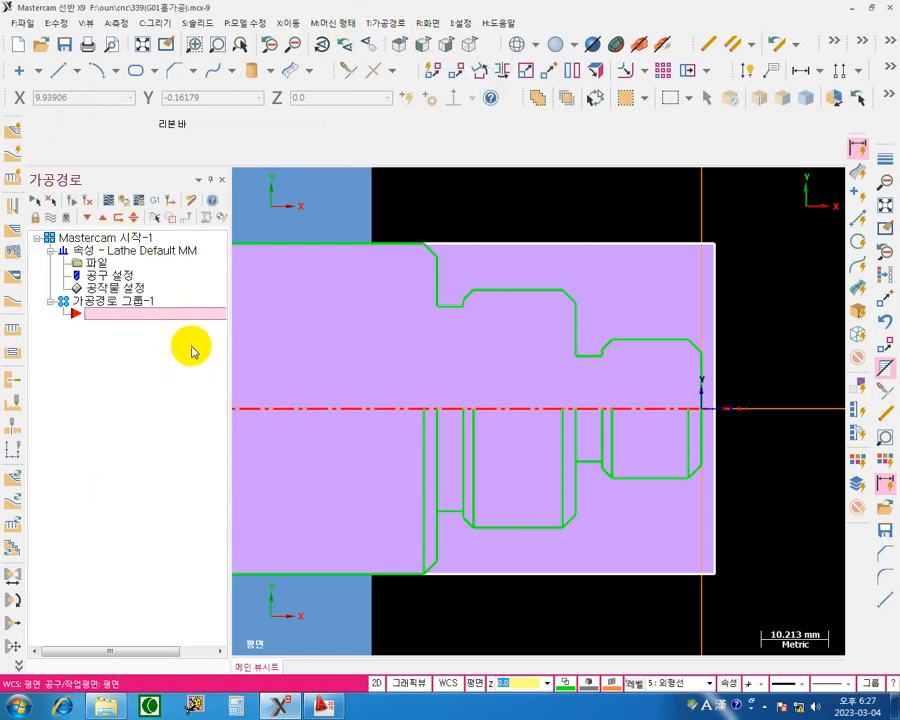
{"action": "right_click", "coordinate": [70, 451]}
{"action": "left_click", "coordinate": [44, 380]}
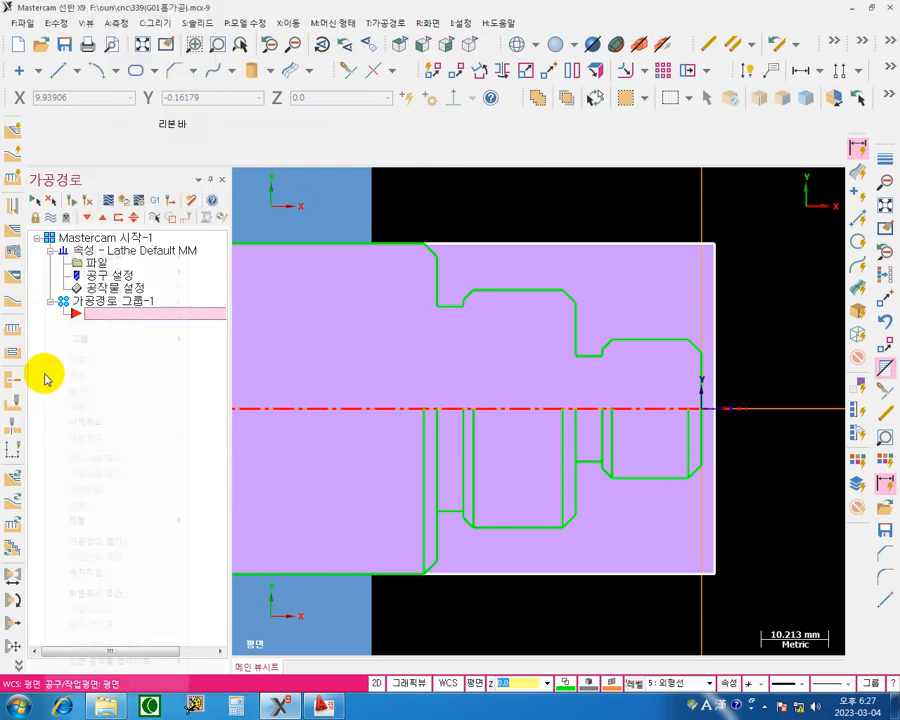
{"action": "right_click", "coordinate": [48, 368]}
{"action": "mouse_move", "coordinate": [100, 272]}
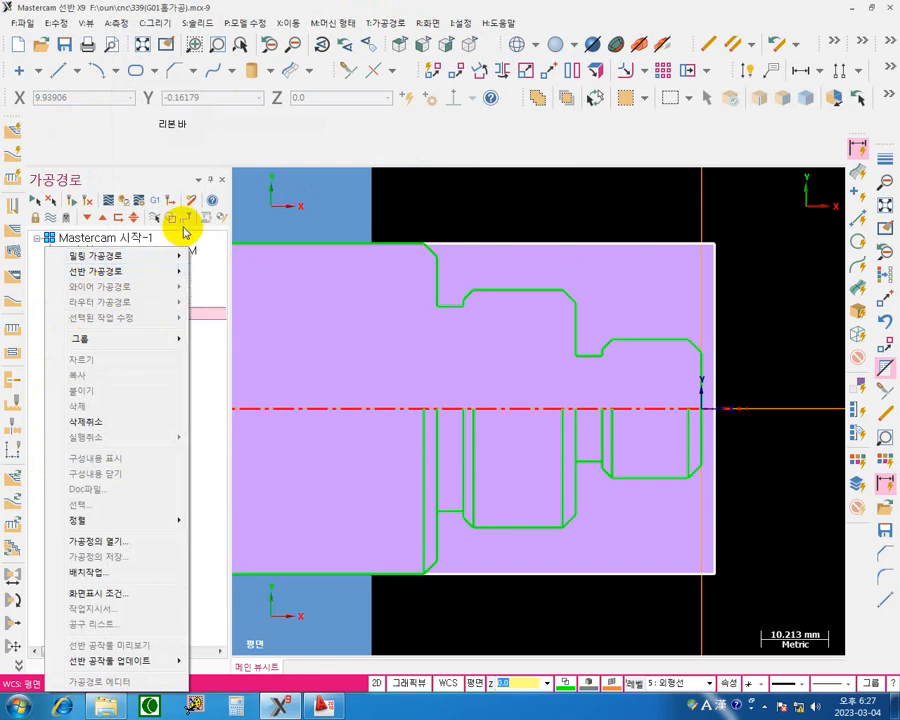
{"action": "left_click", "coordinate": [190, 220]}
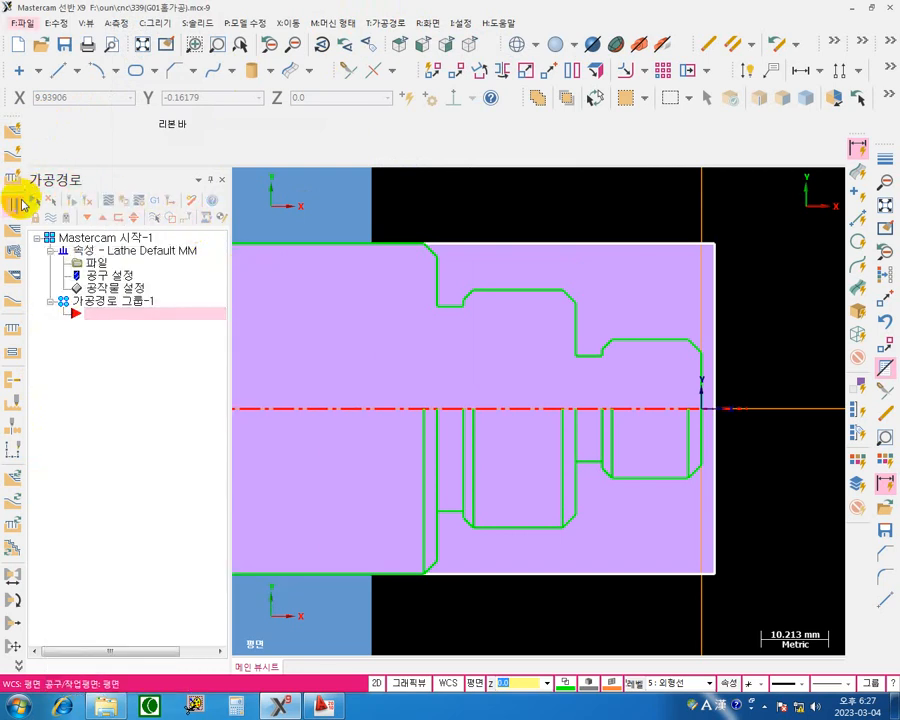
{"action": "key", "text": "ctrl"}
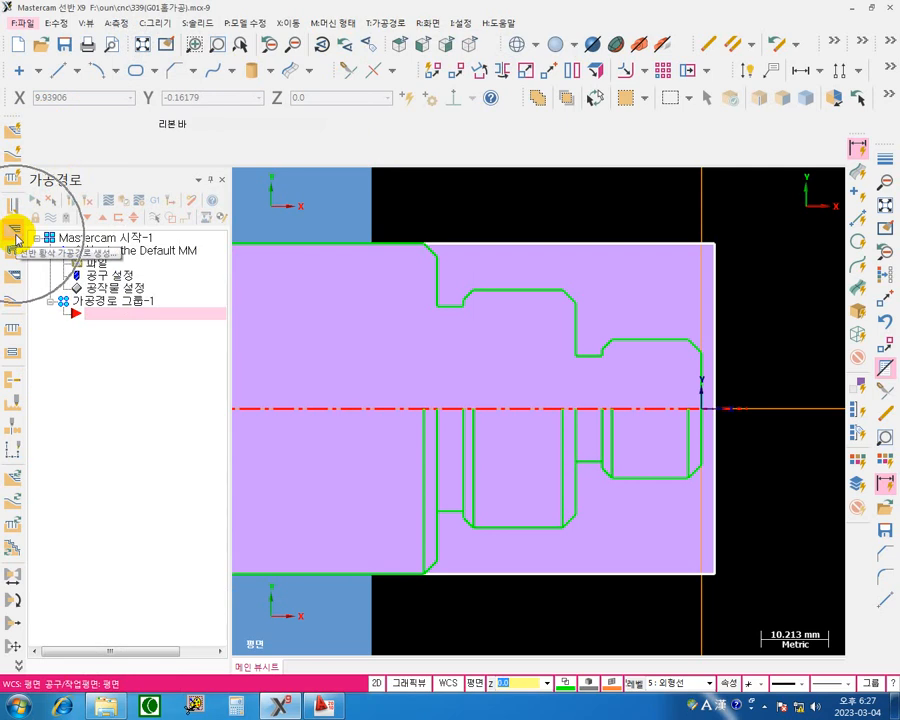
{"action": "left_click", "coordinate": [386, 22]}
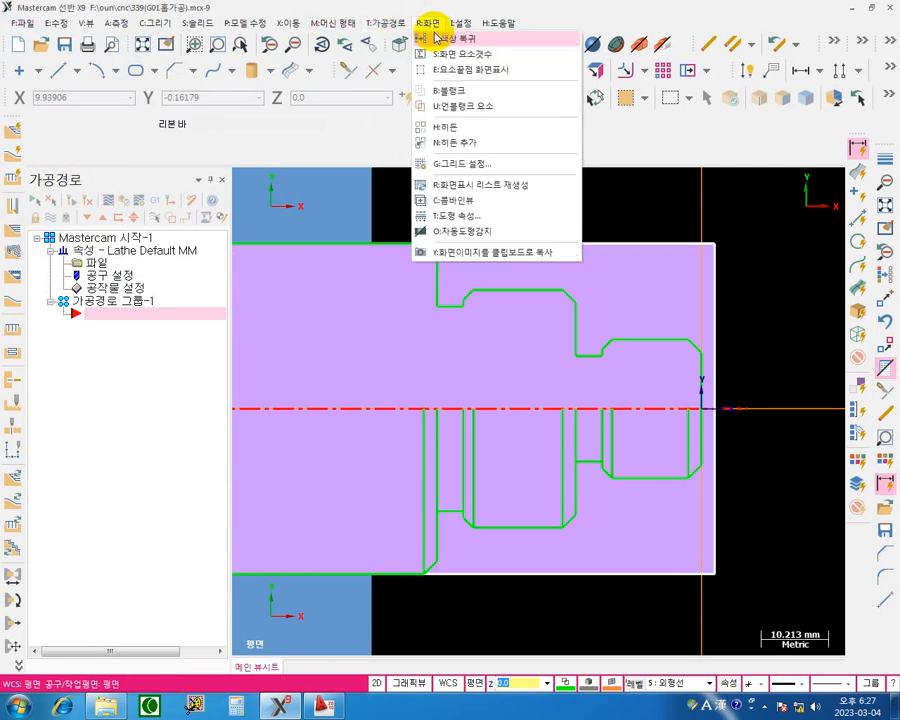
{"action": "left_click", "coordinate": [400, 38]}
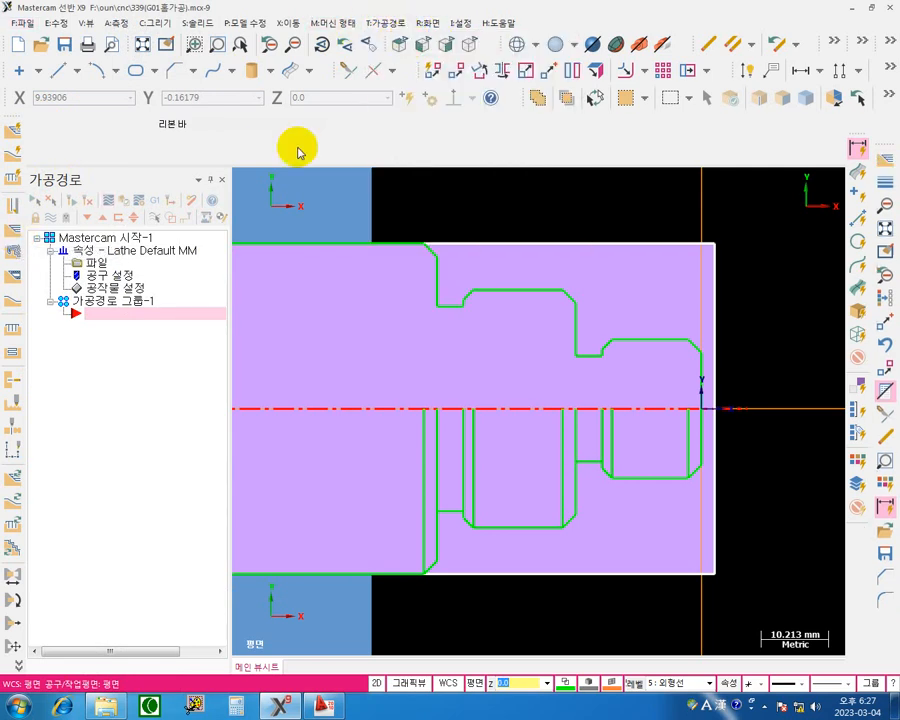
{"action": "left_click", "coordinate": [148, 463]}
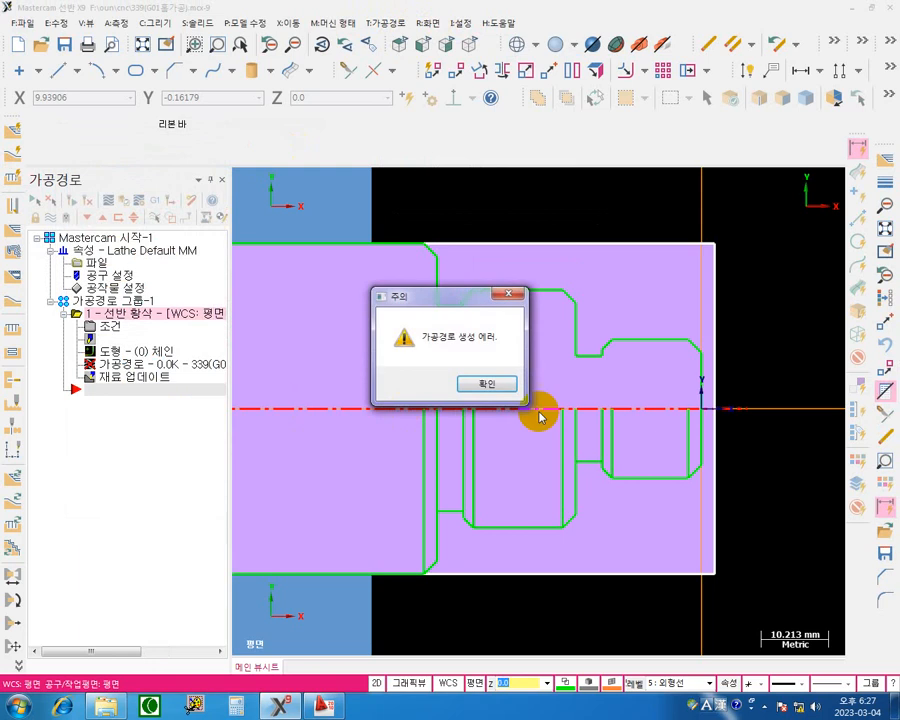
{"action": "left_click", "coordinate": [488, 380]}
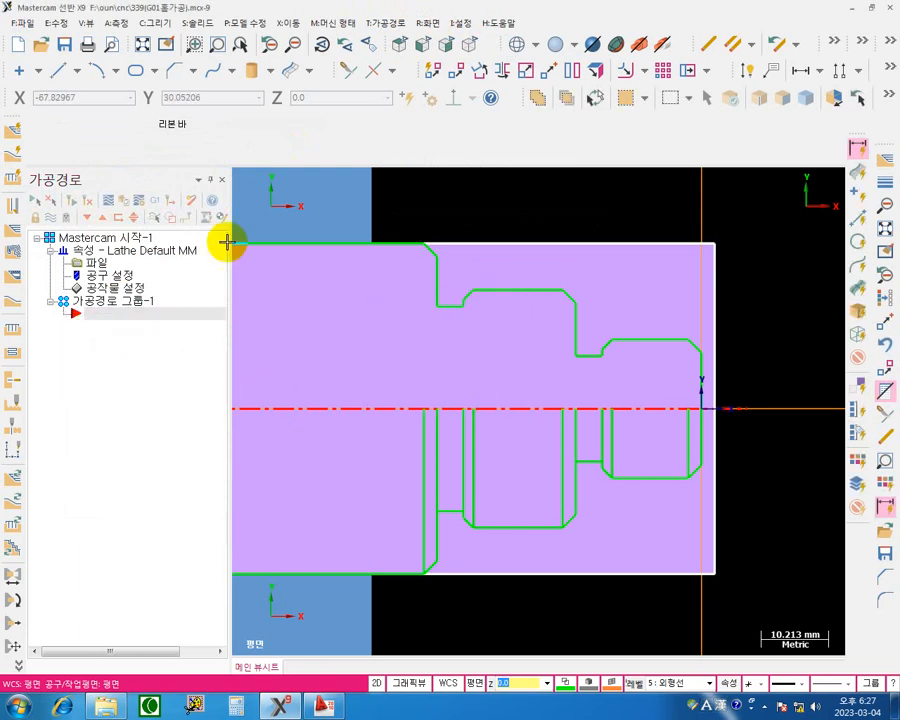
Start a lathe facing toolpath (단면가공) and examine the turning tools available in its tool list.
{"action": "left_click", "coordinate": [380, 23]}
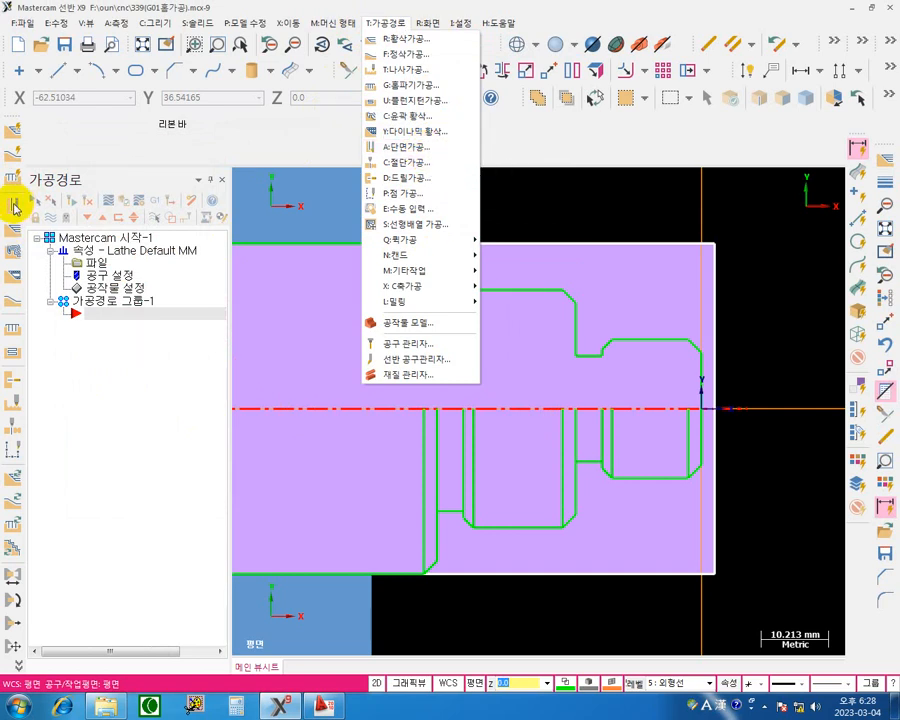
{"action": "left_click", "coordinate": [429, 152]}
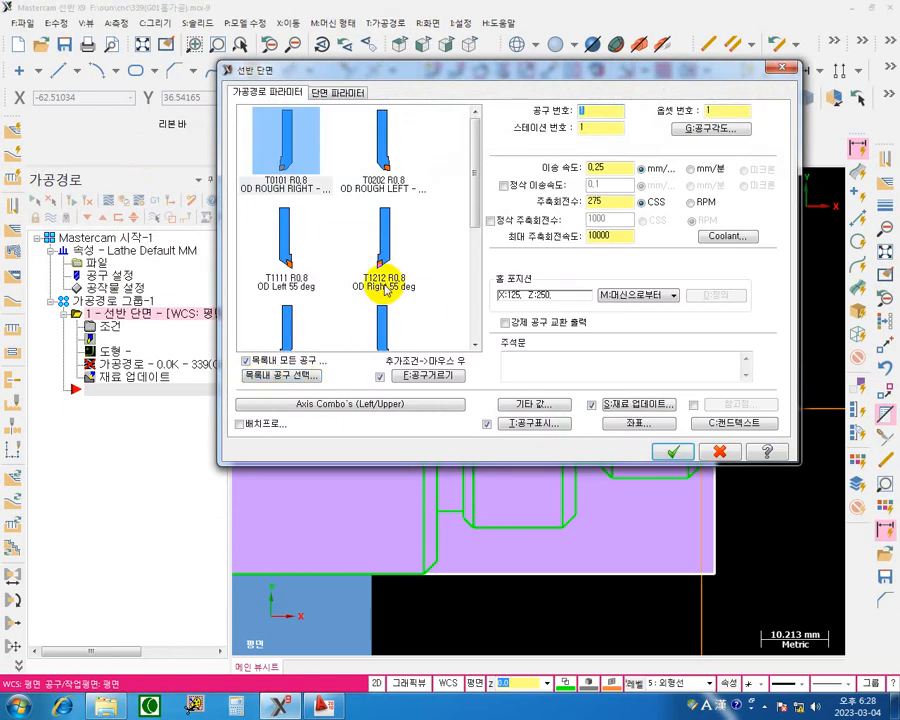
{"action": "mouse_move", "coordinate": [385, 289]}
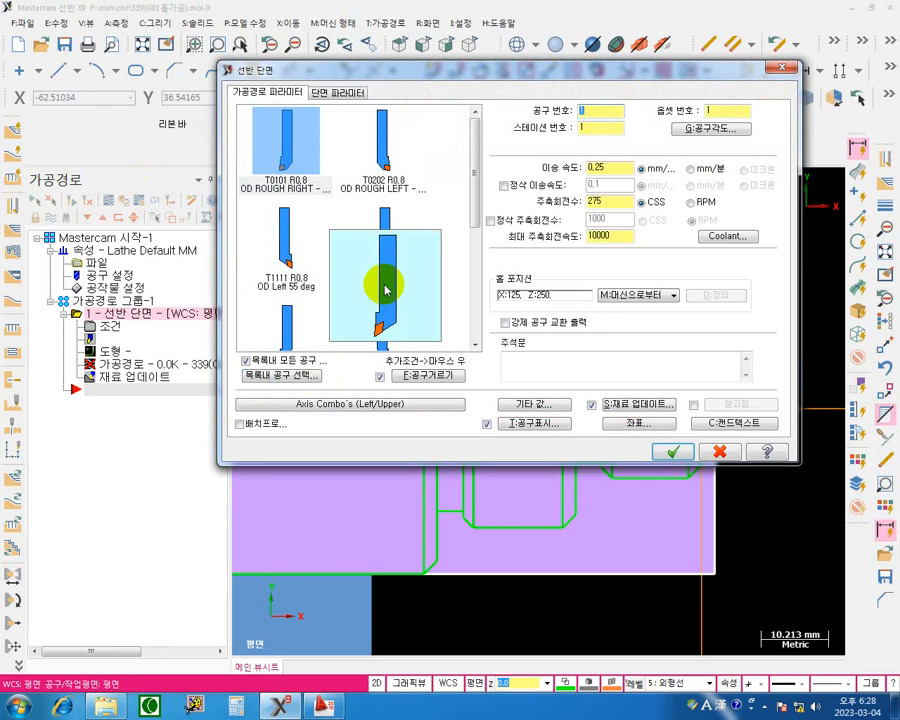
{"action": "left_click_drag", "start_coordinate": [373, 72], "coordinate": [223, 192]}
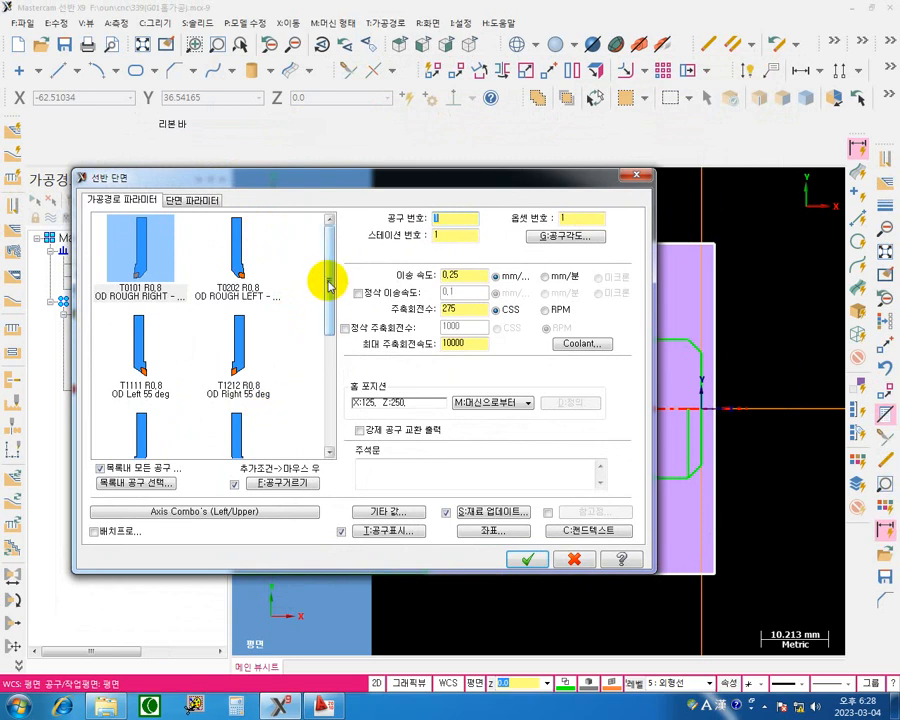
{"action": "left_click_drag", "start_coordinate": [327, 281], "coordinate": [324, 244]}
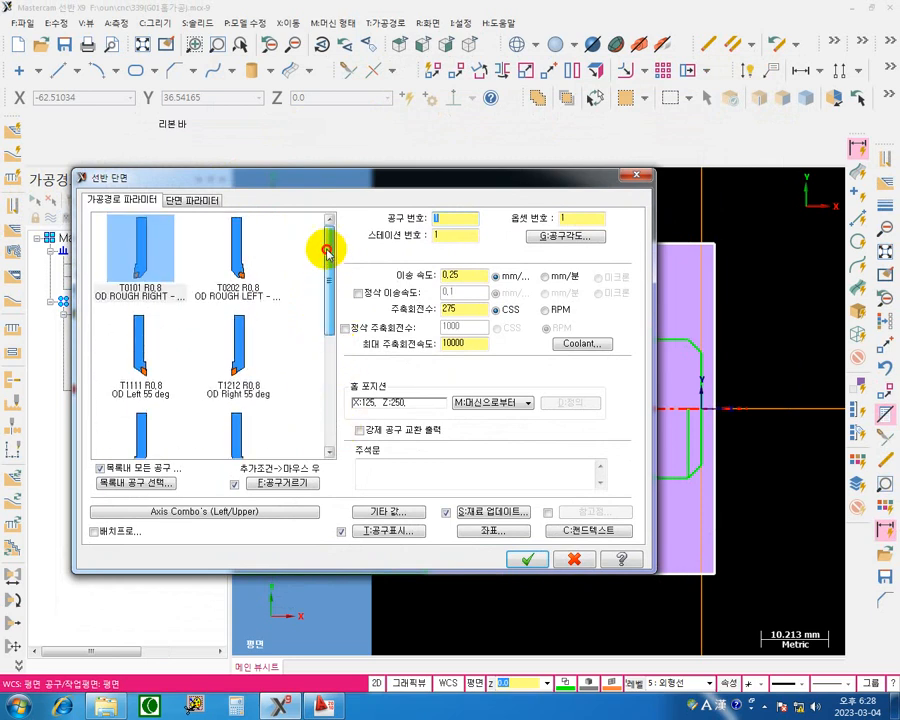
Hide the library tools from the facing tool list and look through the Lathe_mm tool manager.
{"action": "left_click", "coordinate": [100, 468]}
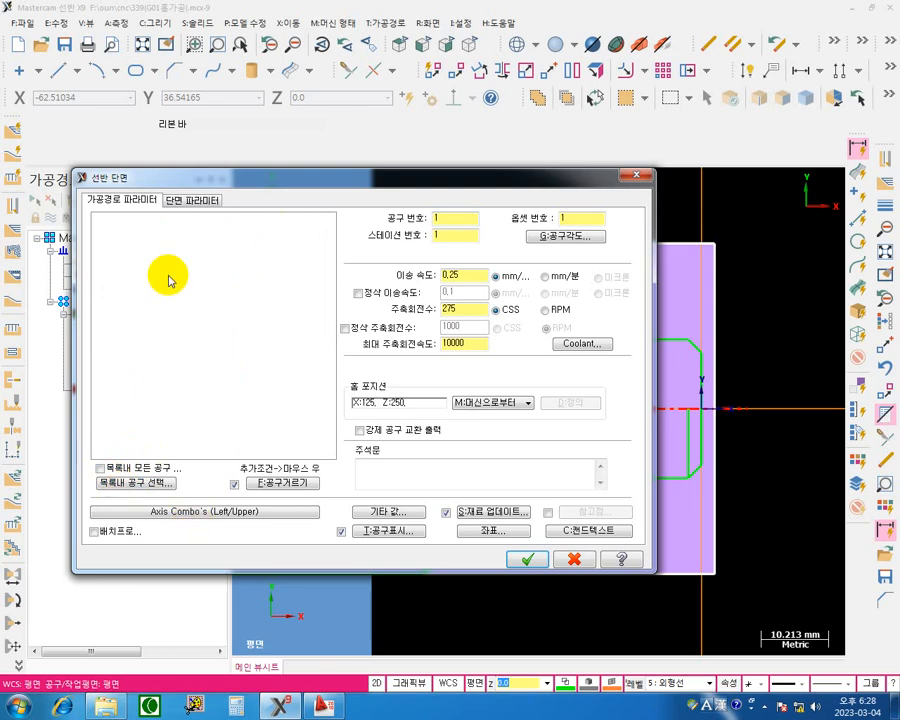
{"action": "right_click", "coordinate": [184, 247]}
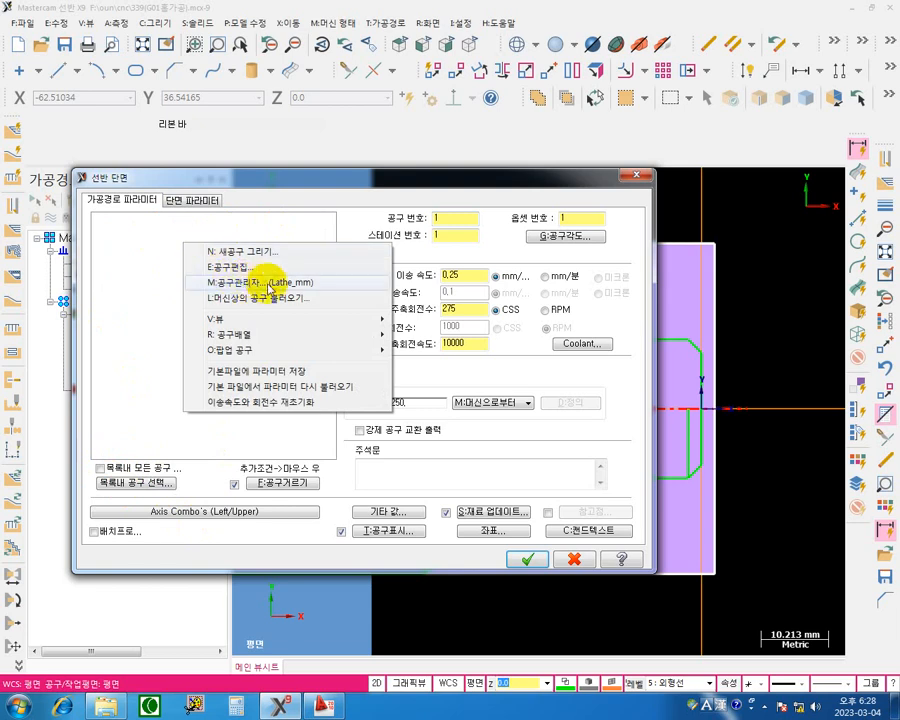
{"action": "left_click", "coordinate": [248, 282]}
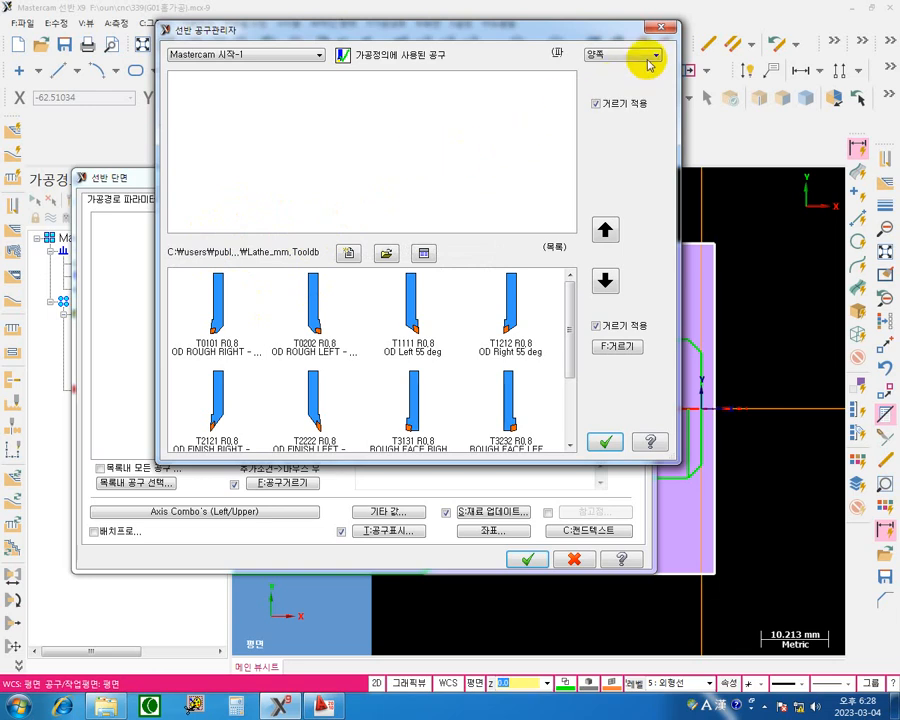
{"action": "left_click", "coordinate": [666, 32]}
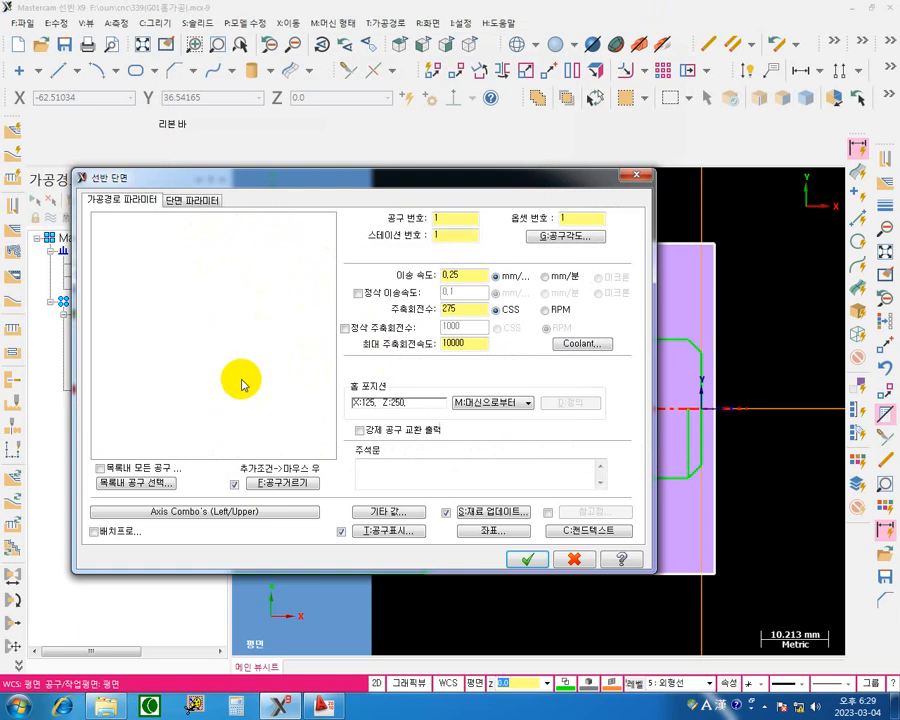
Show the library tools in the facing tool list and select T0101 R0.8 OD ROUGH RIGHT - 80 DEG.
{"action": "left_click", "coordinate": [99, 467]}
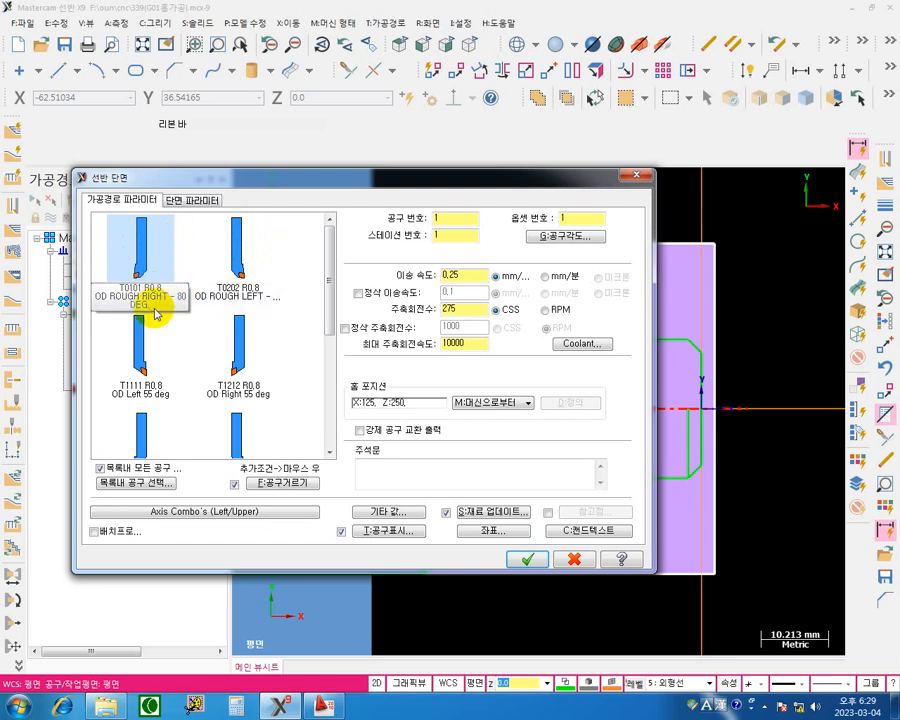
{"action": "left_click", "coordinate": [137, 272]}
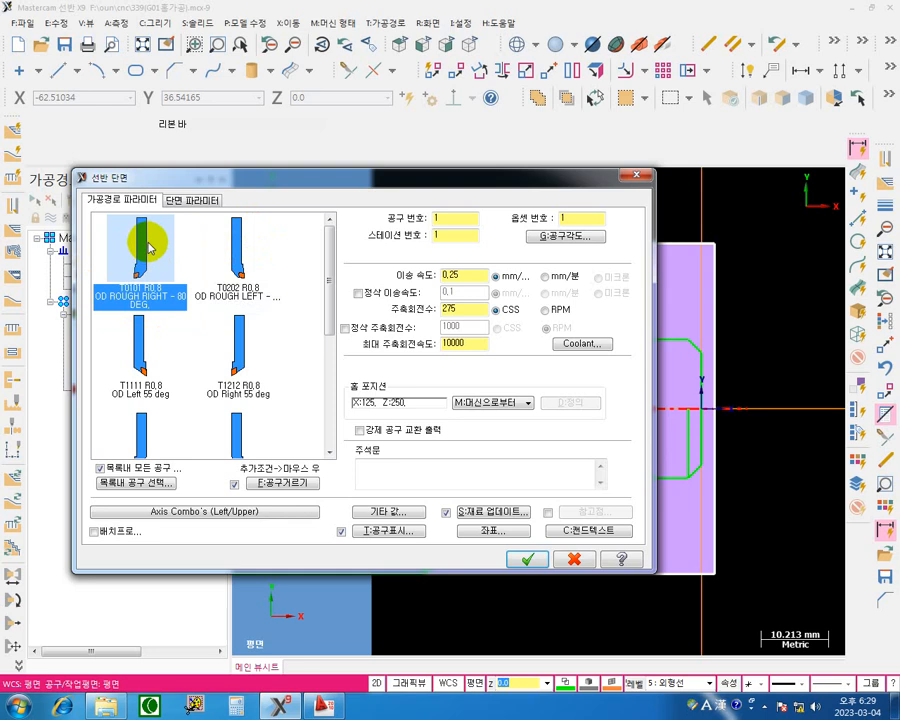
{"action": "mouse_move", "coordinate": [148, 248]}
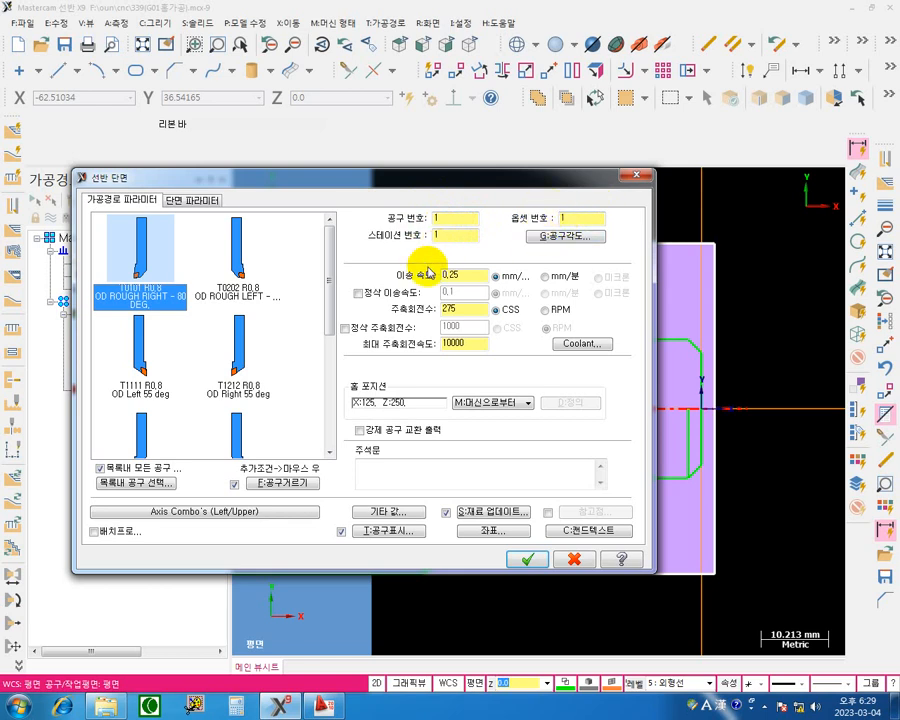
Handwrite T0101 in blue, link its digit pairs in magenta to the tool and offset numbers, and leave the screen pen.
{"action": "key", "text": "F9"}
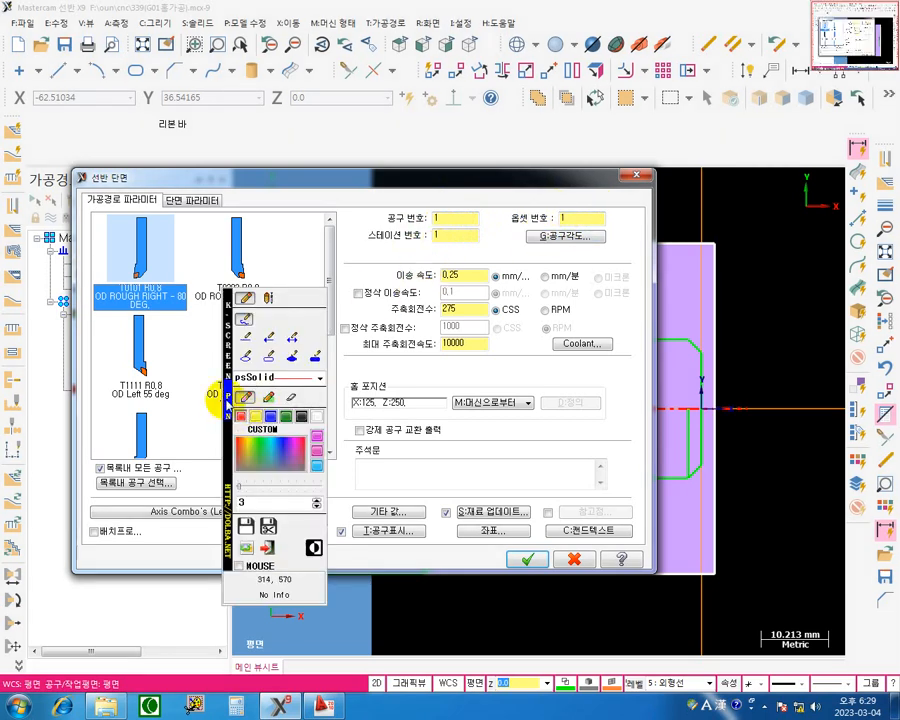
{"action": "left_click_drag", "start_coordinate": [228, 400], "coordinate": [91, 372]}
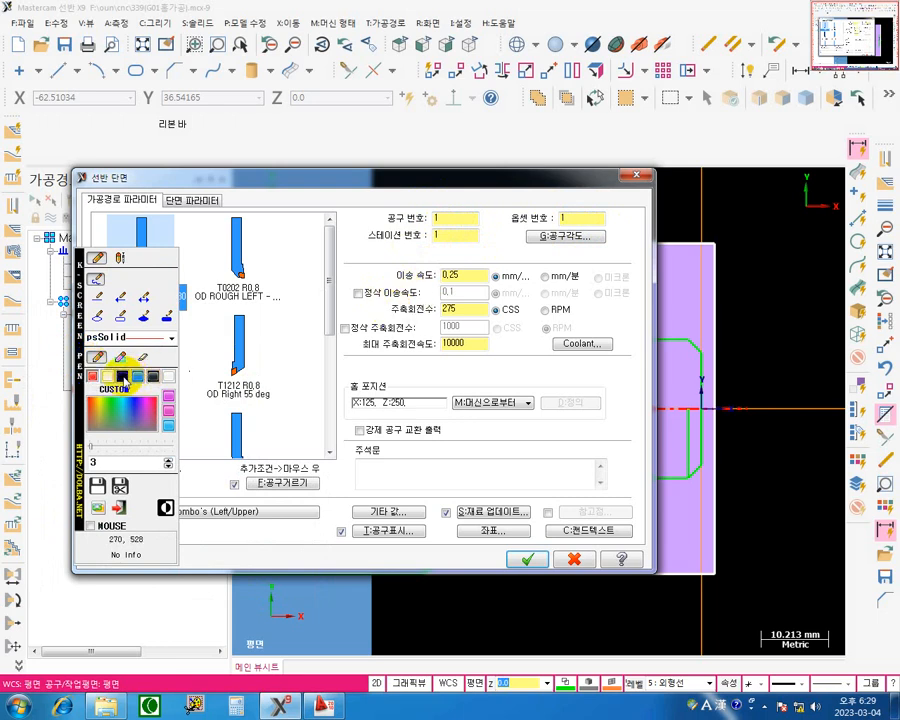
{"action": "left_click", "coordinate": [124, 378]}
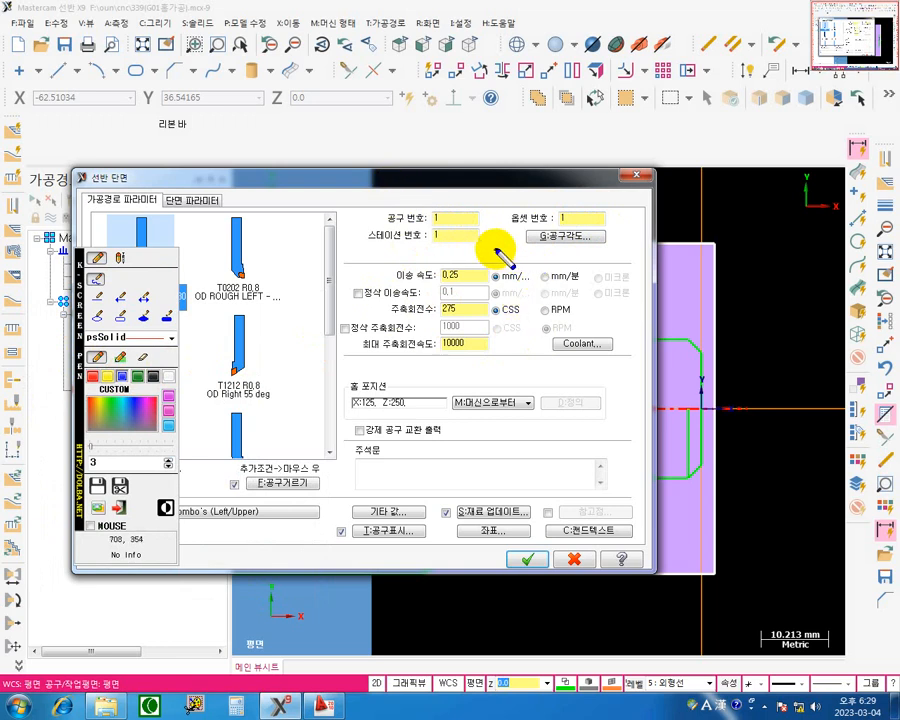
{"action": "mouse_move", "coordinate": [496, 249]}
{"action": "left_mouse_down"}
{"action": "mouse_move", "coordinate": [515, 250]}
{"action": "mouse_move", "coordinate": [505, 277]}
{"action": "mouse_move", "coordinate": [519, 271]}
{"action": "mouse_move", "coordinate": [518, 260]}
{"action": "mouse_move", "coordinate": [530, 275]}
{"action": "mouse_move", "coordinate": [546, 258]}
{"action": "mouse_move", "coordinate": [560, 276]}
{"action": "left_mouse_up"}
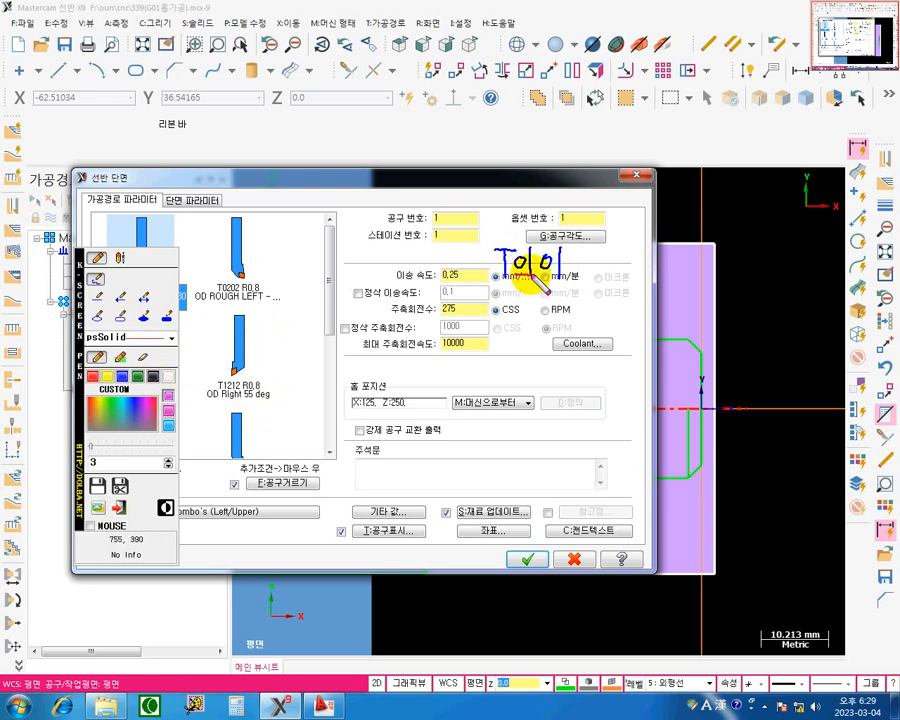
{"action": "mouse_move", "coordinate": [522, 276]}
{"action": "left_mouse_down"}
{"action": "mouse_move", "coordinate": [458, 277]}
{"action": "mouse_move", "coordinate": [442, 207]}
{"action": "mouse_move", "coordinate": [424, 209]}
{"action": "mouse_move", "coordinate": [435, 214]}
{"action": "left_mouse_up"}
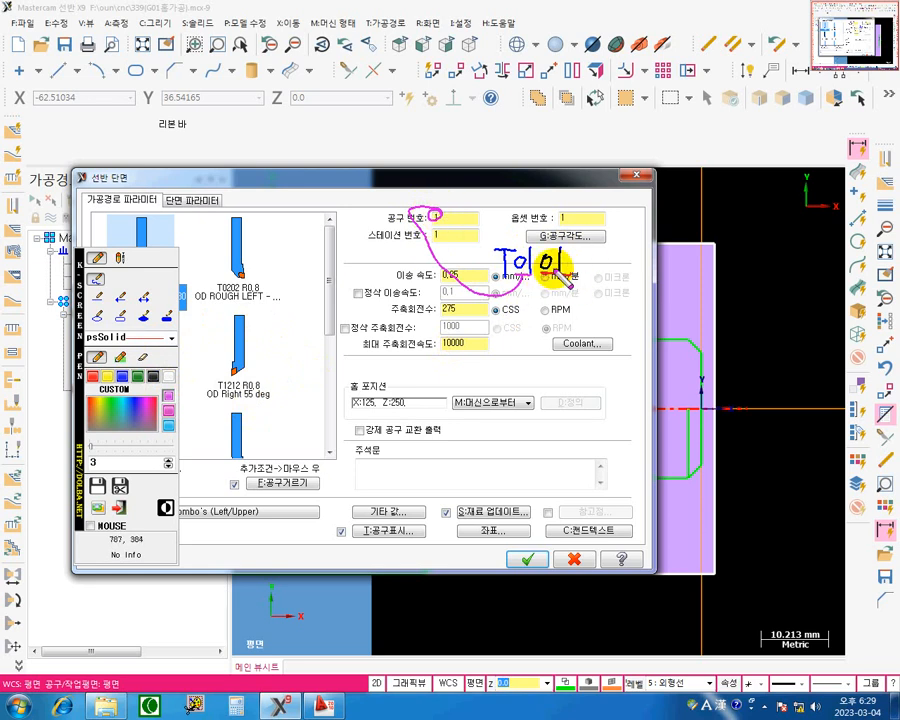
{"action": "mouse_move", "coordinate": [562, 262]}
{"action": "left_mouse_down"}
{"action": "mouse_move", "coordinate": [566, 206]}
{"action": "mouse_move", "coordinate": [563, 215]}
{"action": "left_mouse_up"}
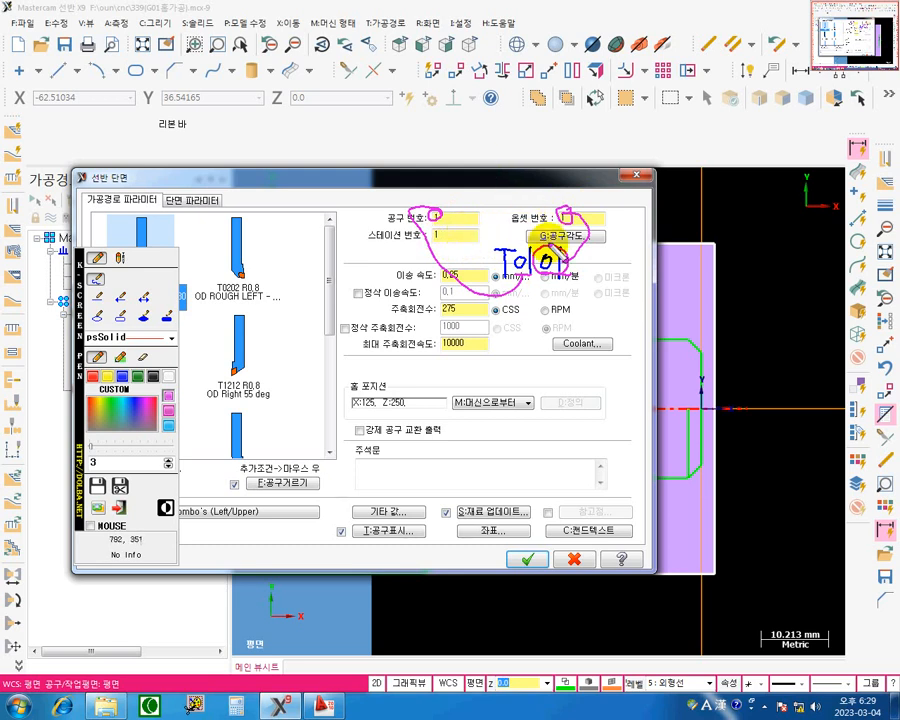
{"action": "key", "text": "Escape"}
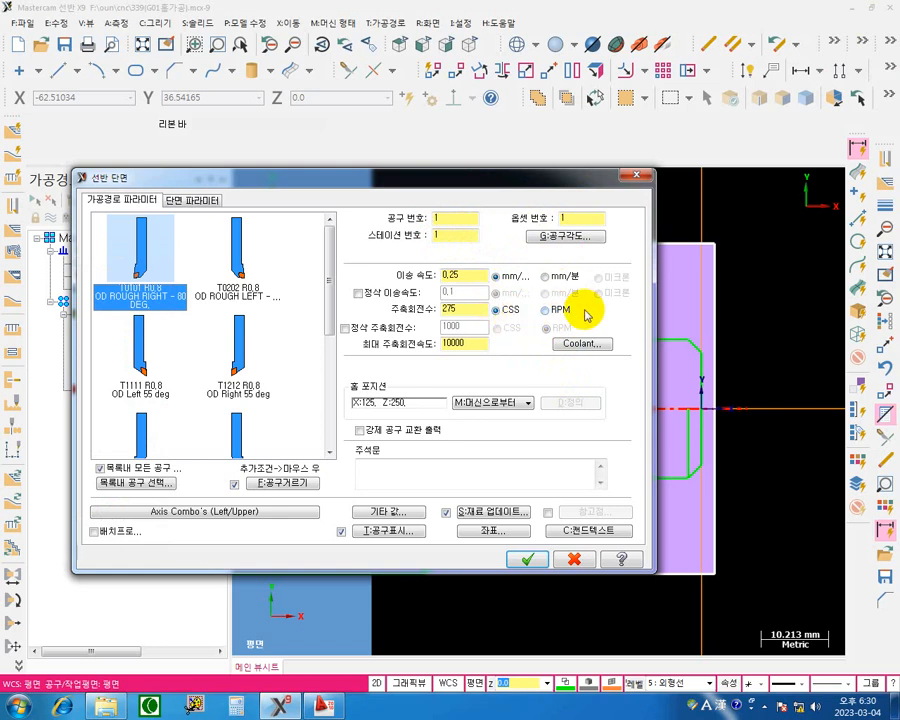
Handwrite G96 beside CSS and G97 beside RPM, mark both options, circle the spindle speed value, and leave the screen pen.
{"action": "key", "text": "F9"}
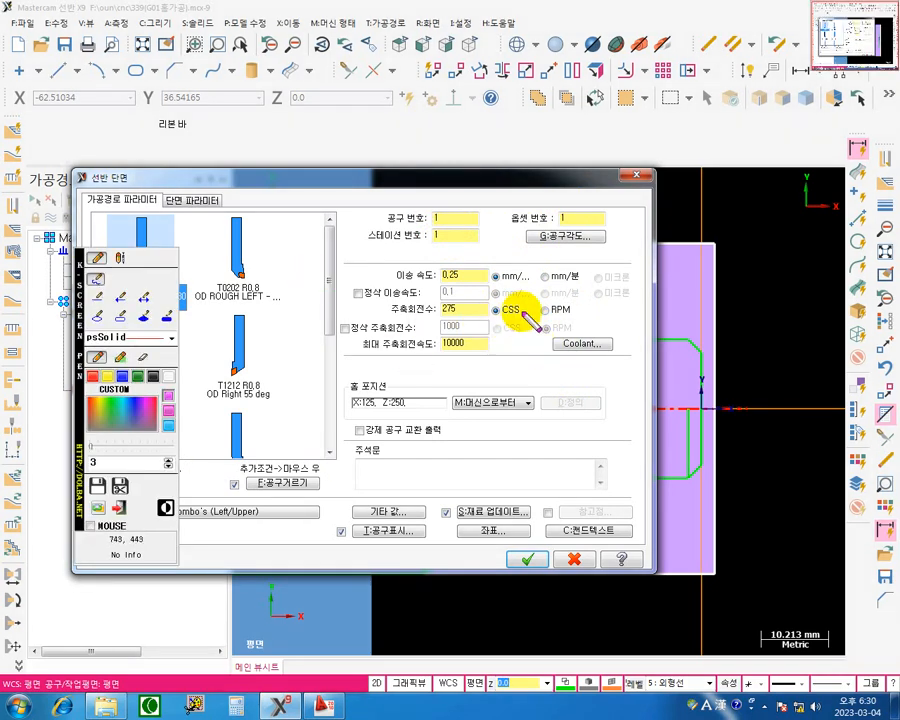
{"action": "mouse_move", "coordinate": [521, 318]}
{"action": "left_mouse_down"}
{"action": "mouse_move", "coordinate": [495, 325]}
{"action": "mouse_move", "coordinate": [515, 320]}
{"action": "mouse_move", "coordinate": [513, 341]}
{"action": "mouse_move", "coordinate": [526, 326]}
{"action": "mouse_move", "coordinate": [519, 334]}
{"action": "left_mouse_up"}
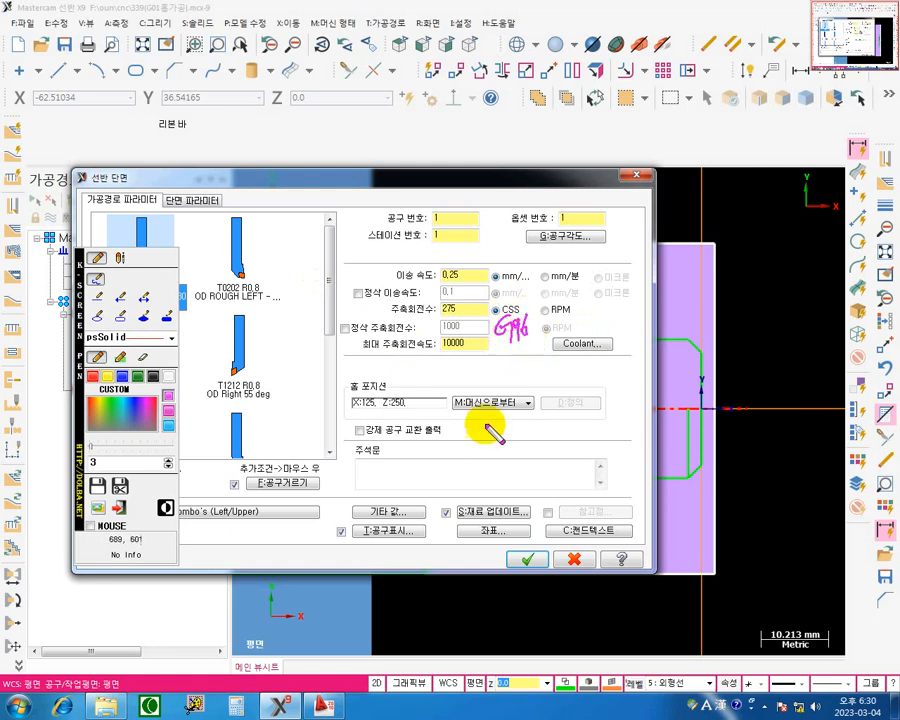
{"action": "mouse_move", "coordinate": [577, 305]}
{"action": "left_mouse_down"}
{"action": "mouse_move", "coordinate": [583, 315]}
{"action": "mouse_move", "coordinate": [603, 311]}
{"action": "mouse_move", "coordinate": [596, 323]}
{"action": "mouse_move", "coordinate": [605, 304]}
{"action": "mouse_move", "coordinate": [603, 329]}
{"action": "left_mouse_up"}
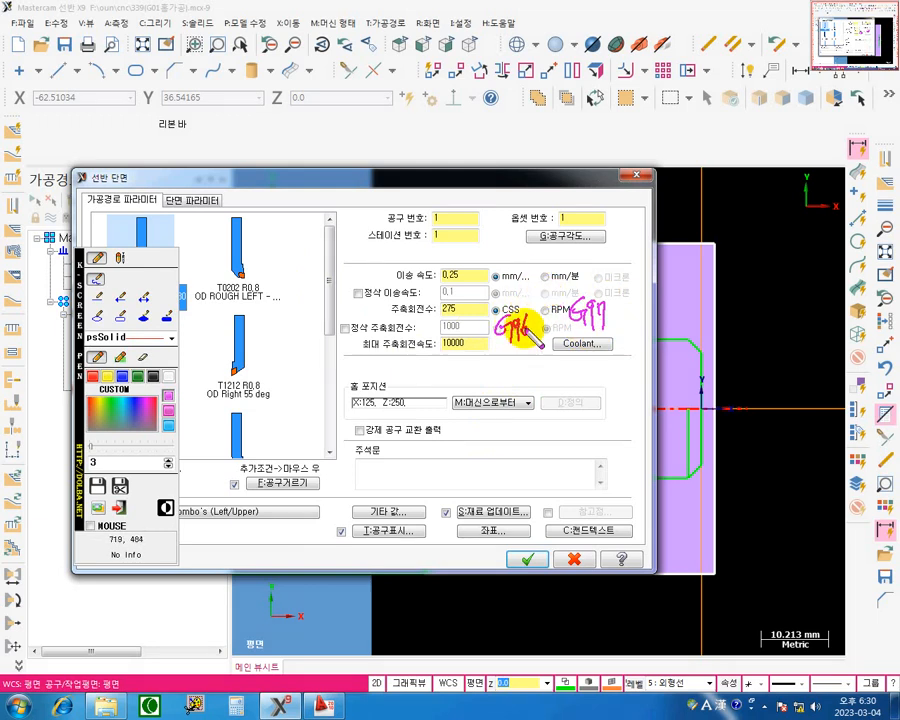
{"action": "left_click_drag", "start_coordinate": [491, 345], "coordinate": [530, 352]}
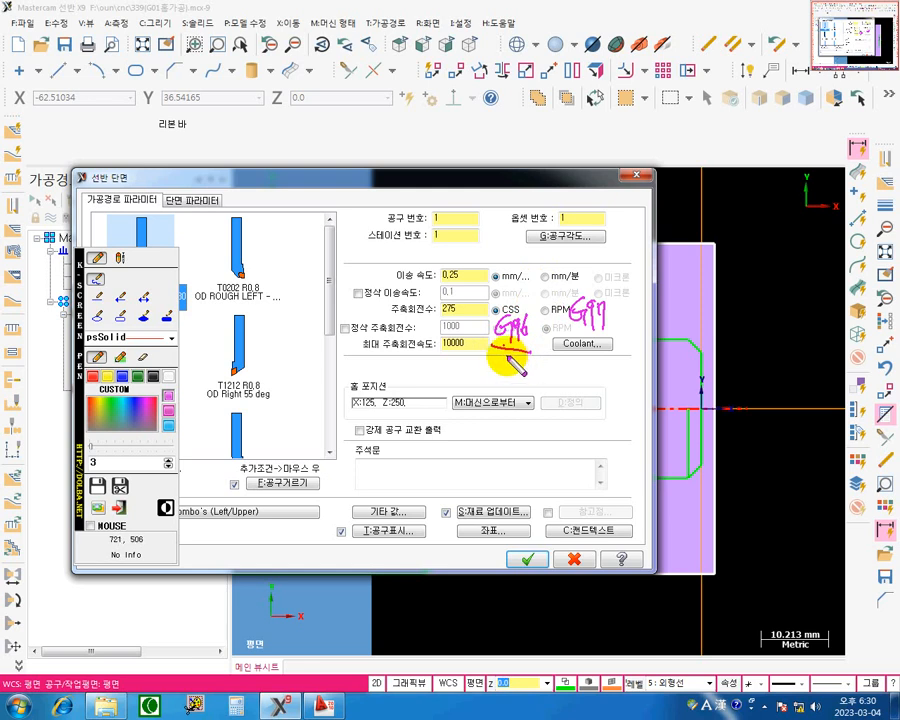
{"action": "left_click_drag", "start_coordinate": [543, 300], "coordinate": [566, 298]}
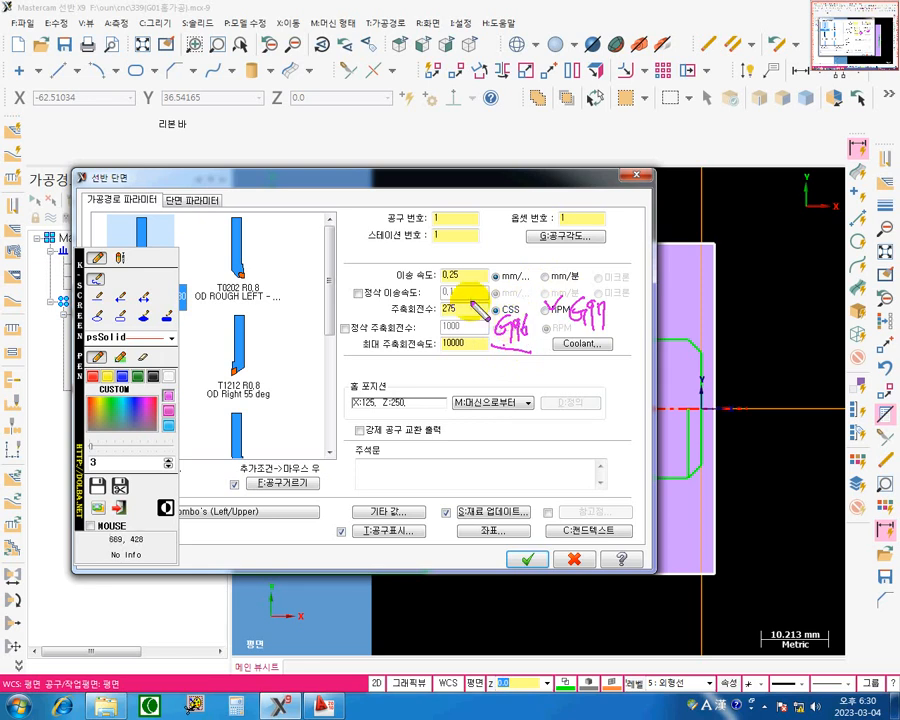
{"action": "mouse_move", "coordinate": [443, 309]}
{"action": "left_mouse_down"}
{"action": "mouse_move", "coordinate": [457, 303]}
{"action": "mouse_move", "coordinate": [453, 314]}
{"action": "left_mouse_up"}
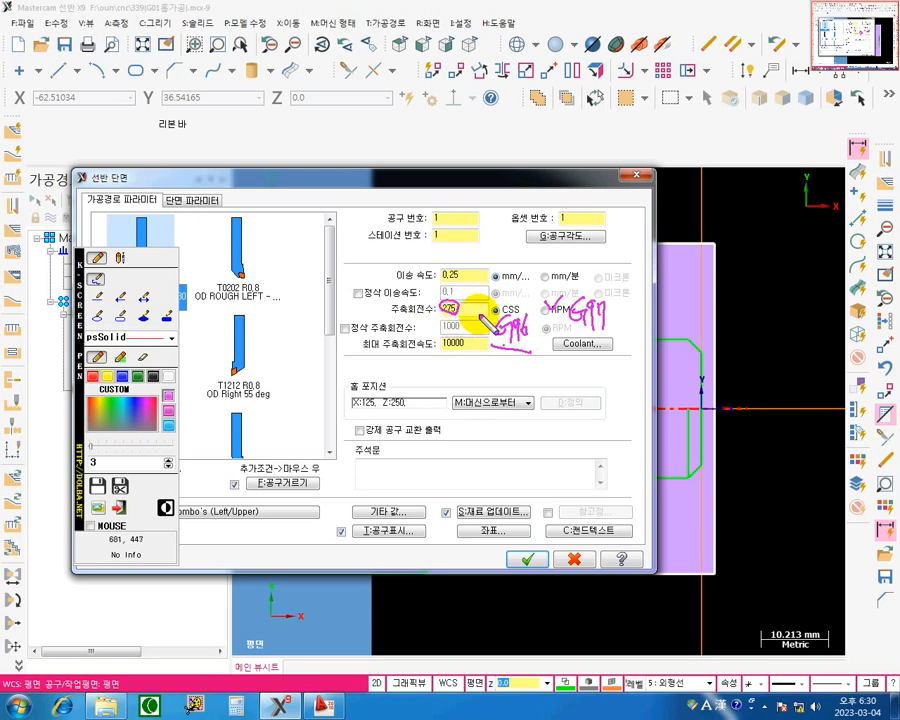
{"action": "key", "text": "Escape"}
Set the facing feed rate to 0.2 and use the mm per revolution unit.
{"action": "double_click", "coordinate": [462, 274]}
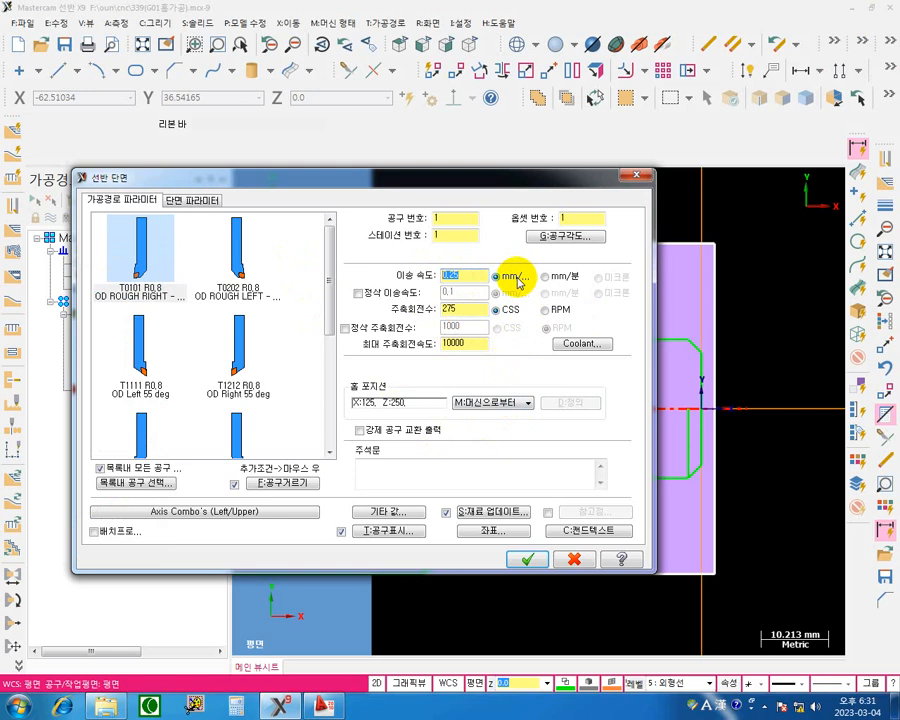
{"action": "left_click", "coordinate": [564, 278]}
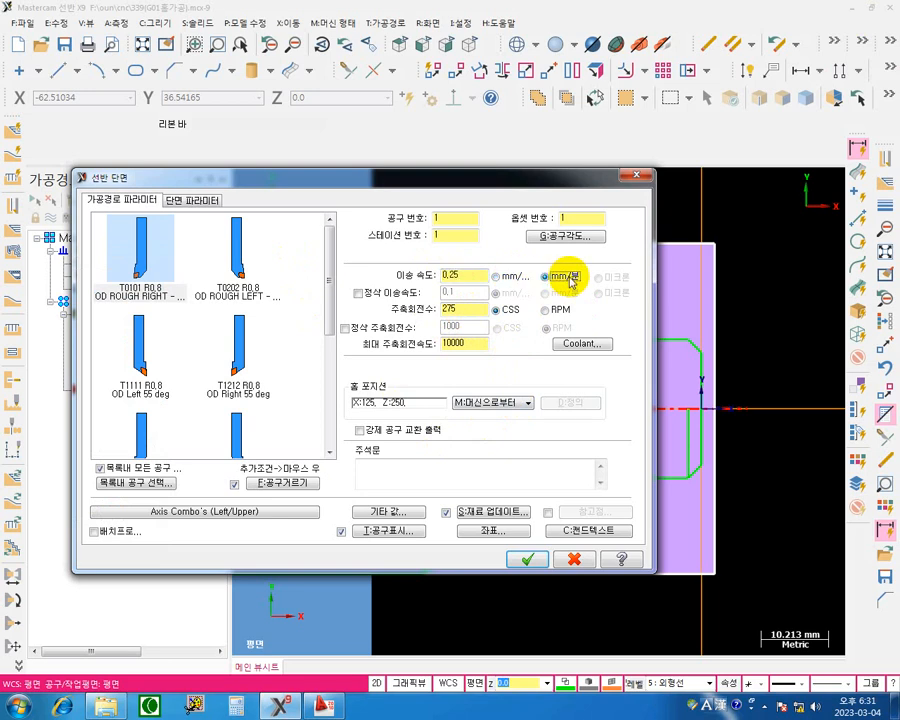
{"action": "left_click", "coordinate": [498, 278]}
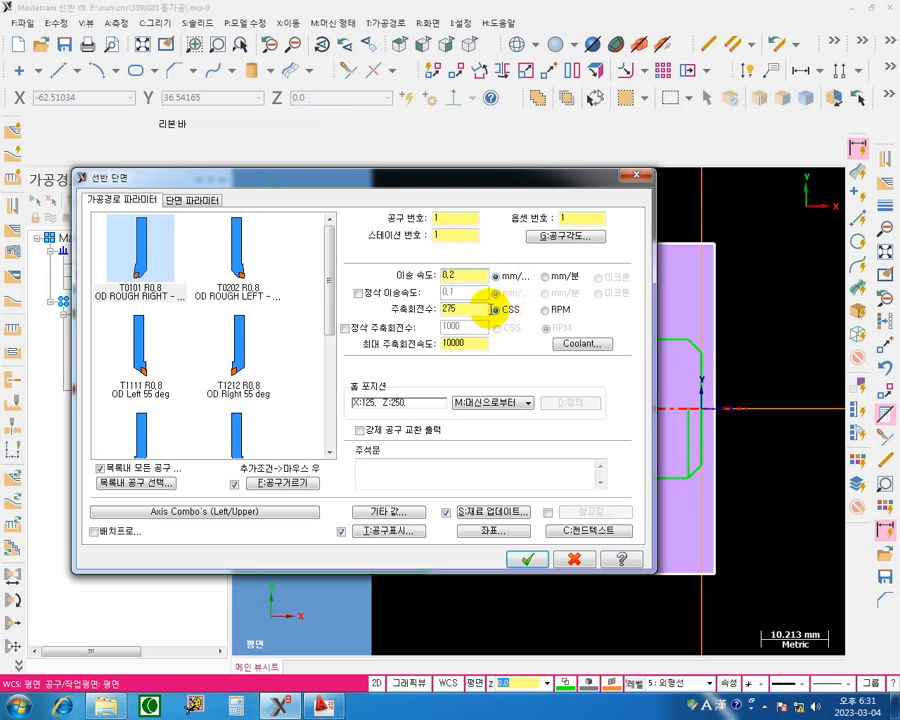
Set the facing spindle speed to 150 with constant surface speed (CSS).
{"action": "left_click_drag", "start_coordinate": [471, 310], "coordinate": [240, 294]}
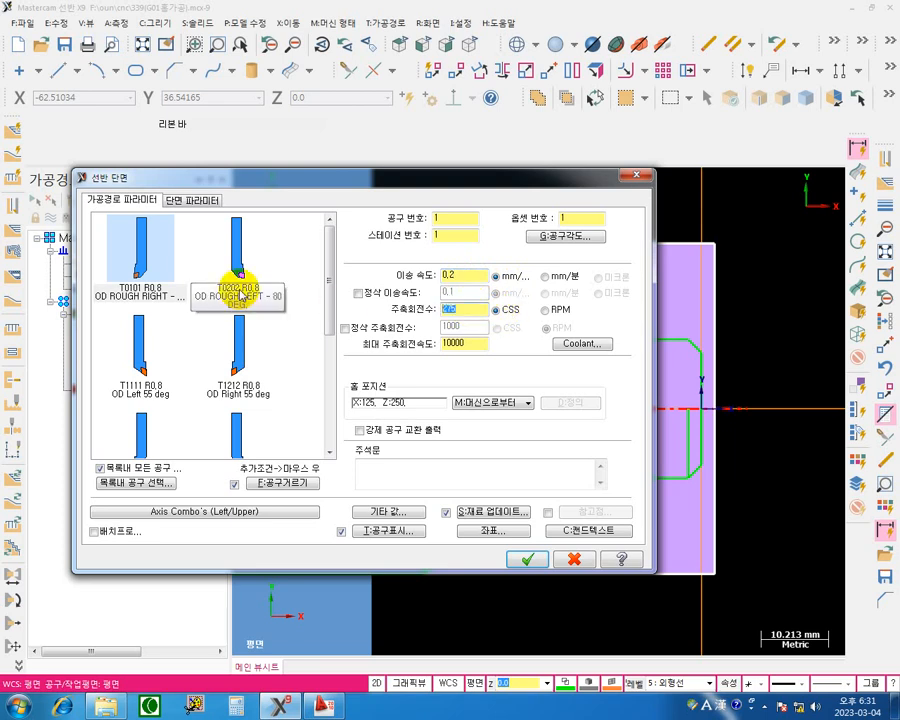
{"action": "mouse_move", "coordinate": [240, 294]}
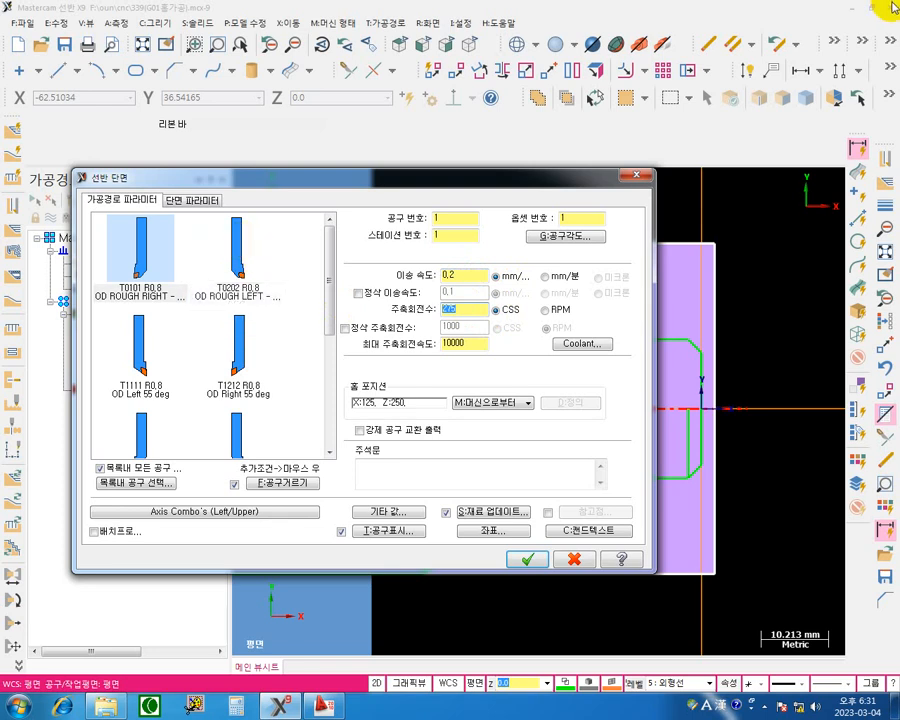
{"action": "type", "text": "150"}
{"action": "left_click", "coordinate": [742, 270]}
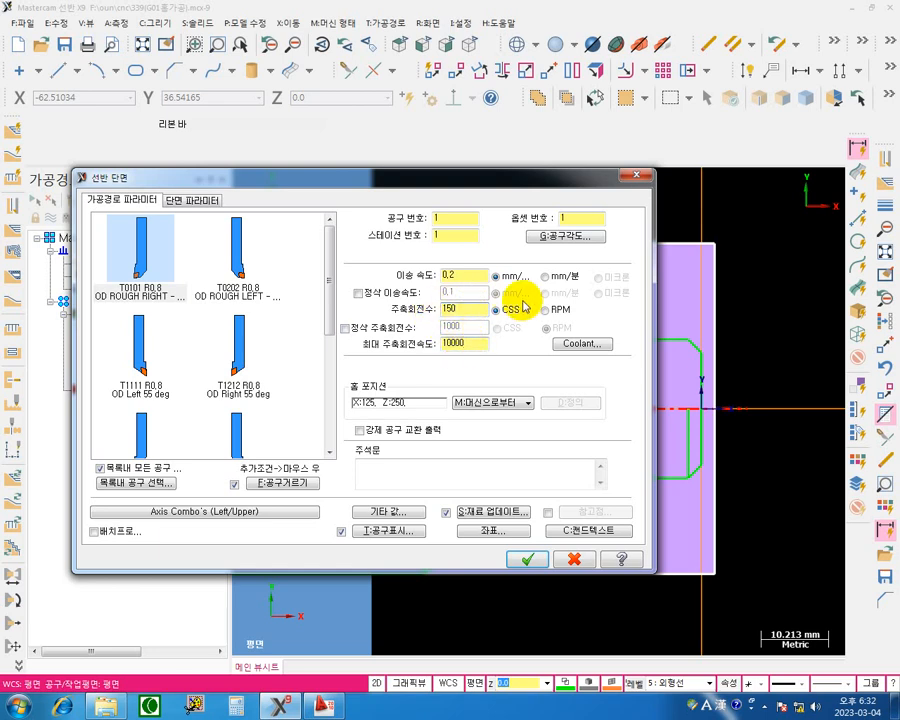
{"action": "double_click", "coordinate": [447, 310]}
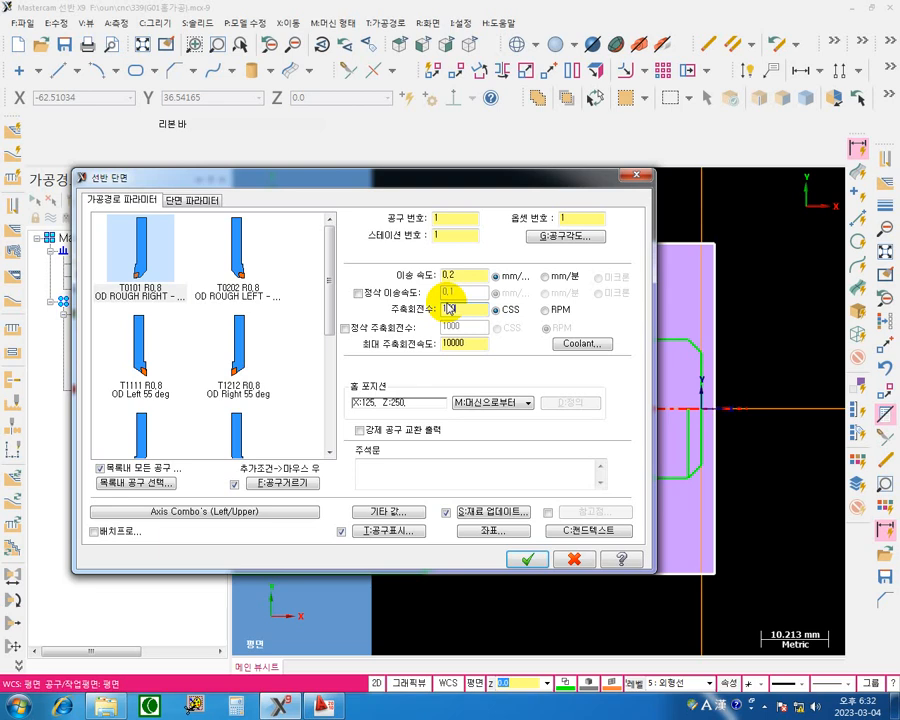
{"action": "type", "text": "50"}
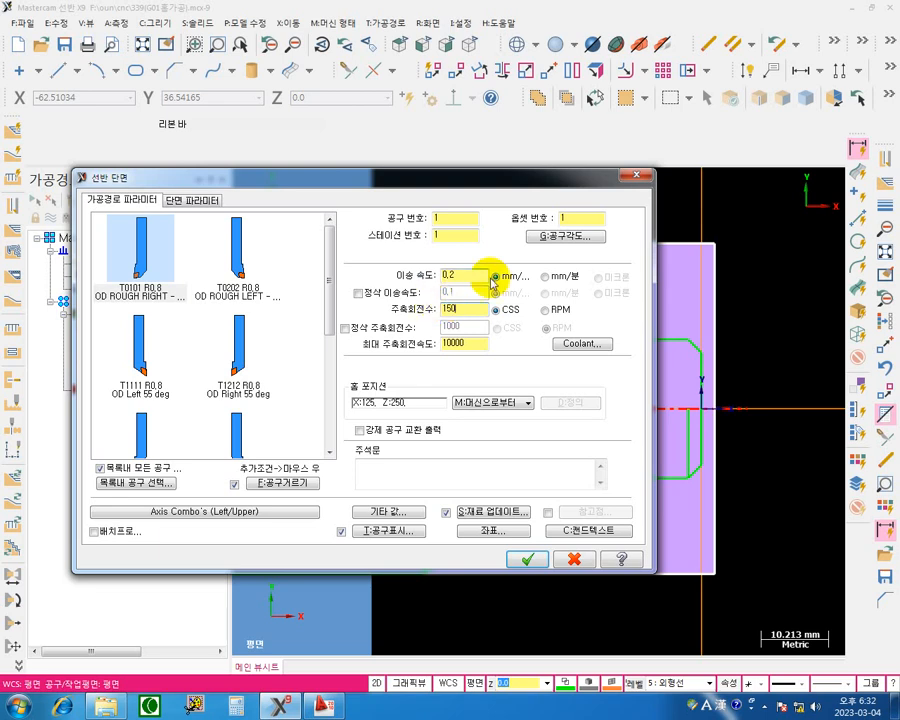
Limit the maximum spindle speed of the facing operation to 3000.
{"action": "double_click", "coordinate": [476, 343]}
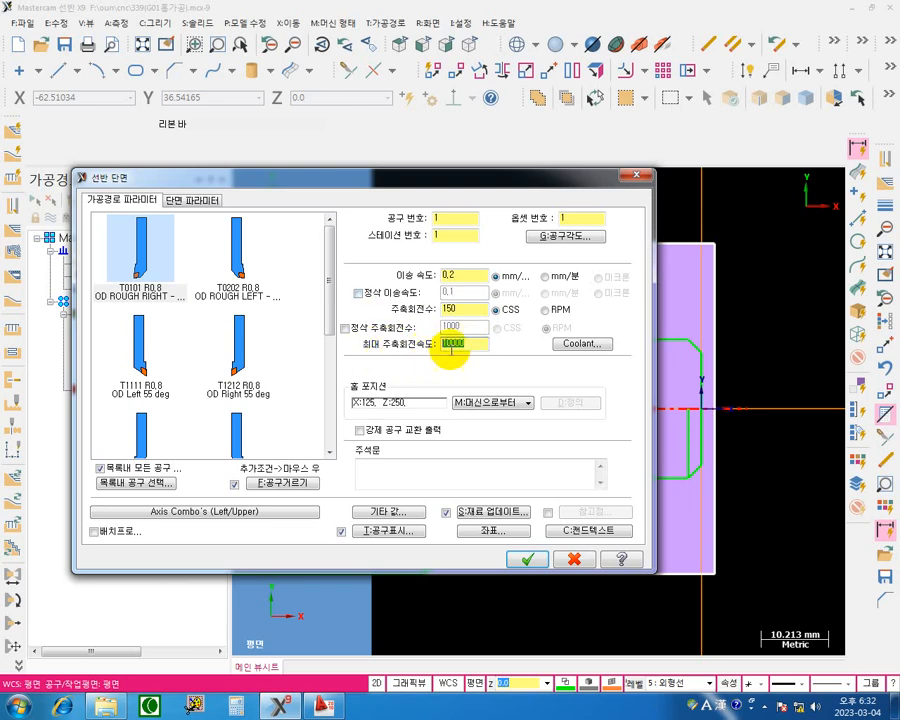
{"action": "type", "text": "3"}
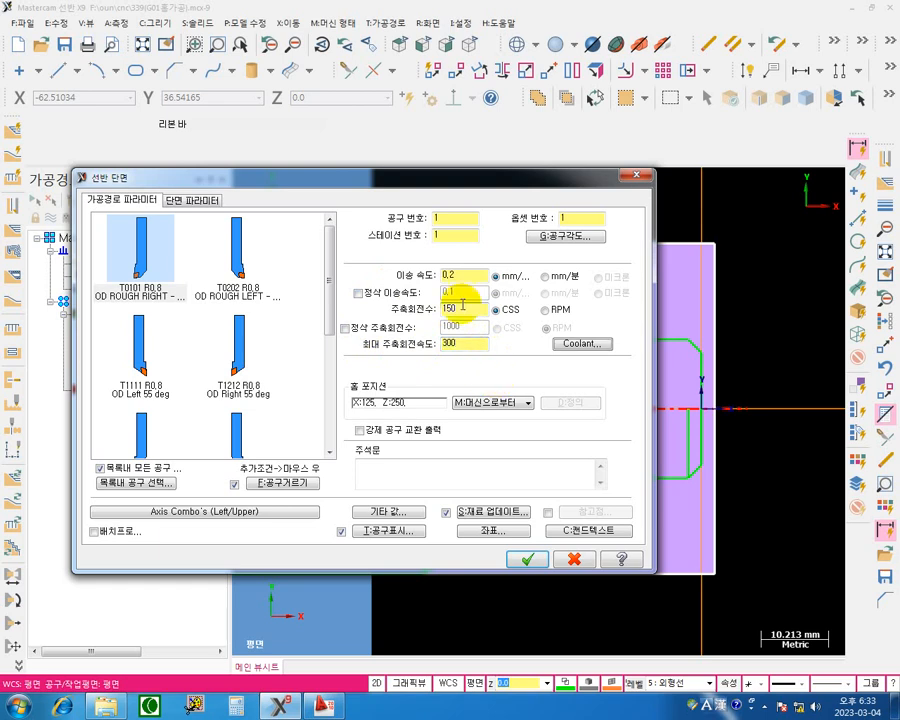
{"action": "type", "text": "000"}
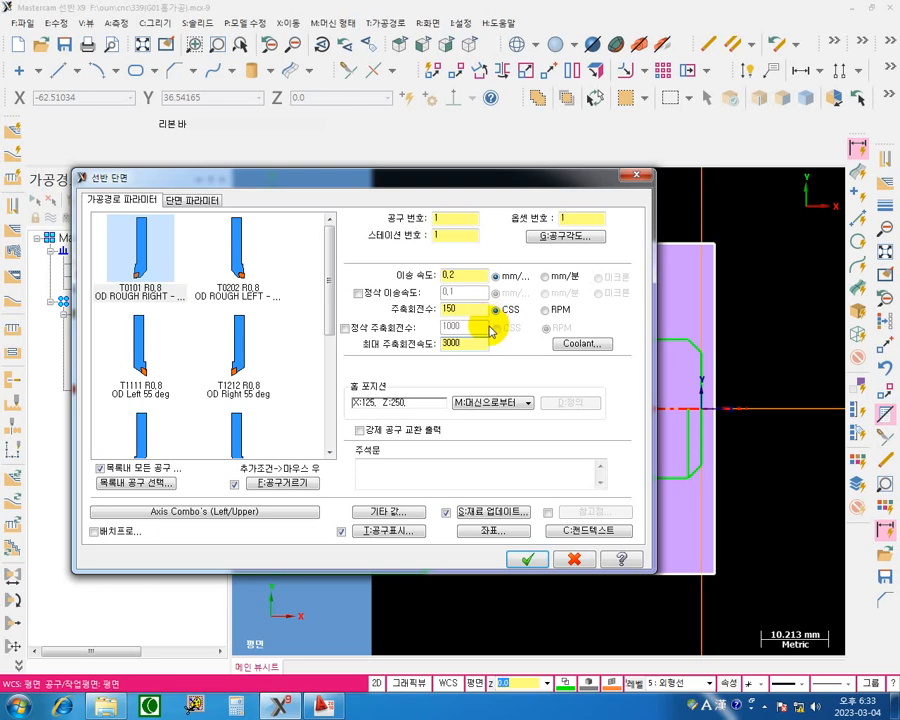
Circle the maximum spindle speed with the red screen pen, handwrite G50 S3000 and G50 X_ Z_ beside it, and leave the pen.
{"action": "key", "text": "F9"}
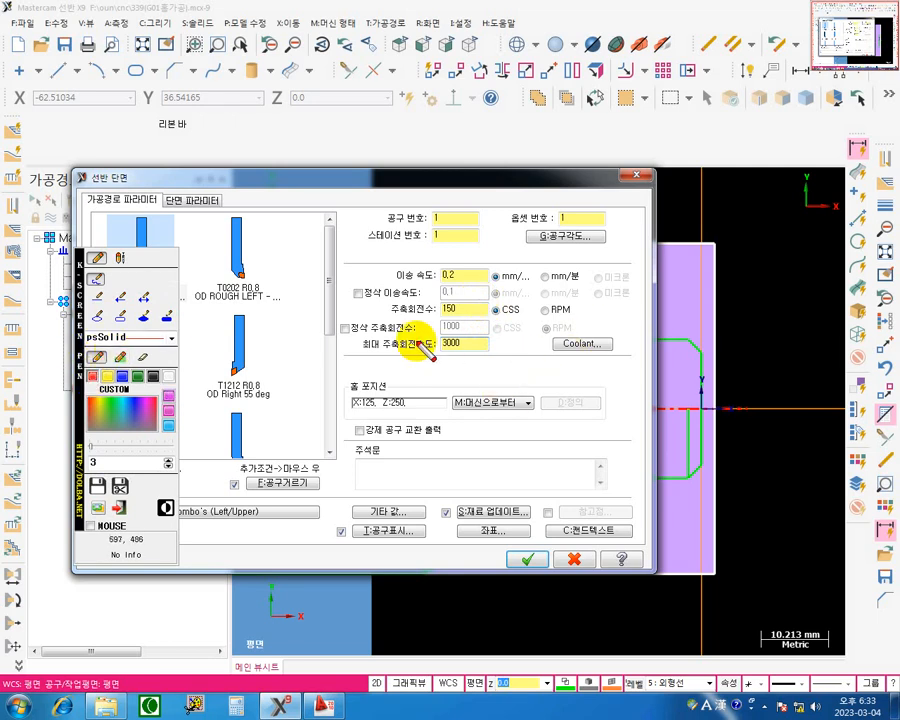
{"action": "mouse_move", "coordinate": [444, 338]}
{"action": "left_mouse_down"}
{"action": "mouse_move", "coordinate": [426, 348]}
{"action": "mouse_move", "coordinate": [500, 357]}
{"action": "mouse_move", "coordinate": [530, 373]}
{"action": "mouse_move", "coordinate": [520, 361]}
{"action": "left_mouse_up"}
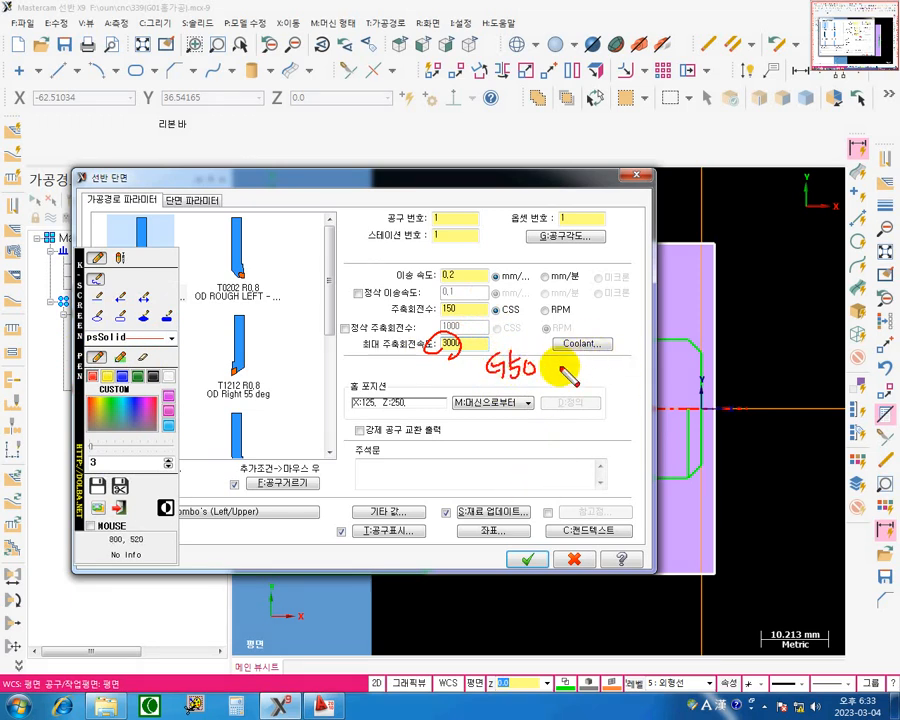
{"action": "mouse_move", "coordinate": [568, 362]}
{"action": "left_mouse_down"}
{"action": "mouse_move", "coordinate": [559, 374]}
{"action": "mouse_move", "coordinate": [650, 388]}
{"action": "left_mouse_up"}
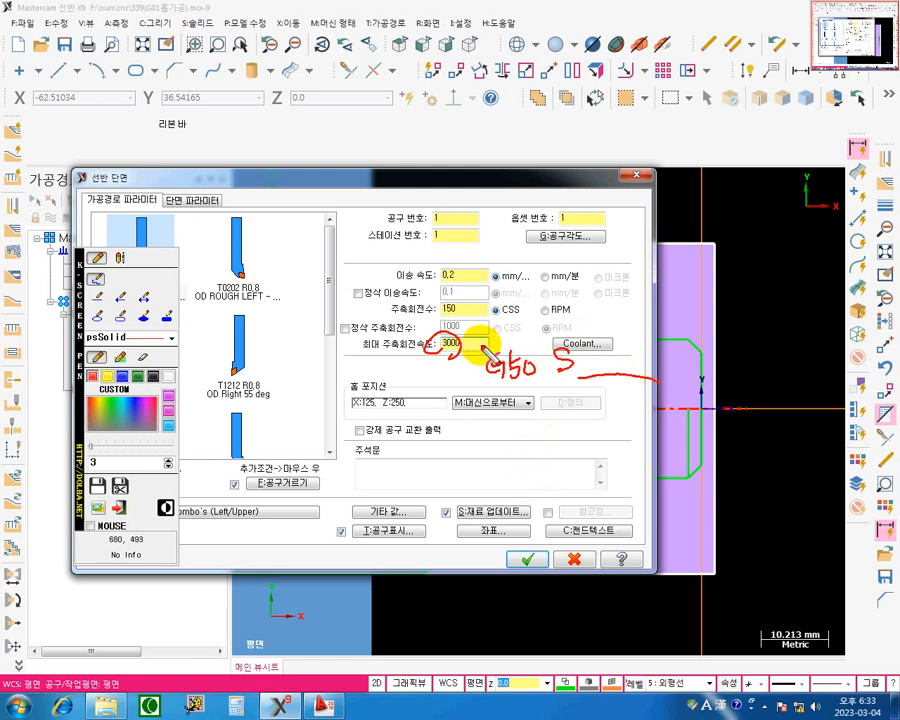
{"action": "mouse_move", "coordinate": [584, 352]}
{"action": "left_mouse_down"}
{"action": "mouse_move", "coordinate": [588, 376]}
{"action": "mouse_move", "coordinate": [622, 373]}
{"action": "mouse_move", "coordinate": [660, 348]}
{"action": "left_mouse_up"}
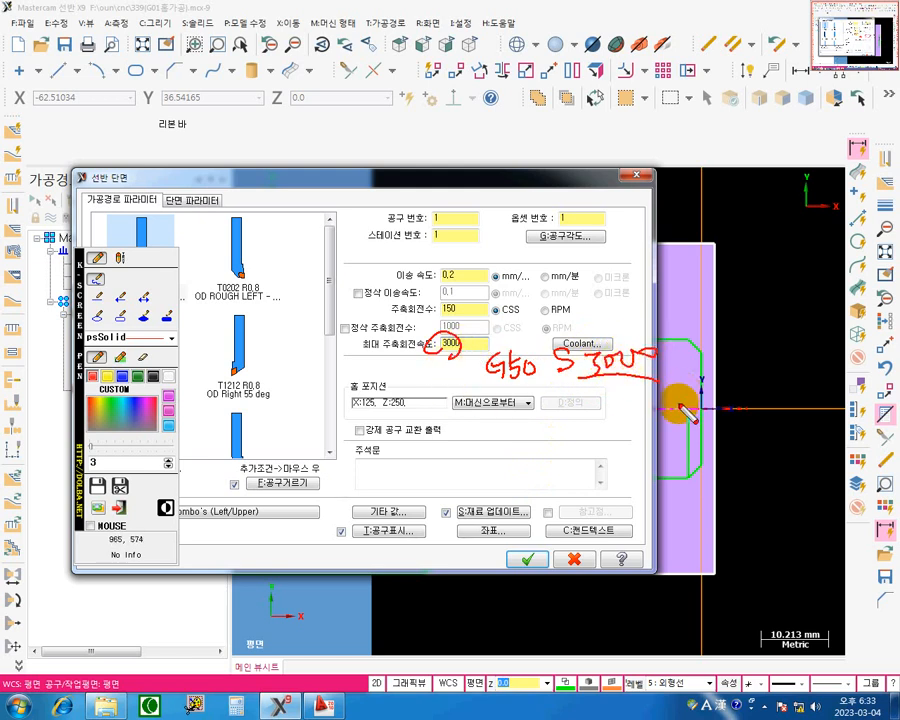
{"action": "left_click_drag", "start_coordinate": [501, 431], "coordinate": [499, 449]}
{"action": "left_click_drag", "start_coordinate": [511, 431], "coordinate": [509, 449]}
{"action": "mouse_move", "coordinate": [512, 431]}
{"action": "left_mouse_down"}
{"action": "mouse_move", "coordinate": [560, 430]}
{"action": "mouse_move", "coordinate": [584, 446]}
{"action": "mouse_move", "coordinate": [617, 437]}
{"action": "mouse_move", "coordinate": [635, 447]}
{"action": "left_mouse_up"}
{"action": "left_click_drag", "start_coordinate": [641, 447], "coordinate": [681, 444]}
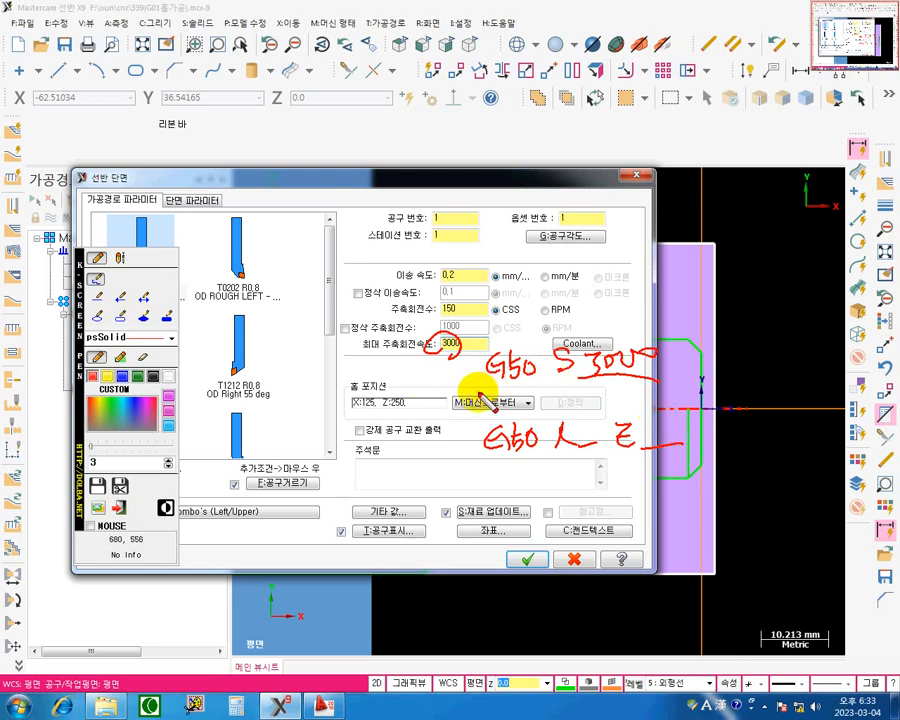
{"action": "key", "text": "Escape"}
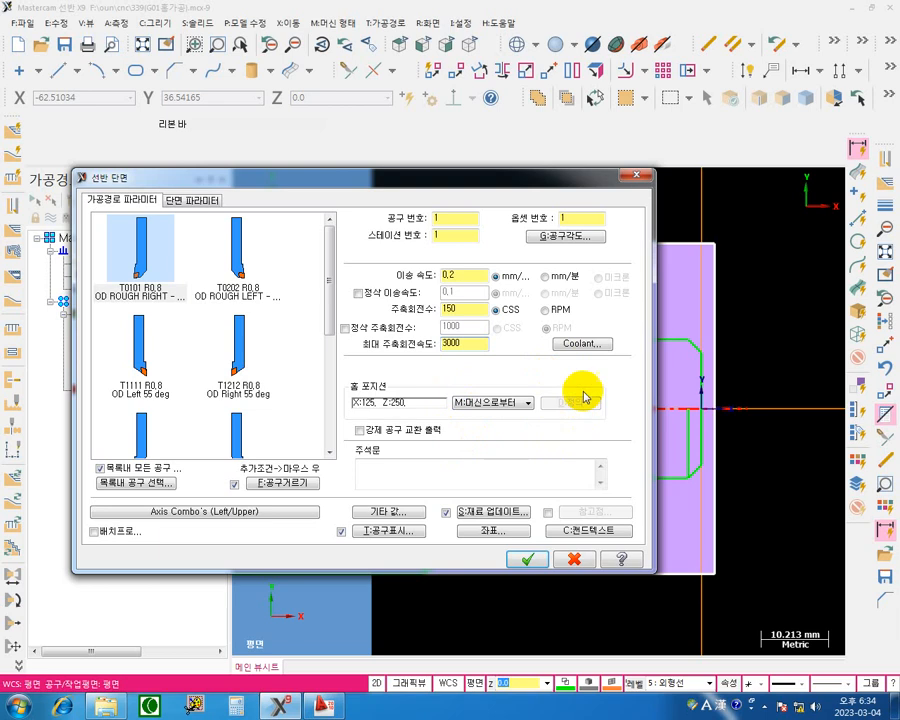
Mark the tool, its tool and offset numbers, feed rate, spindle speeds, units and coolant setting with the red screen pen, and leave the pen.
{"action": "key", "text": "F12"}
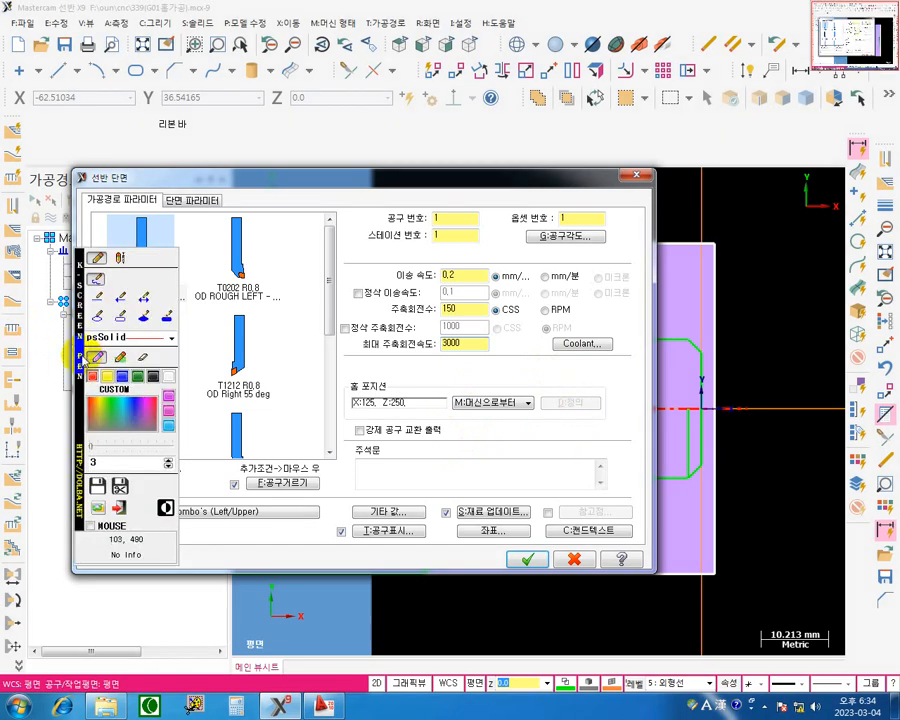
{"action": "left_click_drag", "start_coordinate": [80, 354], "coordinate": [7, 508]}
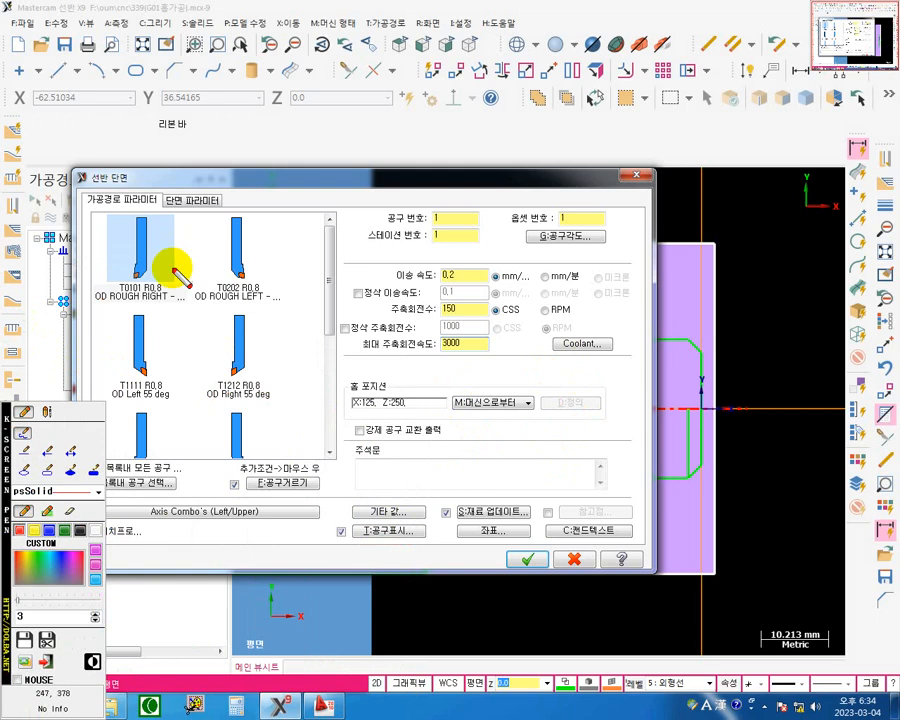
{"action": "left_click_drag", "start_coordinate": [147, 460], "coordinate": [139, 462]}
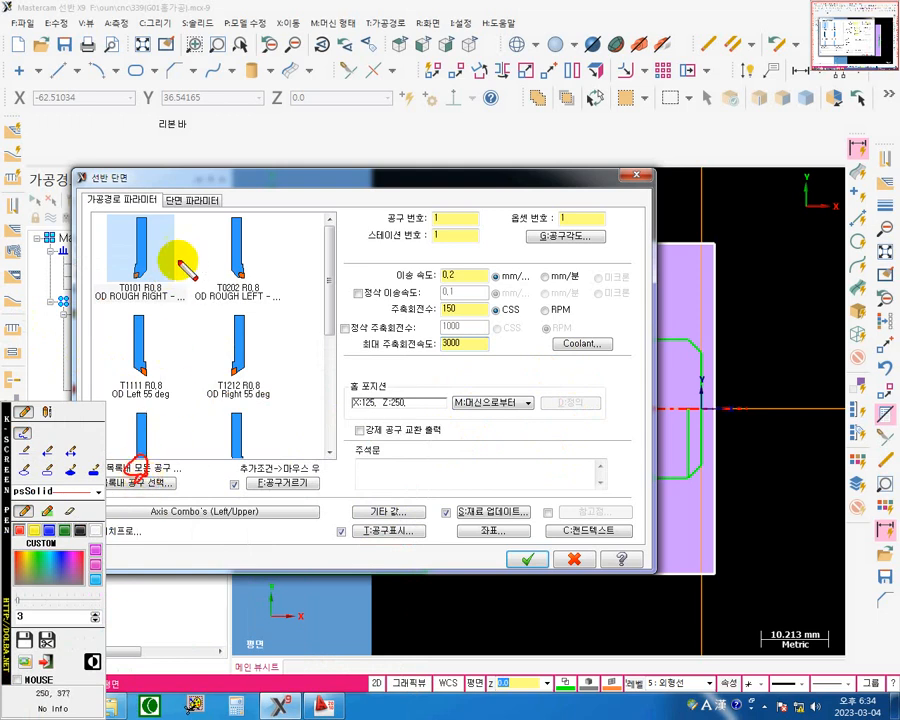
{"action": "left_click_drag", "start_coordinate": [150, 265], "coordinate": [140, 264]}
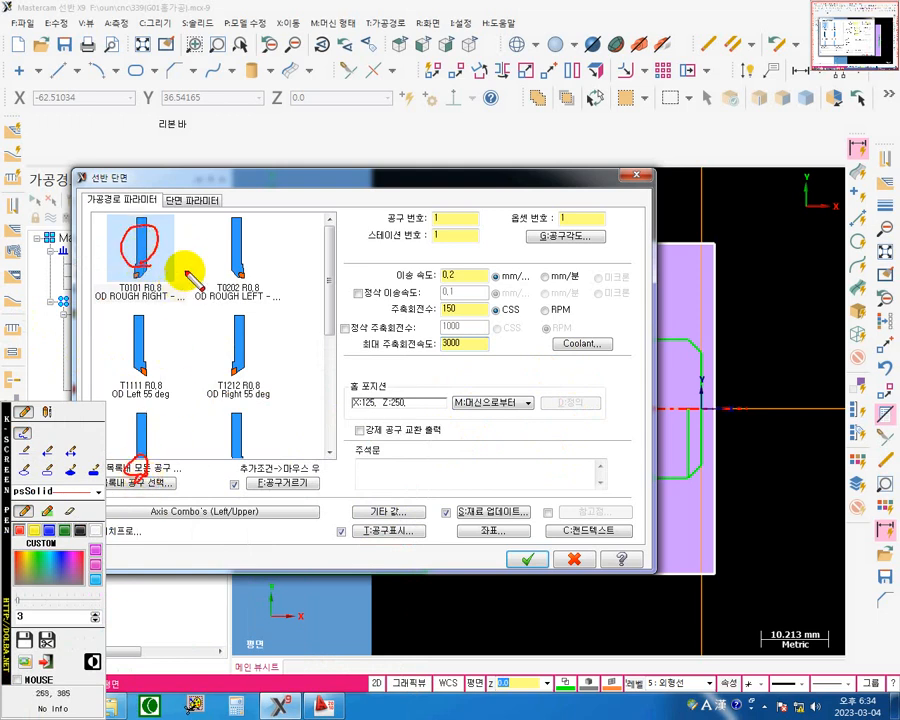
{"action": "left_click_drag", "start_coordinate": [432, 217], "coordinate": [441, 211]}
{"action": "mouse_move", "coordinate": [573, 220]}
{"action": "left_mouse_down"}
{"action": "mouse_move", "coordinate": [571, 209]}
{"action": "mouse_move", "coordinate": [580, 216]}
{"action": "left_mouse_up"}
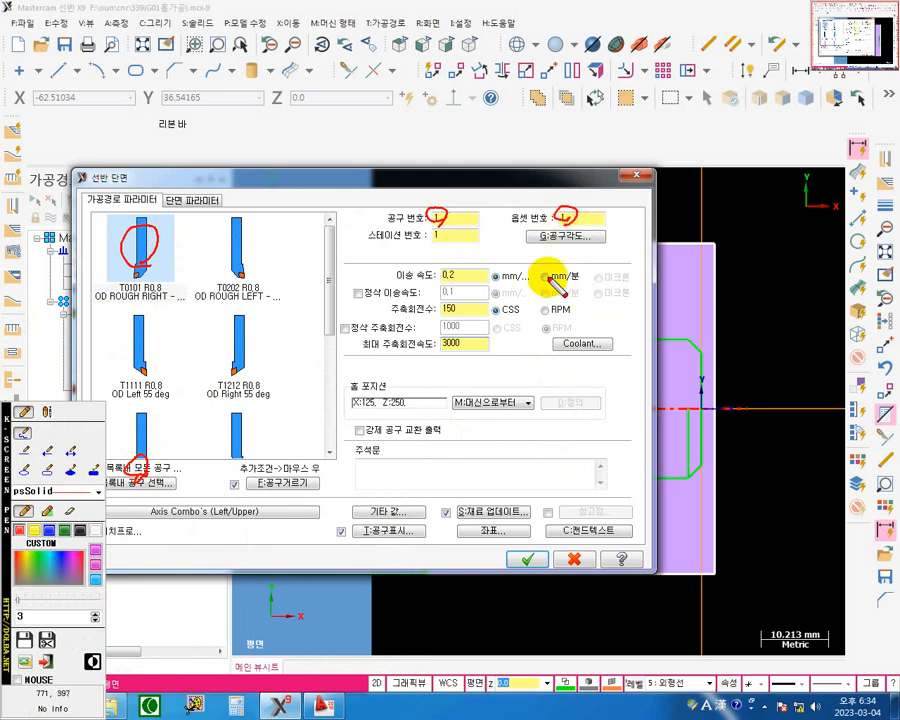
{"action": "mouse_move", "coordinate": [487, 278]}
{"action": "left_mouse_down"}
{"action": "mouse_move", "coordinate": [508, 272]}
{"action": "mouse_move", "coordinate": [549, 291]}
{"action": "left_mouse_up"}
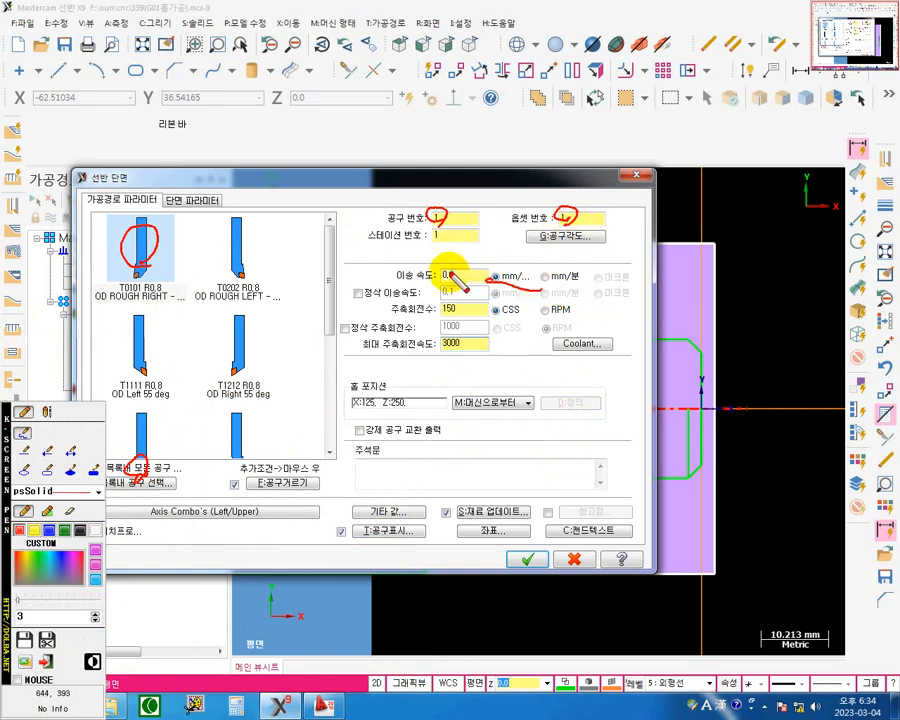
{"action": "mouse_move", "coordinate": [452, 281]}
{"action": "left_mouse_down"}
{"action": "mouse_move", "coordinate": [446, 273]}
{"action": "mouse_move", "coordinate": [458, 287]}
{"action": "mouse_move", "coordinate": [529, 314]}
{"action": "left_mouse_up"}
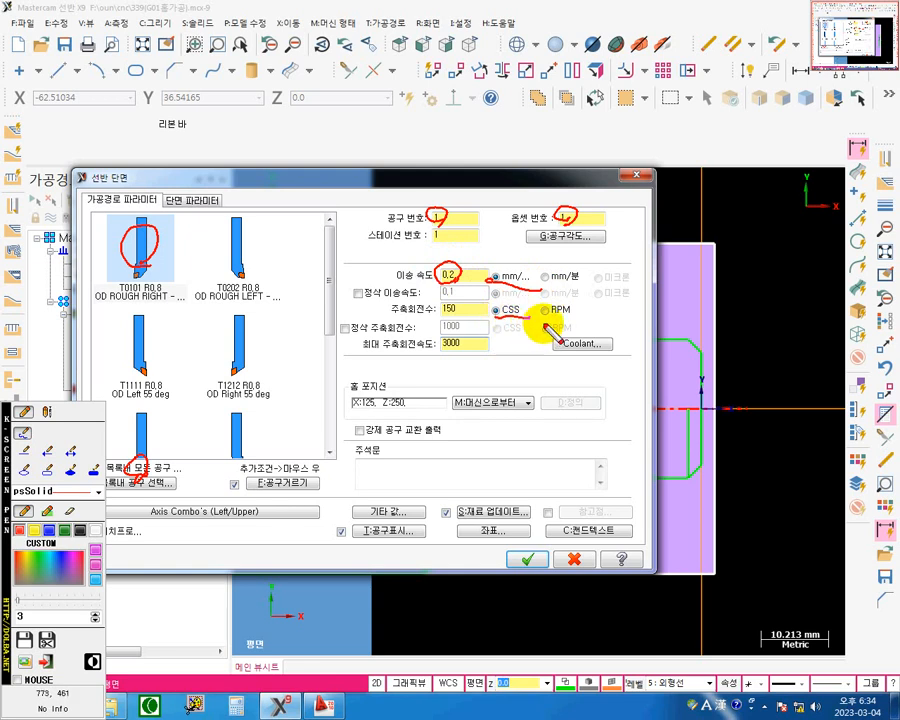
{"action": "left_click_drag", "start_coordinate": [438, 309], "coordinate": [446, 305]}
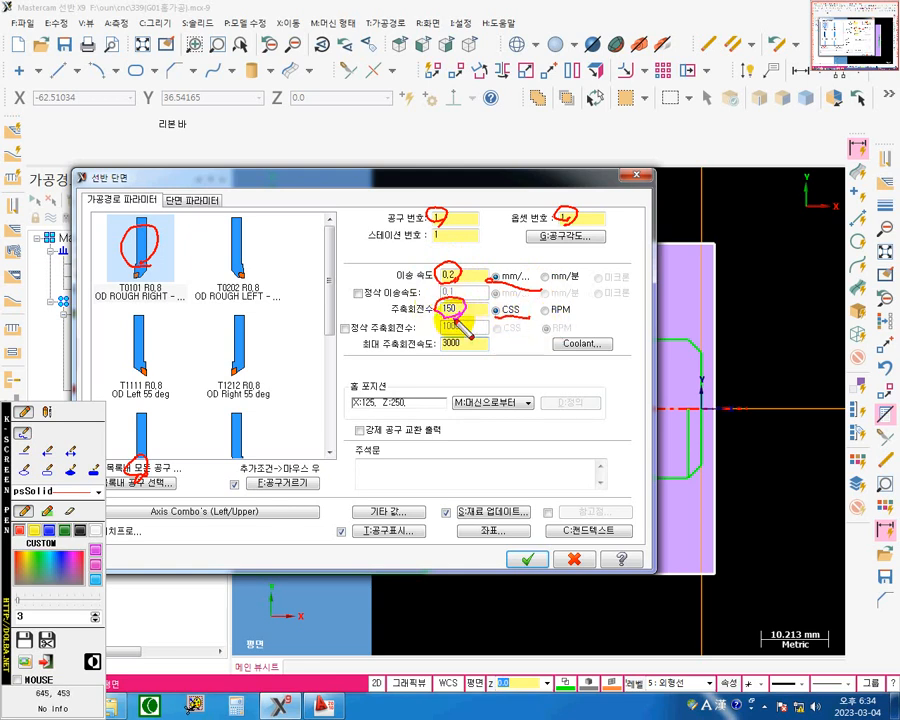
{"action": "mouse_move", "coordinate": [364, 350]}
{"action": "left_mouse_down"}
{"action": "mouse_move", "coordinate": [446, 345]}
{"action": "mouse_move", "coordinate": [431, 345]}
{"action": "mouse_move", "coordinate": [460, 353]}
{"action": "left_mouse_up"}
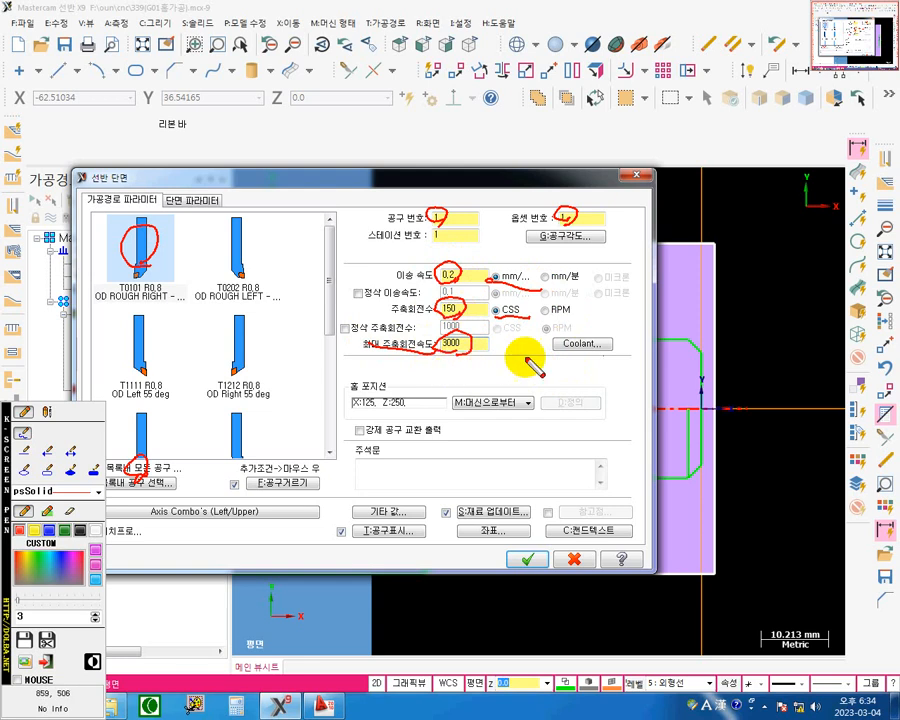
{"action": "left_click_drag", "start_coordinate": [585, 335], "coordinate": [606, 328]}
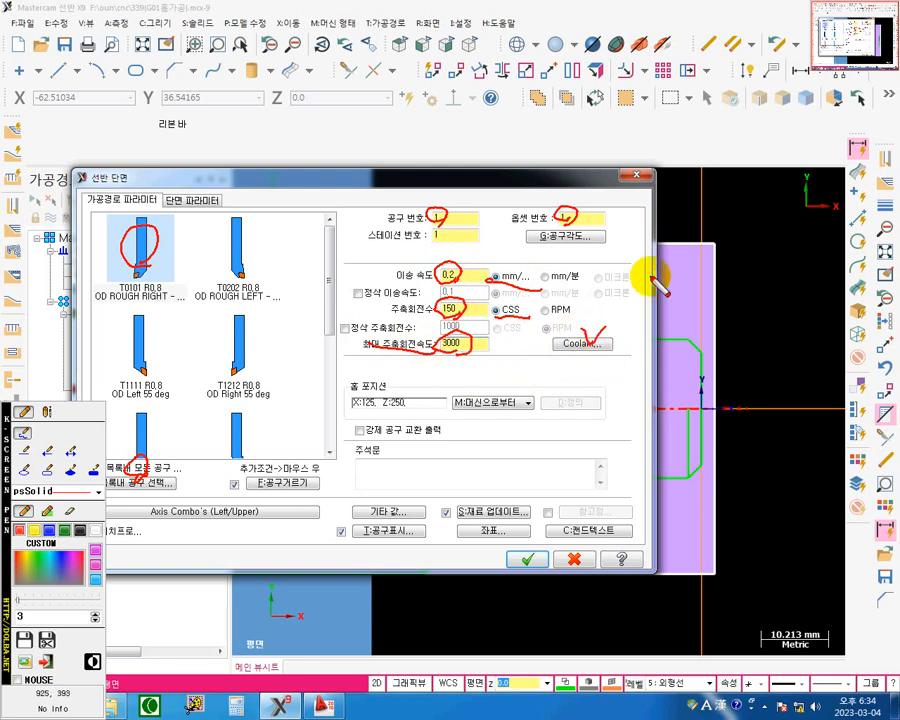
{"action": "key", "text": "Escape"}
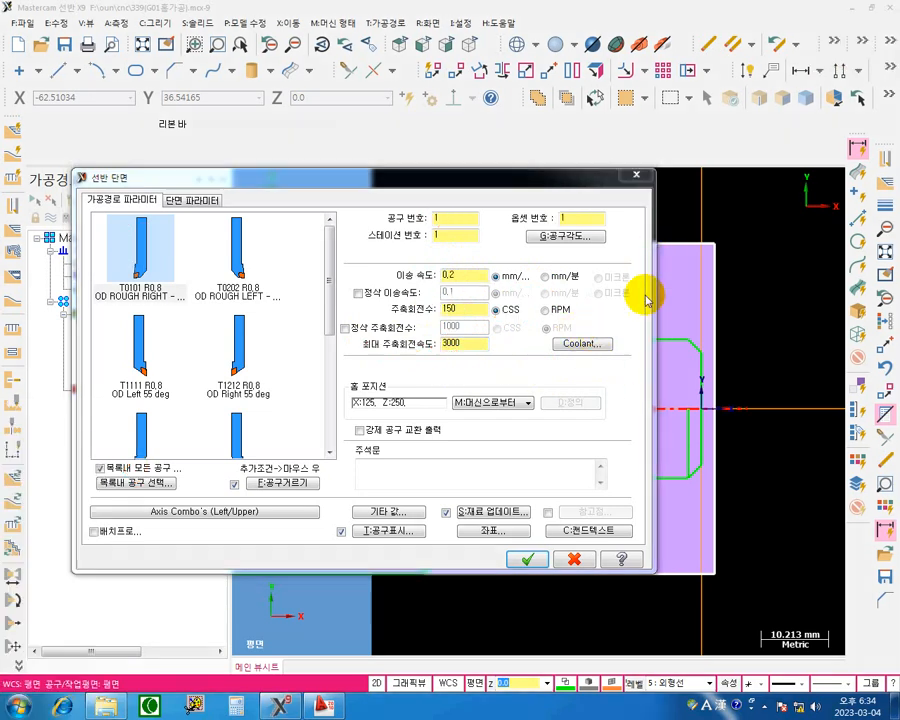
Turn Flood coolant on for the facing operation.
{"action": "left_click", "coordinate": [583, 344]}
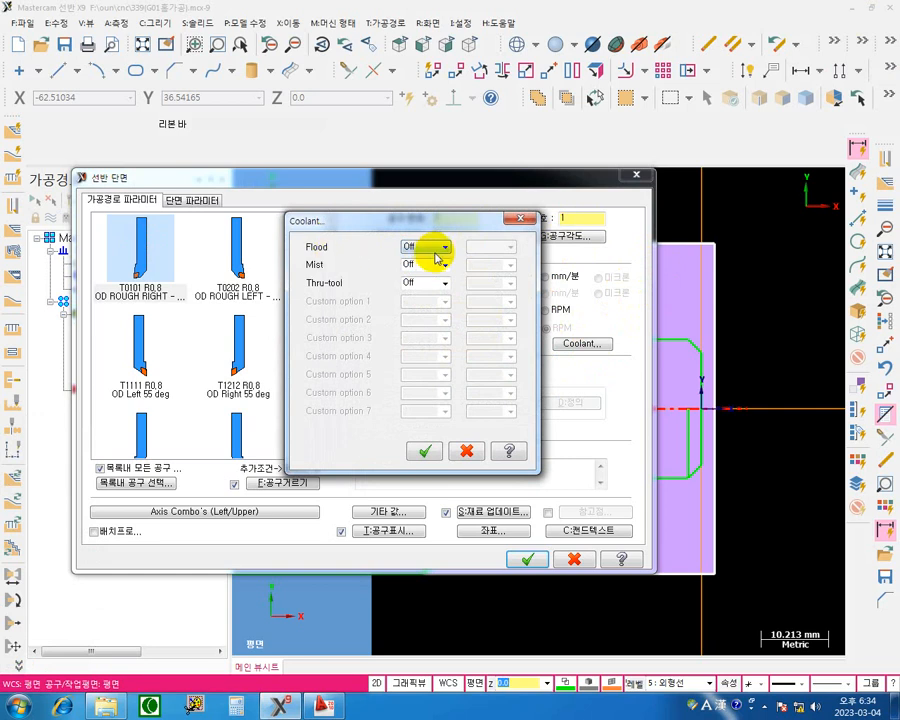
{"action": "left_click", "coordinate": [436, 248]}
{"action": "left_click", "coordinate": [426, 258]}
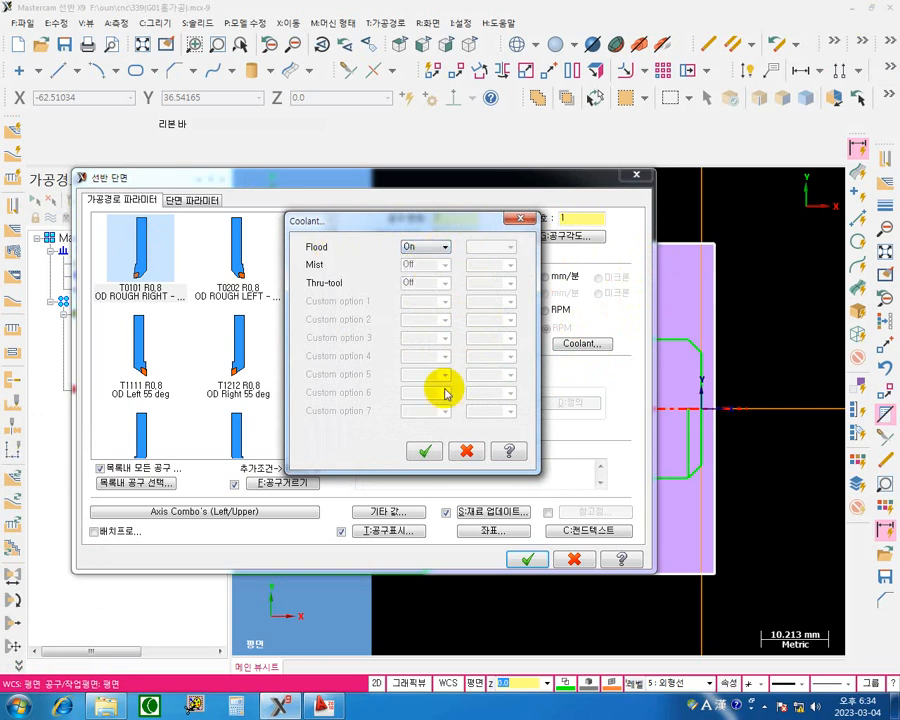
{"action": "left_click", "coordinate": [424, 452]}
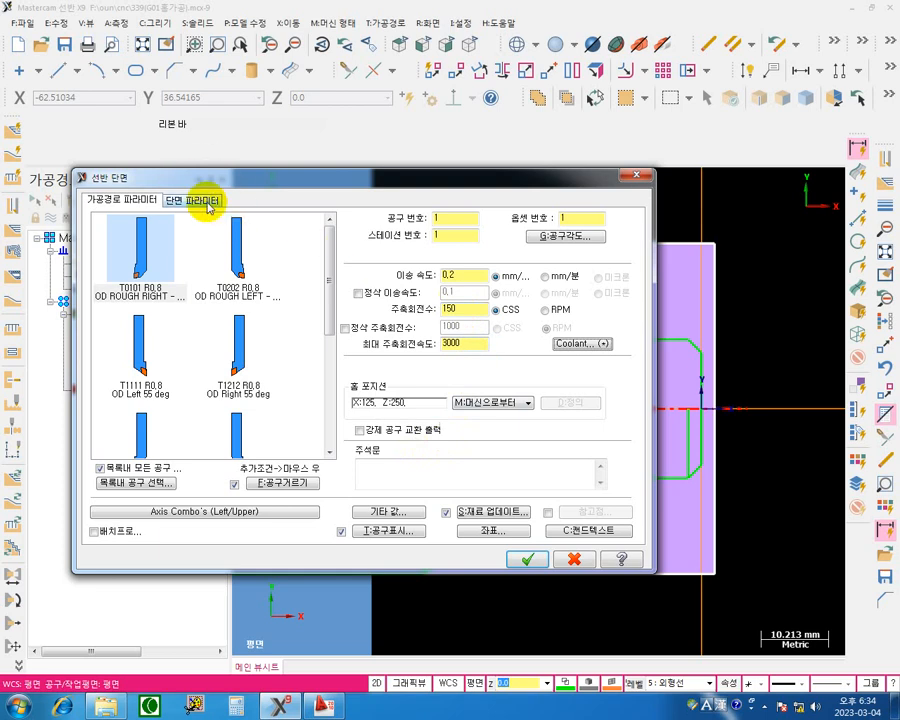
Define the facing area by selected points instead of the stock-based finish Z in the face parameters.
{"action": "left_click", "coordinate": [208, 202]}
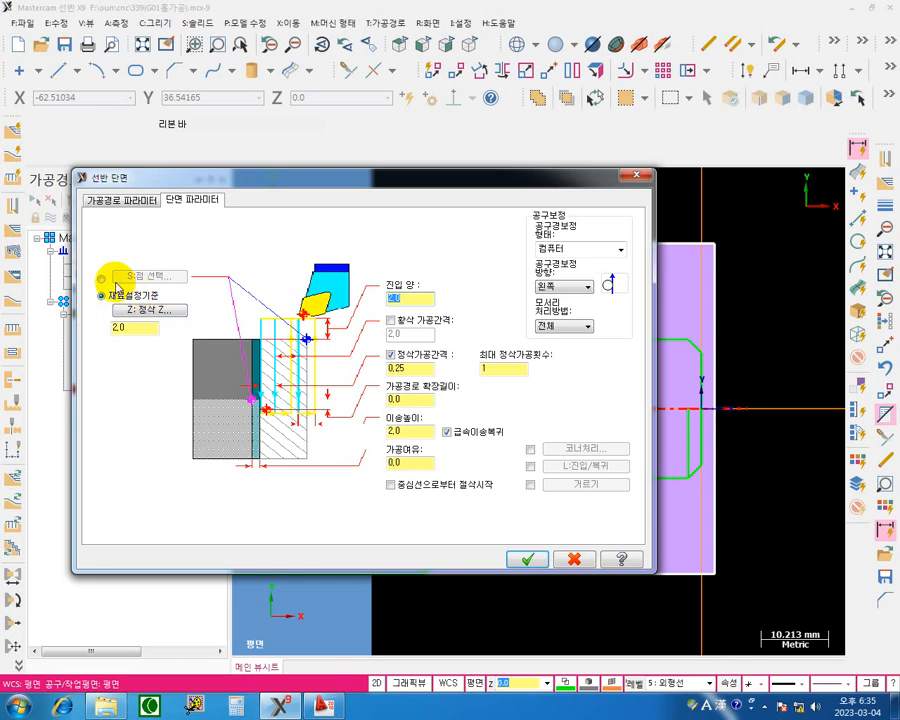
{"action": "left_click", "coordinate": [101, 278]}
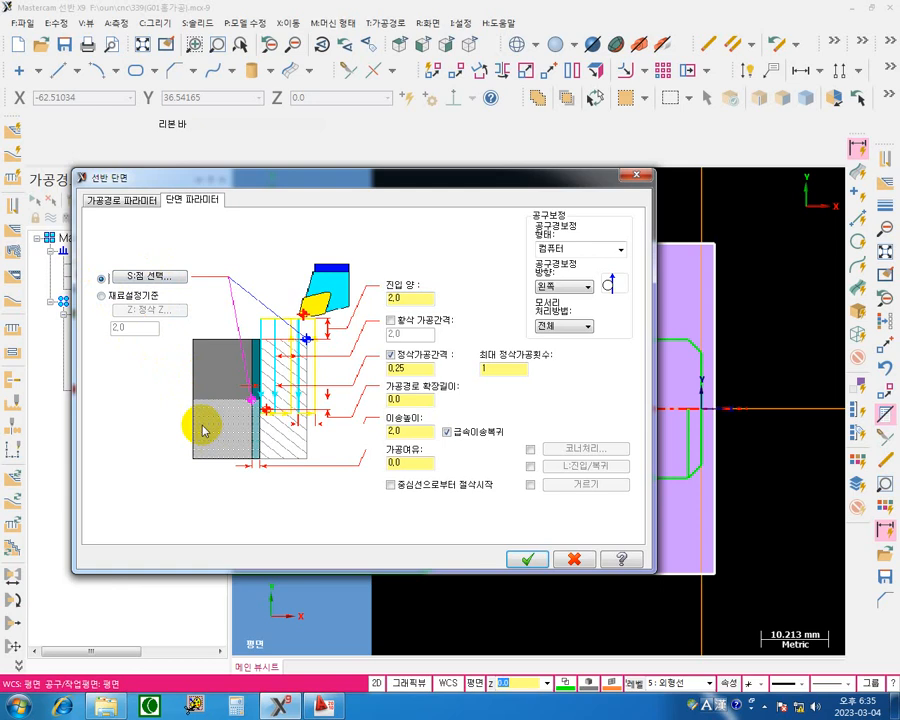
With the red screen pen, label the diagram's points A and B, tick the point selection, circle the matching stock points, hatch between them, and leave the pen.
{"action": "key", "text": "F12"}
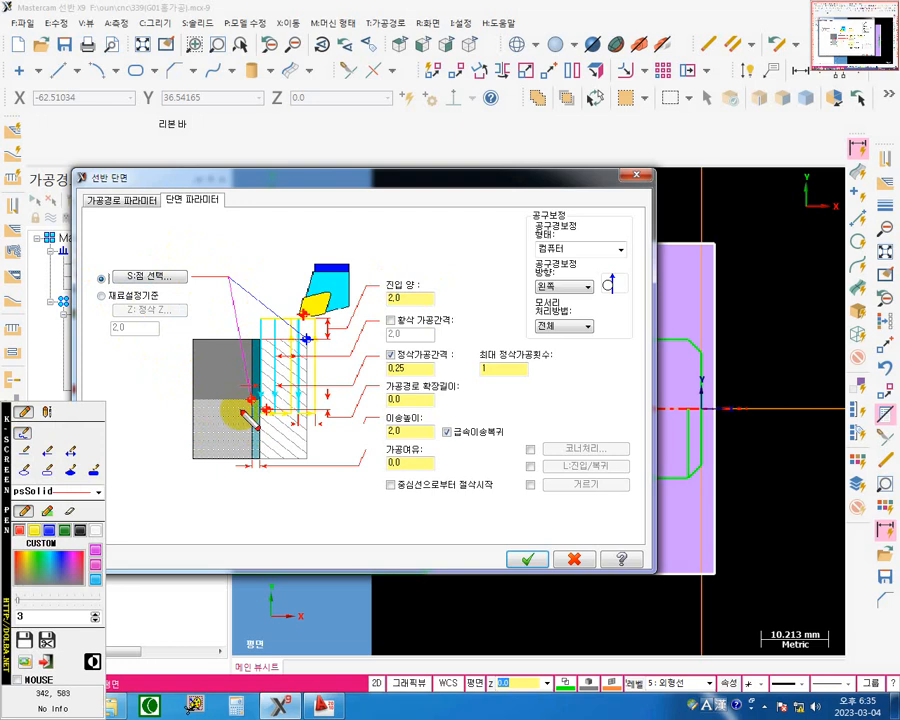
{"action": "mouse_move", "coordinate": [231, 393]}
{"action": "left_mouse_down"}
{"action": "mouse_move", "coordinate": [225, 413]}
{"action": "mouse_move", "coordinate": [234, 415]}
{"action": "mouse_move", "coordinate": [236, 404]}
{"action": "left_mouse_up"}
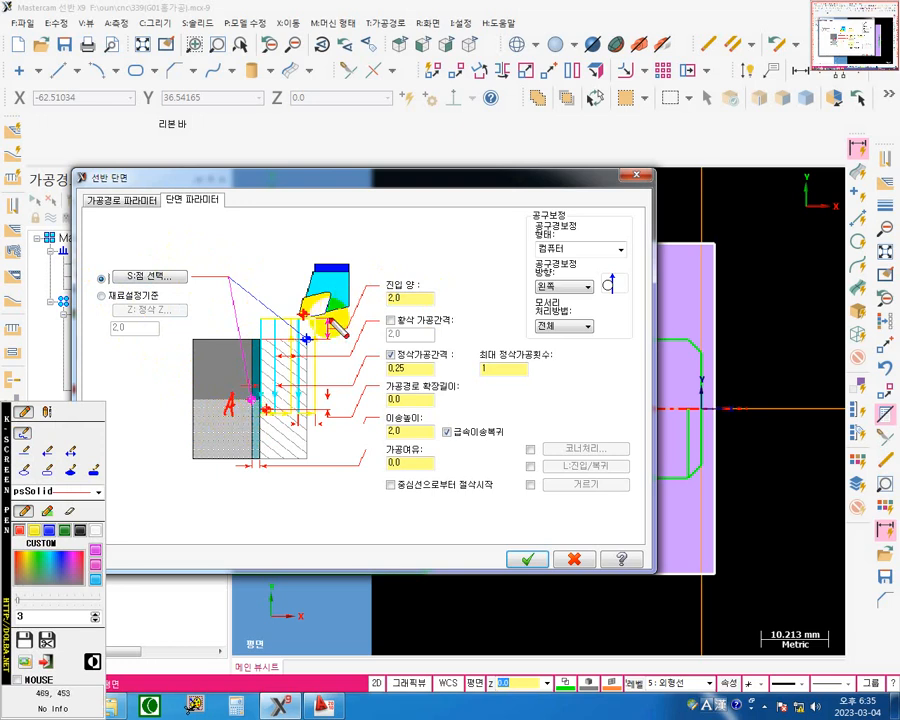
{"action": "mouse_move", "coordinate": [318, 324]}
{"action": "left_mouse_down"}
{"action": "mouse_move", "coordinate": [326, 331]}
{"action": "mouse_move", "coordinate": [318, 343]}
{"action": "left_mouse_up"}
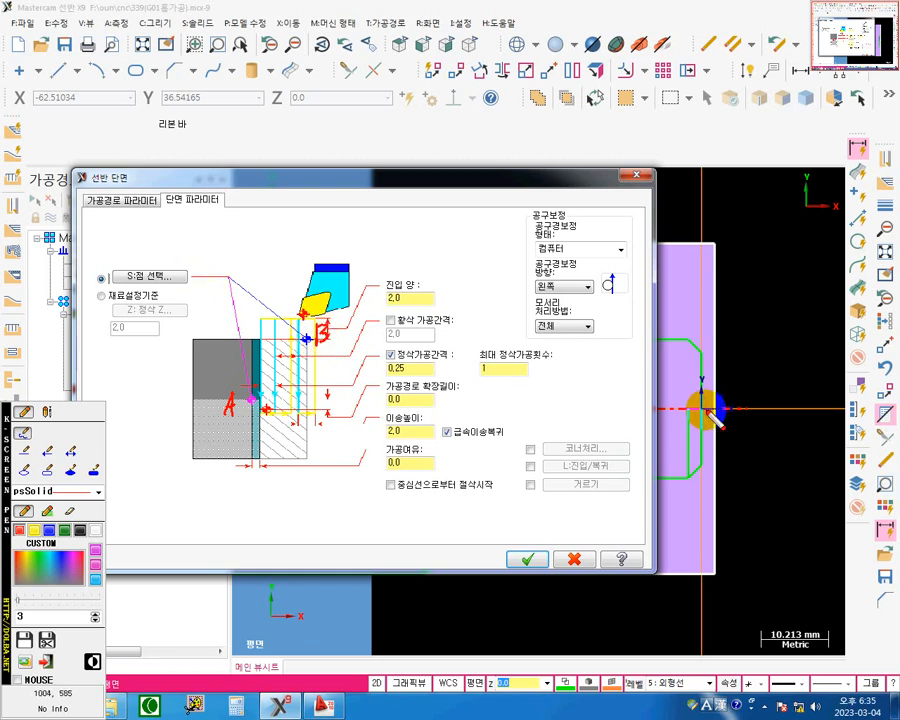
{"action": "mouse_move", "coordinate": [700, 401]}
{"action": "left_mouse_down"}
{"action": "mouse_move", "coordinate": [700, 415]}
{"action": "mouse_move", "coordinate": [699, 401]}
{"action": "left_mouse_up"}
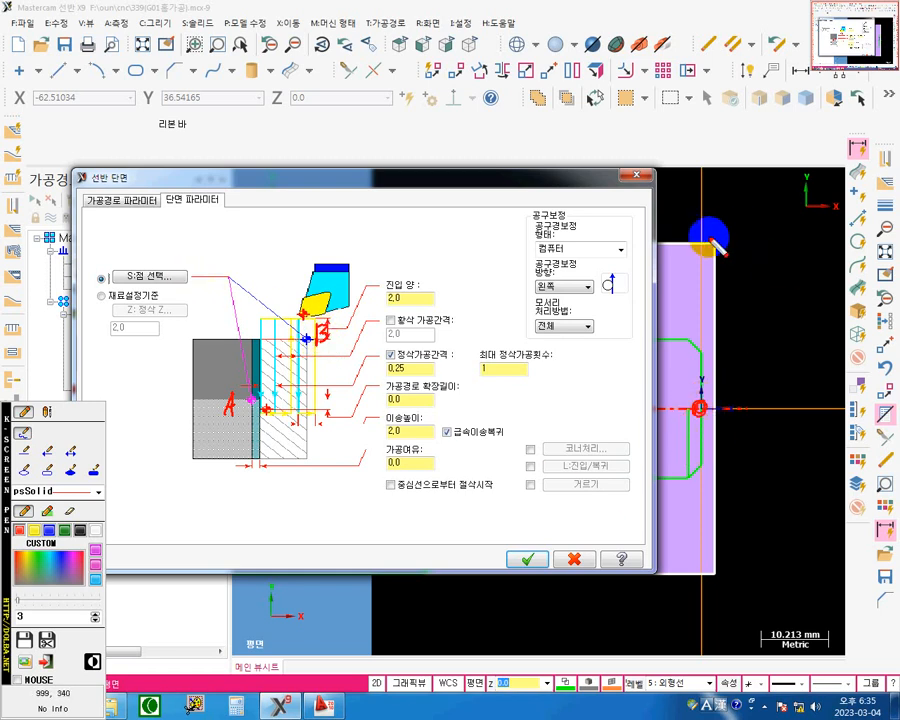
{"action": "left_click_drag", "start_coordinate": [715, 239], "coordinate": [714, 239]}
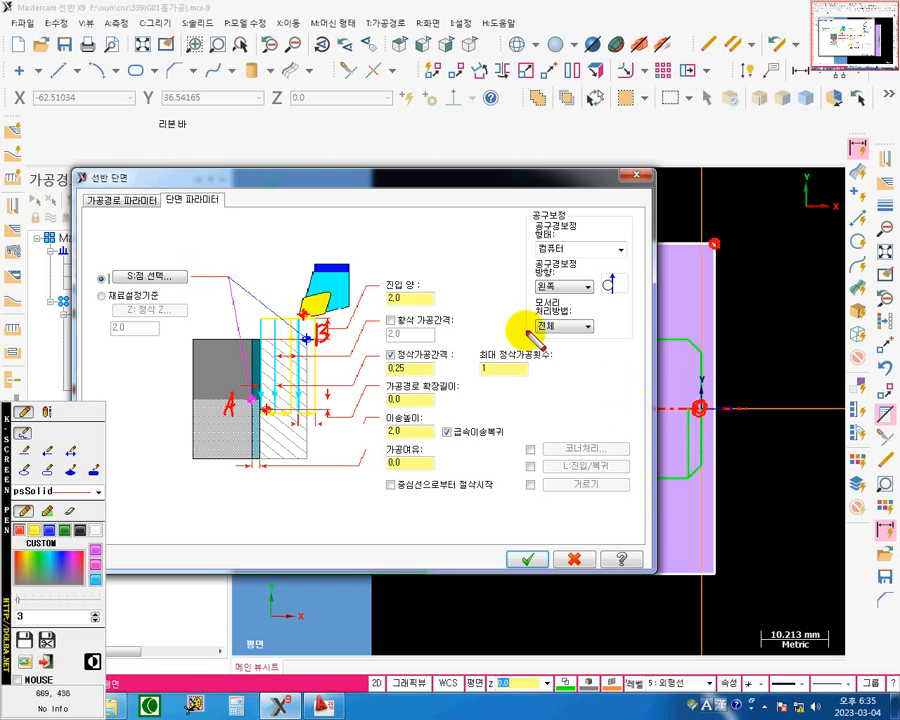
{"action": "left_click_drag", "start_coordinate": [151, 263], "coordinate": [166, 259]}
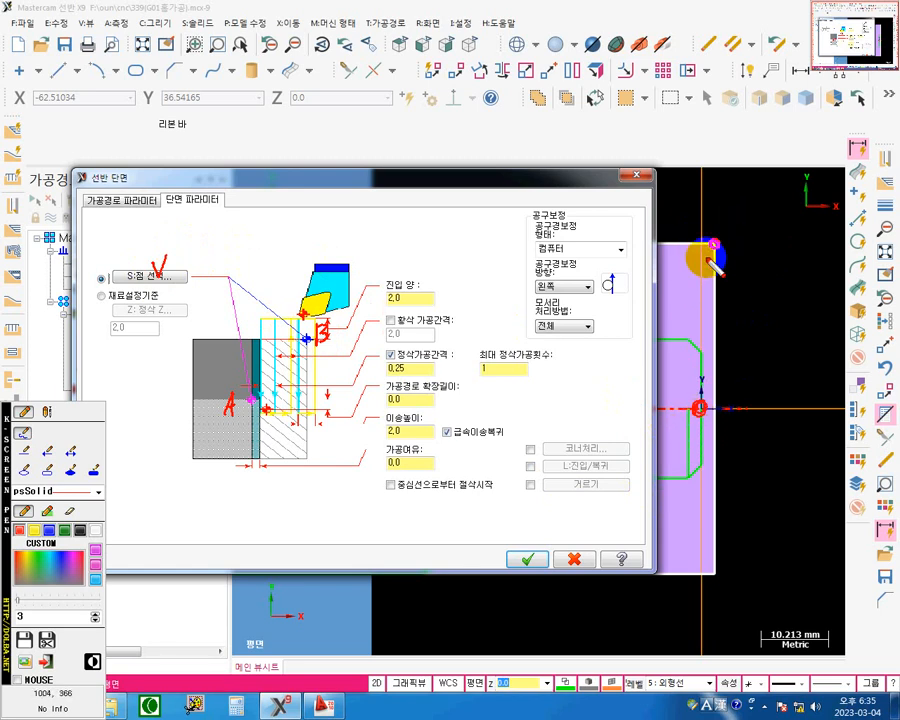
{"action": "left_click_drag", "start_coordinate": [710, 258], "coordinate": [704, 400]}
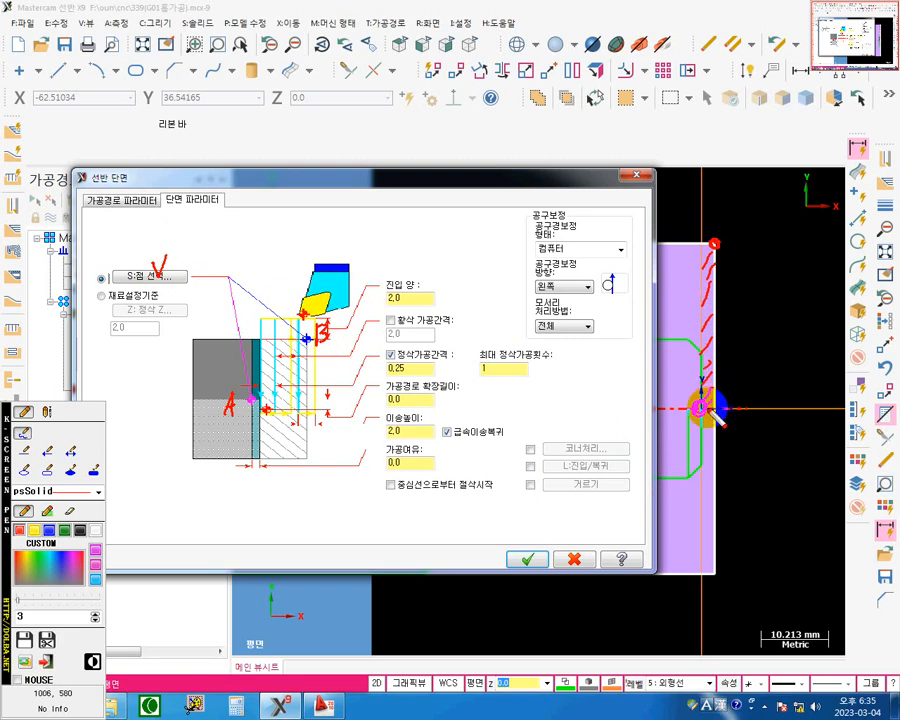
{"action": "key", "text": "Escape"}
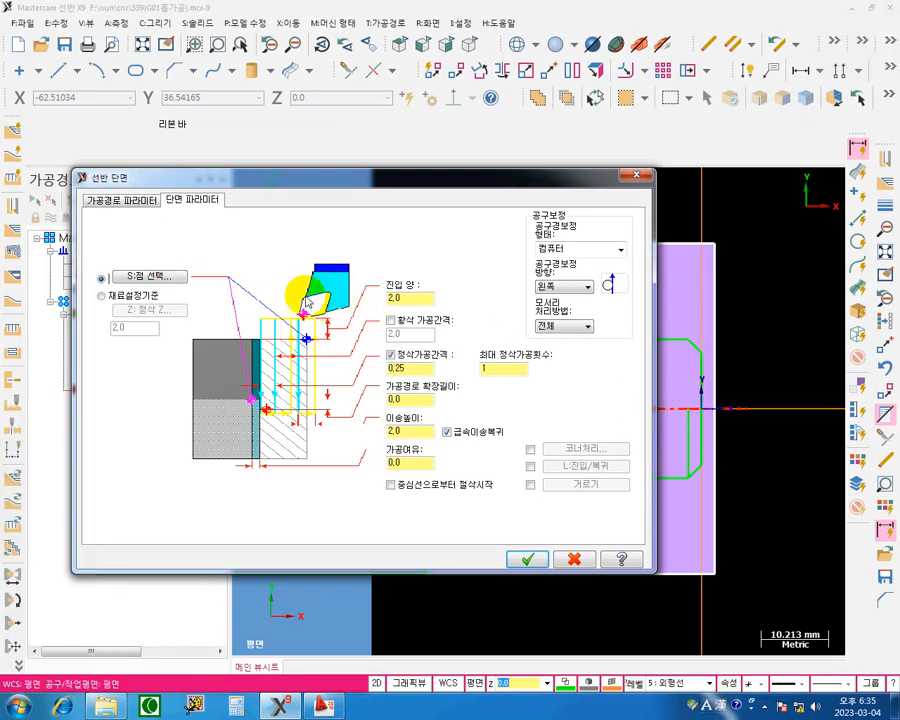
Pick the part origin on the centreline and the stock's upper end corner at X2, Y25 as the facing boundary points.
{"action": "left_click", "coordinate": [152, 277]}
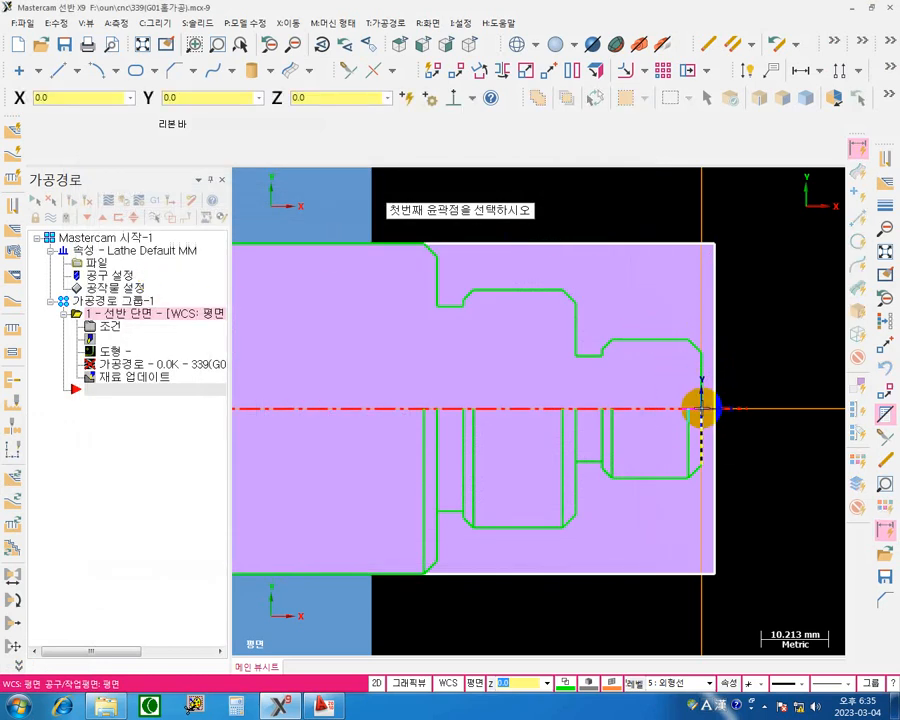
{"action": "left_click", "coordinate": [705, 409]}
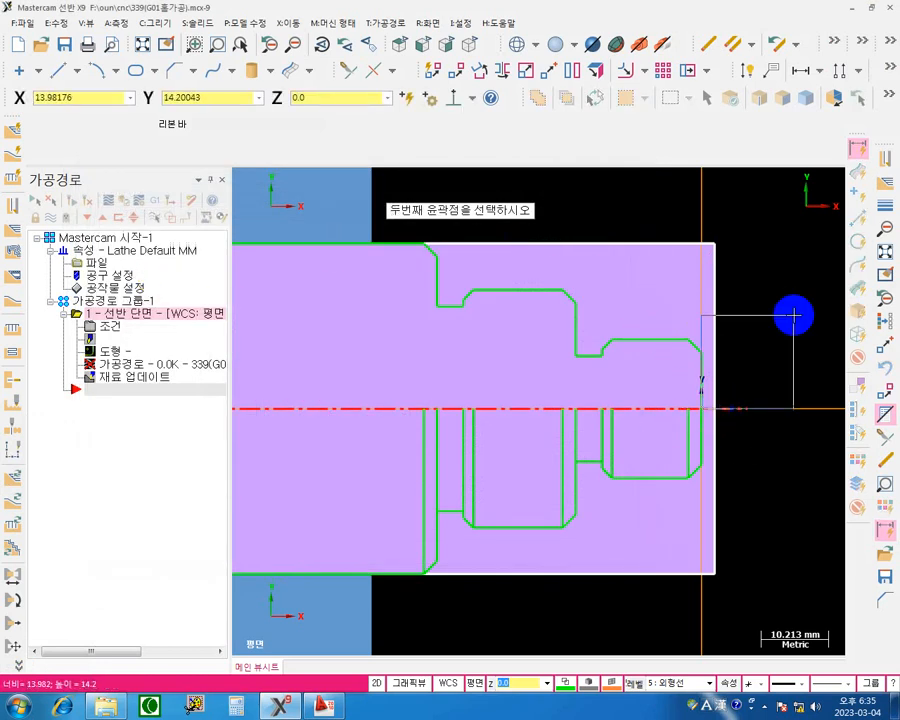
{"action": "left_click", "coordinate": [716, 245]}
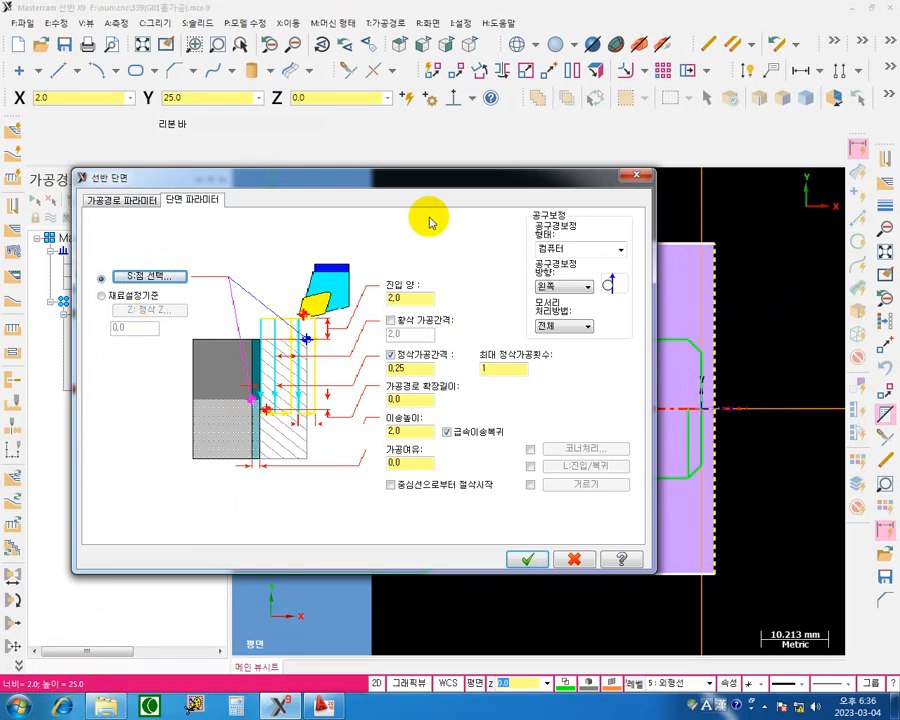
Circle the entry amount with the red screen pen, handwrite 1mm and 10 beside it, mark the stock thickness on the end face, and leave the pen.
{"action": "left_click_drag", "start_coordinate": [462, 173], "coordinate": [370, 173]}
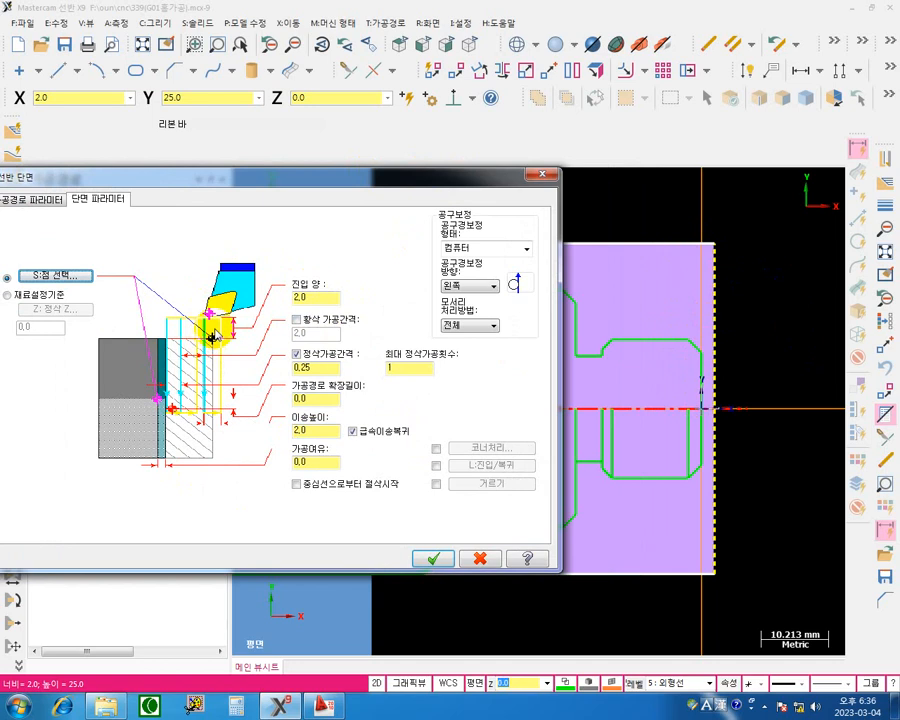
{"action": "key", "text": "F2"}
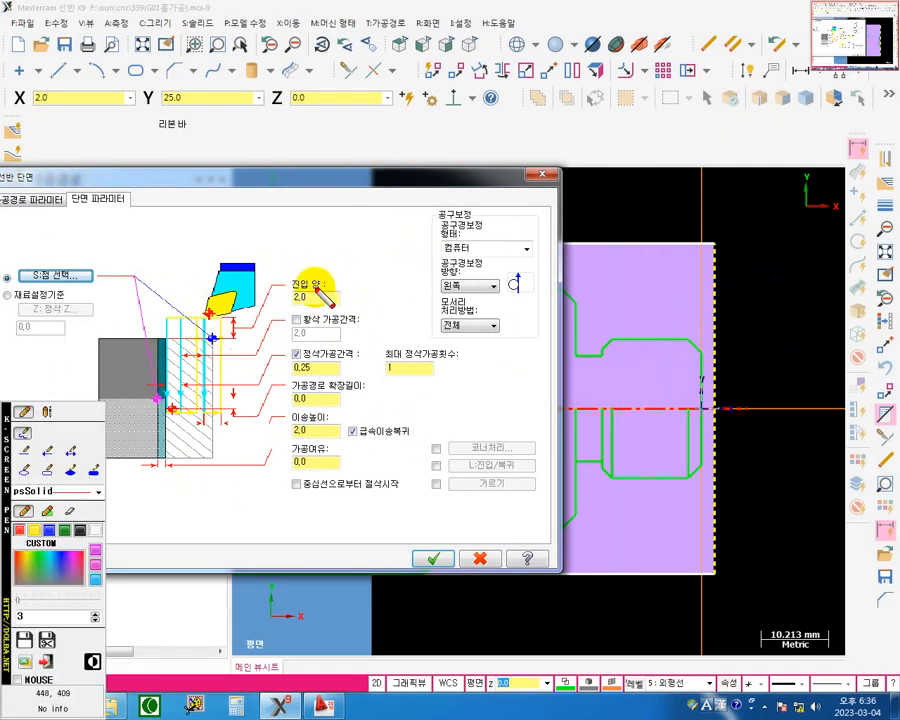
{"action": "mouse_move", "coordinate": [302, 280]}
{"action": "left_mouse_down"}
{"action": "mouse_move", "coordinate": [291, 272]}
{"action": "mouse_move", "coordinate": [334, 301]}
{"action": "mouse_move", "coordinate": [375, 297]}
{"action": "left_mouse_up"}
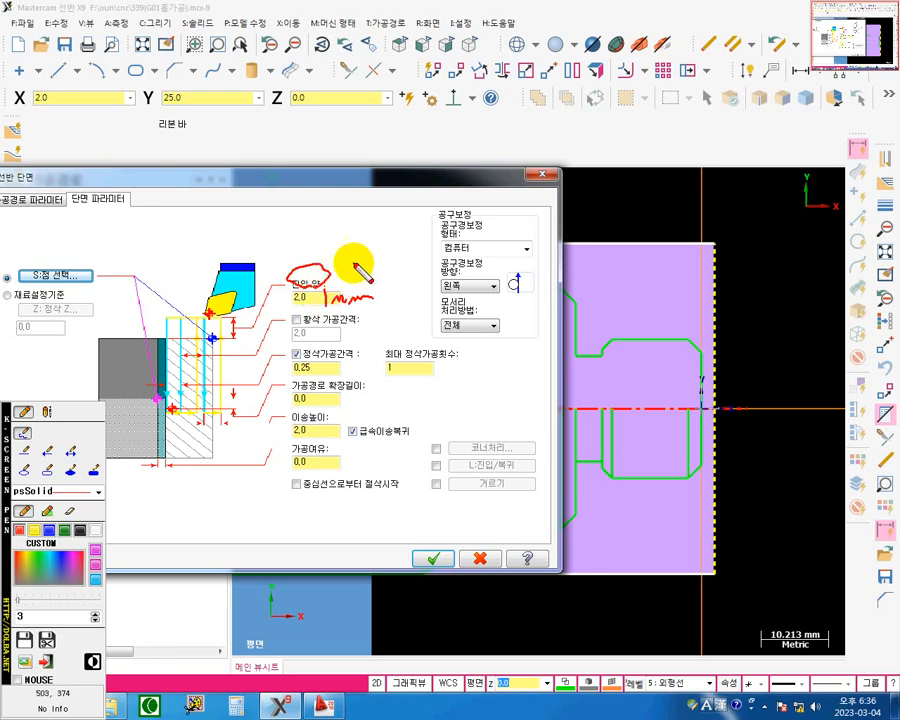
{"action": "mouse_move", "coordinate": [340, 244]}
{"action": "left_mouse_down"}
{"action": "mouse_move", "coordinate": [340, 261]}
{"action": "mouse_move", "coordinate": [353, 247]}
{"action": "left_mouse_up"}
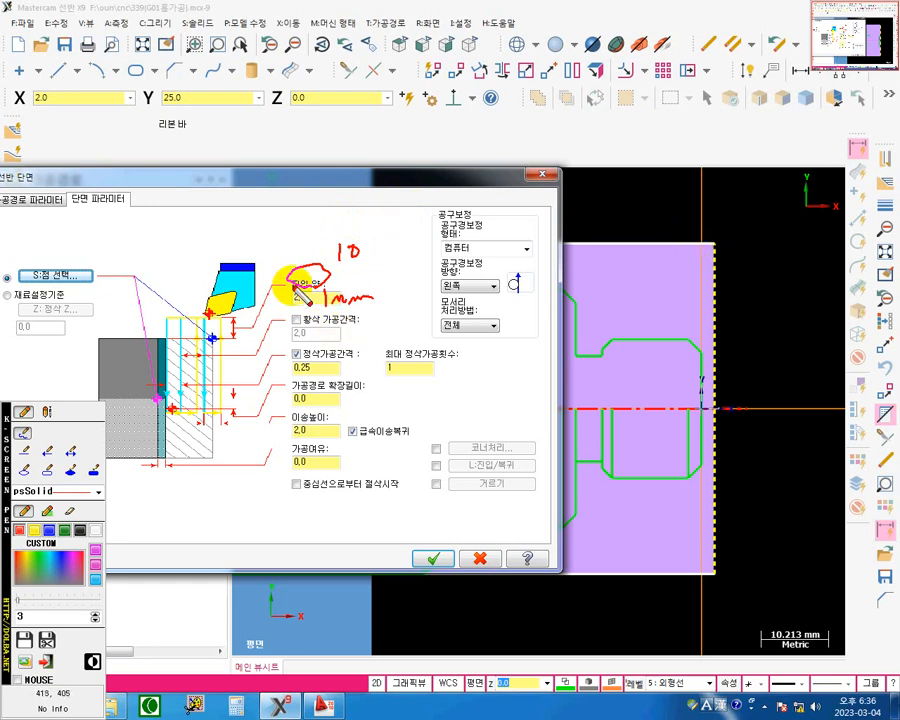
{"action": "mouse_move", "coordinate": [291, 301]}
{"action": "left_mouse_down"}
{"action": "mouse_move", "coordinate": [308, 290]}
{"action": "mouse_move", "coordinate": [298, 304]}
{"action": "left_mouse_up"}
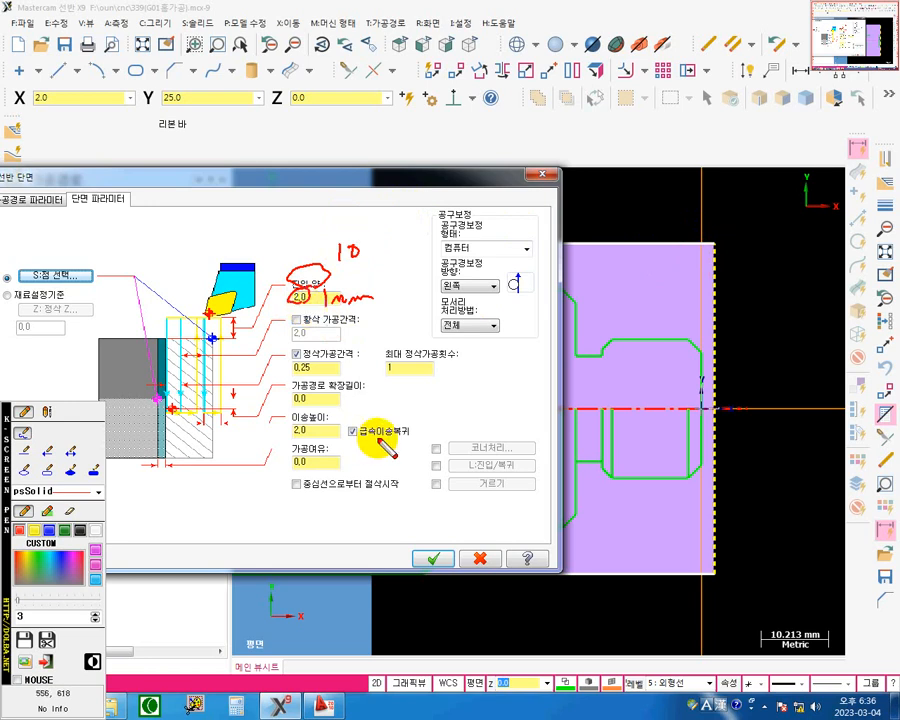
{"action": "left_click_drag", "start_coordinate": [699, 314], "coordinate": [709, 321]}
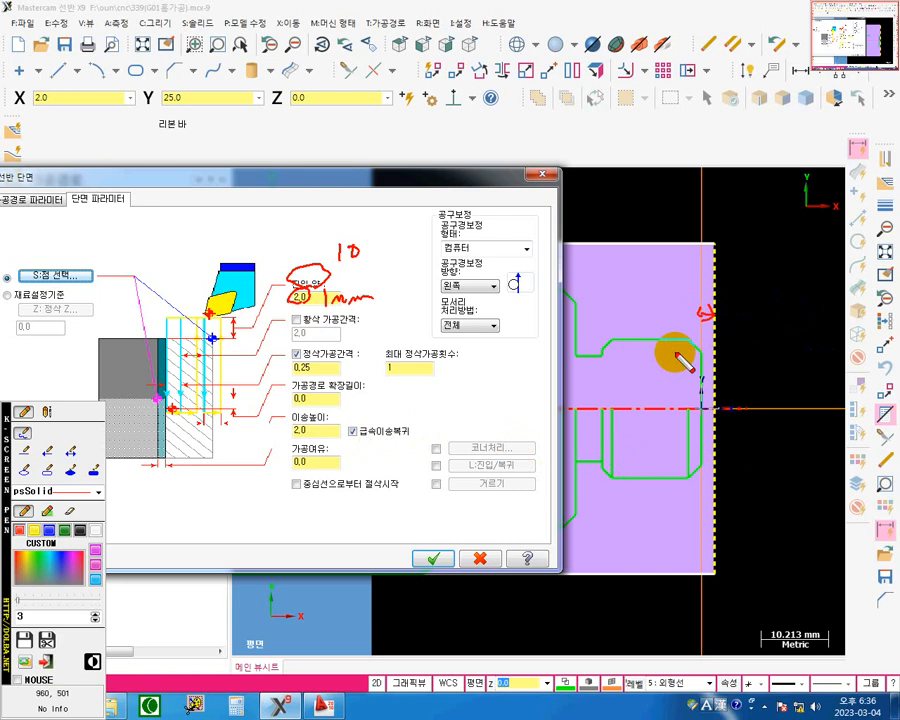
{"action": "key", "text": "Escape"}
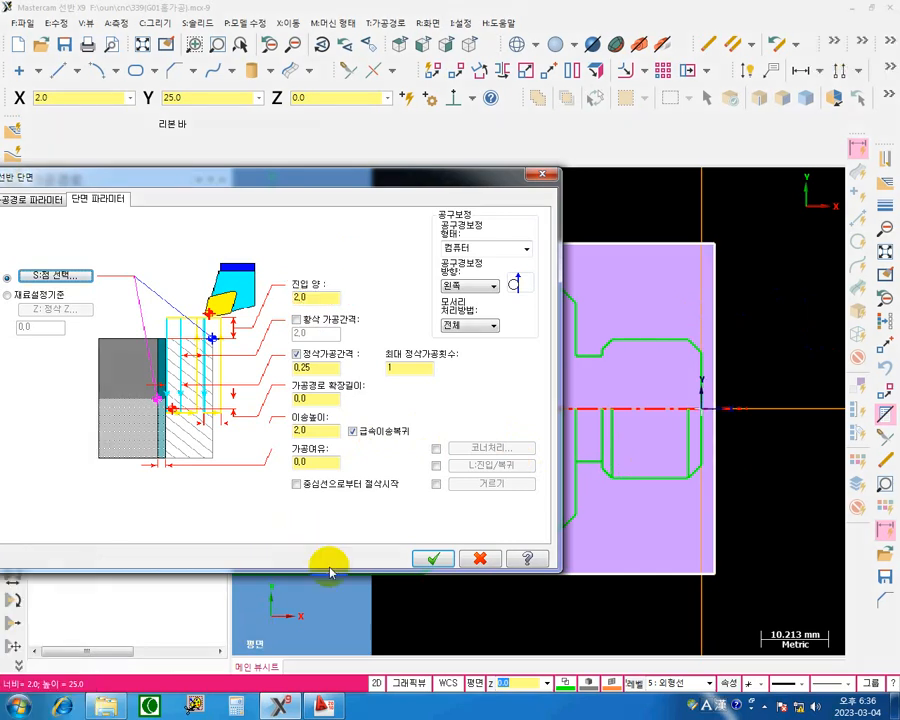
Check the end-face allowance in the AutoCAD drawing, return to Mastercam, and use a rough stepover of 1 with the finish stepover off.
{"action": "left_click", "coordinate": [325, 706]}
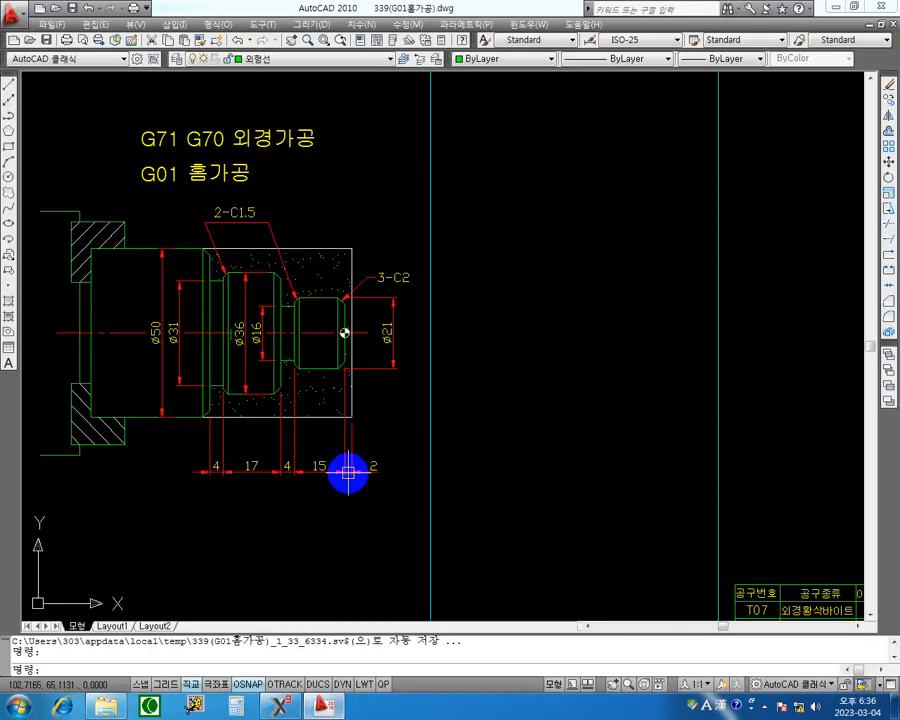
{"action": "left_click", "coordinate": [835, 7]}
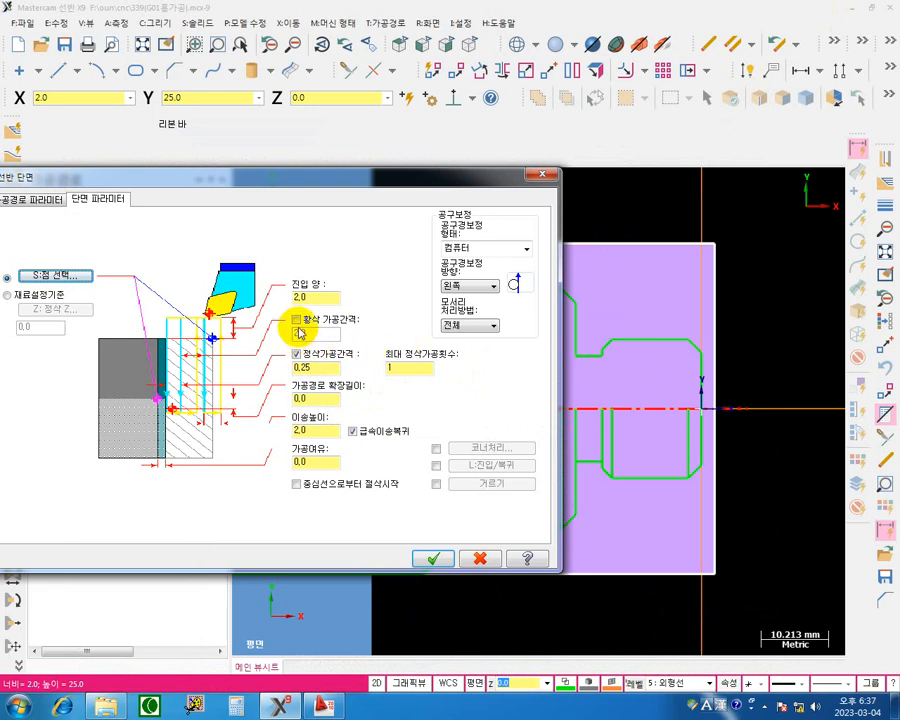
{"action": "left_click", "coordinate": [297, 320]}
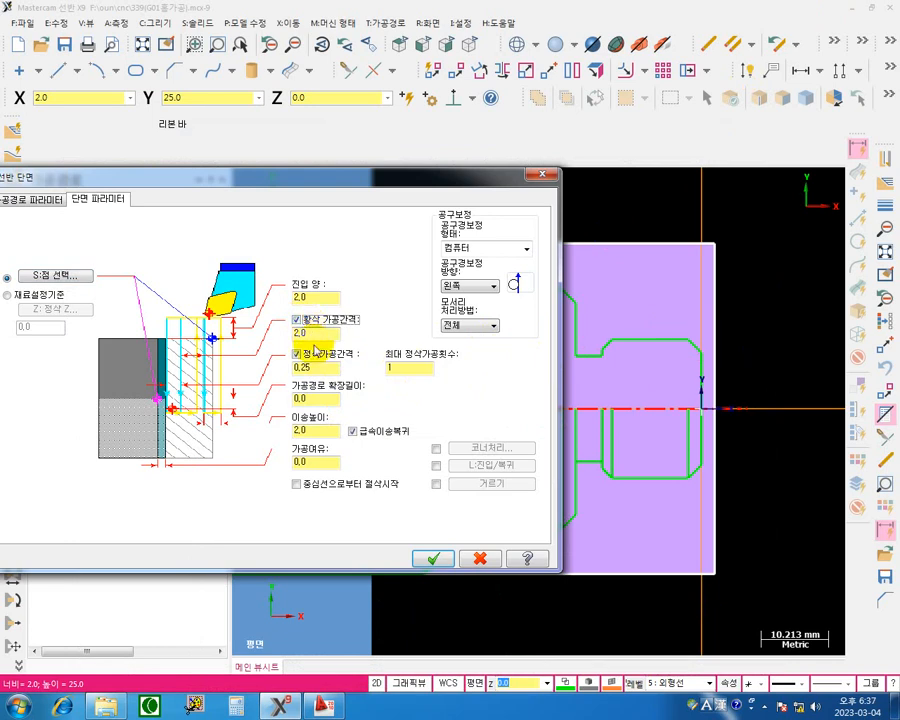
{"action": "left_click", "coordinate": [296, 355]}
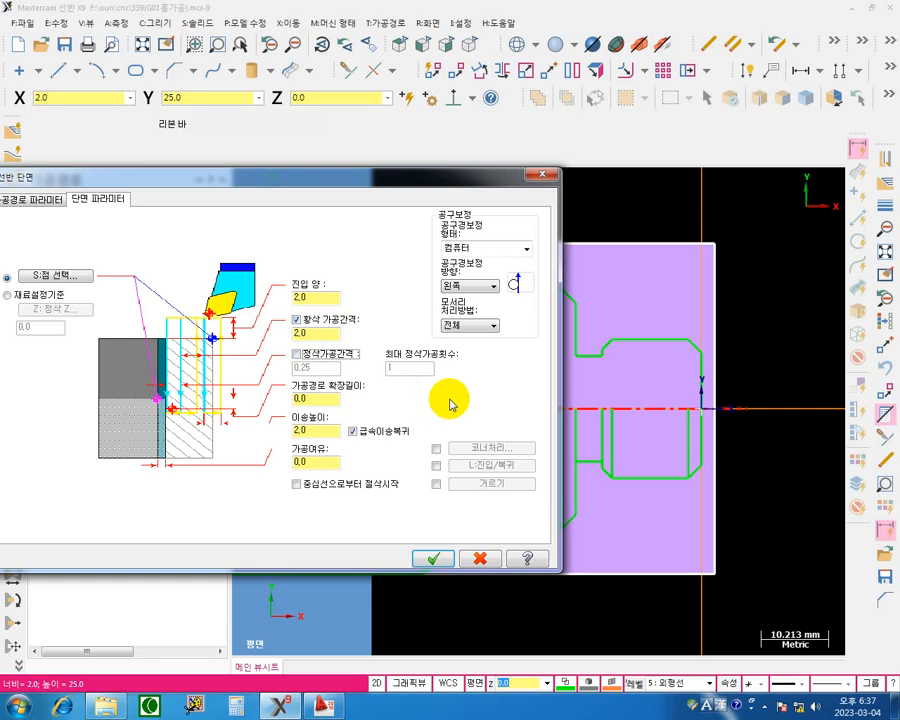
{"action": "double_click", "coordinate": [322, 333]}
{"action": "type", "text": "1"}
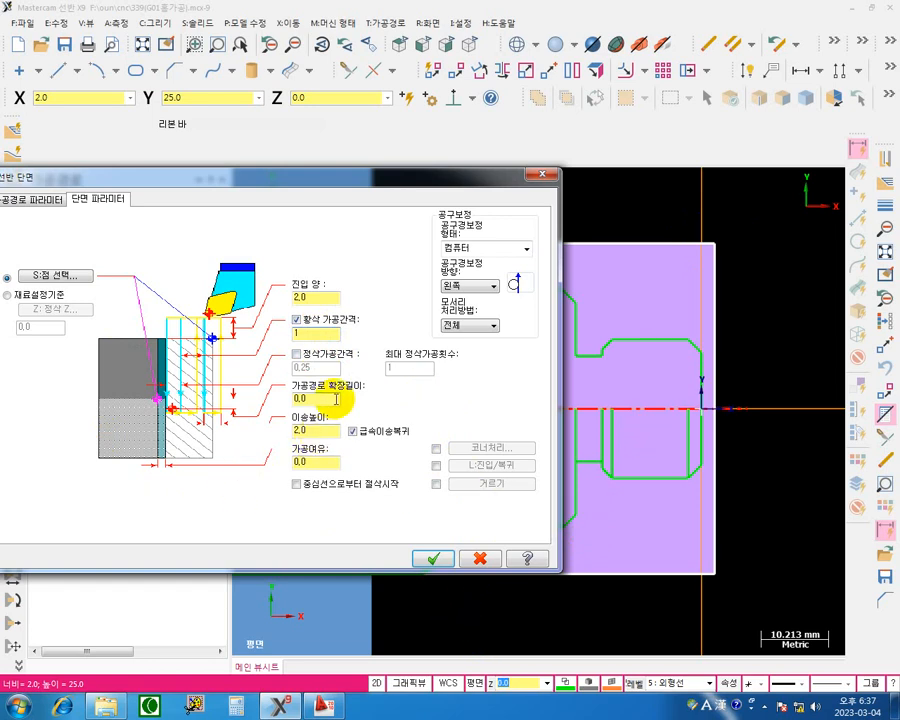
Try a stock to leave of 0.1, set it to 0, and enable the finish stepover at 0.1.
{"action": "left_click_drag", "start_coordinate": [317, 462], "coordinate": [164, 465]}
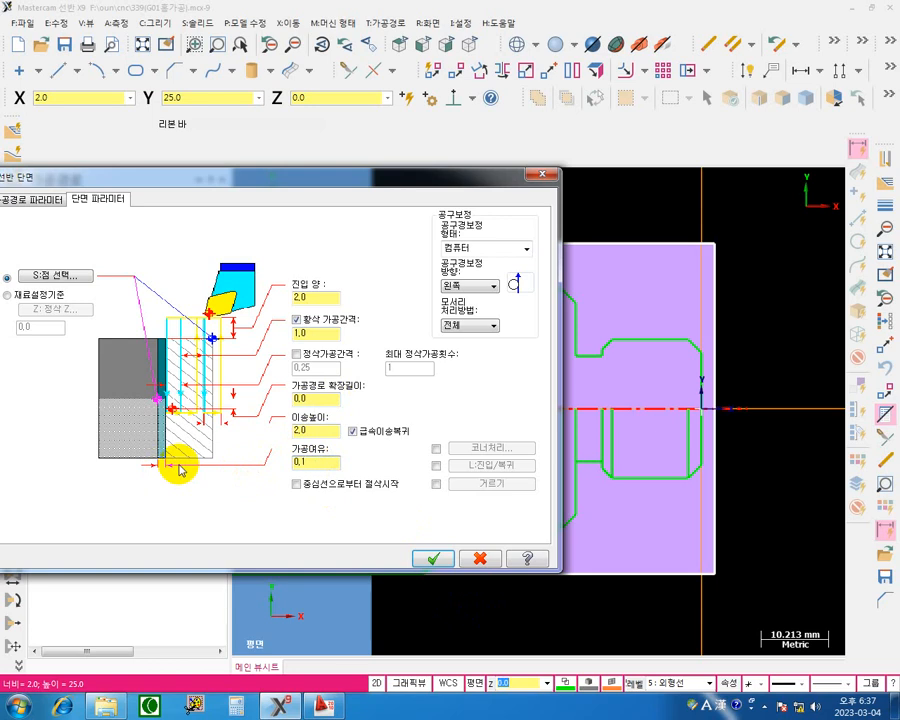
{"action": "double_click", "coordinate": [305, 462]}
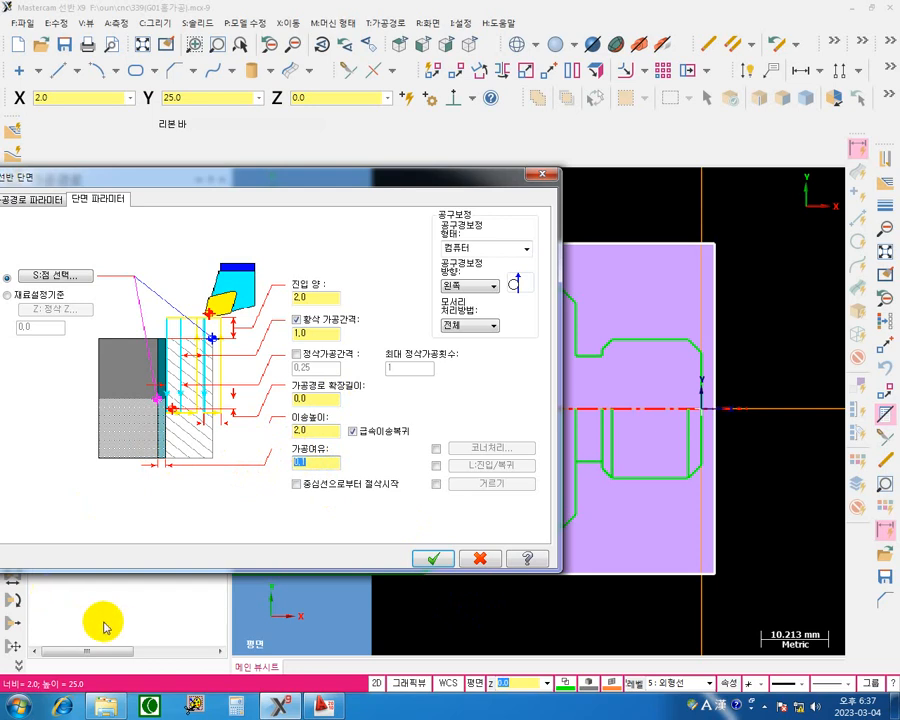
{"action": "type", "text": "0"}
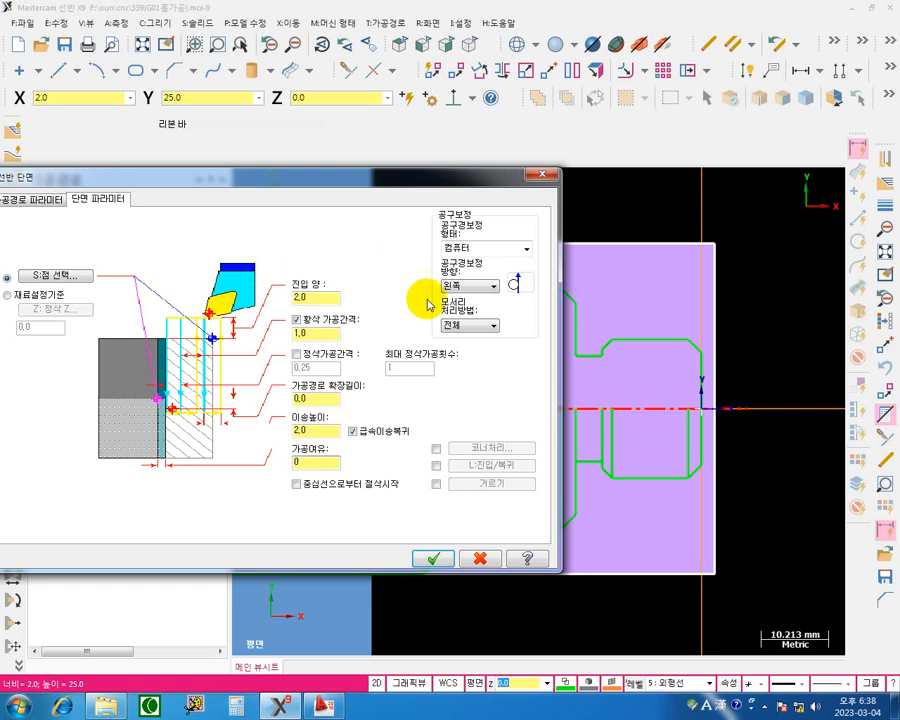
{"action": "left_click", "coordinate": [325, 354]}
{"action": "double_click", "coordinate": [324, 369]}
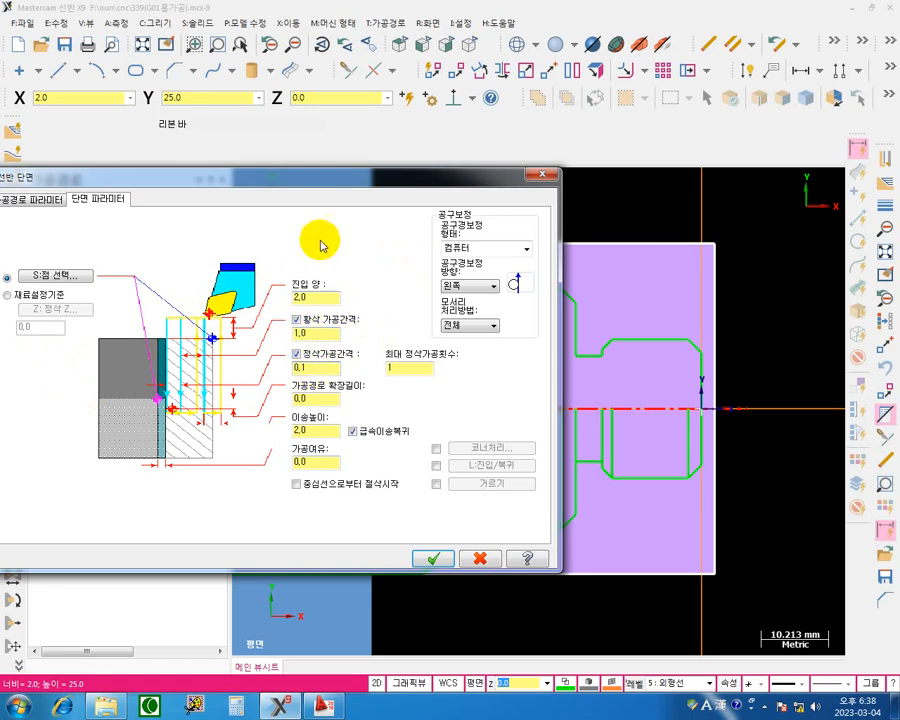
Review the facing operation's tool, feed and spindle speed settings, and return to the face parameters.
{"action": "left_click_drag", "start_coordinate": [301, 182], "coordinate": [465, 168]}
{"action": "left_click", "coordinate": [195, 186]}
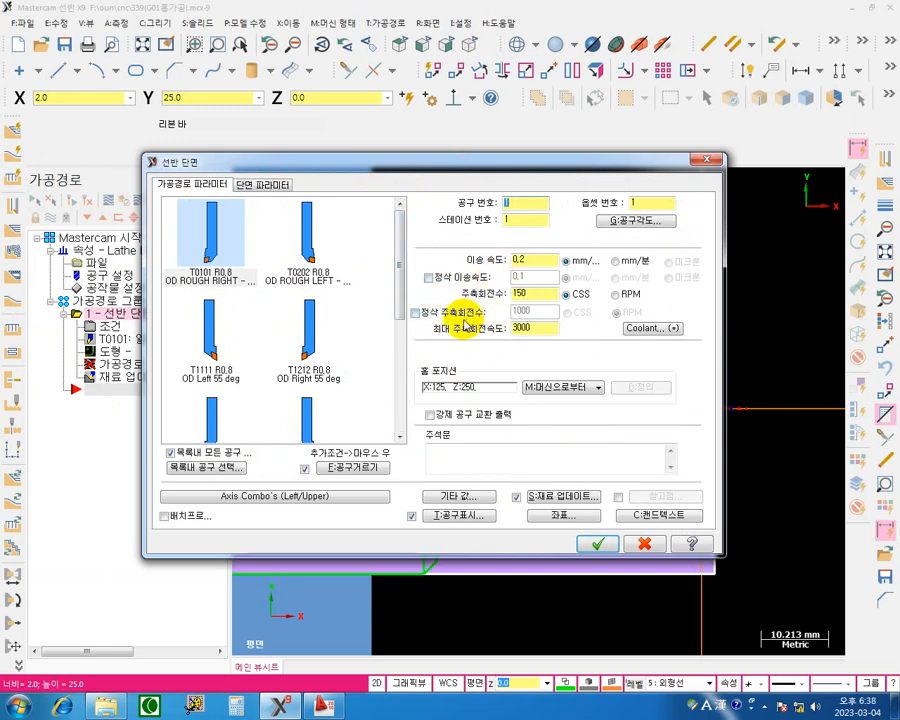
{"action": "left_click", "coordinate": [263, 185]}
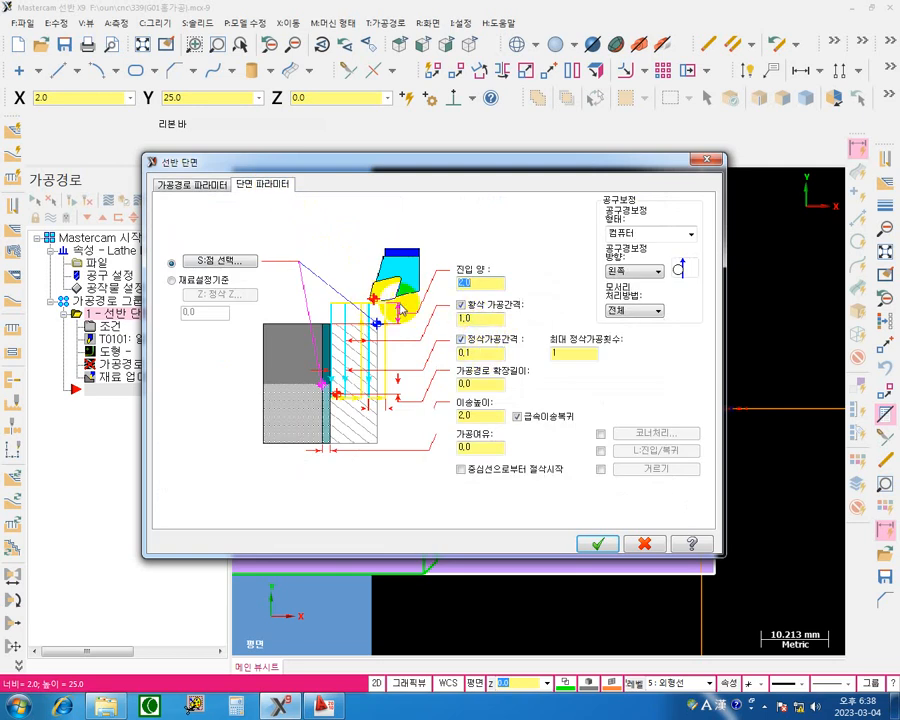
Turn the finish stepover off and set the stock to leave on the face to 0.1.
{"action": "left_click", "coordinate": [461, 340]}
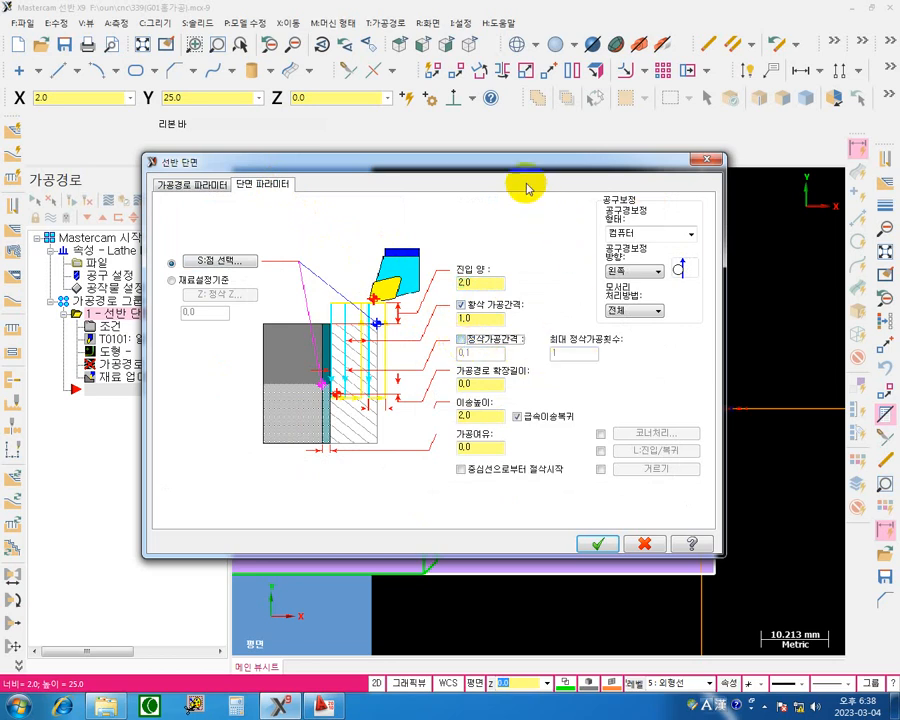
{"action": "left_click_drag", "start_coordinate": [526, 159], "coordinate": [511, 128]}
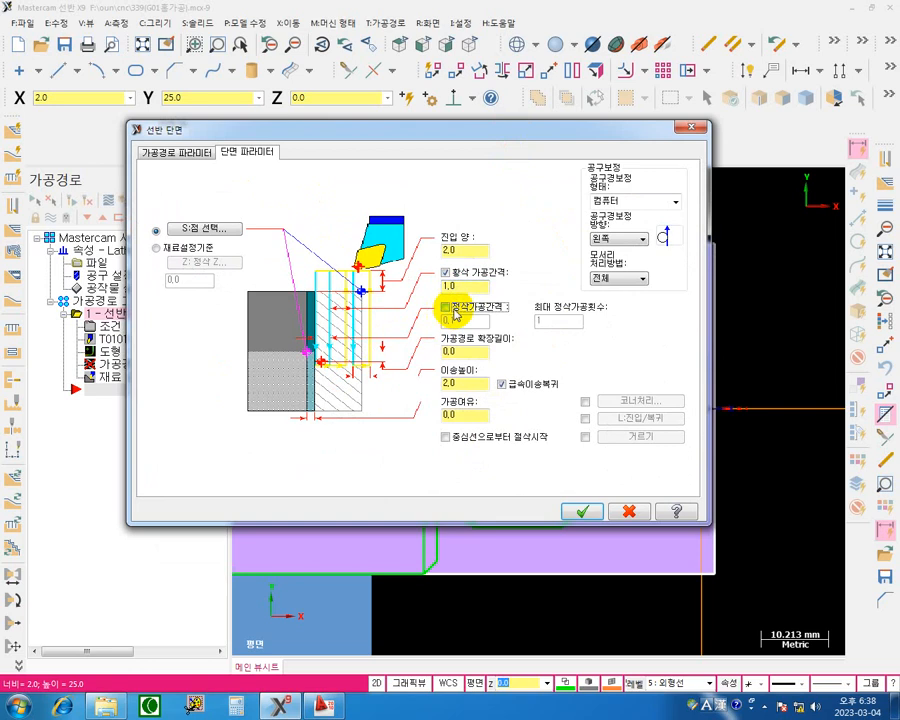
{"action": "double_click", "coordinate": [447, 415]}
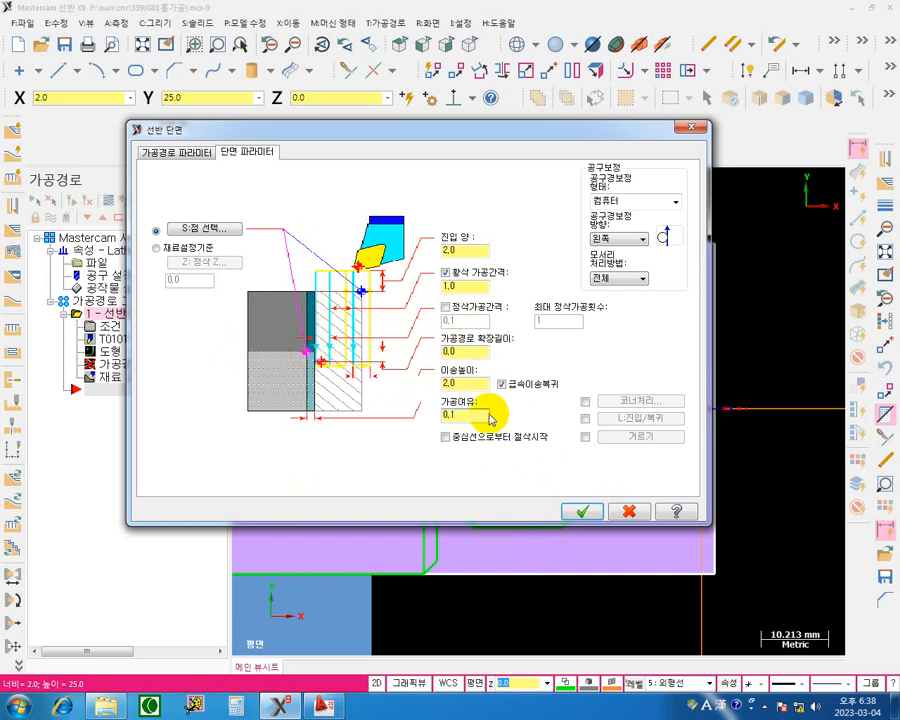
Annotate the facing diagram with the screen pen, labelling the cutting pass G01 and the rapid retract G00, and clear the marks.
{"action": "double_click", "coordinate": [472, 384]}
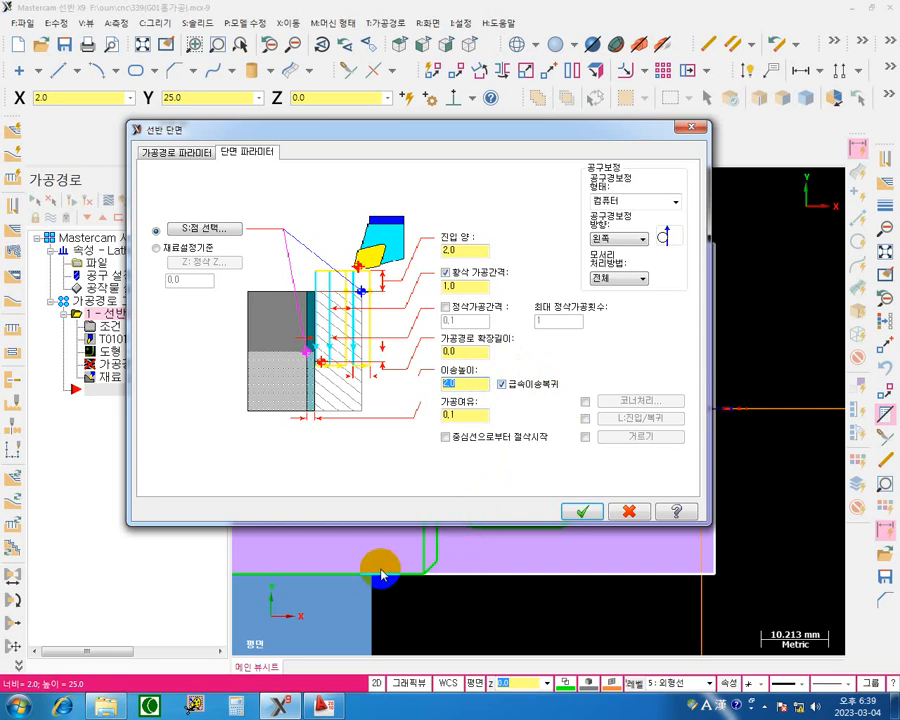
{"action": "key", "text": "F12"}
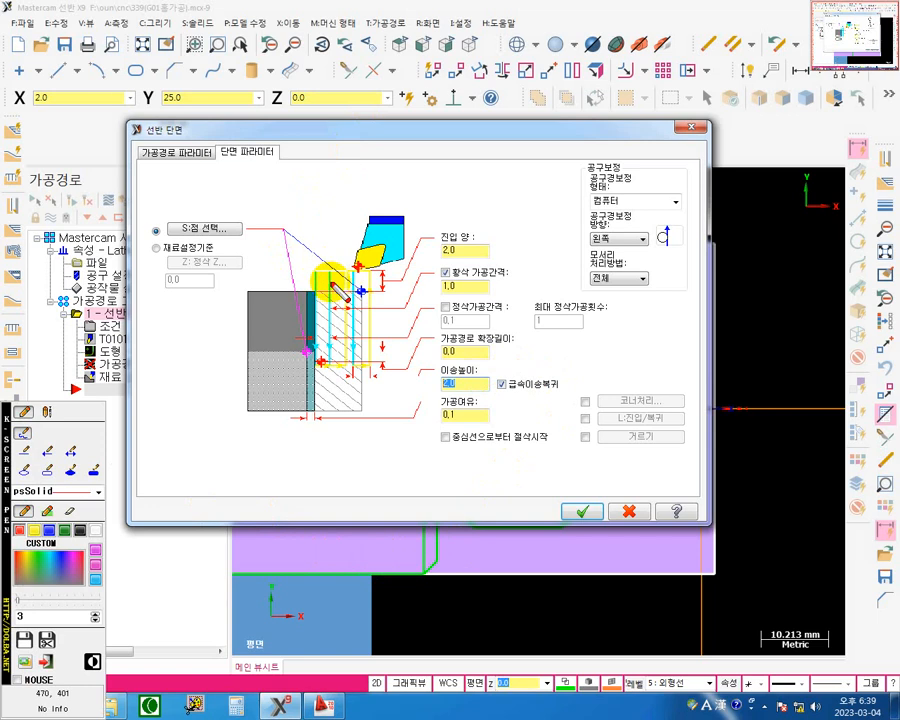
{"action": "mouse_move", "coordinate": [330, 282]}
{"action": "left_mouse_down"}
{"action": "mouse_move", "coordinate": [312, 255]}
{"action": "mouse_move", "coordinate": [333, 207]}
{"action": "left_mouse_up"}
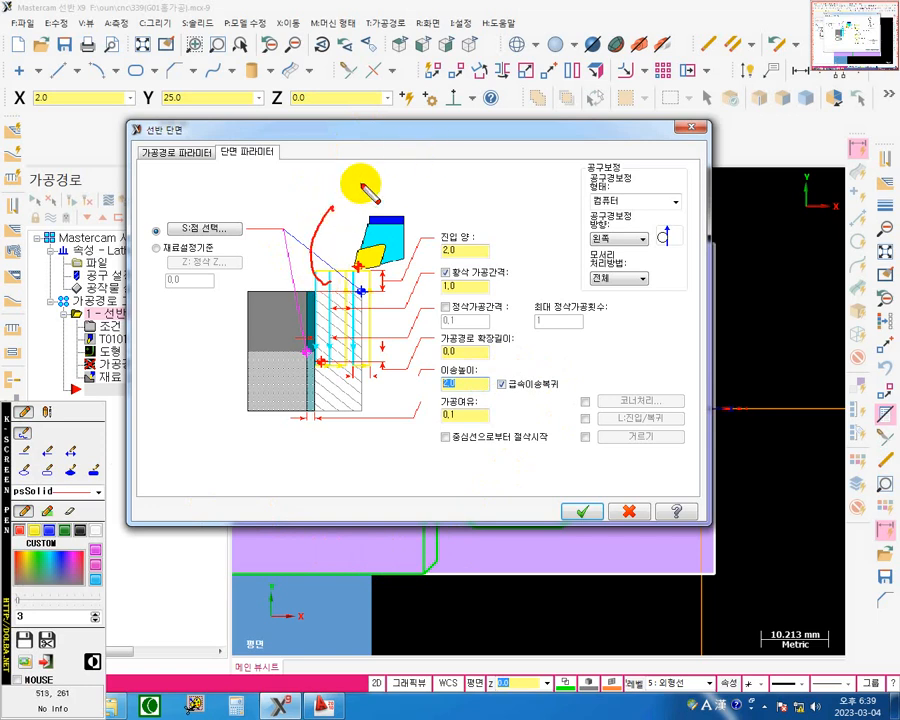
{"action": "mouse_move", "coordinate": [368, 189]}
{"action": "left_mouse_down"}
{"action": "mouse_move", "coordinate": [342, 195]}
{"action": "mouse_move", "coordinate": [368, 200]}
{"action": "left_mouse_up"}
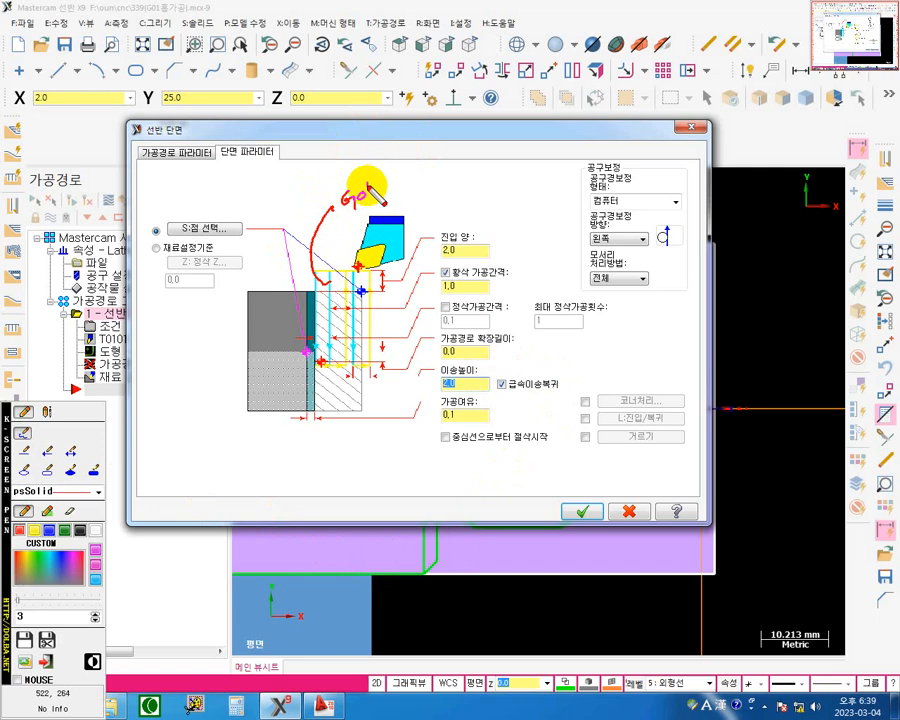
{"action": "mouse_move", "coordinate": [366, 337]}
{"action": "left_mouse_down"}
{"action": "mouse_move", "coordinate": [372, 314]}
{"action": "mouse_move", "coordinate": [367, 364]}
{"action": "left_mouse_up"}
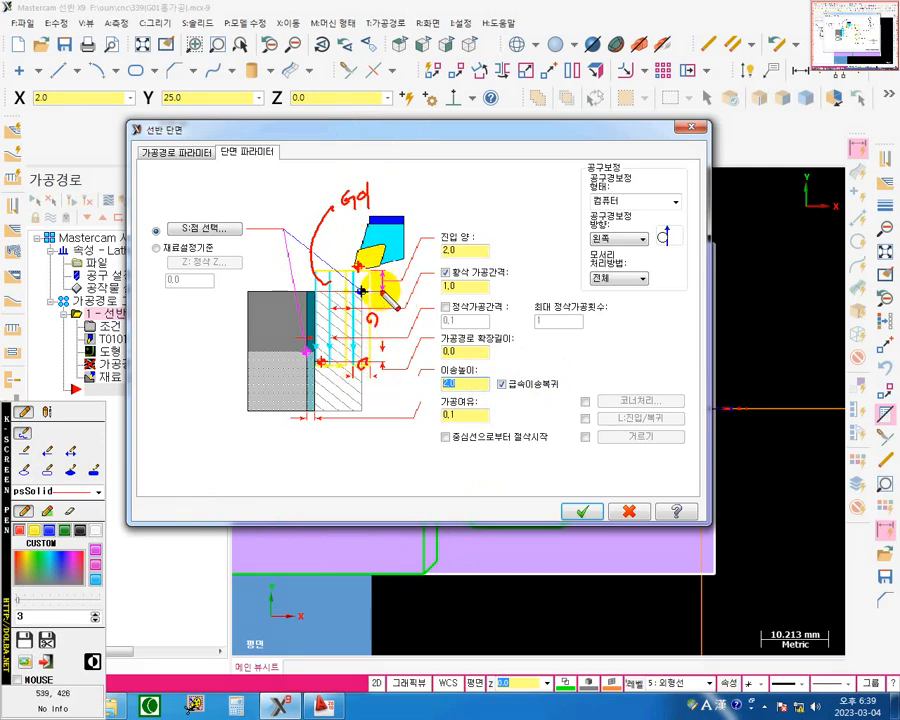
{"action": "left_click_drag", "start_coordinate": [371, 318], "coordinate": [505, 265]}
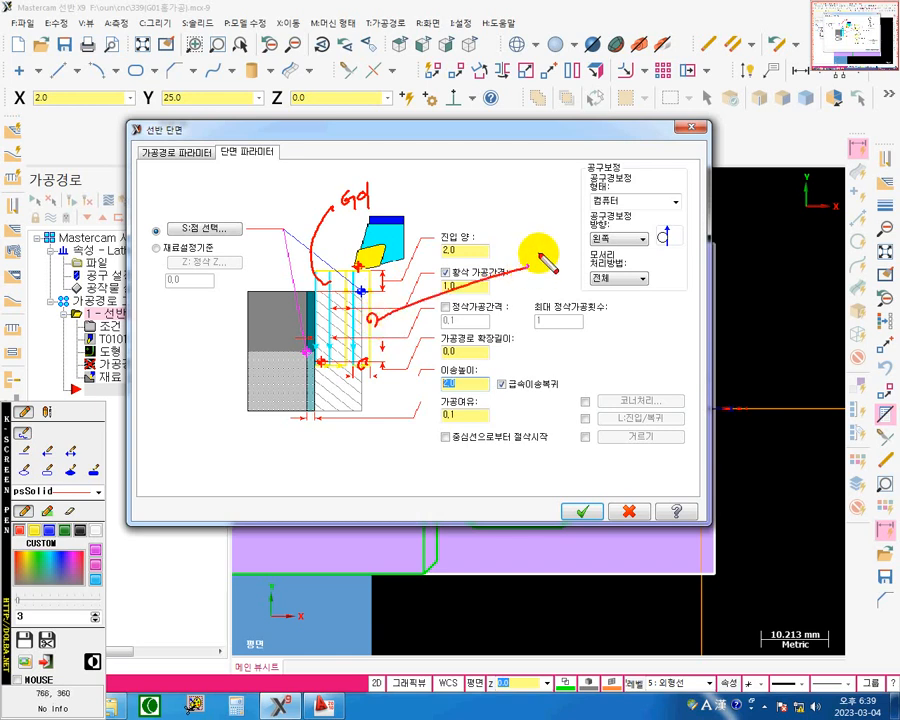
{"action": "left_click_drag", "start_coordinate": [497, 394], "coordinate": [565, 394]}
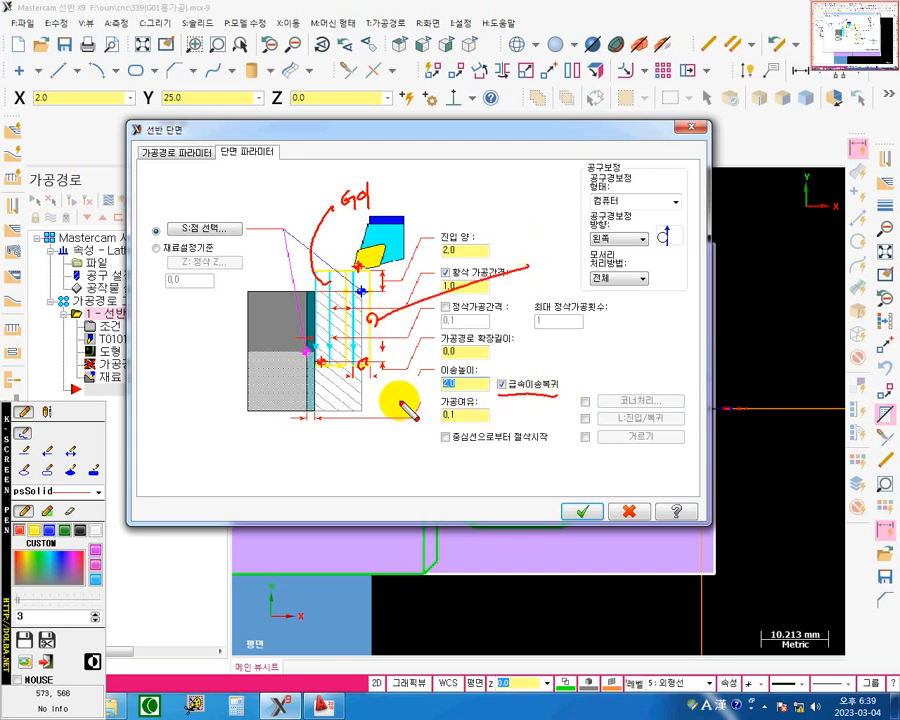
{"action": "left_click_drag", "start_coordinate": [543, 252], "coordinate": [565, 272]}
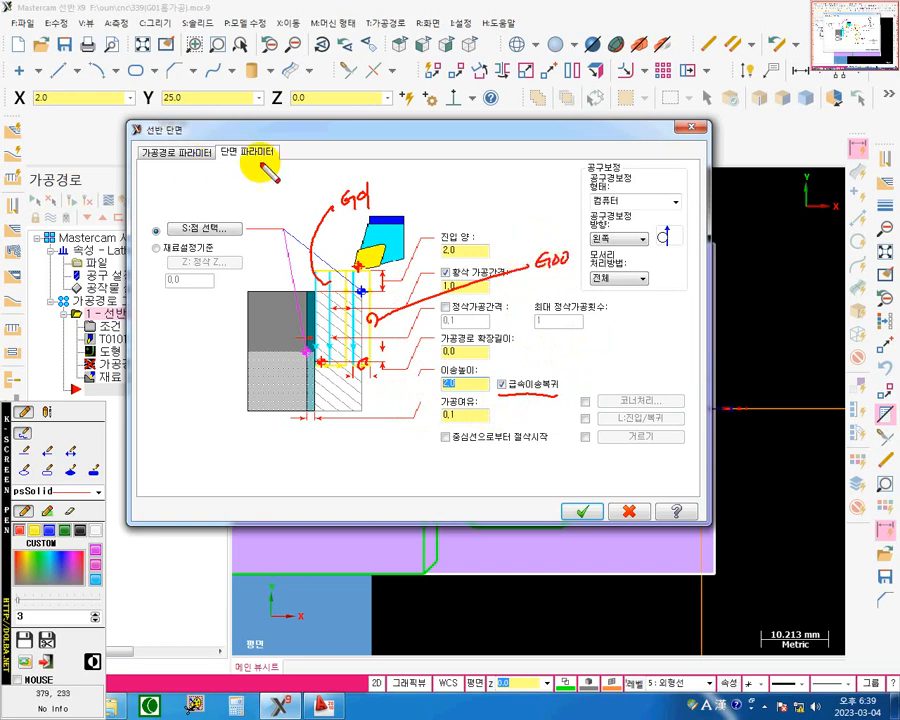
{"action": "key", "text": "Escape"}
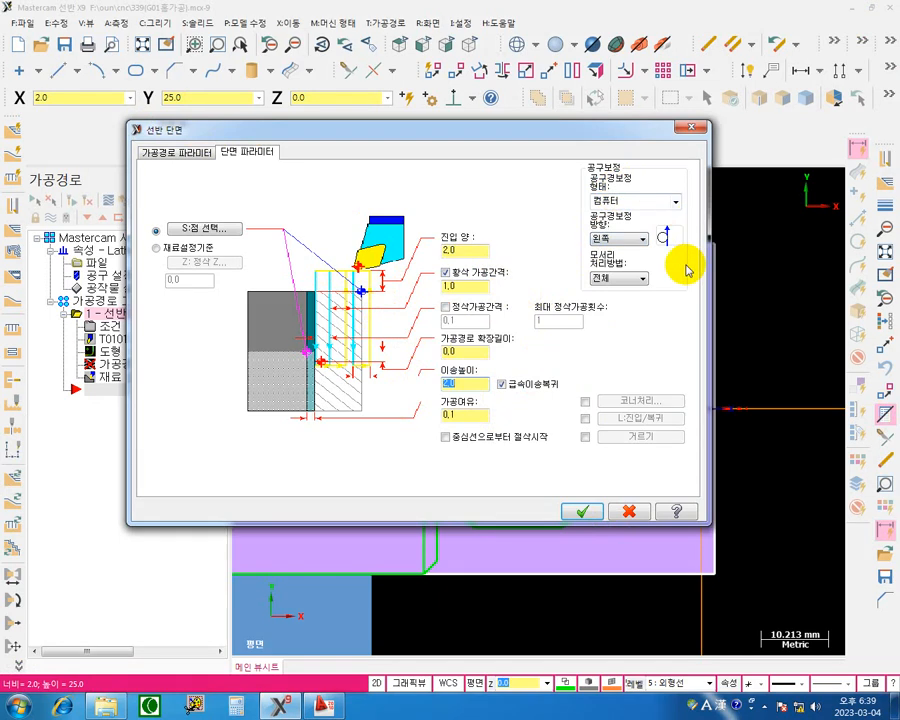
Keep computer cutter compensation, accept the facing parameters and select the facing operation in the toolpath list.
{"action": "left_click", "coordinate": [672, 204]}
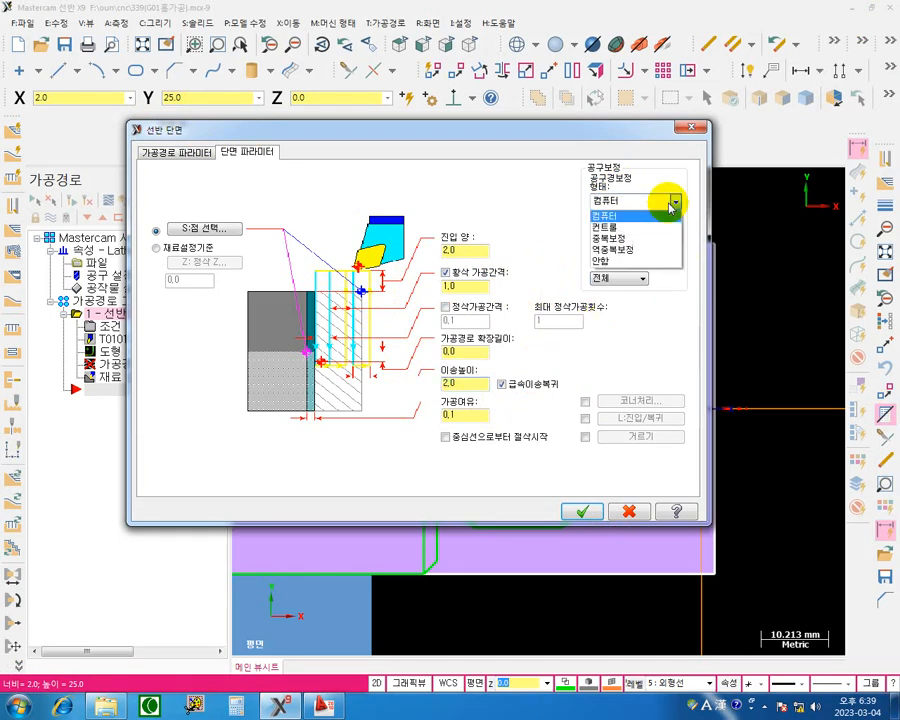
{"action": "left_click", "coordinate": [548, 204]}
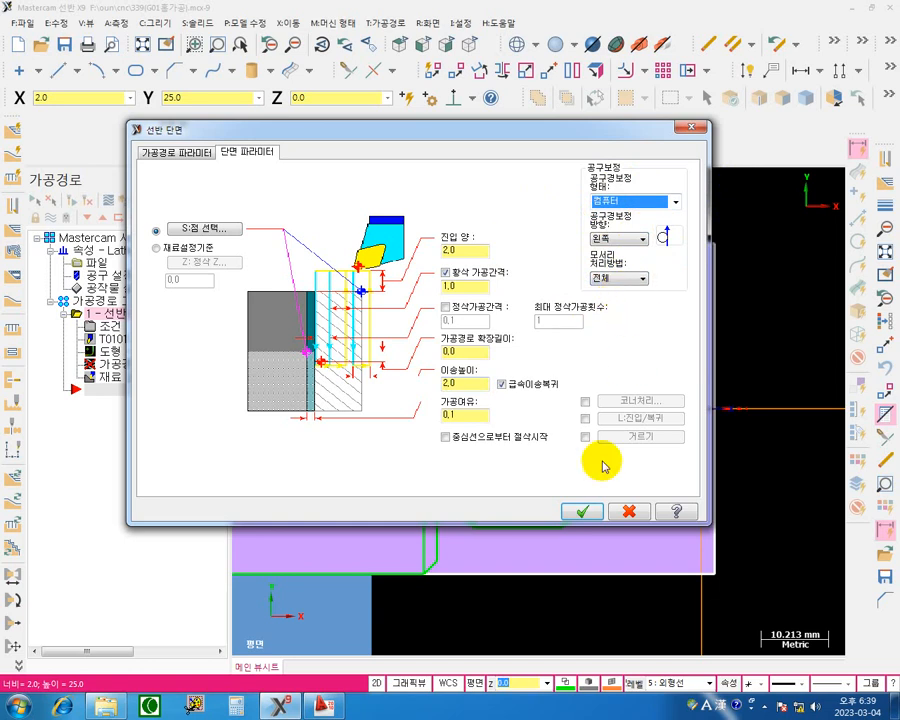
{"action": "left_click", "coordinate": [586, 514]}
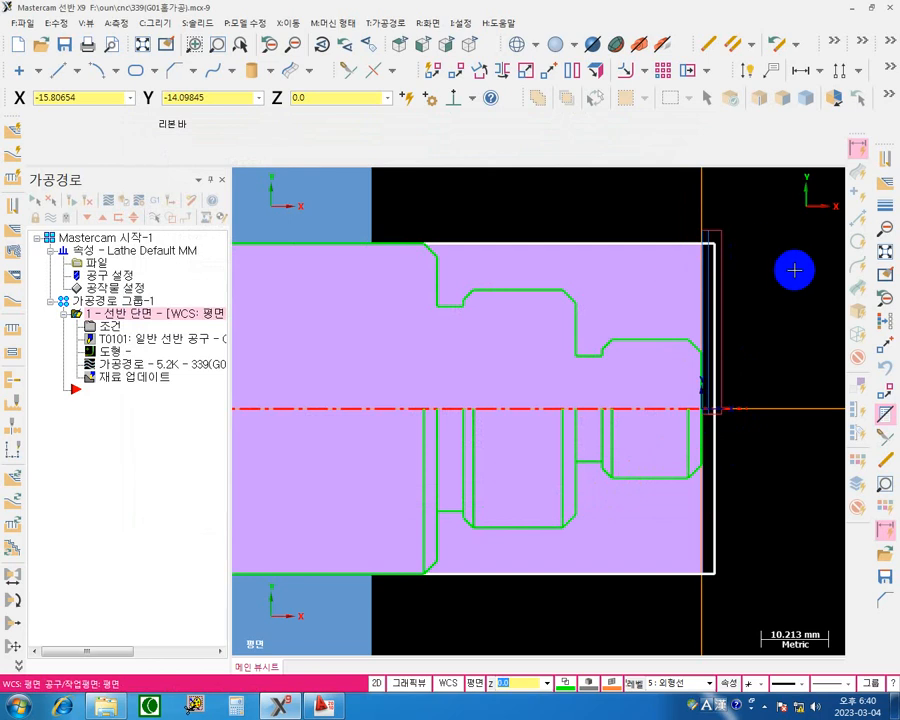
{"action": "middle_click_drag", "start_coordinate": [786, 304], "coordinate": [736, 299]}
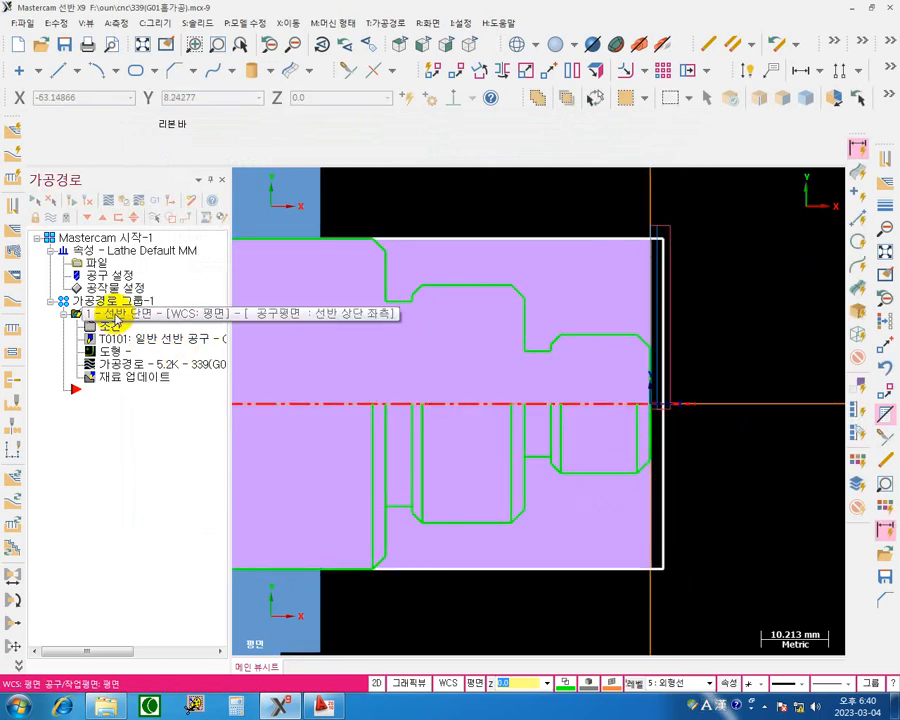
{"action": "left_click", "coordinate": [113, 316]}
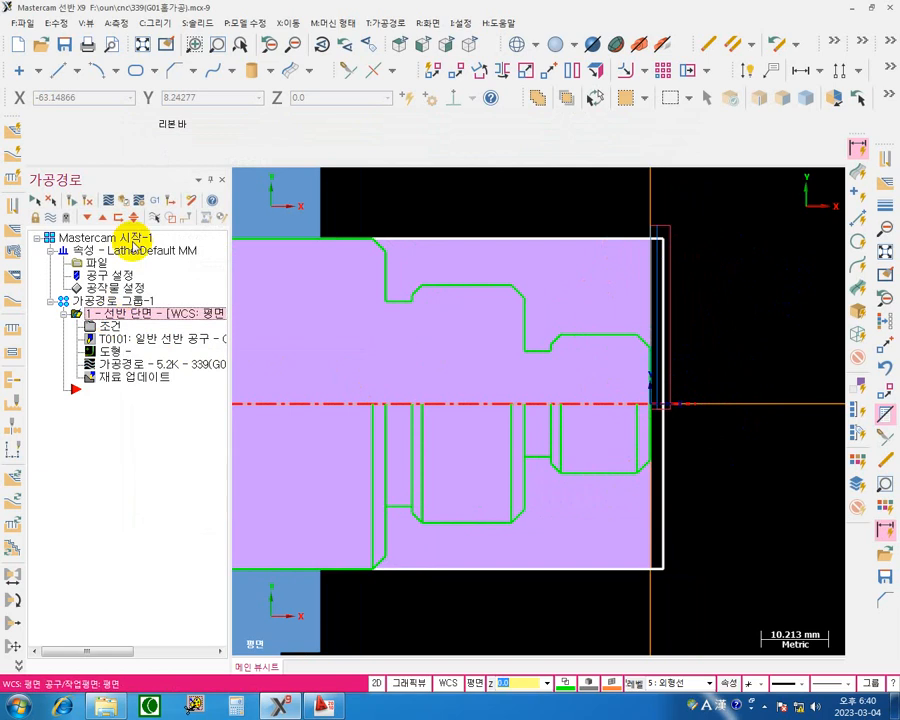
Mark the facing operation, its toolpath entry and the backplot command with the screen pen, and clear the marks.
{"action": "left_click", "coordinate": [108, 202]}
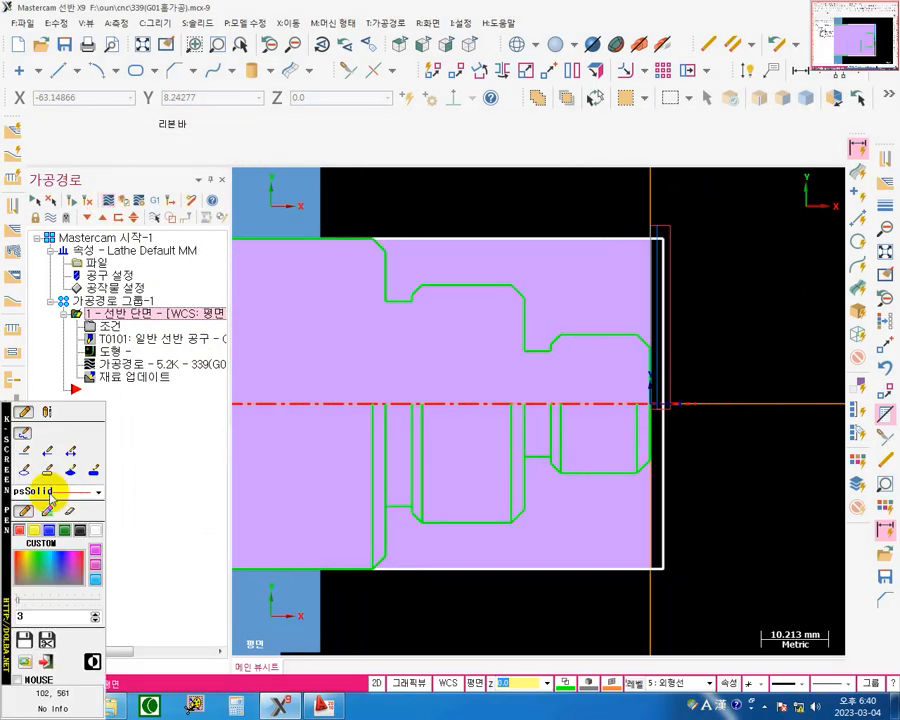
{"action": "left_click_drag", "start_coordinate": [6, 486], "coordinate": [386, 474]}
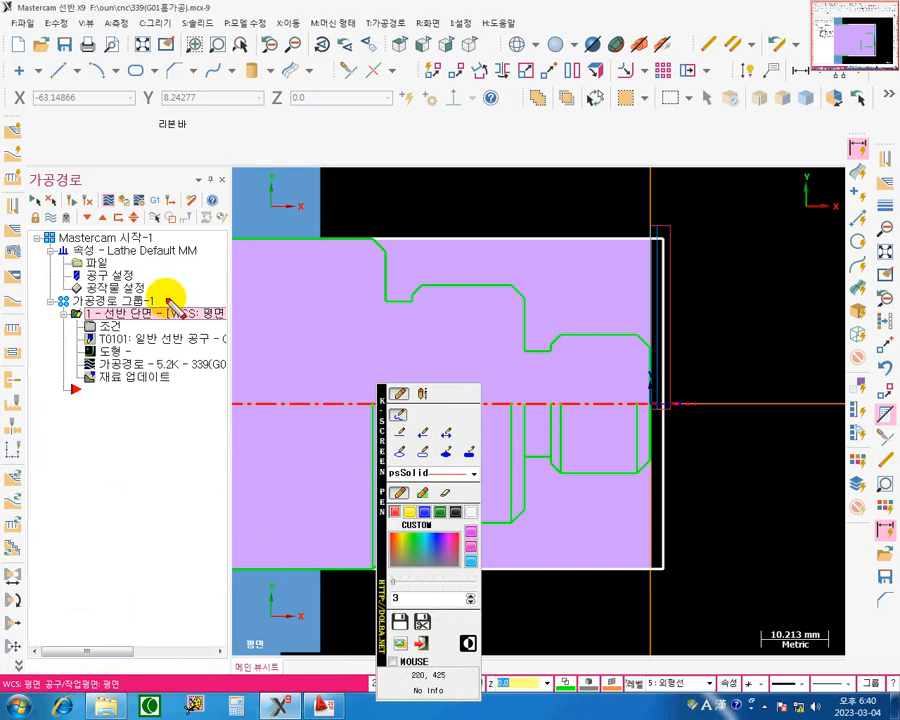
{"action": "left_click_drag", "start_coordinate": [112, 327], "coordinate": [111, 334]}
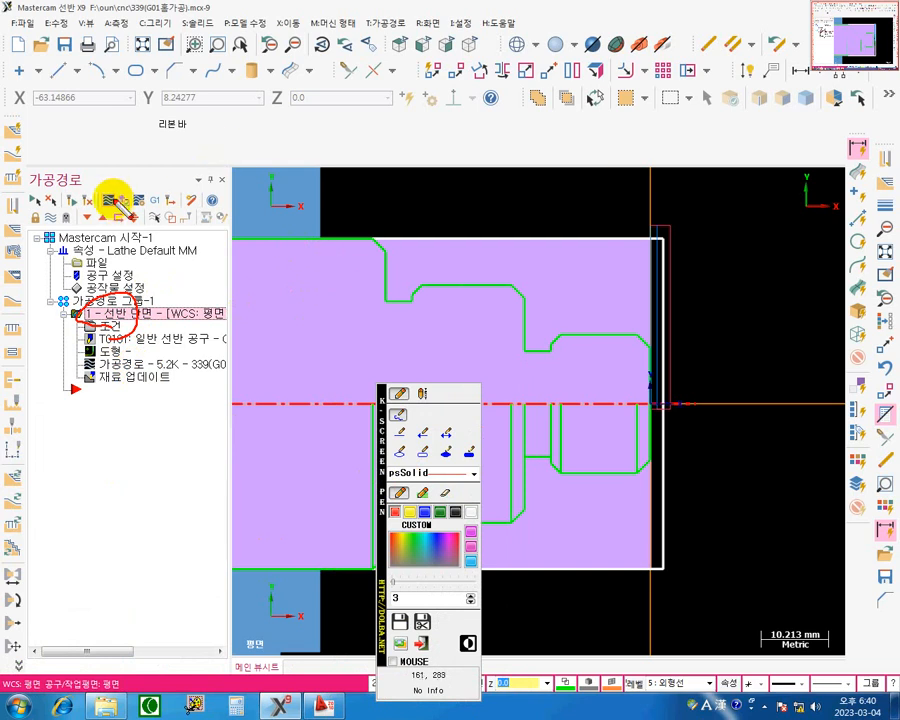
{"action": "mouse_move", "coordinate": [112, 199]}
{"action": "left_mouse_down"}
{"action": "mouse_move", "coordinate": [106, 186]}
{"action": "mouse_move", "coordinate": [114, 202]}
{"action": "mouse_move", "coordinate": [122, 196]}
{"action": "mouse_move", "coordinate": [154, 145]}
{"action": "mouse_move", "coordinate": [165, 155]}
{"action": "mouse_move", "coordinate": [191, 145]}
{"action": "mouse_move", "coordinate": [181, 145]}
{"action": "mouse_move", "coordinate": [190, 152]}
{"action": "mouse_move", "coordinate": [179, 166]}
{"action": "mouse_move", "coordinate": [190, 147]}
{"action": "left_mouse_up"}
{"action": "left_click_drag", "start_coordinate": [198, 141], "coordinate": [202, 161]}
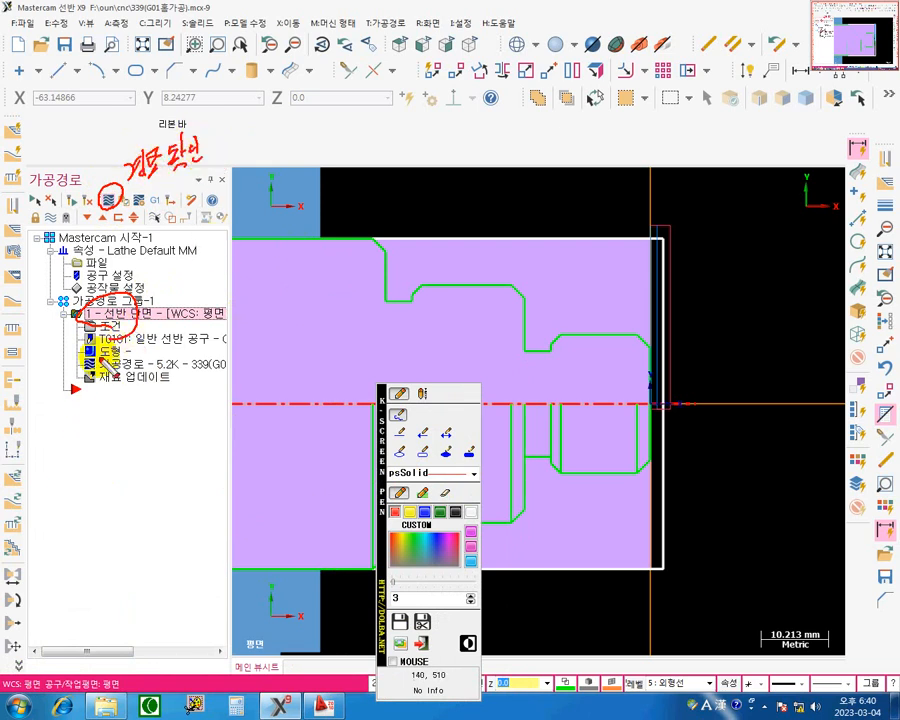
{"action": "left_click_drag", "start_coordinate": [80, 367], "coordinate": [165, 366]}
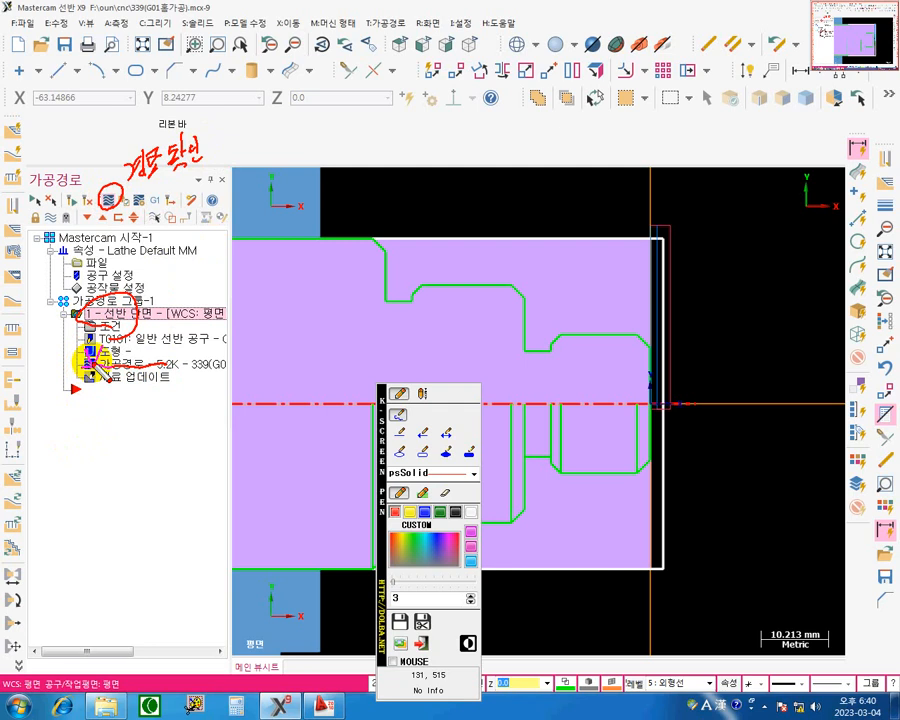
{"action": "key", "text": "Escape"}
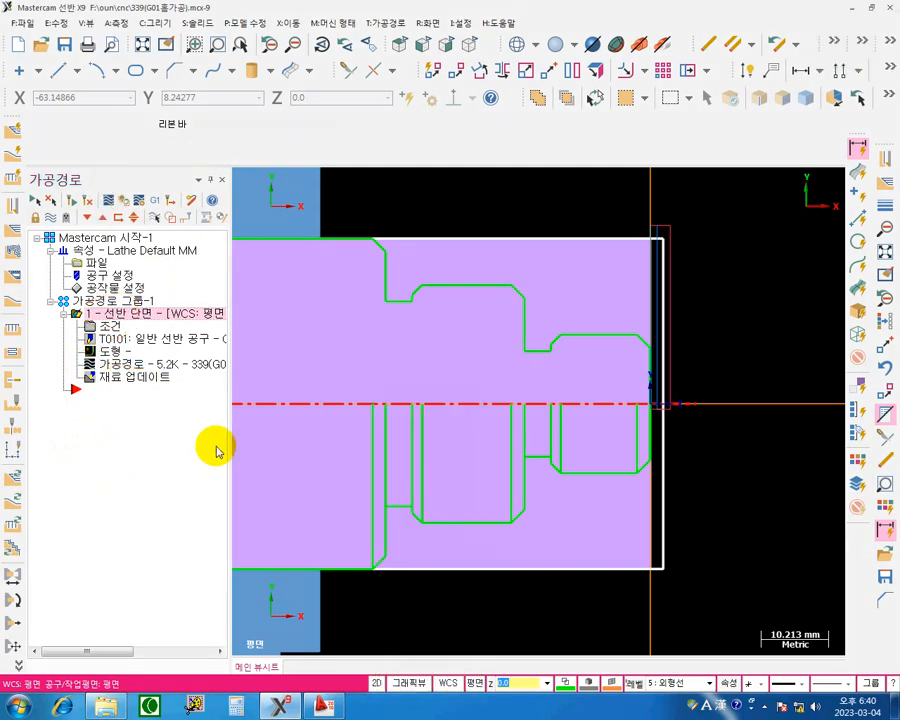
Open the backplot of the facing operation, display the tool holder and examine the tool's start position relative to the workpiece.
{"action": "left_click", "coordinate": [107, 200]}
{"action": "scroll", "coordinate": [740, 367], "scroll_direction": "down", "scroll_amount": 2}
{"action": "scroll", "coordinate": [740, 367], "scroll_direction": "down", "scroll_amount": 3}
{"action": "middle_click_drag", "start_coordinate": [587, 398], "coordinate": [254, 464]}
{"action": "scroll", "coordinate": [466, 424], "scroll_direction": "down", "scroll_amount": 3}
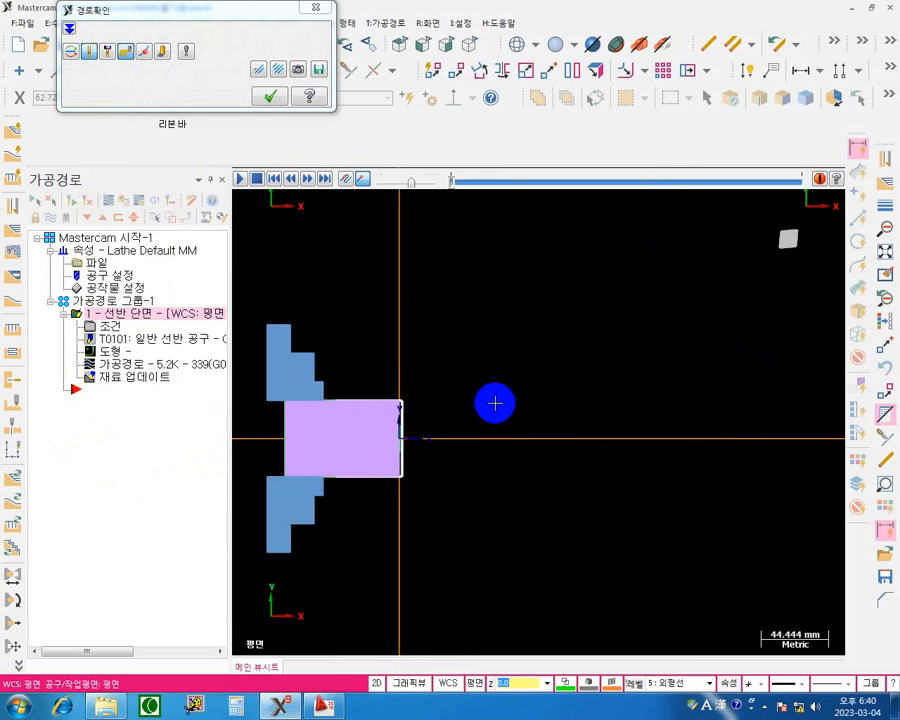
{"action": "middle_click_drag", "start_coordinate": [492, 402], "coordinate": [506, 426]}
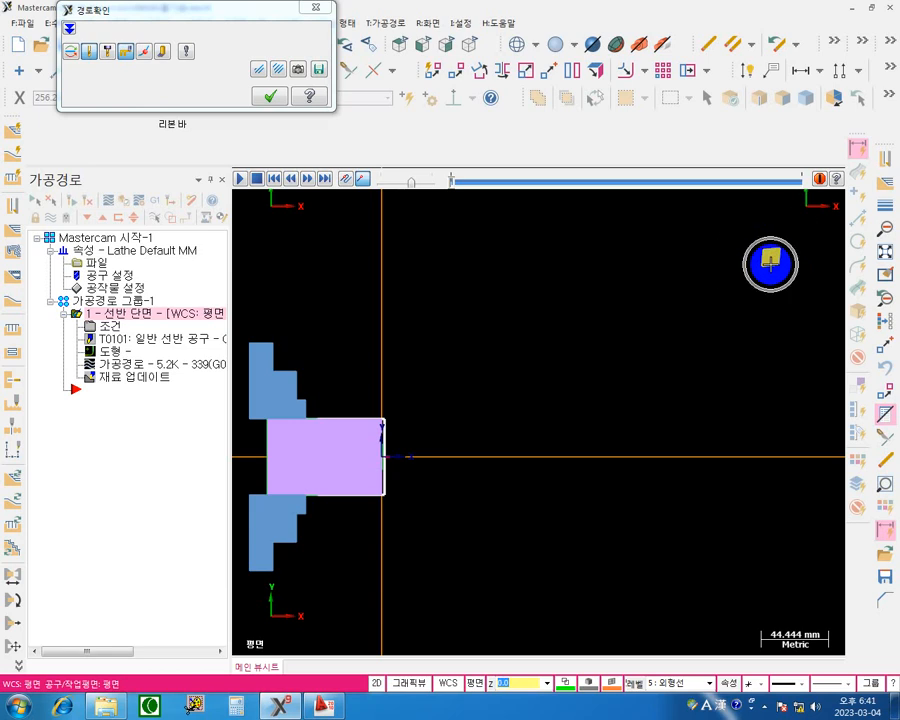
{"action": "left_click", "coordinate": [110, 55]}
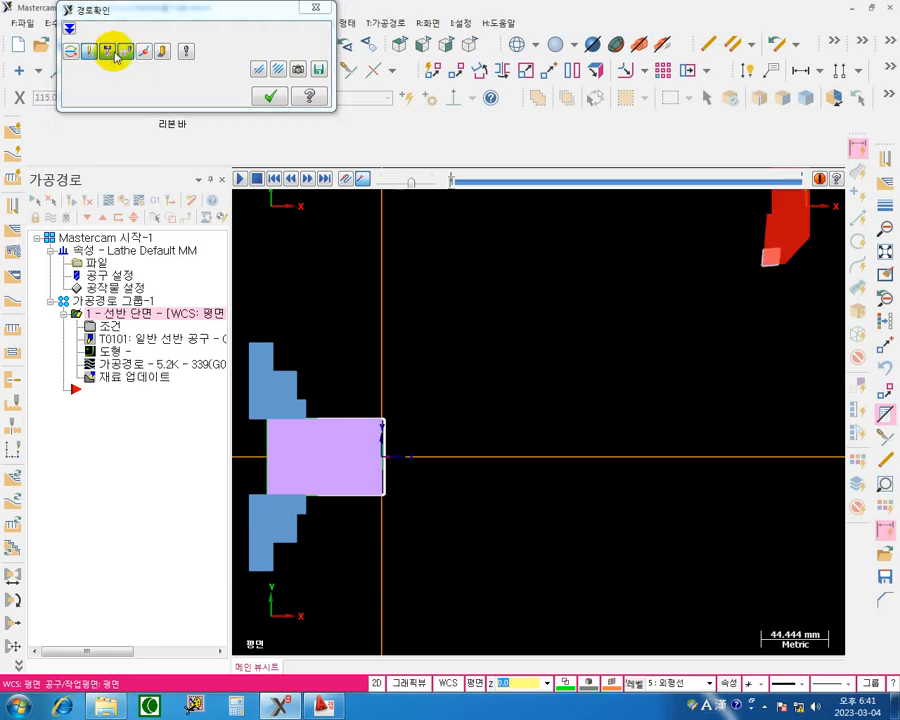
{"action": "middle_click_drag", "start_coordinate": [717, 267], "coordinate": [643, 443]}
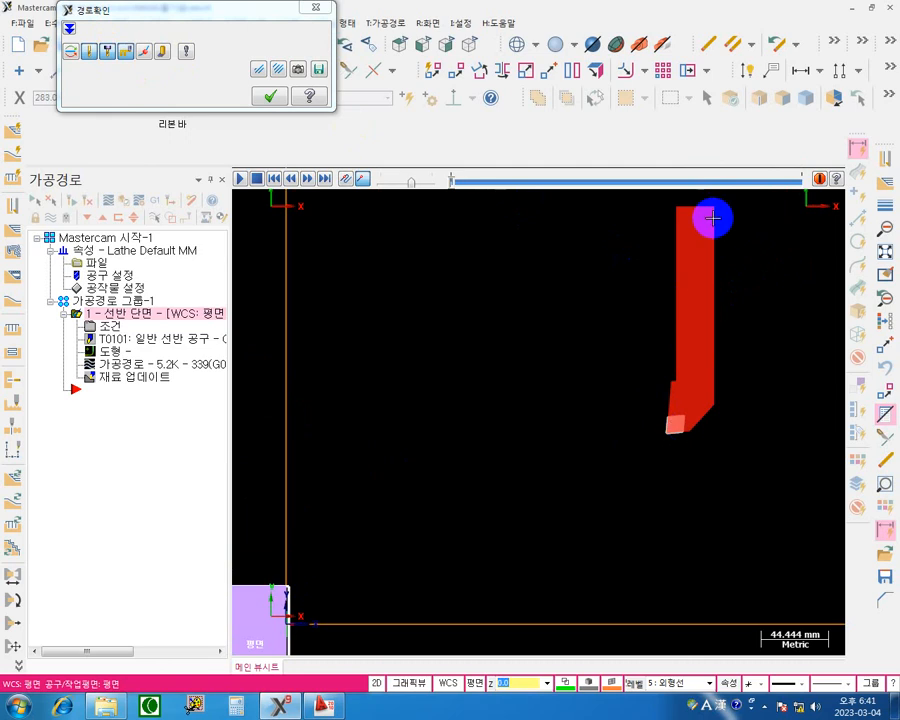
{"action": "scroll", "coordinate": [730, 318], "scroll_direction": "down", "scroll_amount": 1}
{"action": "scroll", "coordinate": [635, 392], "scroll_direction": "up", "scroll_amount": 1}
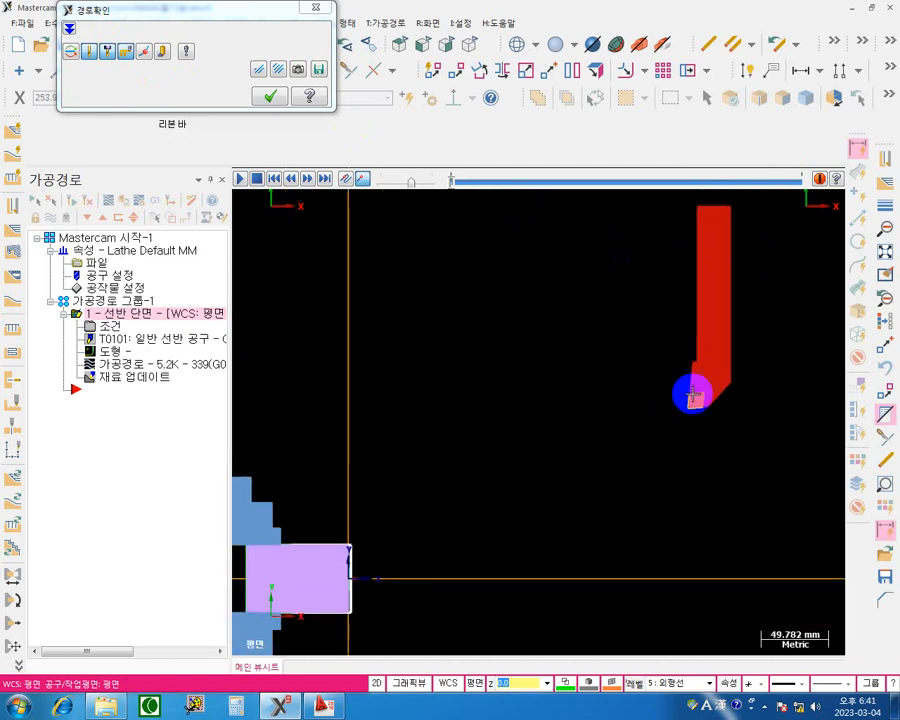
{"action": "scroll", "coordinate": [598, 438], "scroll_direction": "up", "scroll_amount": 1}
{"action": "middle_click_drag", "start_coordinate": [598, 438], "coordinate": [689, 305]}
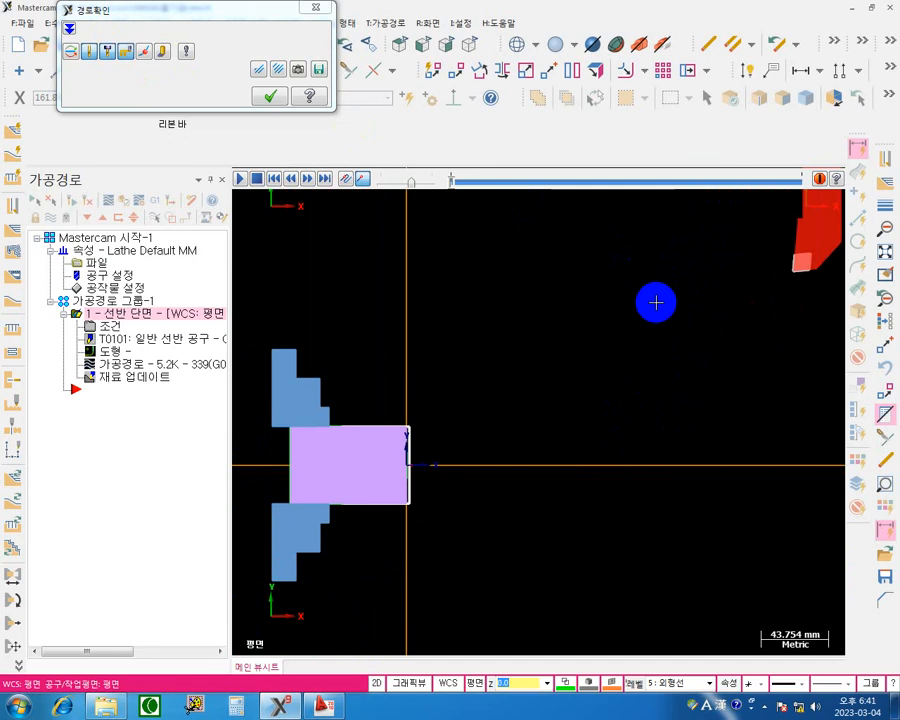
Step the backplot through the rapid approach and the first facing cut to the centreline, with quick verify turned on.
{"action": "key", "text": "s"}
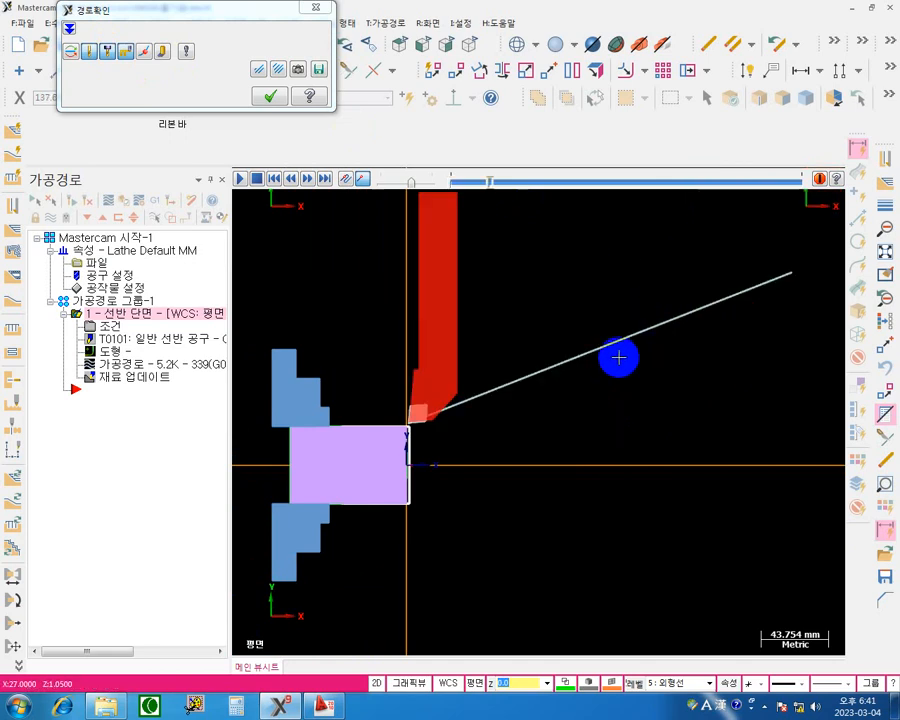
{"action": "scroll", "coordinate": [418, 458], "scroll_direction": "up", "scroll_amount": 8}
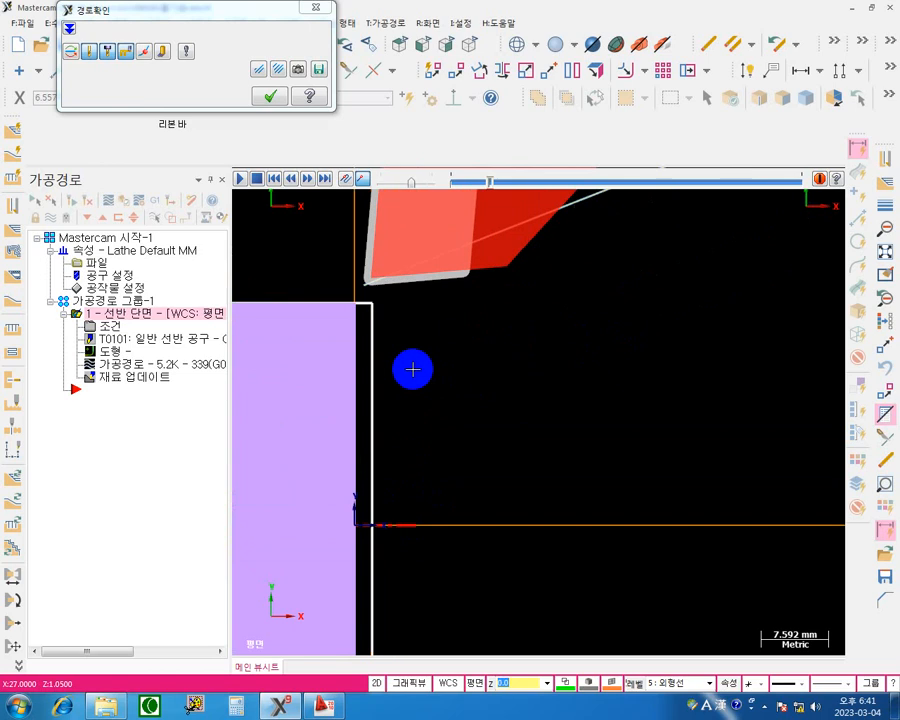
{"action": "scroll", "coordinate": [414, 369], "scroll_direction": "up", "scroll_amount": 1}
{"action": "middle_click_drag", "start_coordinate": [449, 360], "coordinate": [503, 294]}
{"action": "scroll", "coordinate": [498, 317], "scroll_direction": "down", "scroll_amount": 2}
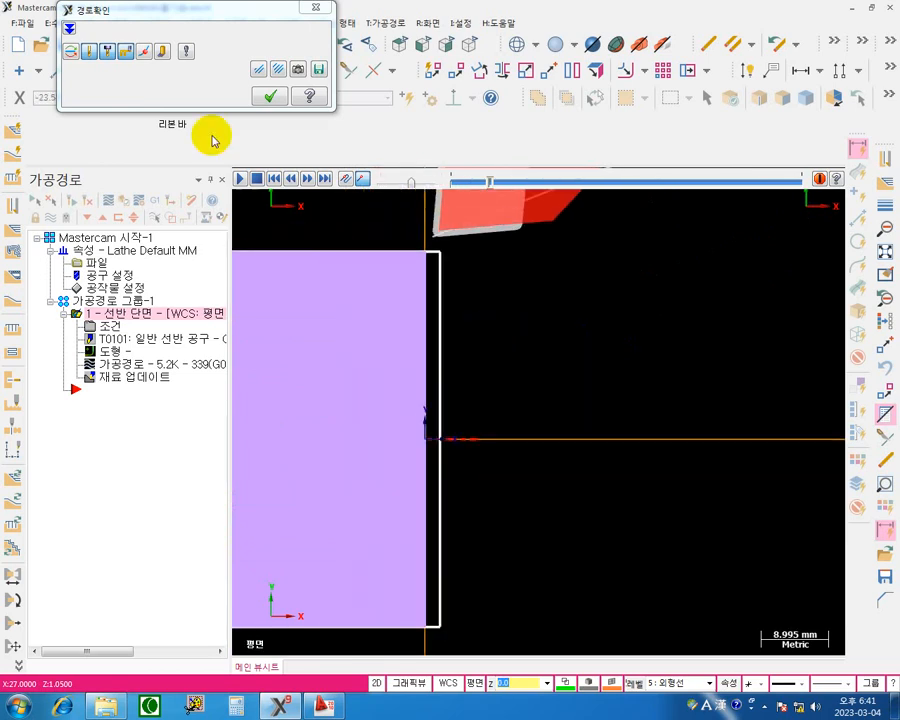
{"action": "left_click", "coordinate": [163, 52]}
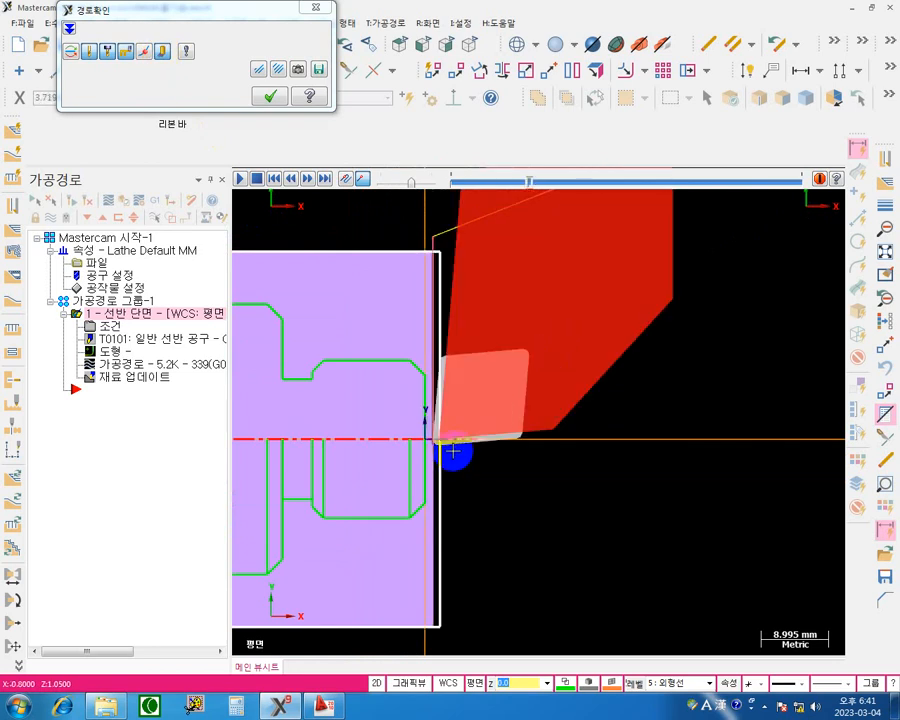
{"action": "scroll", "coordinate": [451, 441], "scroll_direction": "up", "scroll_amount": 1}
{"action": "middle_click_drag", "start_coordinate": [492, 438], "coordinate": [521, 543]}
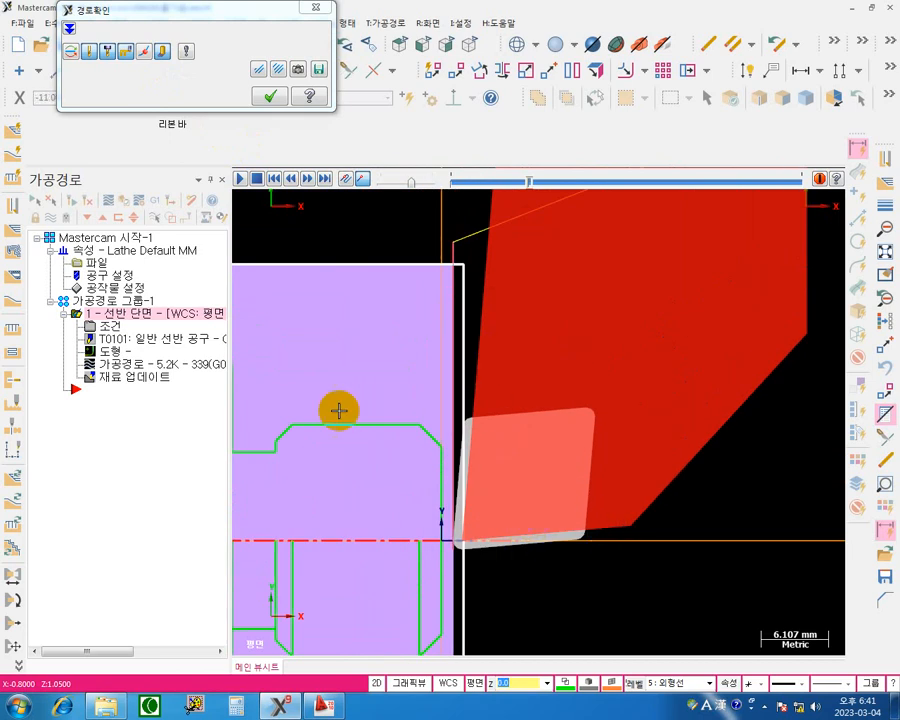
Step the backplot through the retracts, the second facing cut and the return home, with the coordinate details expanded.
{"action": "left_click", "coordinate": [70, 34]}
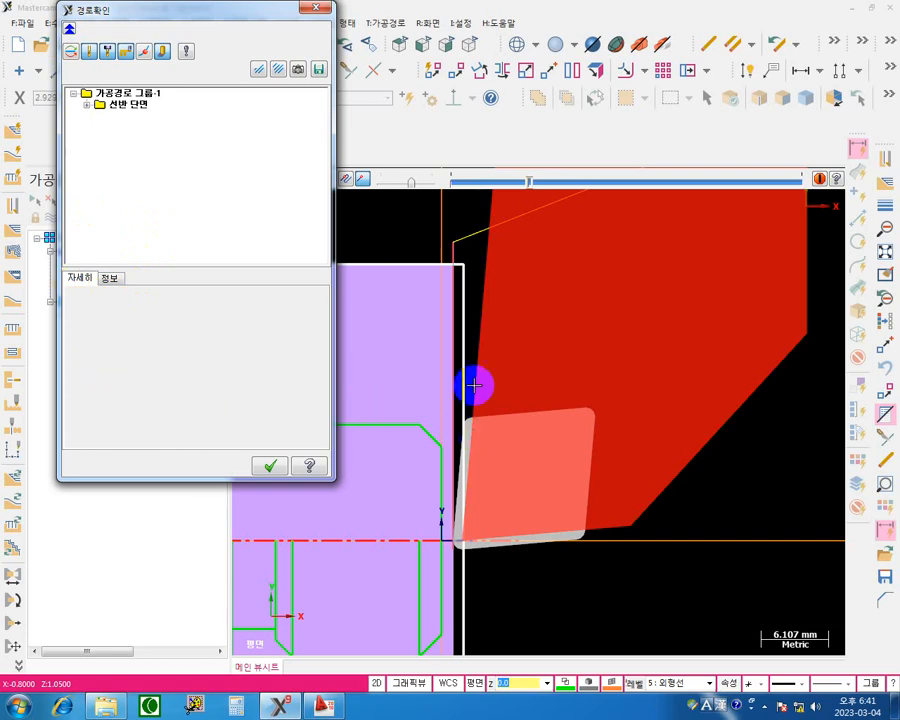
{"action": "key", "text": "s"}
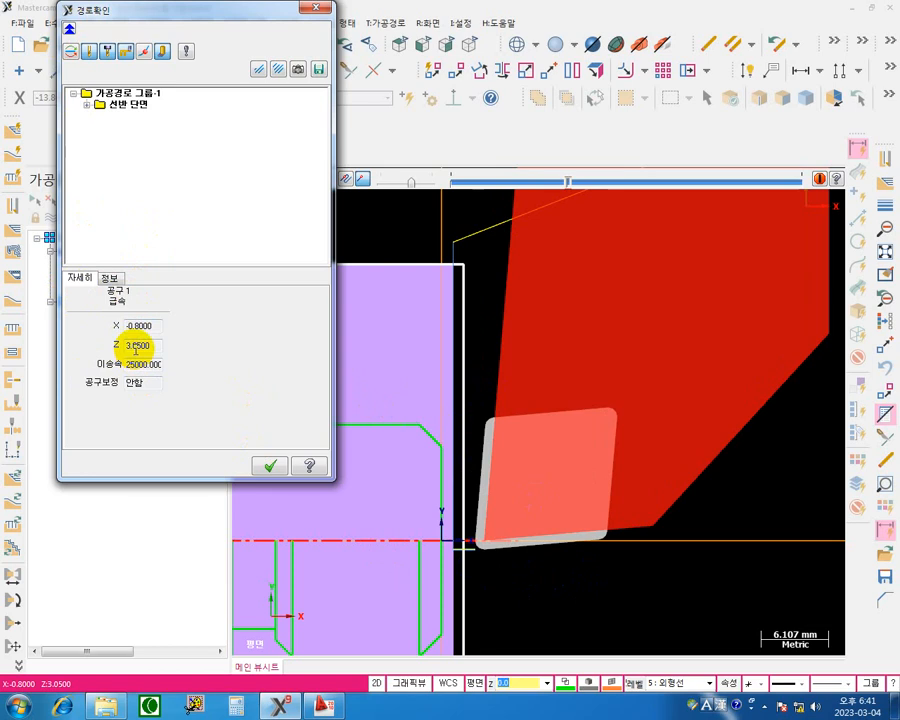
{"action": "key", "text": "s"}
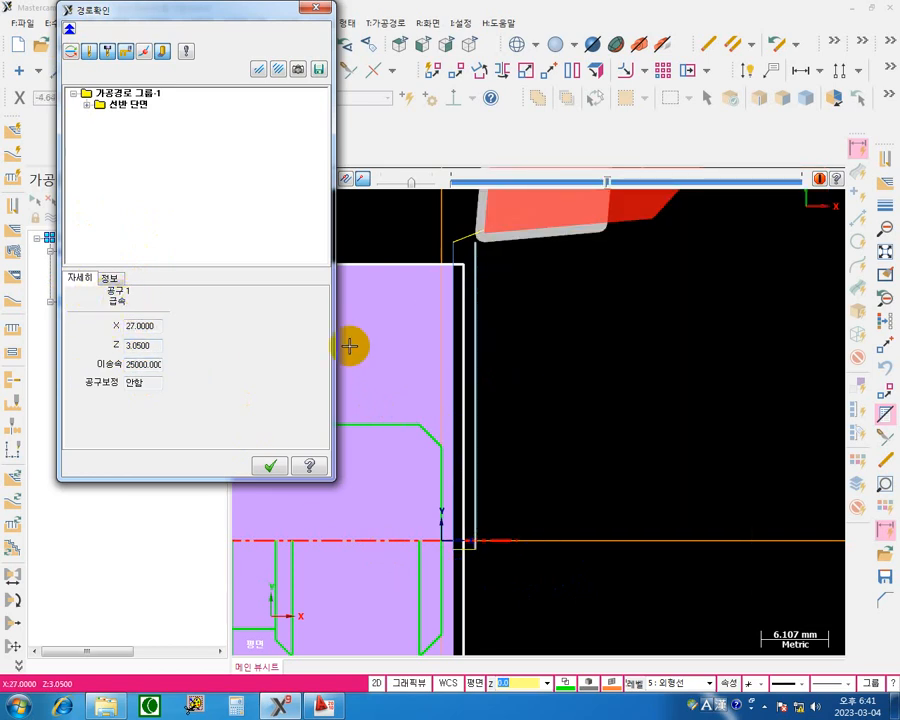
{"action": "key", "text": "s"}
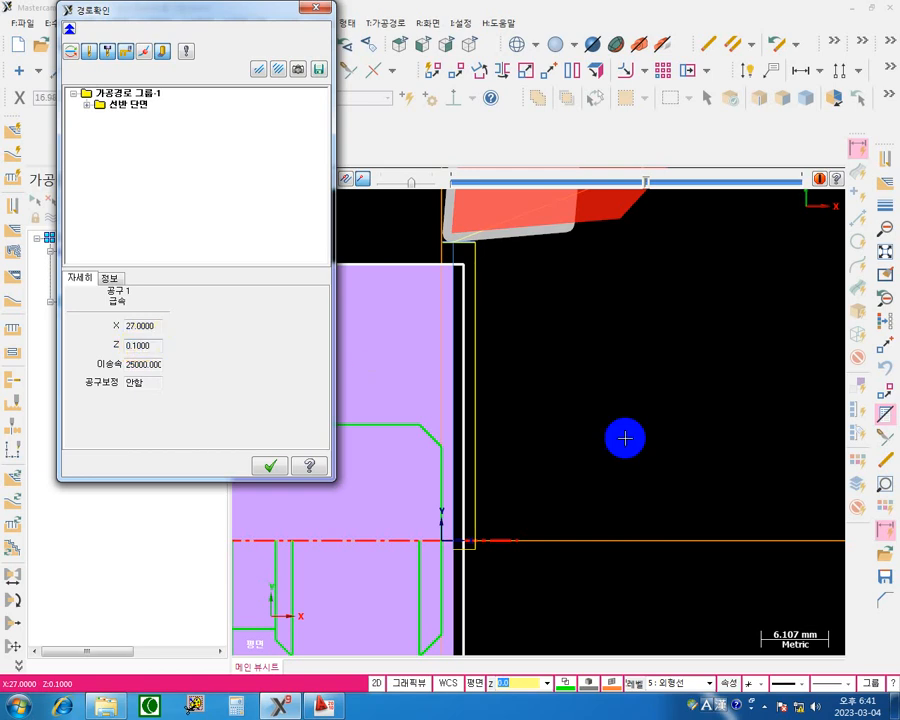
{"action": "key", "text": "s"}
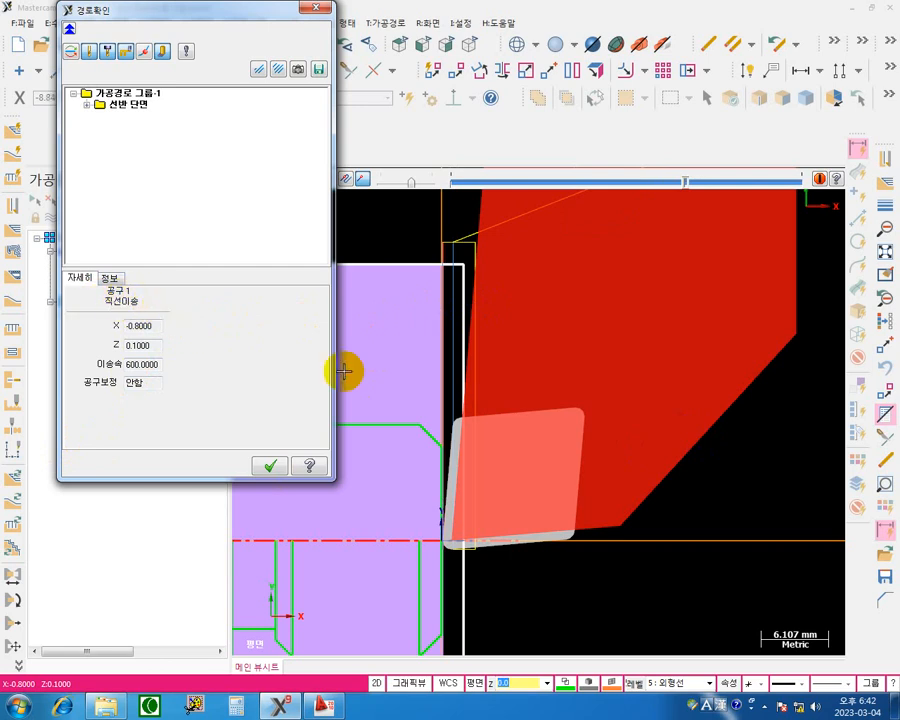
{"action": "key", "text": "s"}
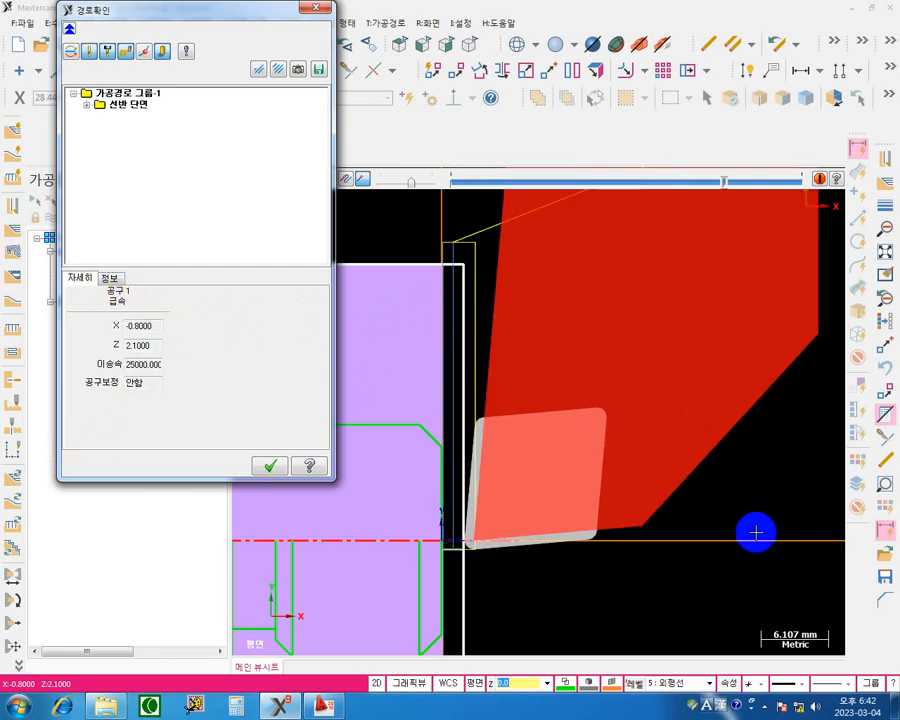
{"action": "key", "text": "s"}
{"action": "scroll", "coordinate": [746, 534], "scroll_direction": "down", "scroll_amount": 10}
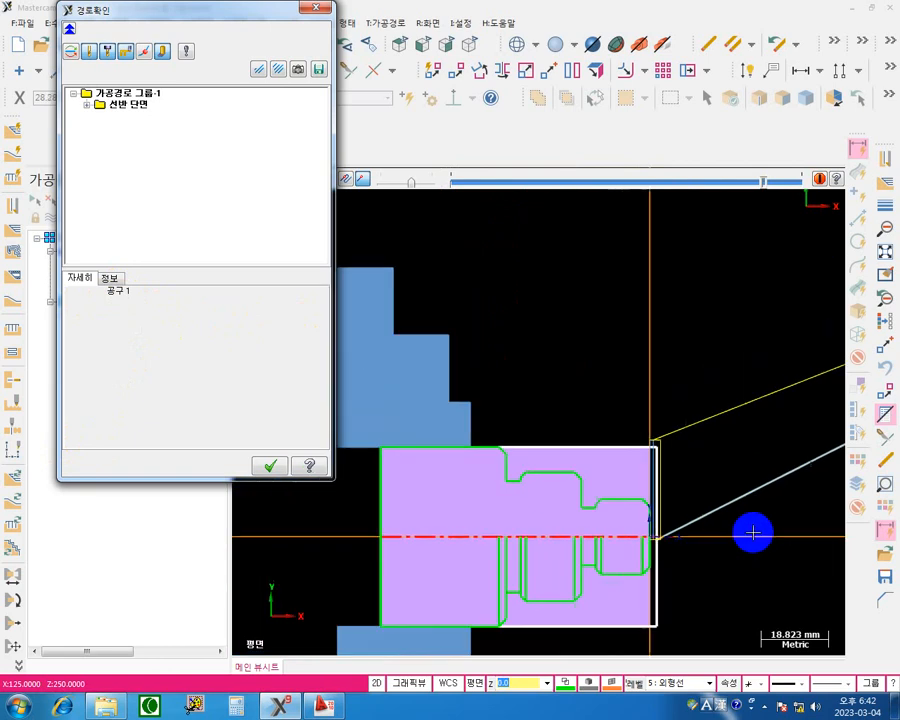
{"action": "middle_click_drag", "start_coordinate": [750, 502], "coordinate": [494, 491]}
{"action": "scroll", "coordinate": [500, 494], "scroll_direction": "down", "scroll_amount": 9}
{"action": "middle_click_drag", "start_coordinate": [662, 464], "coordinate": [558, 492]}
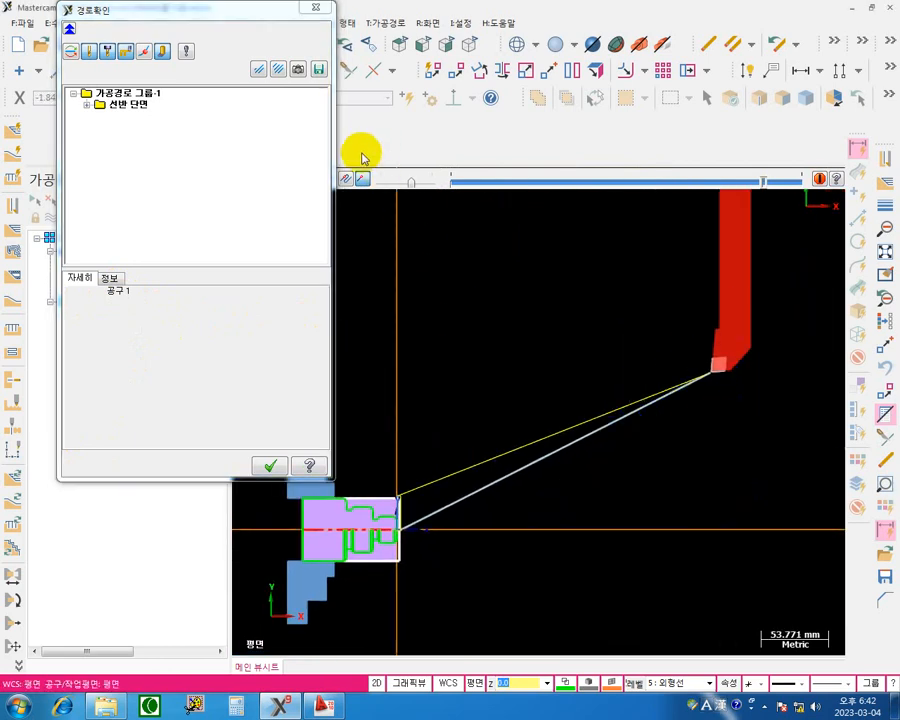
{"action": "middle_click_drag", "start_coordinate": [429, 260], "coordinate": [446, 240]}
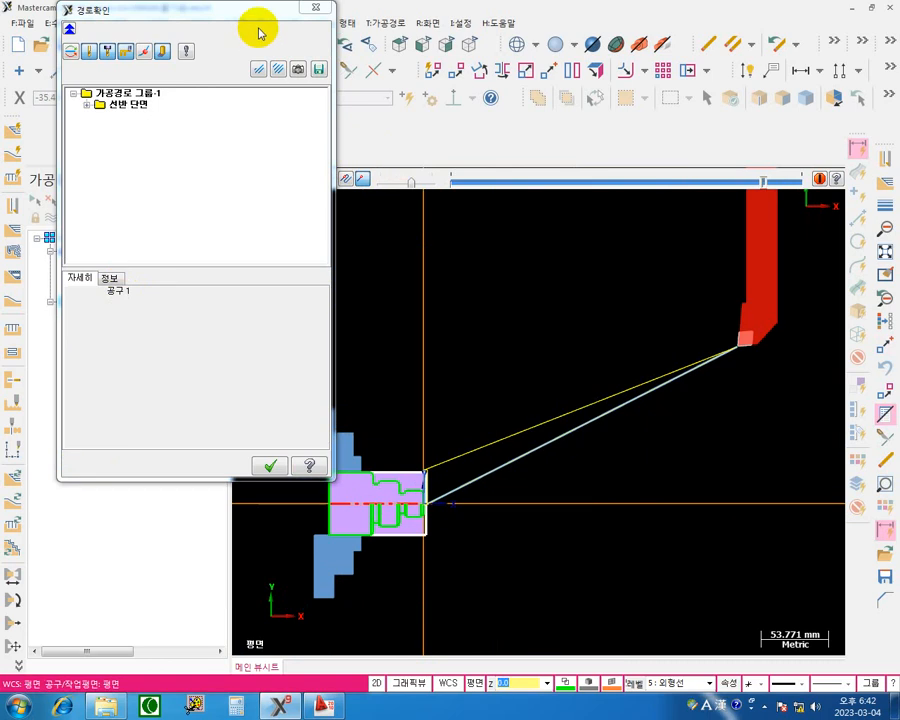
Replay the whole facing backplot from the start, adjusting the playback speed, and close the backplot.
{"action": "left_click_drag", "start_coordinate": [256, 28], "coordinate": [203, 233]}
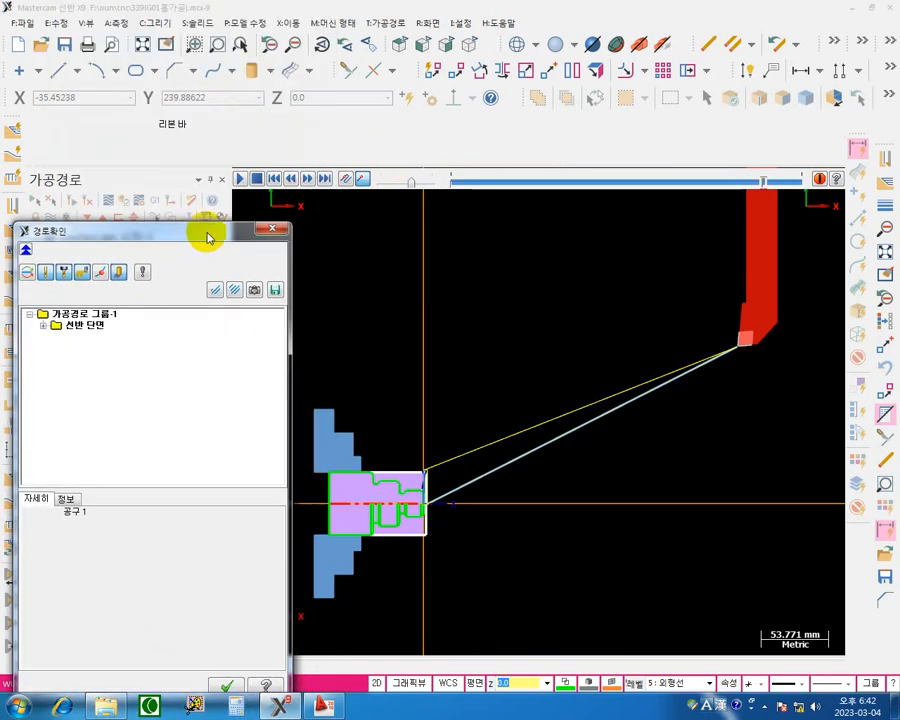
{"action": "left_click", "coordinate": [277, 180]}
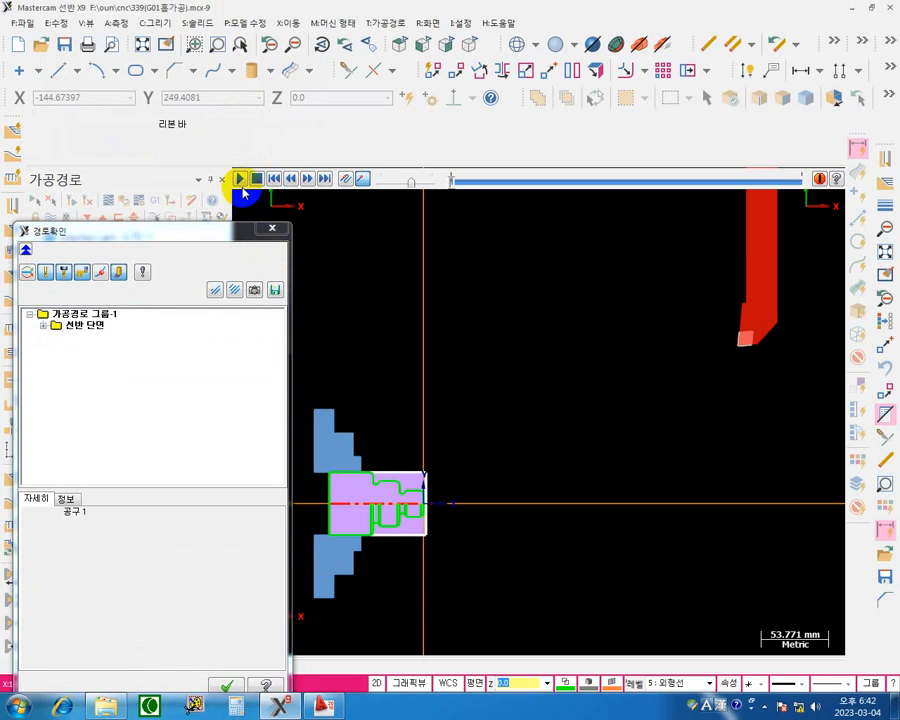
{"action": "left_click", "coordinate": [240, 179]}
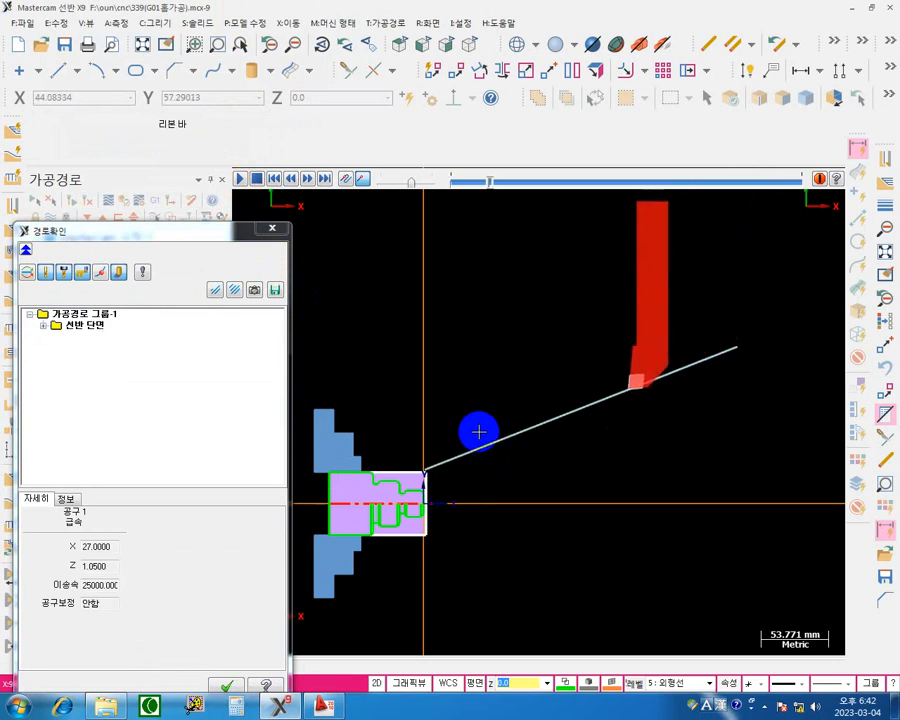
{"action": "left_click", "coordinate": [410, 186]}
{"action": "left_click_drag", "start_coordinate": [410, 186], "coordinate": [421, 185]}
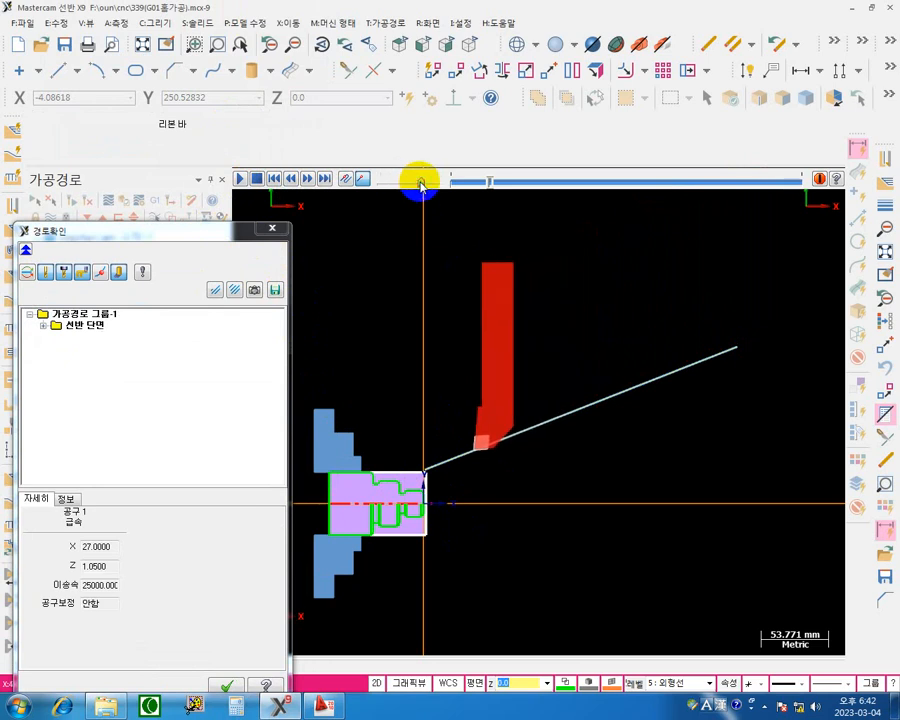
{"action": "scroll", "coordinate": [438, 540], "scroll_direction": "up", "scroll_amount": 1}
{"action": "scroll", "coordinate": [442, 563], "scroll_direction": "up", "scroll_amount": 3}
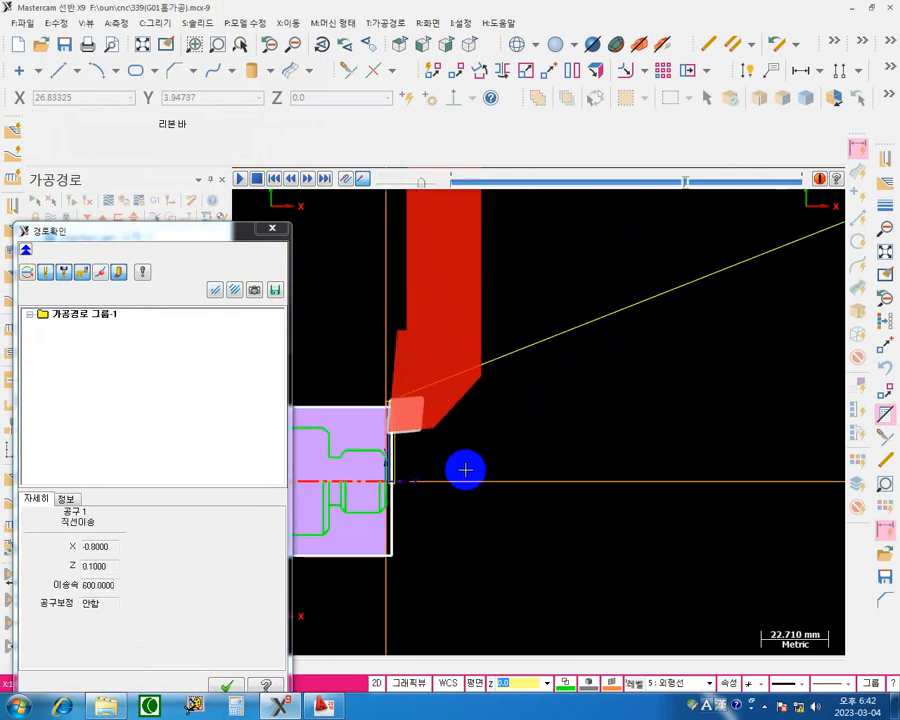
{"action": "middle_click_drag", "start_coordinate": [458, 443], "coordinate": [526, 435]}
{"action": "scroll", "coordinate": [511, 390], "scroll_direction": "down", "scroll_amount": 3}
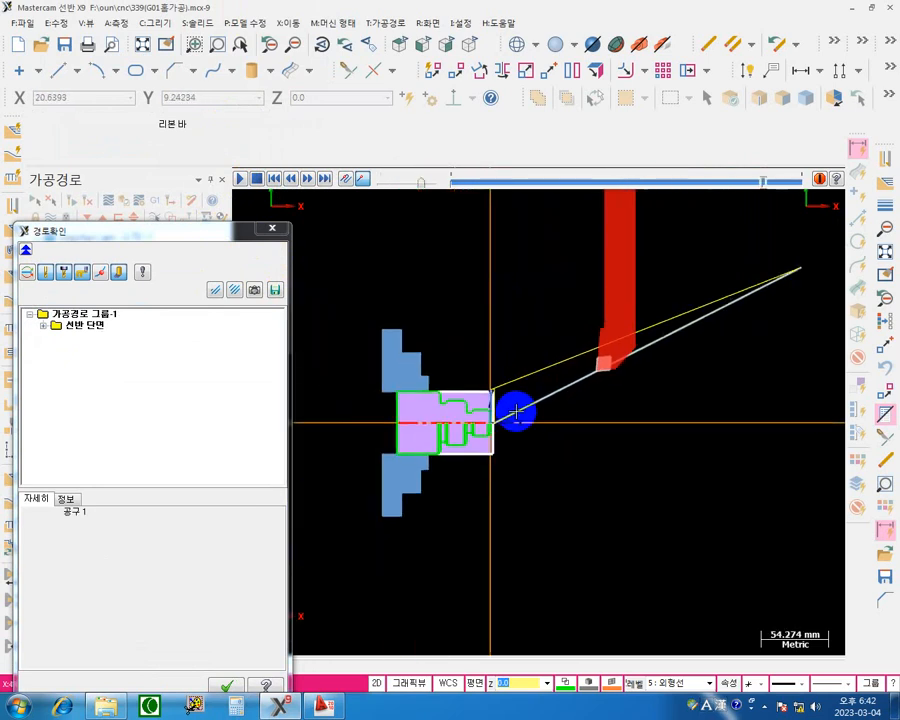
{"action": "mouse_move", "coordinate": [421, 184]}
{"action": "left_mouse_down"}
{"action": "mouse_move", "coordinate": [389, 188]}
{"action": "mouse_move", "coordinate": [415, 186]}
{"action": "left_mouse_up"}
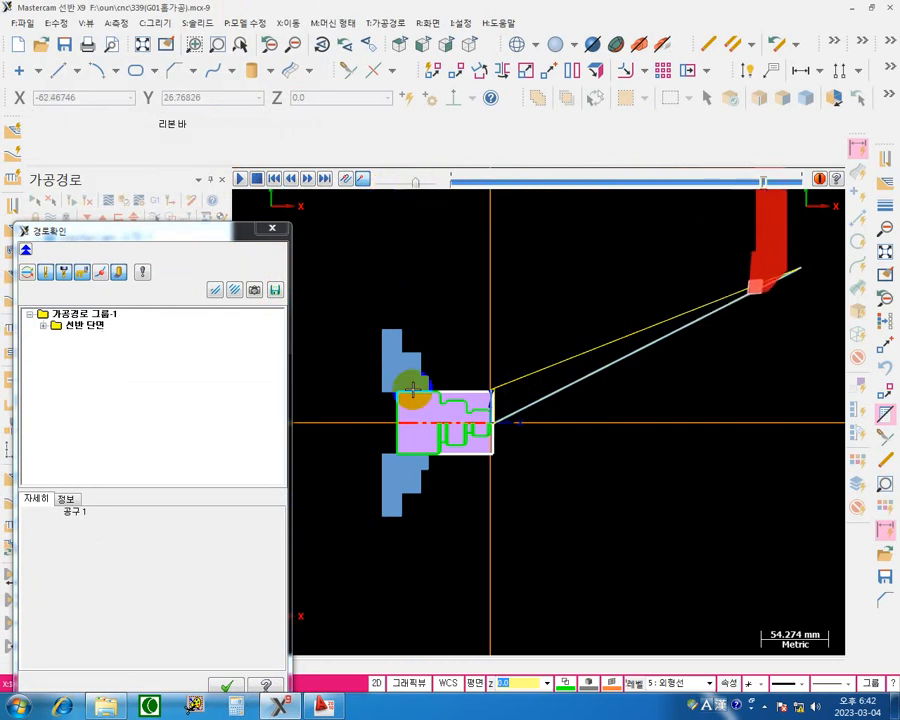
{"action": "left_click", "coordinate": [271, 228]}
Start a lathe roughing toolpath and chain the upper profile from the front chamfer to the chamfer of the largest diameter, with the chain direction reversed.
{"action": "scroll", "coordinate": [460, 410], "scroll_direction": "up", "scroll_amount": 8}
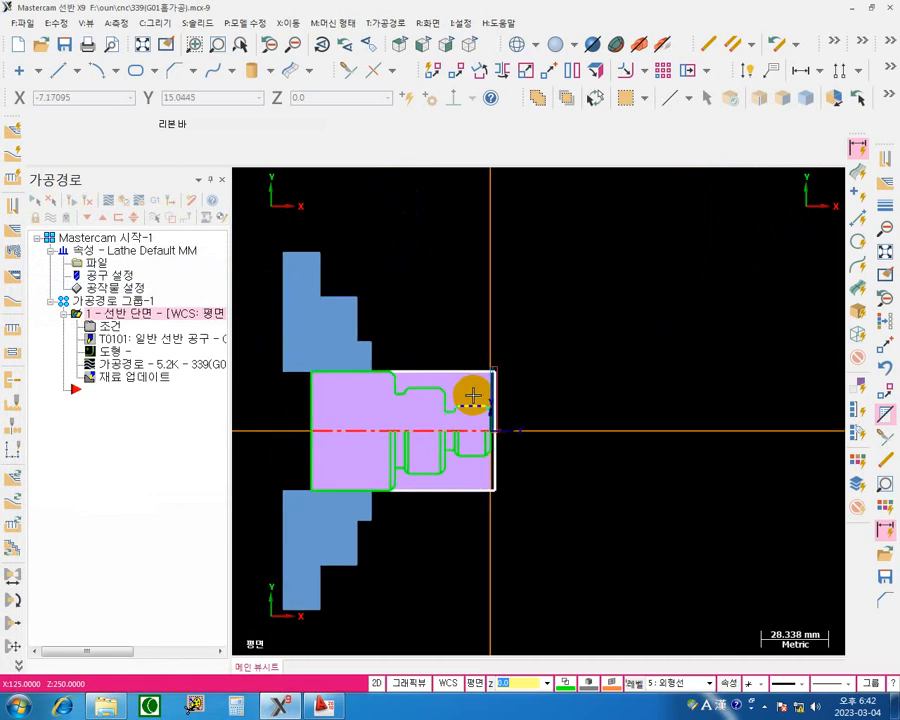
{"action": "middle_click_drag", "start_coordinate": [645, 289], "coordinate": [587, 217]}
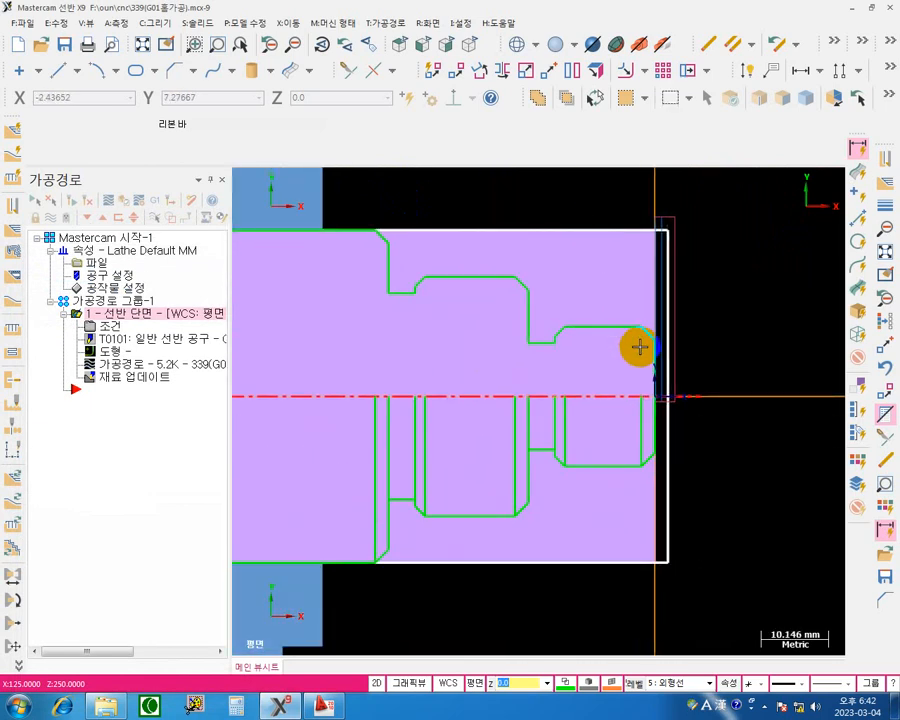
{"action": "middle_click_drag", "start_coordinate": [635, 346], "coordinate": [637, 430]}
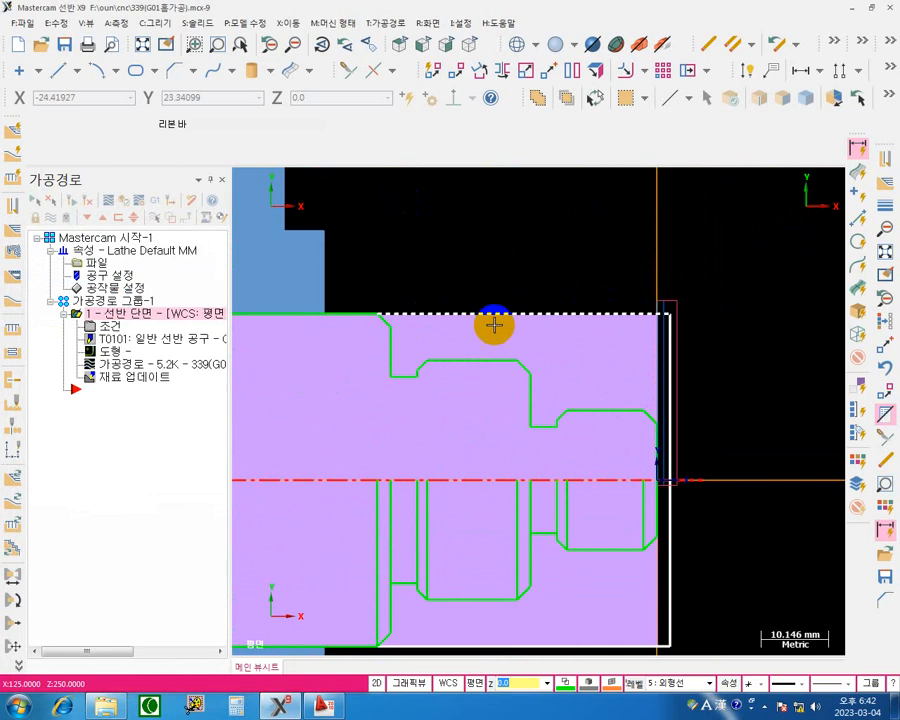
{"action": "middle_click_drag", "start_coordinate": [494, 288], "coordinate": [549, 254]}
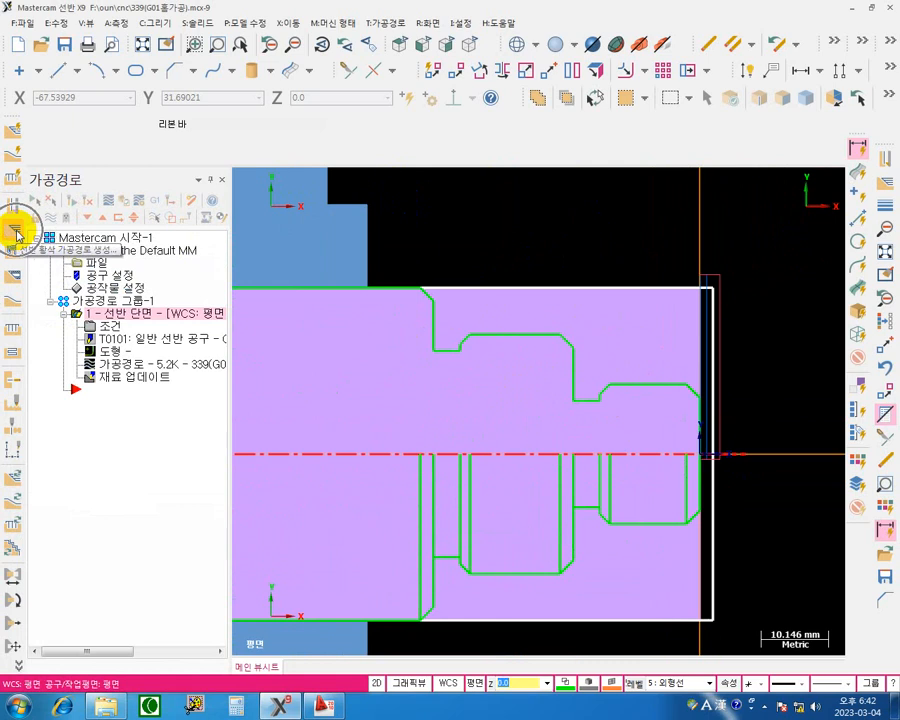
{"action": "left_click", "coordinate": [16, 233]}
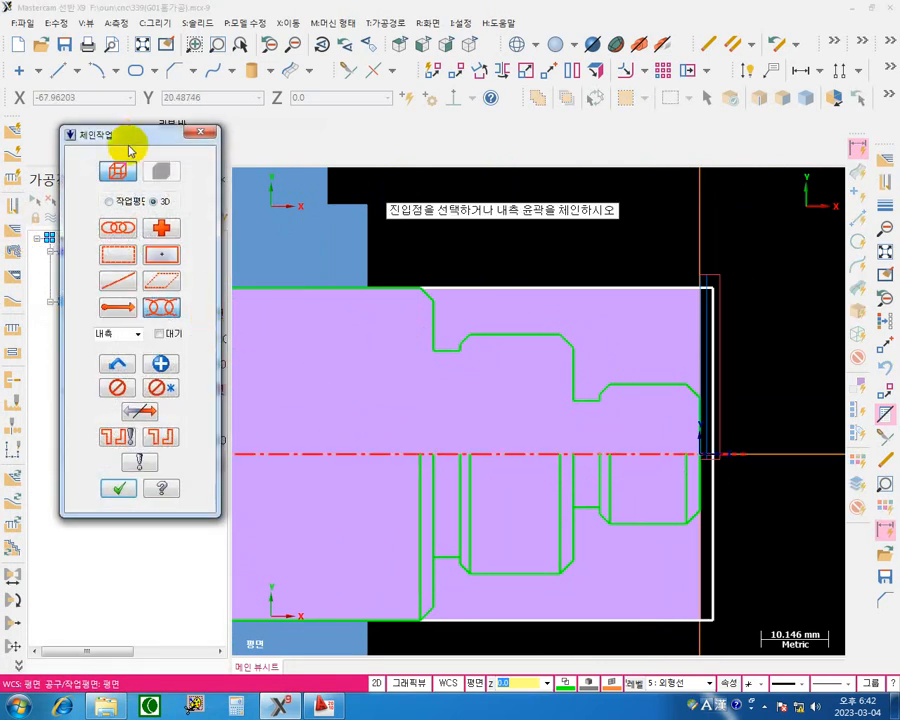
{"action": "left_click_drag", "start_coordinate": [128, 137], "coordinate": [185, 186]}
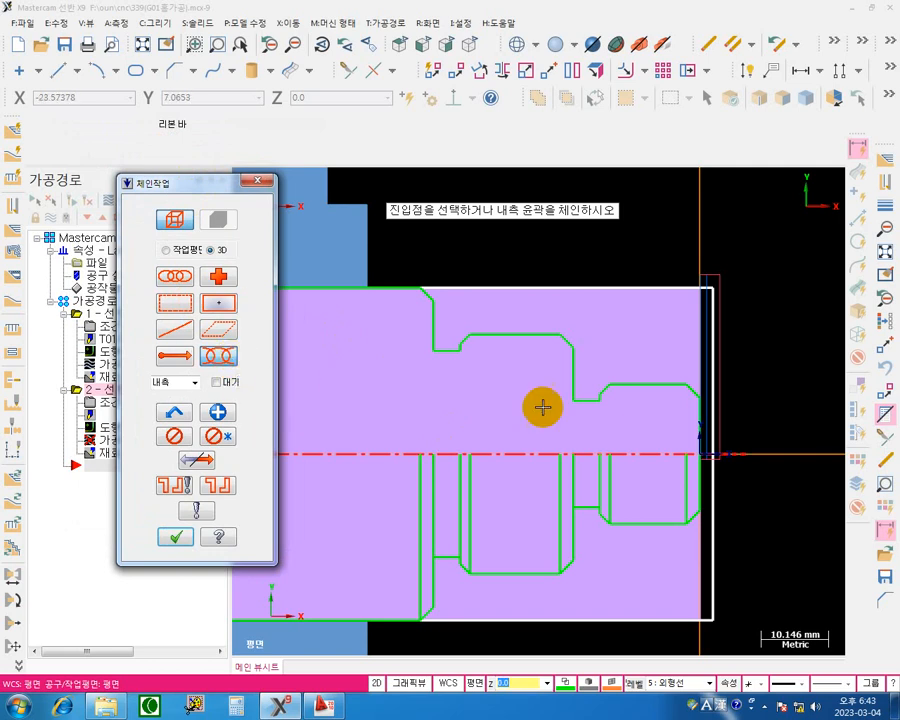
{"action": "left_click", "coordinate": [690, 391]}
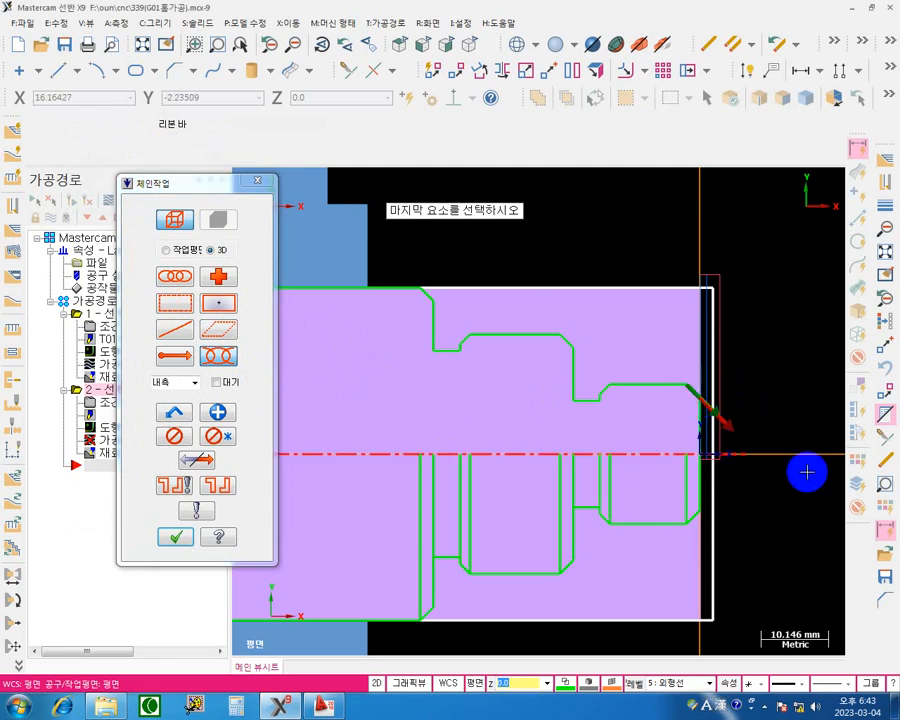
{"action": "left_click", "coordinate": [197, 462]}
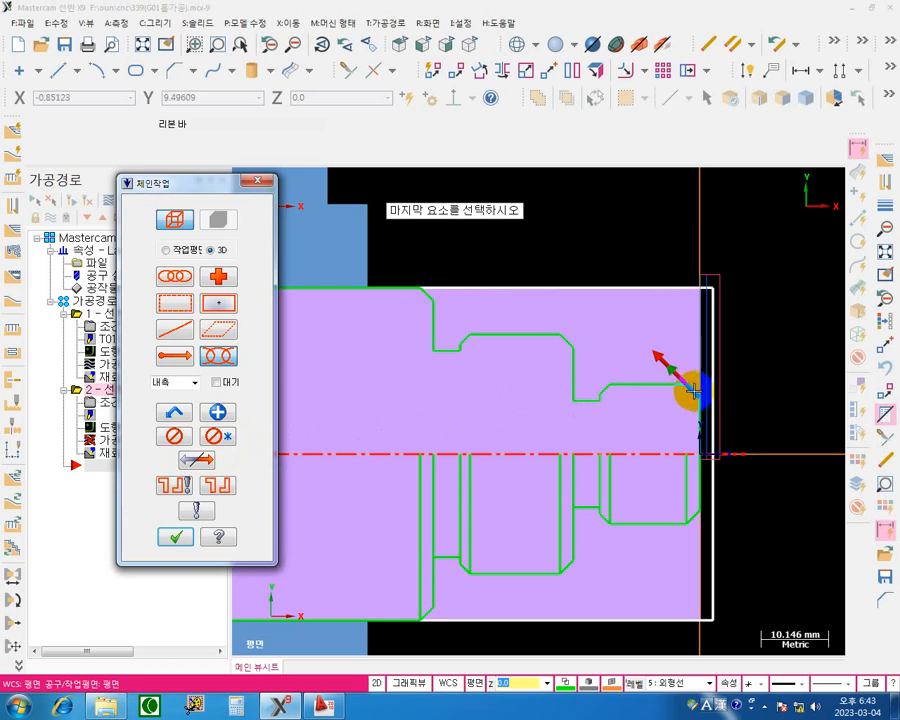
{"action": "left_click", "coordinate": [431, 296]}
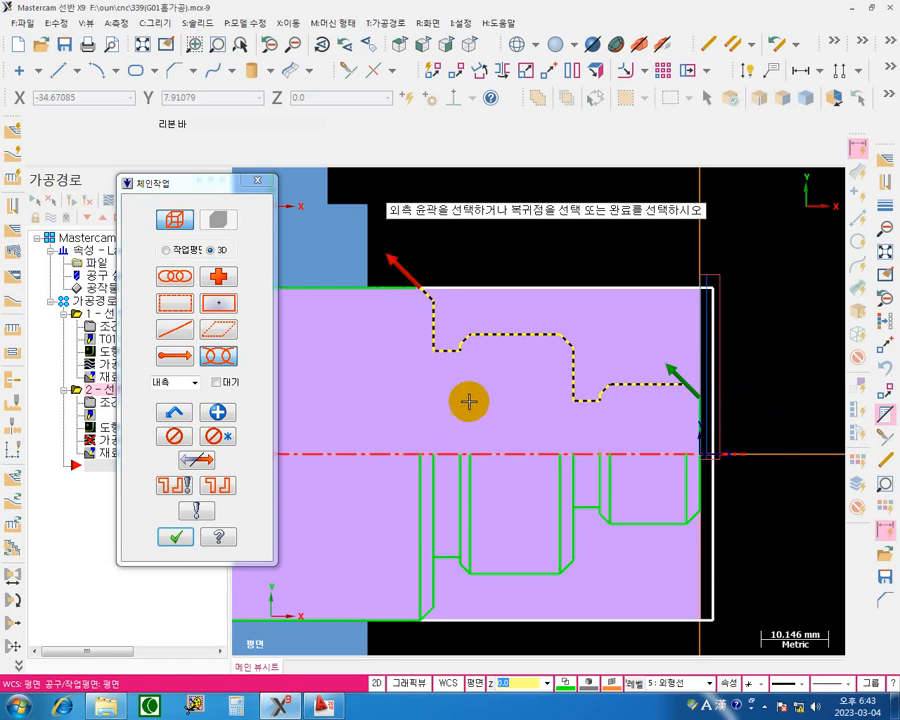
{"action": "left_click", "coordinate": [183, 539]}
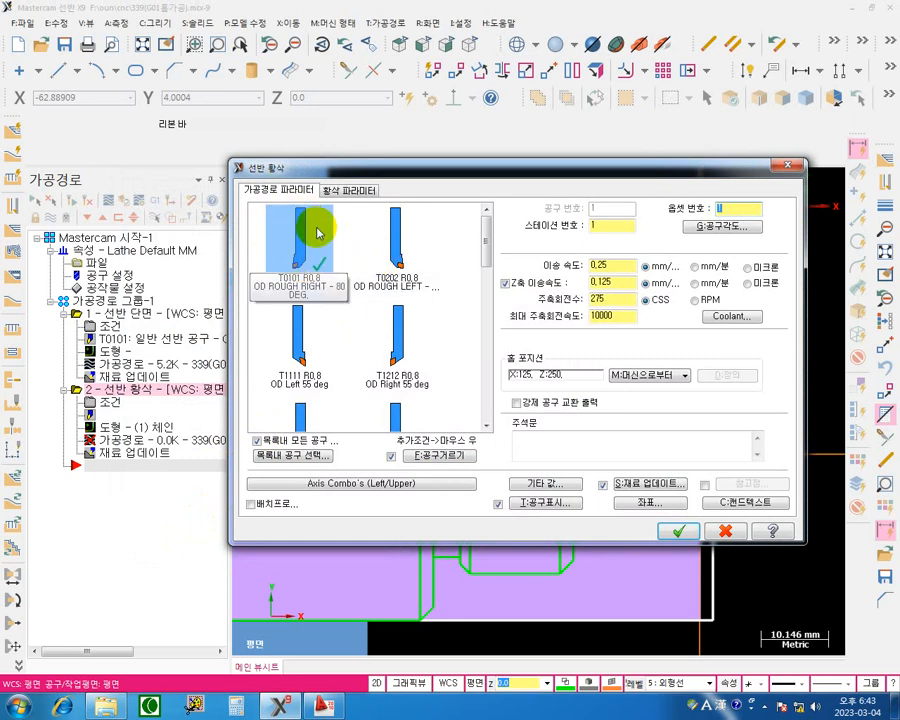
For roughing with T0101, disable the separate Z feed rate and set feed rate 0.2, spindle speed 150 CSS and maximum spindle speed 3000.
{"action": "left_click", "coordinate": [506, 284]}
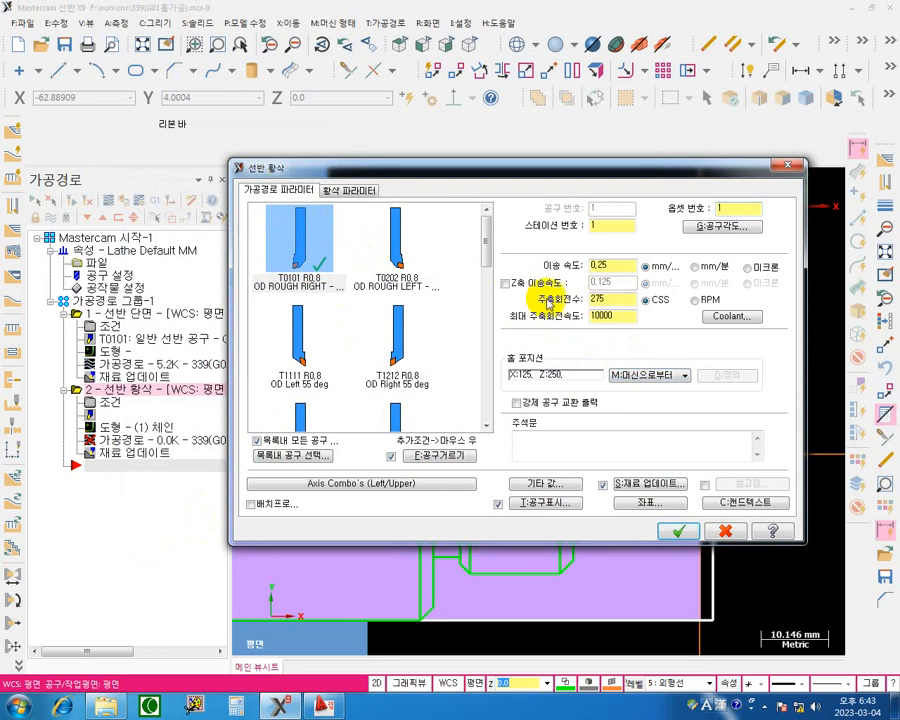
{"action": "double_click", "coordinate": [623, 265]}
{"action": "type", "text": "0"}
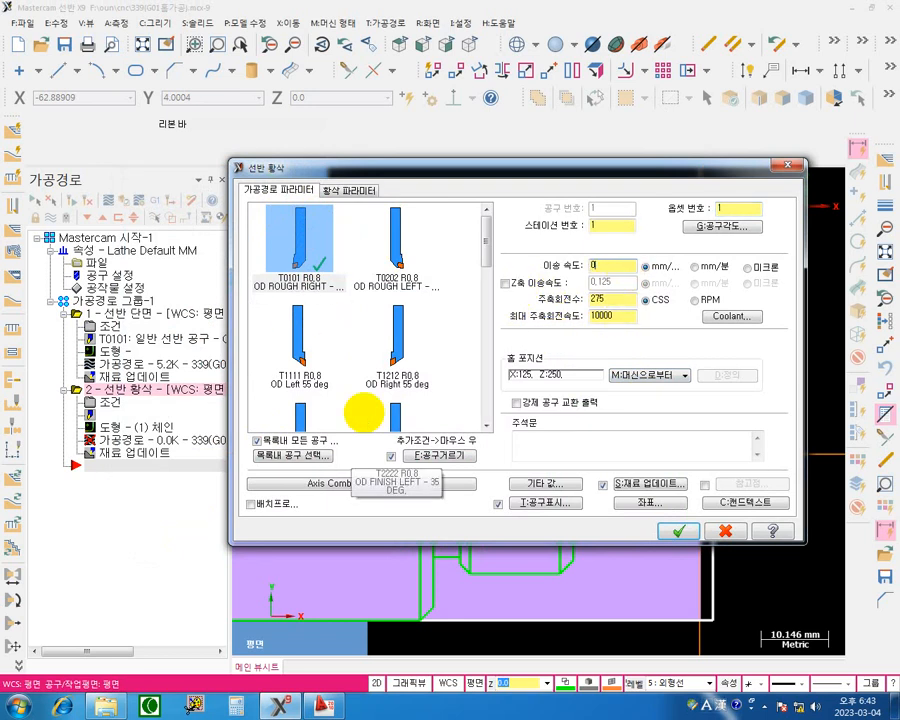
{"action": "type", "text": ".2"}
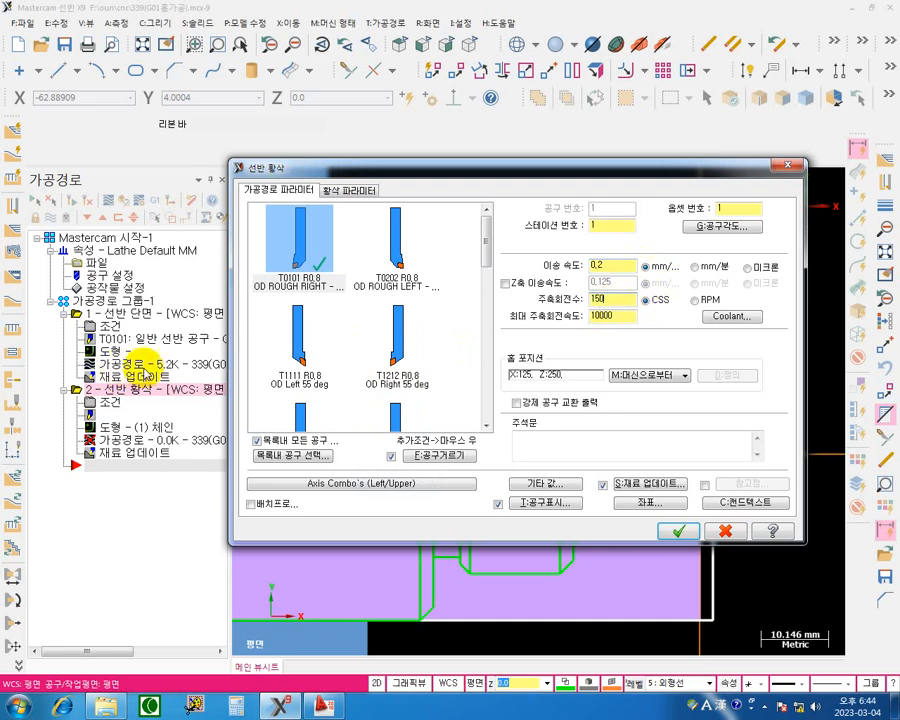
{"action": "double_click", "coordinate": [622, 315]}
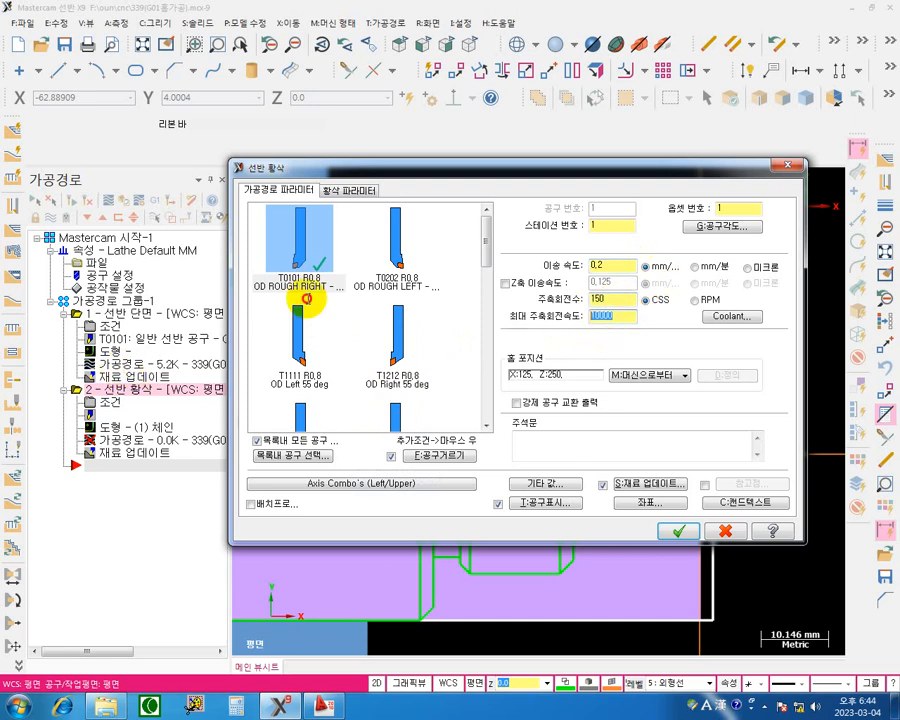
{"action": "type", "text": "3"}
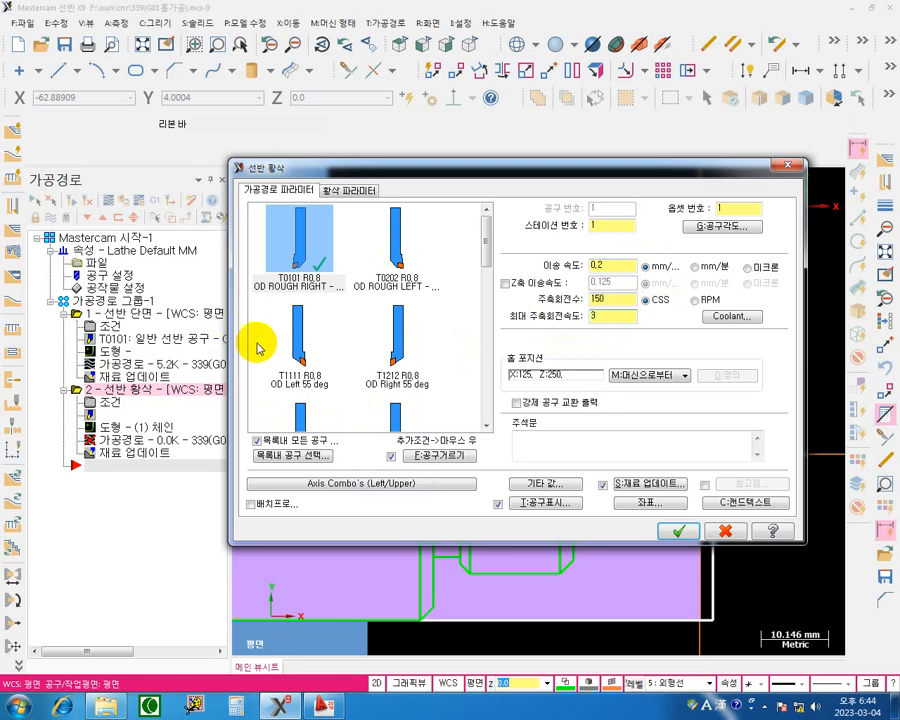
{"action": "type", "text": "000"}
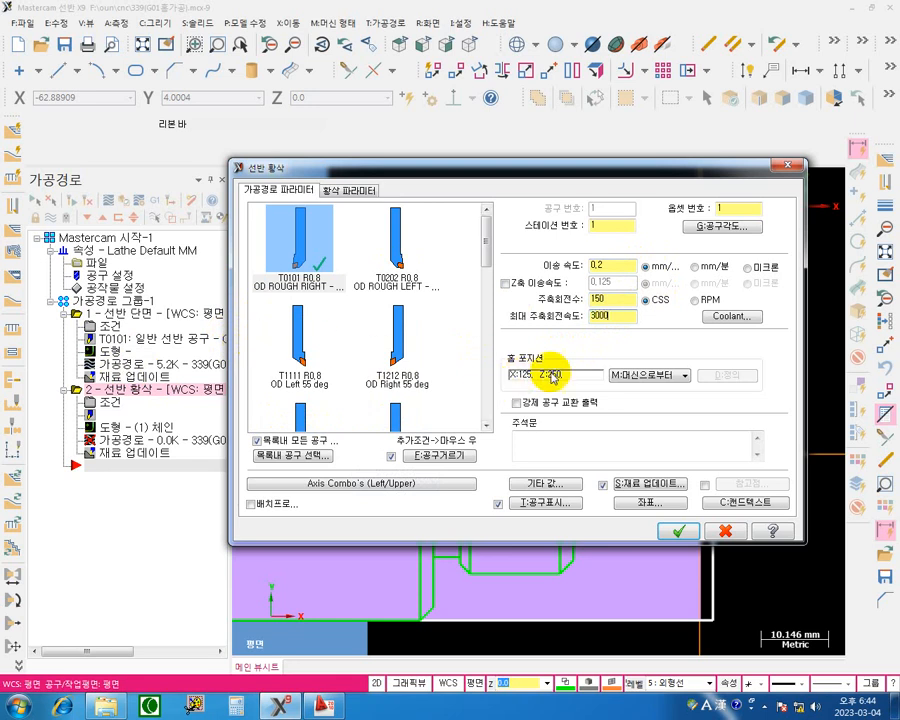
Set the roughing operation's flood coolant to On and open the rough parameters.
{"action": "left_click", "coordinate": [748, 320]}
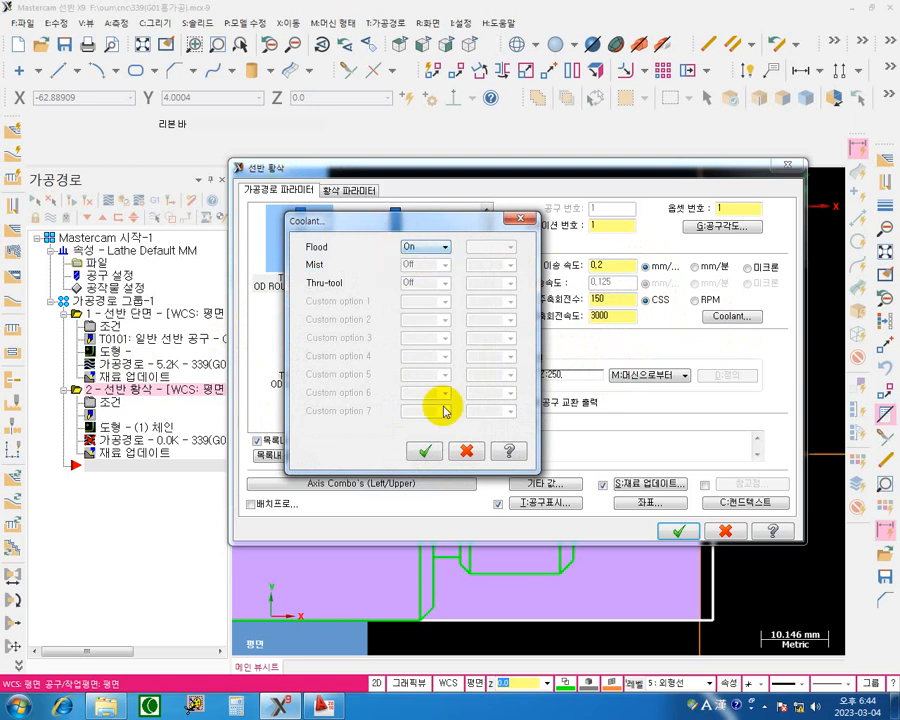
{"action": "left_click", "coordinate": [424, 451]}
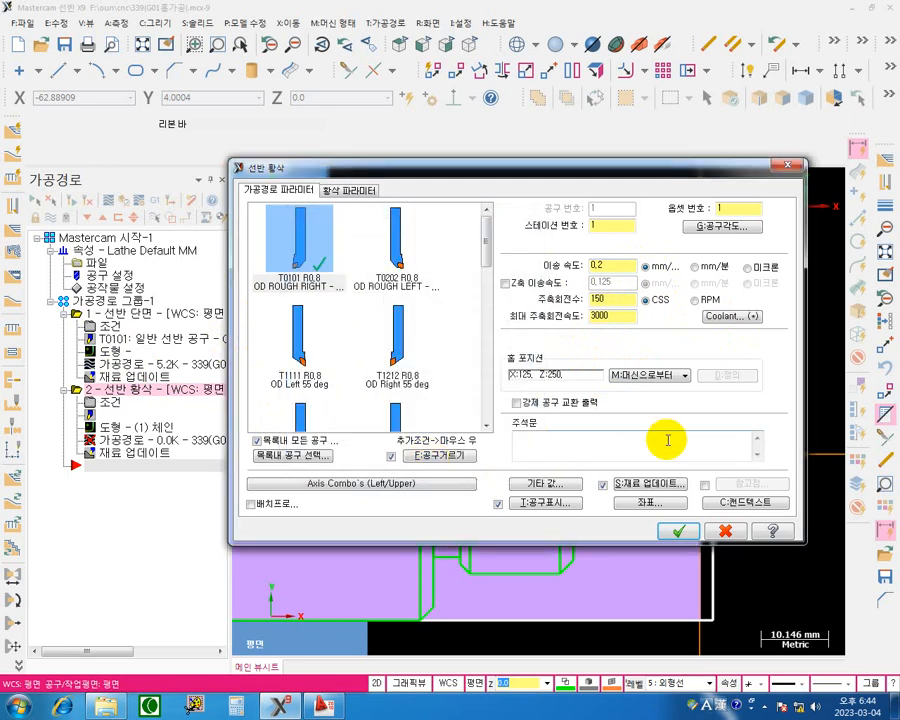
{"action": "left_click", "coordinate": [352, 190]}
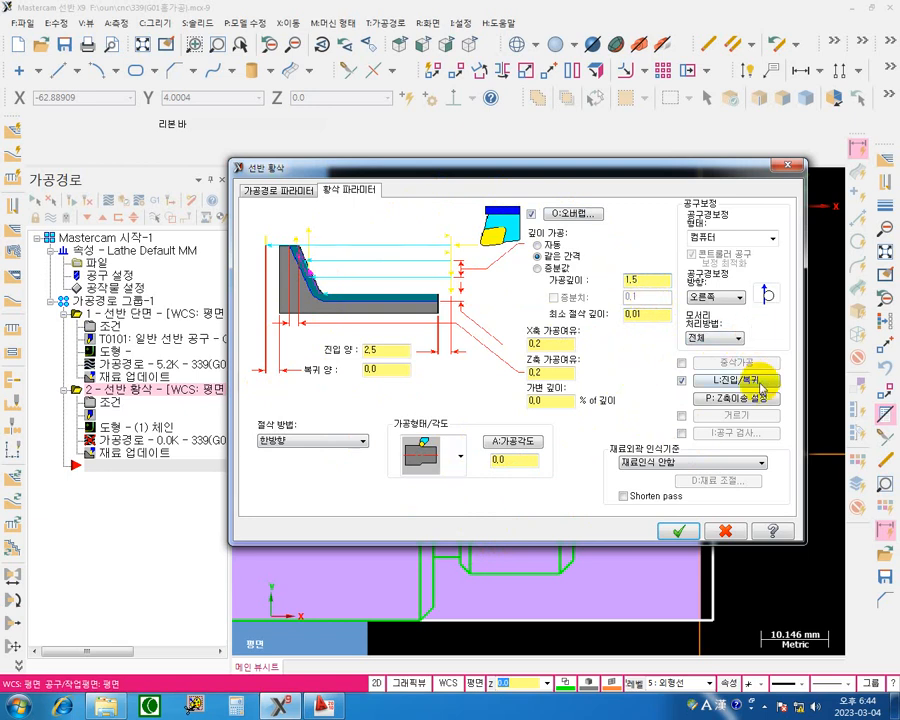
Set the roughing depth of cut to 1.5 and the stock recognition to remaining stock (남은 재료).
{"action": "key", "text": "BackSpace"}
{"action": "type", "text": "9"}
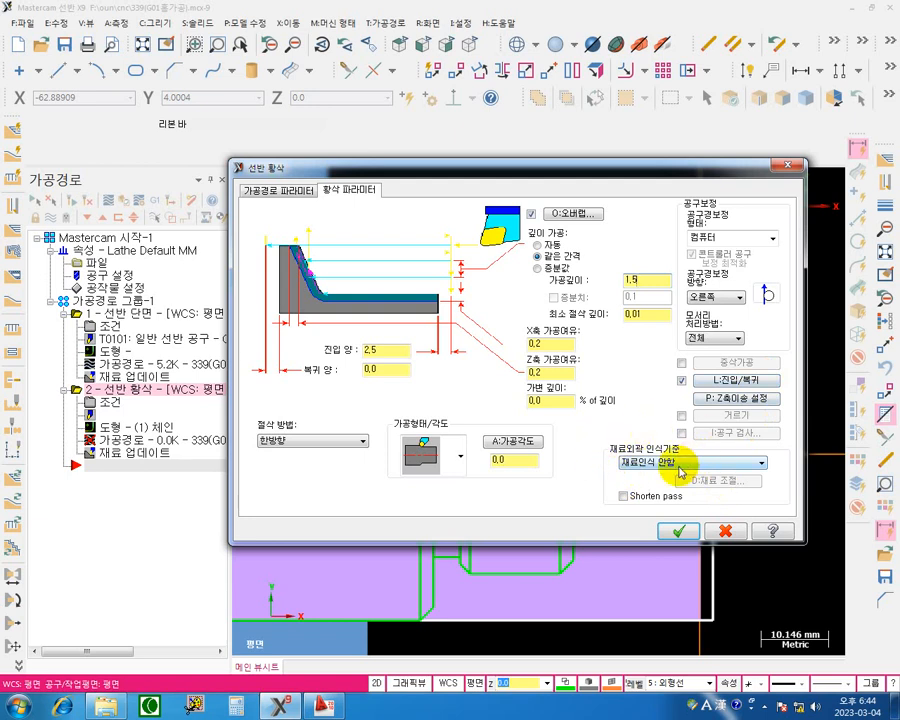
{"action": "key", "text": "BackSpace"}
{"action": "type", "text": "5"}
{"action": "left_click", "coordinate": [754, 465]}
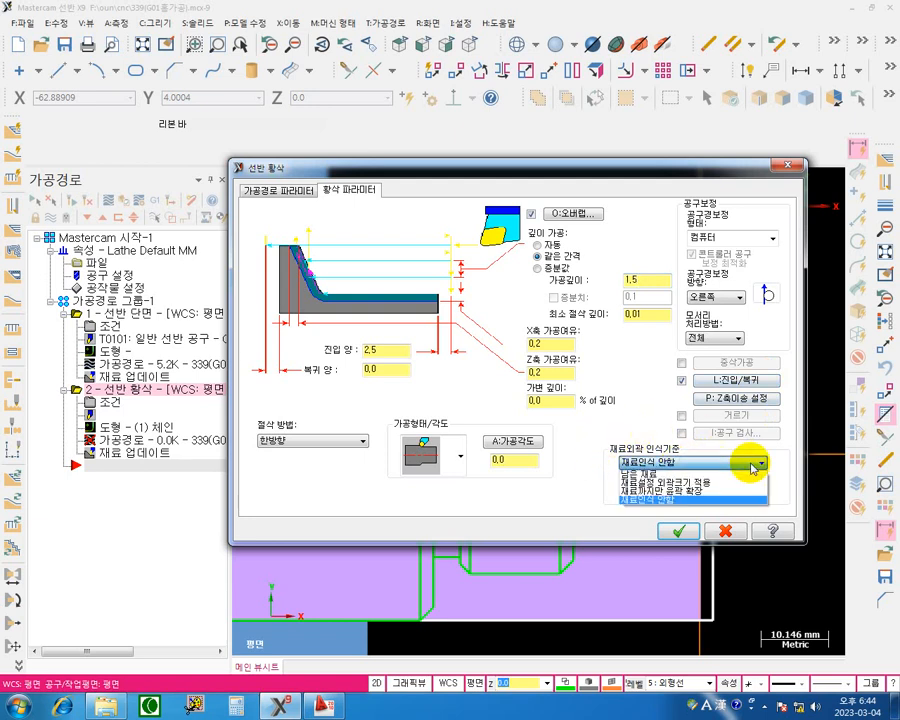
{"action": "left_click", "coordinate": [648, 474]}
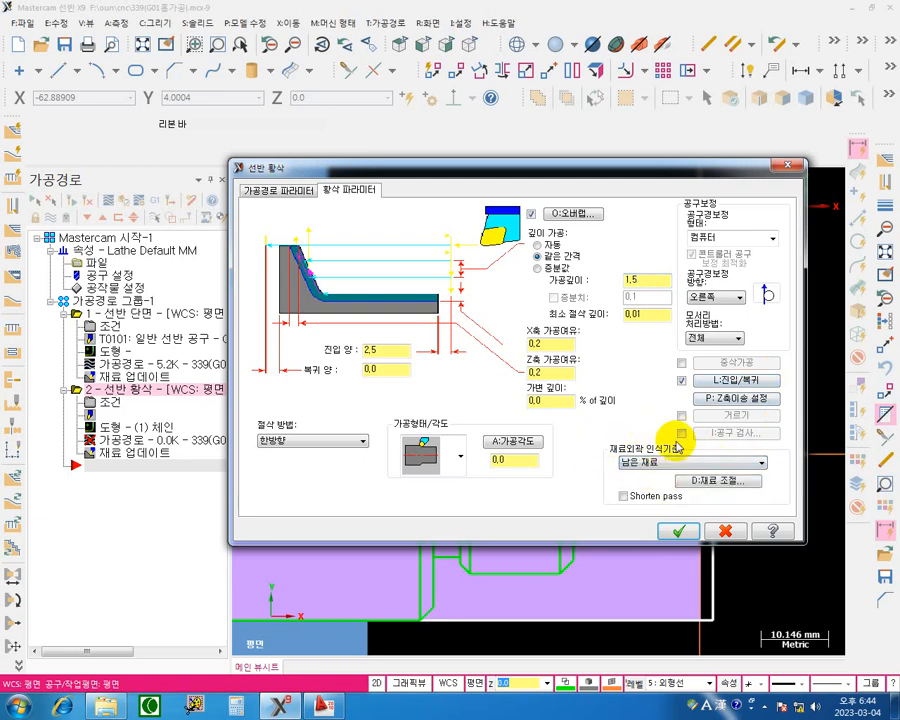
Check the profile's undercuts, accept the first plunge-cut type in the plunge settings, and generate the roughing toolpath.
{"action": "left_click_drag", "start_coordinate": [685, 167], "coordinate": [496, 536]}
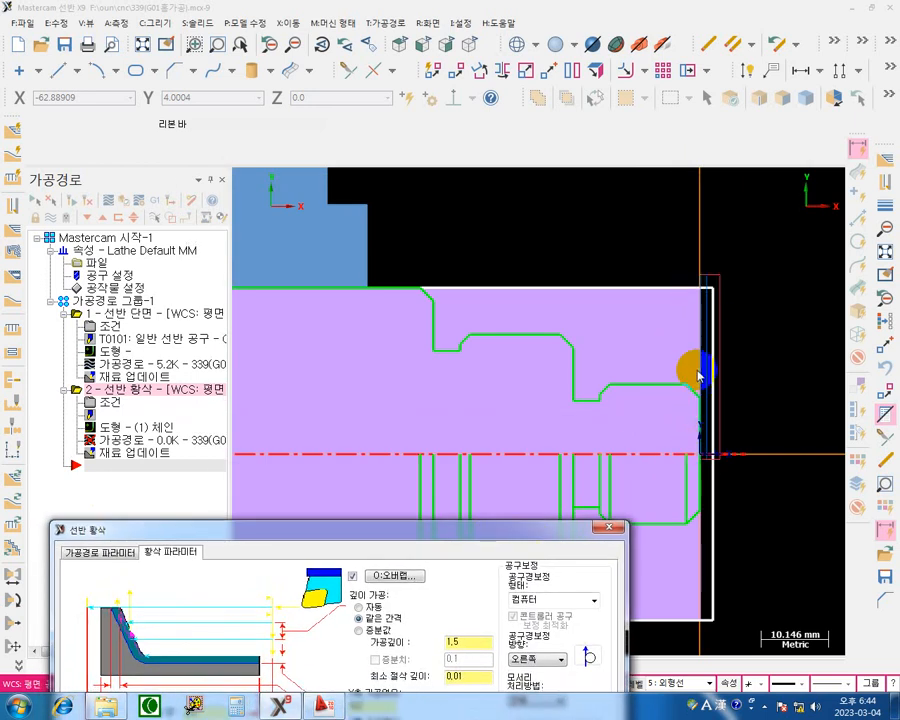
{"action": "left_click", "coordinate": [433, 304]}
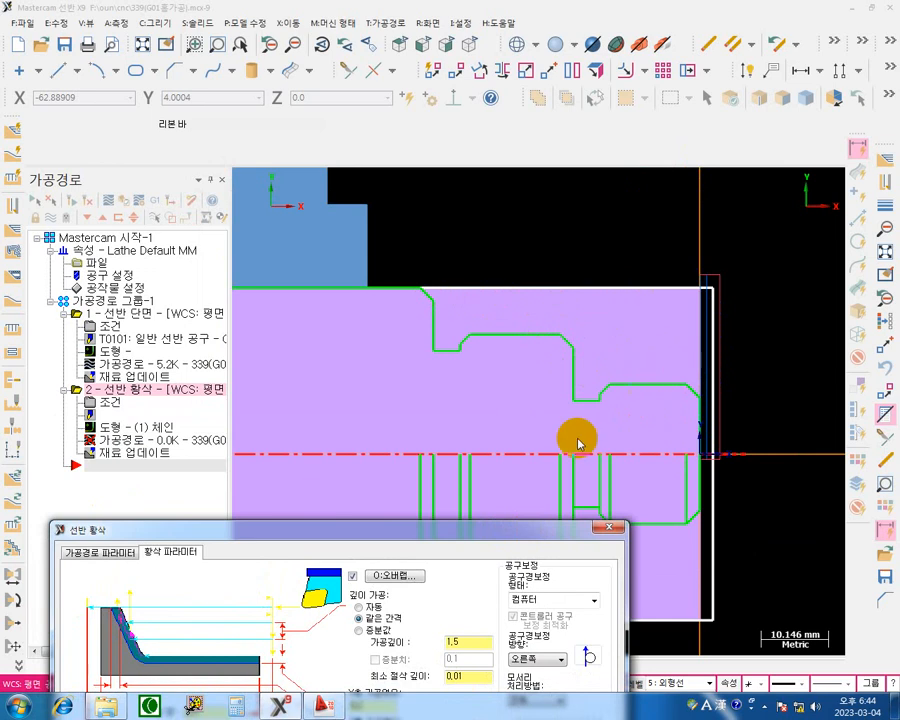
{"action": "left_click_drag", "start_coordinate": [500, 527], "coordinate": [624, 174]}
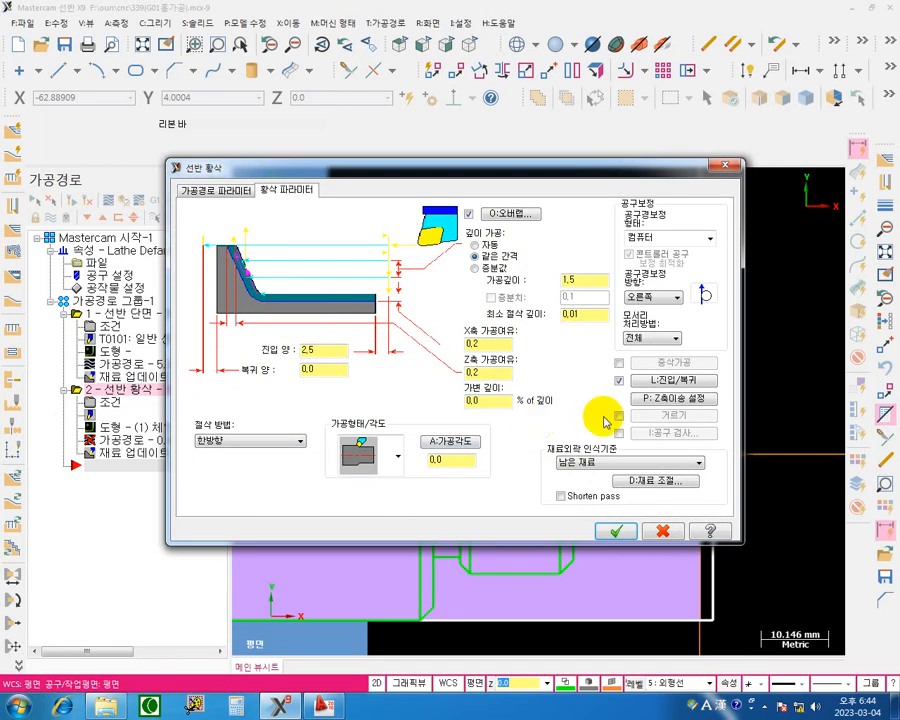
{"action": "left_click", "coordinate": [660, 398]}
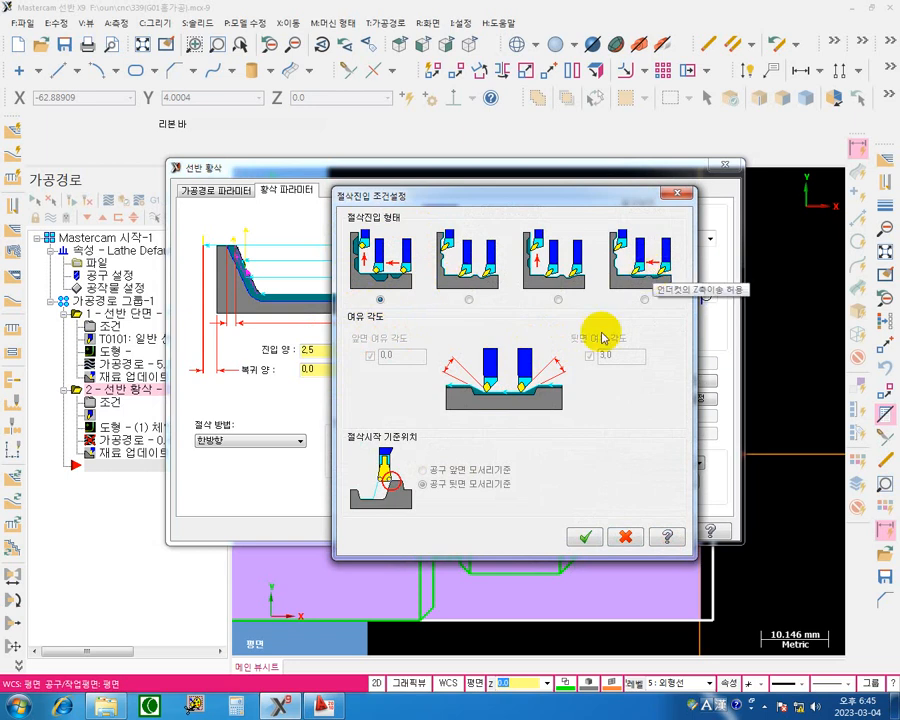
{"action": "left_click", "coordinate": [584, 536]}
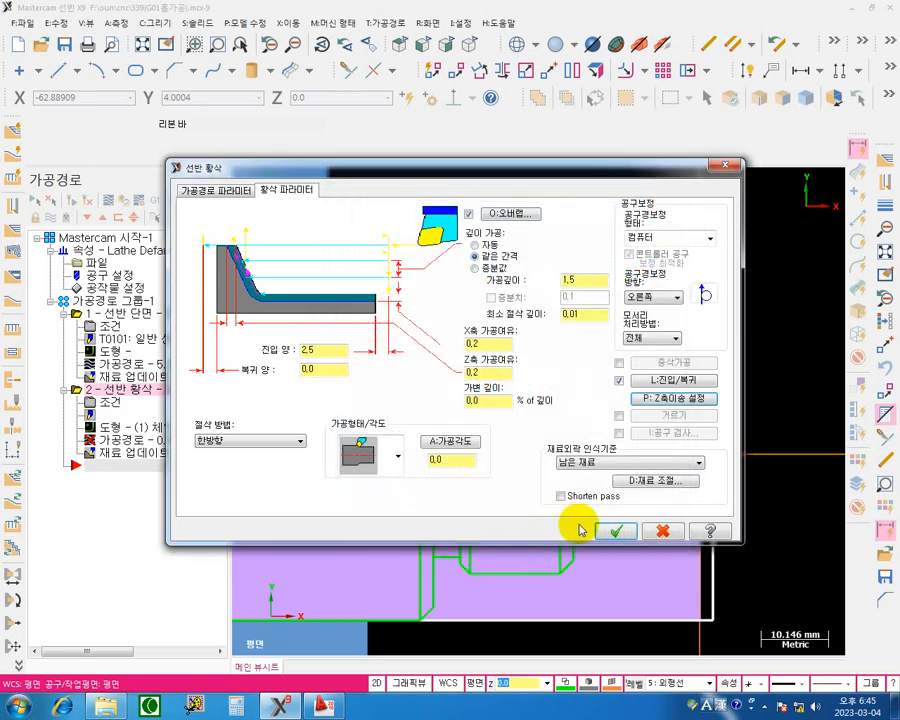
{"action": "left_click", "coordinate": [614, 533]}
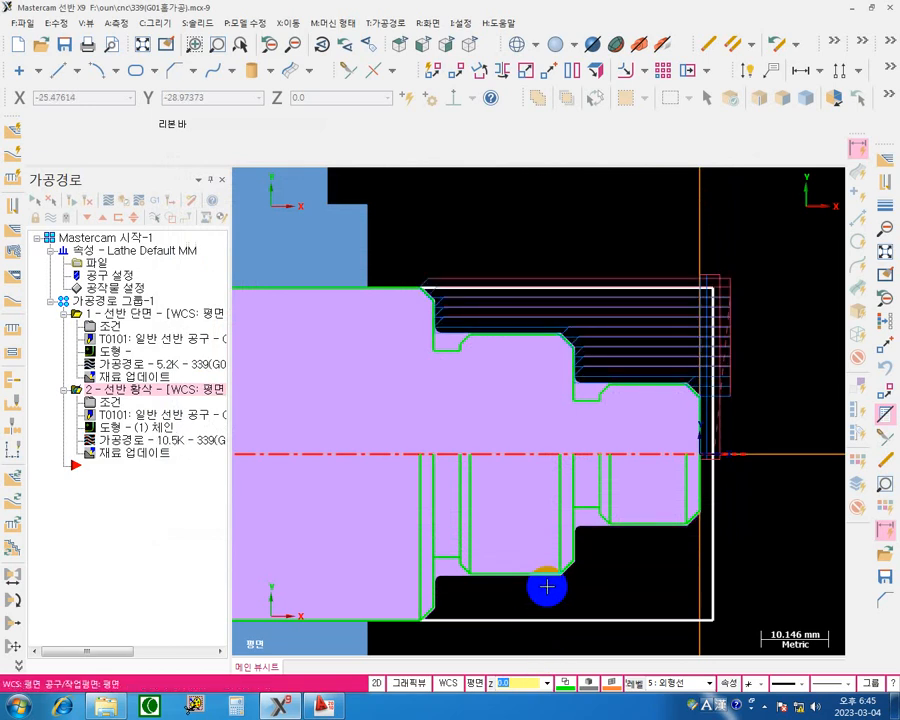
Play the backplot of the roughing toolpath, inspect the passes along the upper profile, and close the backplot.
{"action": "scroll", "coordinate": [719, 461], "scroll_direction": "down", "scroll_amount": 1}
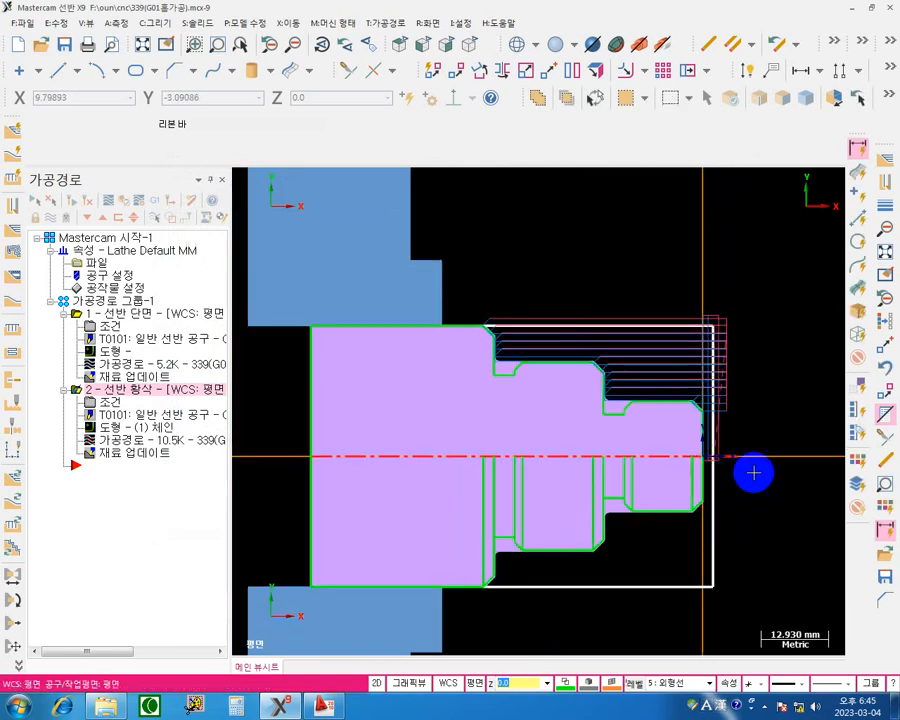
{"action": "middle_click_drag", "start_coordinate": [755, 472], "coordinate": [662, 484]}
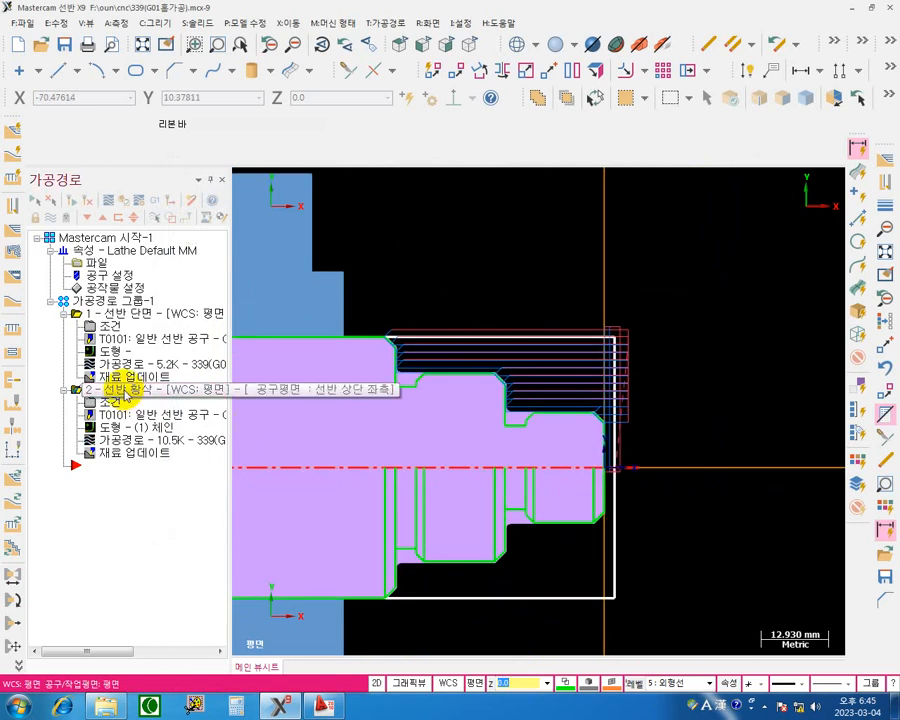
{"action": "left_click", "coordinate": [108, 200]}
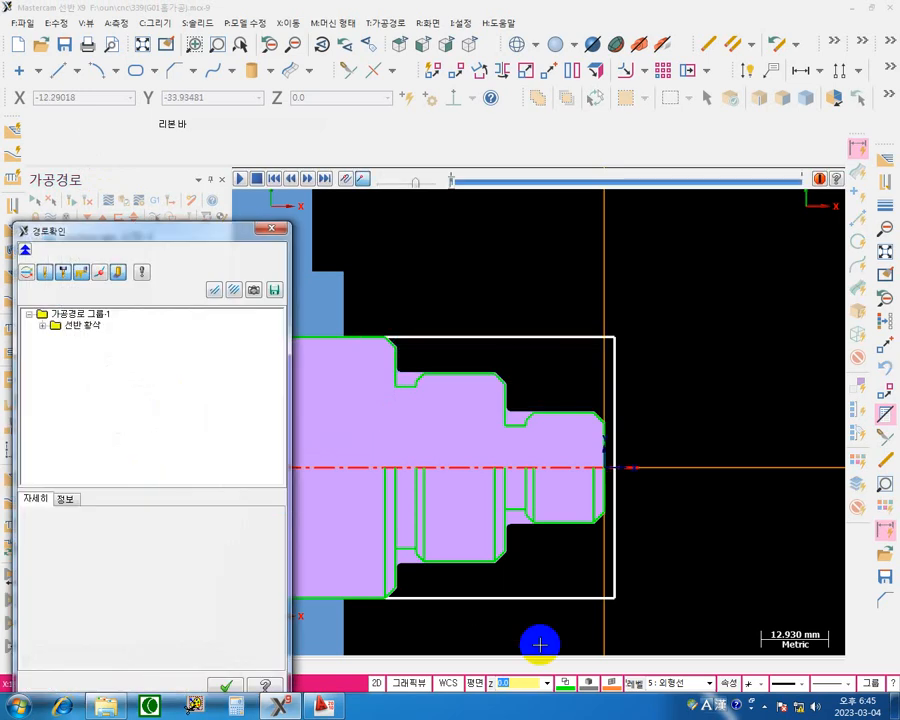
{"action": "scroll", "coordinate": [592, 630], "scroll_direction": "down", "scroll_amount": 4}
{"action": "middle_click_drag", "start_coordinate": [646, 604], "coordinate": [544, 508]}
{"action": "scroll", "coordinate": [509, 521], "scroll_direction": "down", "scroll_amount": 2}
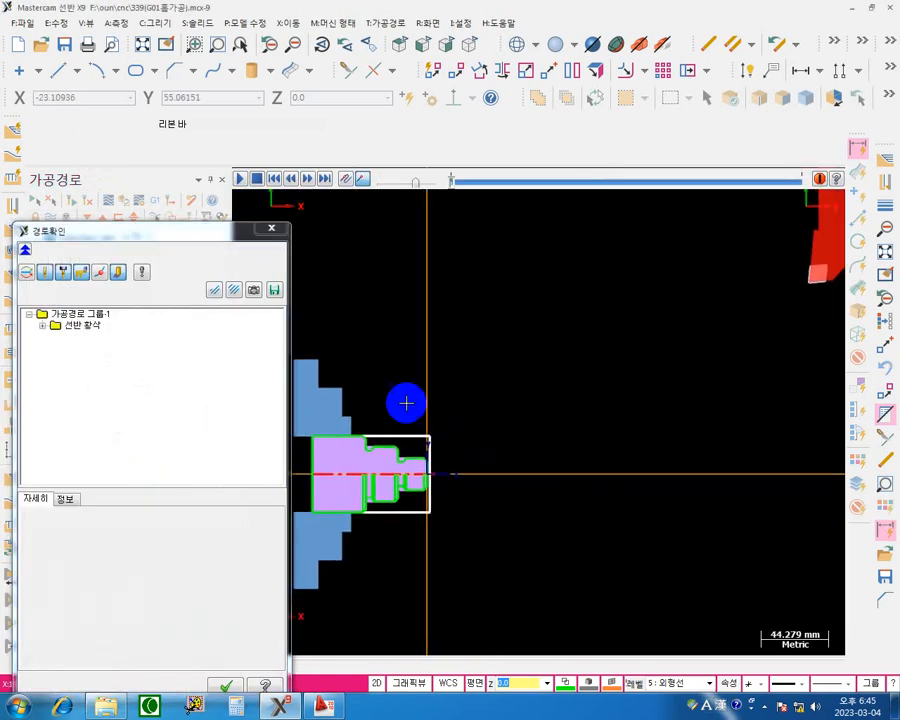
{"action": "left_click", "coordinate": [240, 180]}
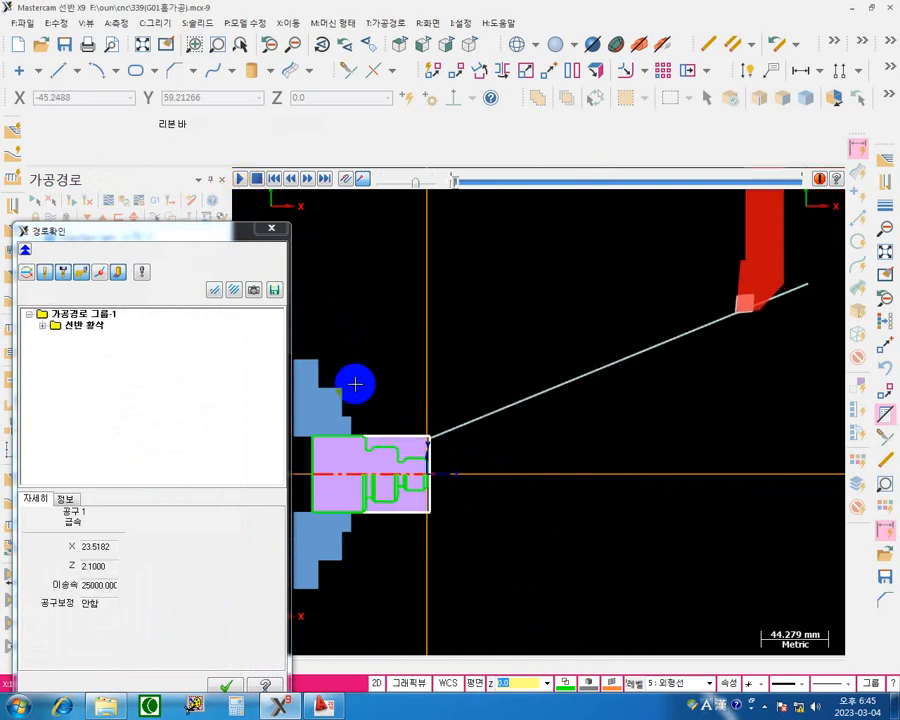
{"action": "scroll", "coordinate": [422, 462], "scroll_direction": "up", "scroll_amount": 1}
{"action": "scroll", "coordinate": [422, 462], "scroll_direction": "up", "scroll_amount": 9}
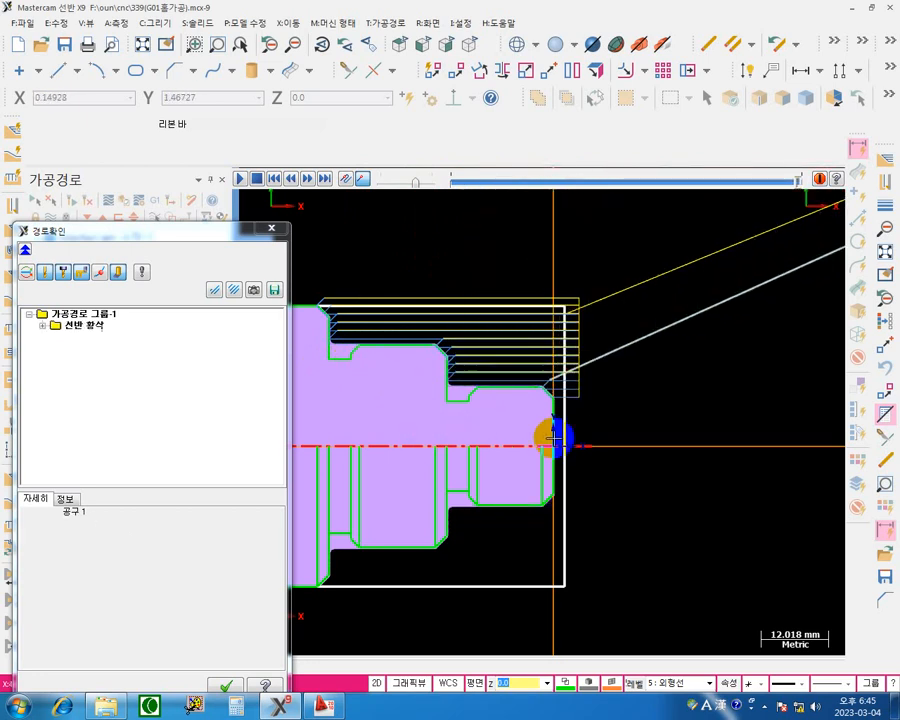
{"action": "left_click", "coordinate": [271, 228]}
{"action": "scroll", "coordinate": [649, 422], "scroll_direction": "down", "scroll_amount": 4}
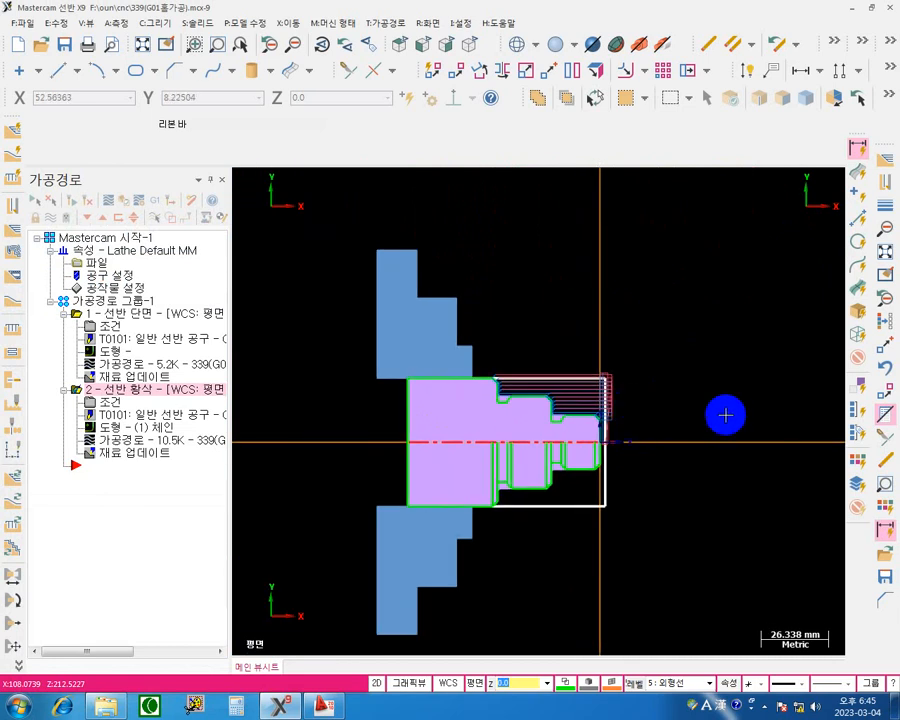
{"action": "middle_click_drag", "start_coordinate": [716, 447], "coordinate": [645, 445]}
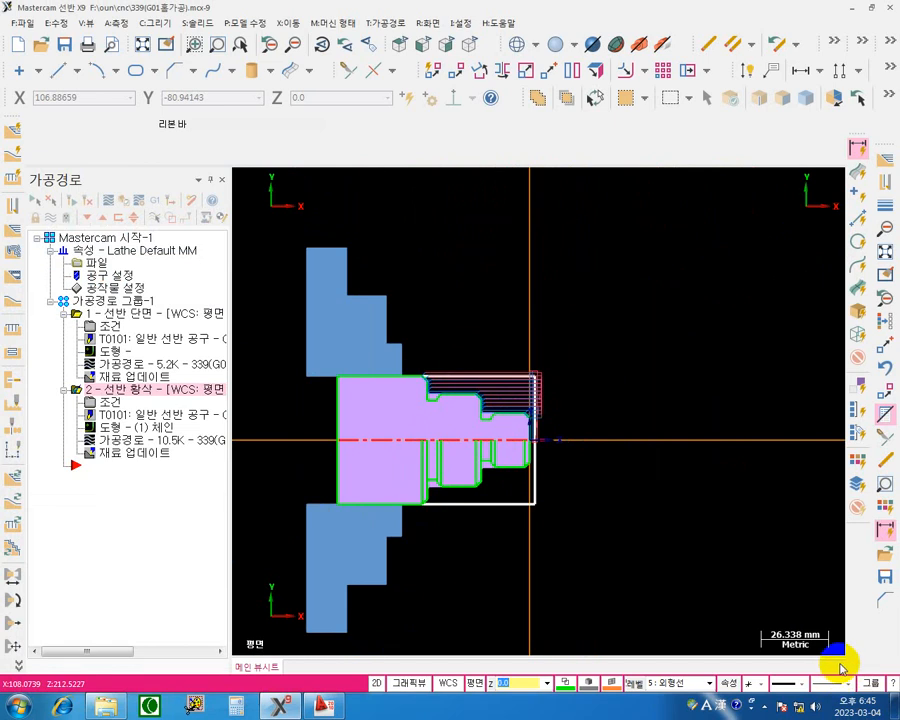
{"action": "middle_click_drag", "start_coordinate": [687, 397], "coordinate": [664, 387]}
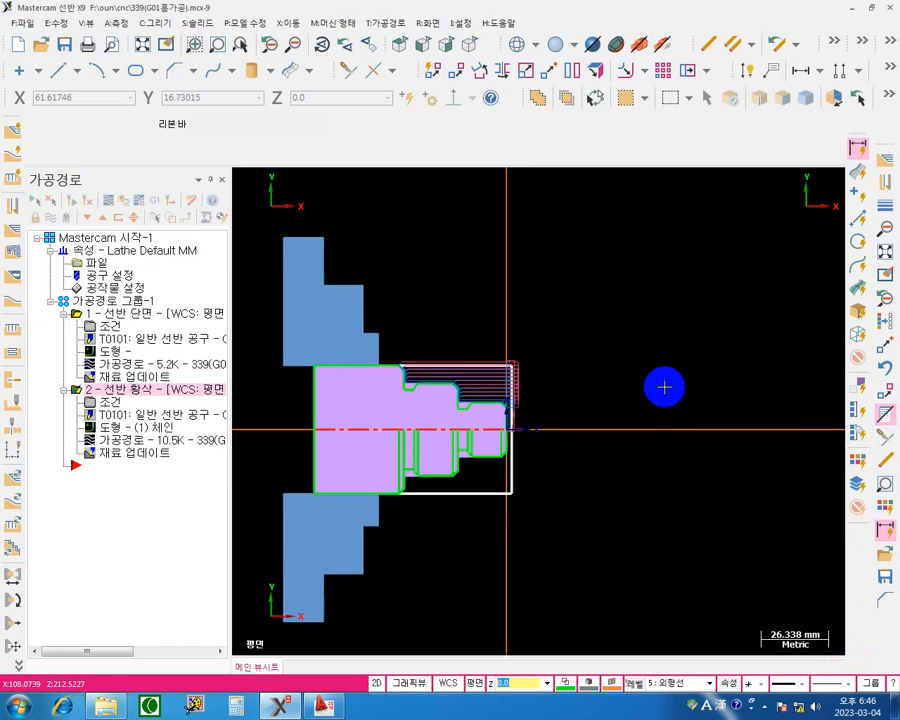